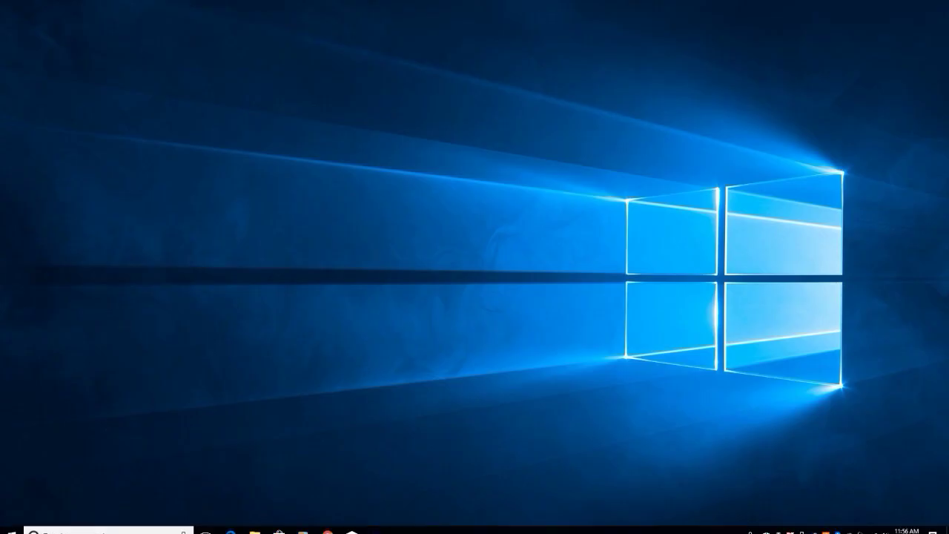
Launch Blender from the Start menu, then bring Chrome's Twitter notifications to the front
key("super")
left_click(44, 292)
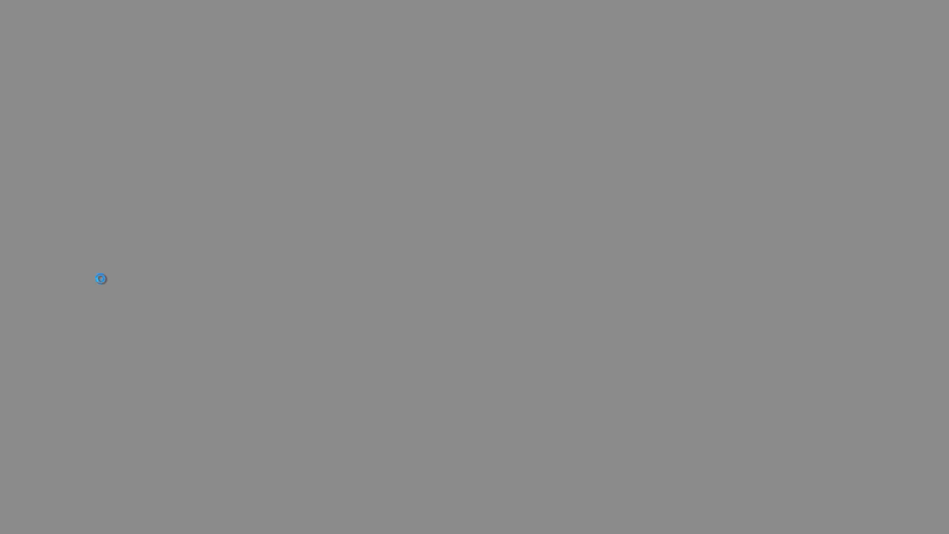
key("super")
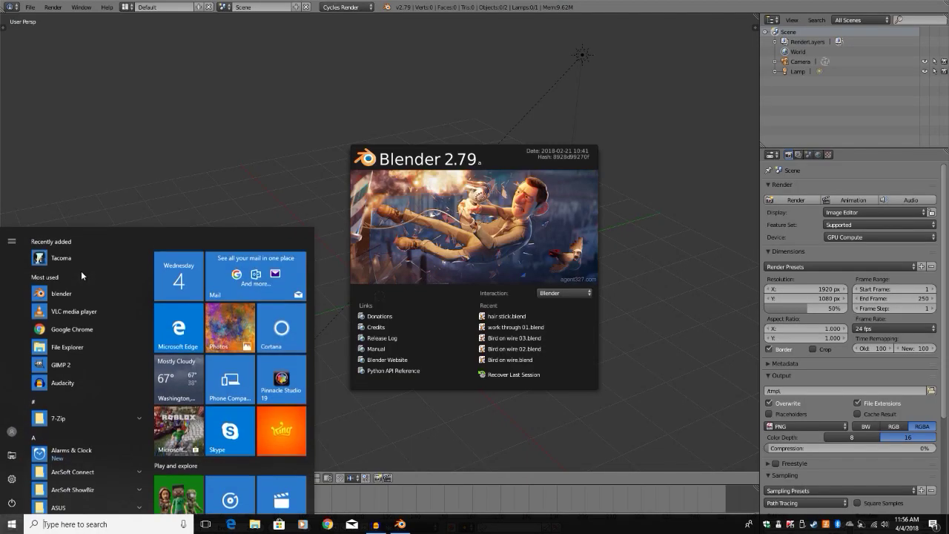
key("super")
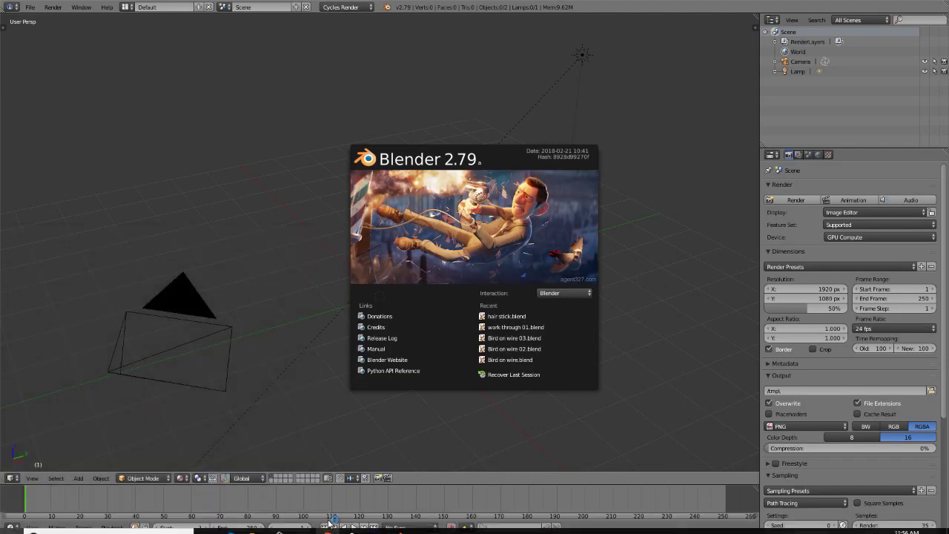
left_click(328, 524)
left_click(295, 126)
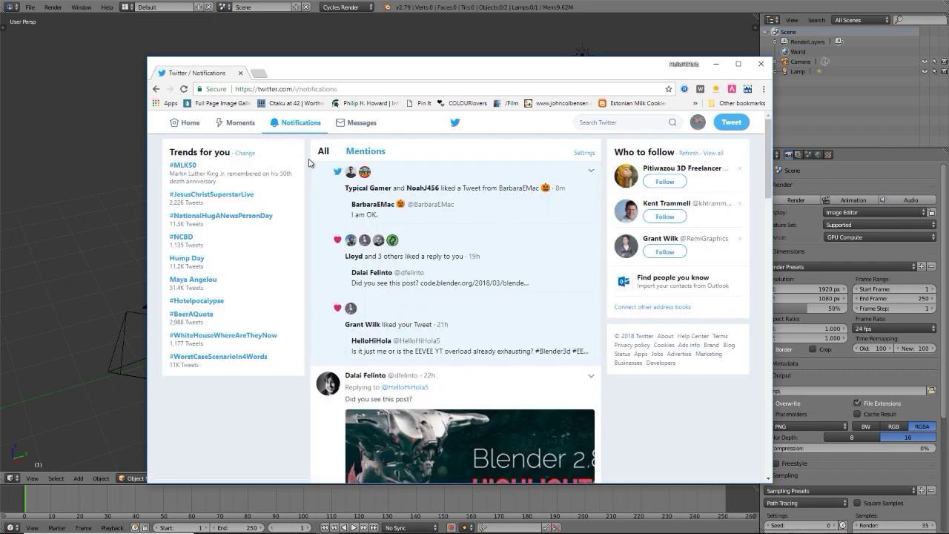
Browse the Twitter Mentions and Home timeline, then minimize Chrome to reveal Blender
left_click(364, 152)
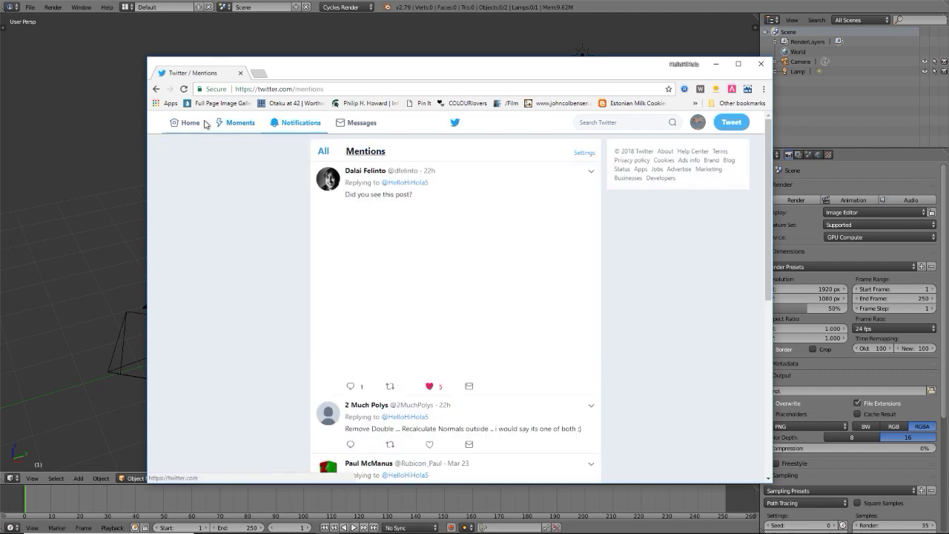
left_click(188, 129)
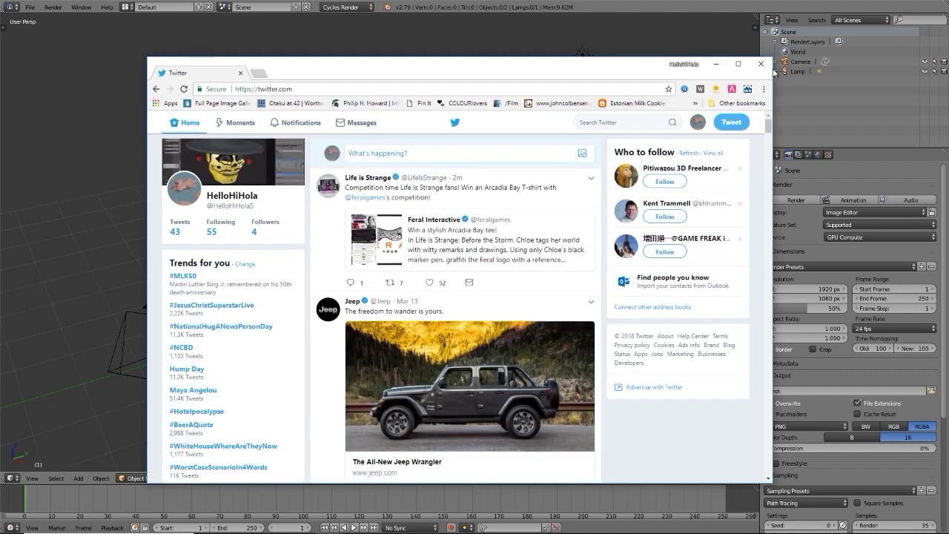
left_click(716, 66)
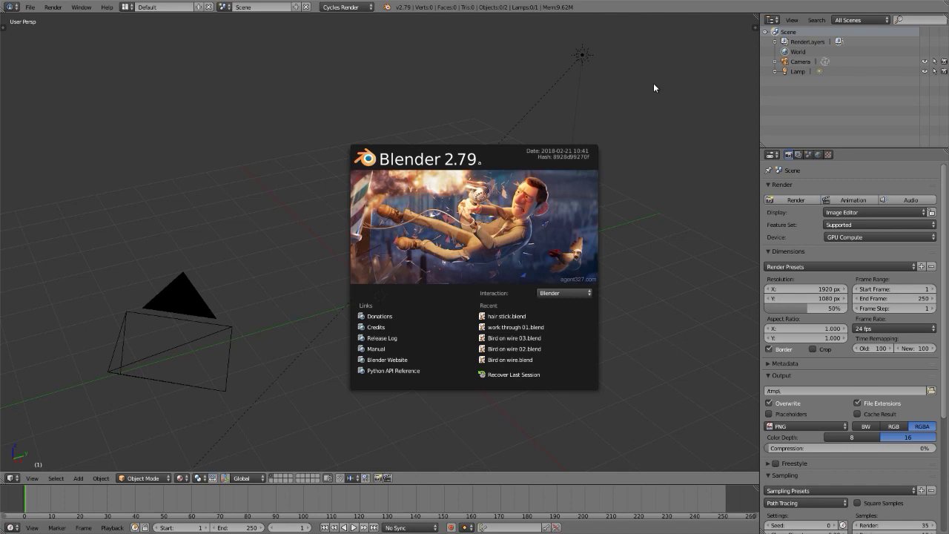
Close the splash screen, show the Tool Shelf, and switch to the empty second scene layer
left_click(586, 201)
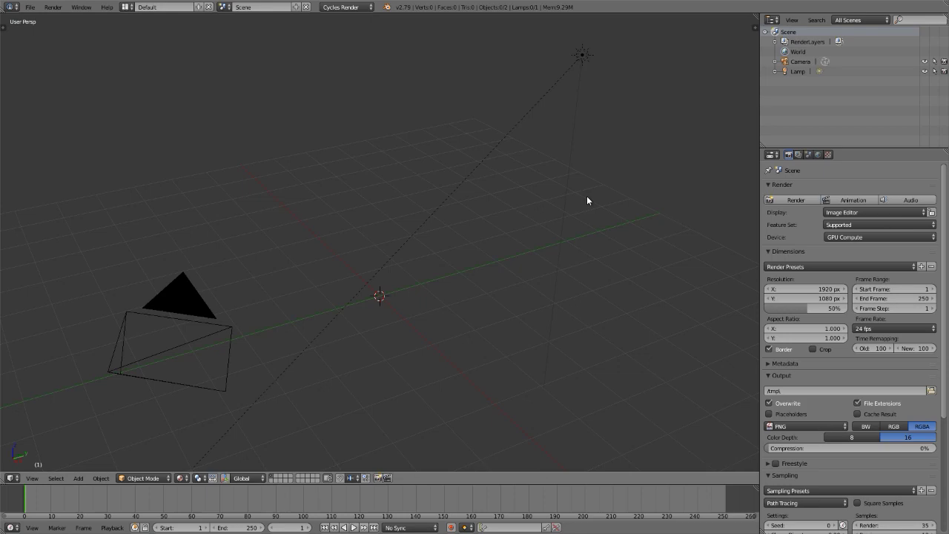
scroll(380, 239, "down", 2)
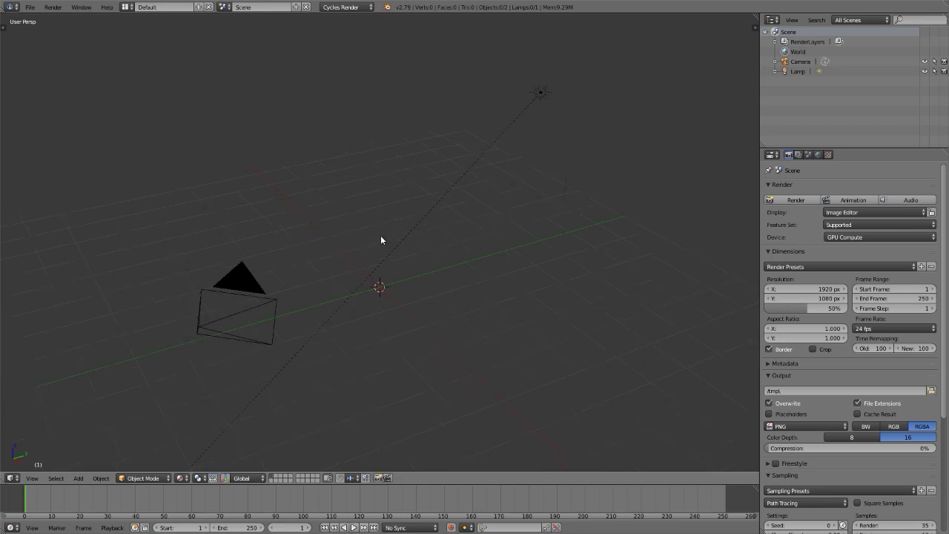
key("t")
scroll(380, 240, "down", 1)
scroll(380, 239, "up", 2)
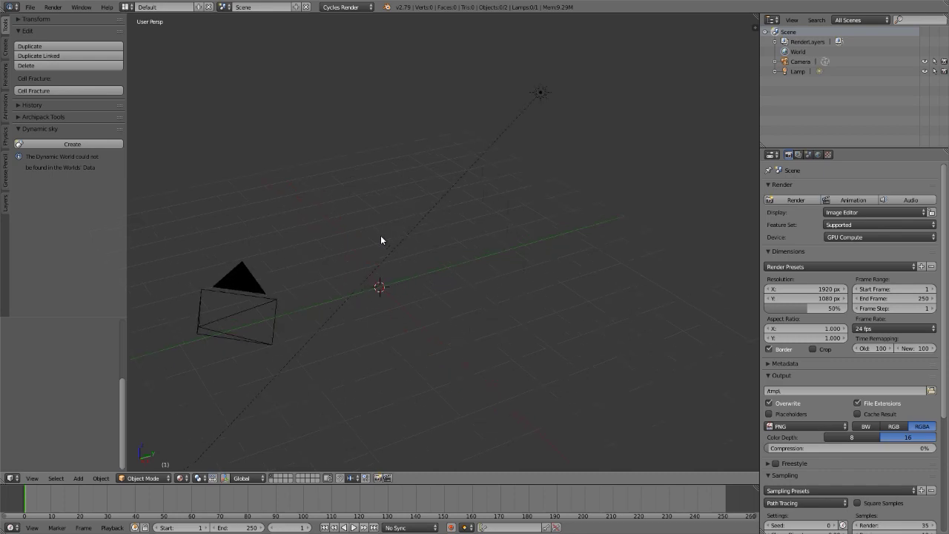
middle_click_drag(384, 236, 424, 218, "shift")
middle_click_drag(421, 267, 410, 267)
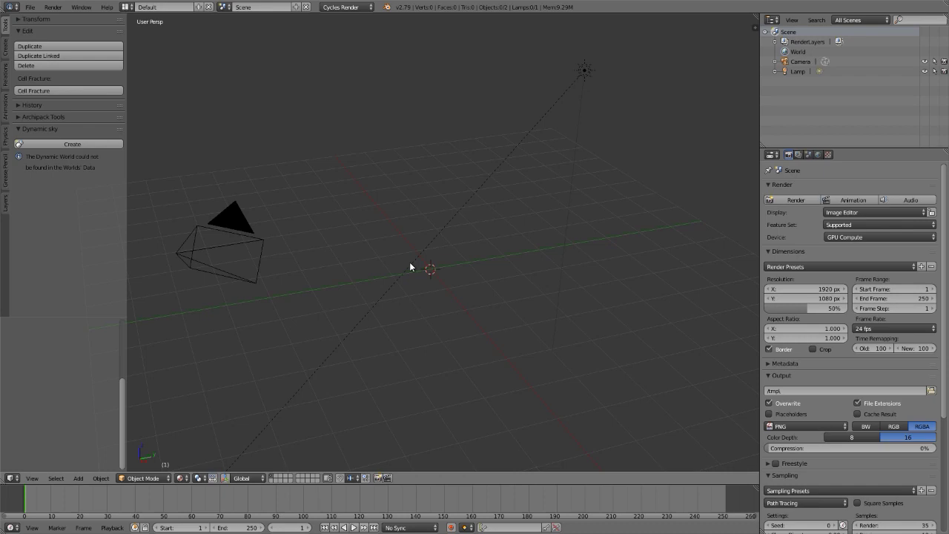
left_click(275, 474)
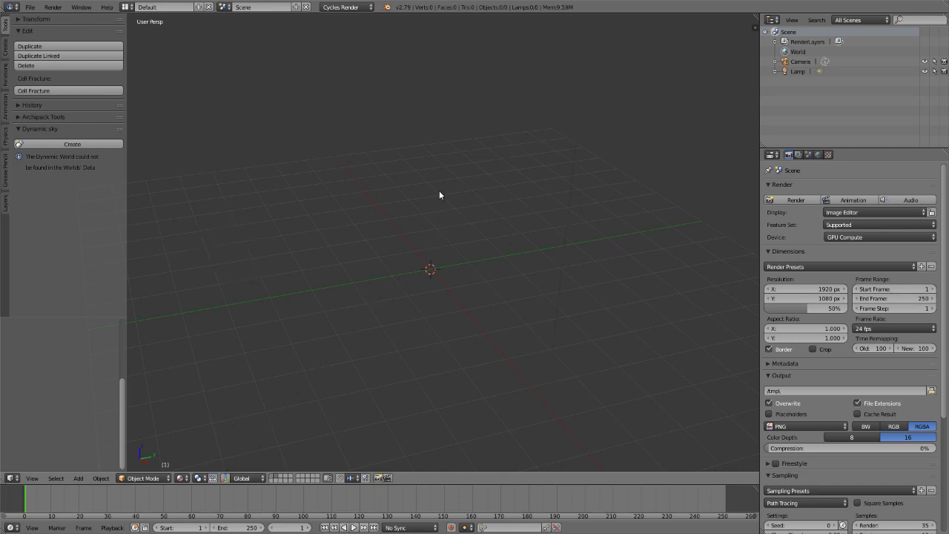
Add a plane and raise it 1 unit along Z in Edit Mode
key("shift+a")
mouse_move(439, 191)
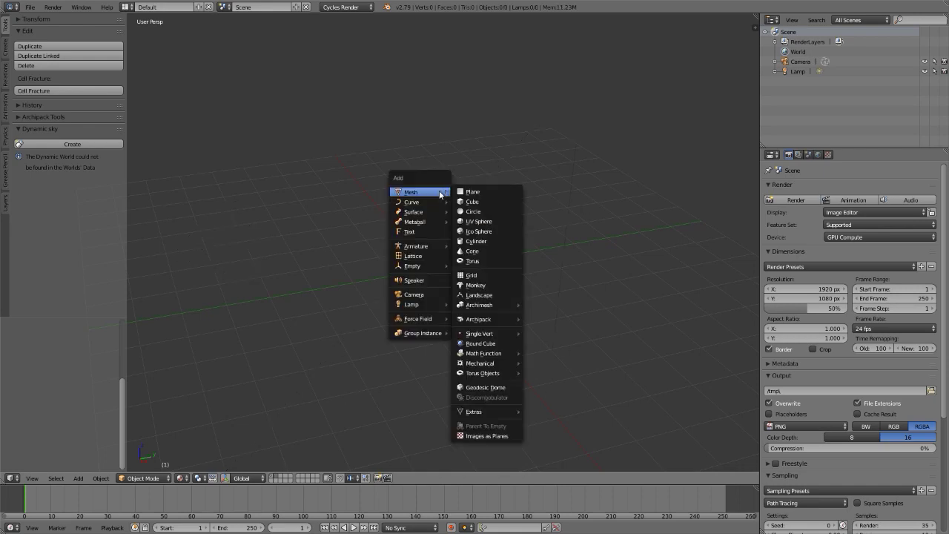
left_click(481, 191)
key("Tab")
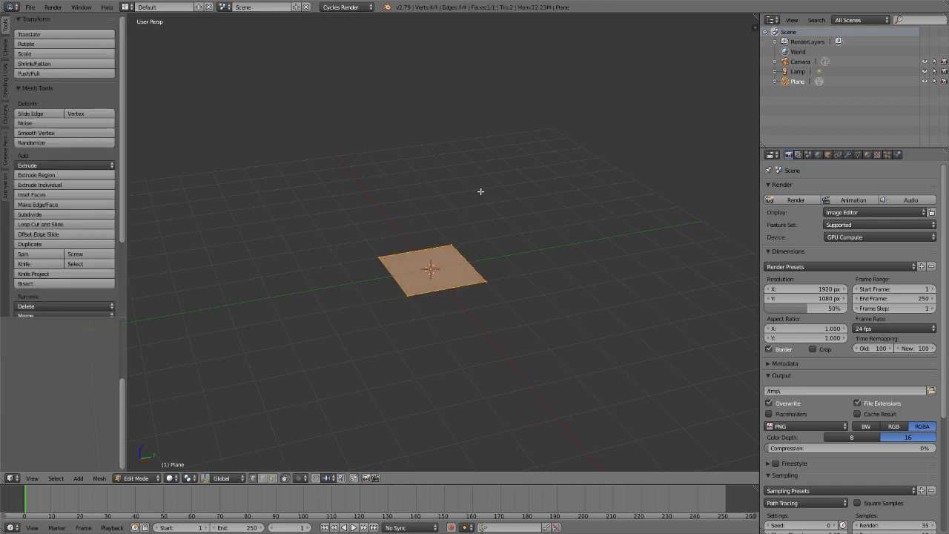
key("g")
key("z")
key("1")
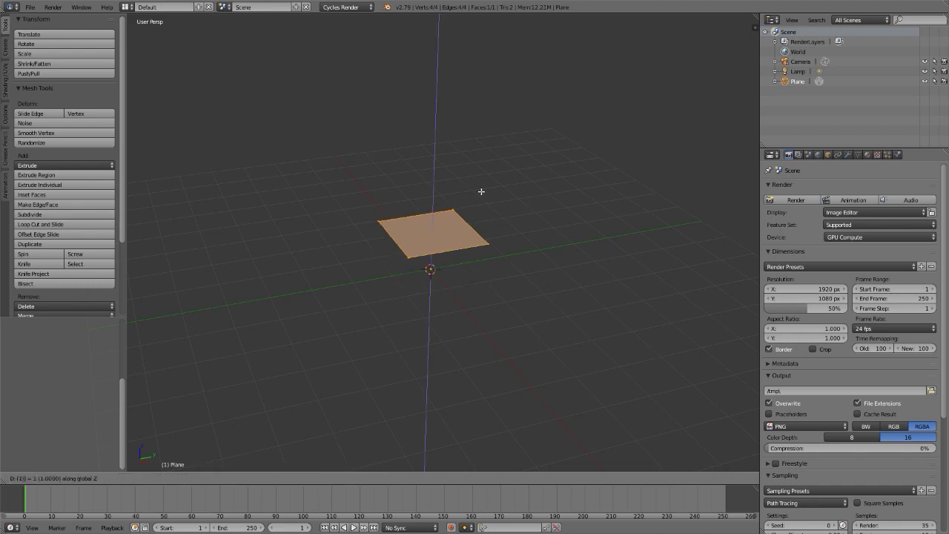
key("Return")
In edge select mode, extrude two opposite plane edges down 1 unit along Z
key("ctrl+Tab")
left_click(482, 191)
middle_click_drag(436, 231, 509, 244)
right_click(355, 208)
right_click(440, 208, "shift")
key("e")
type("z-1")
key("Return")
Widen the extruded mesh by scaling it along the X axis
middle_click_drag(449, 198, 486, 214)
scroll(403, 209, "up", 3)
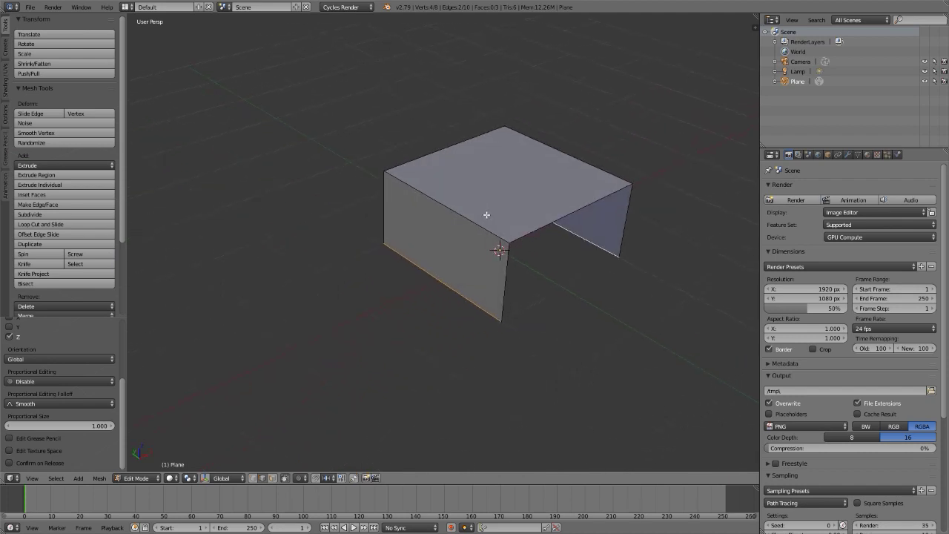
key("s")
key("x")
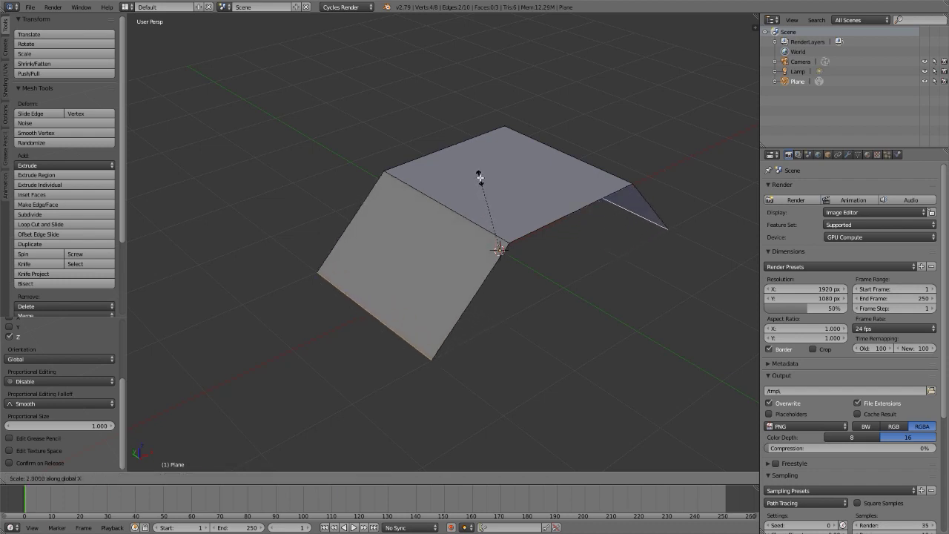
left_click(481, 183)
mouse_move(481, 185)
middle_mouse_down()
mouse_move(417, 193)
mouse_move(364, 175)
mouse_move(466, 193)
middle_mouse_up()
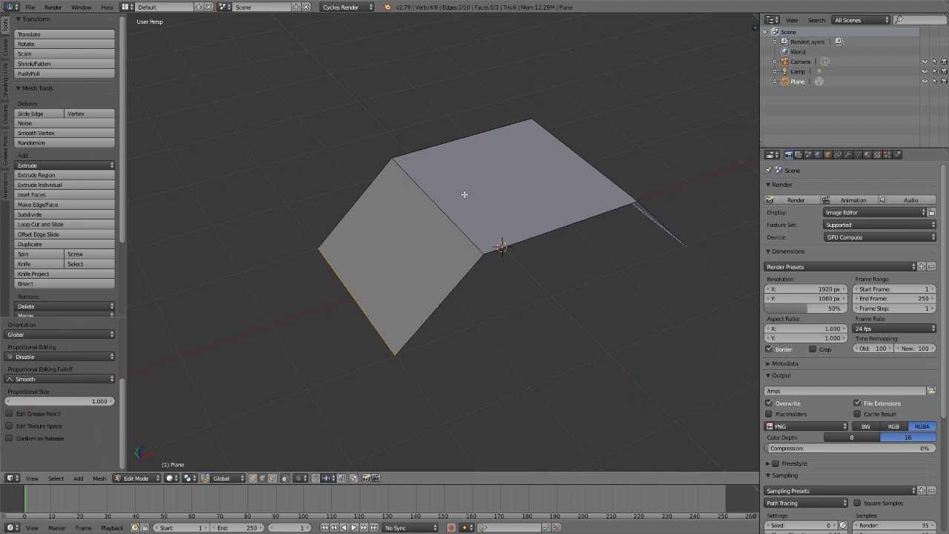
key("Tab")
middle_click_drag(464, 199, 430, 190)
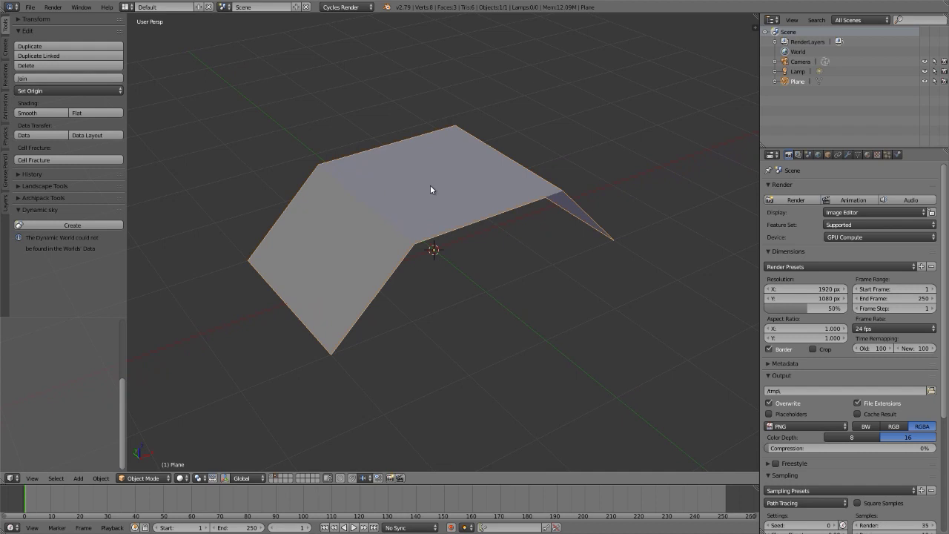
Nudge the mesh's top edge slightly upward along Z, then return to Object Mode
key("Tab")
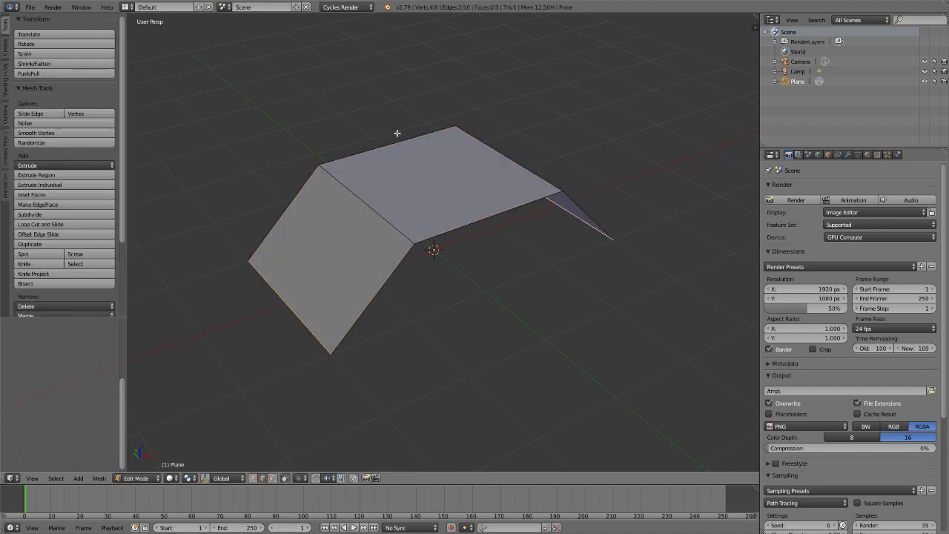
right_click(398, 143)
key("ctrl+space")
left_click_drag(390, 92, 401, 63)
mouse_move(456, 182)
middle_mouse_down()
mouse_move(487, 170)
mouse_move(474, 191)
mouse_move(452, 185)
middle_mouse_up()
key("Tab")
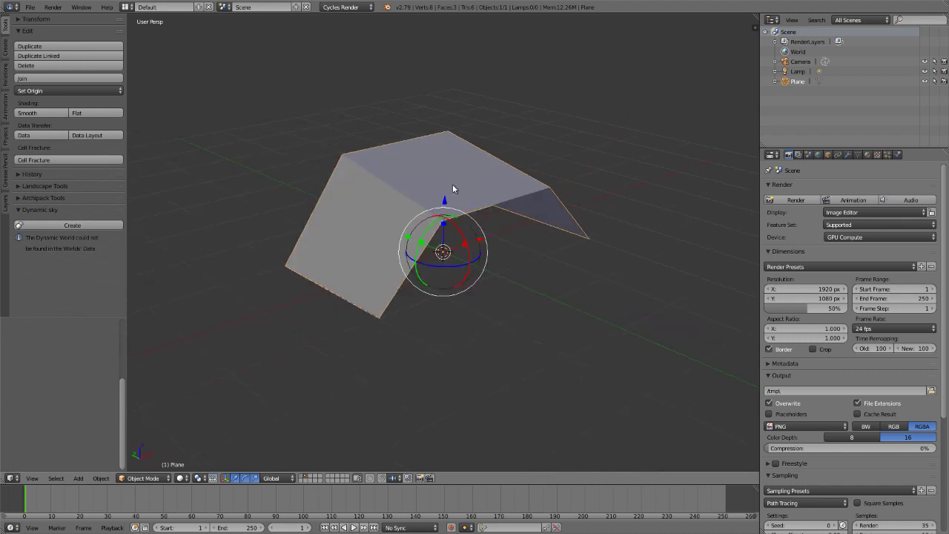
Add a Hair particle system to the plane
scroll(441, 144, "up", 1)
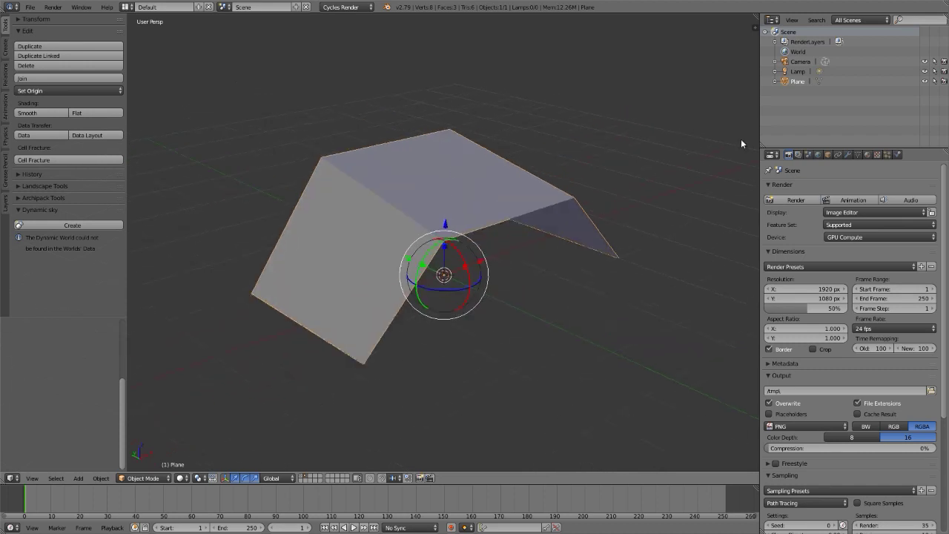
left_click(887, 155)
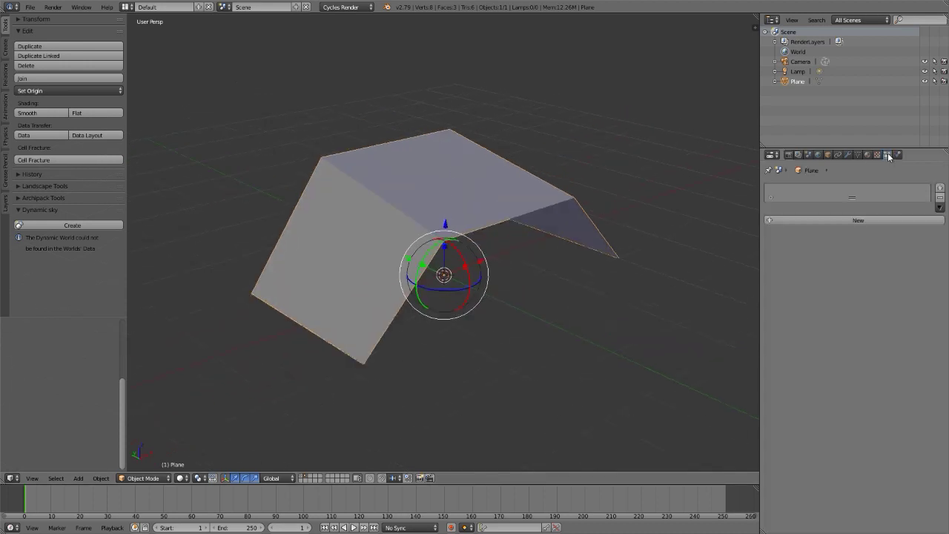
left_click(825, 221)
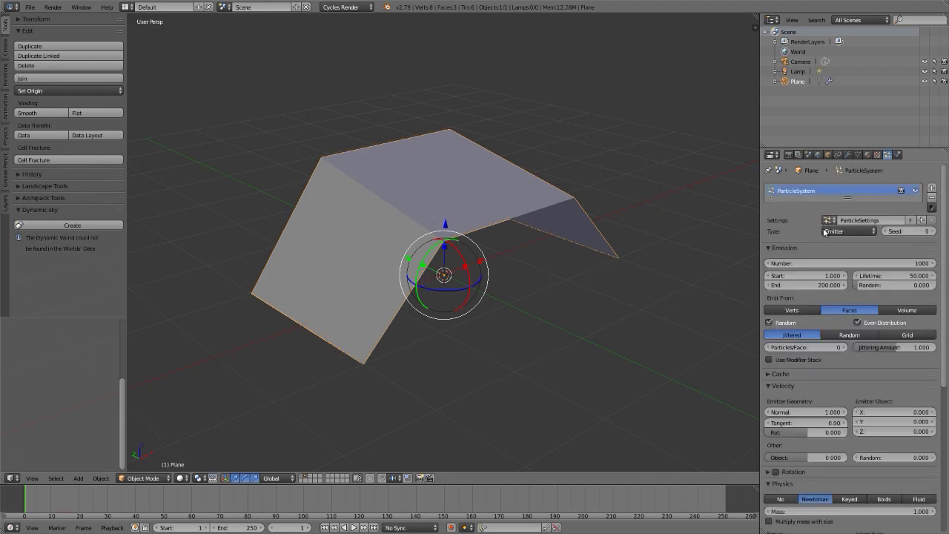
left_click(842, 231)
left_click(841, 216)
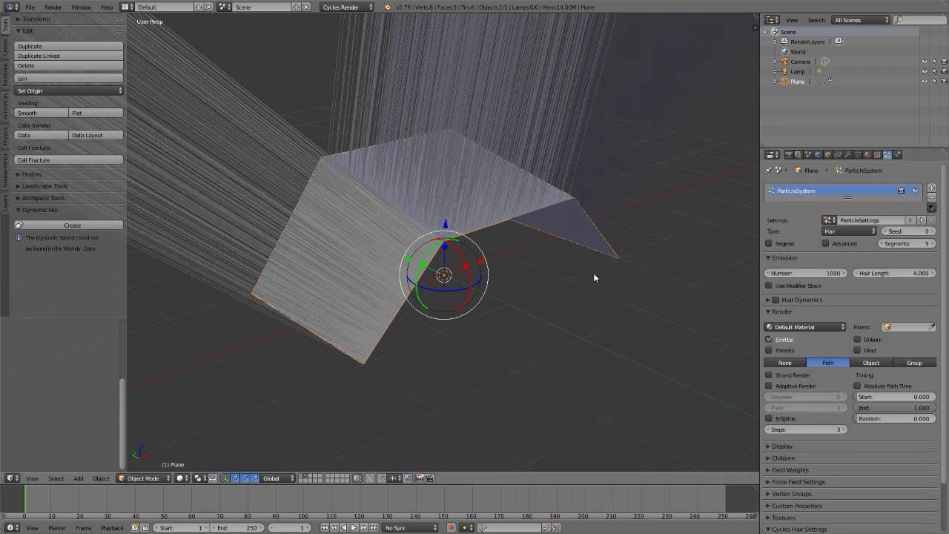
middle_click_drag(593, 273, 488, 332)
scroll(487, 327, "down", 2)
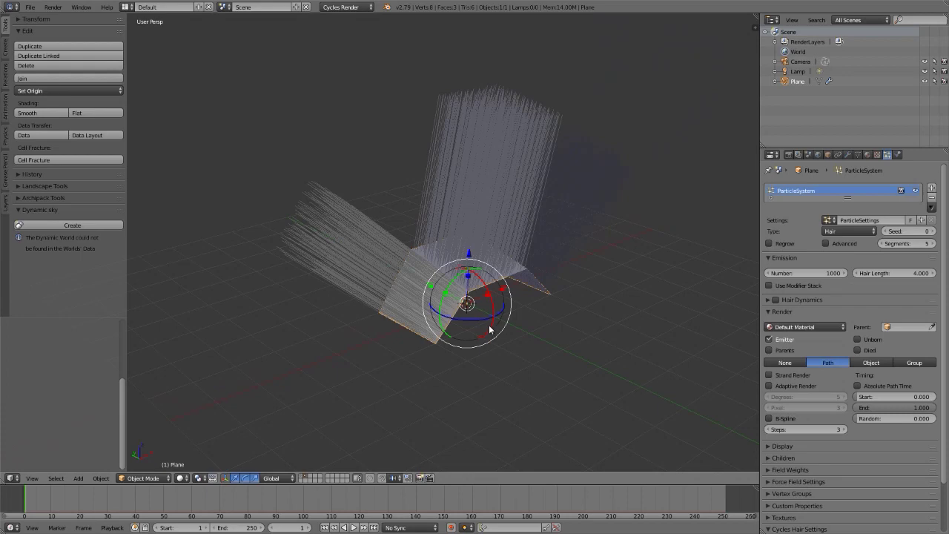
middle_click_drag(489, 328, 482, 326)
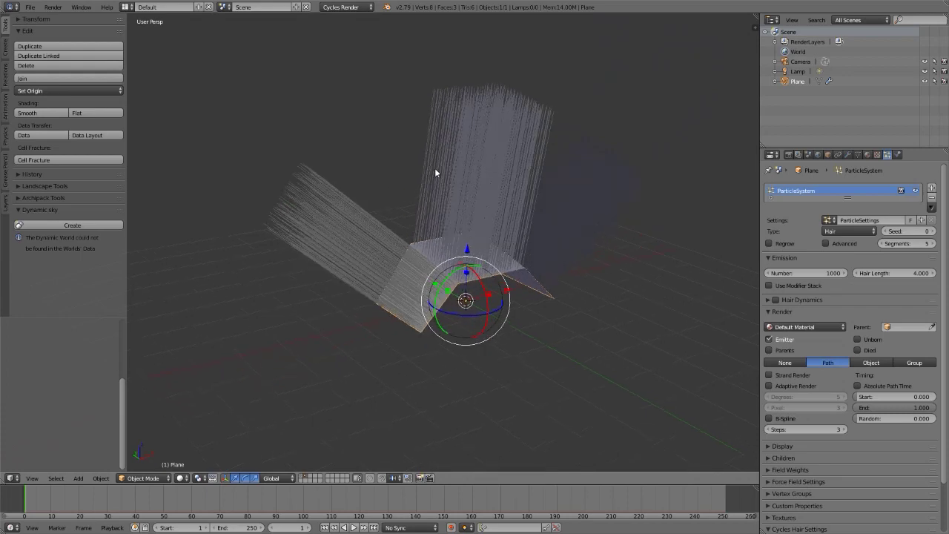
Play the animation with Hair Dynamics enabled, restarting from frame 1
key("alt+a")
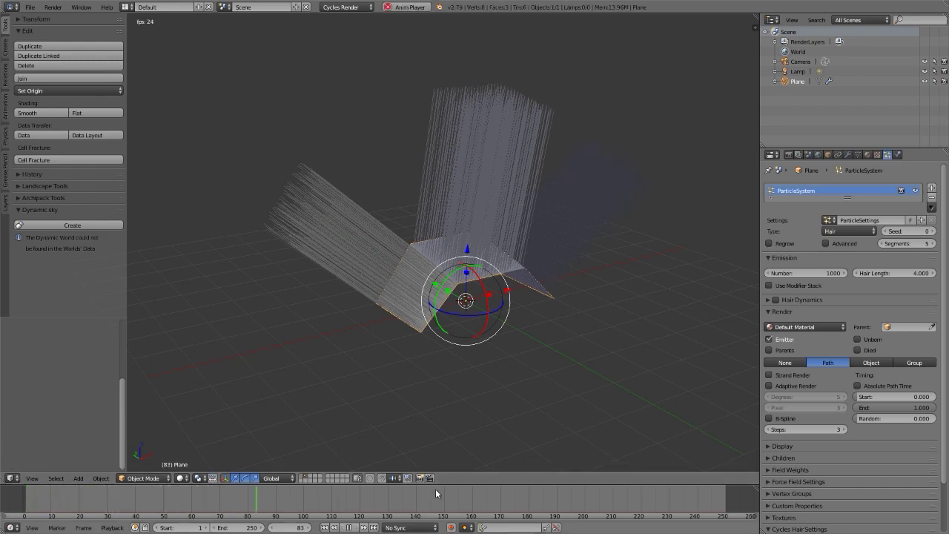
left_click(775, 300)
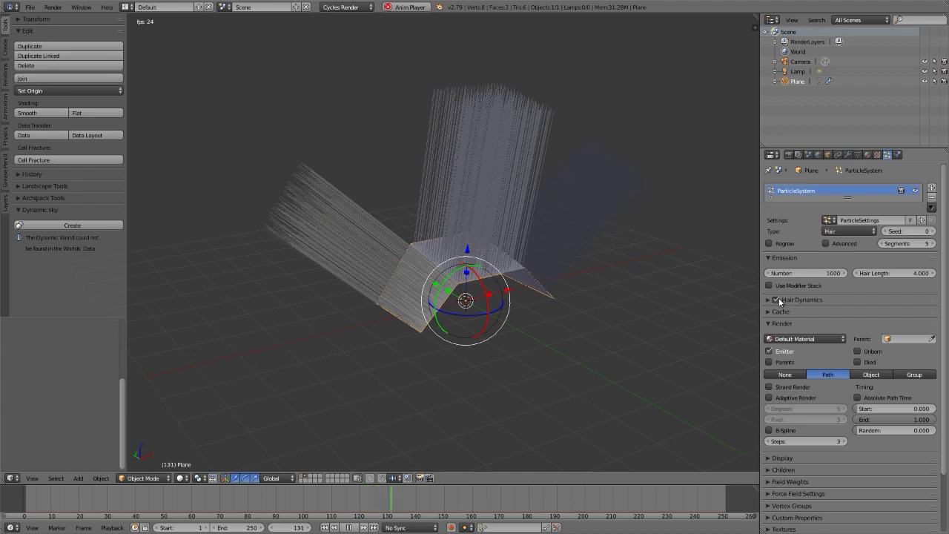
key("shift+Left")
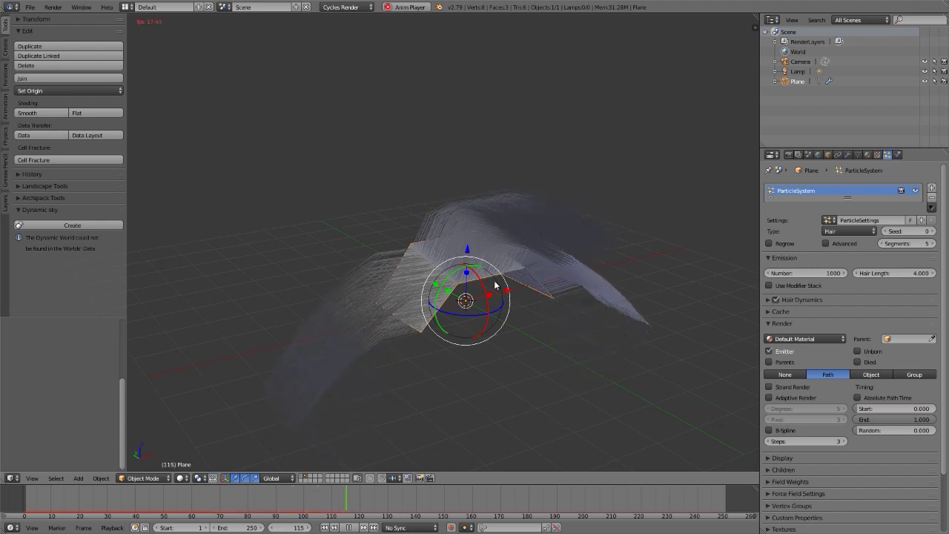
Stop playback at frame 157, switch to front orthographic view, and show the N panel
key("alt+a")
middle_click_drag(432, 270, 367, 193)
key("KP_1")
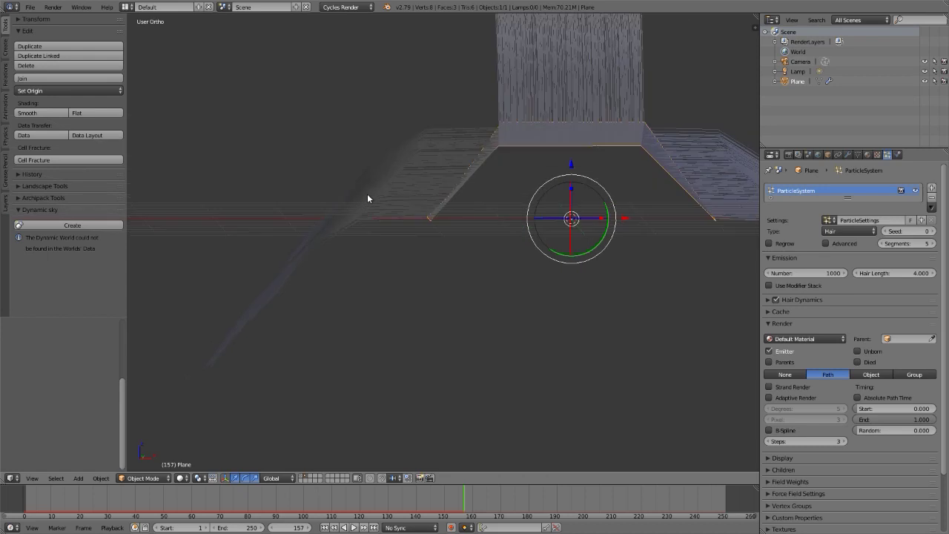
scroll(432, 140, "up", 3)
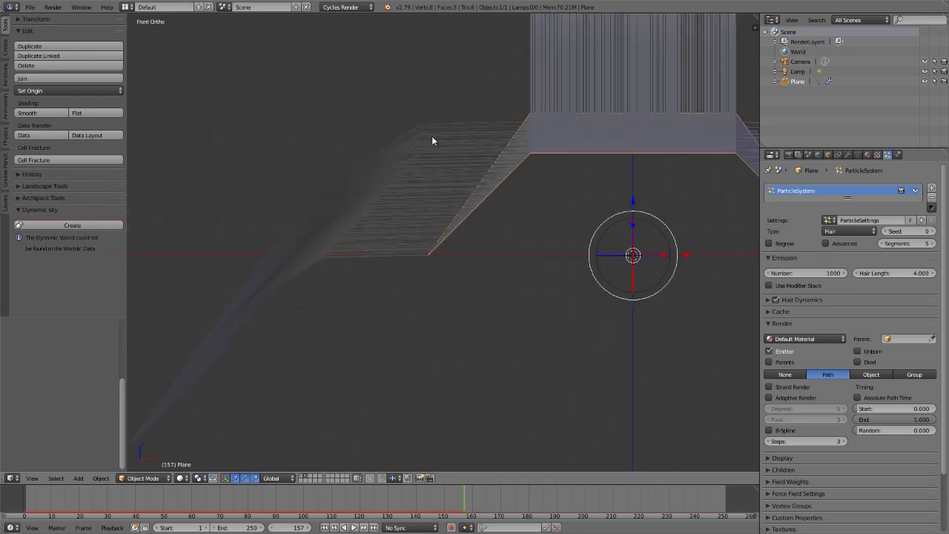
scroll(433, 138, "up", 3)
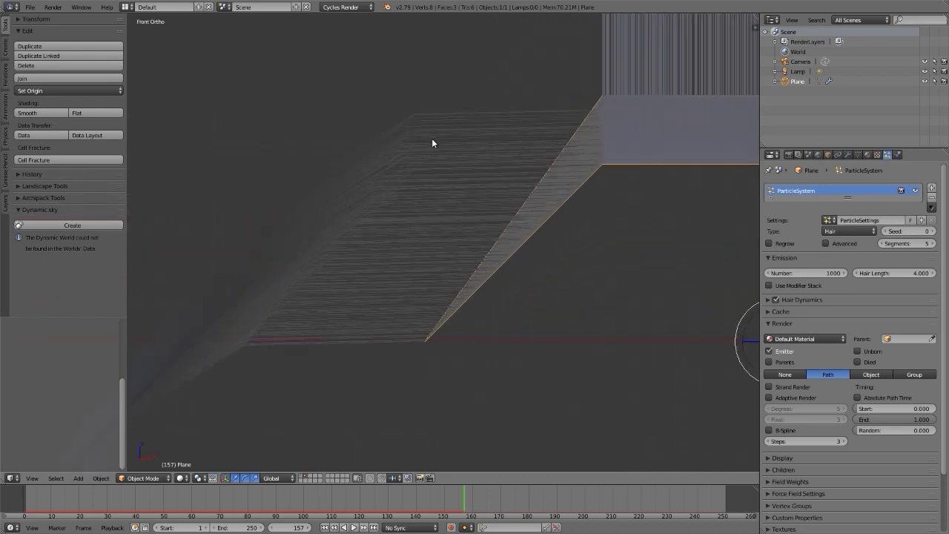
scroll(443, 218, "up", 2)
scroll(445, 220, "down", 1)
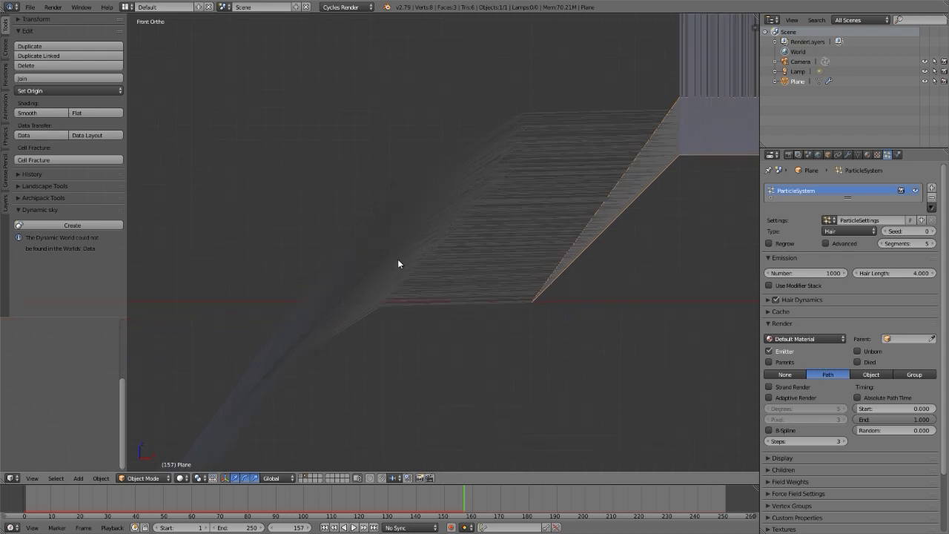
key("n")
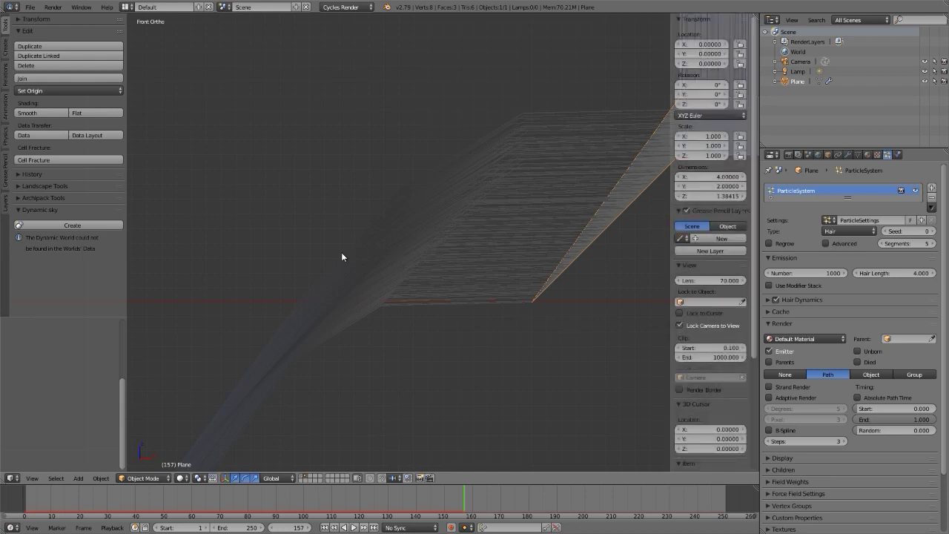
Frame a hair close-up through the camera and render a test image
key("KP_0")
middle_click_drag(341, 227, 409, 213)
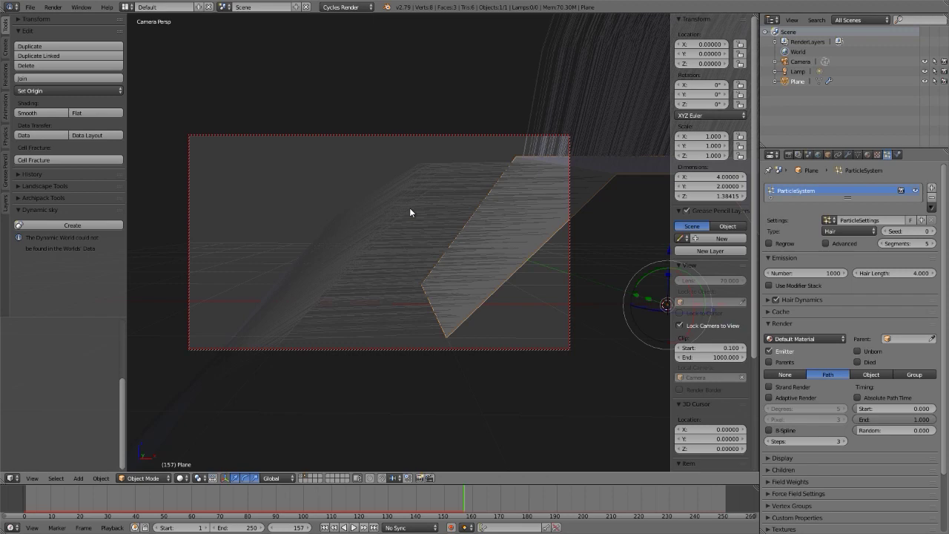
key("F12")
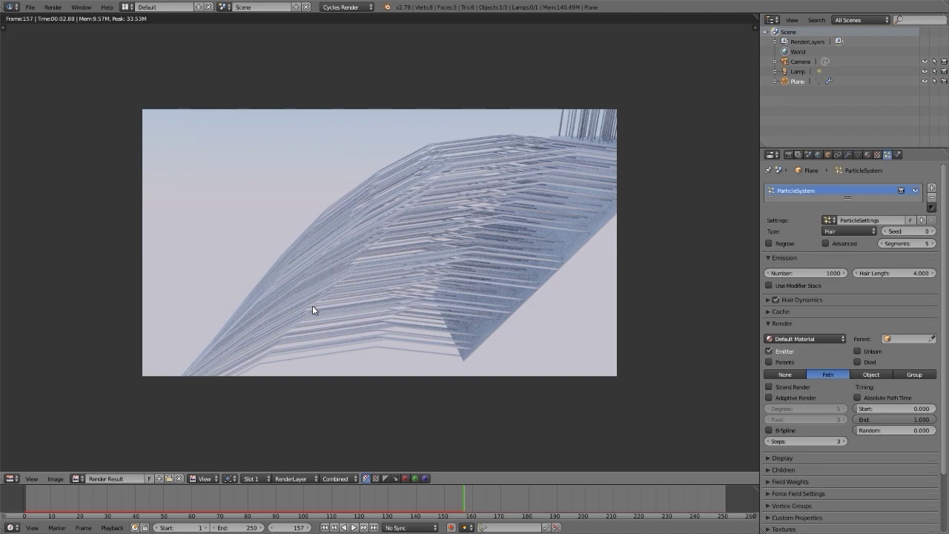
key("Escape")
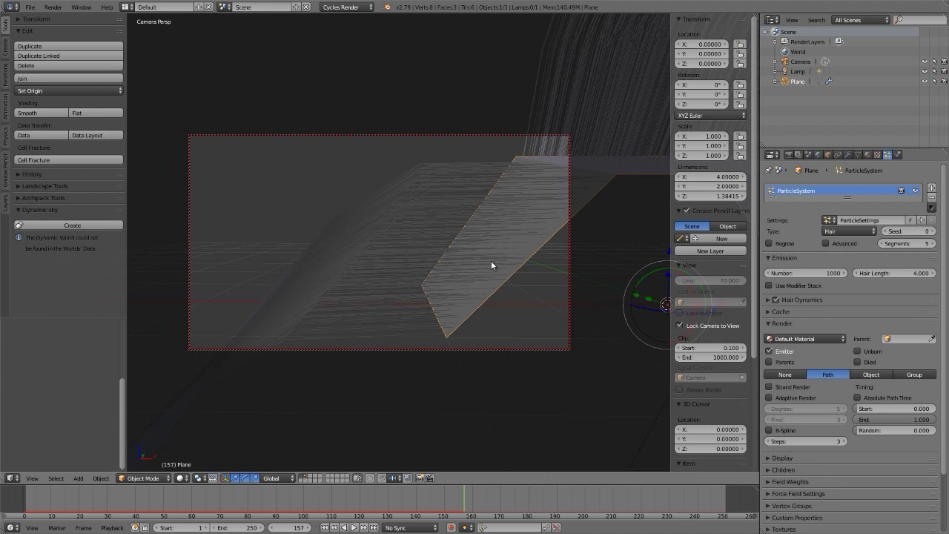
Set the hair Primitive to Curve Segments in the render Geometry settings
left_click(788, 155)
left_click_drag(781, 186, 785, 220)
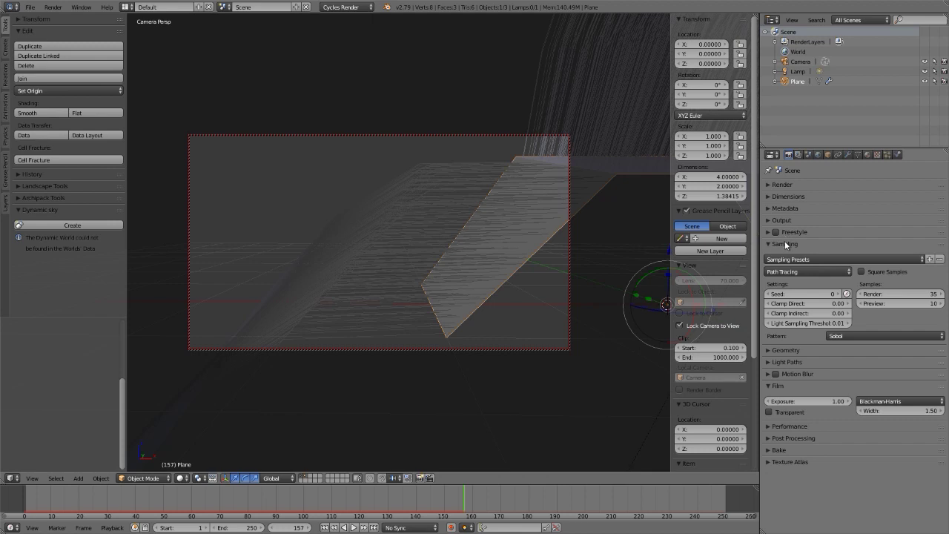
left_click(784, 241)
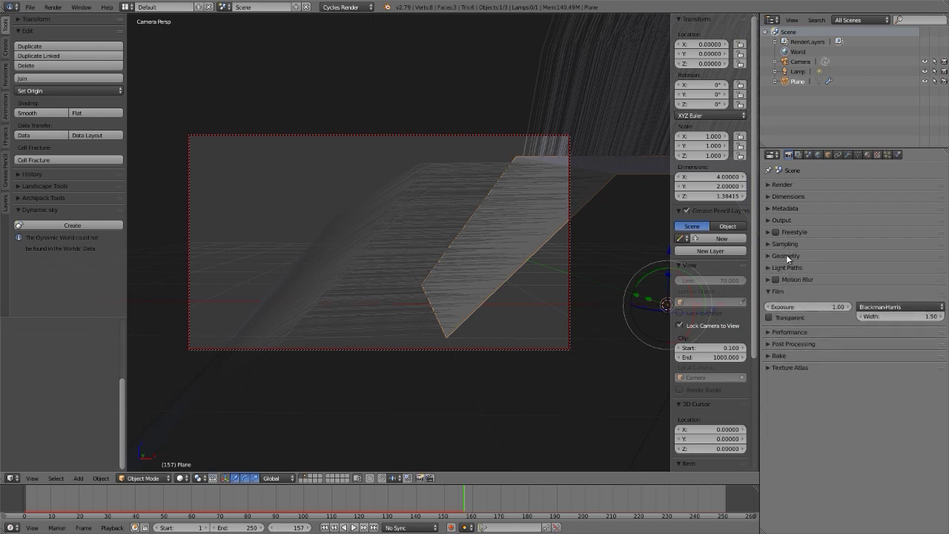
left_click(785, 255)
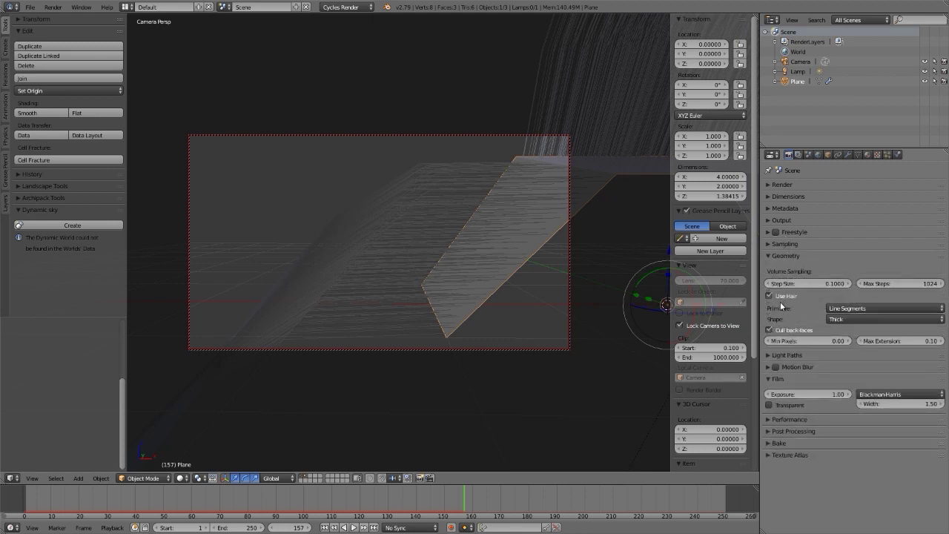
left_click(859, 309)
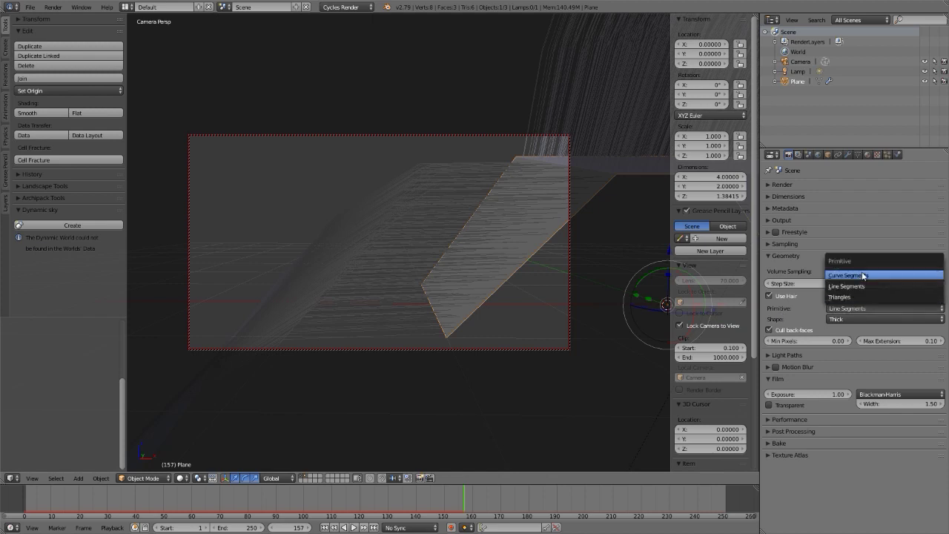
left_click(861, 274)
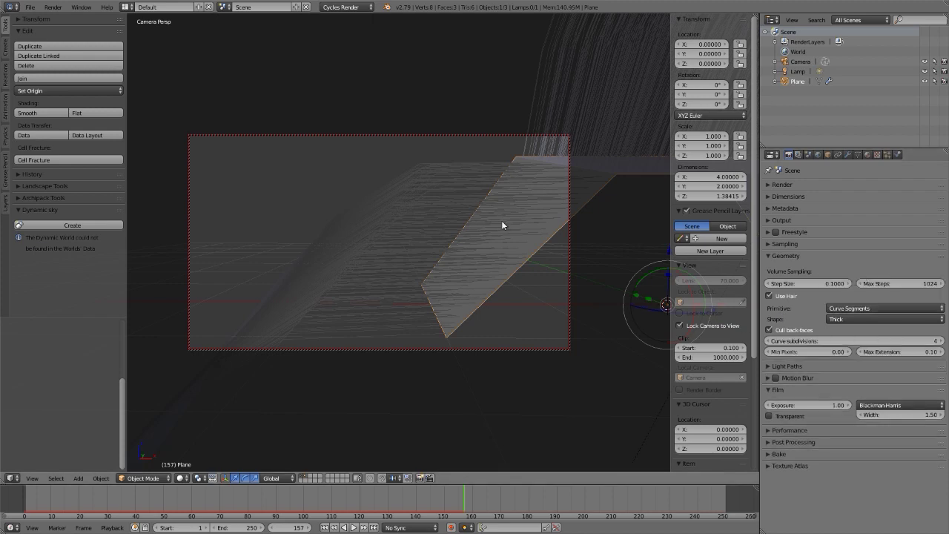
Render into a new slot and compare it with the previous render using J
key("F12")
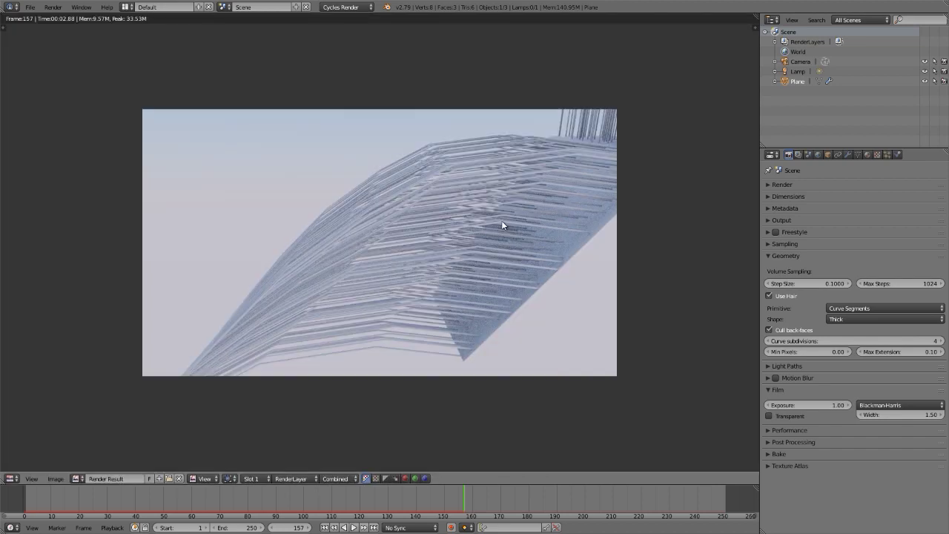
key("j")
key("F12")
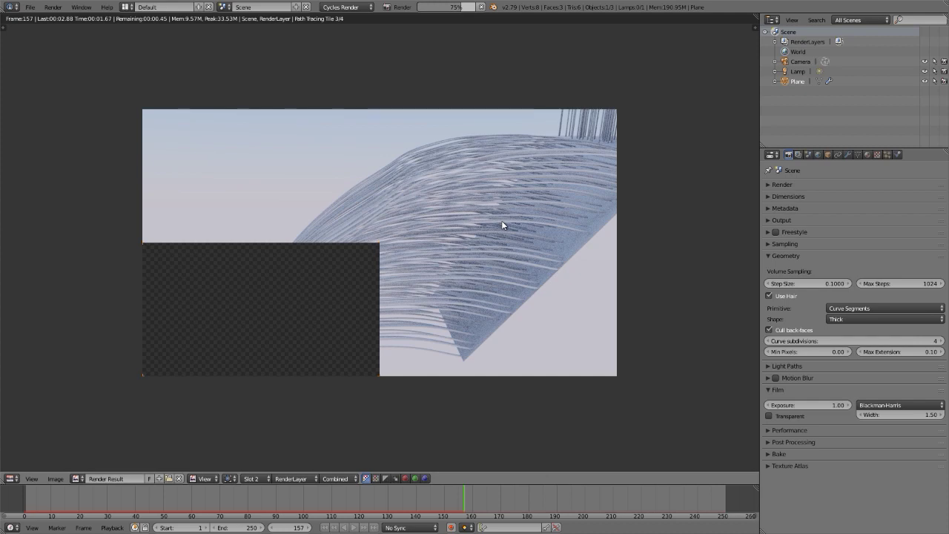
key("j")
key("j")
key("j")
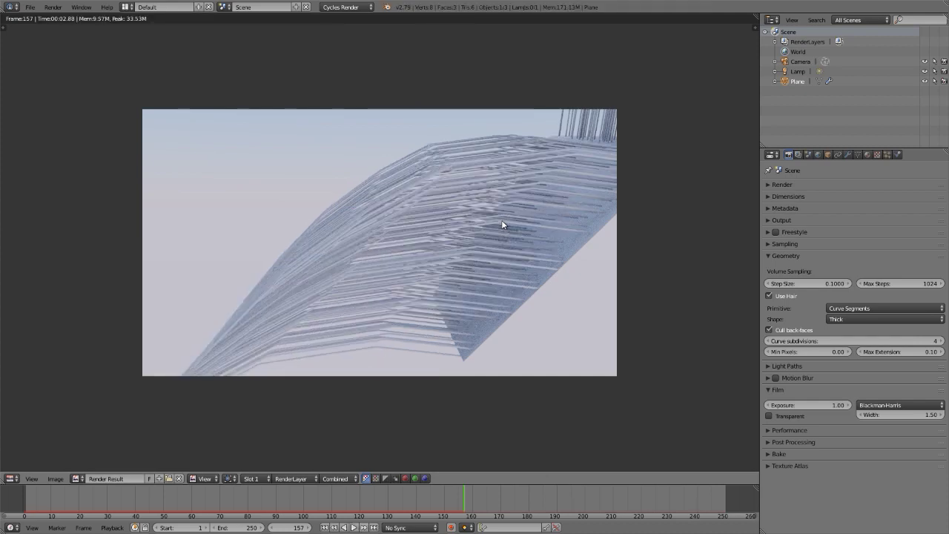
key("j")
key("j")
key("j")
key("j")
key("j")
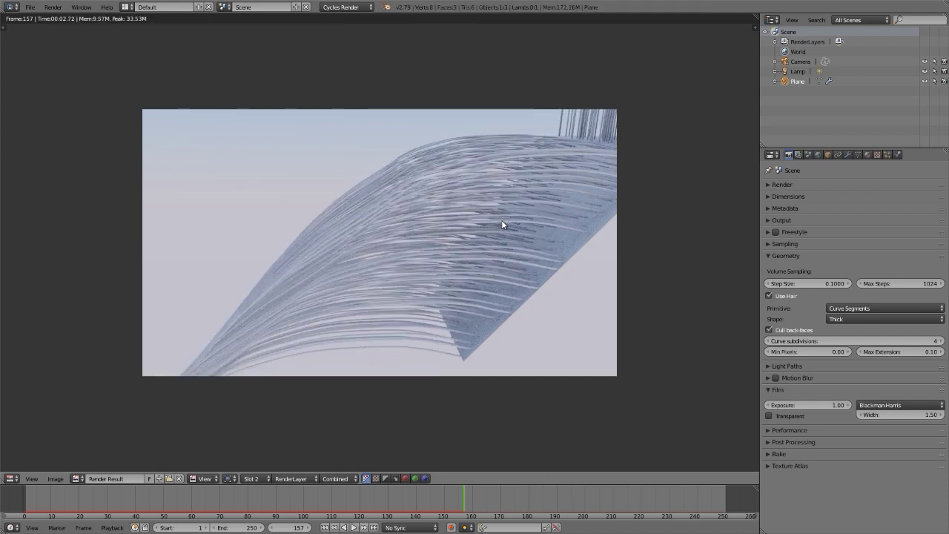
key("j")
key("j")
key("j")
key("Escape")
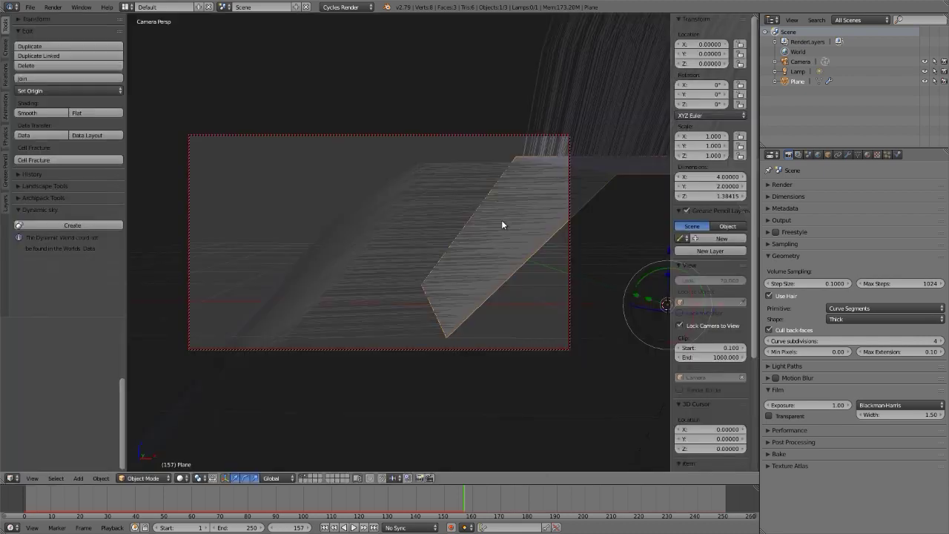
Raise the hair display Steps from 2 to 5 in the Particles Display panel
left_click(888, 154)
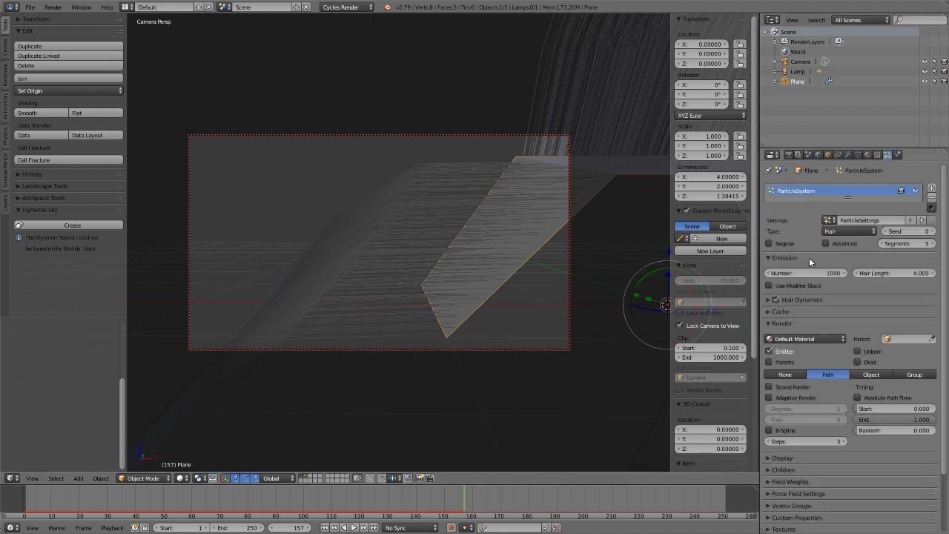
scroll(829, 338, "down", 3)
left_click(779, 390)
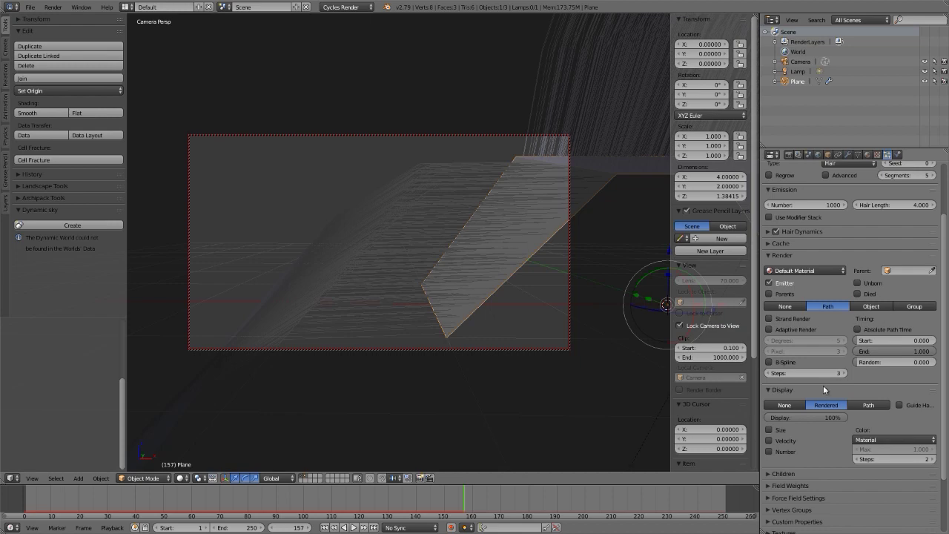
left_click(932, 460)
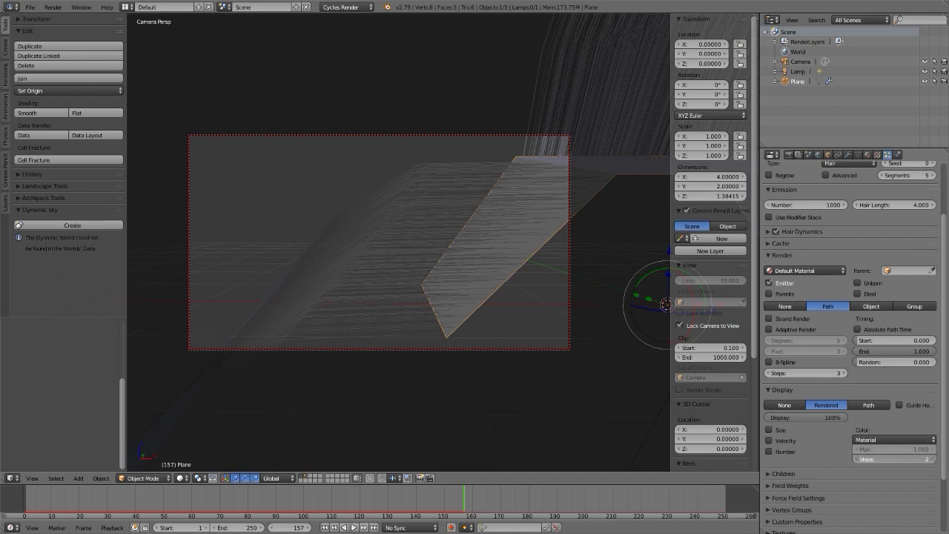
left_click(932, 460)
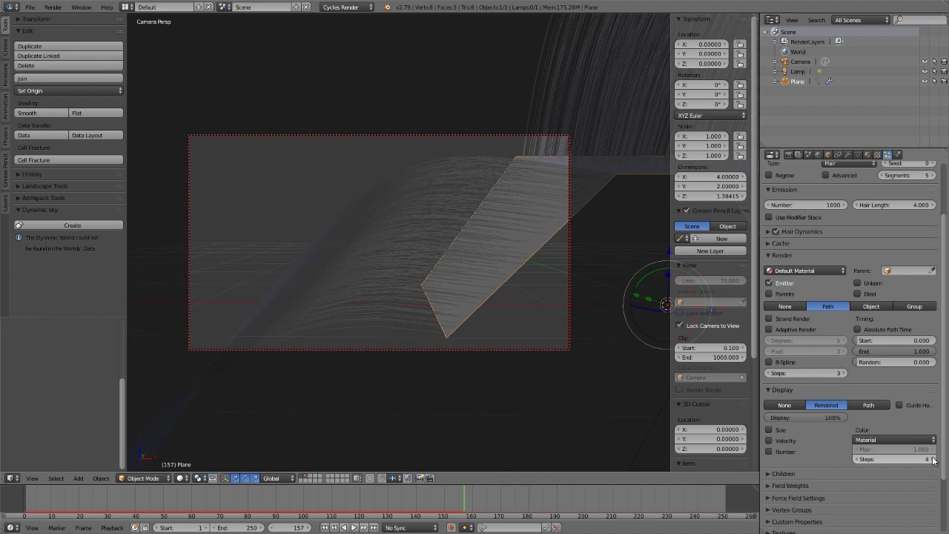
left_click(932, 459)
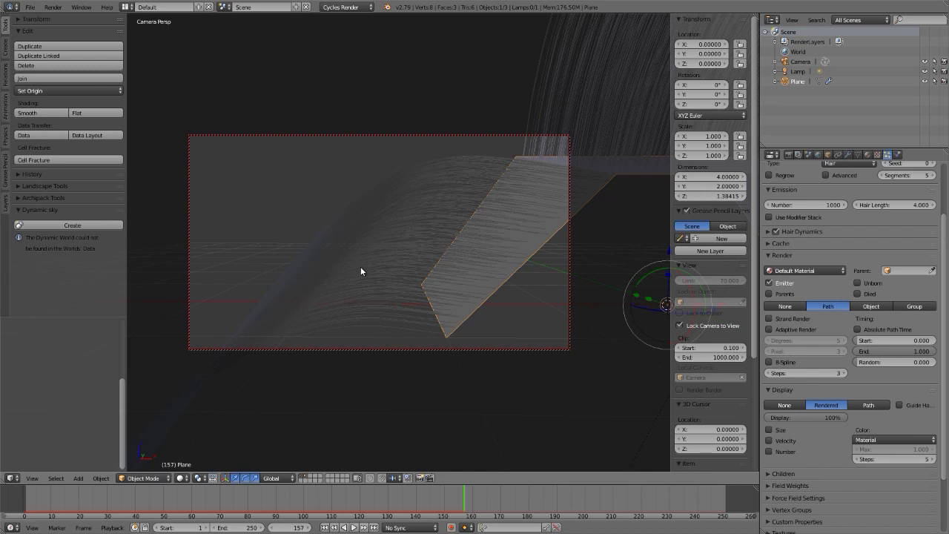
Render a fresh frame showing the smoother 5-step hair
left_click(780, 389)
left_click(780, 389)
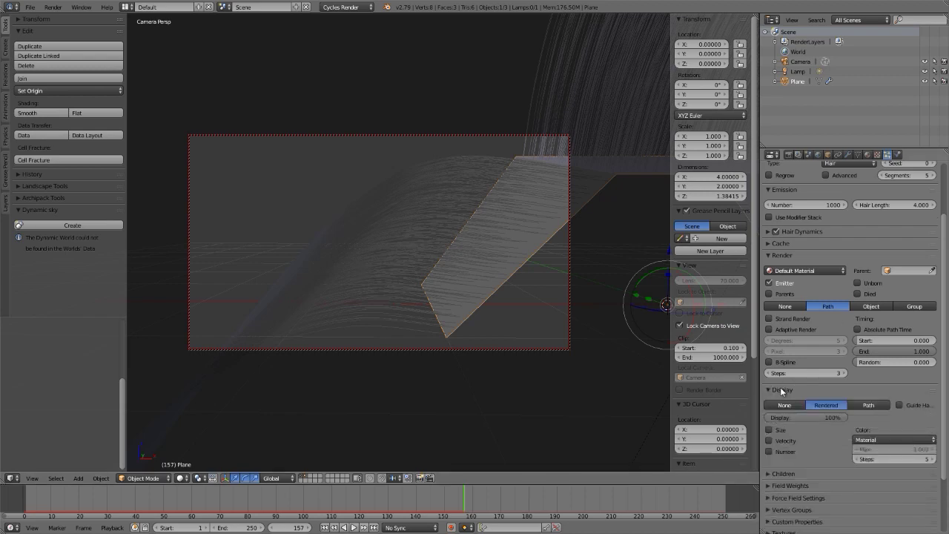
left_click(778, 255)
left_click(777, 255)
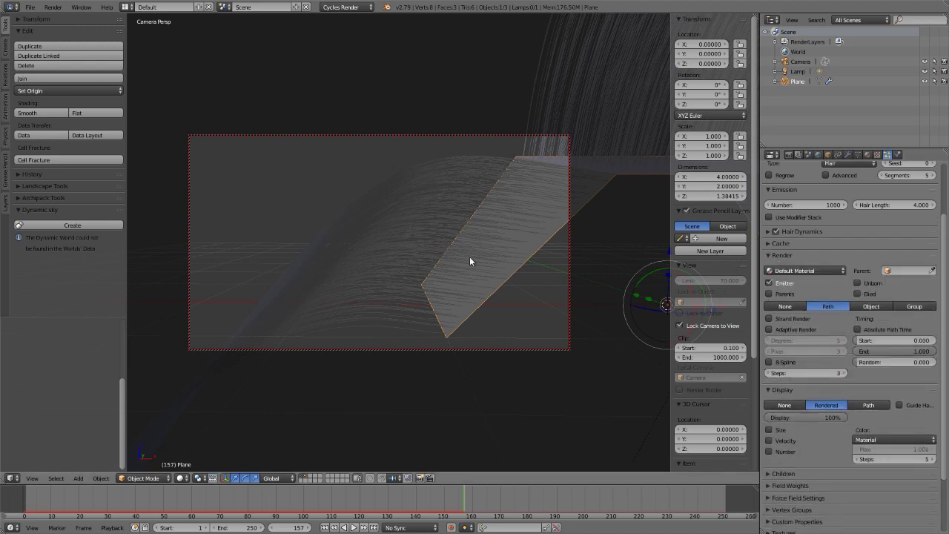
key("F12")
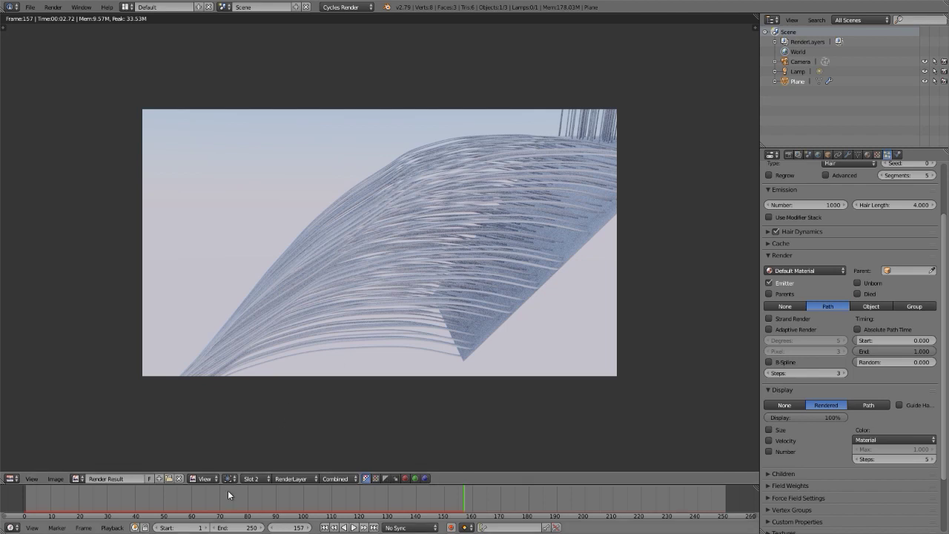
Switch the render view between Slot 2 and Slot 1, then return to the camera view
left_click(252, 478)
left_click(262, 459)
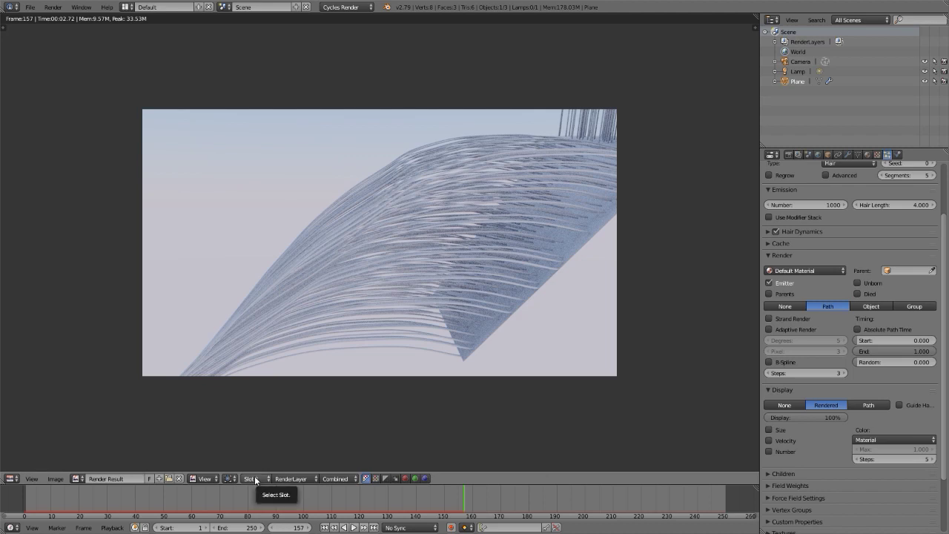
left_click(254, 476)
left_click(255, 468)
key("Escape")
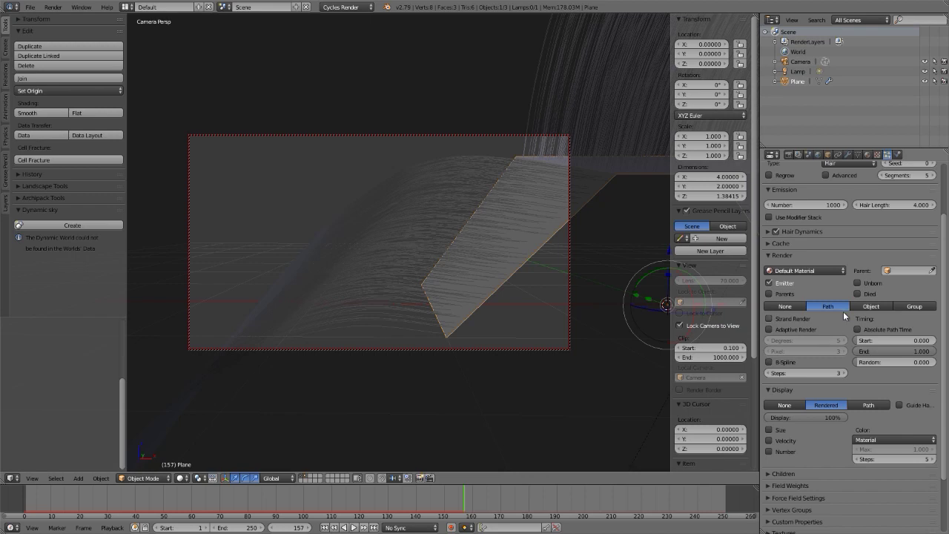
Raise hair Segments to 6, simulate from frame 1 to 185, and render frame 185
scroll(800, 316, "up", 3)
left_click(927, 243)
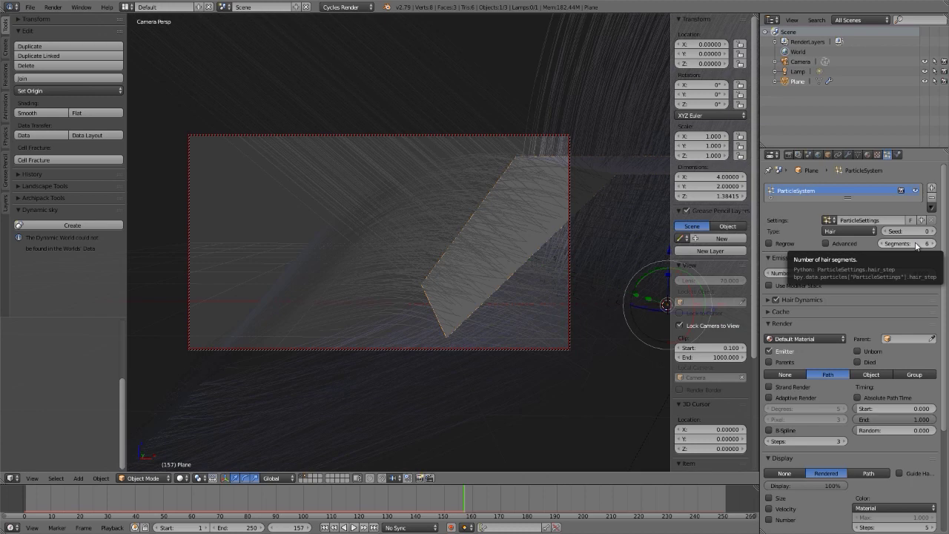
key("shift+Left")
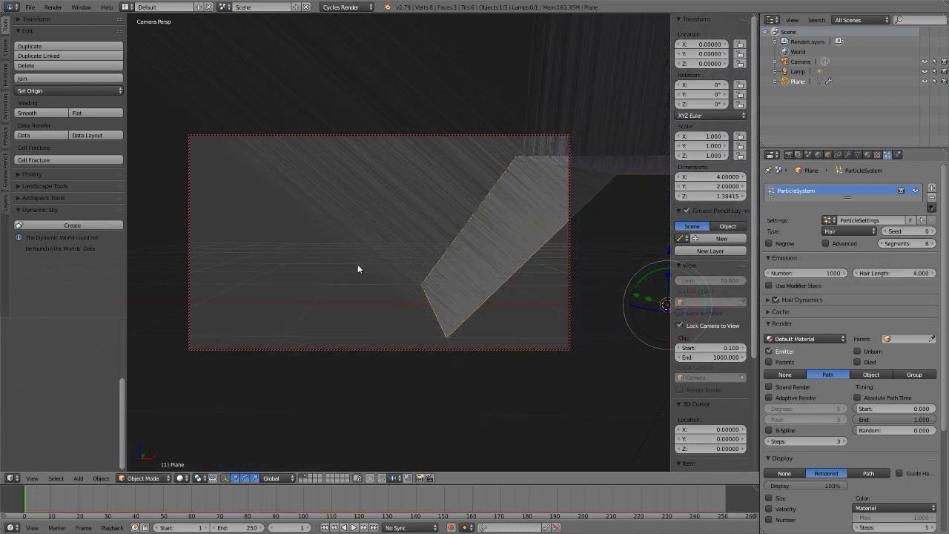
key("alt+a")
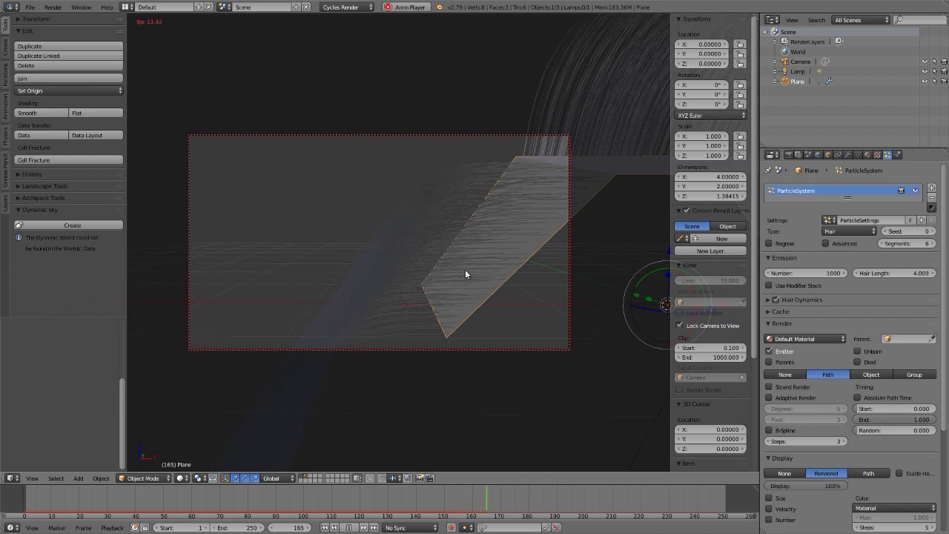
key("alt+a")
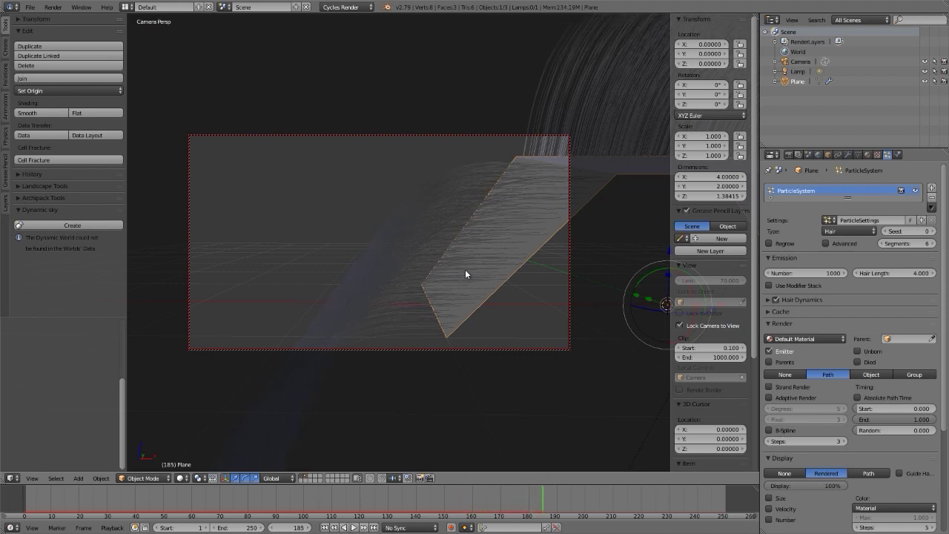
key("F12")
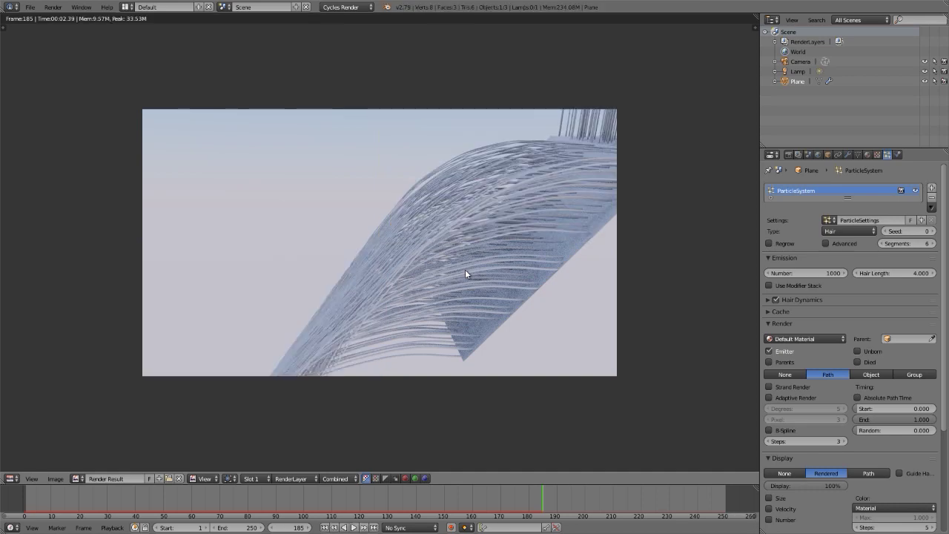
Flip between the frame 185 and frame 157 renders, then return to the camera view
key("j")
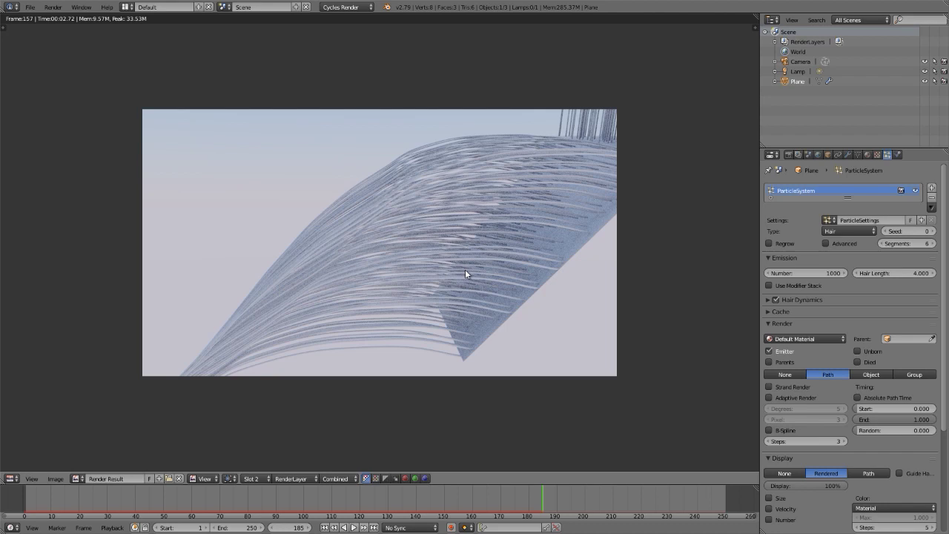
key("j")
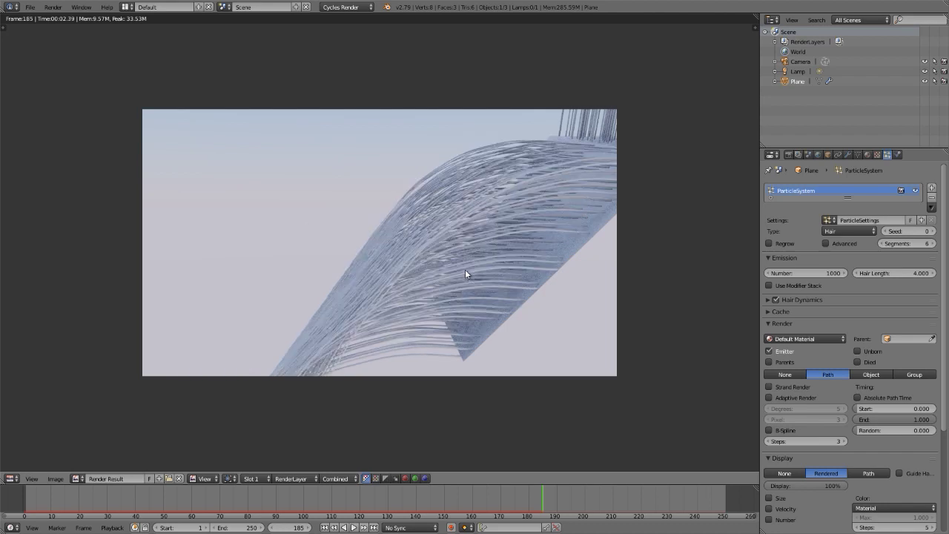
key("j")
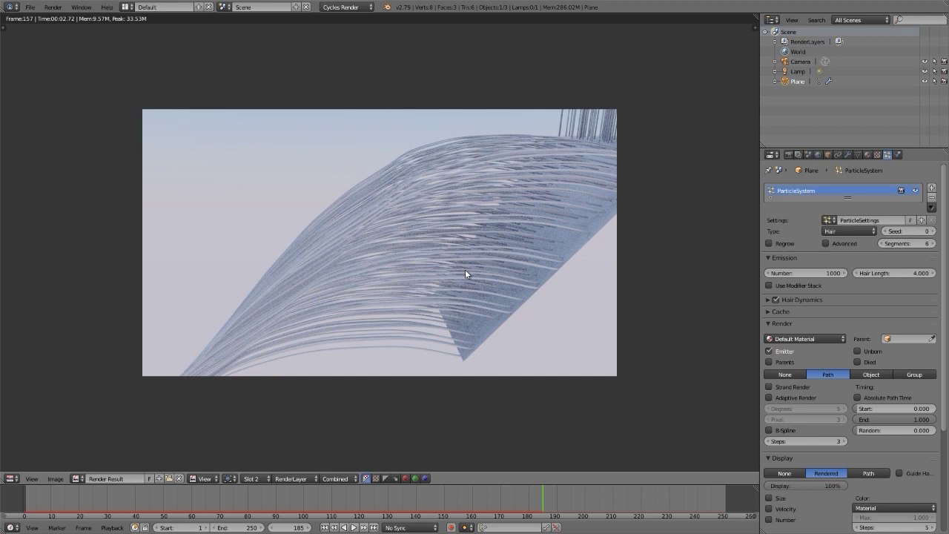
key("Escape")
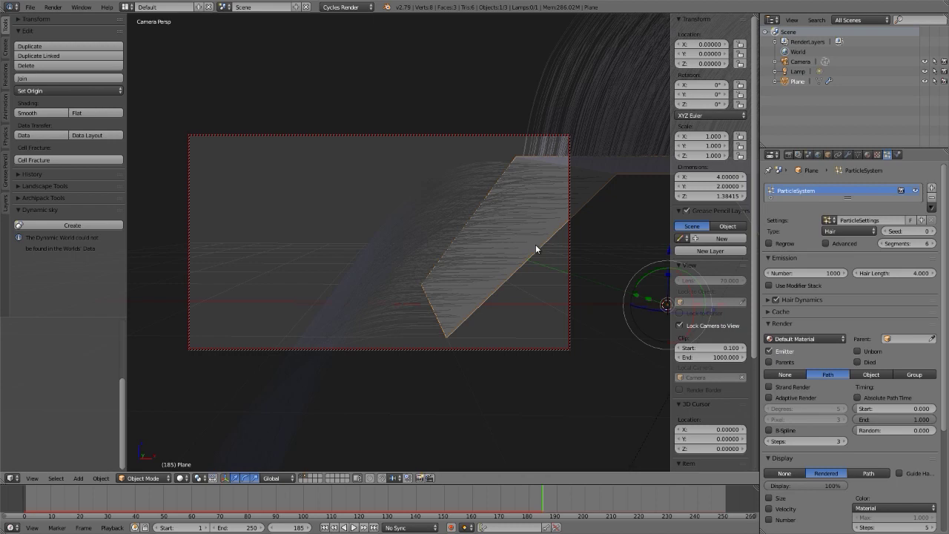
Switch the hair children to Simple with 5 display and 30 render children per strand
left_click(782, 323)
left_click(785, 335)
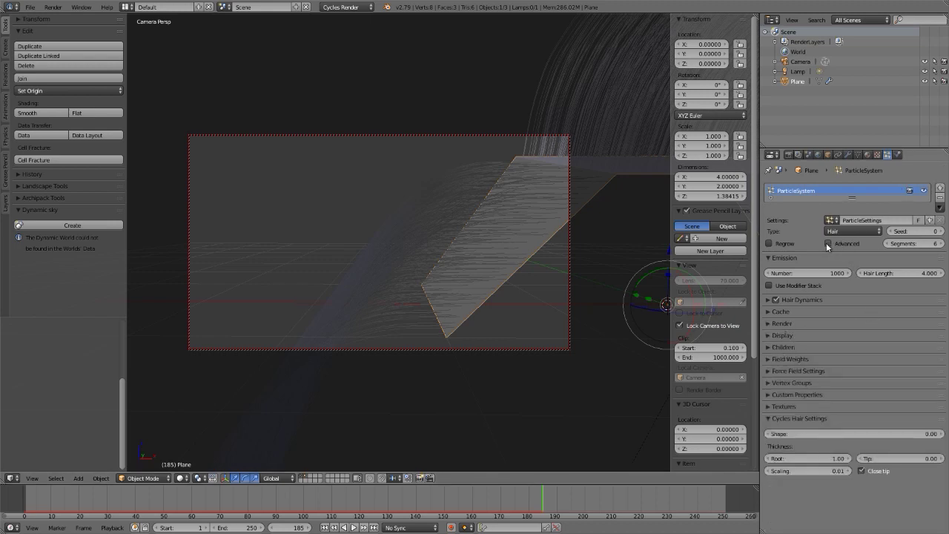
left_click(785, 347)
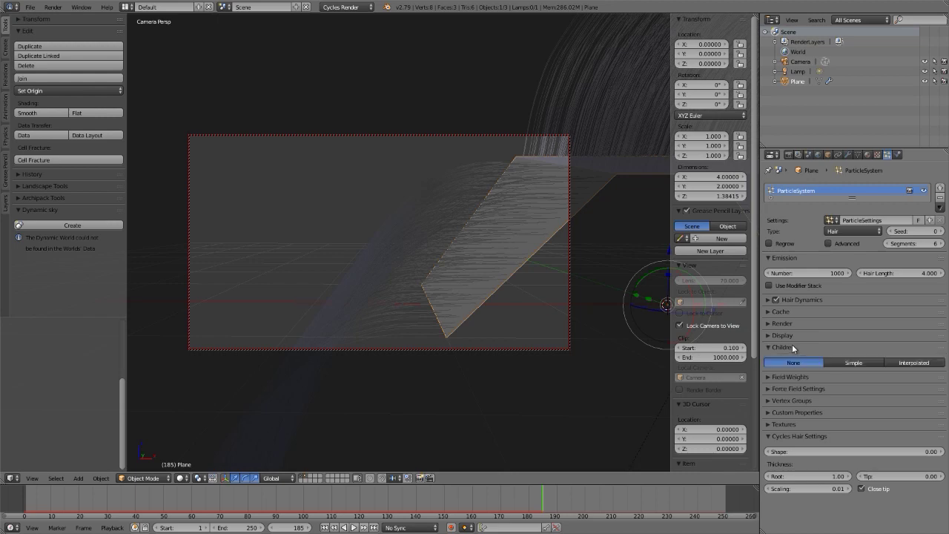
left_click(850, 364)
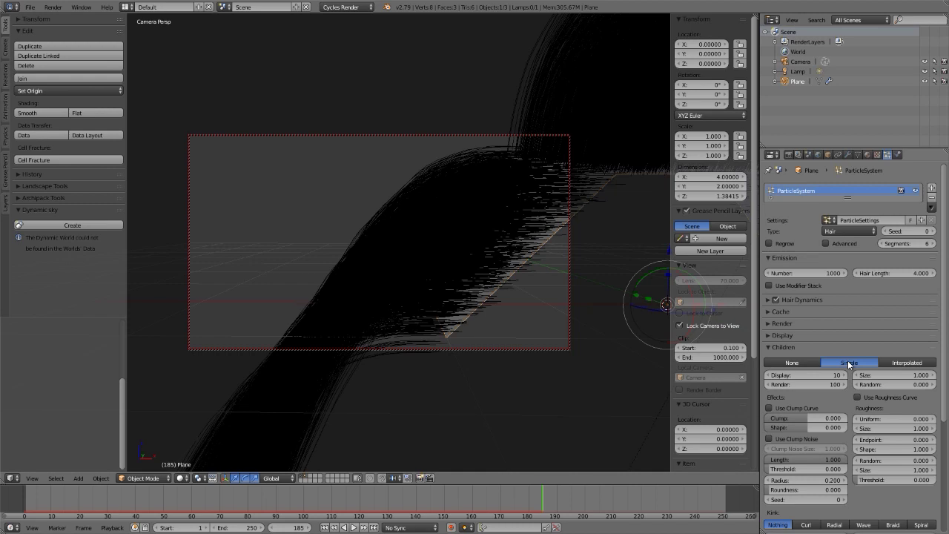
left_click(813, 375)
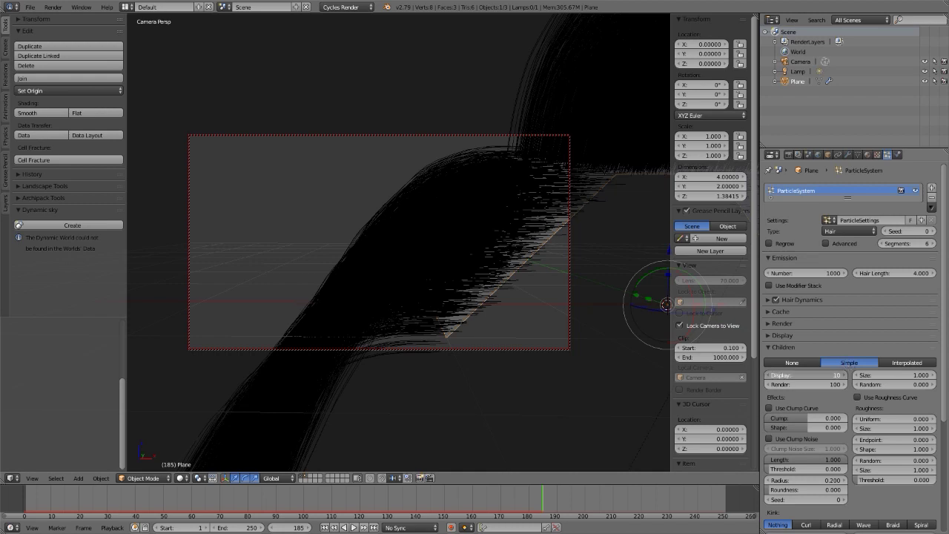
type("5")
key("Tab")
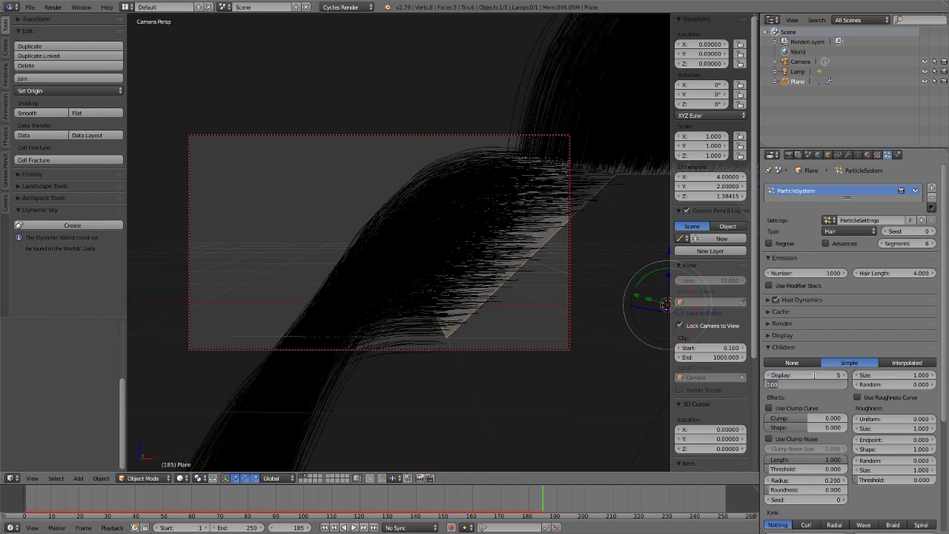
type("30")
key("Return")
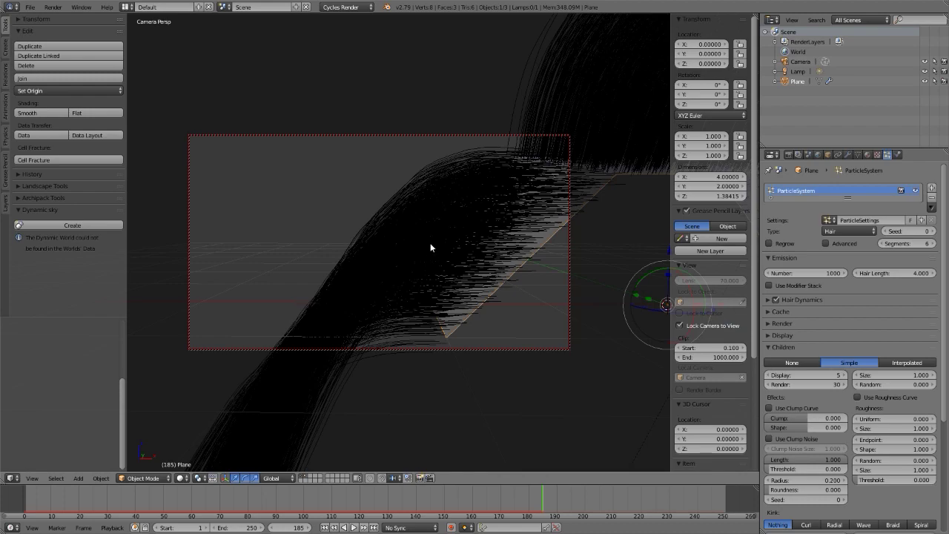
middle_click_drag(443, 238, 440, 212)
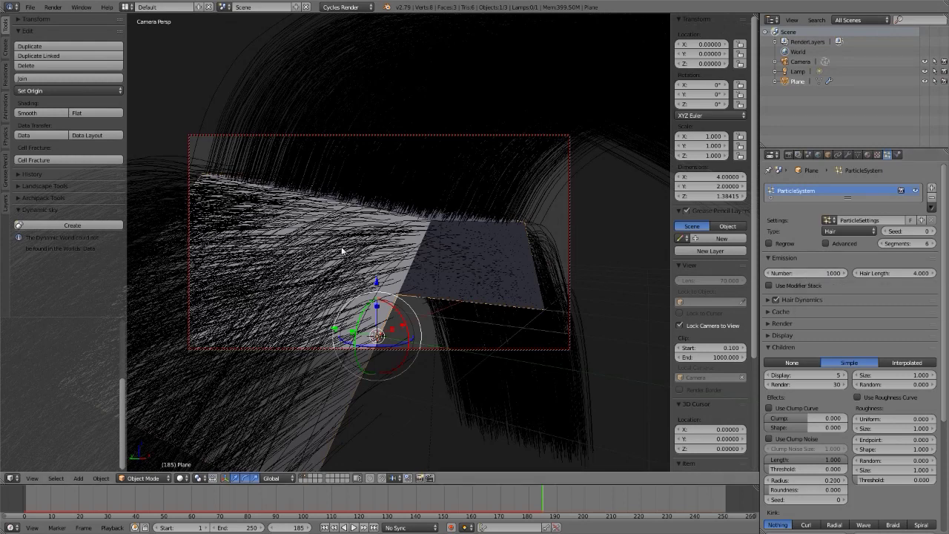
Replay the hair simulation from frame 1 to frame 207, then switch children to Interpolated
middle_click_drag(386, 213, 363, 208)
key("shift+Left")
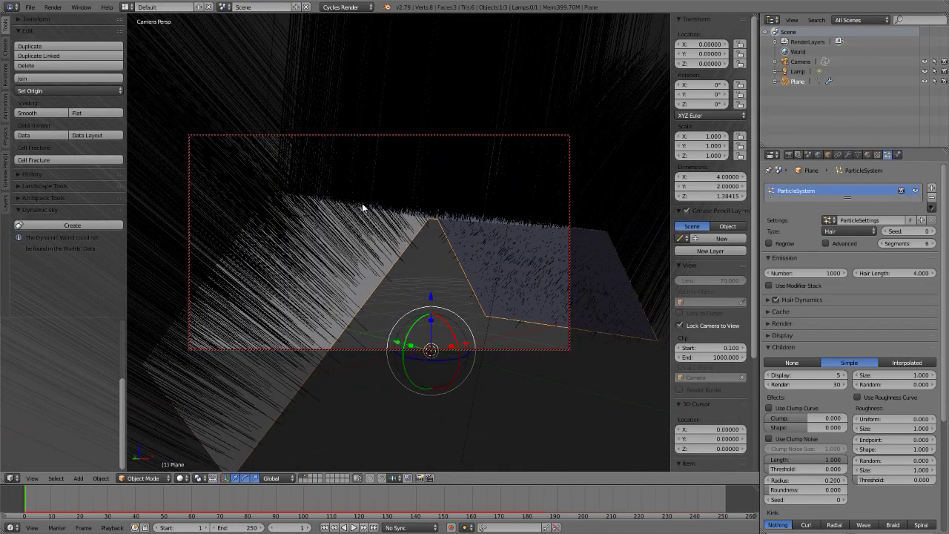
key("alt+a")
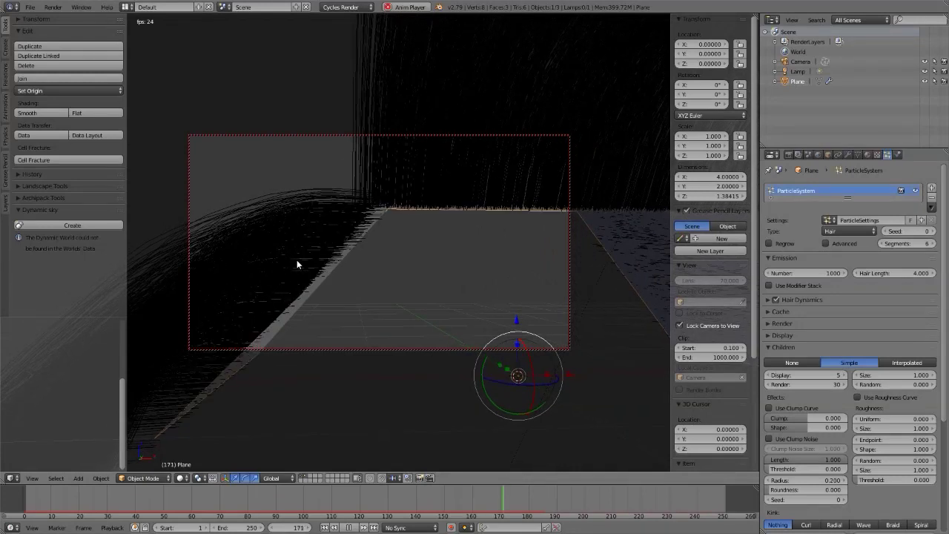
key("alt+a")
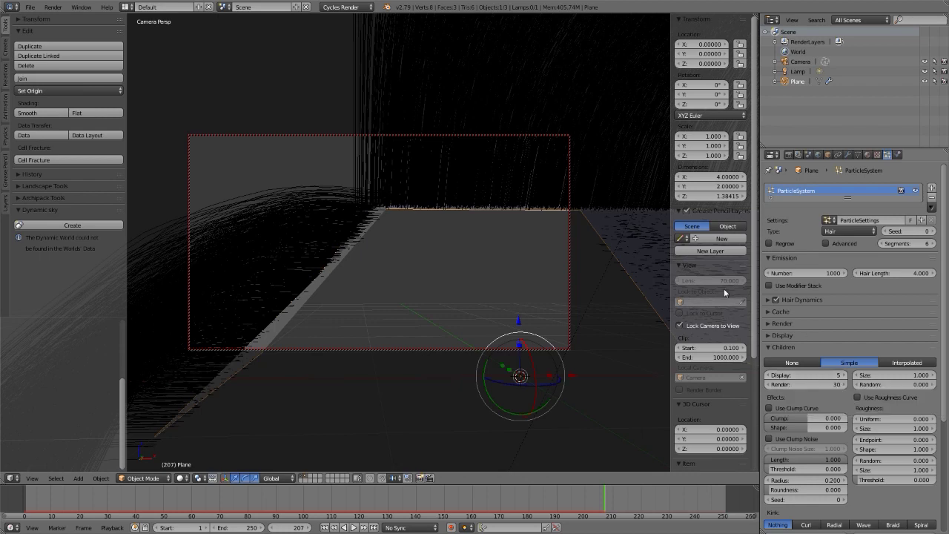
left_click(909, 362)
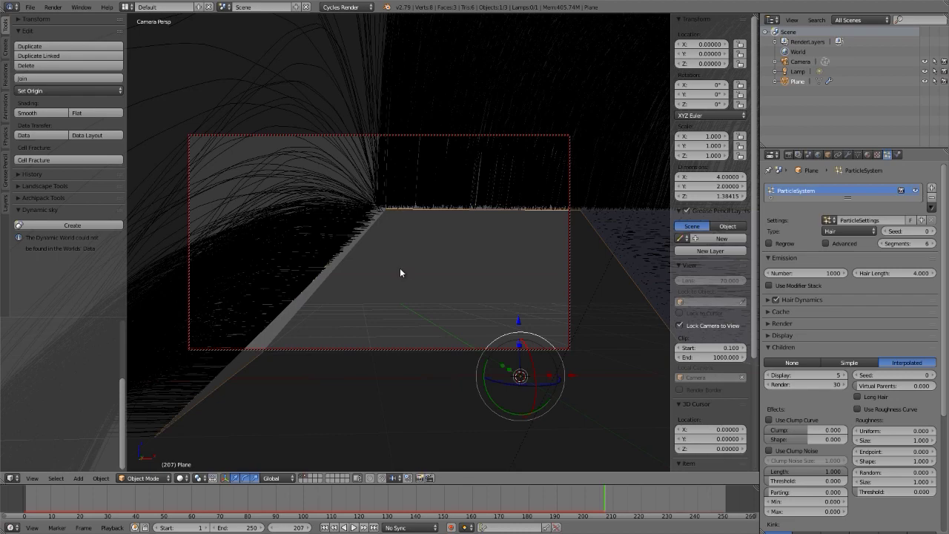
Replay the interpolated-children hair simulation from frame 1 to frame 224
key("shift+Left")
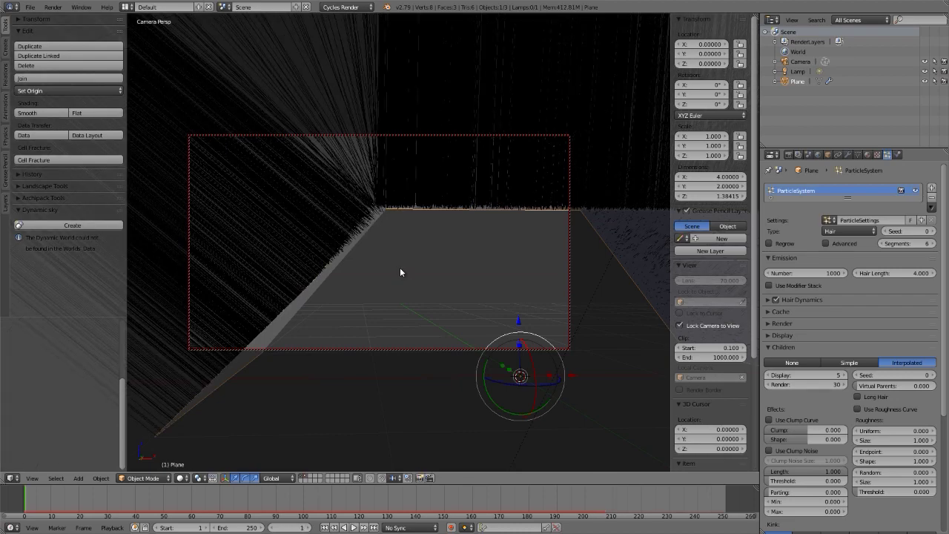
key("alt+a")
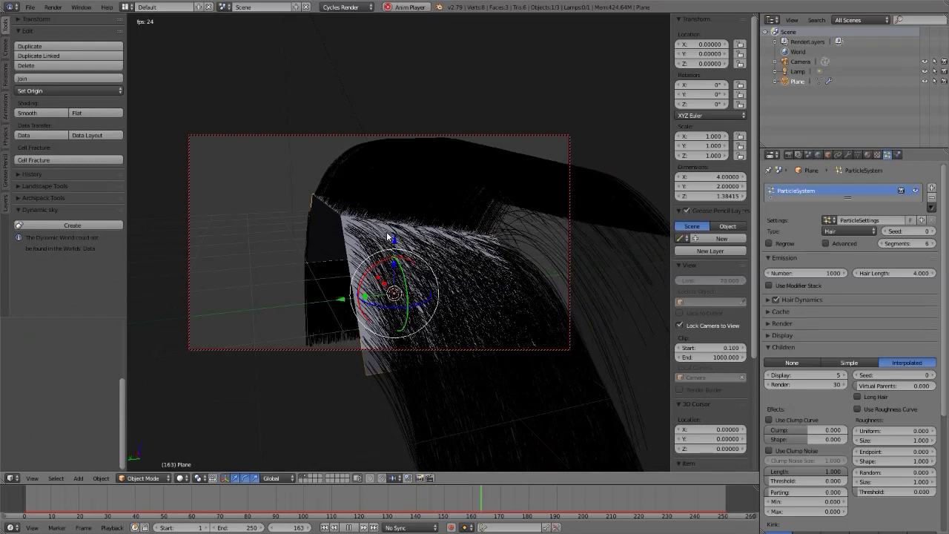
key("alt+a")
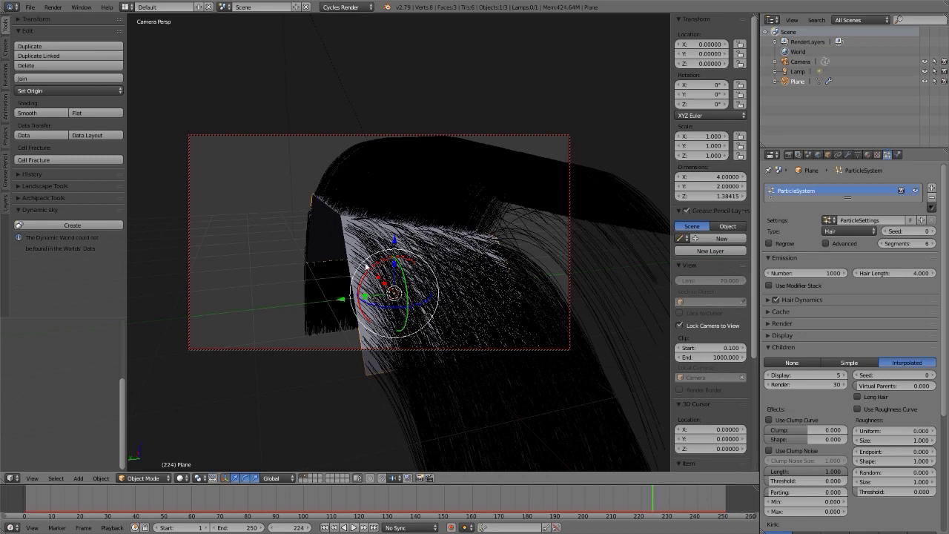
Hide the tool shelf and sidebar, orbit, and test-render frame 224 in Cycles
scroll(366, 267, "up", 4)
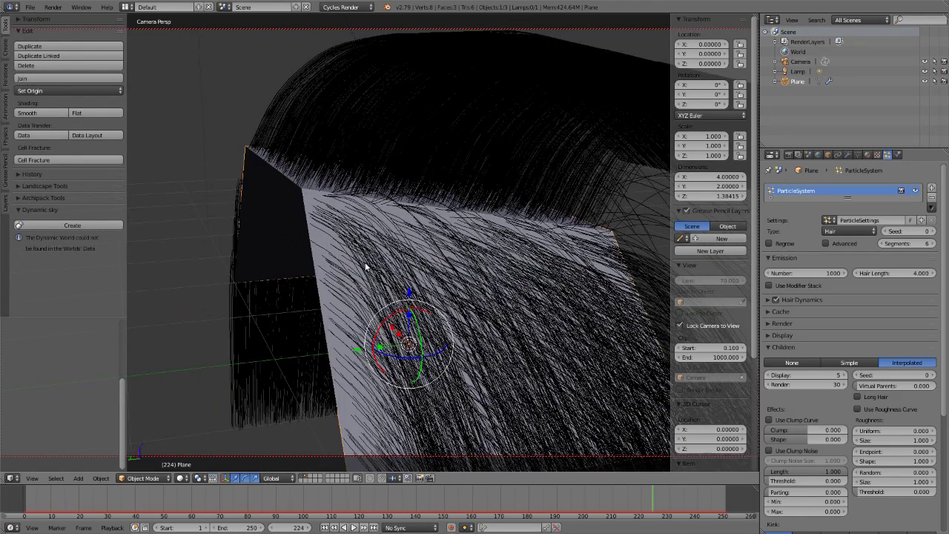
key("t")
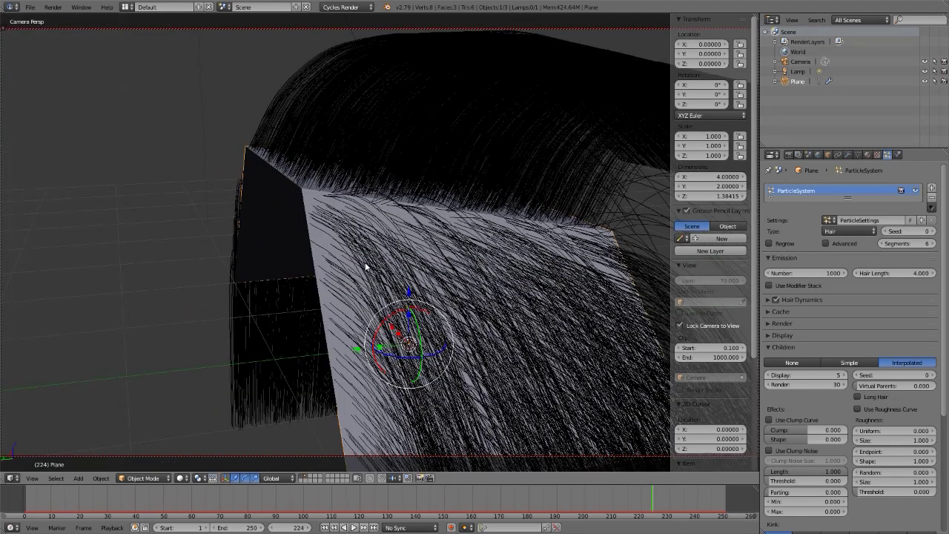
key("n")
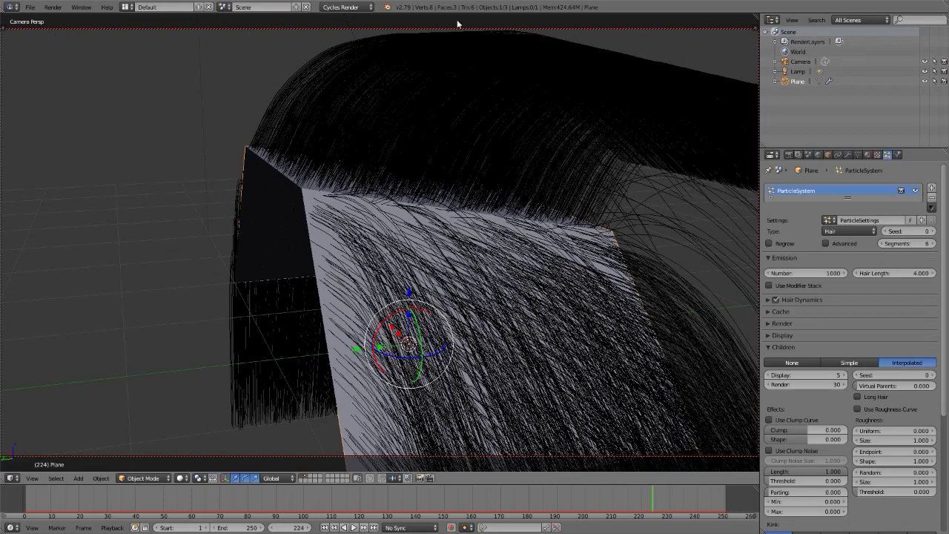
middle_click_drag(494, 146, 408, 299)
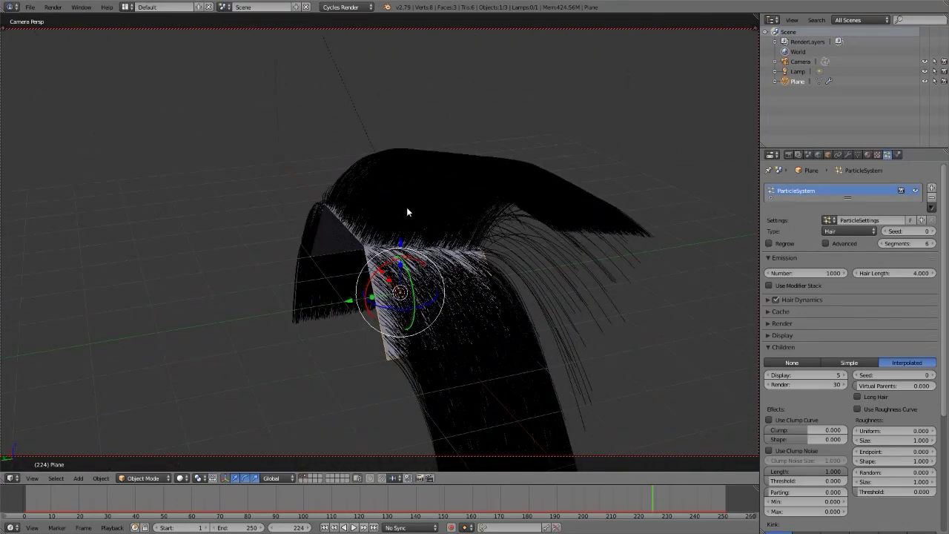
key("F12")
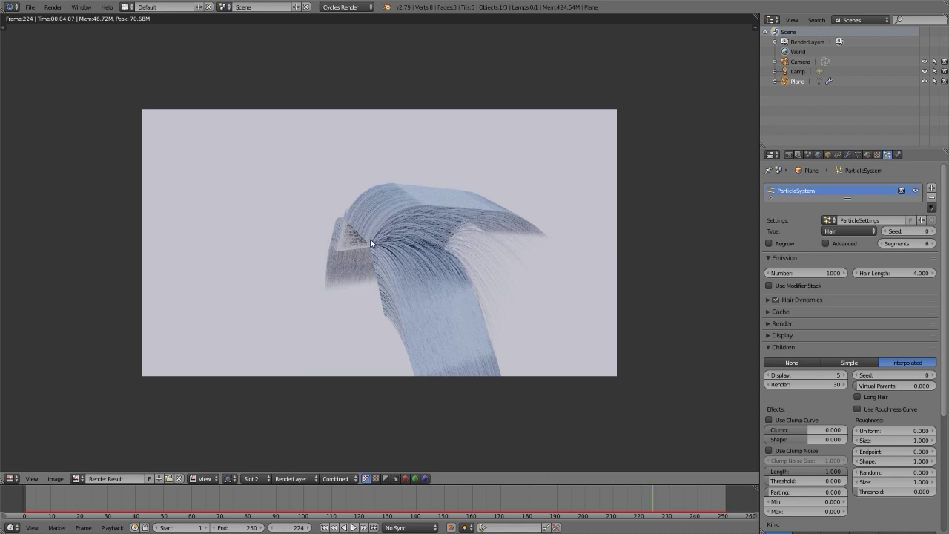
key("Escape")
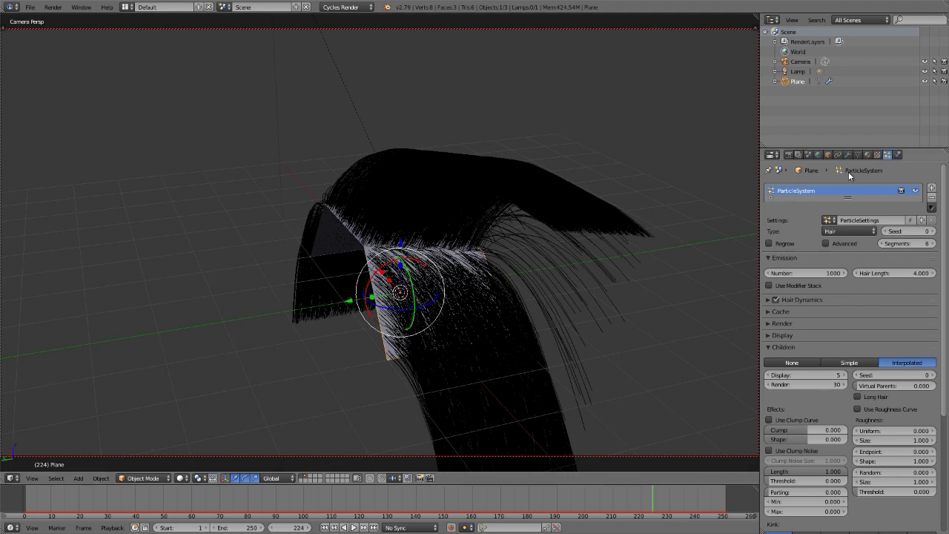
Give the plane a material named 'base' and a second slot material named 'hair'
left_click(869, 153)
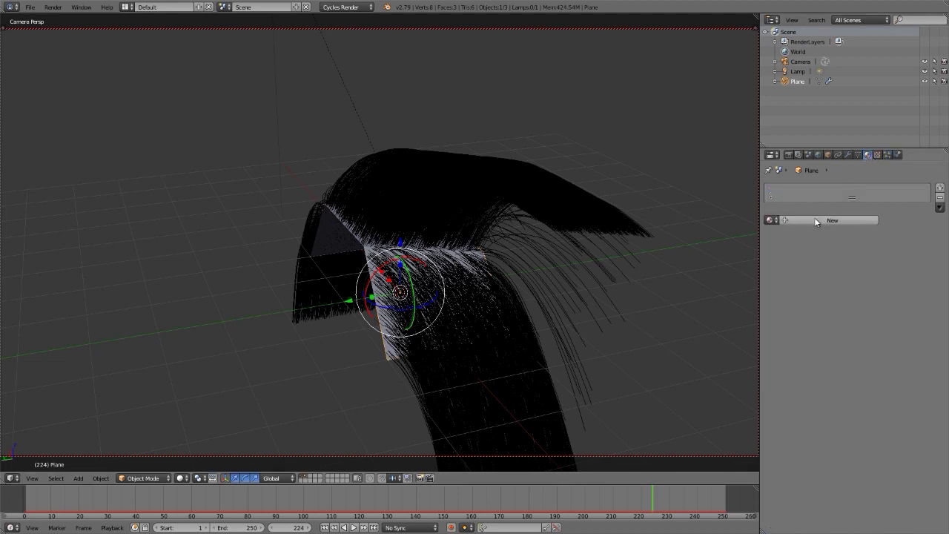
left_click(816, 220)
type("base")
key("Return")
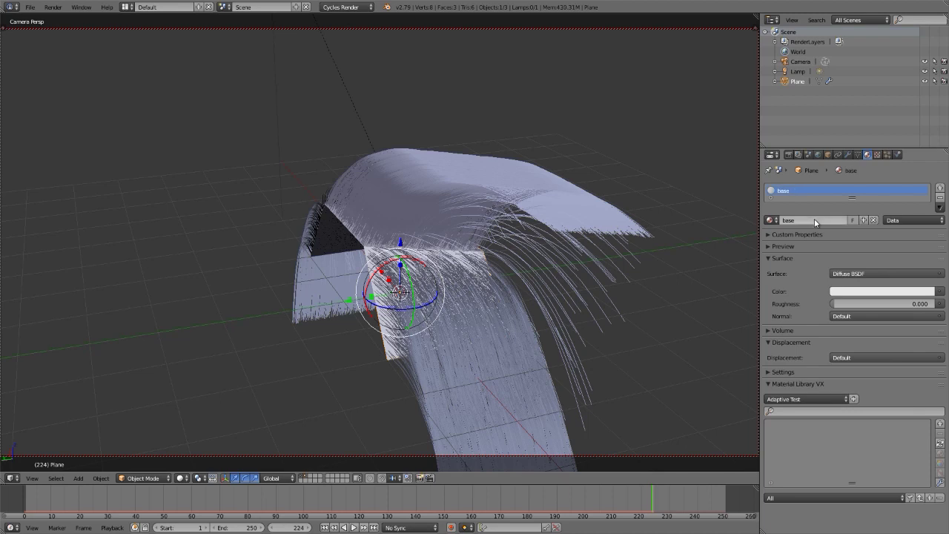
left_click(940, 189)
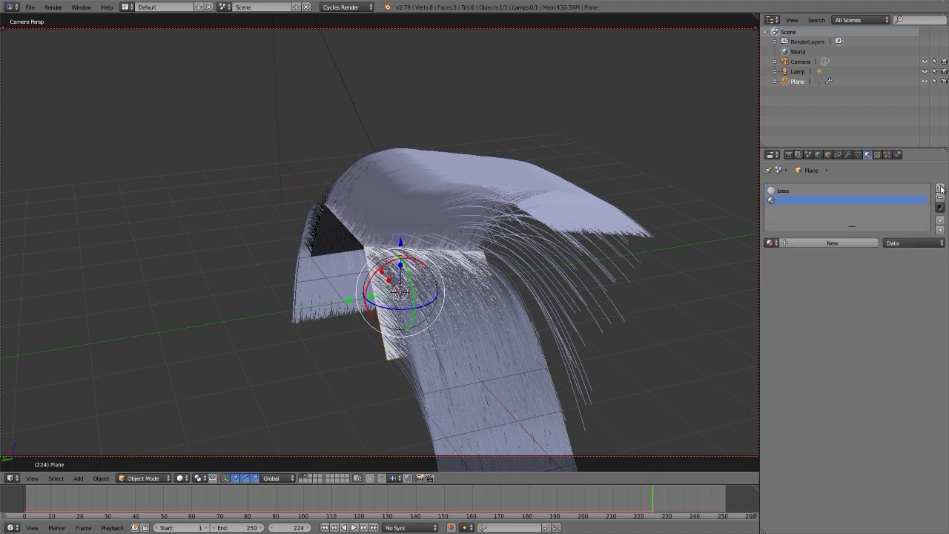
left_click(807, 241)
double_click(814, 242)
type("hair")
key("Return")
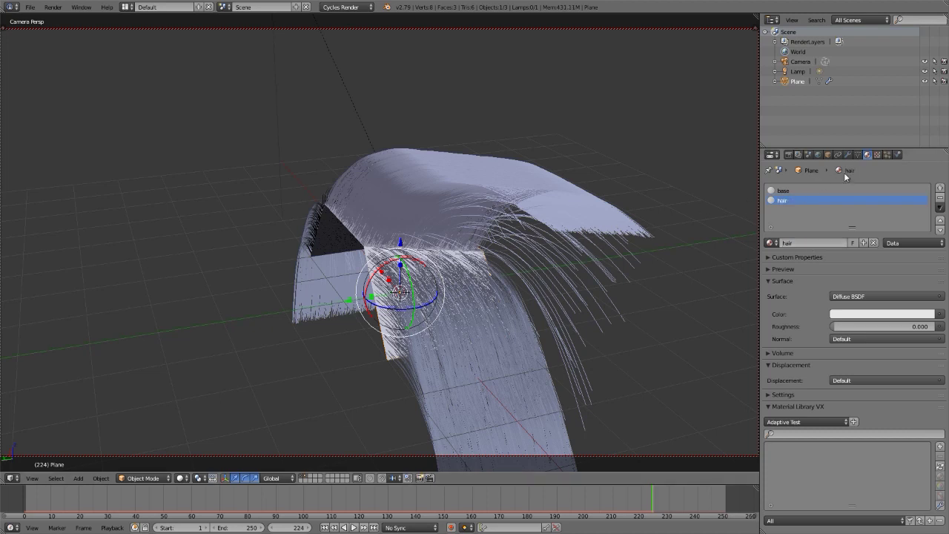
Set the hair particles to render with the 'hair' material
left_click(880, 155)
left_click(886, 155)
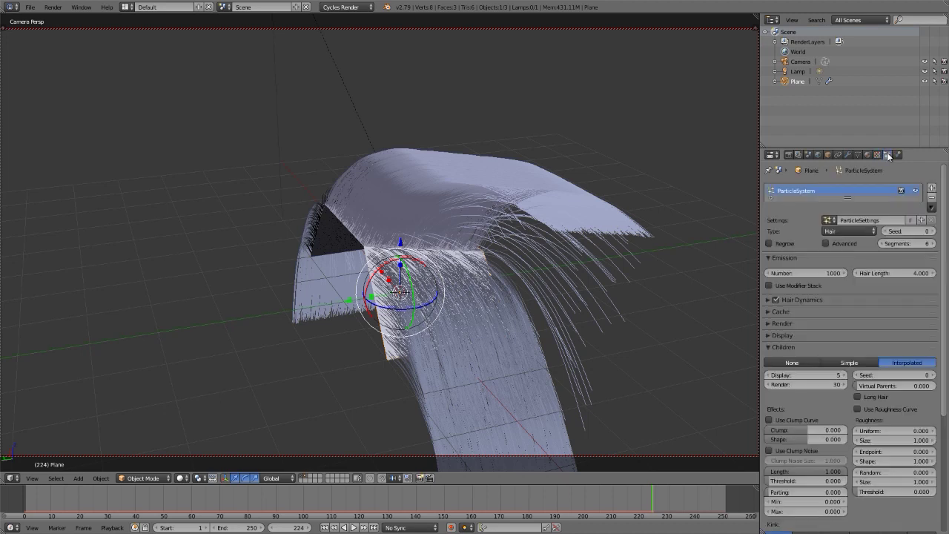
left_click(789, 325)
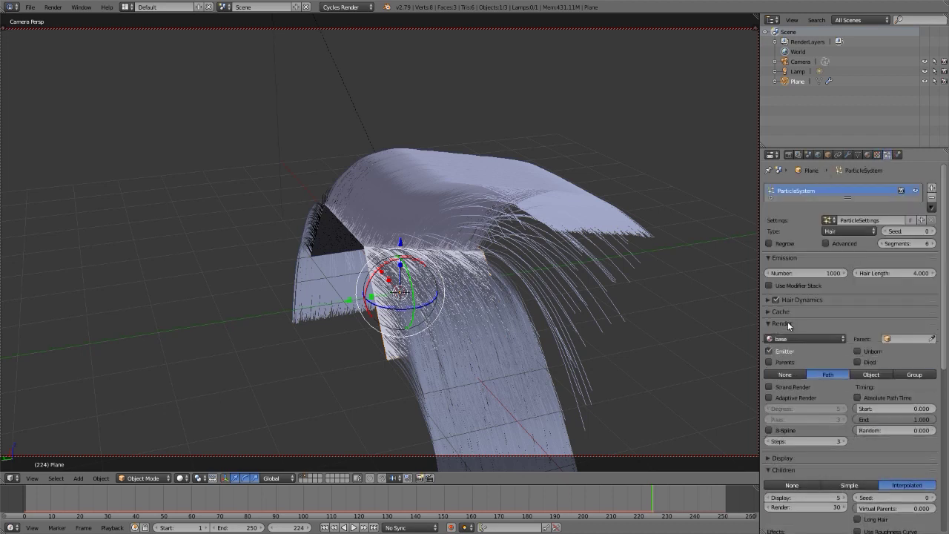
left_click(792, 338)
left_click(790, 317)
Make the hair material's colour a dark reddish brown
left_click(868, 154)
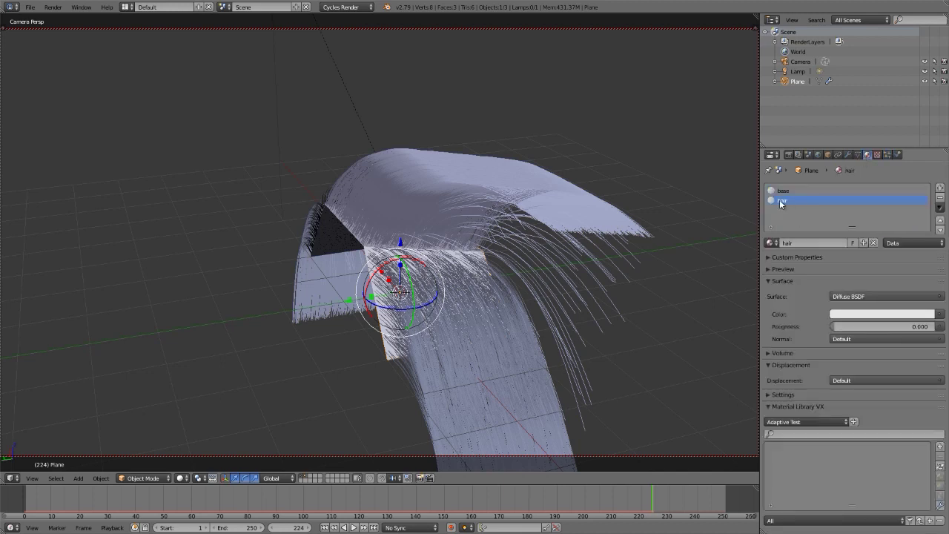
left_click(852, 317)
left_click_drag(875, 218, 870, 244)
left_click_drag(924, 214, 926, 235)
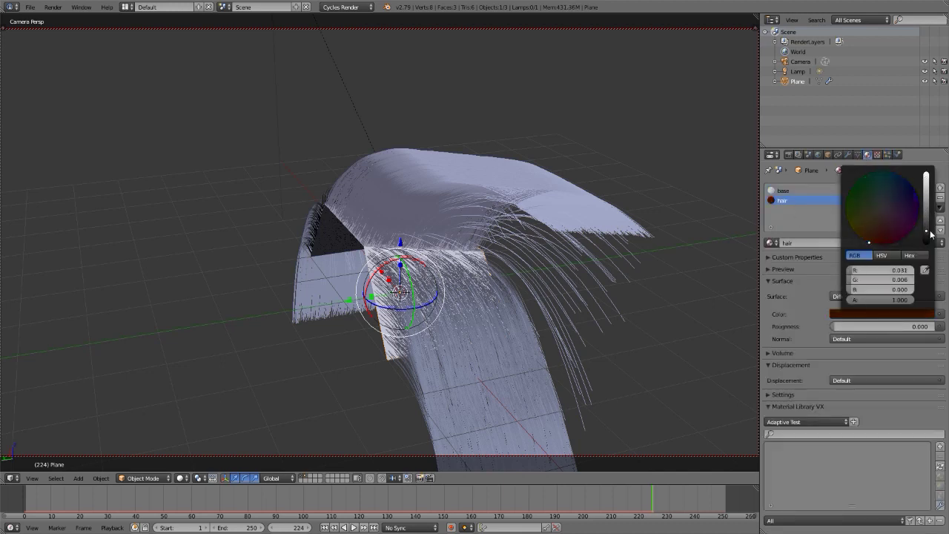
Test-render in Cycles, compare with the previous render, then orbit to inspect the strip
key("F12")
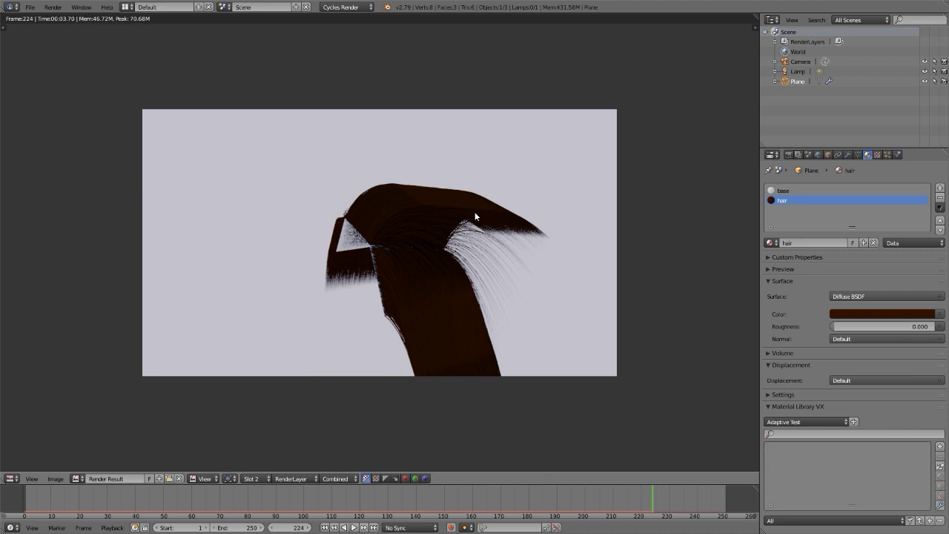
key("j")
key("Escape")
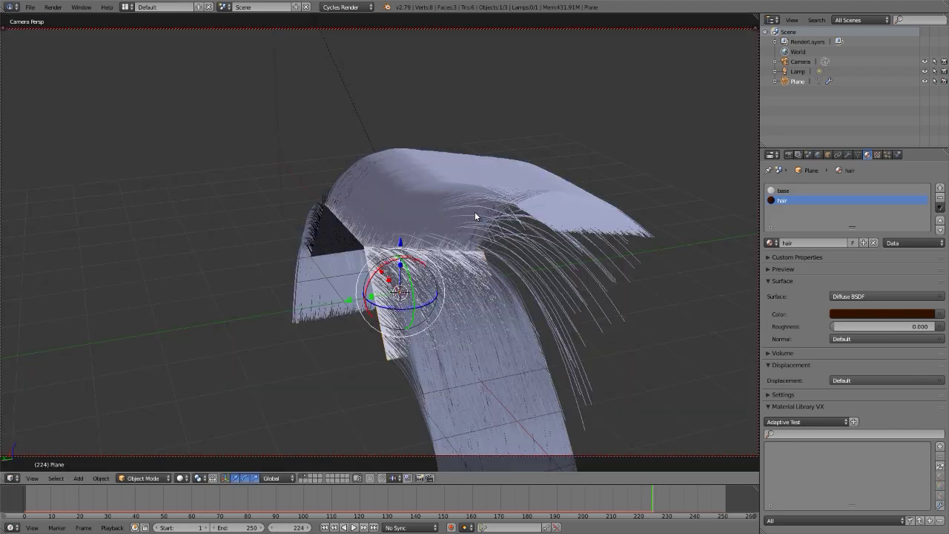
middle_click_drag(366, 225, 413, 261)
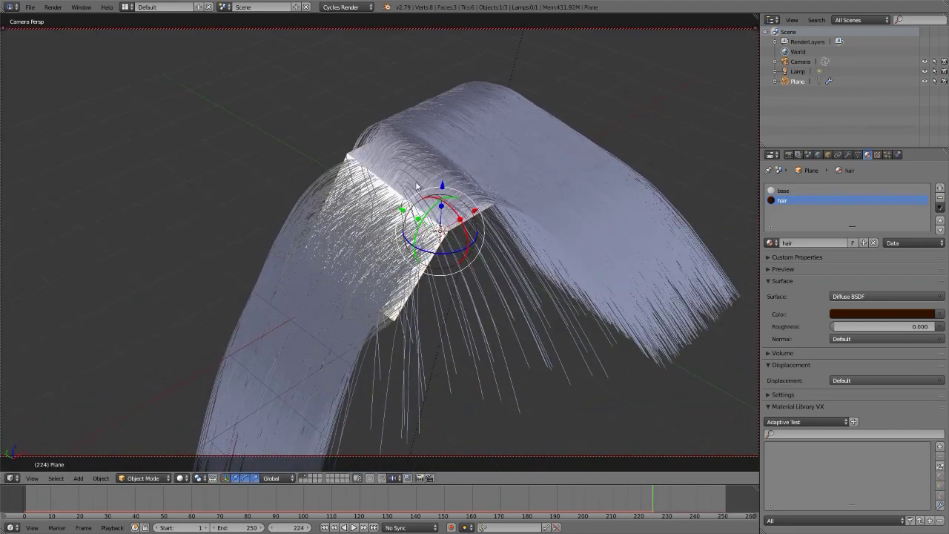
scroll(409, 195, "up", 6)
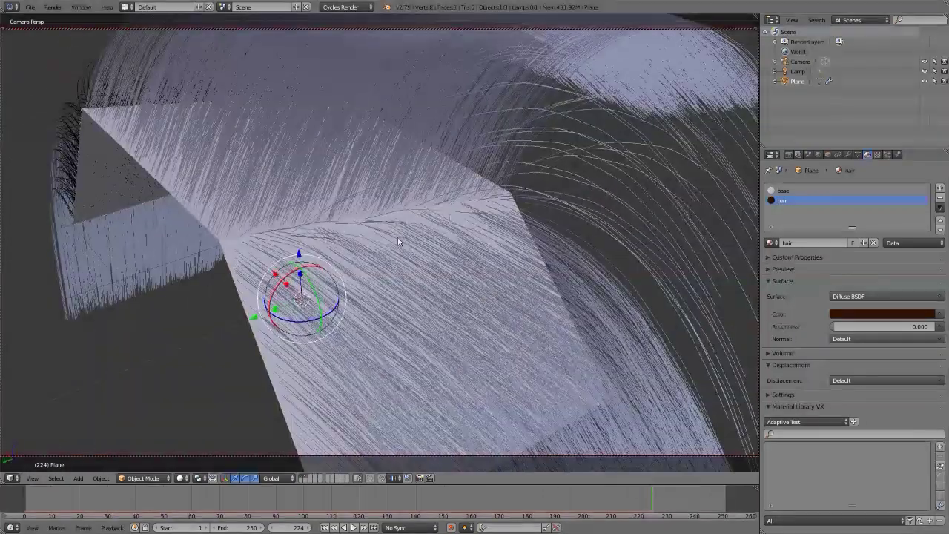
middle_click_drag(397, 241, 481, 224)
scroll(481, 223, "down", 4)
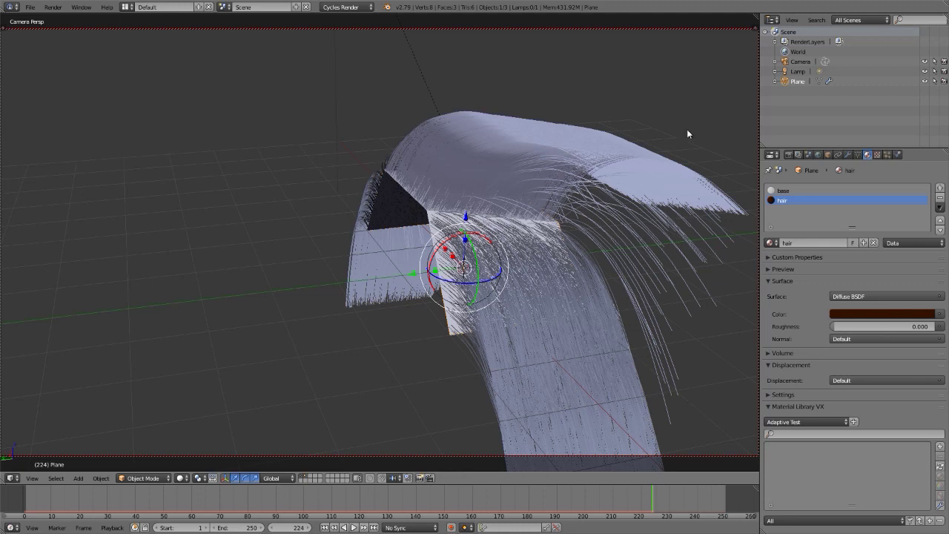
Rotate the hair-covered plane and replay the hair simulation from frame 1
left_click(887, 154)
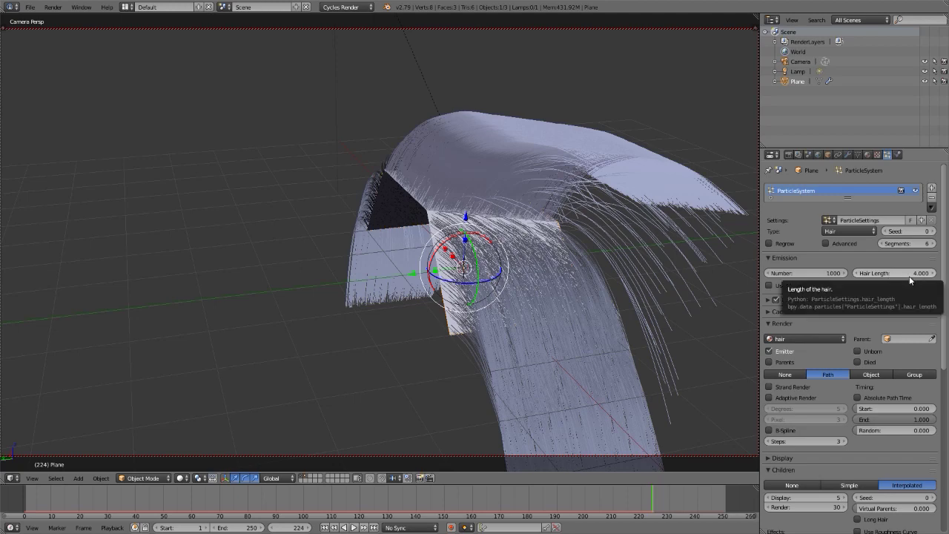
middle_click_drag(479, 180, 409, 176, "shift")
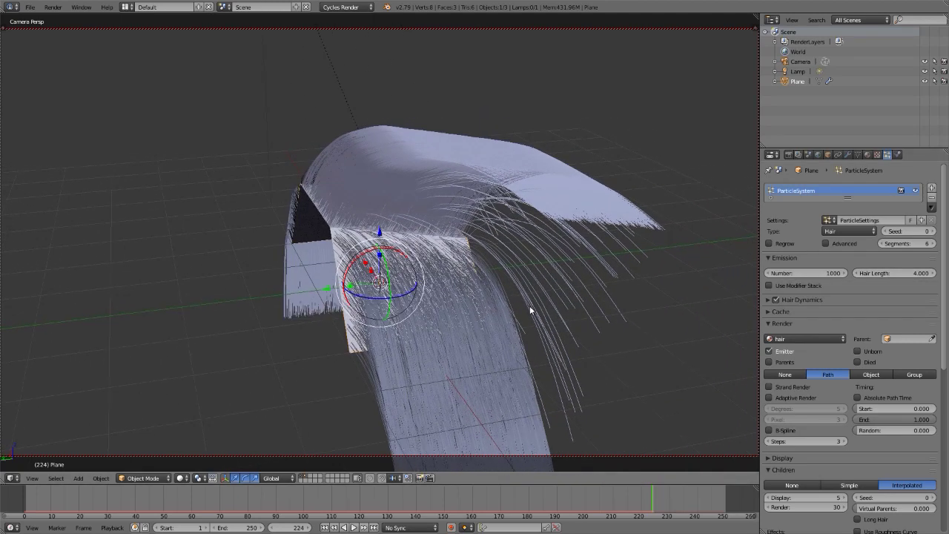
key("r")
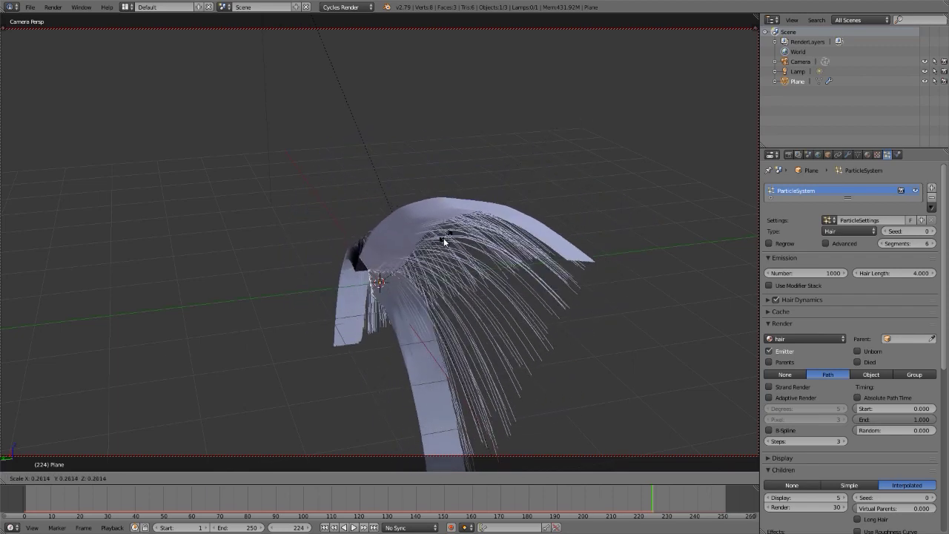
left_click(417, 273)
key("shift+Left")
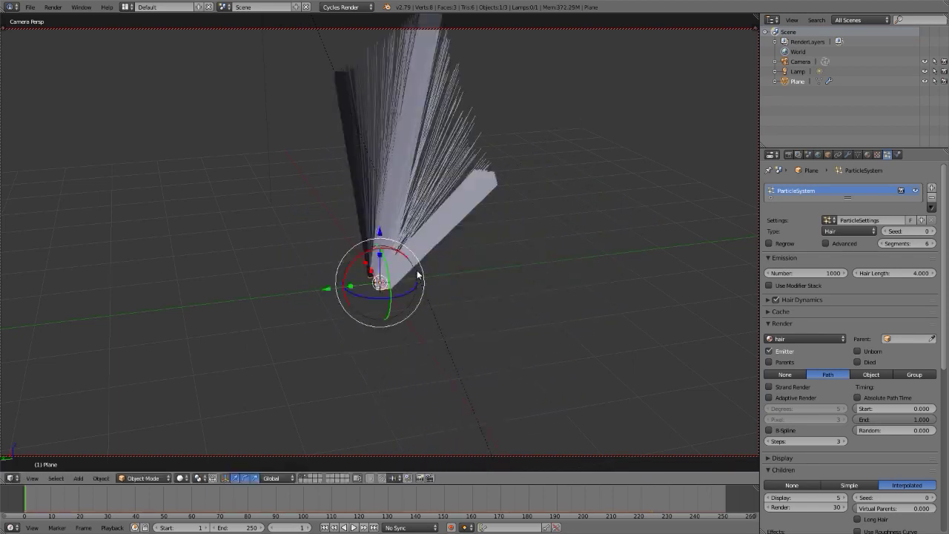
key("alt+a")
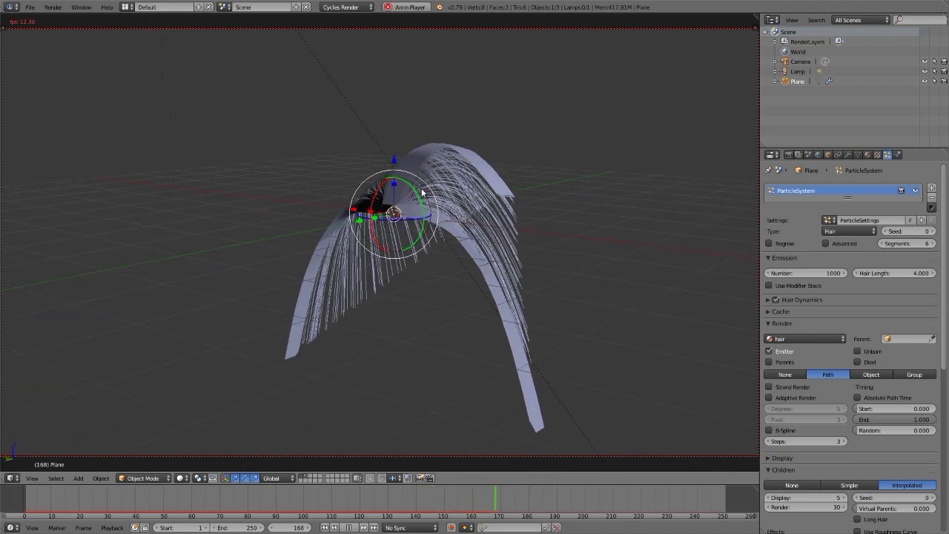
key("alt+a")
Preview the camera view in Rendered shading, then return to Solid and orbit the model
key("KP_0")
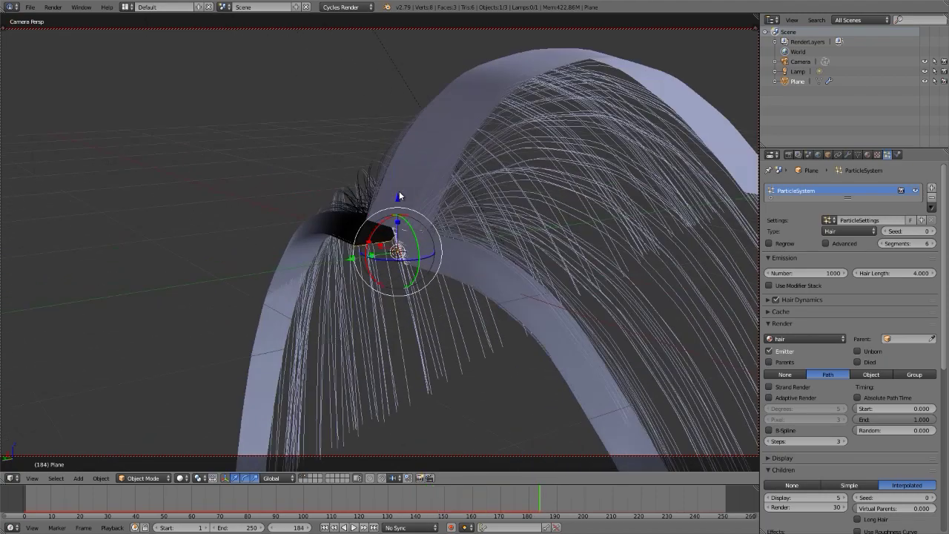
key("shift+z")
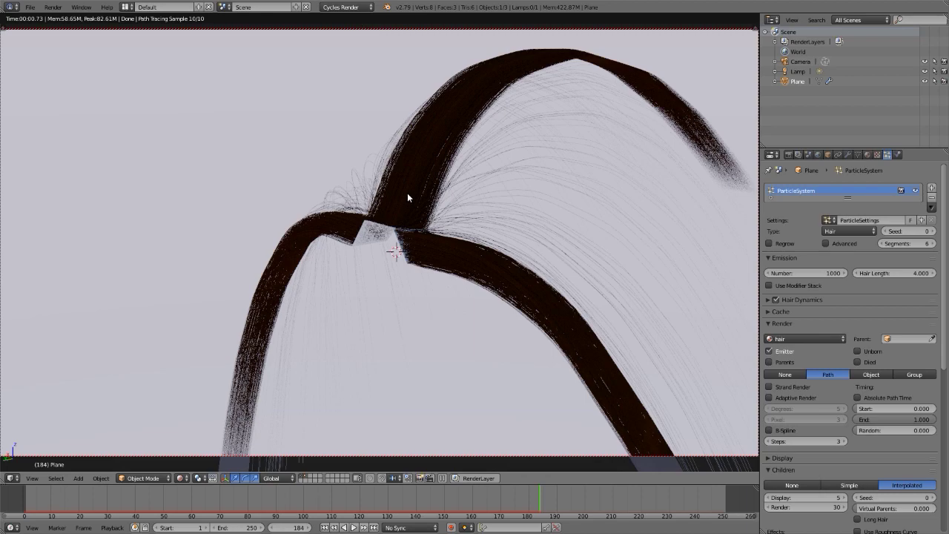
key("shift+z")
scroll(407, 192, "down", 3)
middle_click_drag(407, 193, 522, 212)
middle_click_drag(322, 210, 429, 227)
Set Hair Length to 0.2 and replay the simulation from the first frame
left_click(912, 245)
left_click(903, 274)
type("0.2")
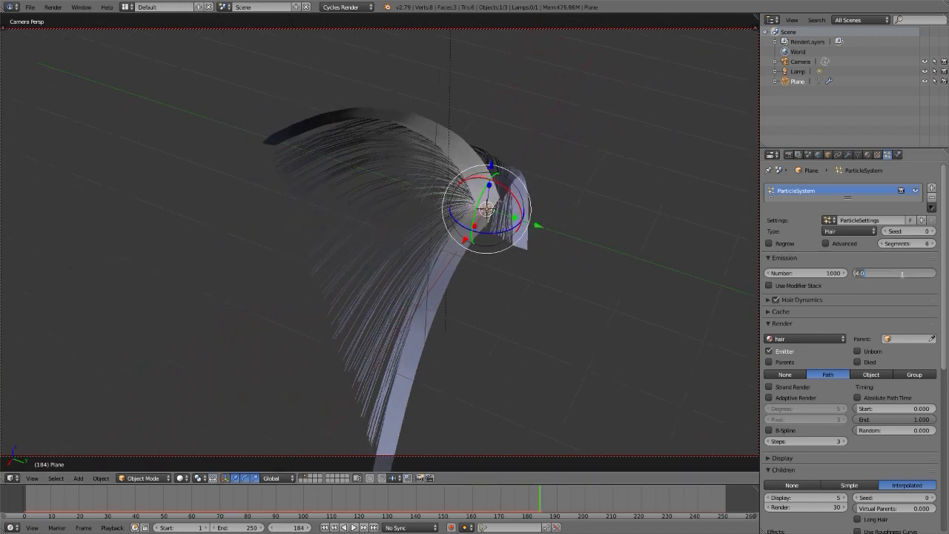
key("Return")
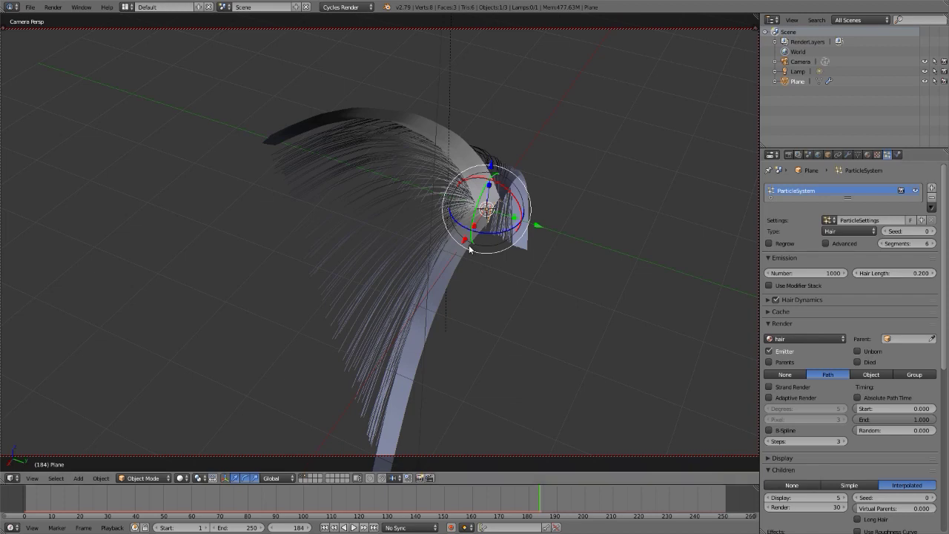
key("shift+Left")
key("alt+a")
middle_click_drag(469, 249, 330, 195)
Stop playback at frame 179, reframe the hair, and show the transform sidebar
scroll(443, 210, "up", 4)
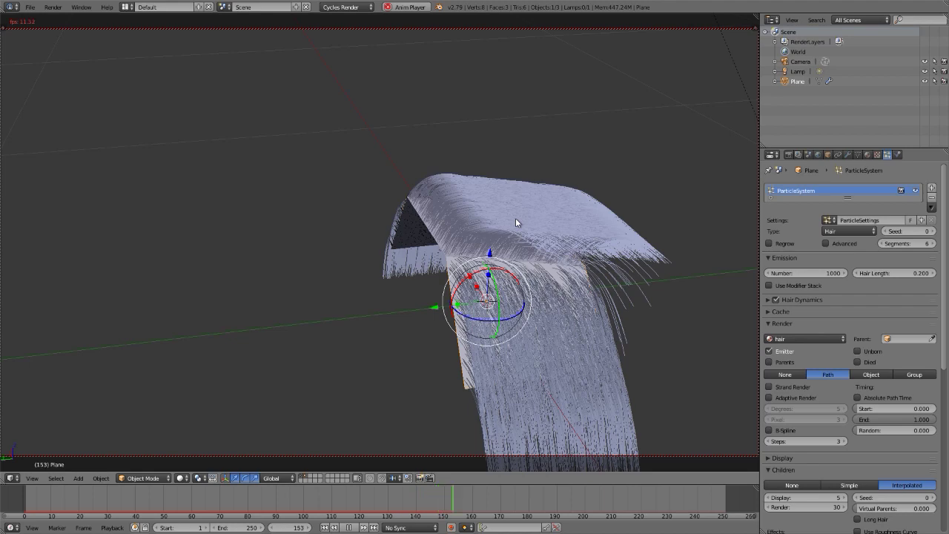
key("alt+a")
middle_click_drag(393, 252, 457, 240)
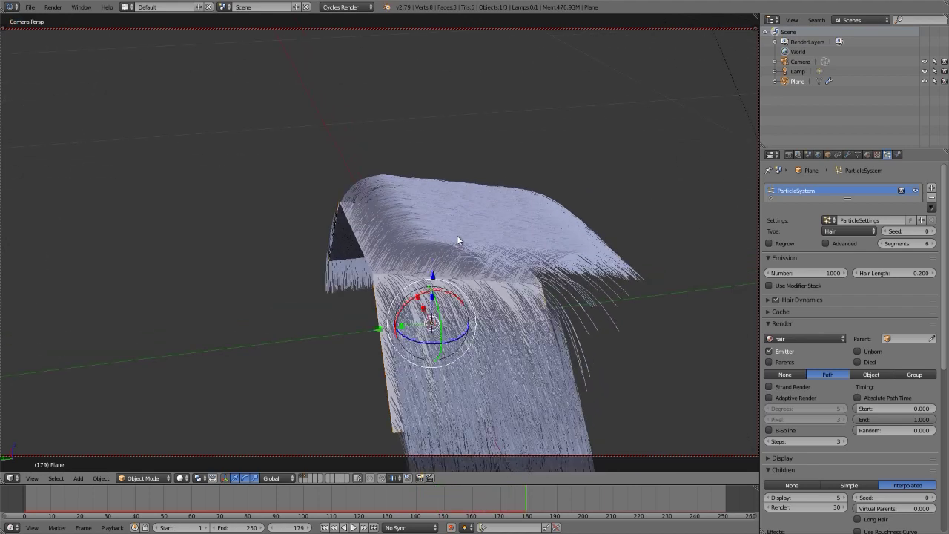
key("n")
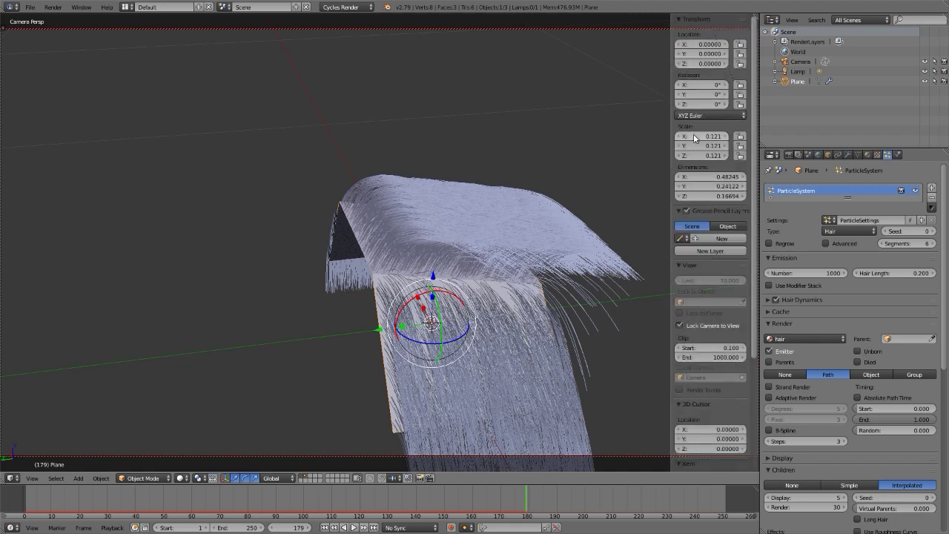
Try typing scale 1 on all axes for the plane, then undo it
mouse_move(701, 136)
left_mouse_down()
mouse_move(700, 156)
mouse_move(695, 135)
left_mouse_up()
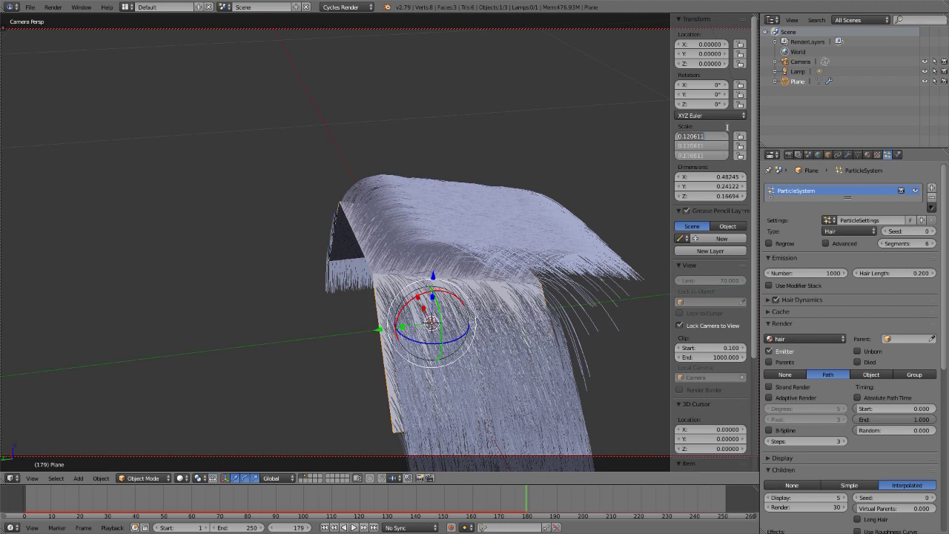
key("Return")
left_click_drag(701, 156, 692, 135)
type("1")
key("Return")
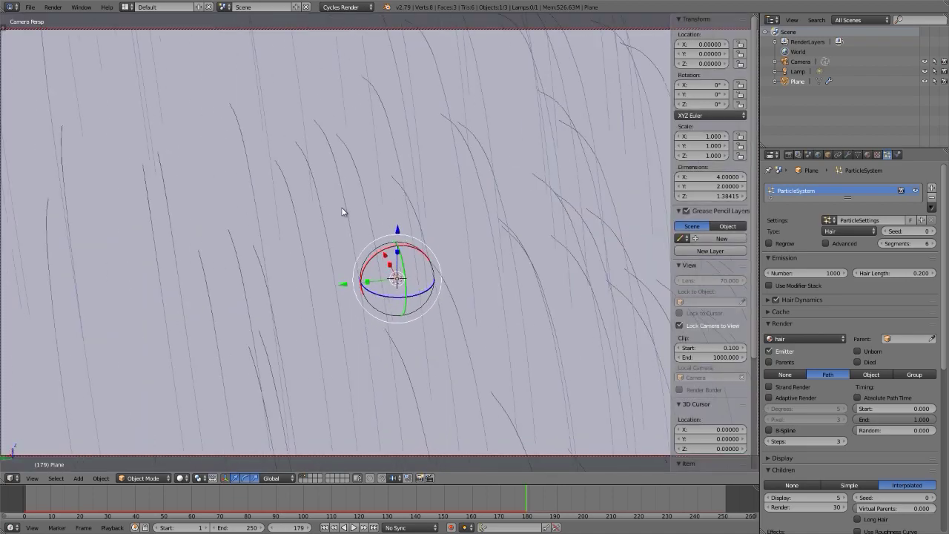
scroll(340, 210, "down", 6)
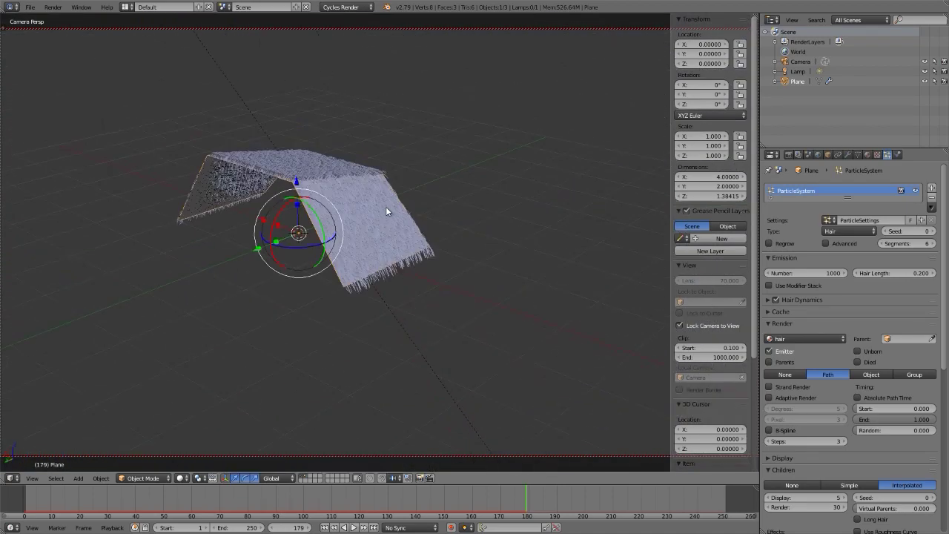
key("ctrl+z")
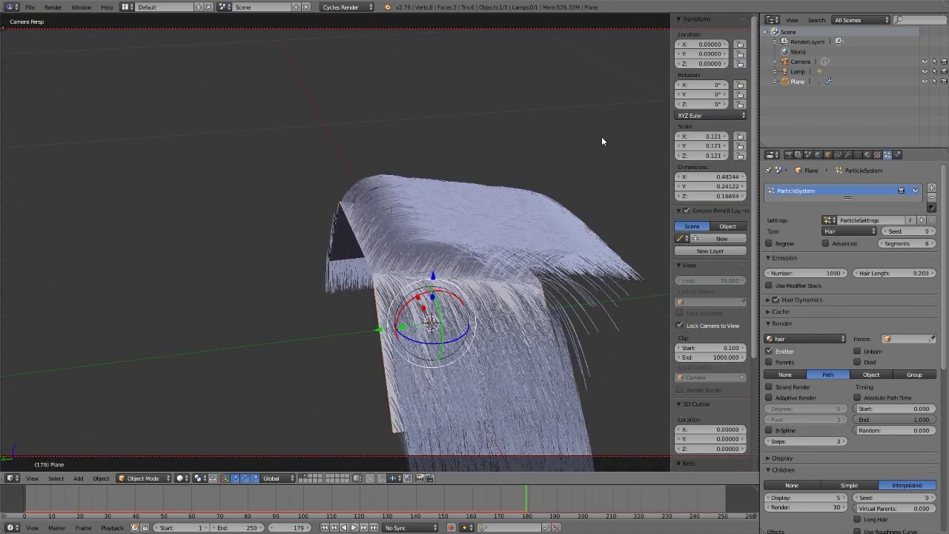
Apply the plane's 0.121 scale with Ctrl+A and replay the hair from frame 1
middle_click_drag(546, 201, 424, 245)
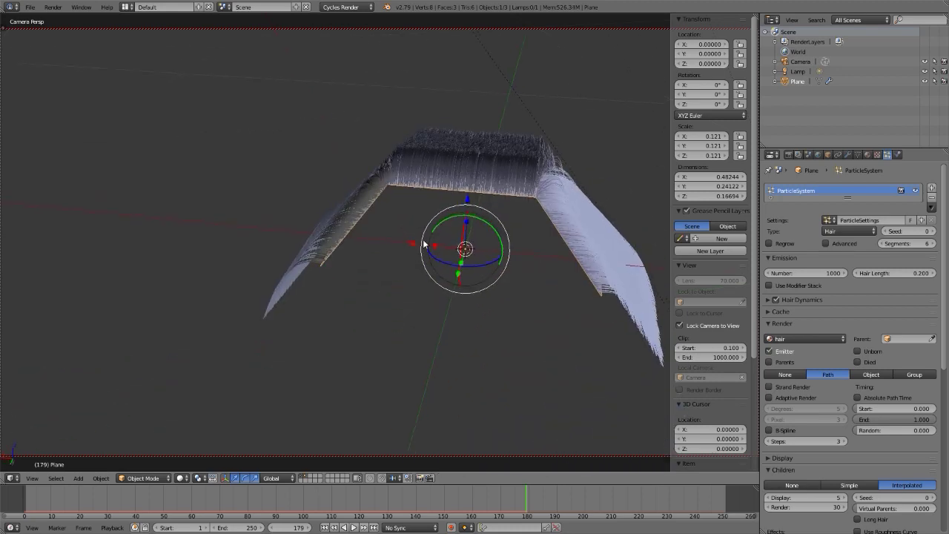
middle_click_drag(468, 186, 396, 198)
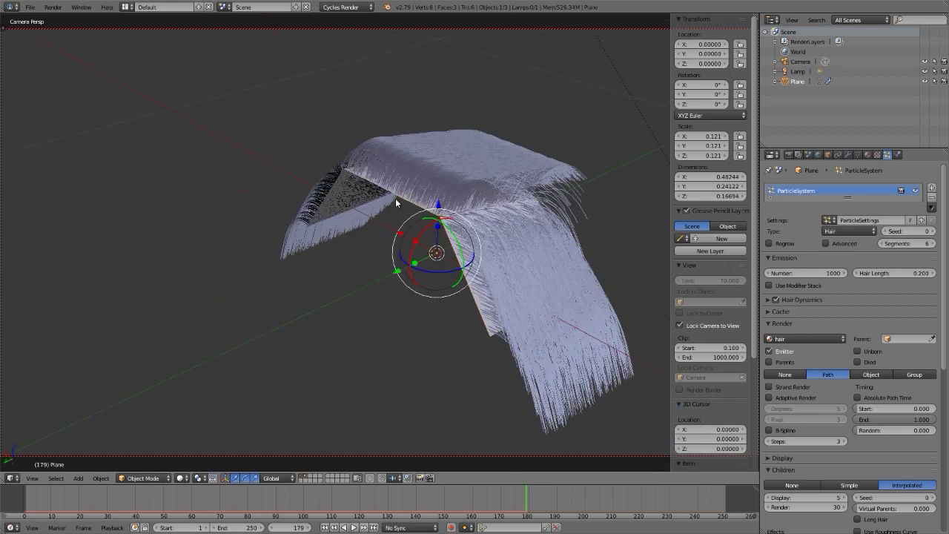
scroll(255, 278, "down", 6)
key("ctrl+a")
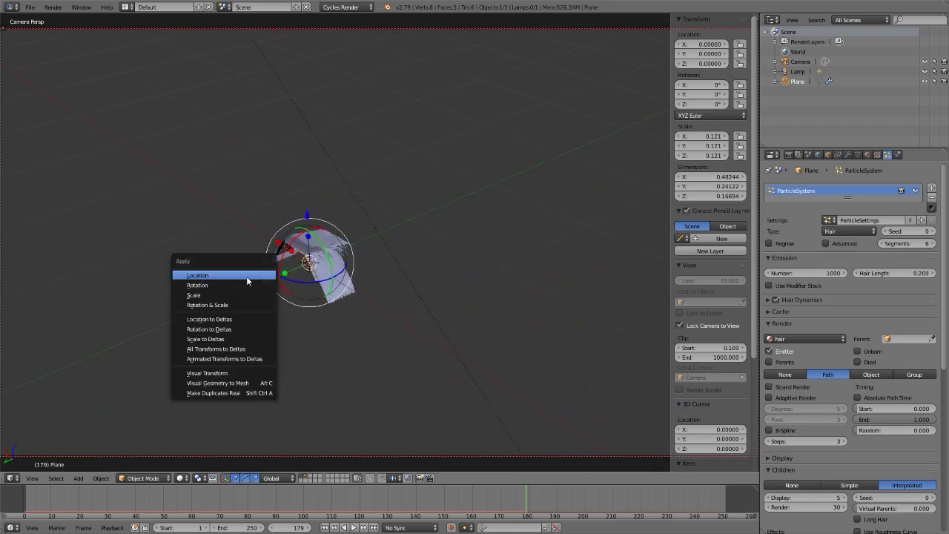
left_click(227, 293)
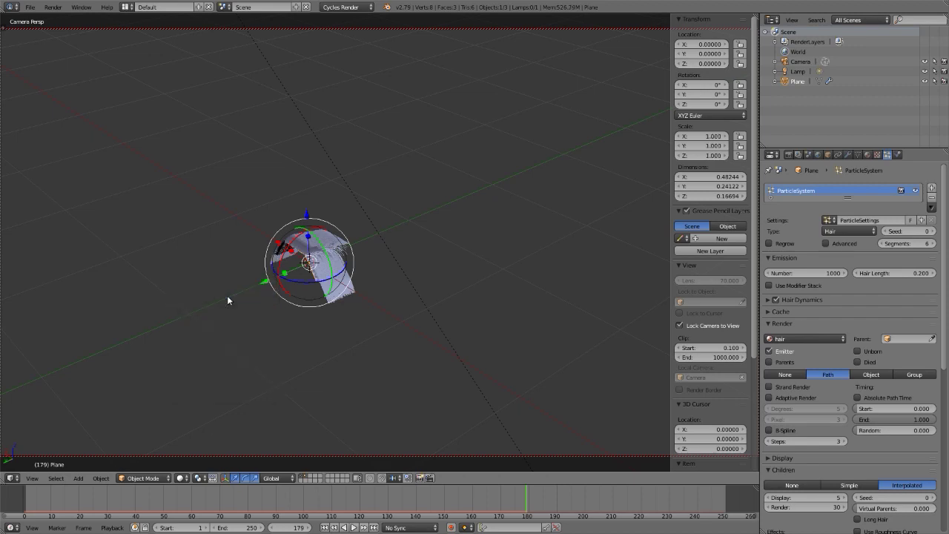
key("shift+Left")
key("alt+a")
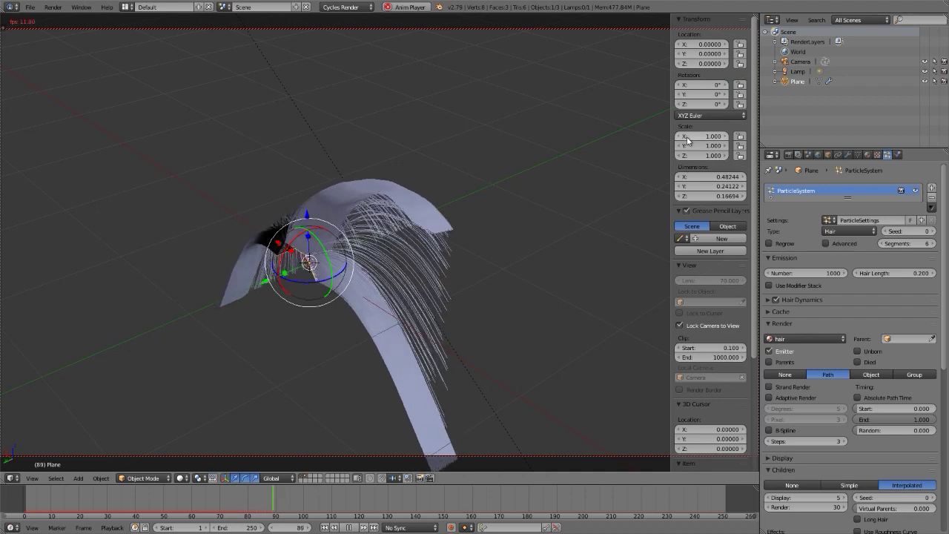
Stop playback and orbit around the hair-covered arch
key("alt+a")
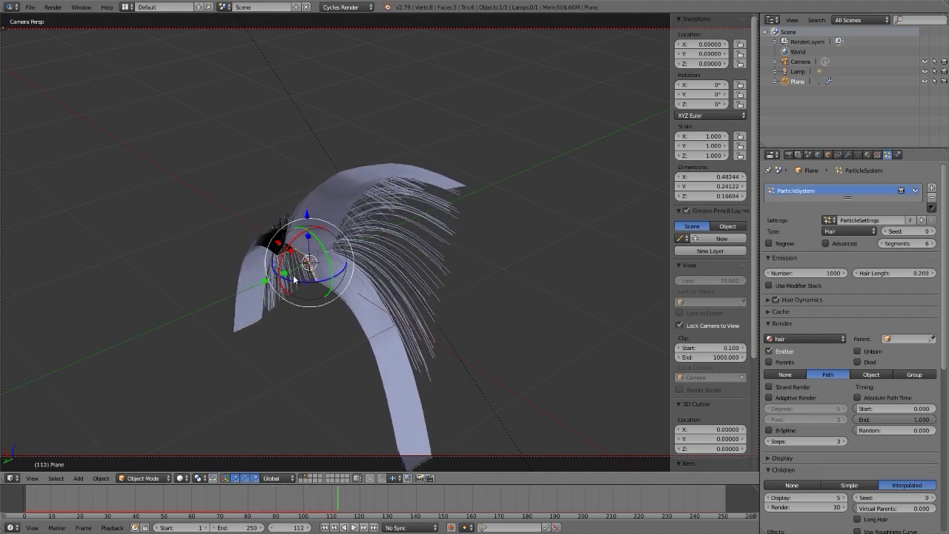
scroll(348, 187, "up", 5)
middle_click_drag(286, 182, 357, 178)
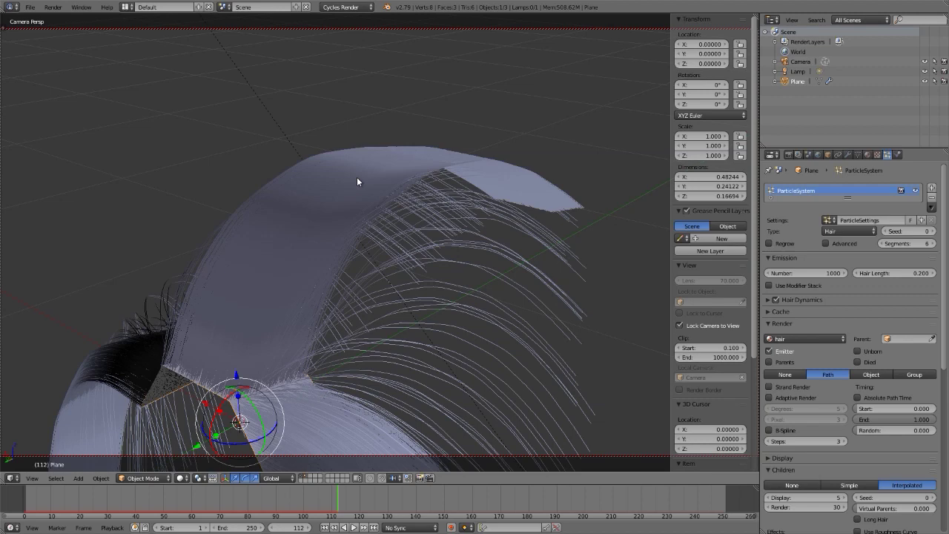
scroll(868, 445, "down", 5)
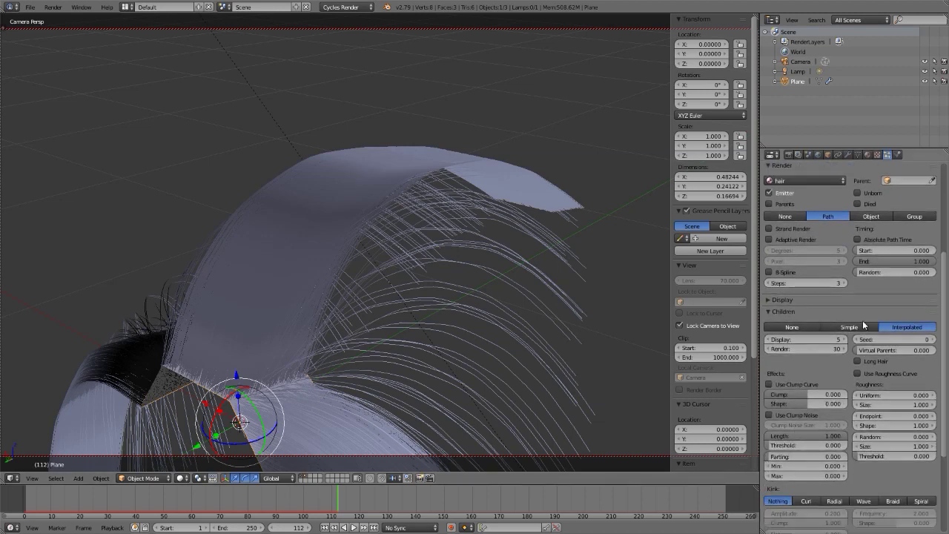
scroll(873, 261, "up", 2)
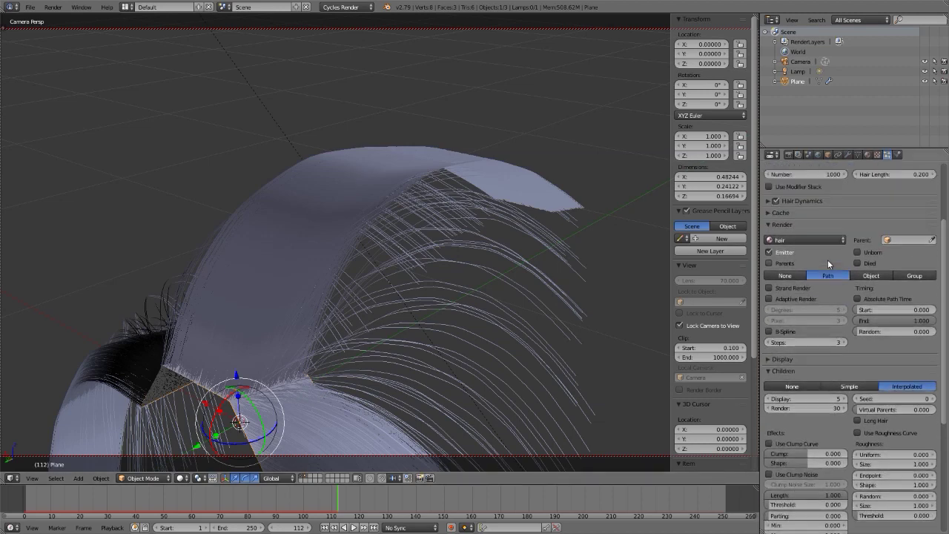
Raise the hair display steps from 5 to 7 and pull back to view the arch
left_click(782, 226)
left_click(782, 236)
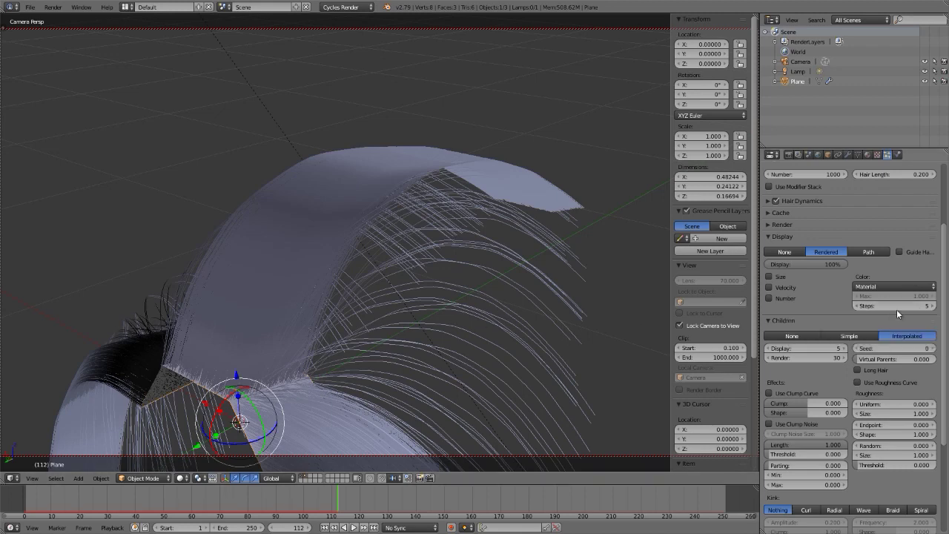
left_click_drag(871, 310, 882, 310)
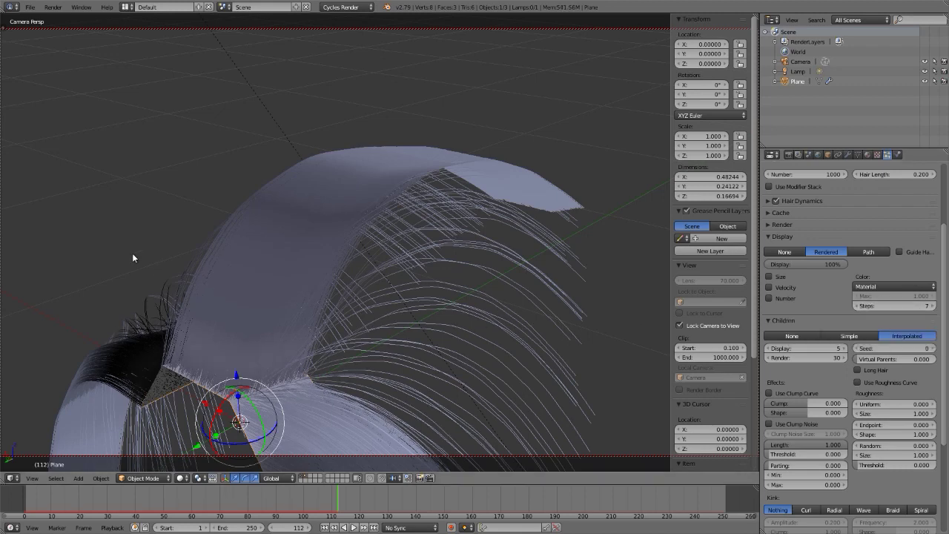
middle_click_drag(139, 253, 356, 282)
scroll(303, 283, "up", 2)
scroll(301, 279, "down", 2)
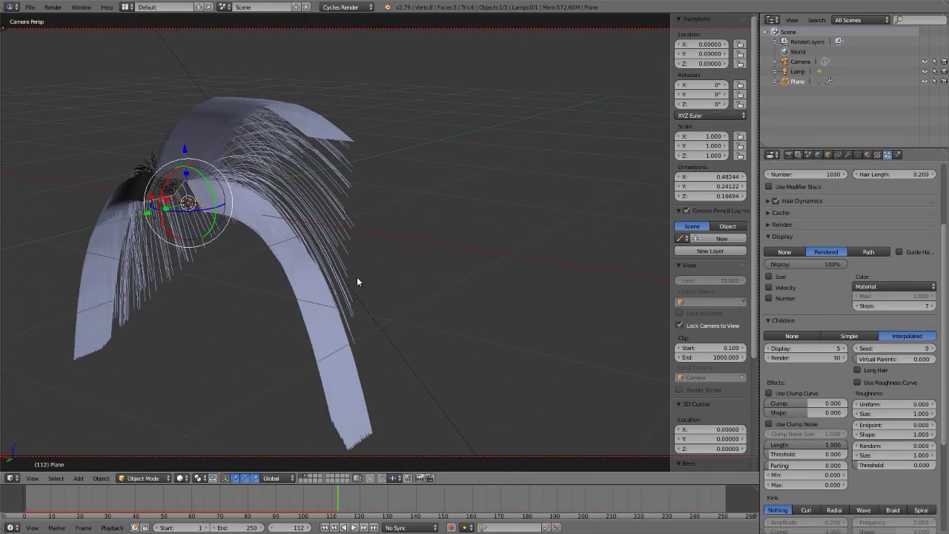
Reload the default start-up file and orbit toward the empty scene's origin
key("x")
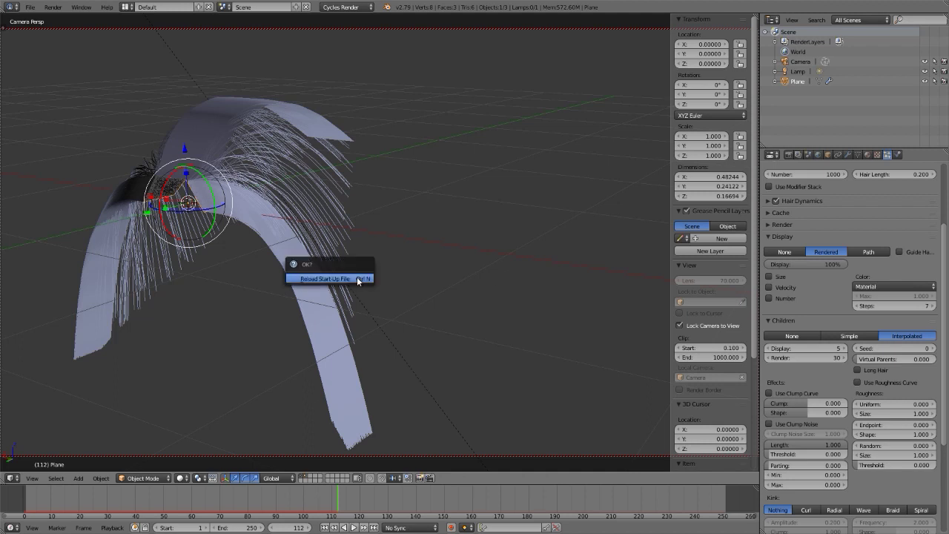
left_click(357, 276)
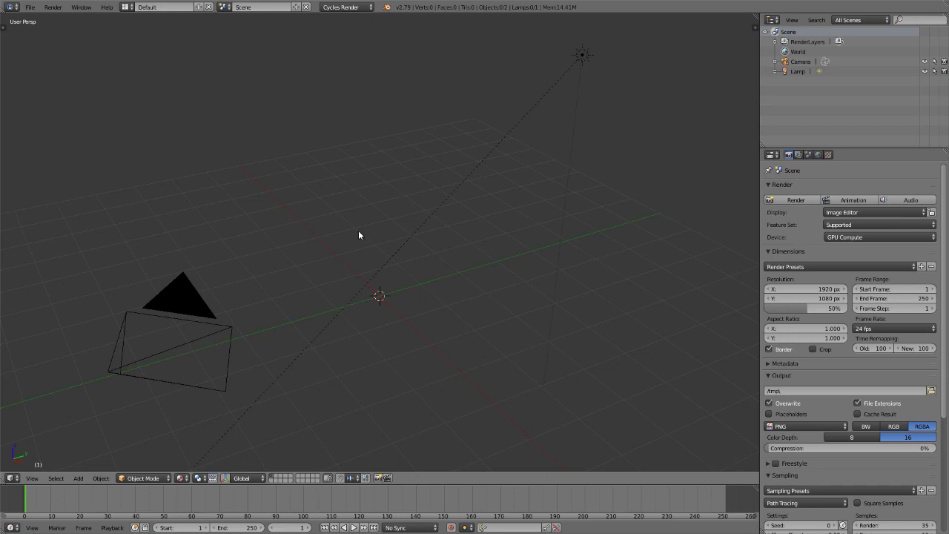
middle_click_drag(365, 232, 363, 320)
scroll(384, 307, "up", 3)
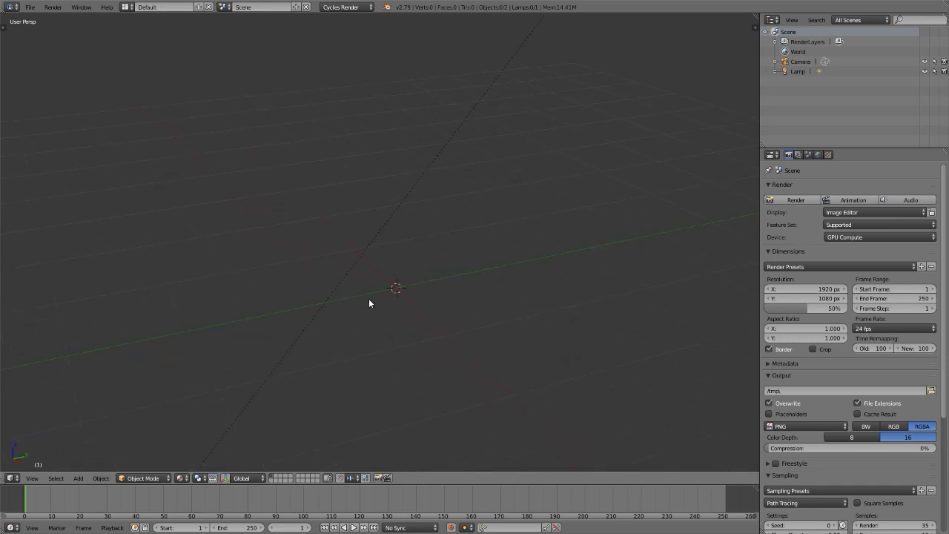
key("shift+a")
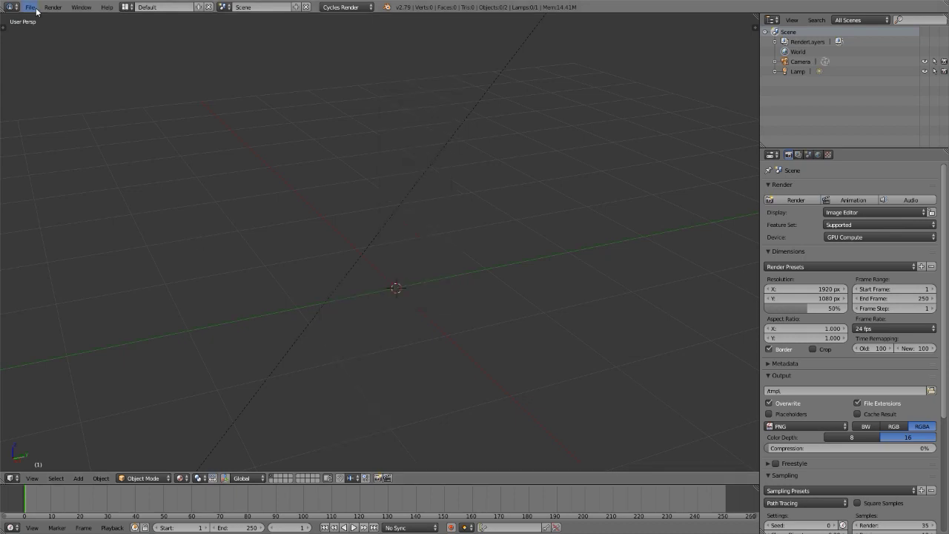
left_click(29, 7)
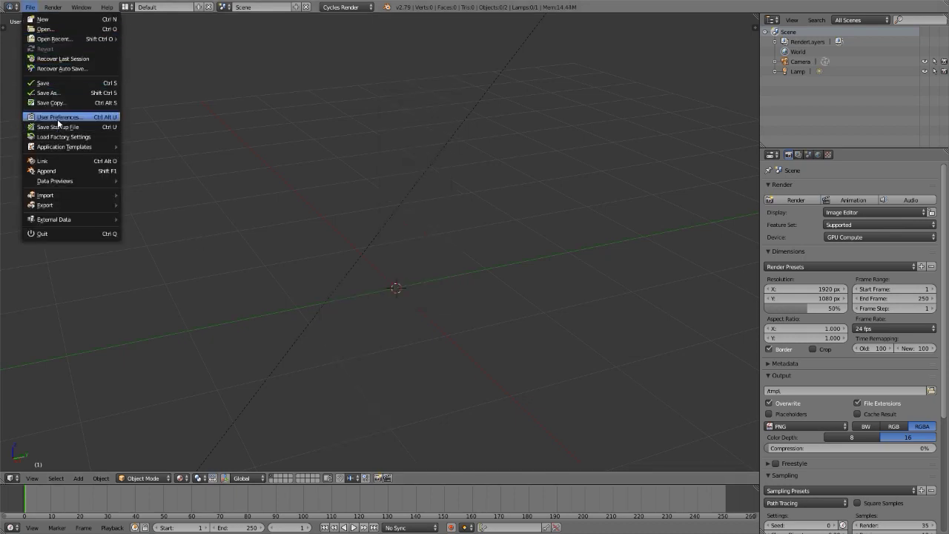
left_click(57, 118)
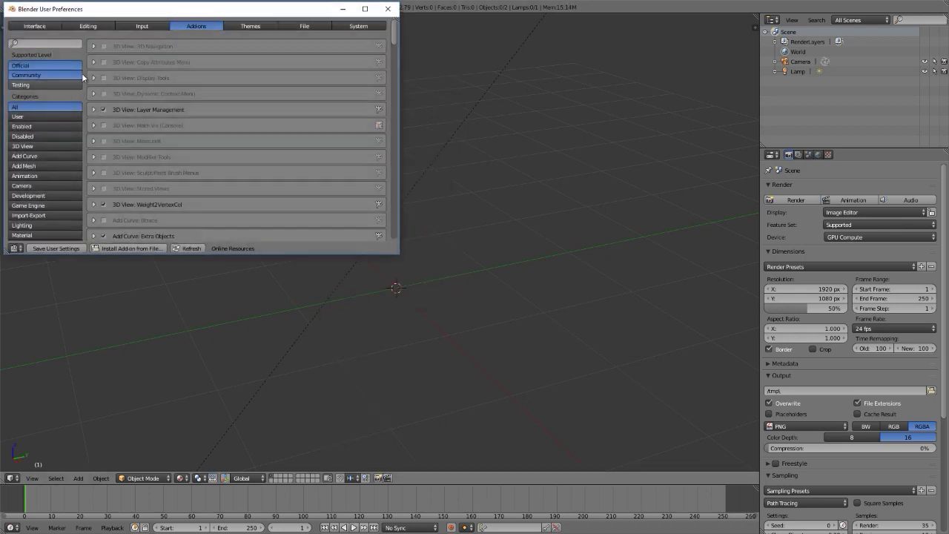
left_click(24, 167)
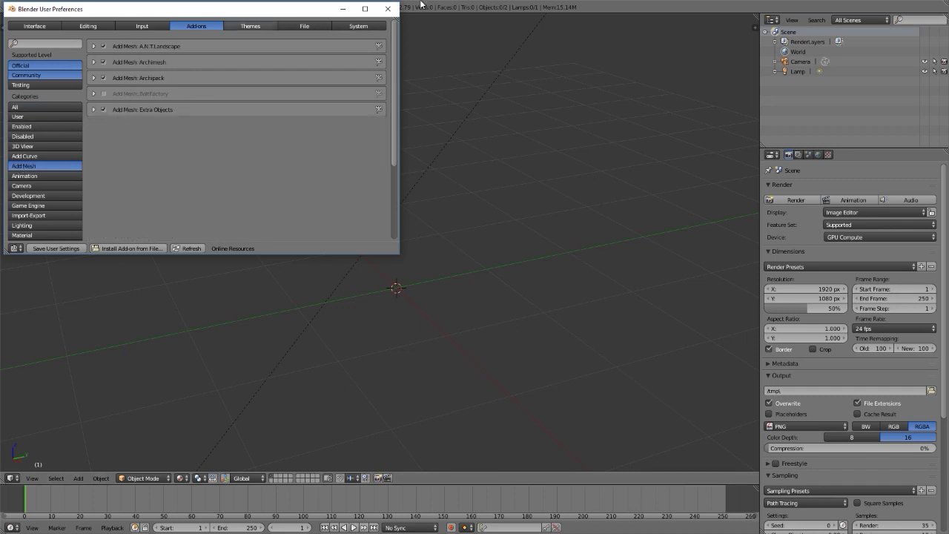
left_click(393, 10)
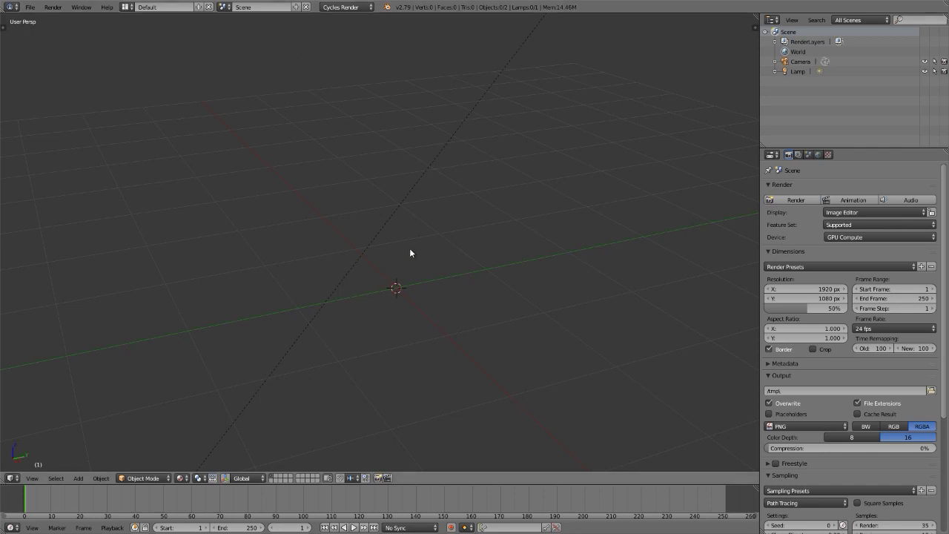
key("shift+a")
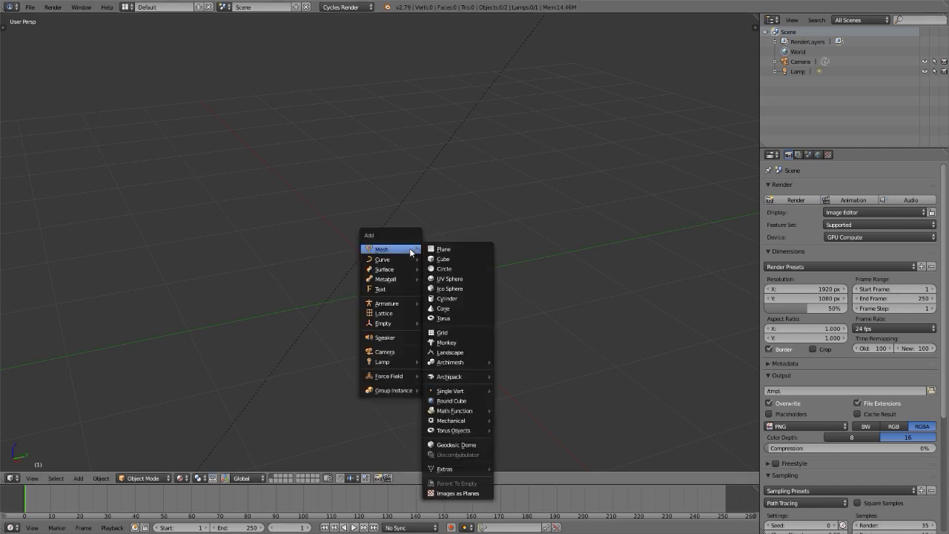
Add a Round Cube mesh at the origin and briefly review its creation options
left_click(450, 400)
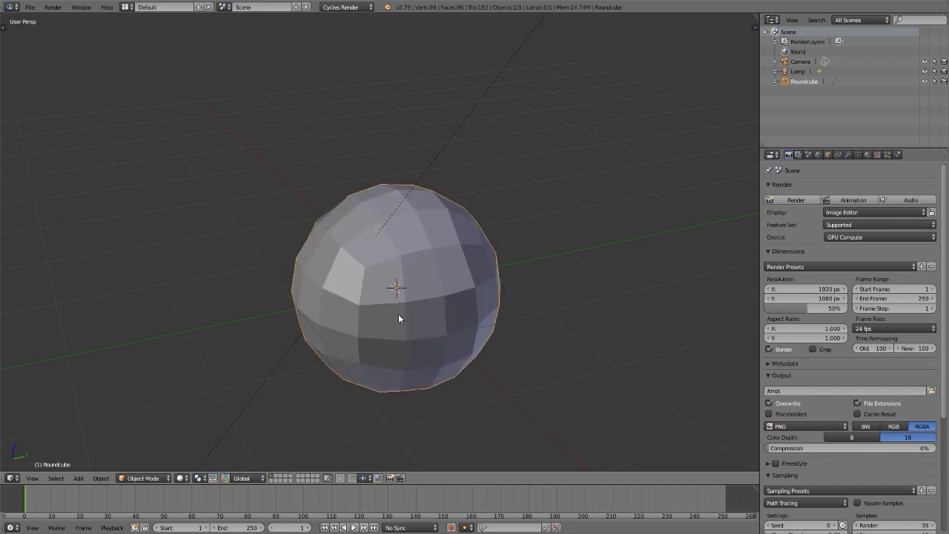
middle_click_drag(397, 310, 430, 253, "shift")
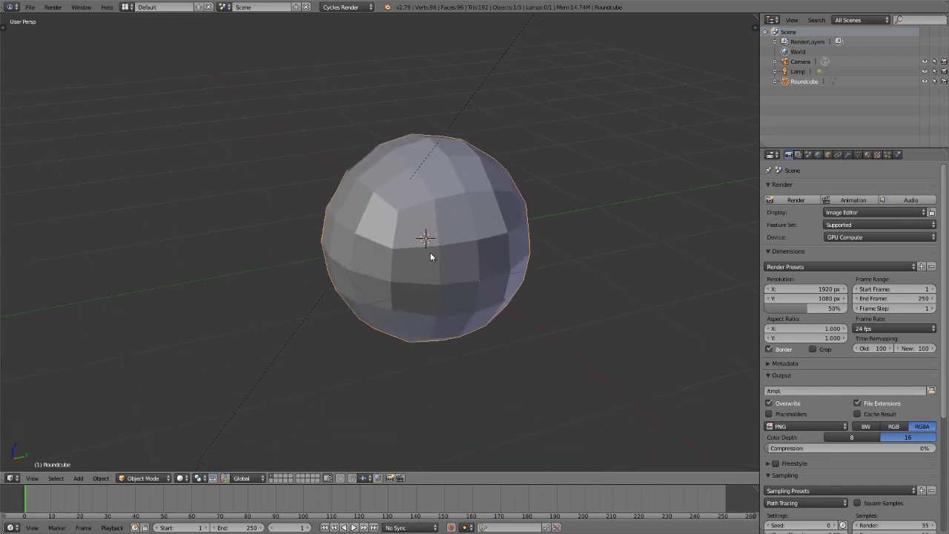
key("t")
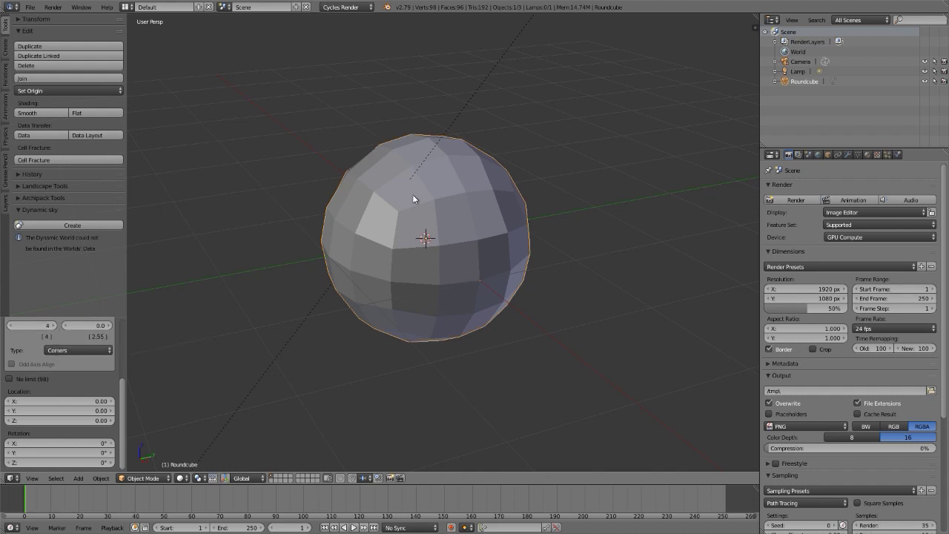
mouse_move(413, 198)
middle_mouse_down()
mouse_move(491, 205)
mouse_move(418, 190)
middle_mouse_up()
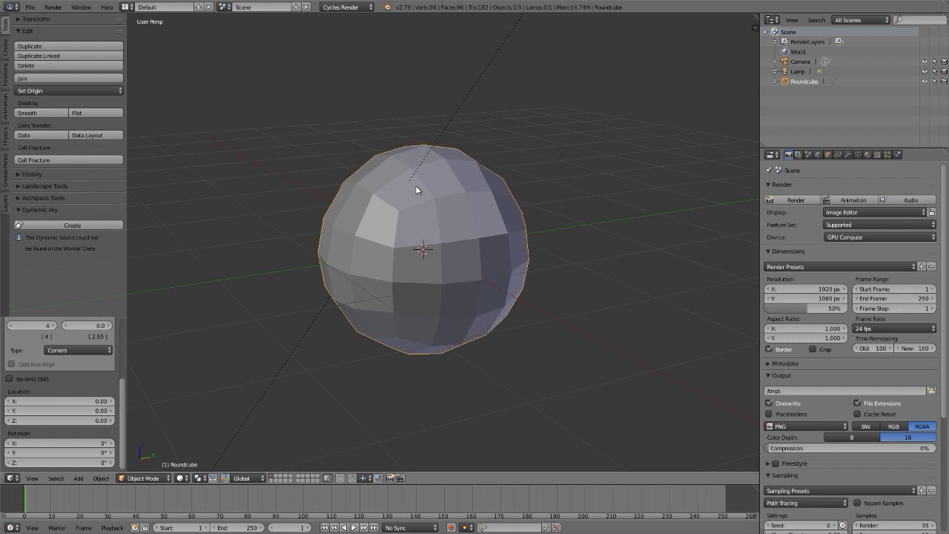
key("t")
Orbit and zoom around the Round Cube, then show its transform values in the Properties panel
middle_click_drag(409, 184, 292, 173)
scroll(292, 173, "up", 1)
middle_click_drag(390, 185, 410, 154)
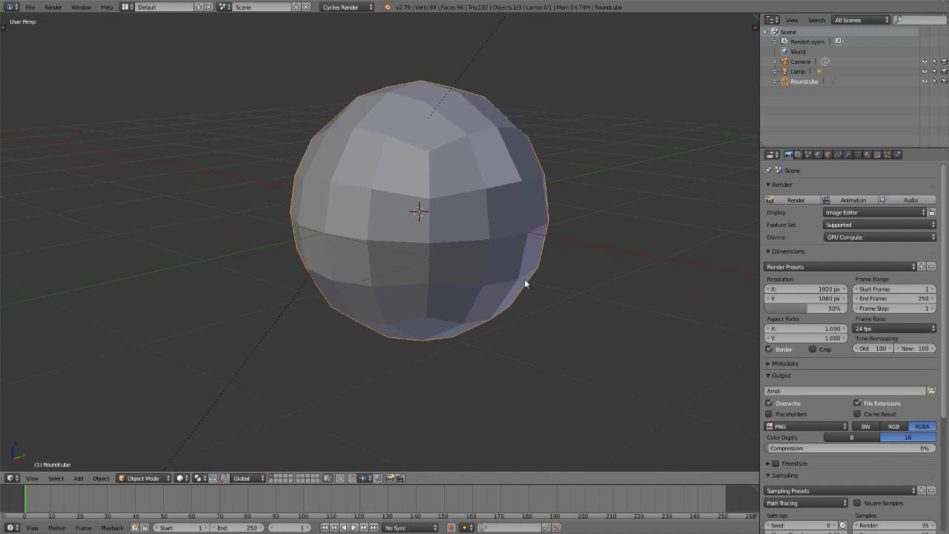
key("n")
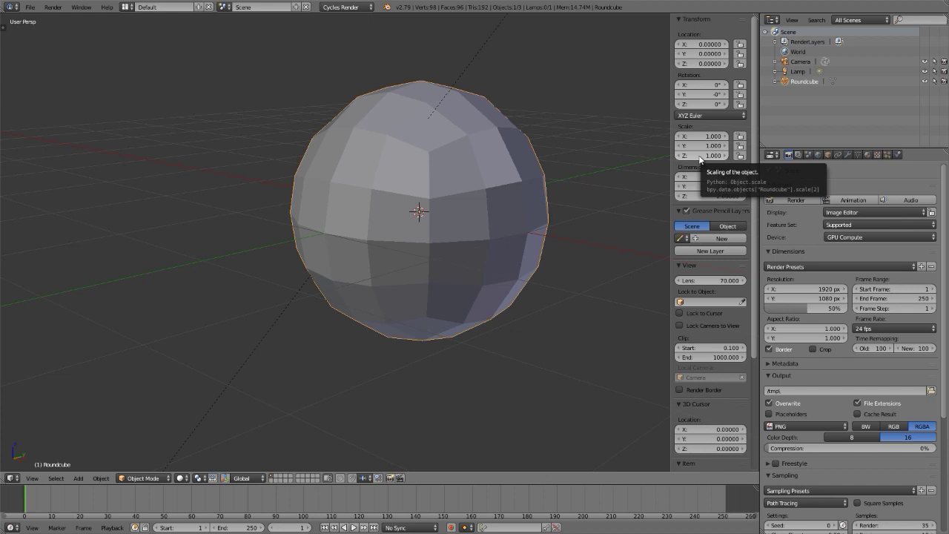
Set all three dimensions to 4, then reset the scale to 1.000 on every axis
left_click_drag(699, 177, 699, 196)
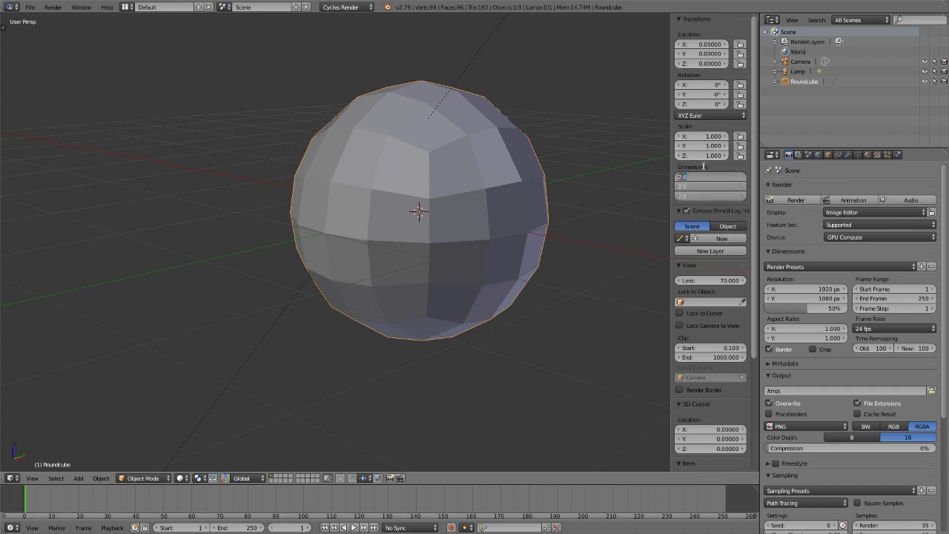
type("4")
key("Return")
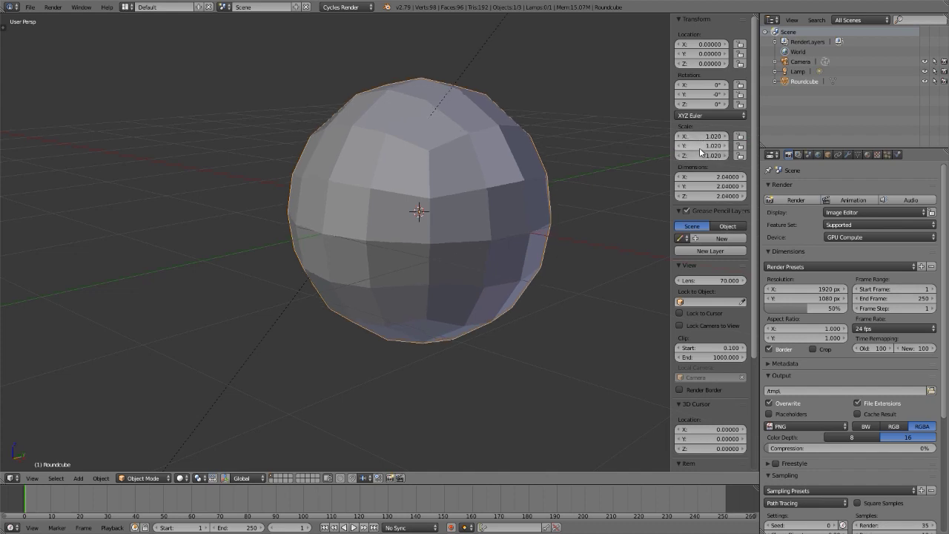
left_click_drag(694, 135, 694, 155)
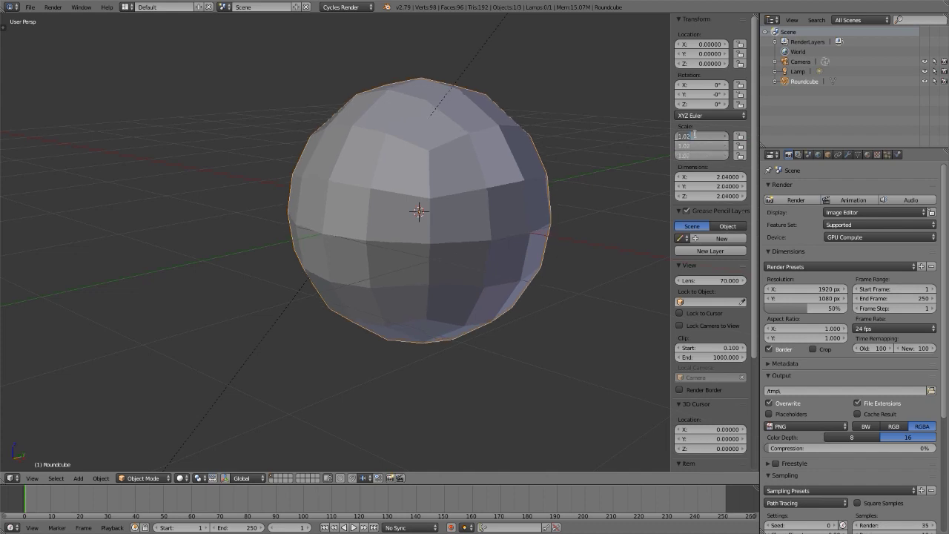
type("1")
key("Return")
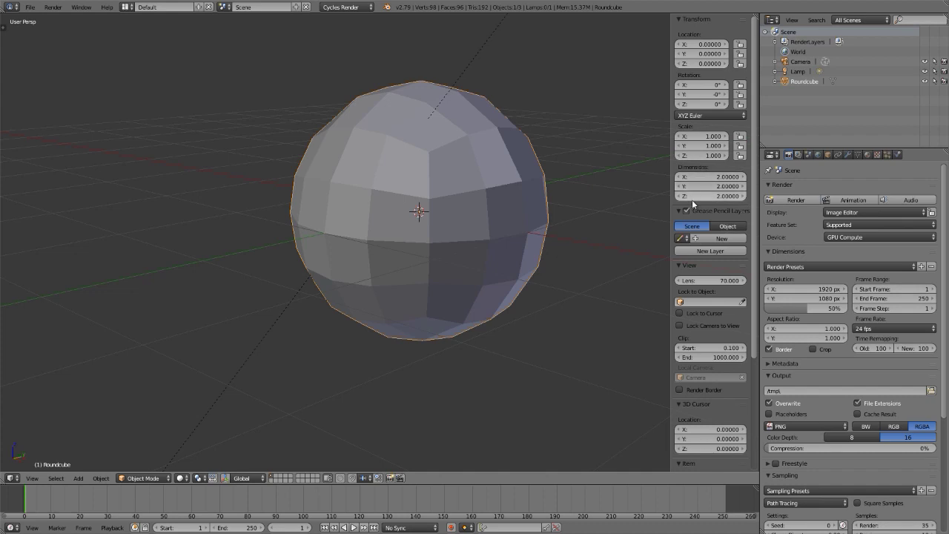
Confirm the dimensions at 2.0 on all axes, cancelling a second retyped edit
left_click_drag(694, 181, 694, 197)
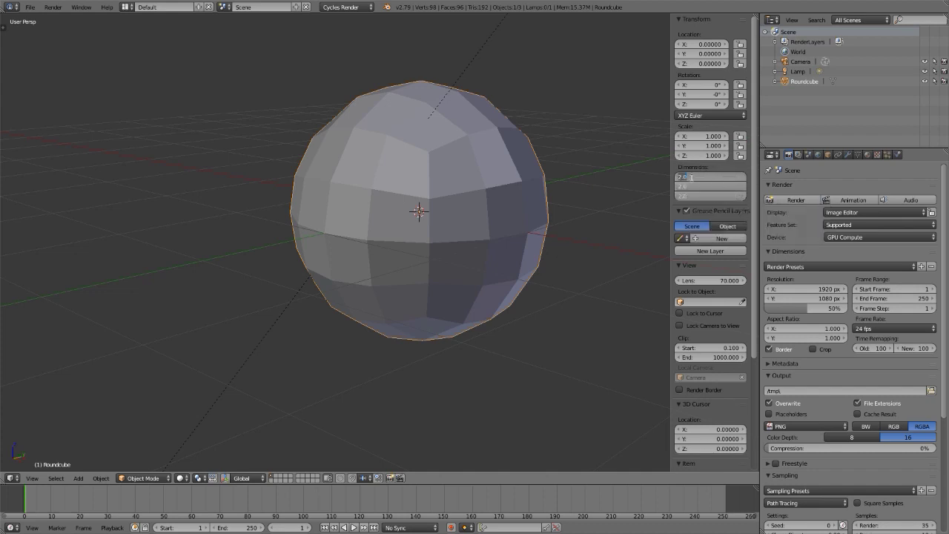
key("Return")
left_click_drag(694, 182, 694, 196)
key("BackSpace")
type("1")
key("Escape")
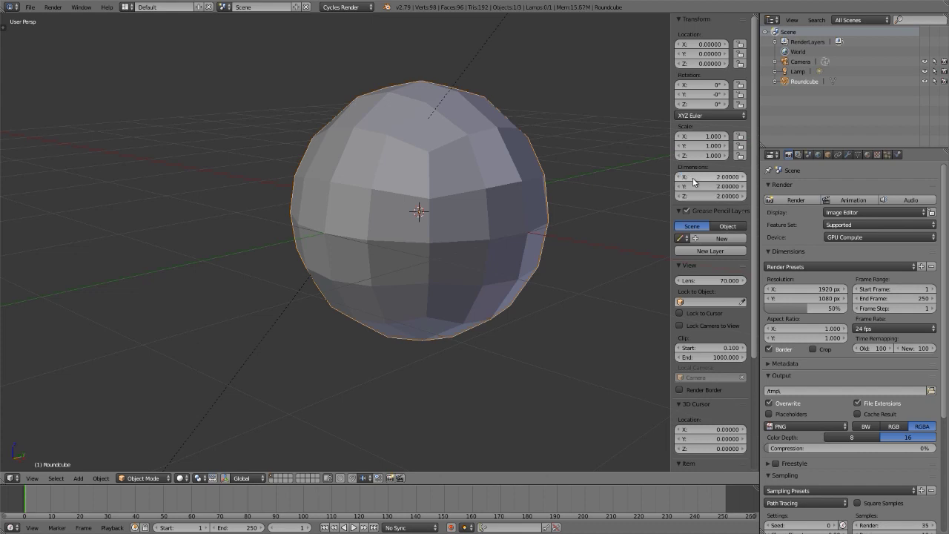
Set only the X dimension to 1 and orbit to see the flattened sphere
left_click(696, 177)
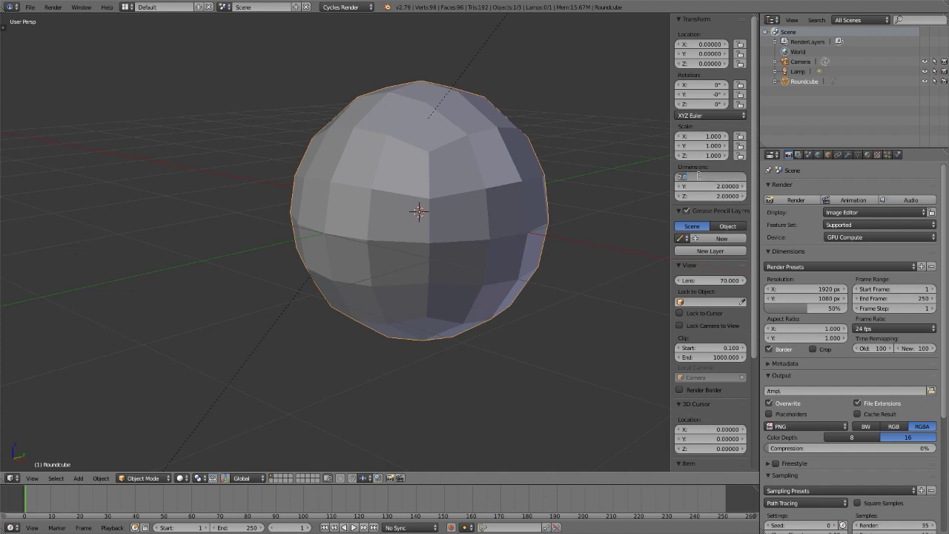
type("1")
key("Return")
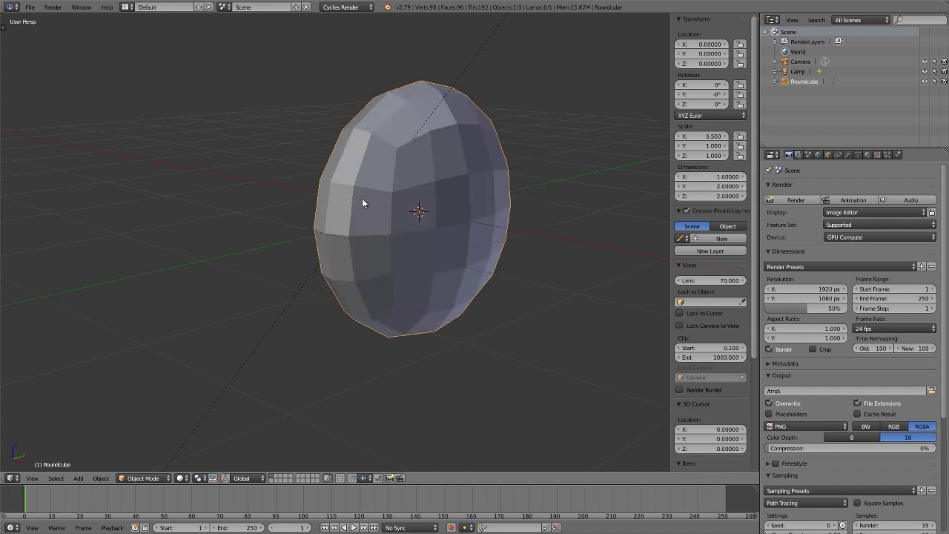
middle_click_drag(361, 198, 404, 205)
scroll(404, 205, "up", 2)
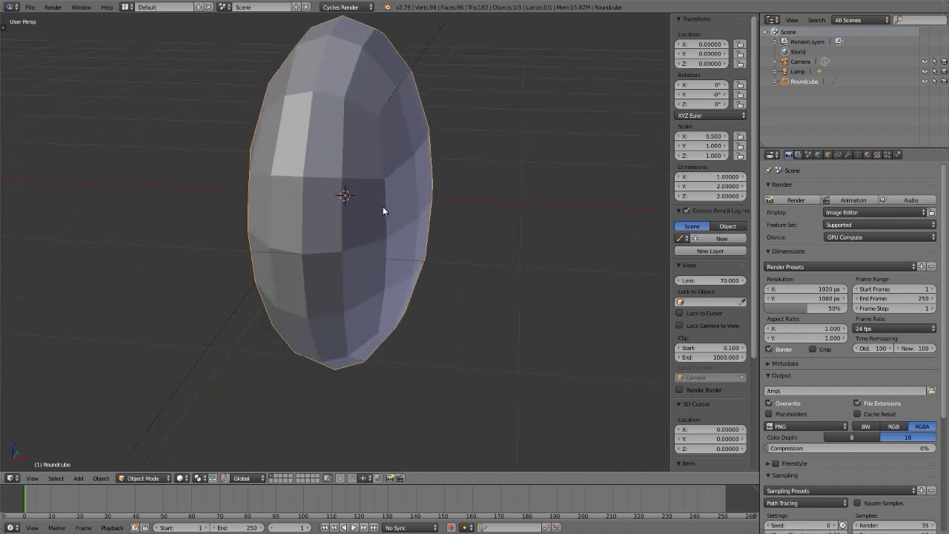
middle_click_drag(345, 199, 368, 203)
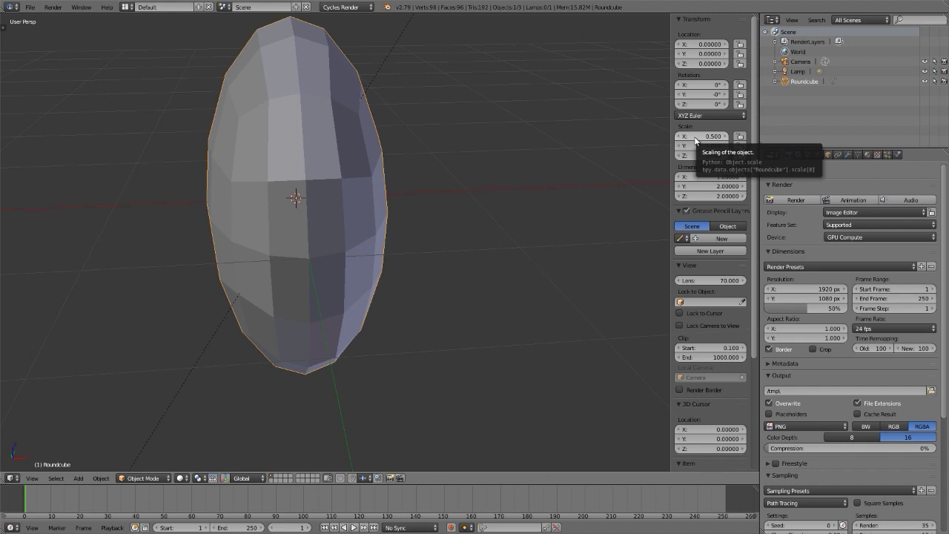
Restore the X dimension to 2, then accidentally move the sphere to another layer
left_click(699, 176)
type("2")
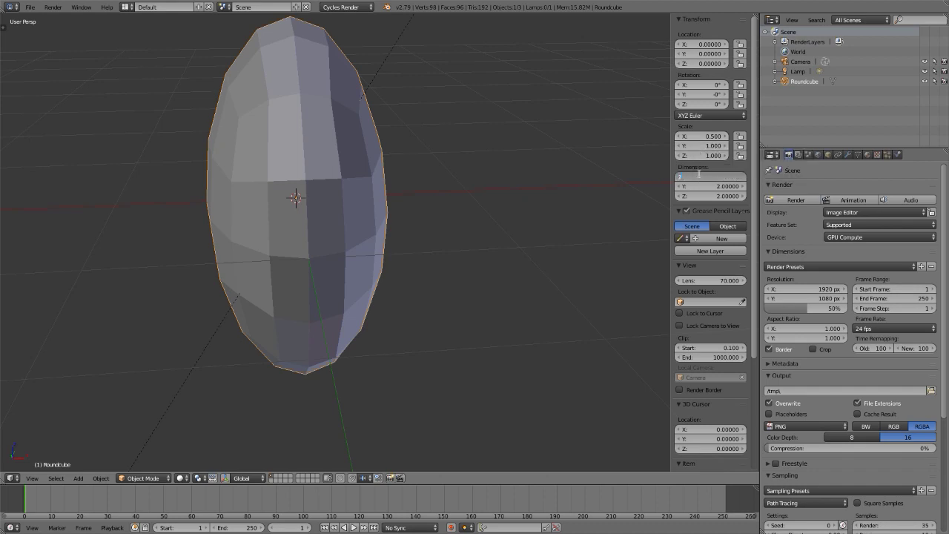
key("Return")
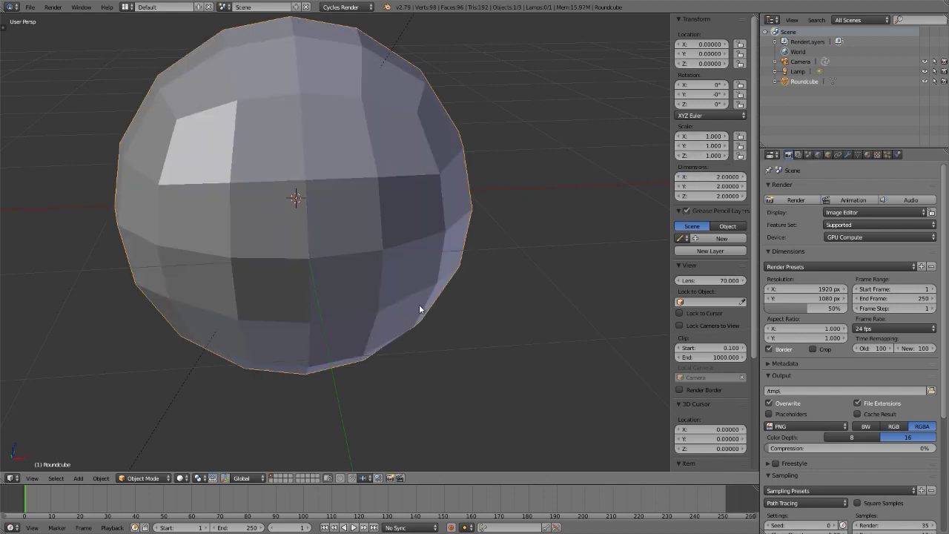
scroll(415, 305, "down", 3)
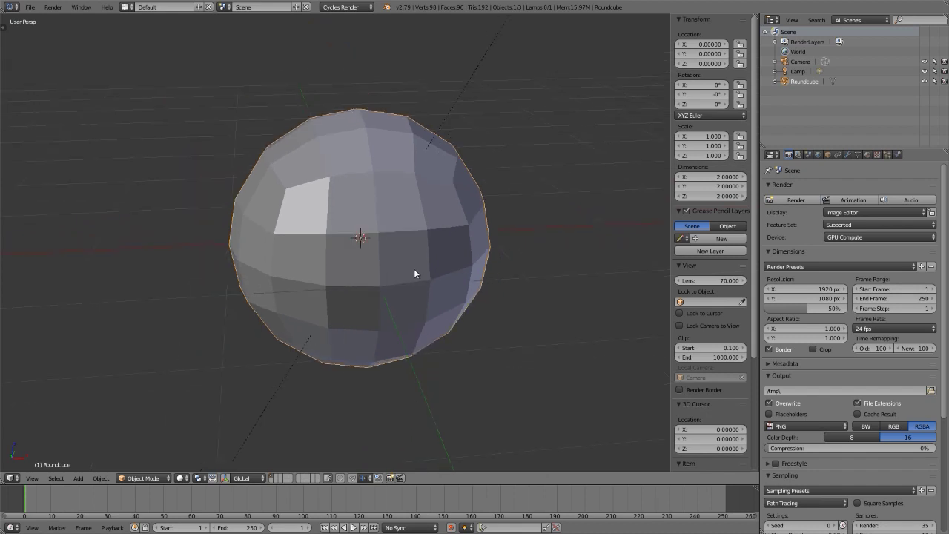
key("x")
key("Return")
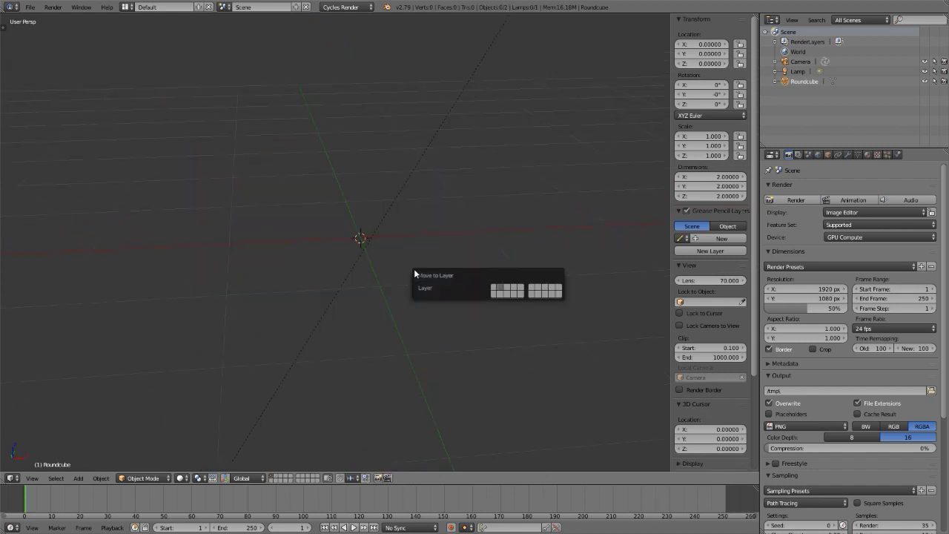
Undo the layer move and enter Edit Mode on the sphere with everything selected
key("ctrl+z")
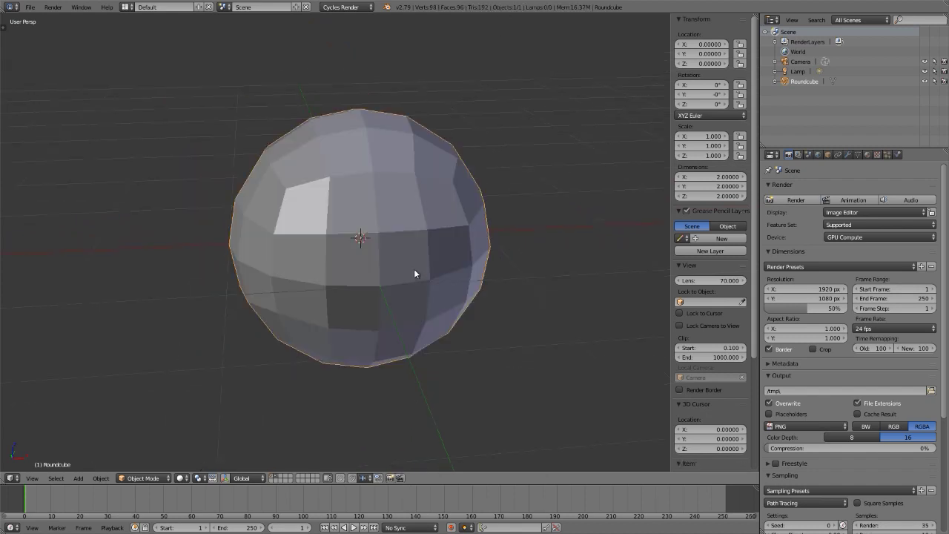
key("Tab")
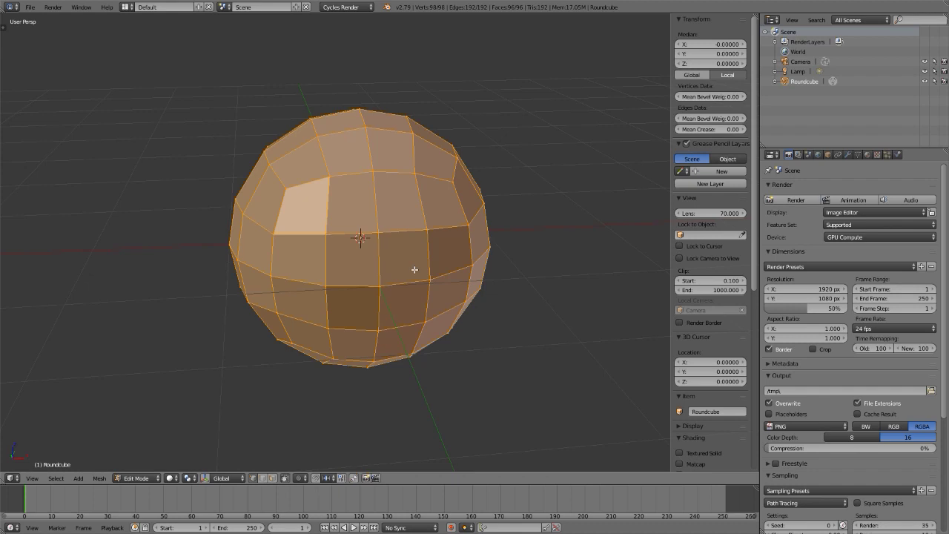
key("KP_7")
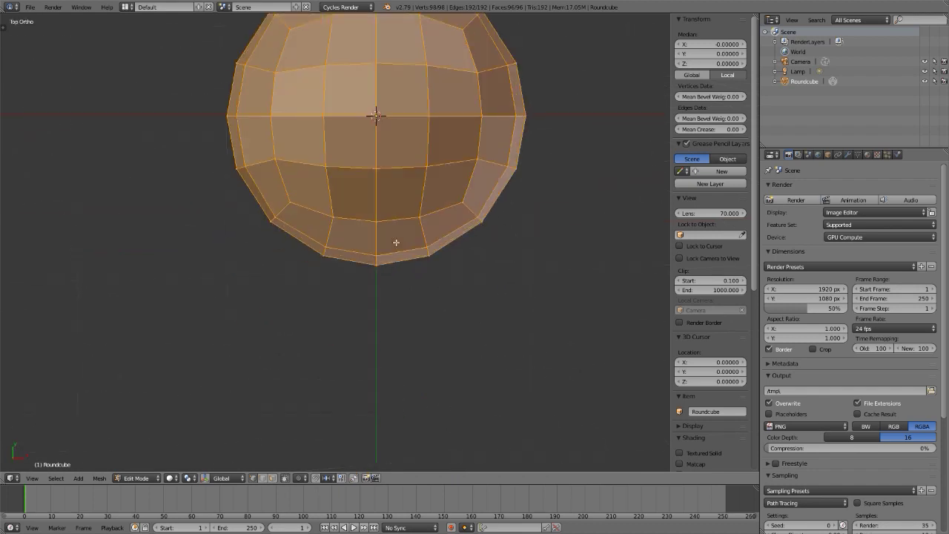
scroll(333, 418, "down", 7)
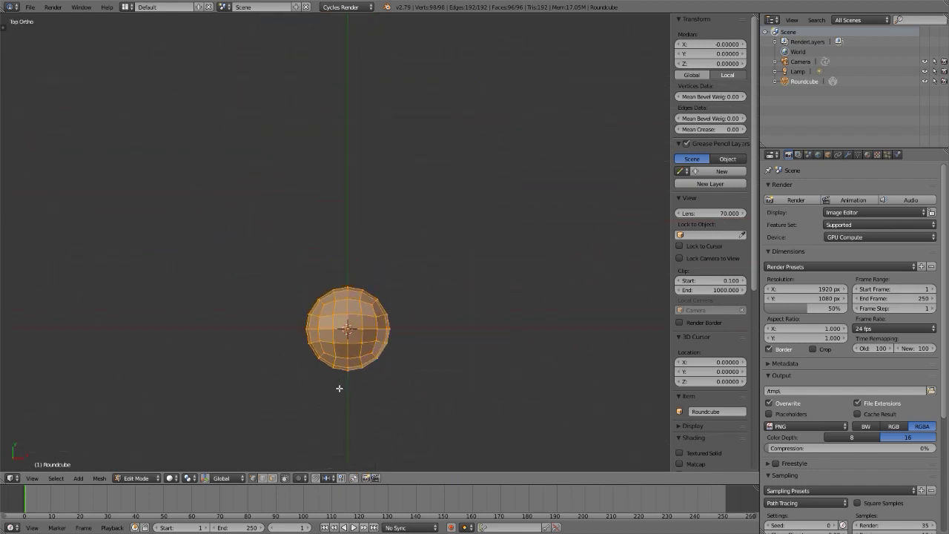
scroll(339, 386, "up", 2)
middle_click_drag(338, 387, 566, 395)
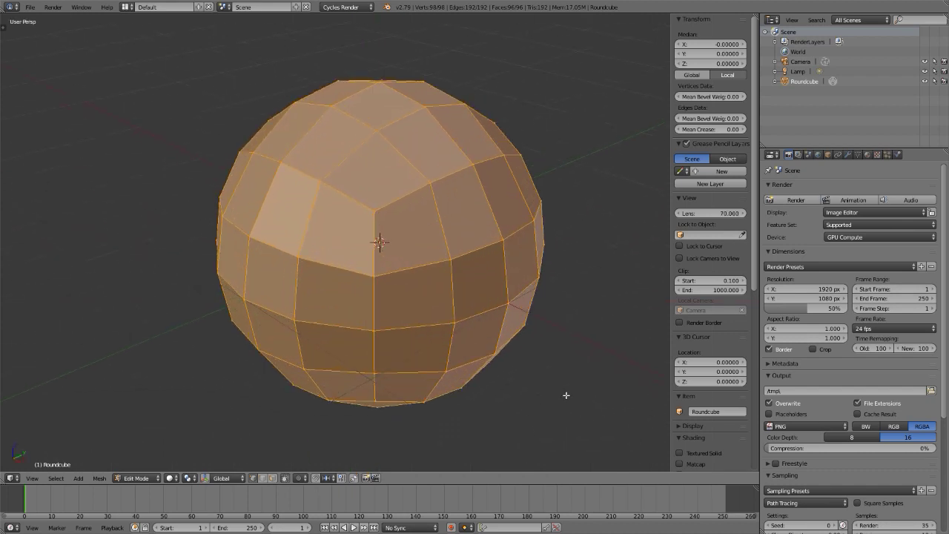
Lock the camera to the view and frame the sphere through the scene camera
left_click(708, 257)
key("KP_0")
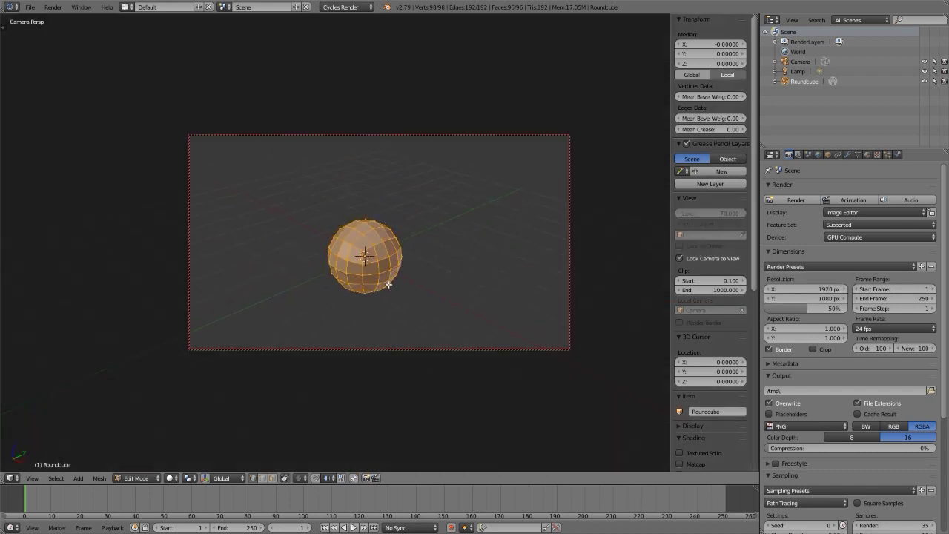
scroll(366, 262, "up", 3)
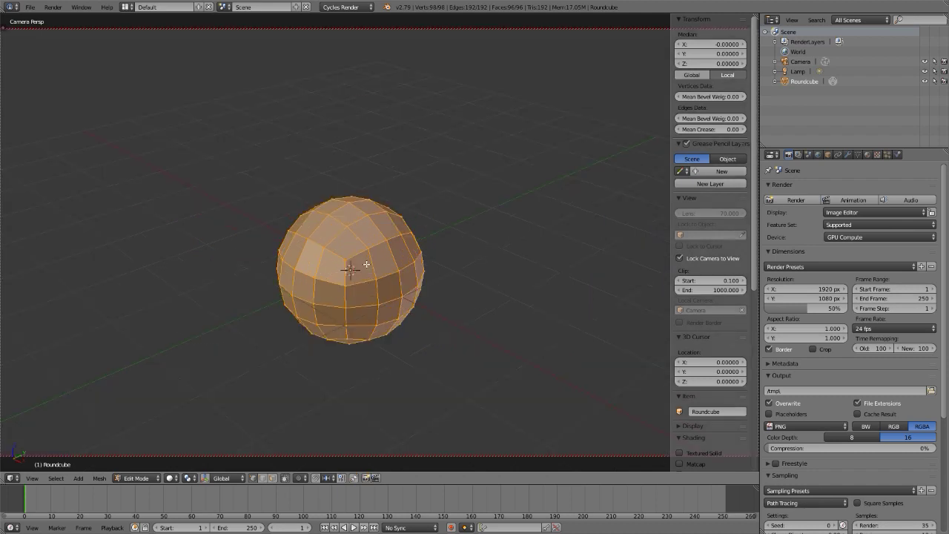
scroll(352, 271, "up", 2)
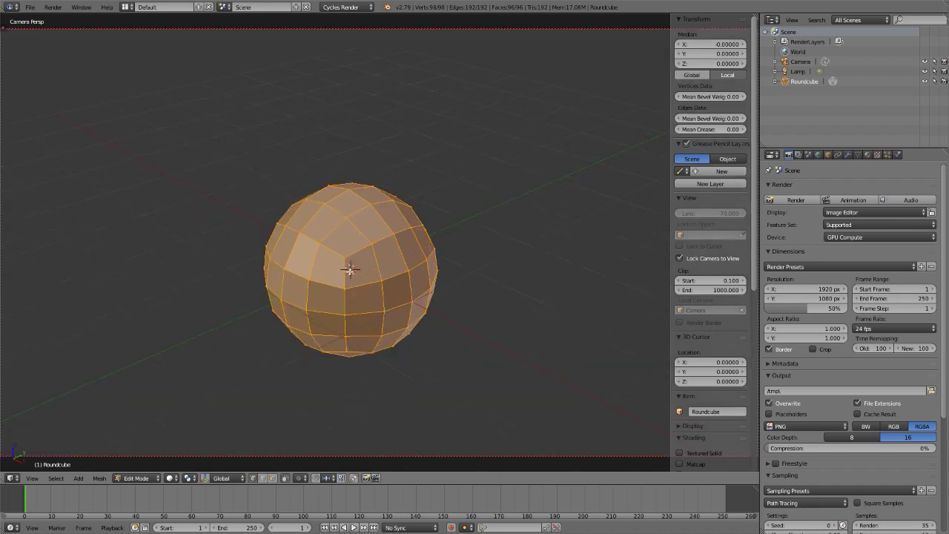
middle_click_drag(350, 270, 352, 243, "shift")
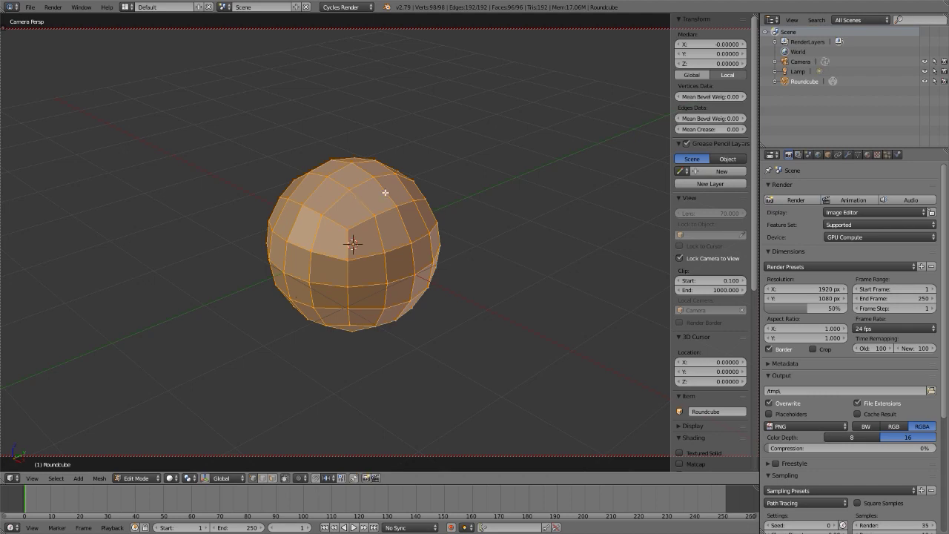
key("s")
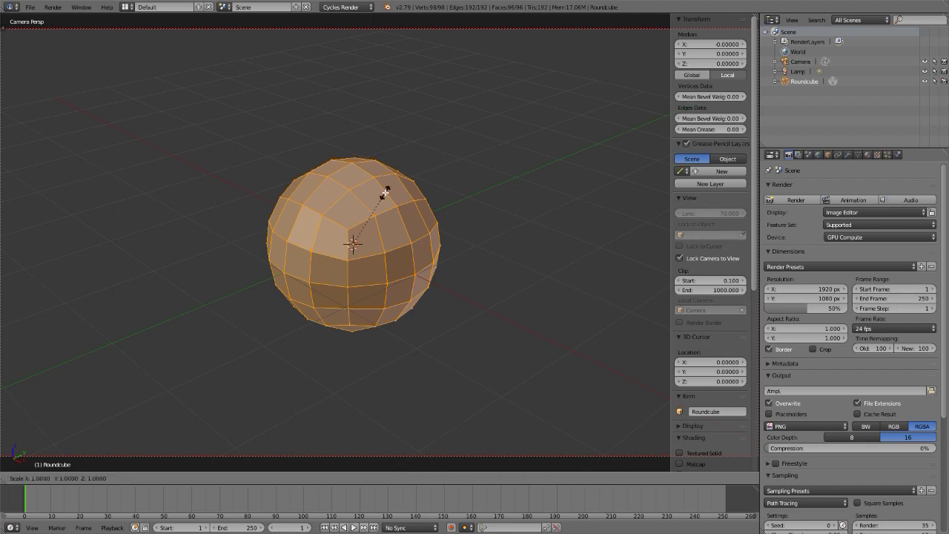
Scale the mesh down to 1/6 and raise it 2 units along Z
type("1/6")
key("Return")
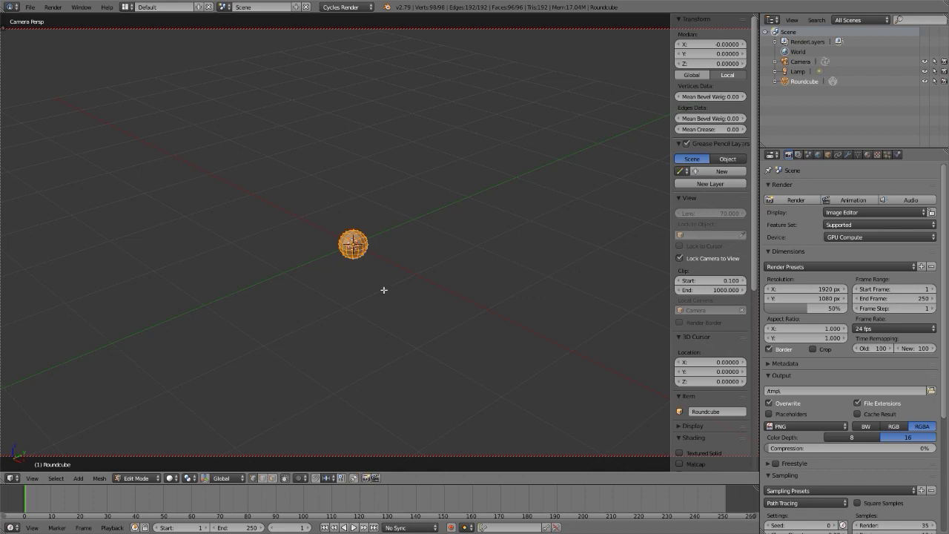
middle_click_drag(383, 289, 370, 277)
key("g")
type("z")
type("2")
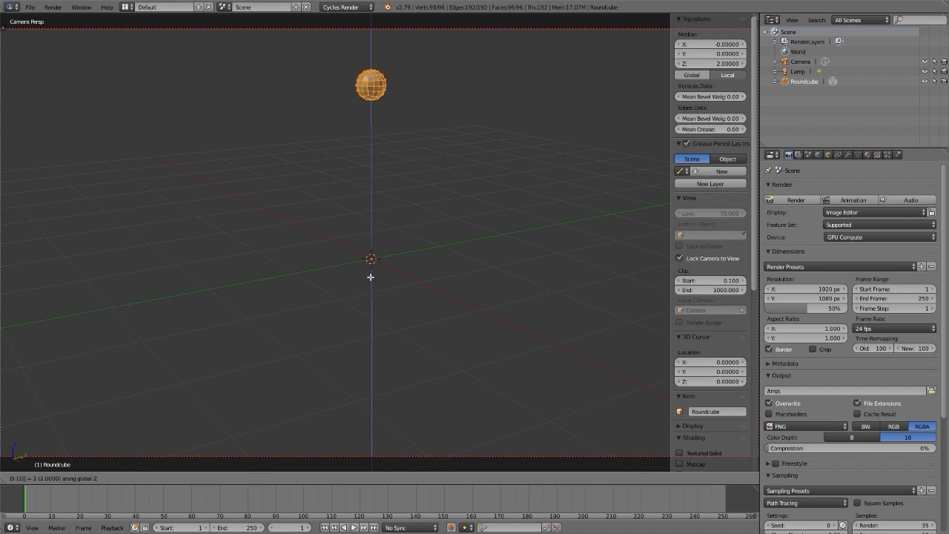
key("Return")
Frame the raised sphere, check it from the Right view, and return to Object Mode
key("KP_Decimal")
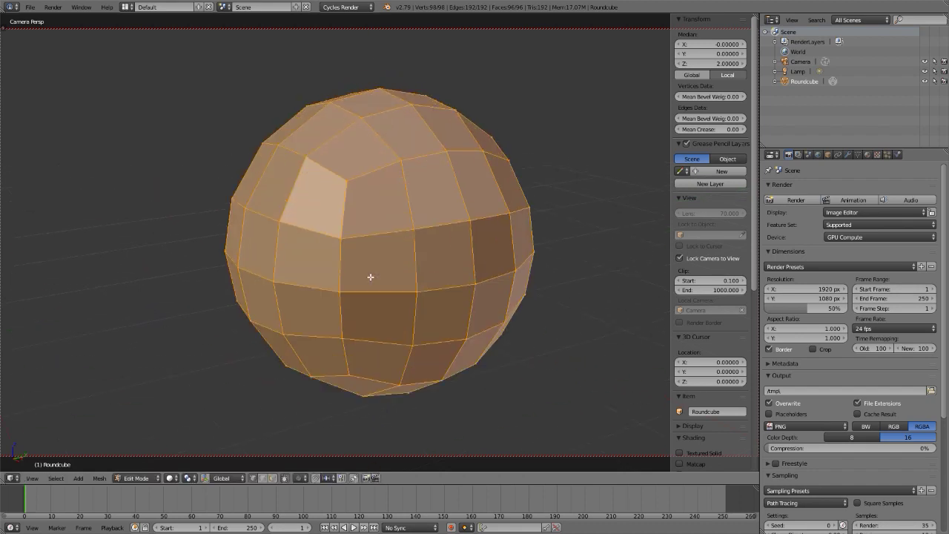
scroll(383, 147, "down", 10)
middle_click_drag(394, 161, 354, 136, "shift")
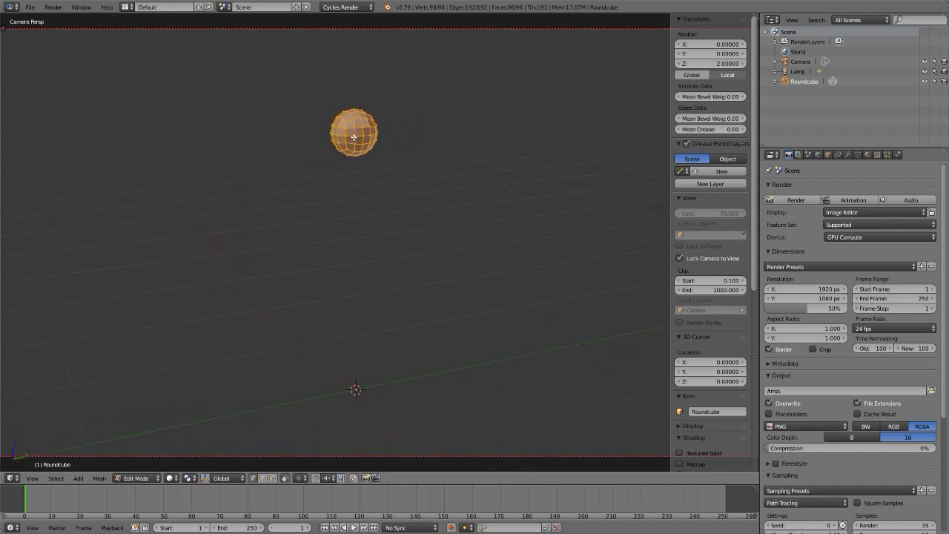
key("KP_3")
scroll(356, 157, "down", 6)
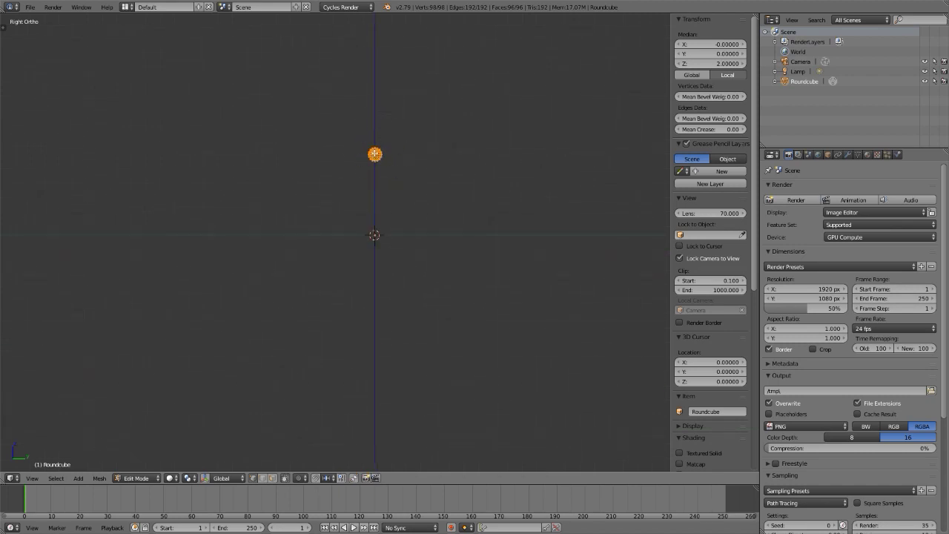
scroll(358, 158, "up", 7)
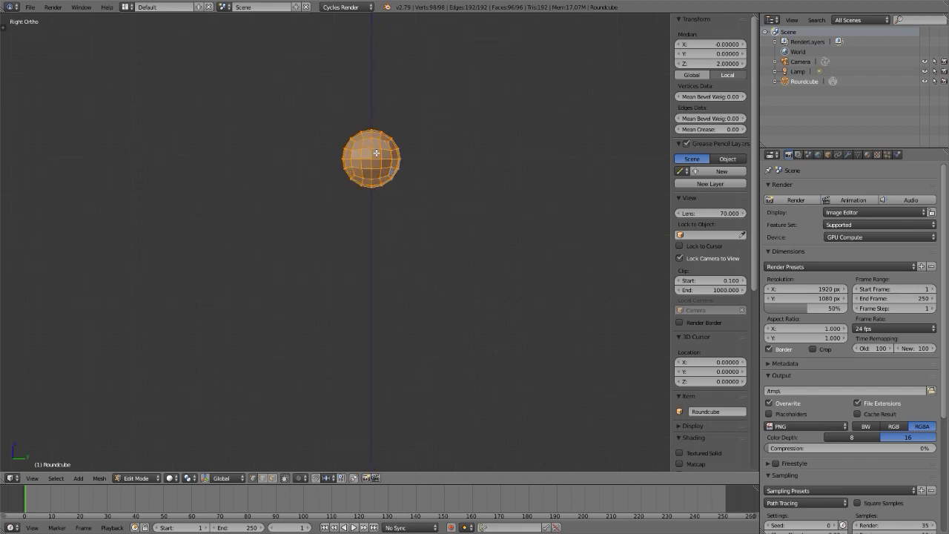
scroll(358, 157, "down", 6)
scroll(370, 156, "up", 3)
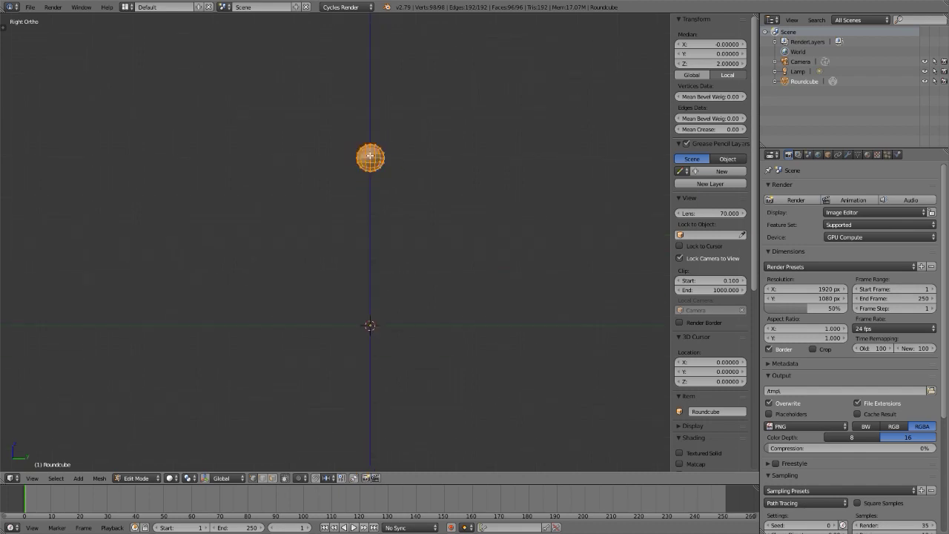
key("Tab")
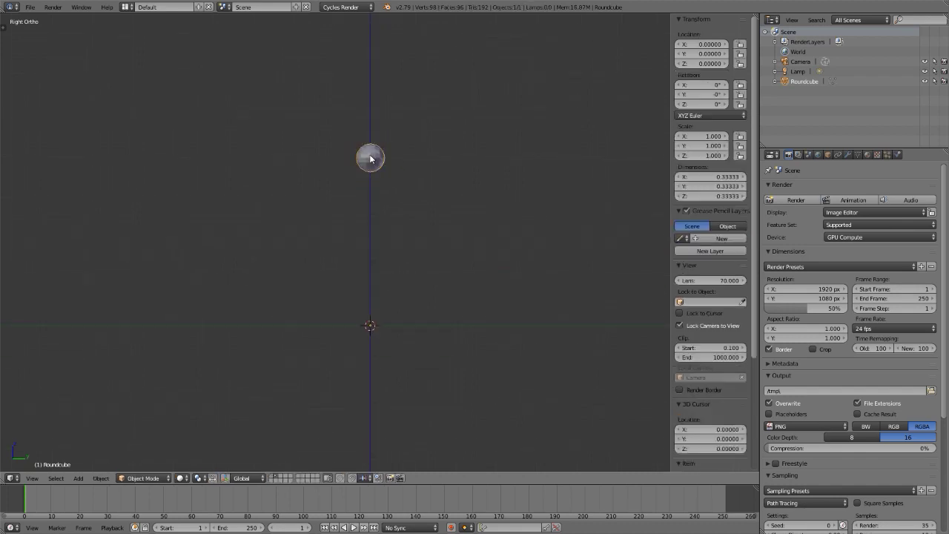
Hide the side panel and add a Human (Meta-Rig) armature from Armature at the 3D cursor
key("KP_1")
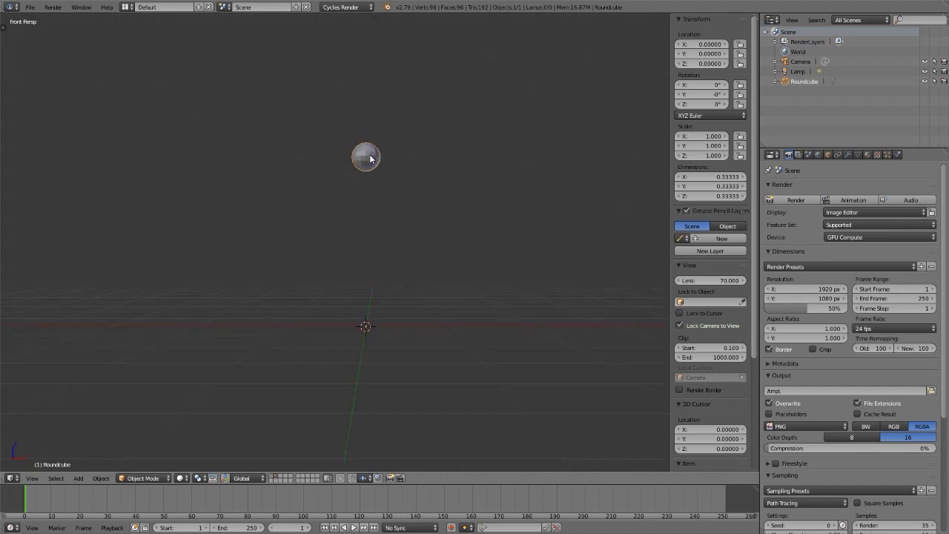
middle_click_drag(370, 158, 394, 164)
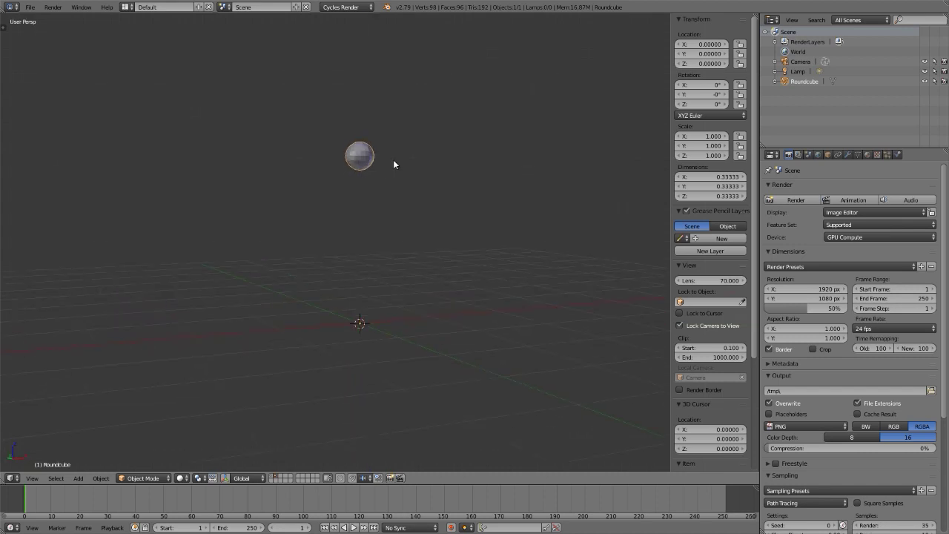
key("n")
key("shift+a")
mouse_move(394, 164)
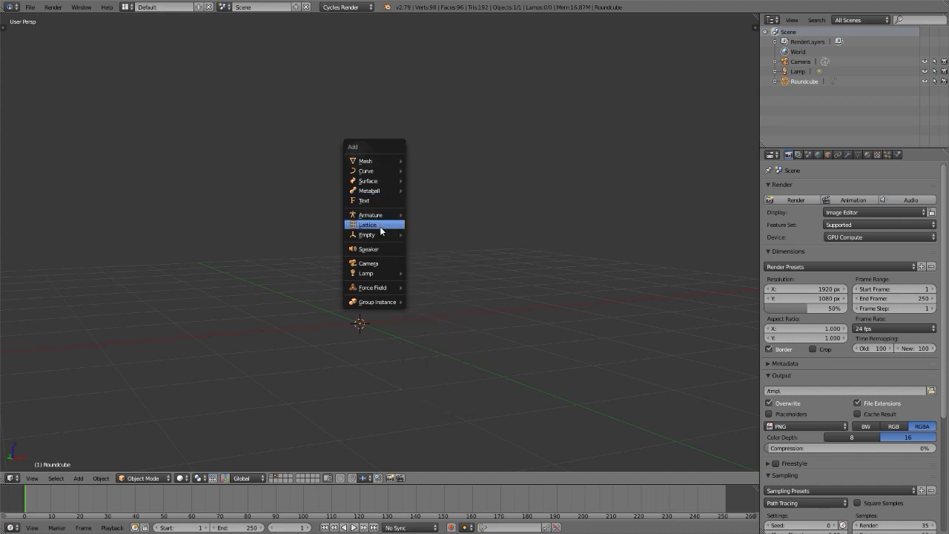
mouse_move(379, 236)
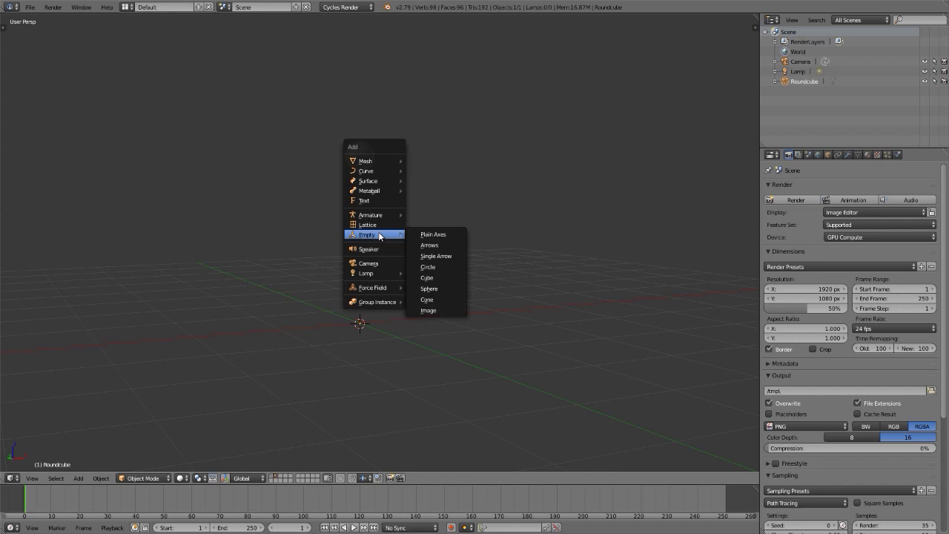
mouse_move(386, 215)
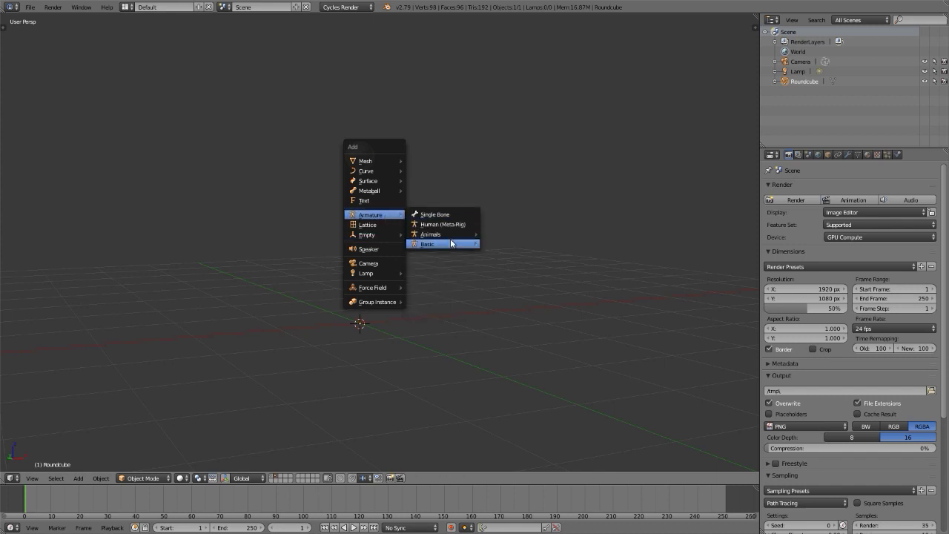
mouse_move(475, 248)
left_click(508, 254)
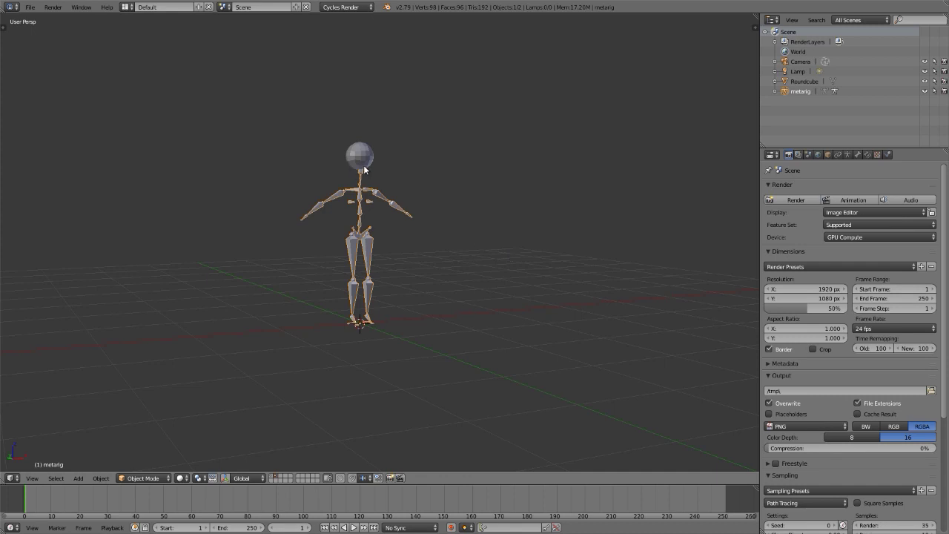
Select the Roundcube and move its mesh slightly down along Z in Edit Mode
scroll(363, 164, "up", 6)
scroll(364, 165, "down", 6)
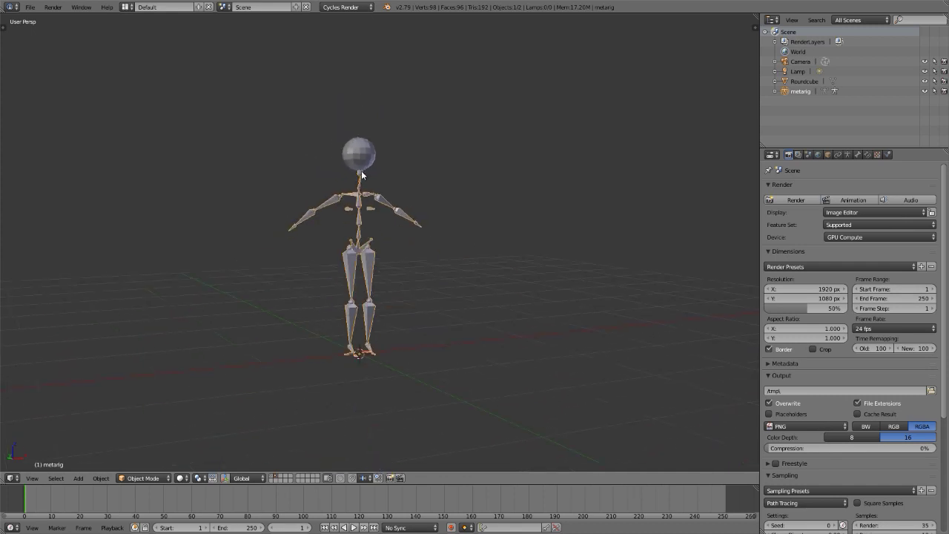
middle_click_drag(311, 175, 278, 176)
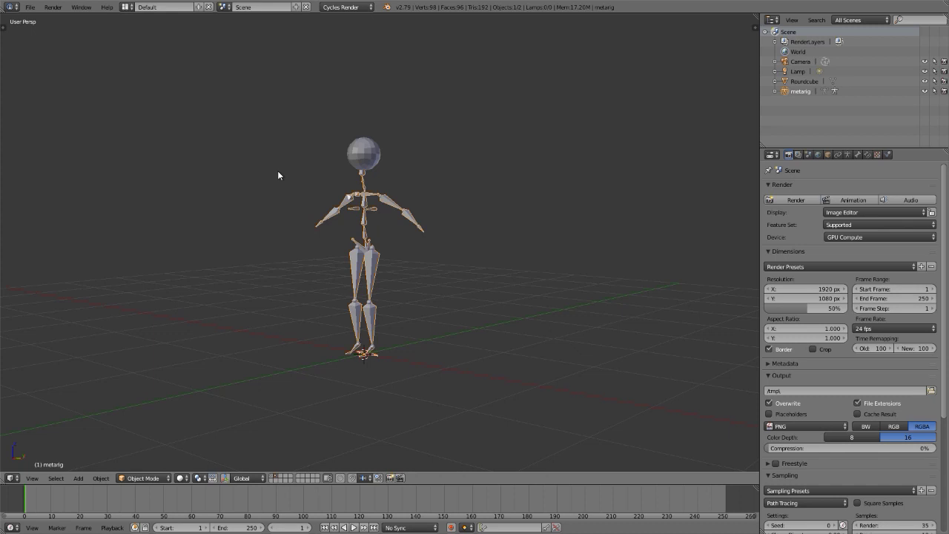
right_click(352, 146)
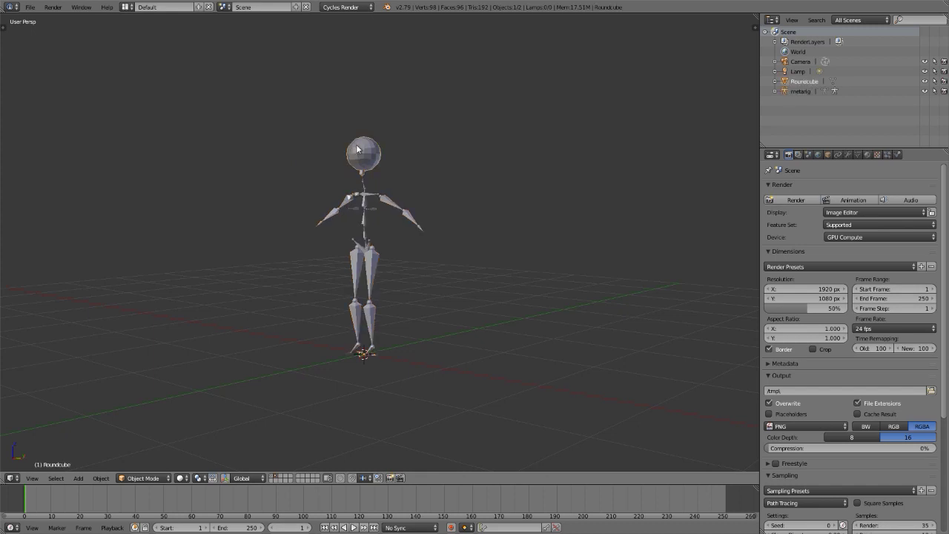
scroll(355, 147, "up", 5)
key("Tab")
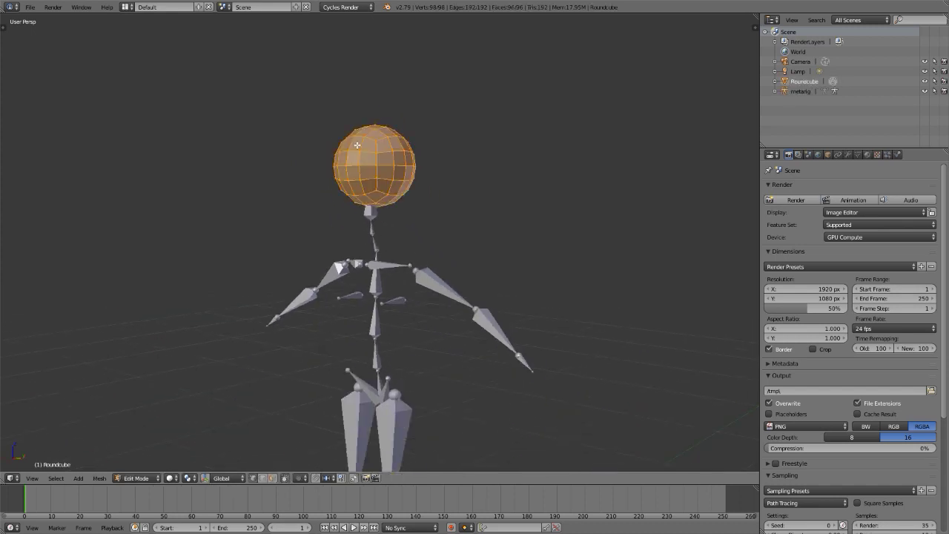
key("ctrl+space")
left_click_drag(371, 116, 374, 145)
scroll(374, 198, "down", 3)
key("Tab")
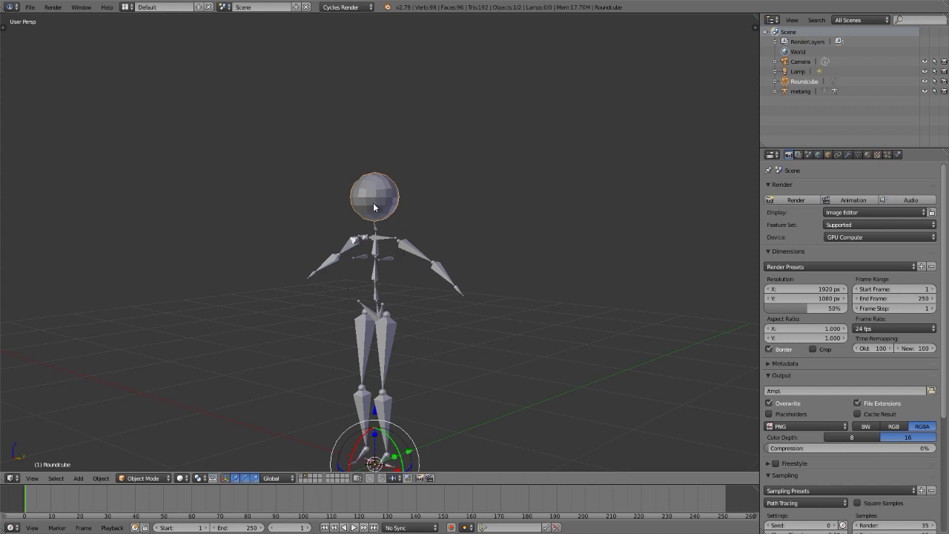
Orbit to look down on the figure, check the sphere's transforms, and delete the metarig
middle_click_drag(373, 202, 430, 198)
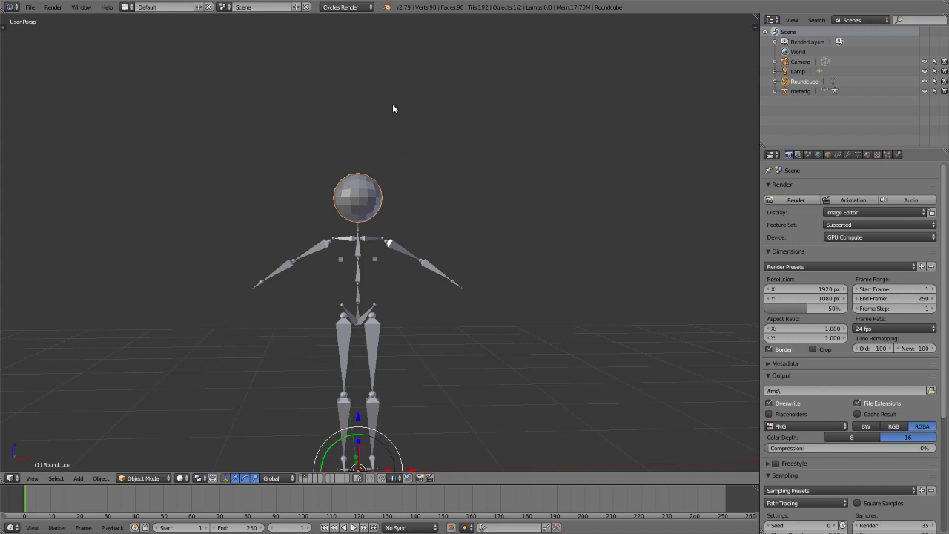
scroll(374, 136, "down", 2)
scroll(366, 157, "up", 2)
scroll(367, 161, "down", 2)
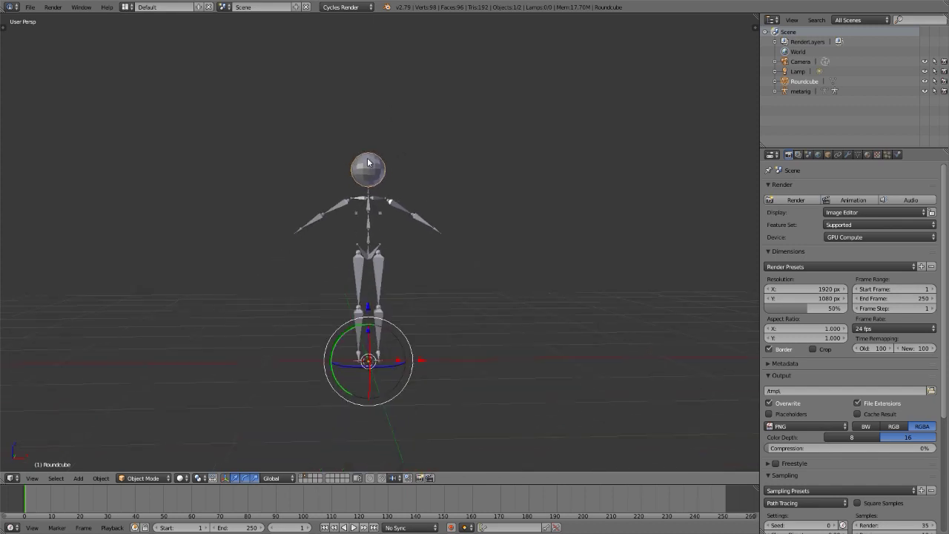
middle_click_drag(367, 161, 314, 173)
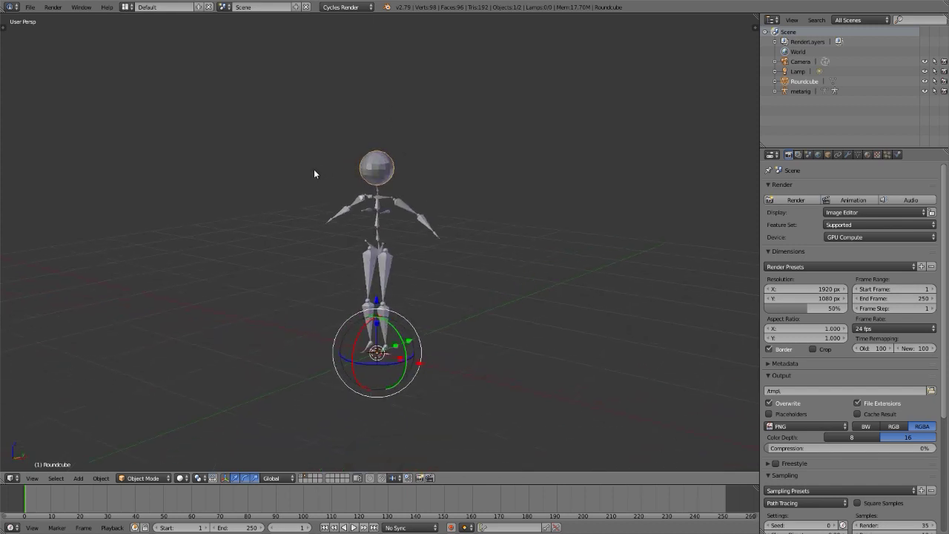
scroll(396, 185, "up", 3)
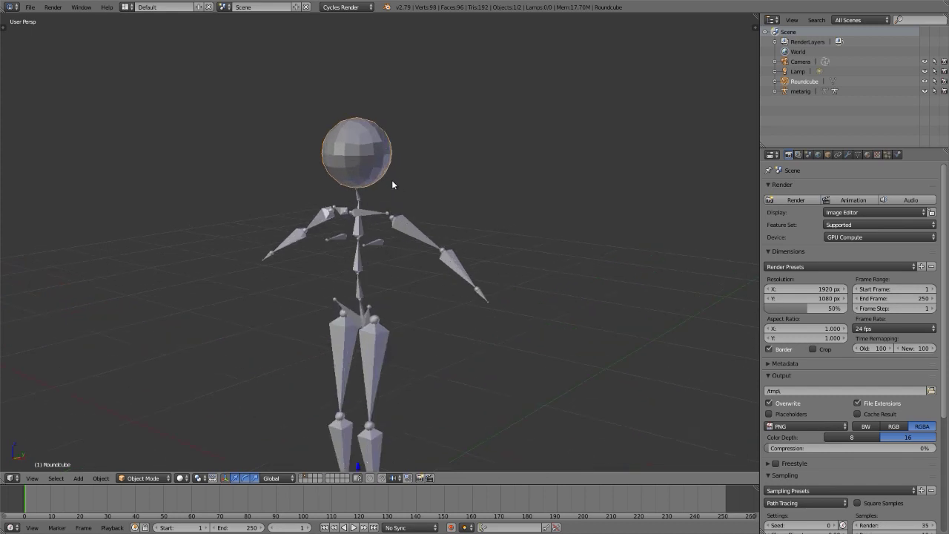
key("n")
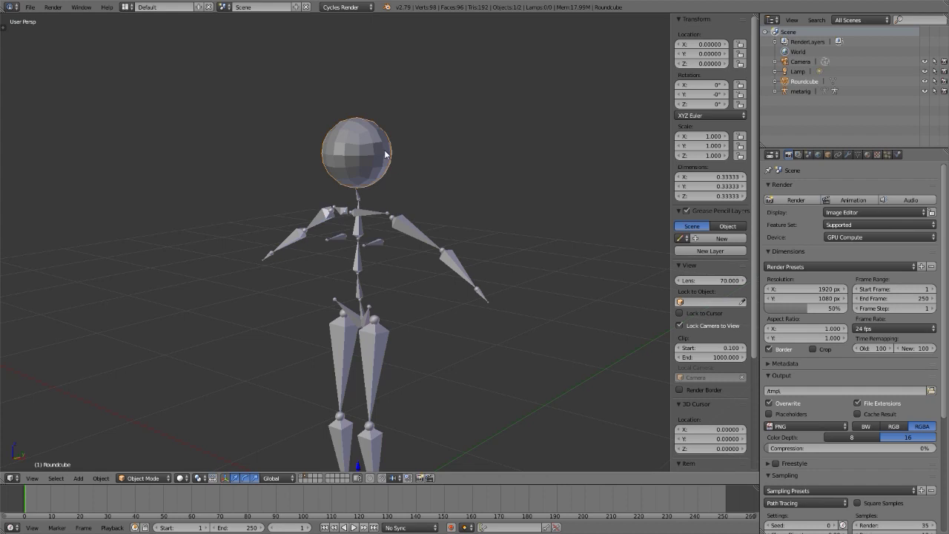
key("n")
right_click(402, 228)
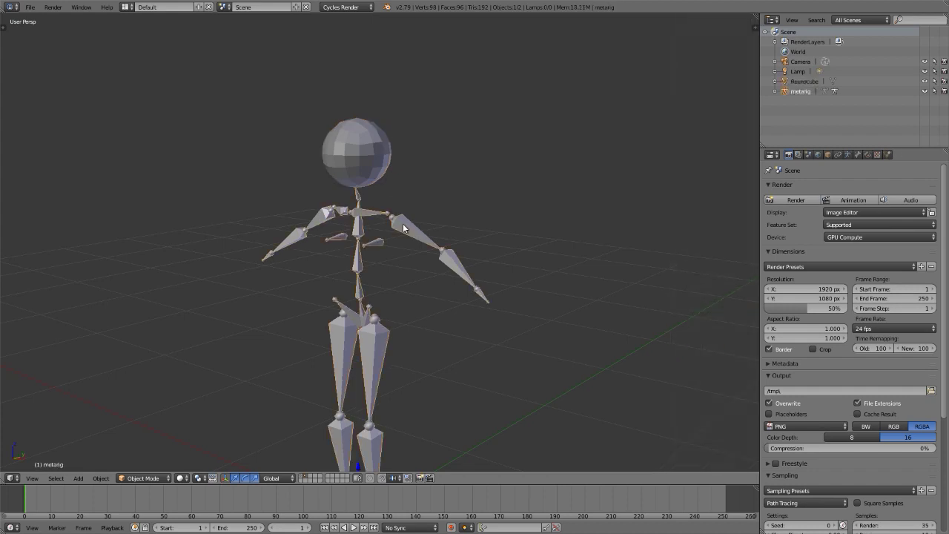
key("x")
left_click(403, 224)
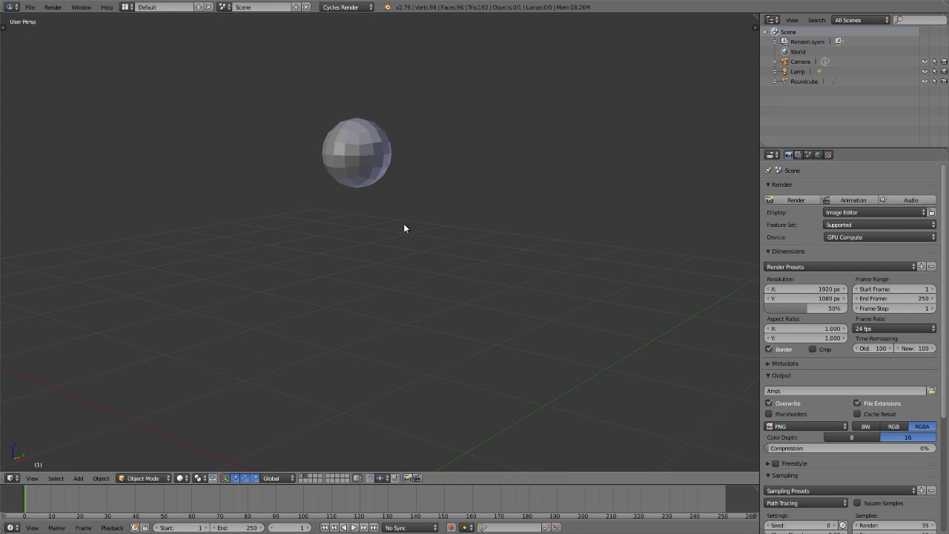
In Edit Mode, select a four-face patch on the underside of the sphere
right_click(362, 152)
key("Tab")
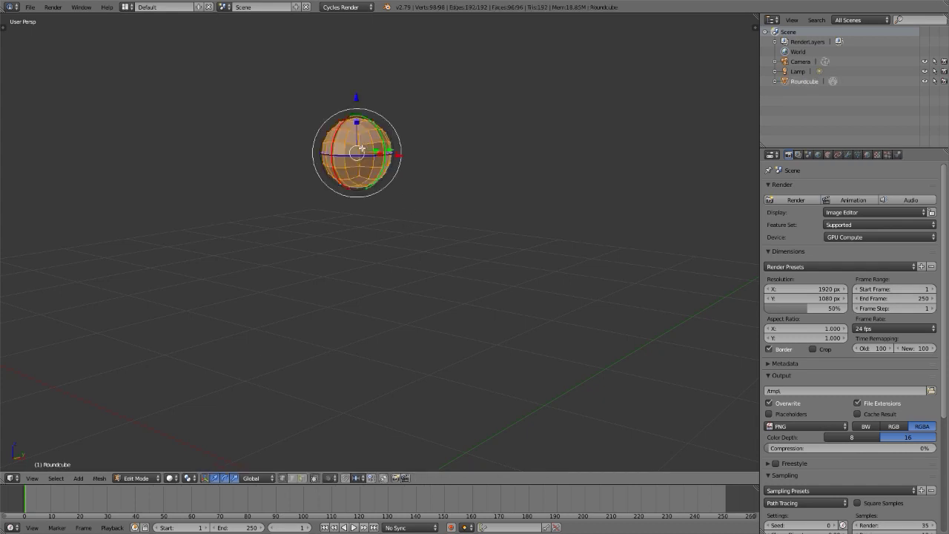
middle_click_drag(361, 148, 335, 337)
scroll(358, 215, "up", 3)
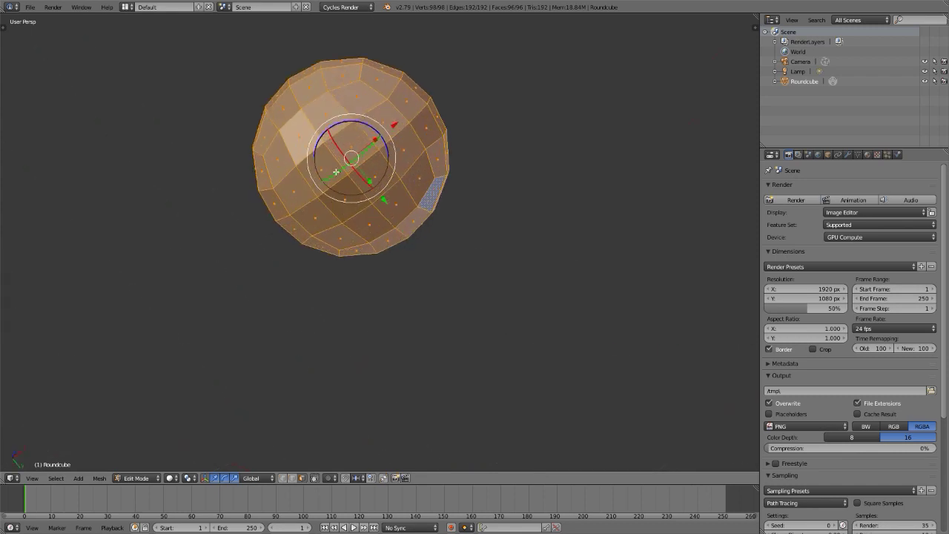
key("a")
right_click(335, 171)
key("ctrl+KP_Add")
middle_click_drag(336, 171, 322, 215)
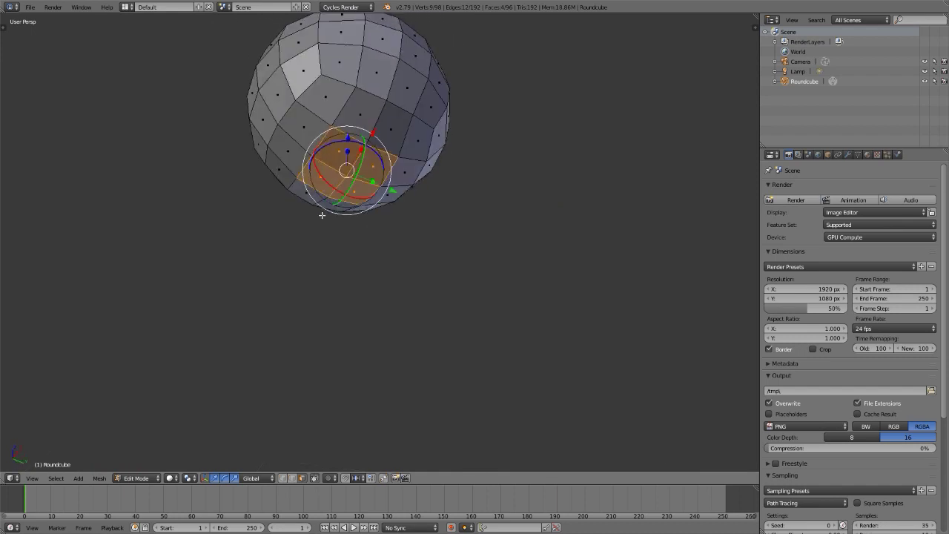
Extrude the face patch straight down into a long stalk in front orthographic view
key("KP_1")
key("KP_5")
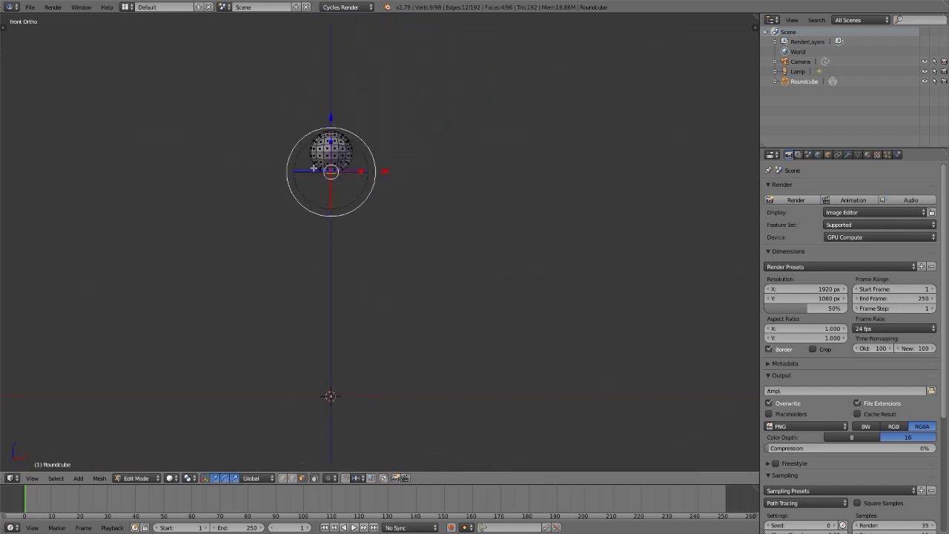
key("e")
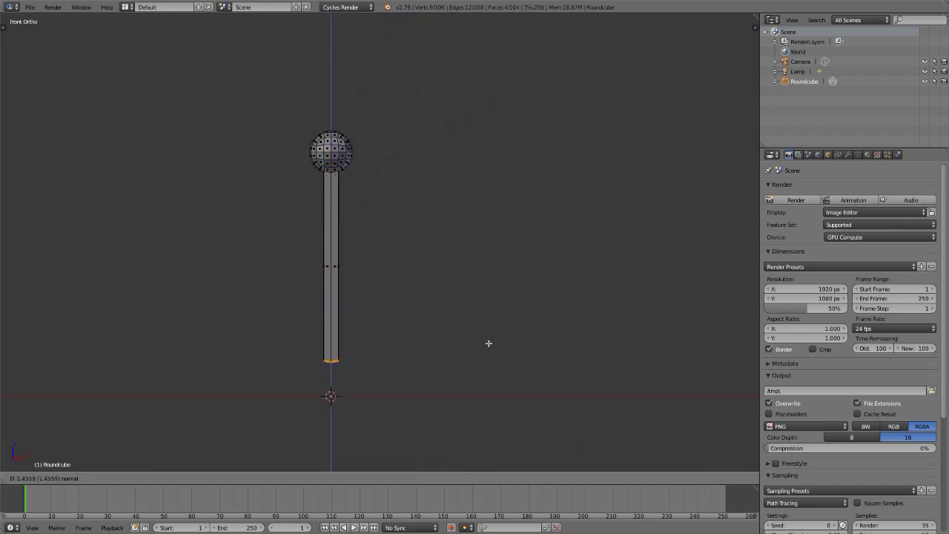
left_click(488, 367)
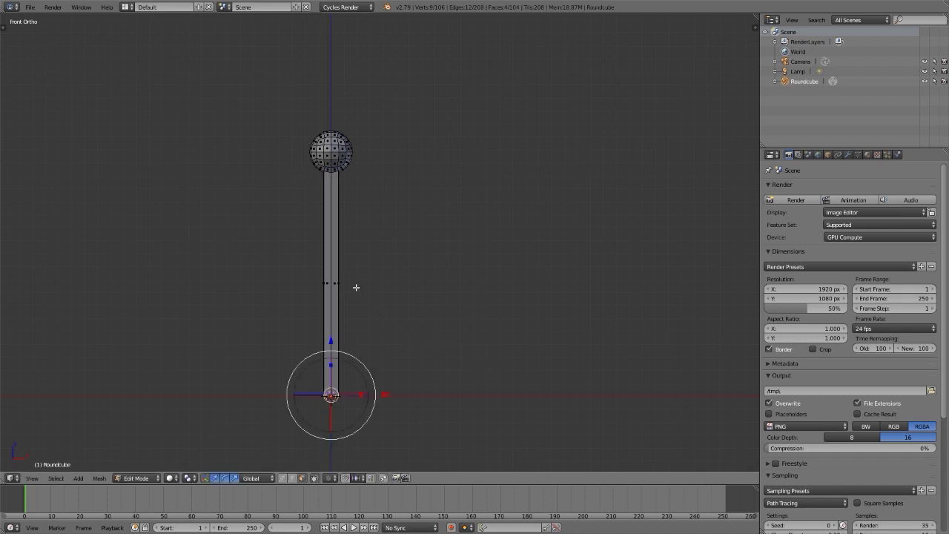
Add many evenly spaced edge loops along the stalk
key("ctrl+r")
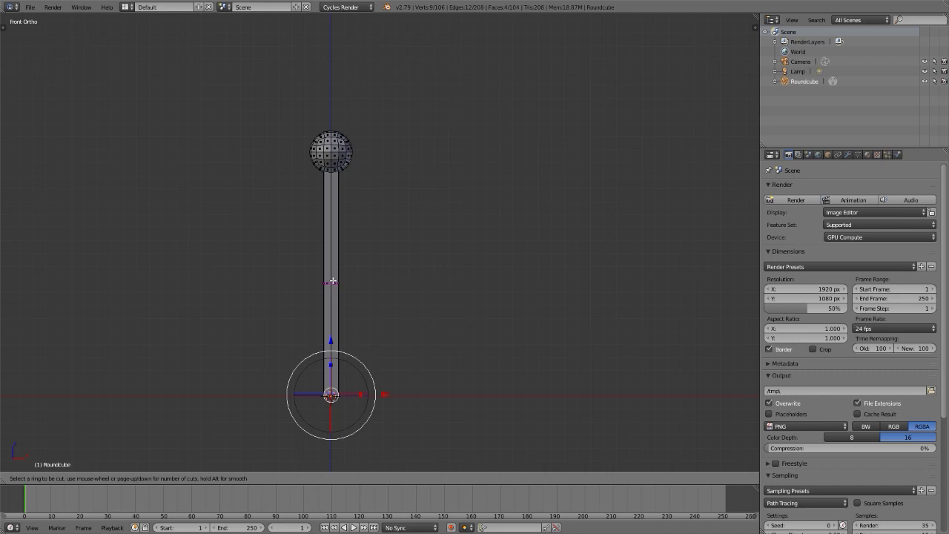
scroll(333, 282, "up", 11)
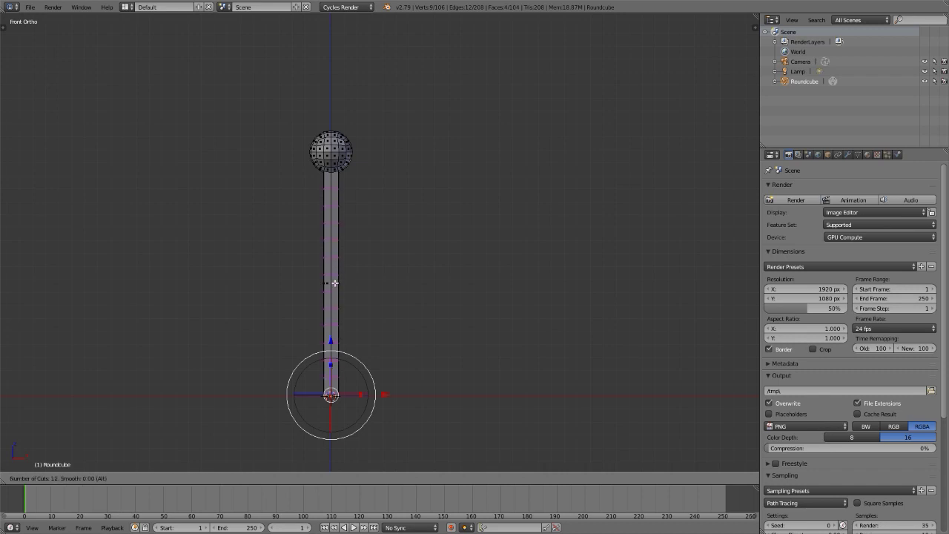
left_click(334, 282)
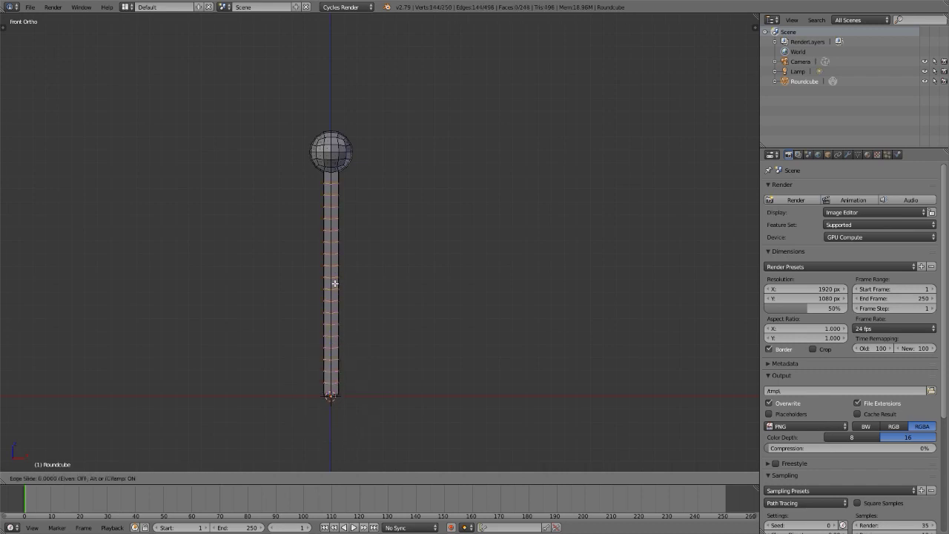
left_click(335, 282)
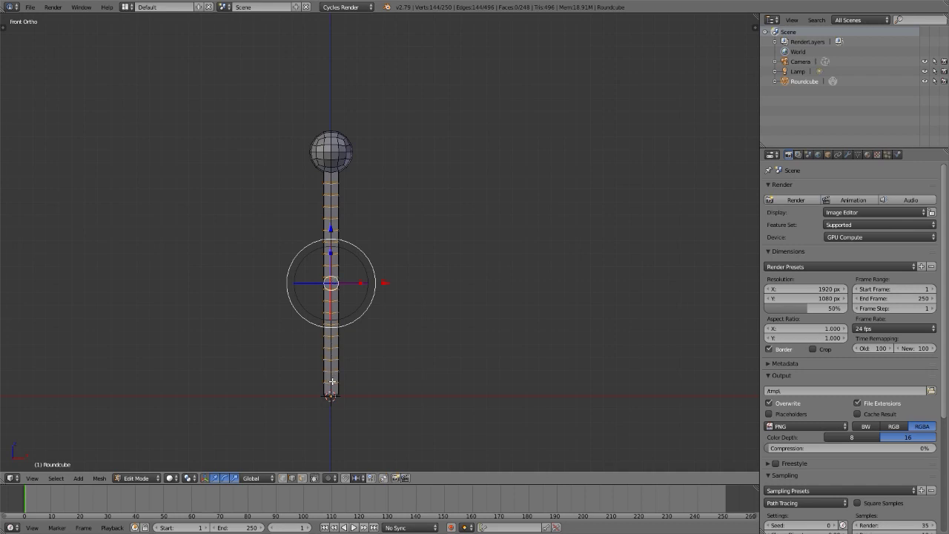
Select the vertices at the stalk's bottom centre and view them from the right side
key("a")
middle_click_drag(332, 383, 327, 408)
scroll(329, 409, "up", 8)
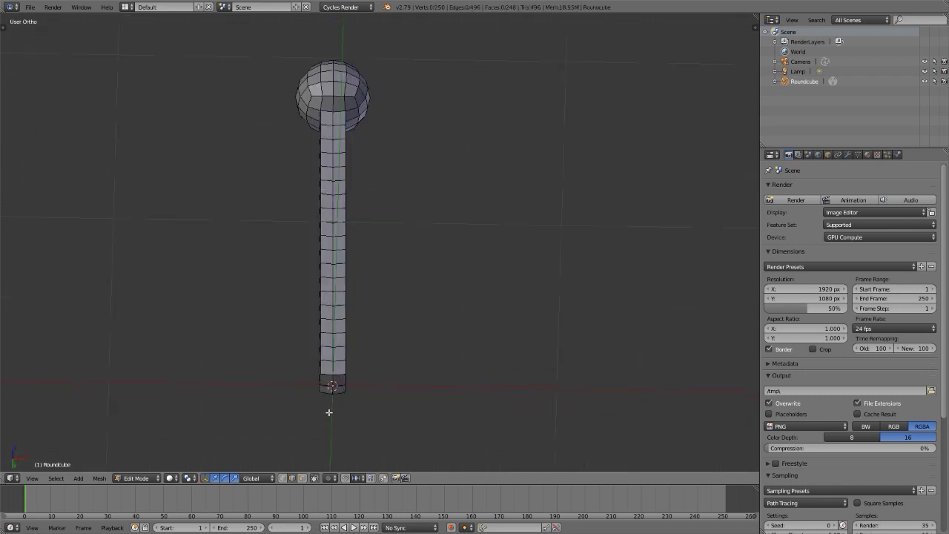
right_click(338, 344)
middle_click_drag(338, 344, 332, 349)
scroll(327, 346, "up", 5)
key("ctrl+space")
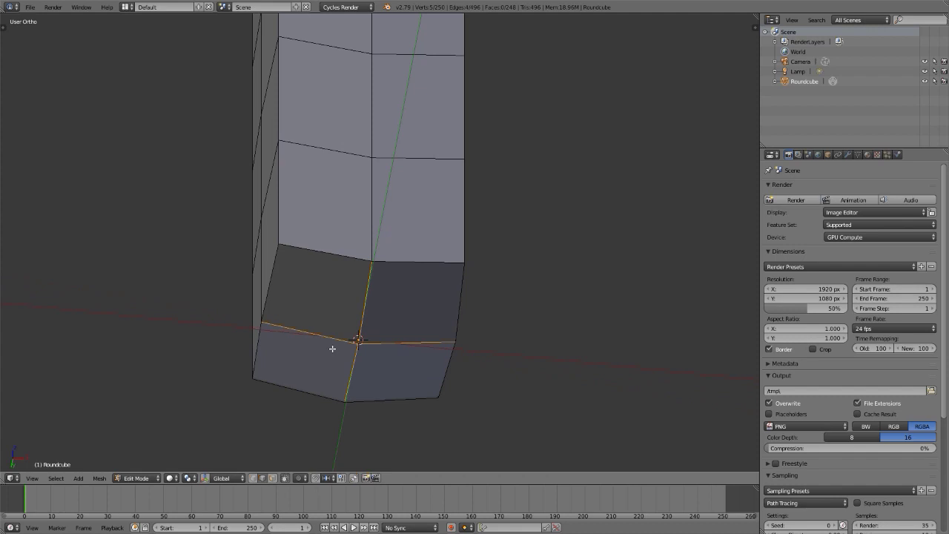
key("KP_3")
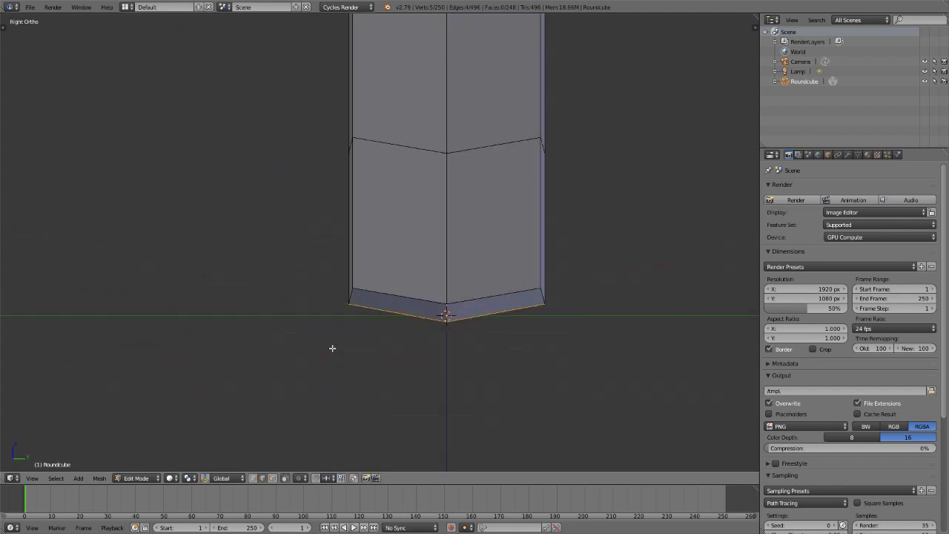
scroll(332, 348, "down", 8)
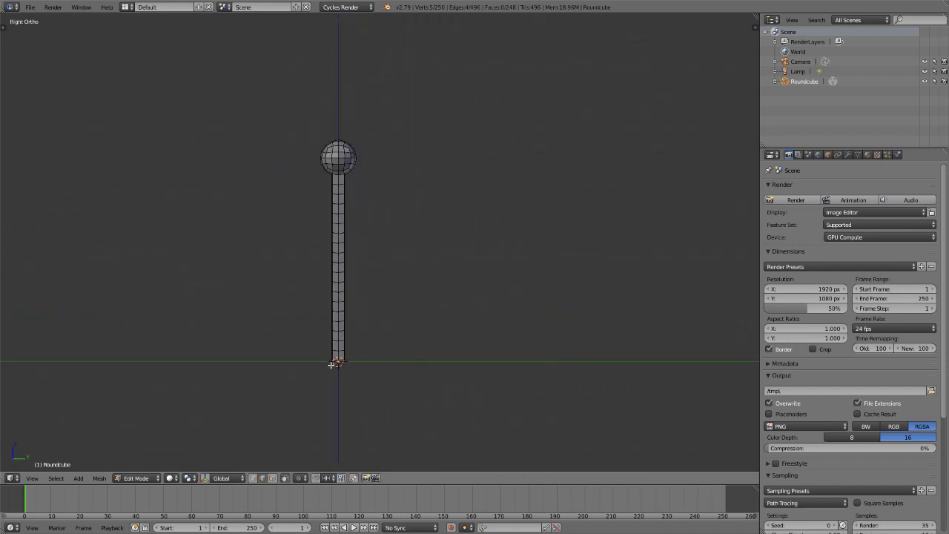
scroll(324, 369, "up", 2, "ctrl")
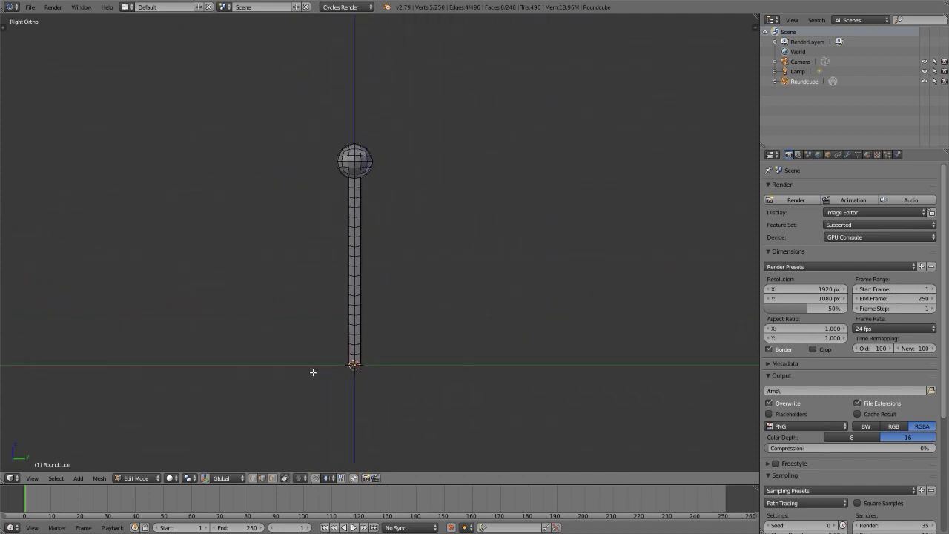
left_click(295, 480)
Enable proportional editing and try a horizontal scale of the base, then cancel it
left_click(306, 457)
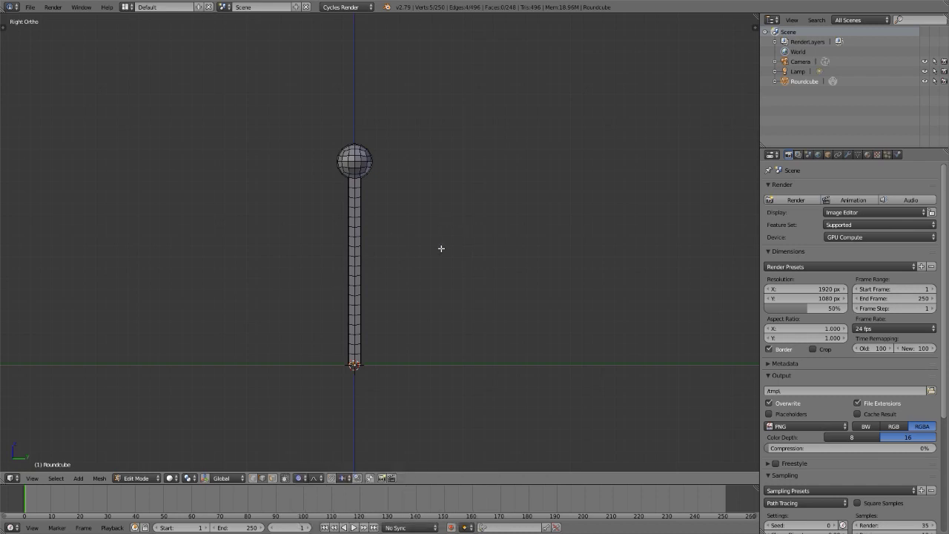
key("s")
key("shift+y")
scroll(479, 249, "down", 6)
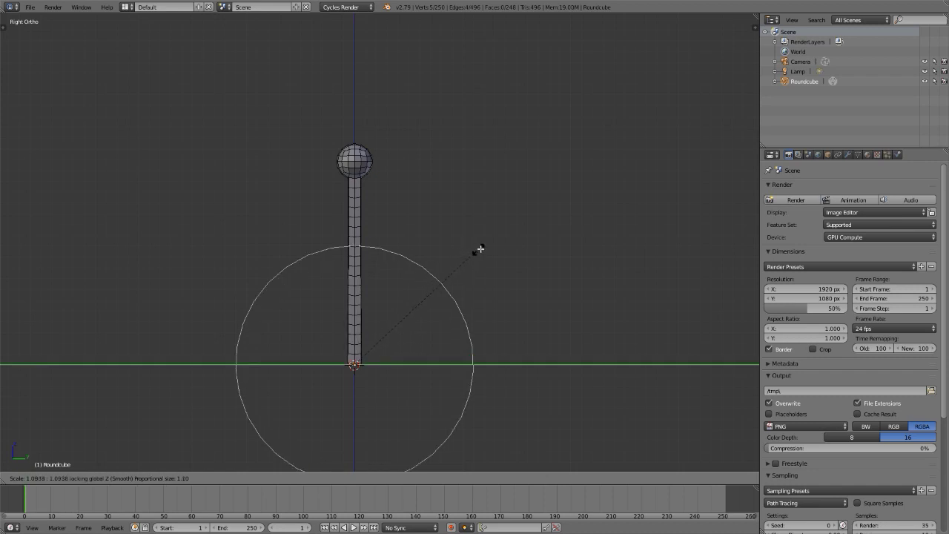
scroll(508, 241, "up", 1)
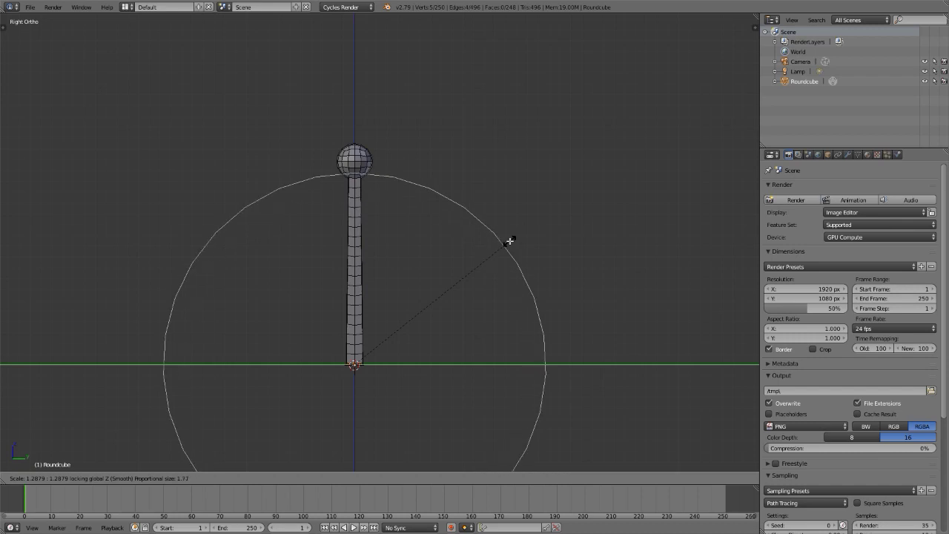
mouse_move(589, 222)
mouse_move(37, 168)
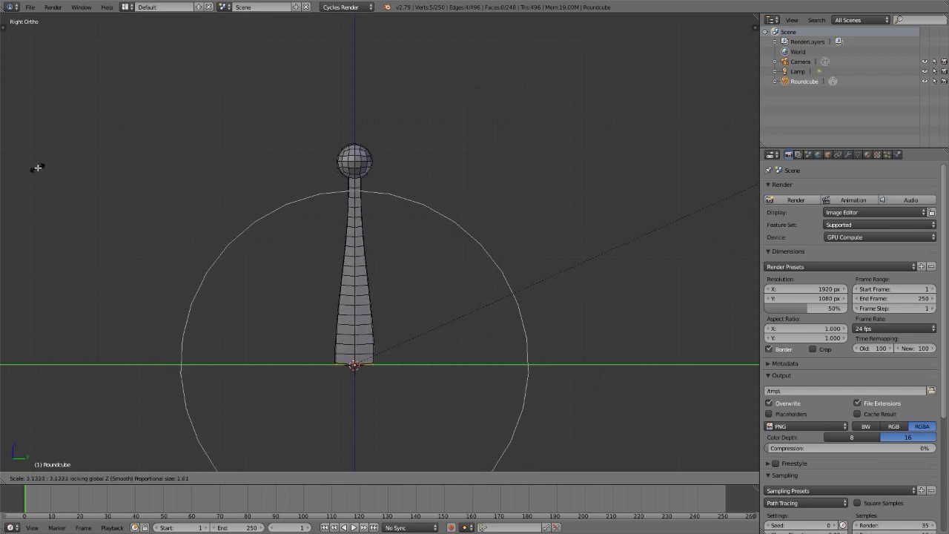
right_click(86, 159)
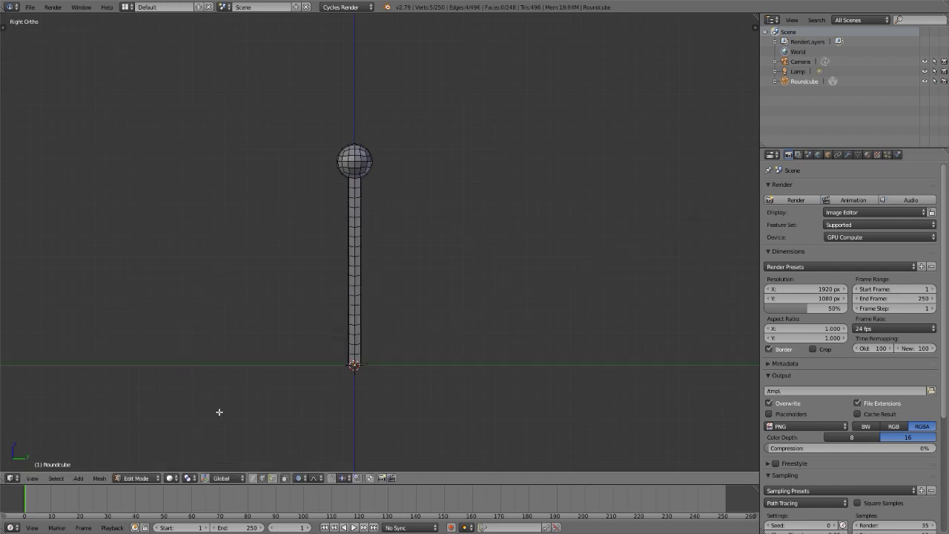
With Sharp falloff, scale the base outward excluding Z into a flared cone, then exit Edit Mode
left_click(316, 478)
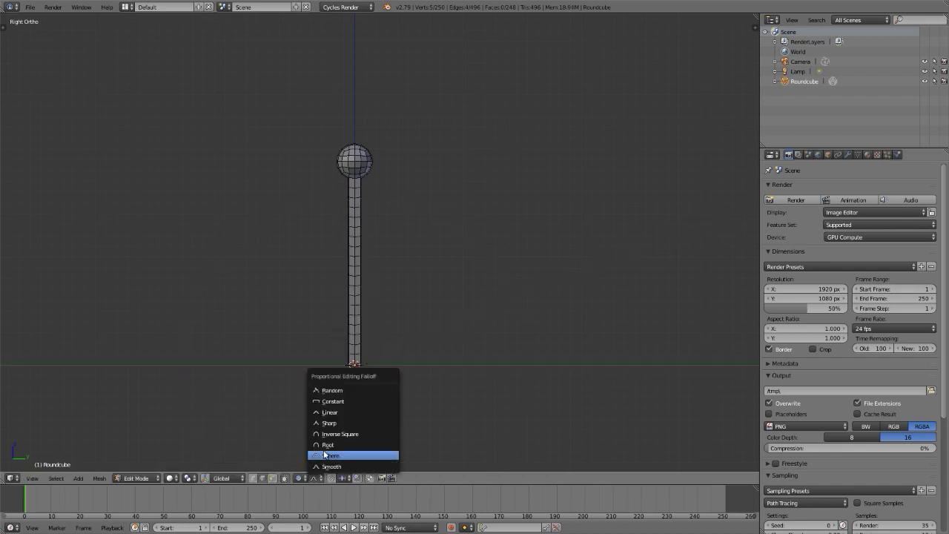
left_click(332, 423)
key("s")
key("shift+z")
scroll(74, 288, "down", 1)
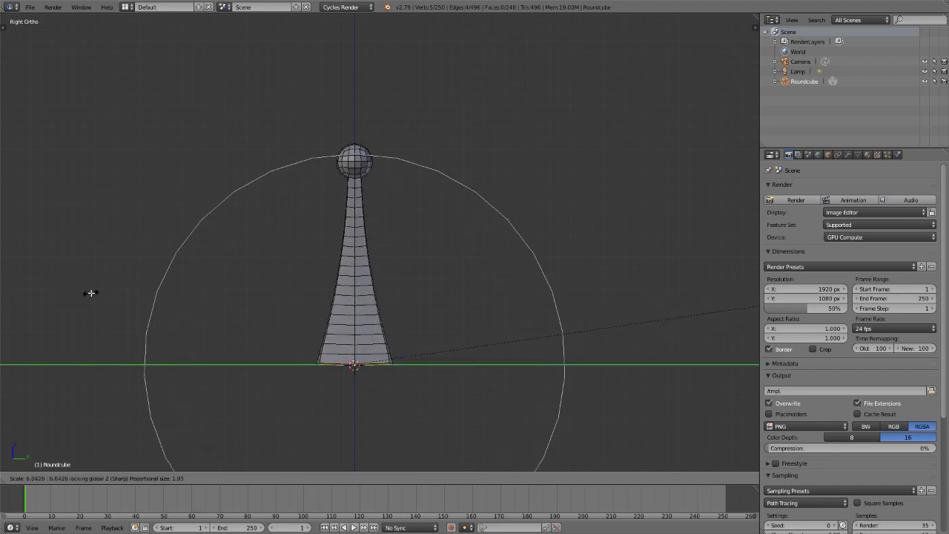
left_click(27, 309)
key("Tab")
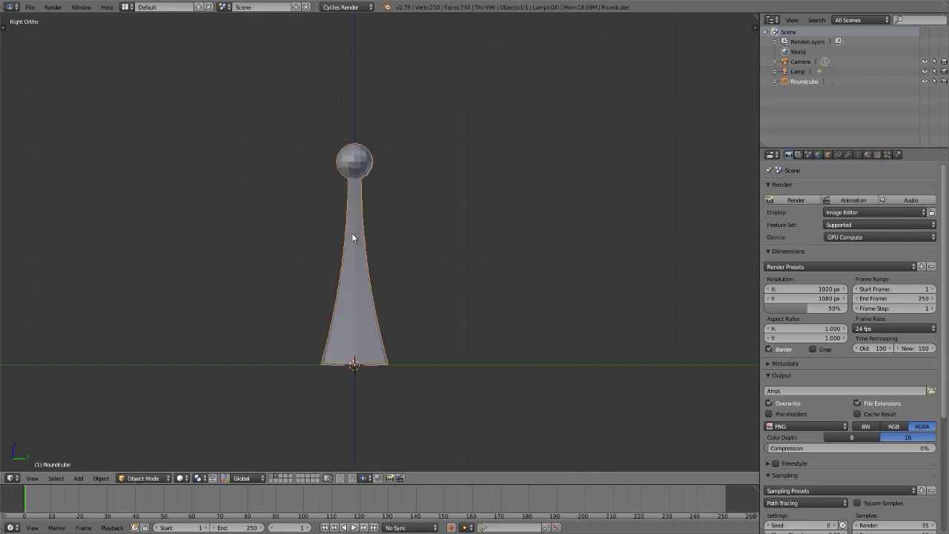
middle_click_drag(353, 238, 375, 261)
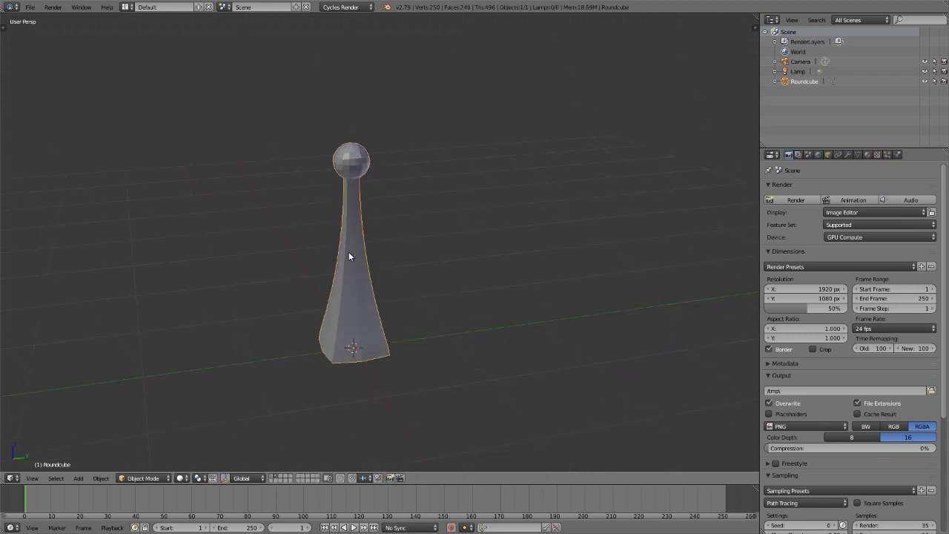
scroll(349, 257, "up", 2)
middle_click_drag(349, 258, 454, 267)
middle_click_drag(445, 215, 532, 193)
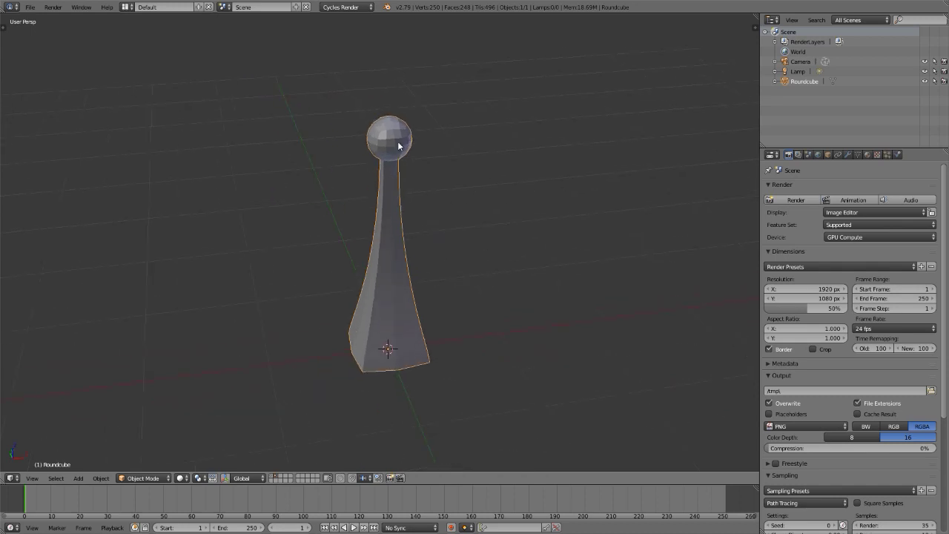
scroll(386, 148, "up", 3)
scroll(378, 133, "down", 3)
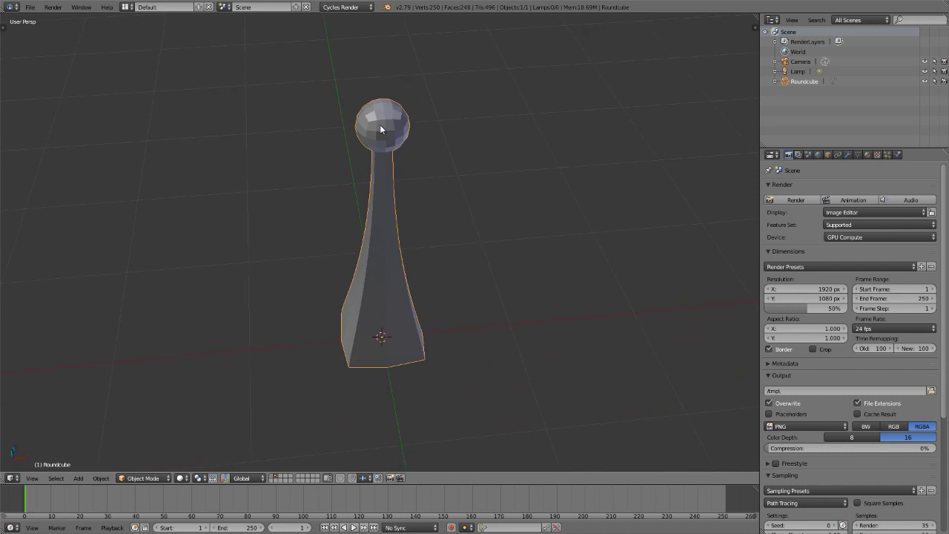
key("shift+a")
mouse_move(380, 125)
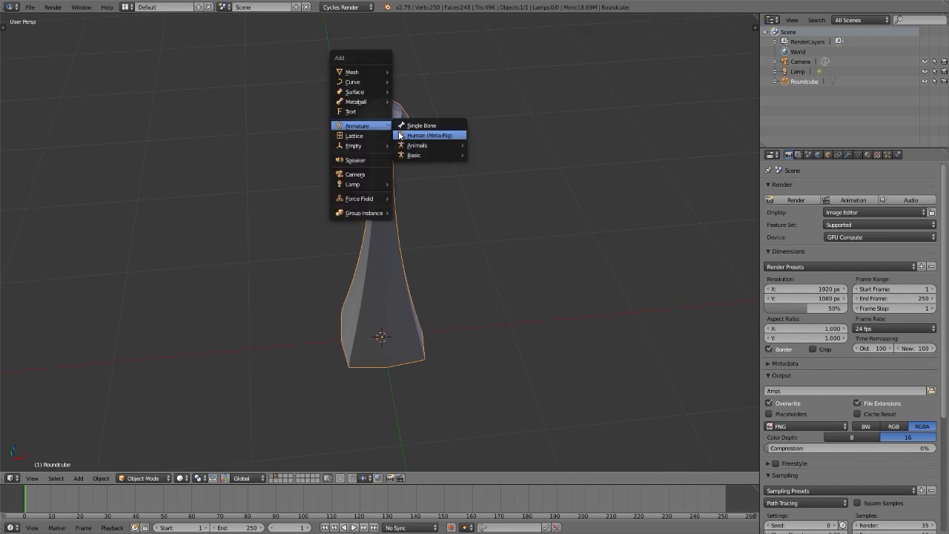
mouse_move(415, 156)
left_click(513, 168)
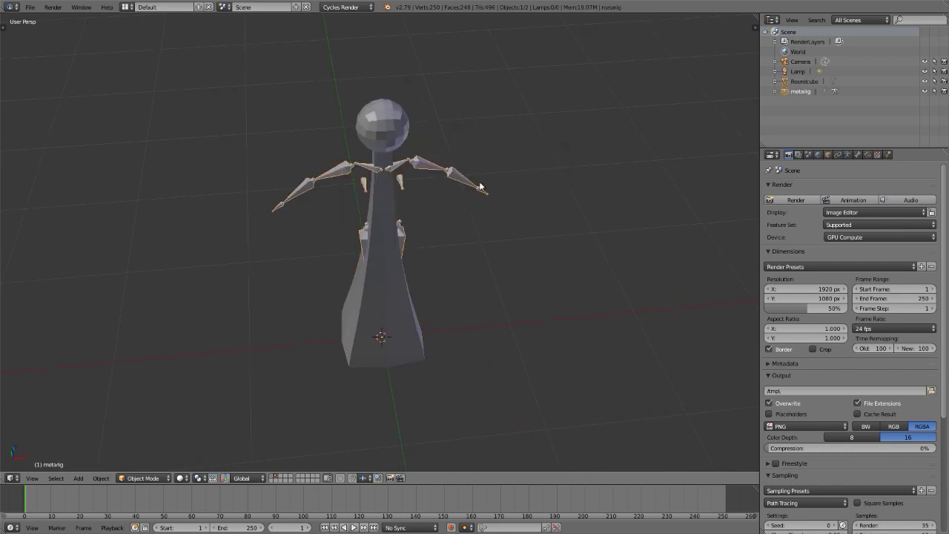
middle_click_drag(469, 188, 454, 108)
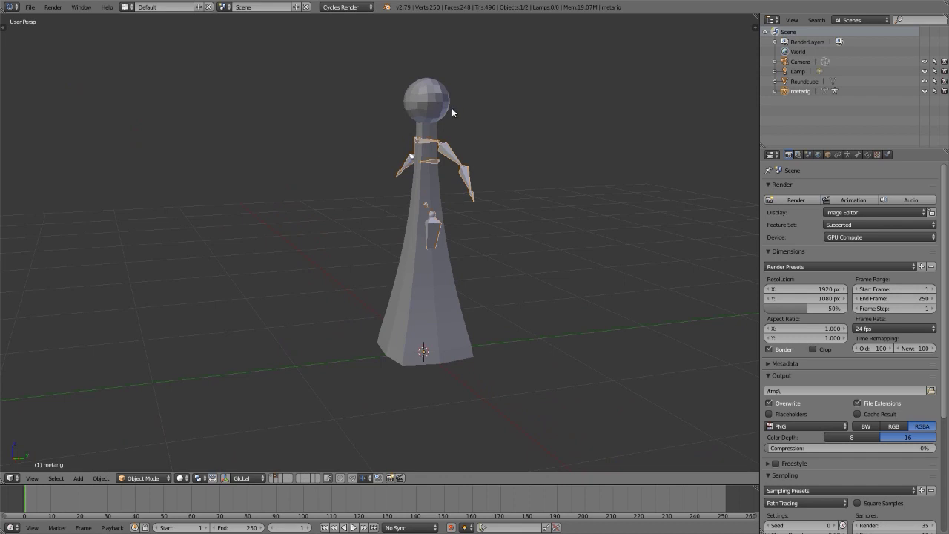
key("x")
left_click(452, 110)
right_click(442, 109)
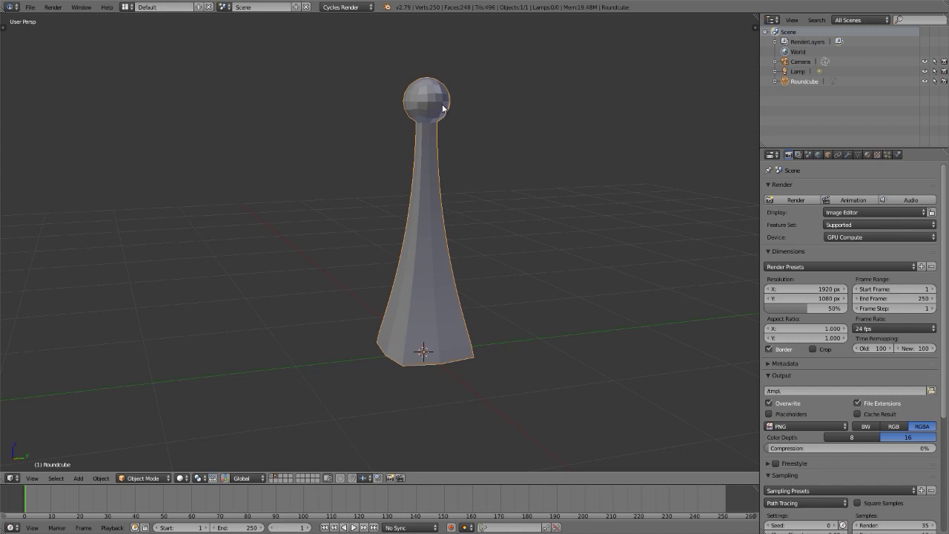
middle_click_drag(409, 329, 557, 220)
middle_click_drag(425, 229, 431, 172)
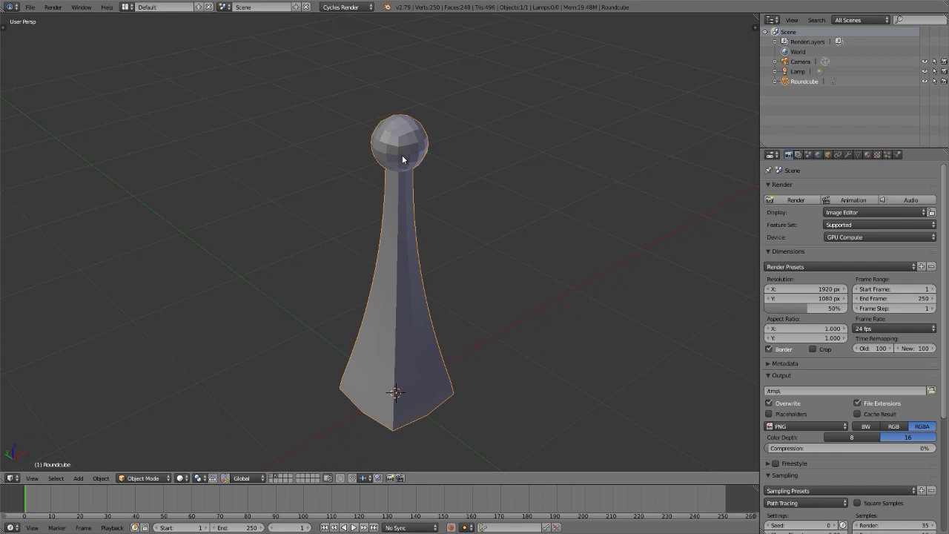
mouse_move(403, 159)
middle_mouse_down()
mouse_move(418, 146)
mouse_move(408, 147)
middle_mouse_up()
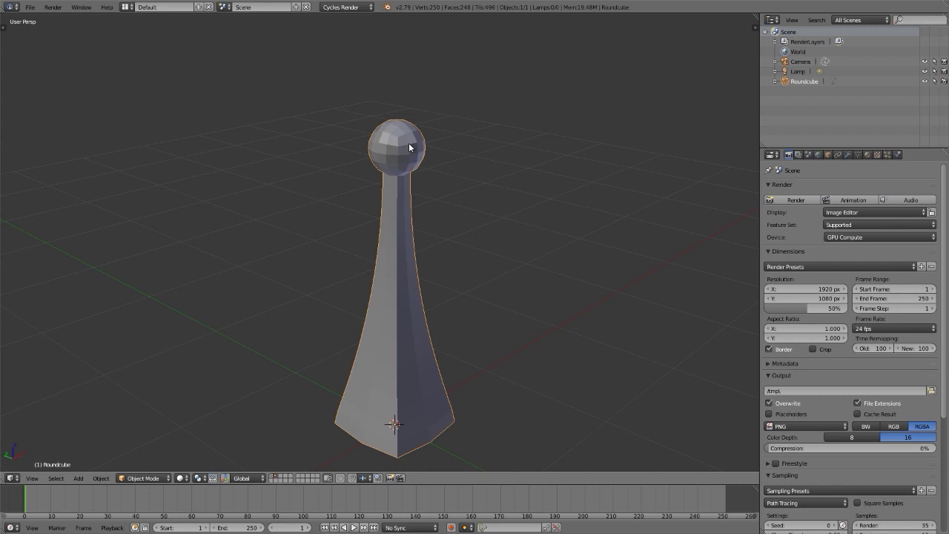
scroll(401, 159, "down", 2)
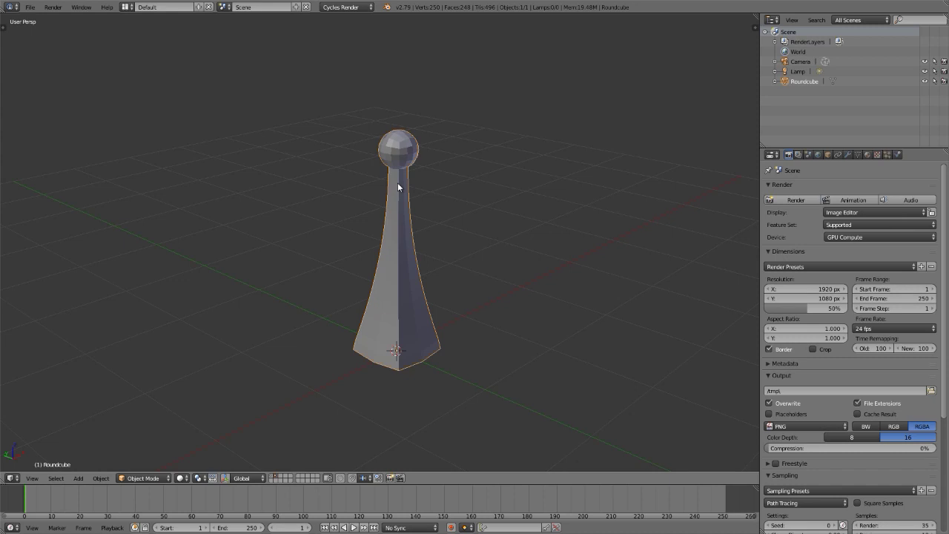
middle_click_drag(395, 186, 392, 184)
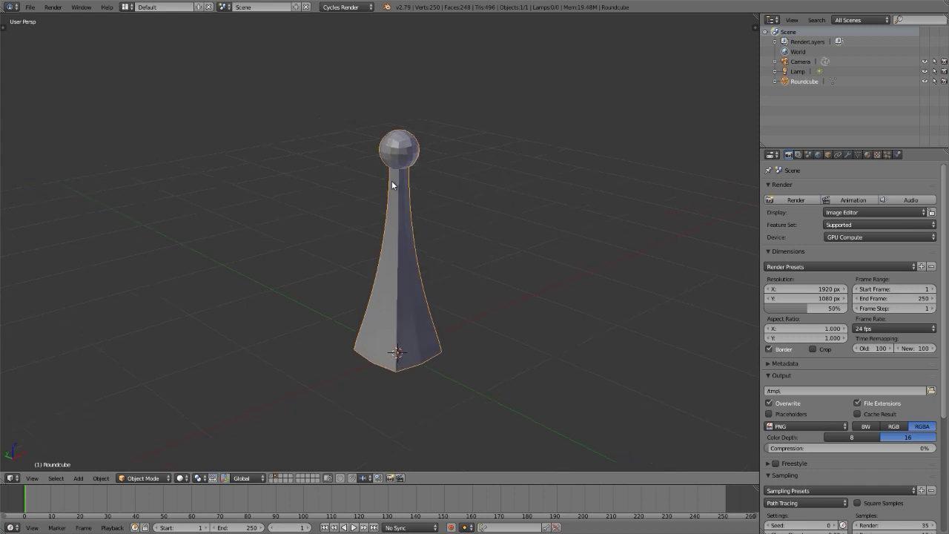
left_click(31, 7)
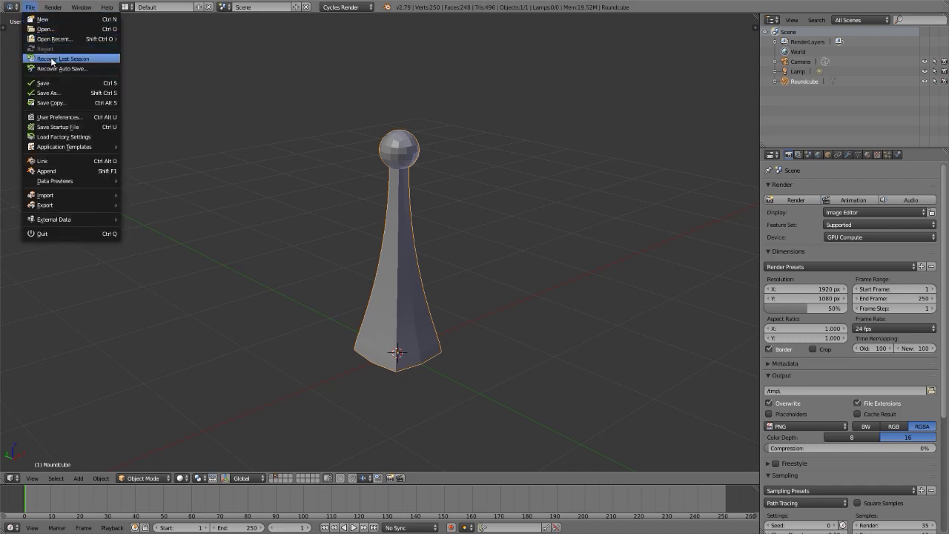
Load the finished Hair Stick scene from recent files and preview it in rendered view
mouse_move(58, 39)
left_click(151, 37)
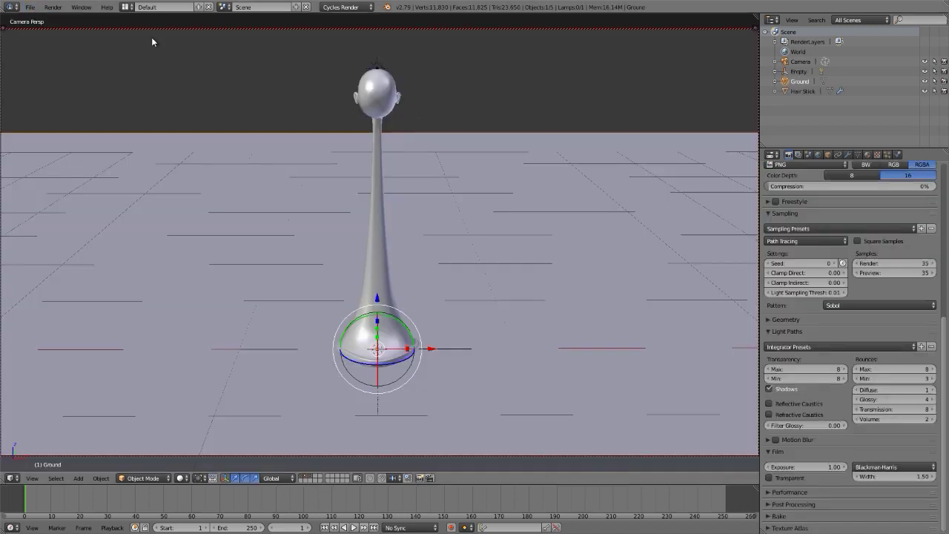
key("shift+z")
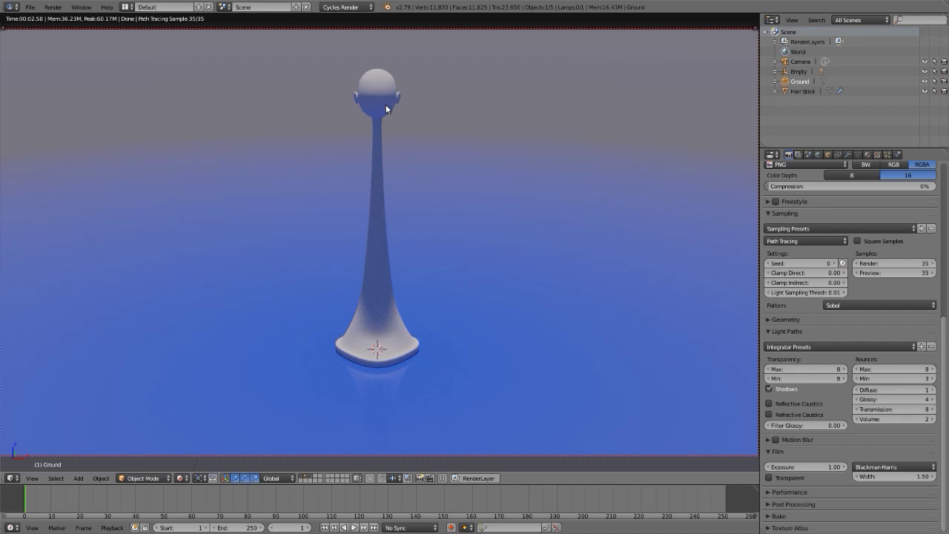
Set the Cycles hair primitive to Curve Segments under the Geometry render settings
left_click(799, 332)
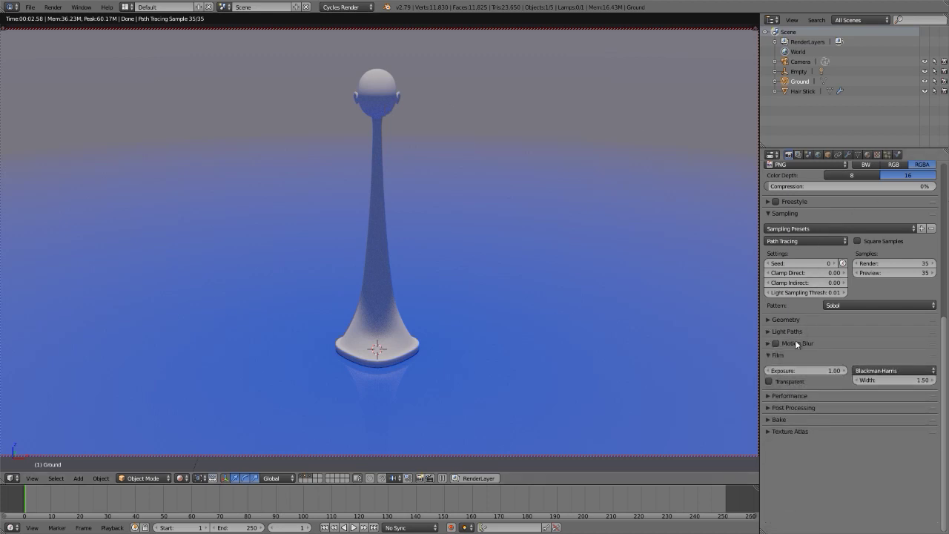
left_click(787, 354)
left_click(789, 212)
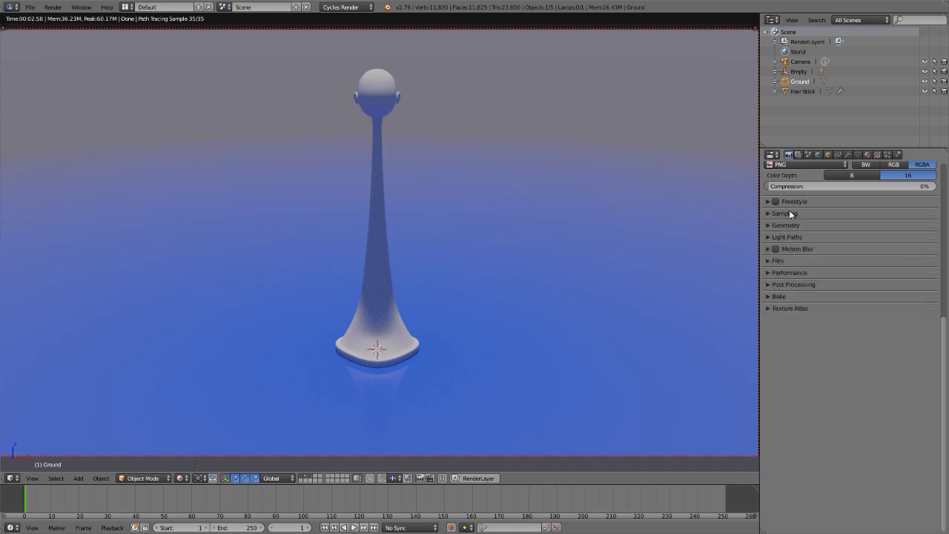
scroll(789, 210, "up", 3)
left_click(787, 197)
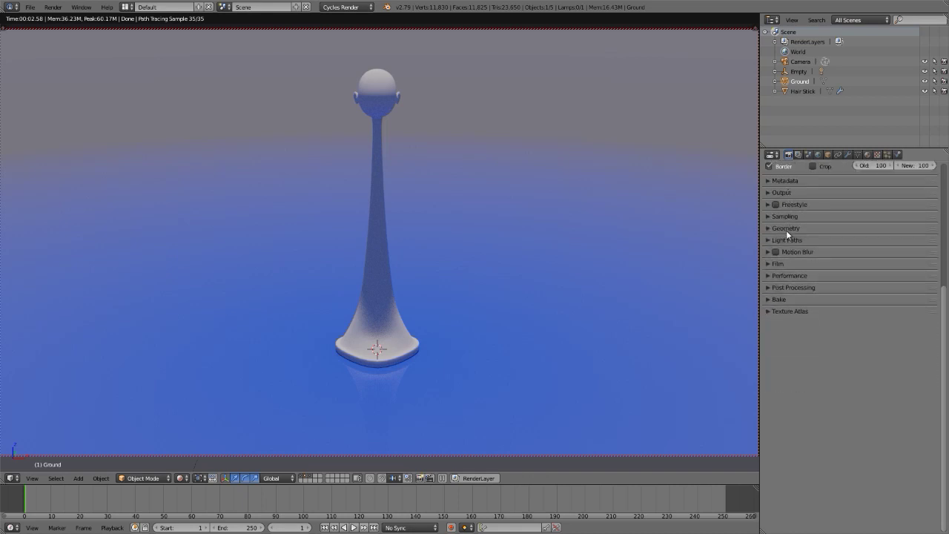
left_click(786, 227)
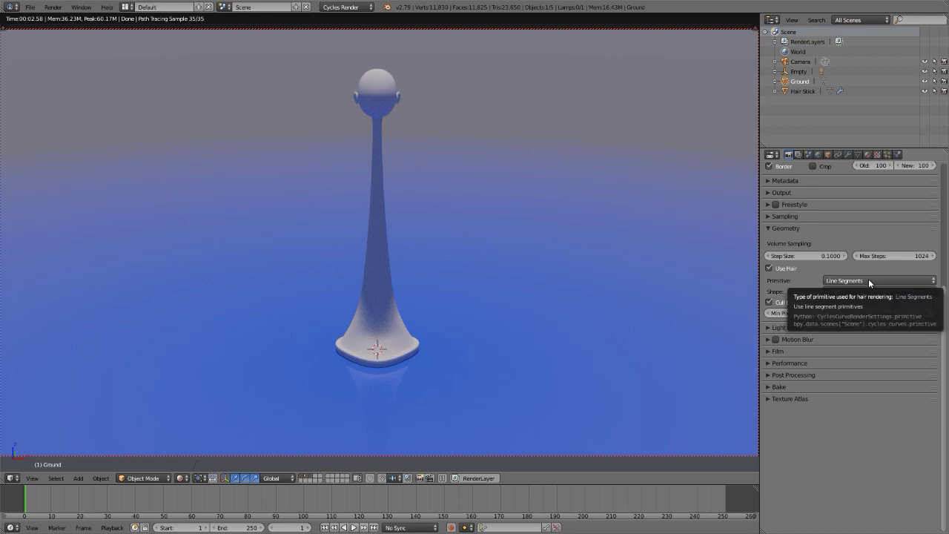
left_click(868, 281)
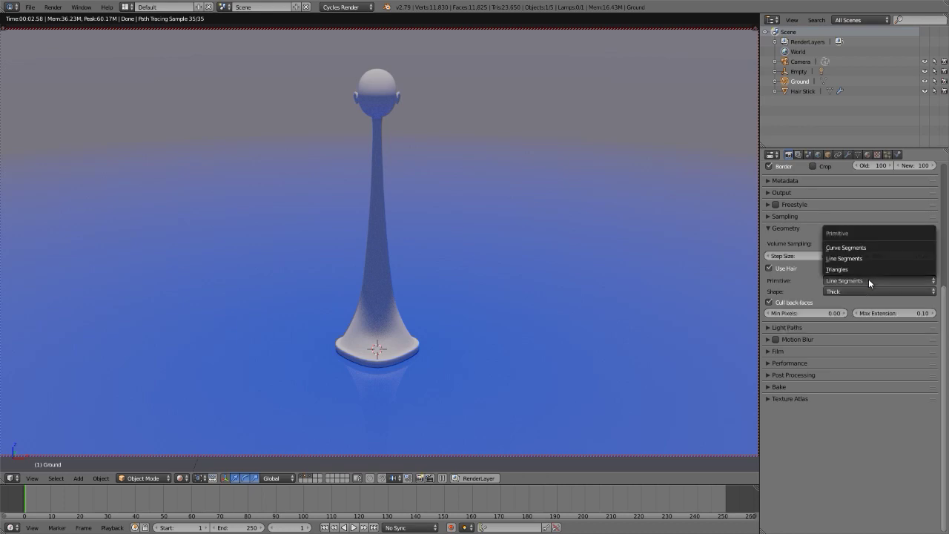
left_click(838, 245)
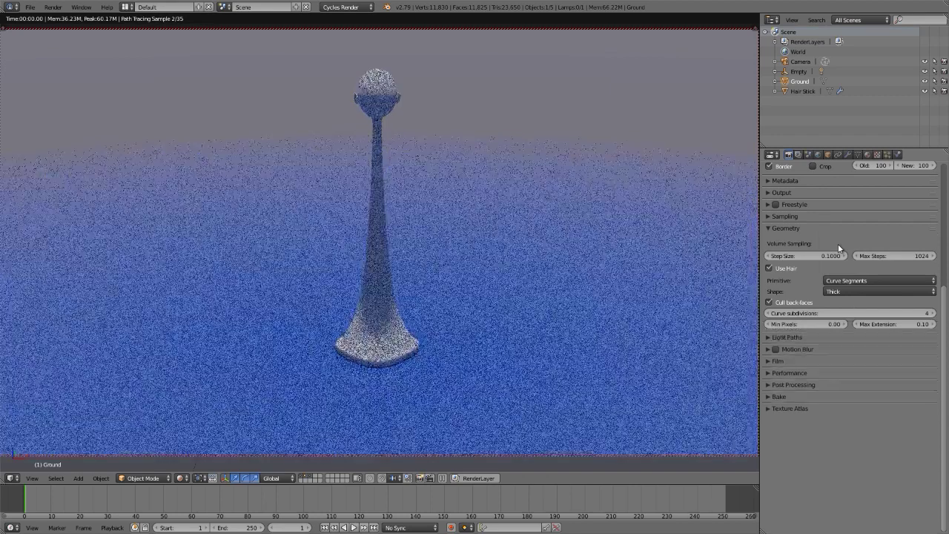
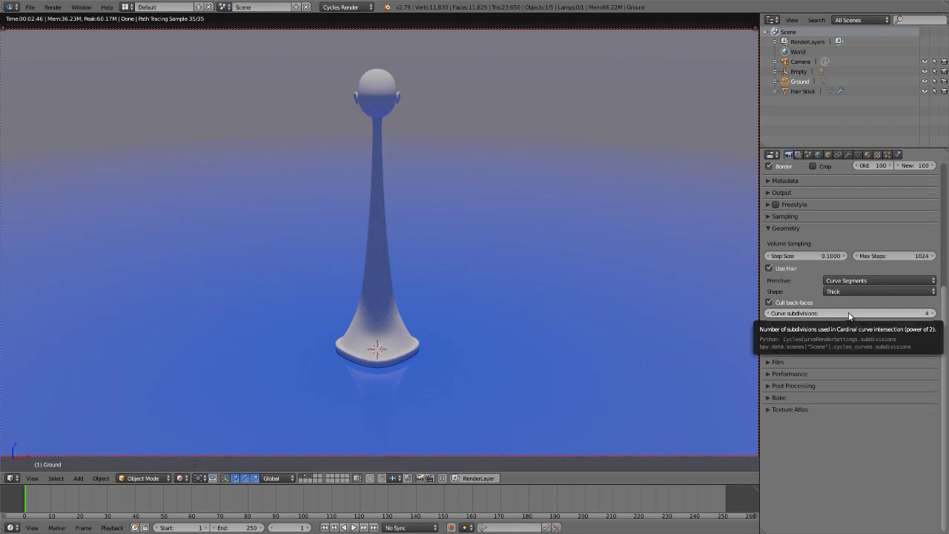
Switch the viewport to solid shading and isolate the Hair Stick object
left_click(887, 155)
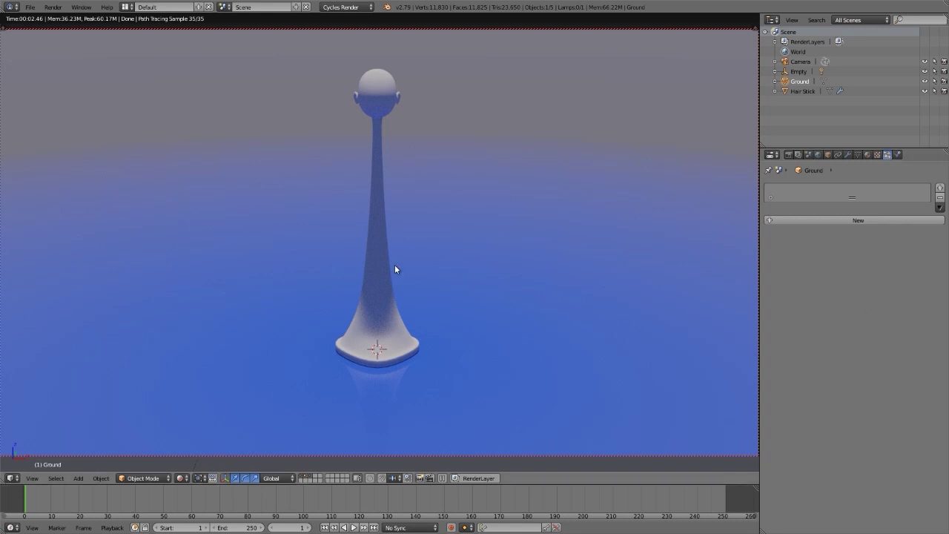
key("shift+z")
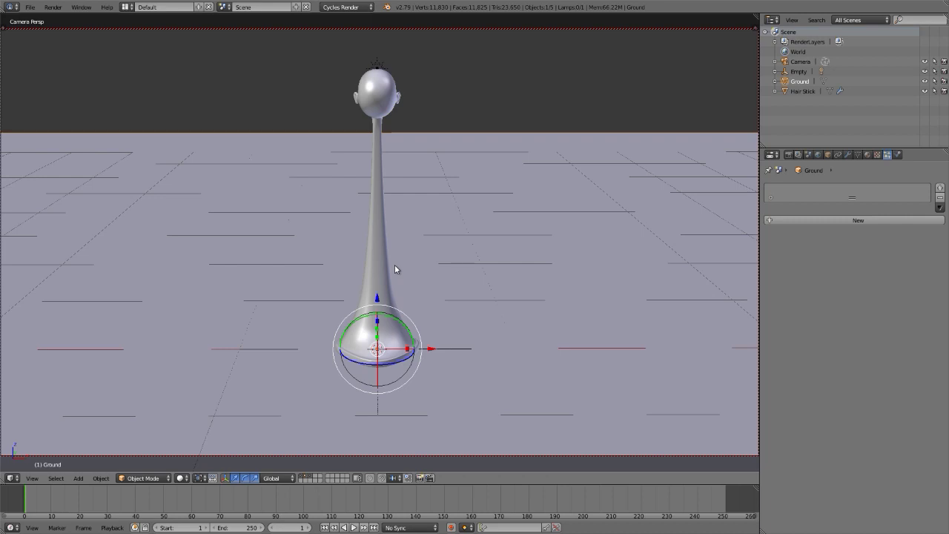
right_click(373, 97)
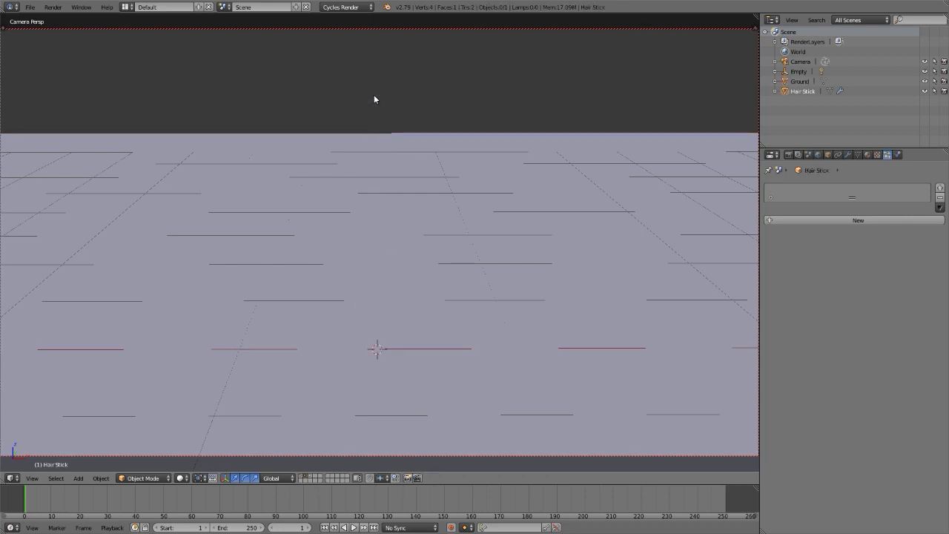
key("shift+h")
Orbit and zoom around the head to inspect its front, back and three-quarter ear view
middle_click_drag(374, 98, 447, 102)
middle_click_drag(383, 103, 415, 212)
scroll(406, 183, "up", 5)
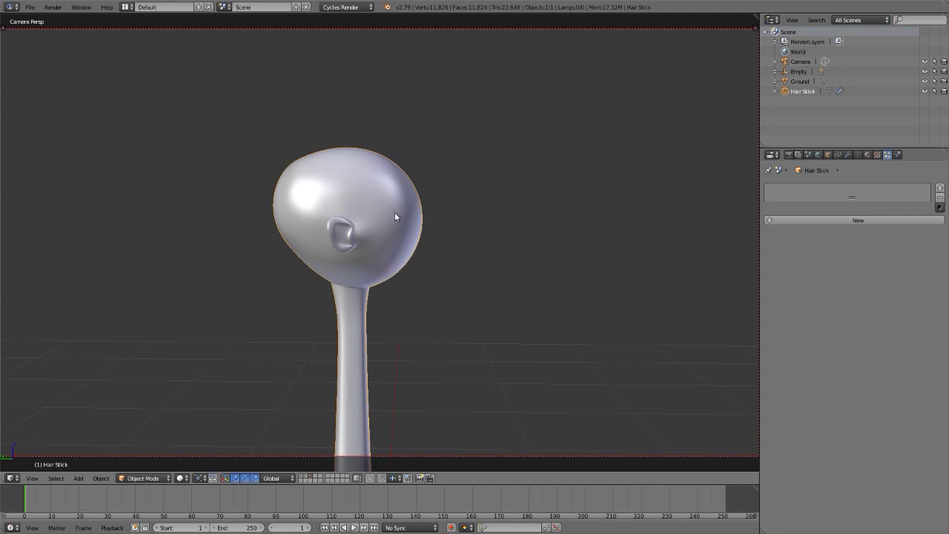
scroll(346, 242, "up", 4)
middle_click_drag(345, 242, 200, 250)
scroll(200, 250, "down", 4)
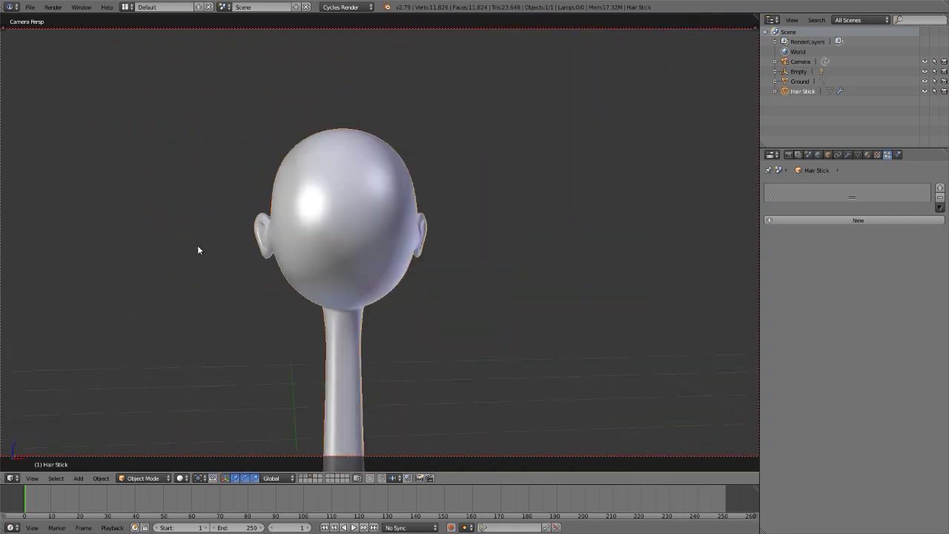
scroll(202, 249, "down", 1)
middle_click_drag(445, 222, 261, 235)
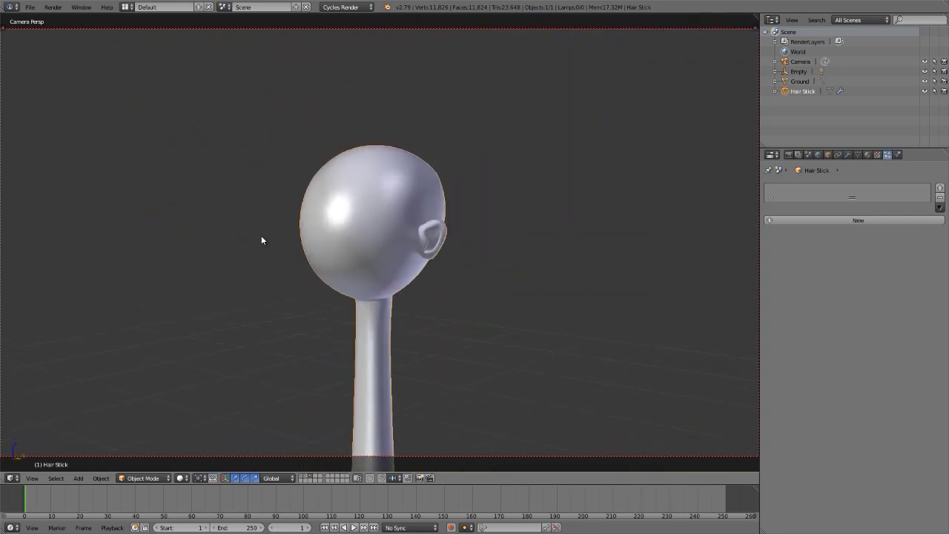
scroll(360, 208, "down", 2)
scroll(360, 208, "up", 2)
Show the Subsurf modifier on the edit cage and set viewport and render levels to 1
key("Tab")
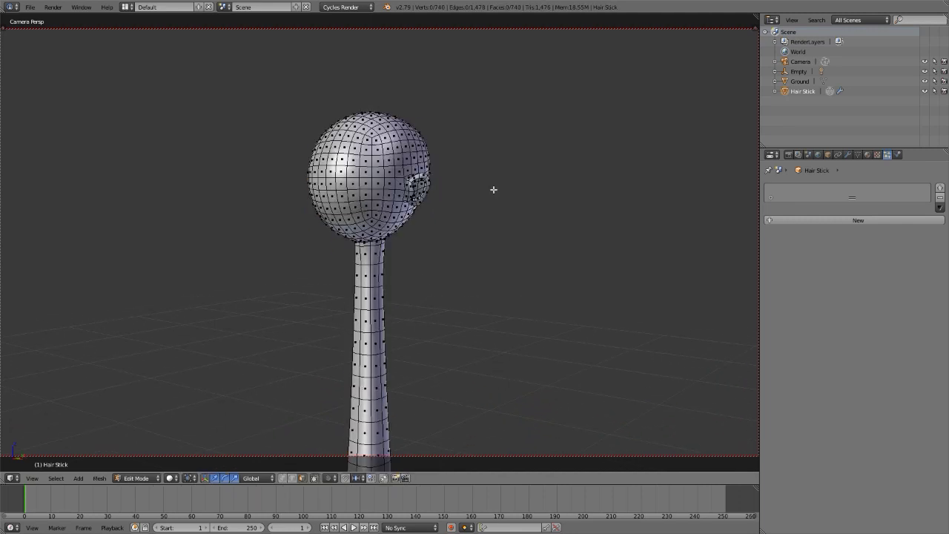
left_click(847, 155)
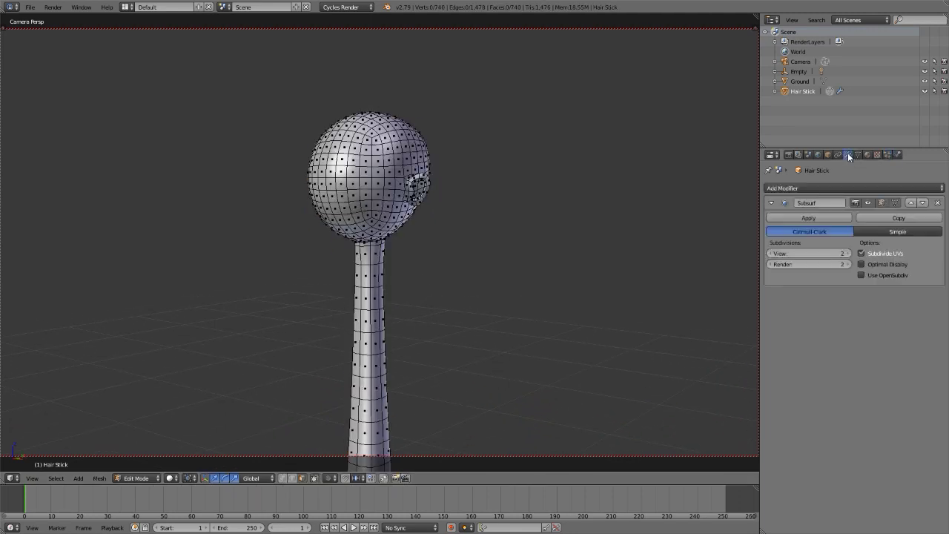
left_click(868, 203)
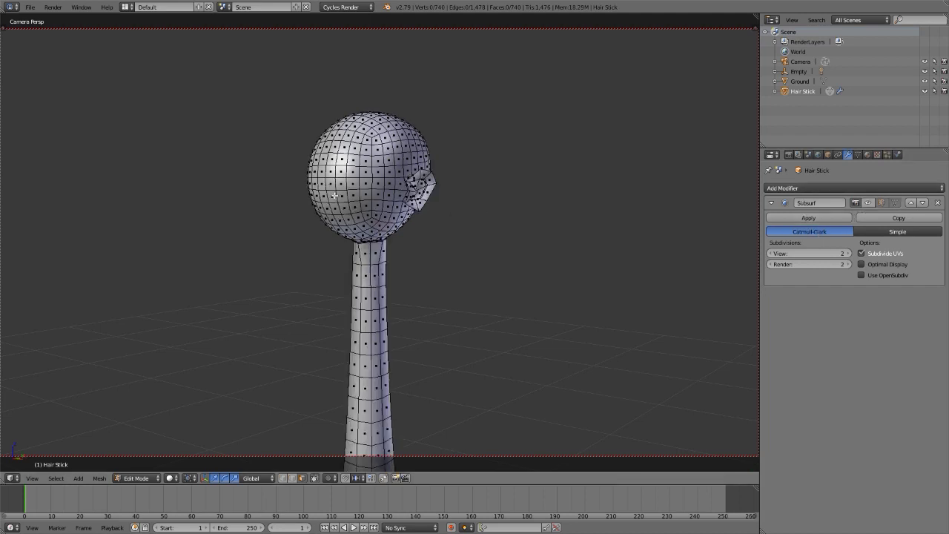
key("Tab")
middle_click_drag(351, 176, 331, 175)
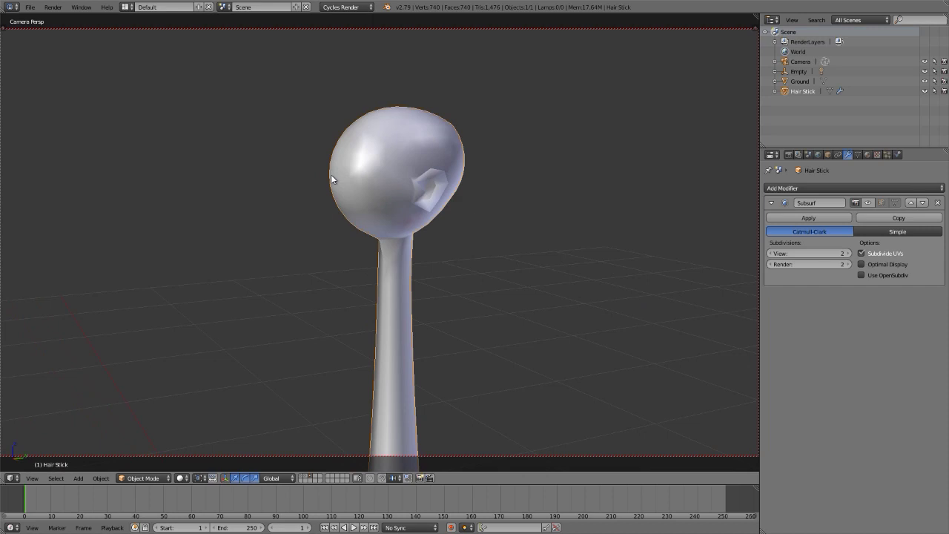
key("Tab")
key("Tab")
left_click(869, 203)
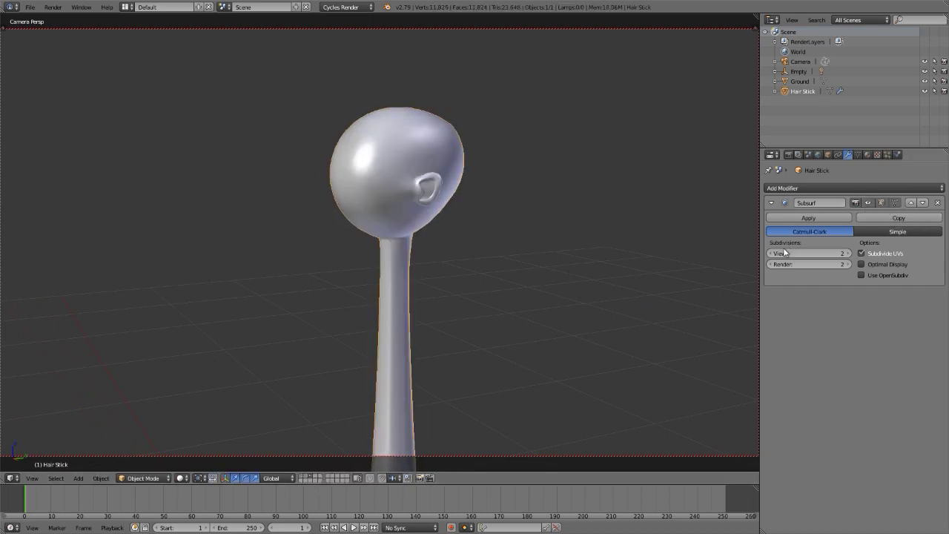
left_click(771, 254)
left_click(771, 264)
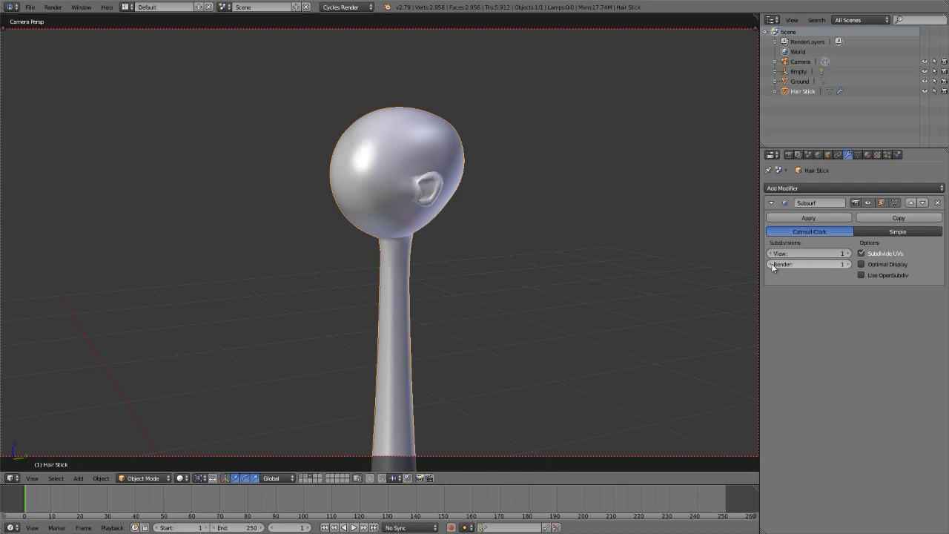
Apply the Subsurf modifier and inspect the denser mesh in Edit Mode
left_click(817, 221)
key("Tab")
middle_click_drag(431, 196, 406, 167)
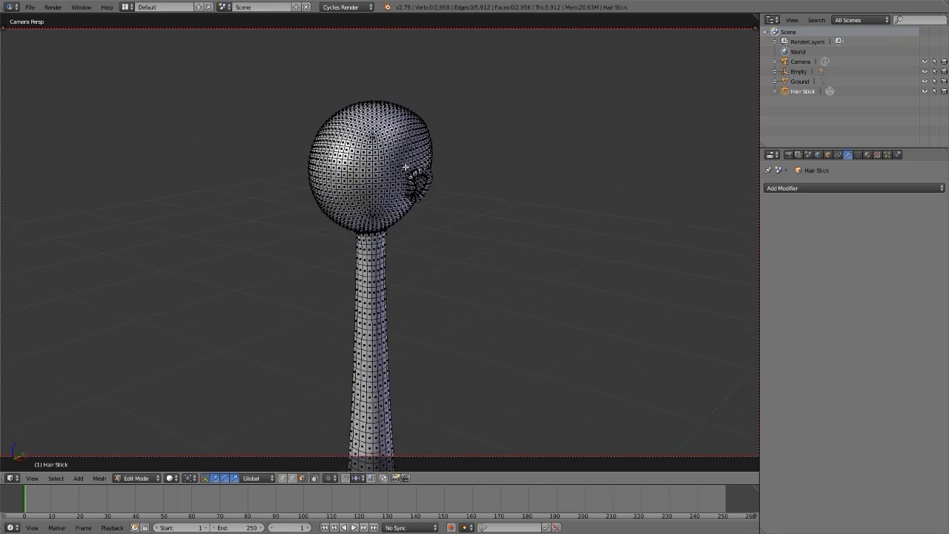
scroll(357, 146, "down", 3)
scroll(358, 147, "up", 5)
scroll(357, 147, "up", 2)
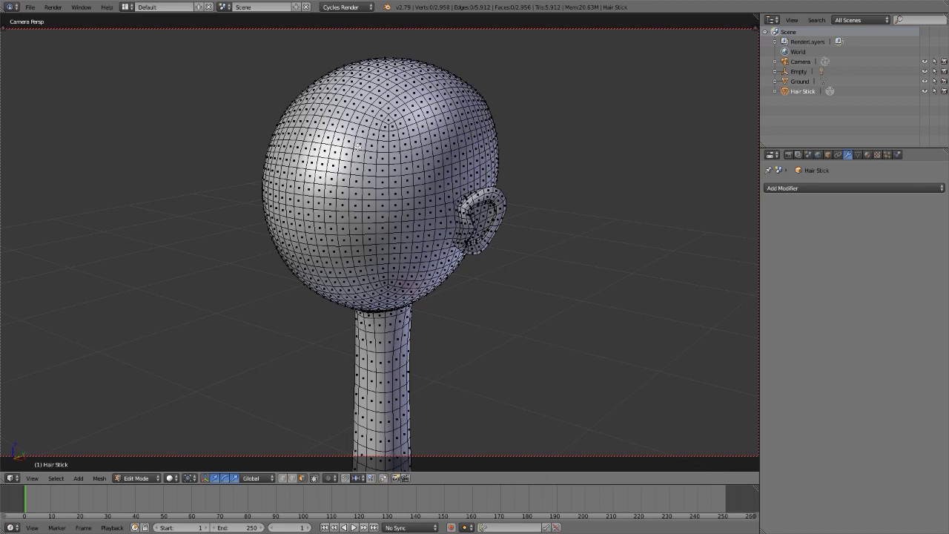
Undo the applied subdivision to restore the unapplied Subsurf modifier
key("Tab")
key("ctrl+z")
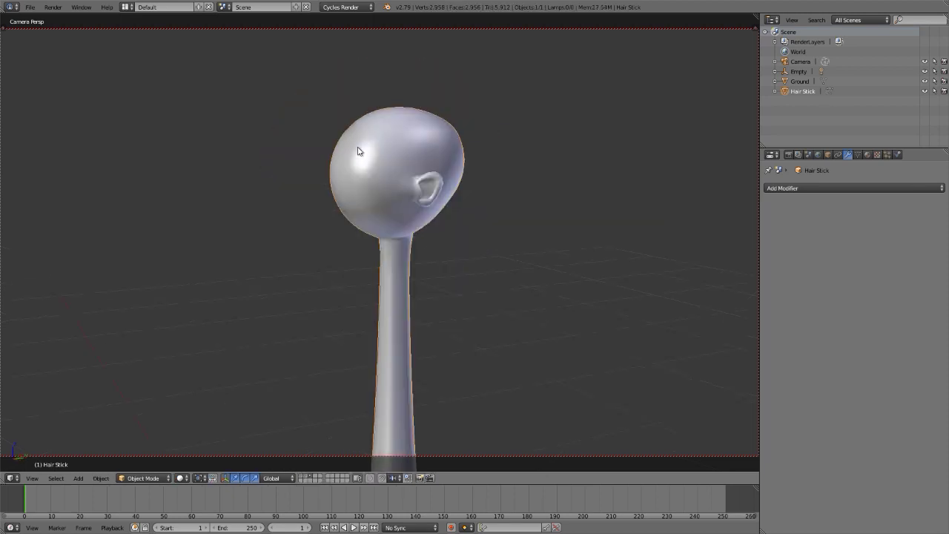
key("ctrl+1")
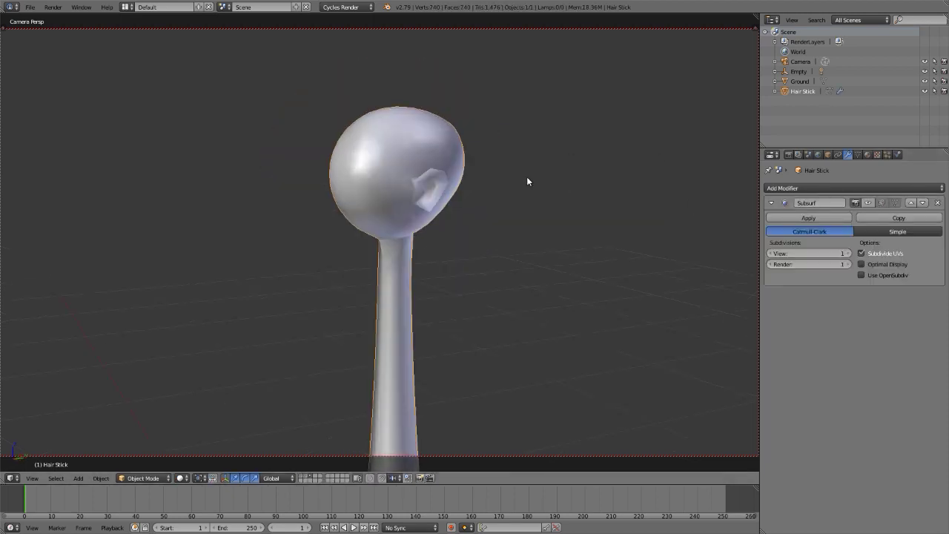
scroll(417, 186, "up", 5)
middle_click_drag(420, 191, 441, 184)
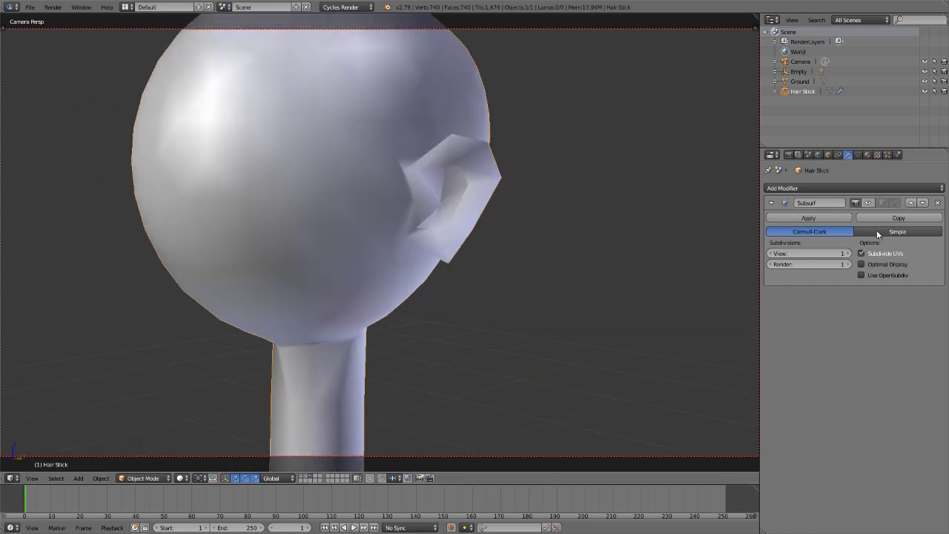
Delete the Subsurf modifier so the mesh keeps its 740 vertices
left_click(937, 202)
scroll(358, 278, "down", 5)
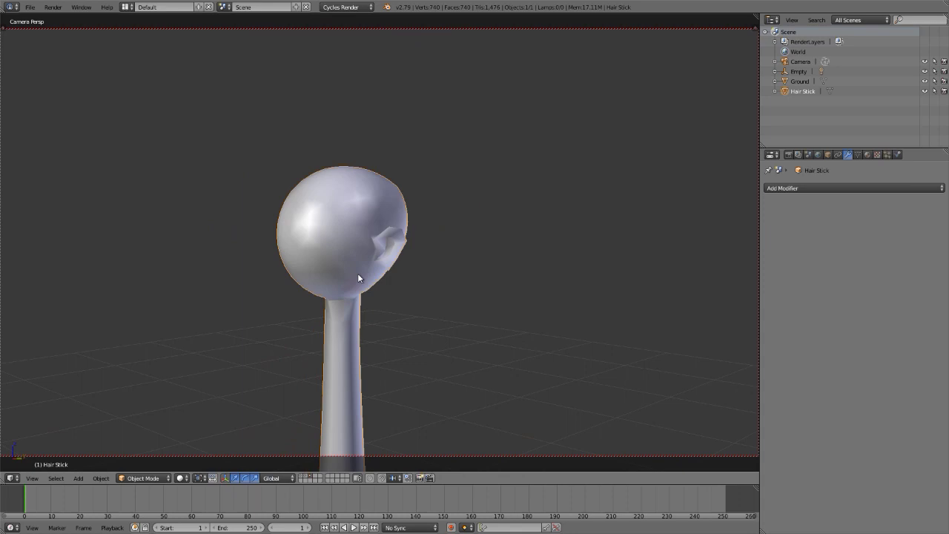
middle_click_drag(358, 278, 380, 238, "shift")
key("Tab")
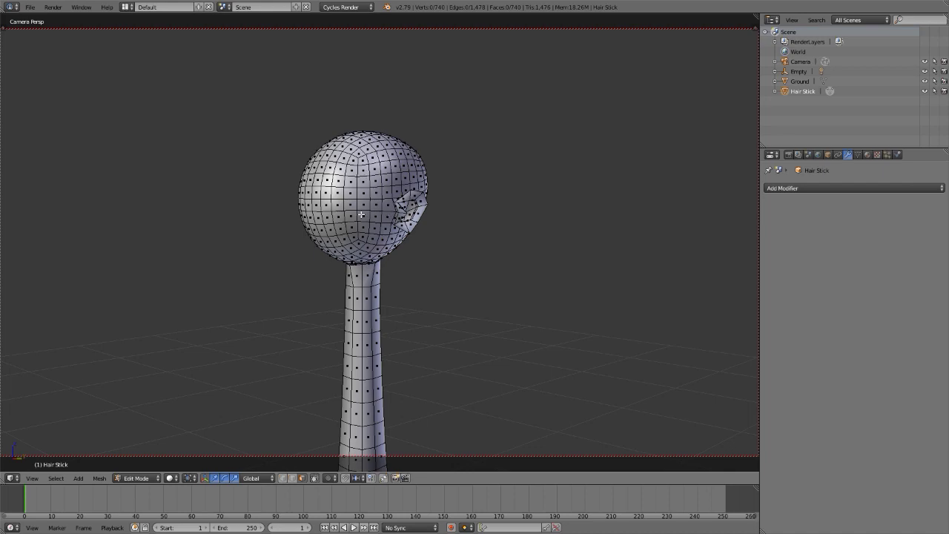
Select a face loop at the stick's base and grow it one ring up the stick
scroll(363, 179, "down", 5)
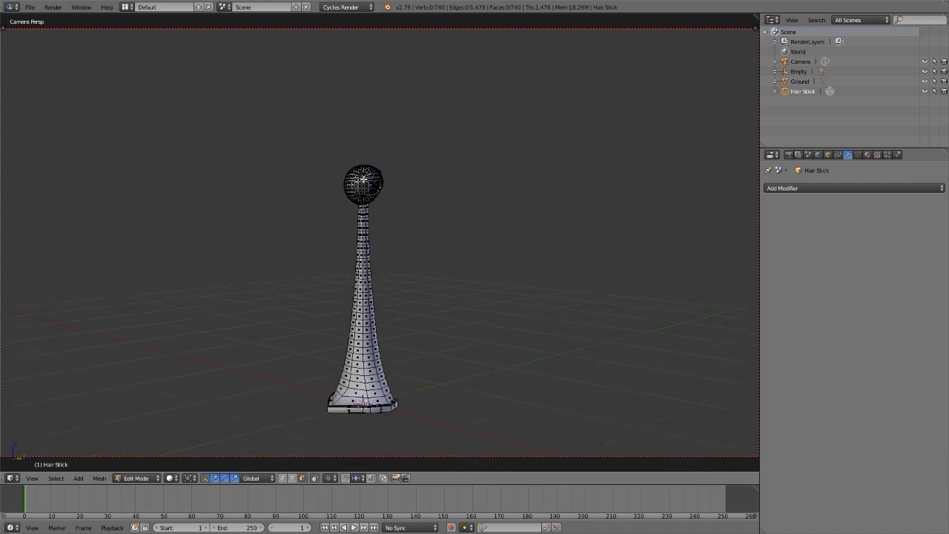
scroll(363, 178, "up", 5)
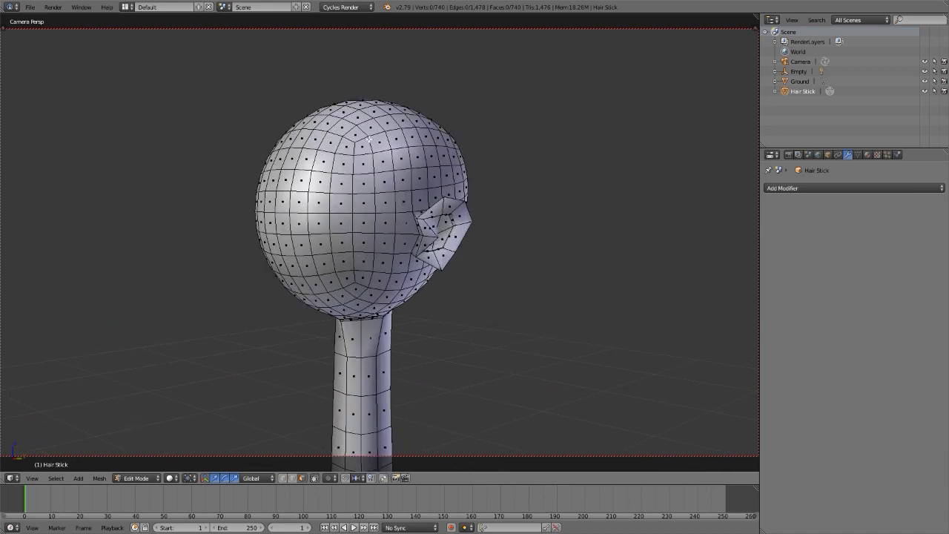
scroll(368, 138, "down", 5)
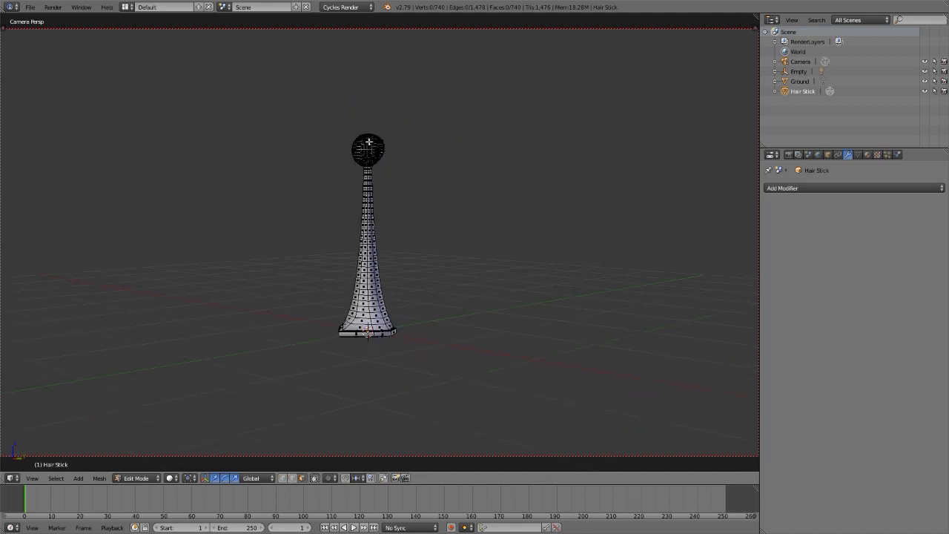
scroll(371, 328, "up", 3)
right_click(372, 326, "alt")
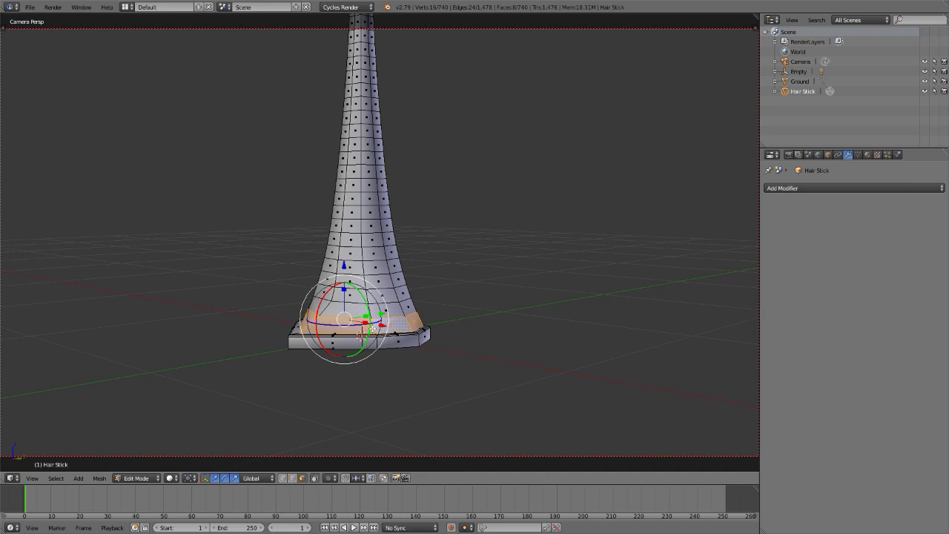
middle_click_drag(379, 186, 426, 401)
key("ctrl+KP_Add")
key("ctrl+KP_Add")
key("ctrl+KP_Add")
key("ctrl+KP_Add")
key("ctrl+KP_Add")
key("ctrl+KP_Add")
key("ctrl+KP_Add")
key("ctrl+KP_Add")
key("ctrl+KP_Add")
key("ctrl+KP_Add")
key("ctrl+KP_Add")
key("ctrl+KP_Add")
key("ctrl+KP_Add")
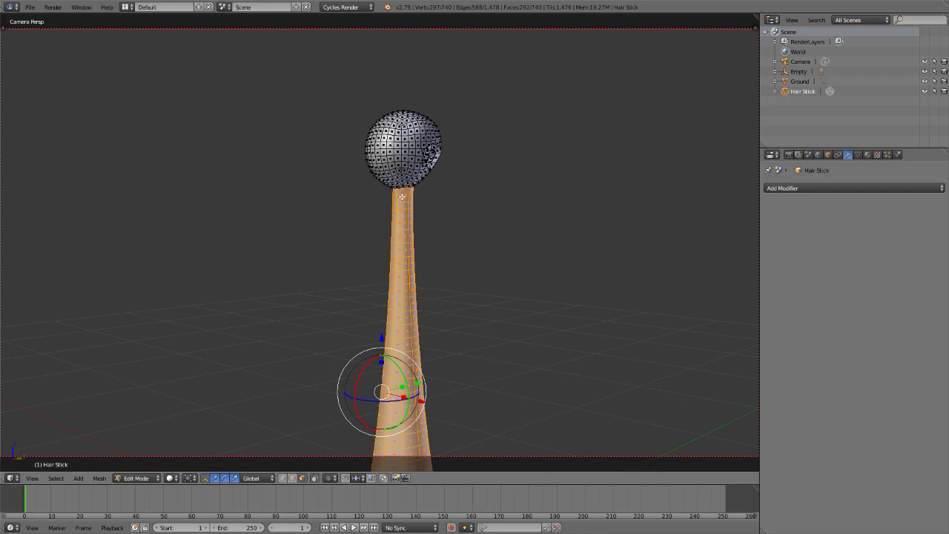
Grow the selection up to the ring where the stick joins the head sphere
scroll(402, 185, "up", 8)
middle_click_drag(402, 164, 401, 124)
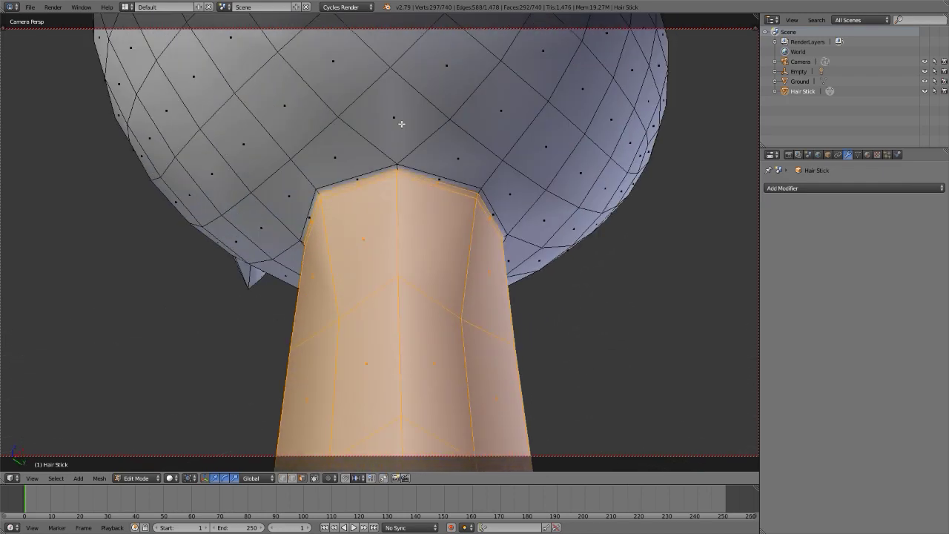
key("ctrl+KP_Add")
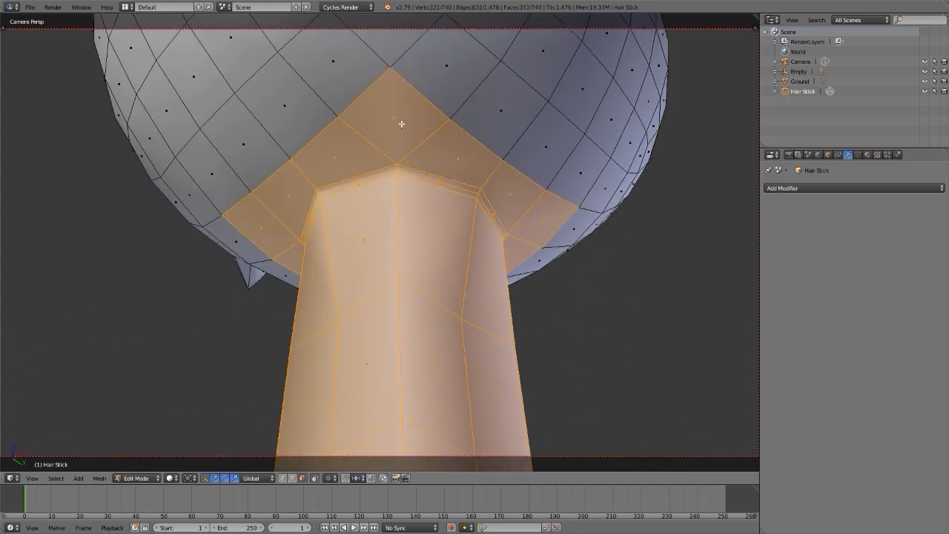
scroll(402, 123, "down", 10)
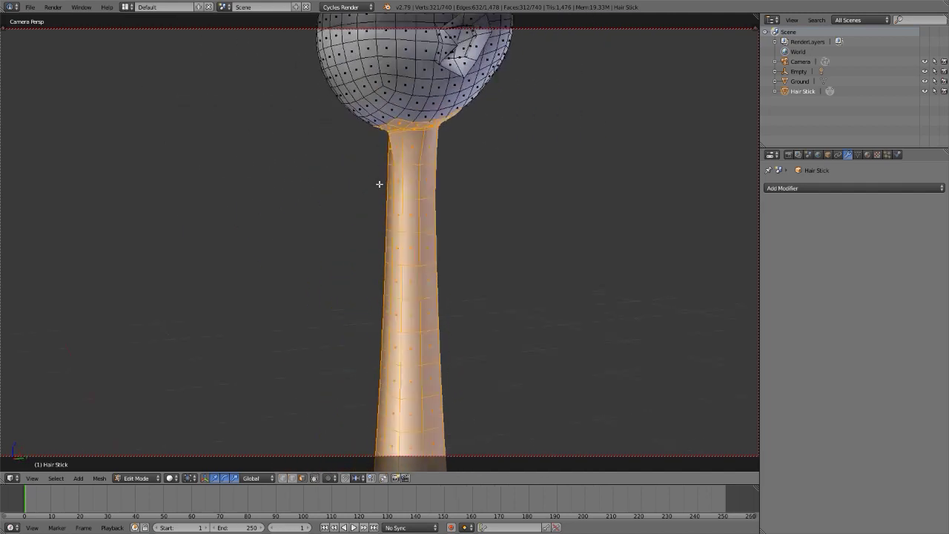
middle_click_drag(413, 143, 417, 227)
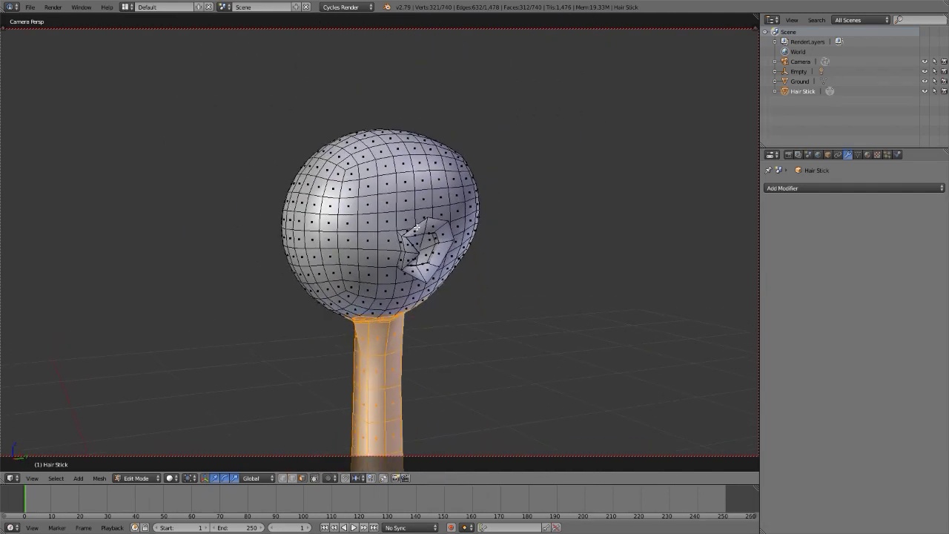
left_click(58, 478)
middle_click_drag(534, 223, 428, 162, "shift")
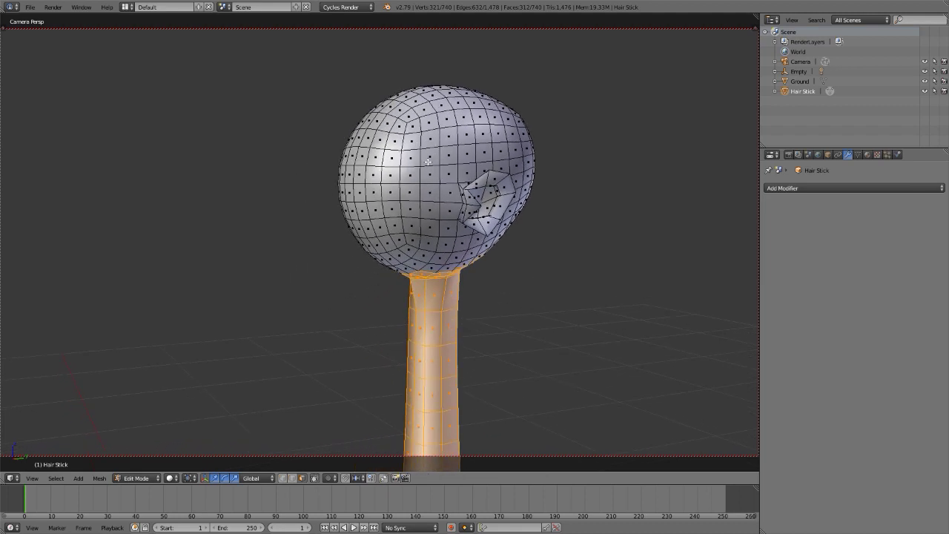
left_click(858, 154)
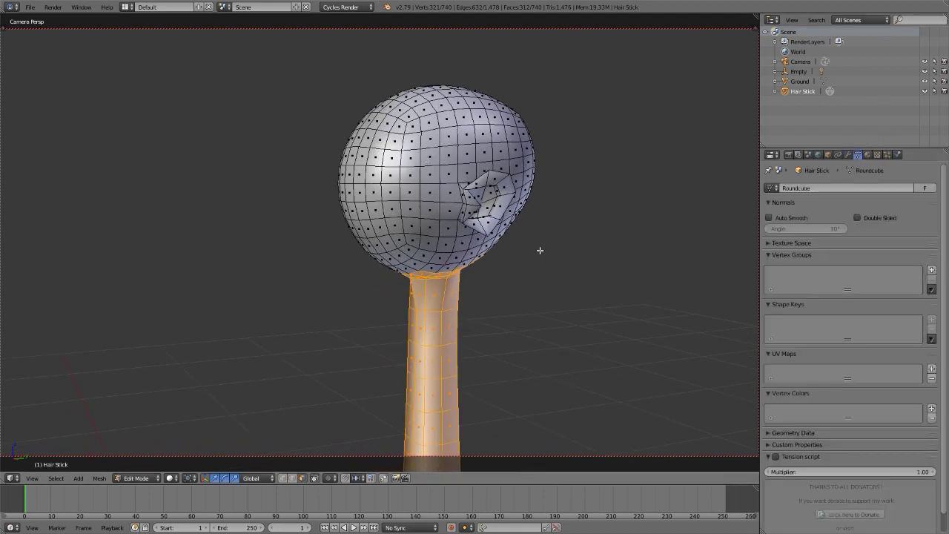
Invert the selection to the head faces and add a vertex group named Growth
key("ctrl+i")
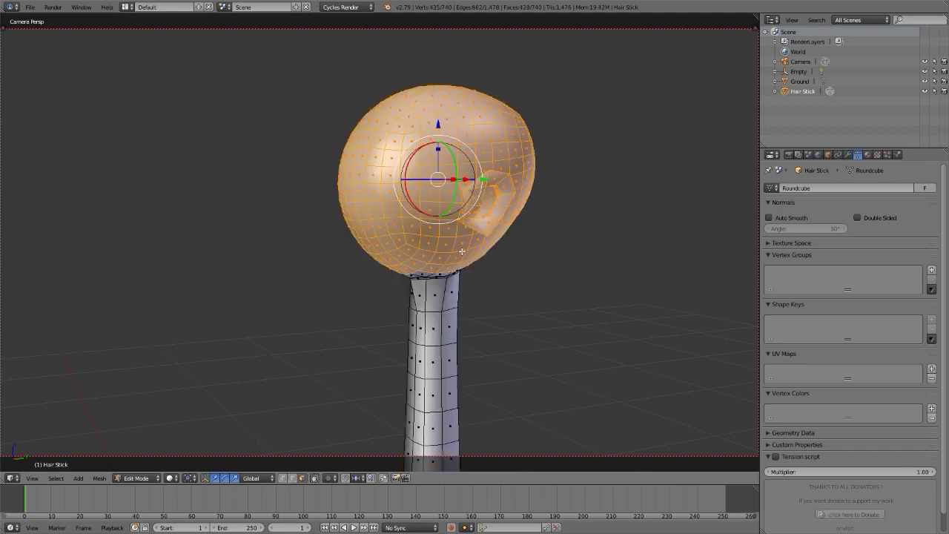
left_click(932, 271)
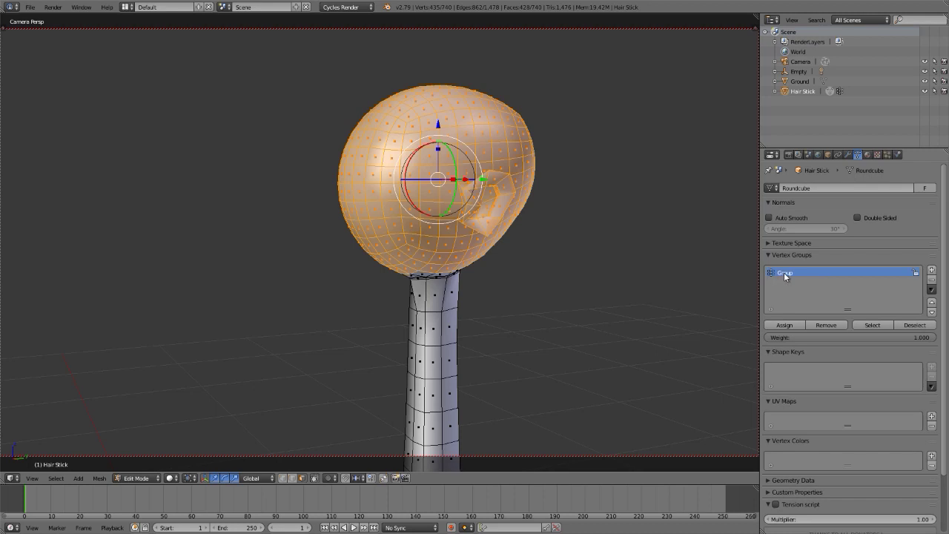
type("G")
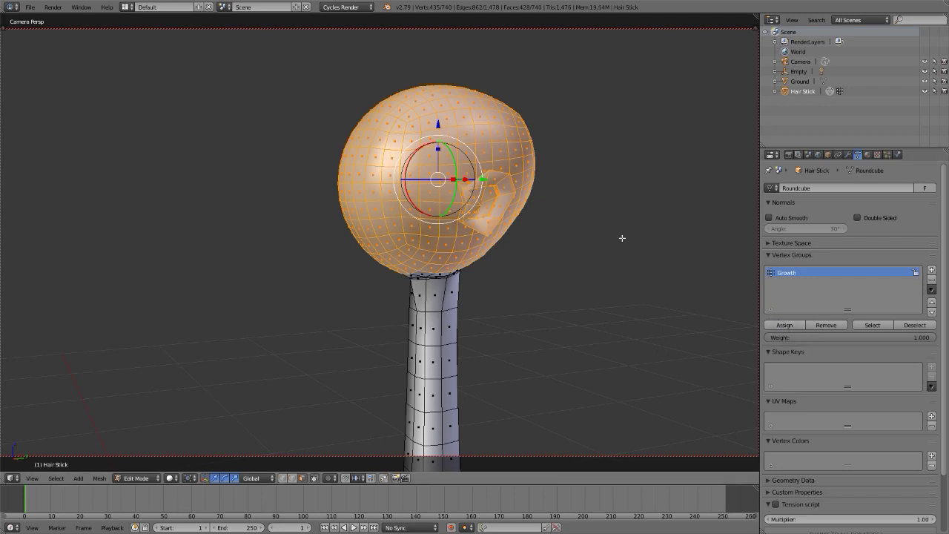
mouse_move(497, 200)
middle_mouse_down()
mouse_move(385, 228)
mouse_move(494, 218)
middle_mouse_up()
scroll(381, 222, "up", 4)
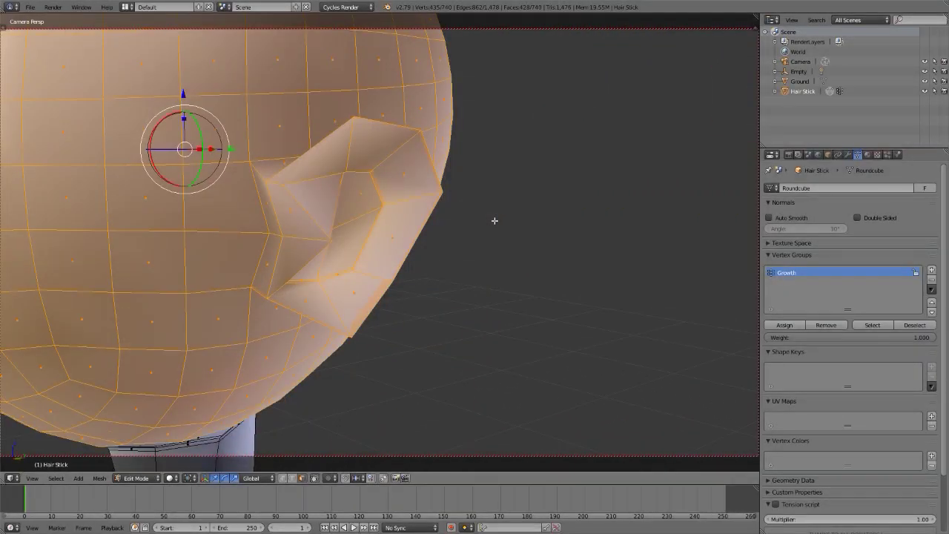
Select the ear faces with linked selection, trimming away extra rows and neighbouring faces
key("a")
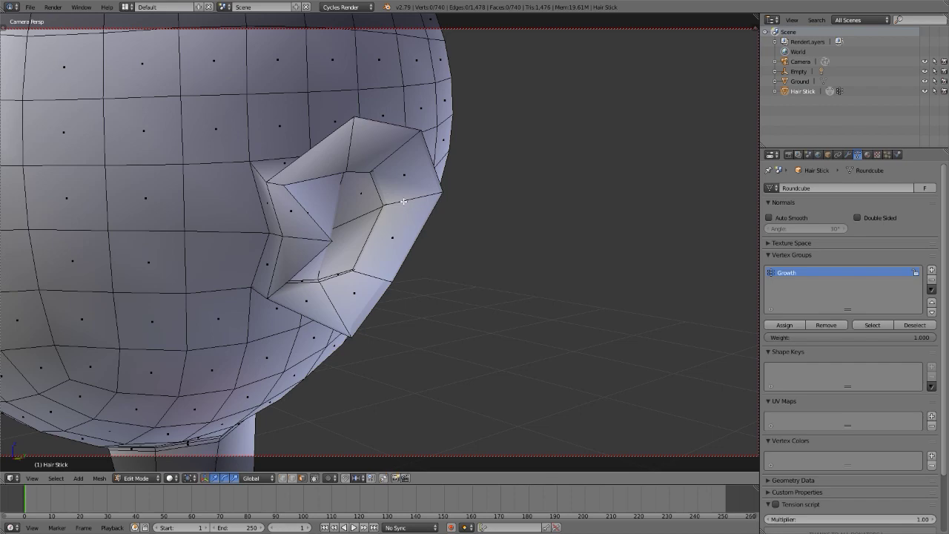
key("l")
scroll(403, 201, "down", 6)
middle_click_drag(403, 200, 148, 186)
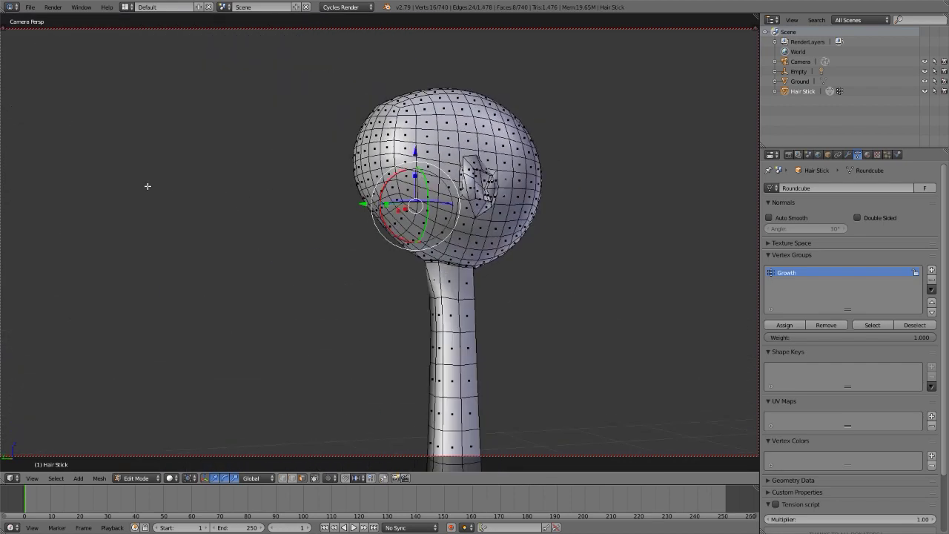
key("KP_Decimal")
key("l")
middle_click_drag(436, 174, 482, 188)
key("l")
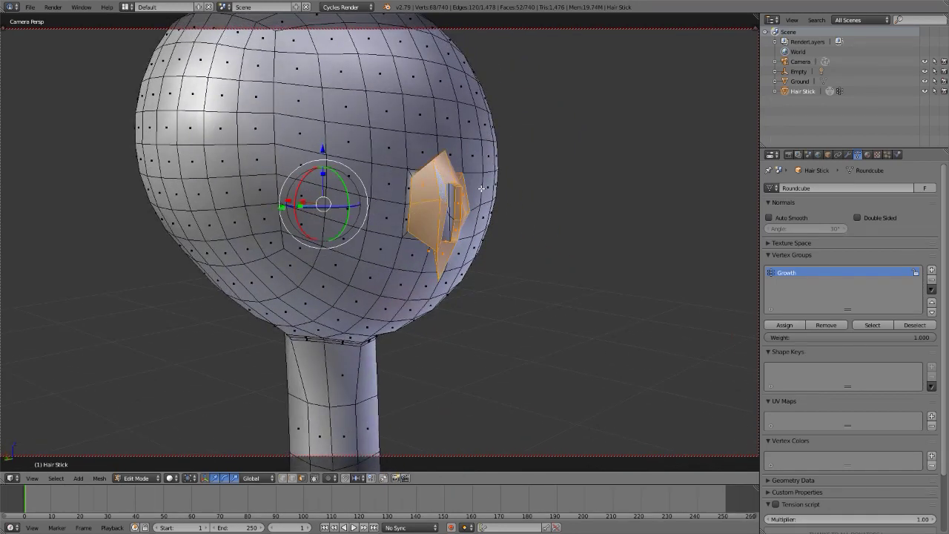
key("ctrl+KP_Add")
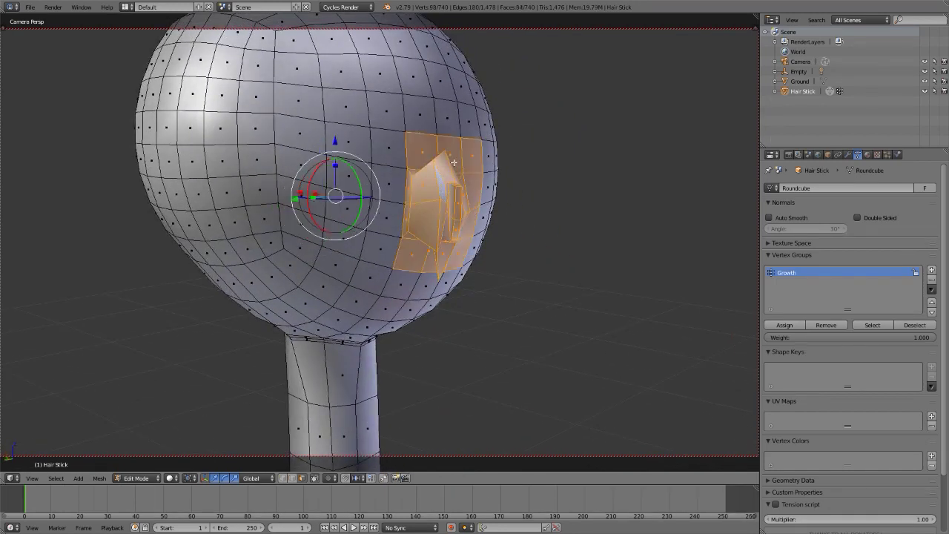
key("shift+l")
key("shift+l")
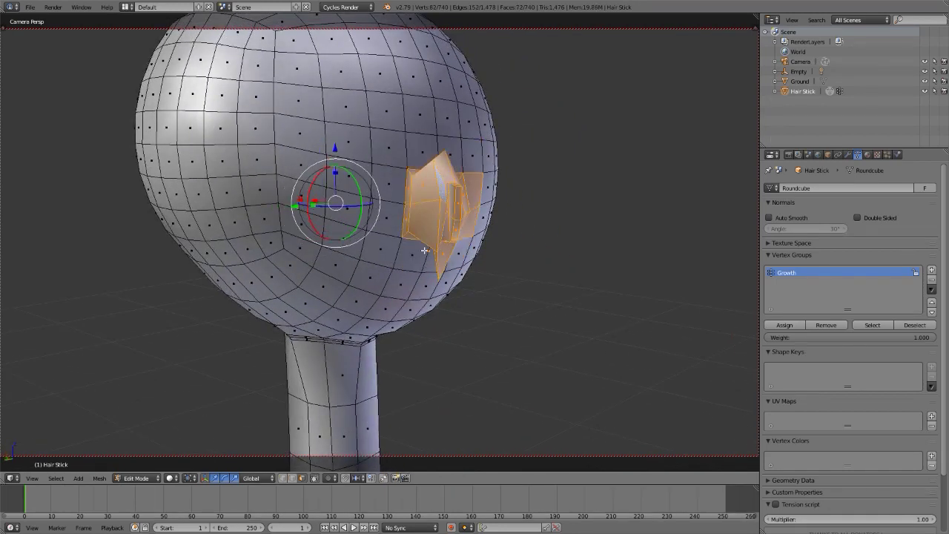
key("shift+l")
mouse_move(477, 207)
middle_mouse_down()
mouse_move(438, 184)
mouse_move(580, 197)
mouse_move(338, 199)
mouse_move(339, 225)
mouse_move(348, 197)
mouse_move(159, 227)
middle_mouse_up()
Refine the selection by growing then shrinking it so only the ear is selected
scroll(338, 199, "up", 2)
scroll(348, 197, "down", 3)
scroll(97, 205, "up", 5)
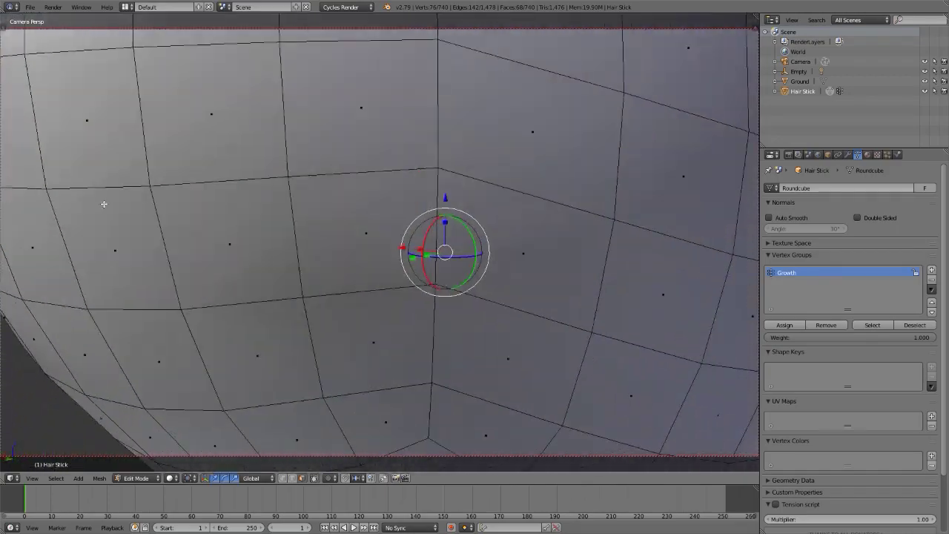
scroll(97, 206, "down", 5)
middle_click_drag(97, 205, 381, 214)
scroll(565, 208, "down", 4)
scroll(457, 219, "up", 4)
scroll(347, 252, "down", 1)
middle_click_drag(347, 252, 331, 271)
scroll(331, 271, "up", 4)
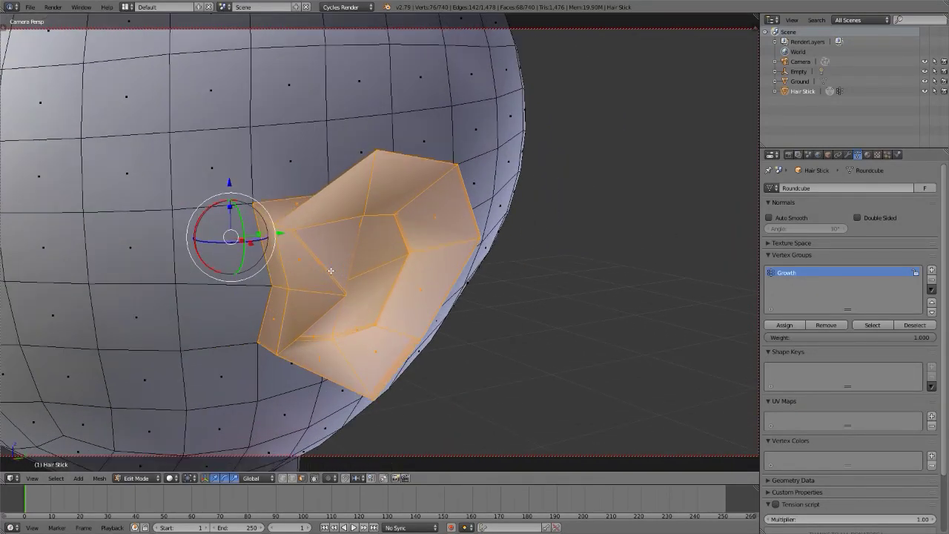
key("ctrl+KP_Add")
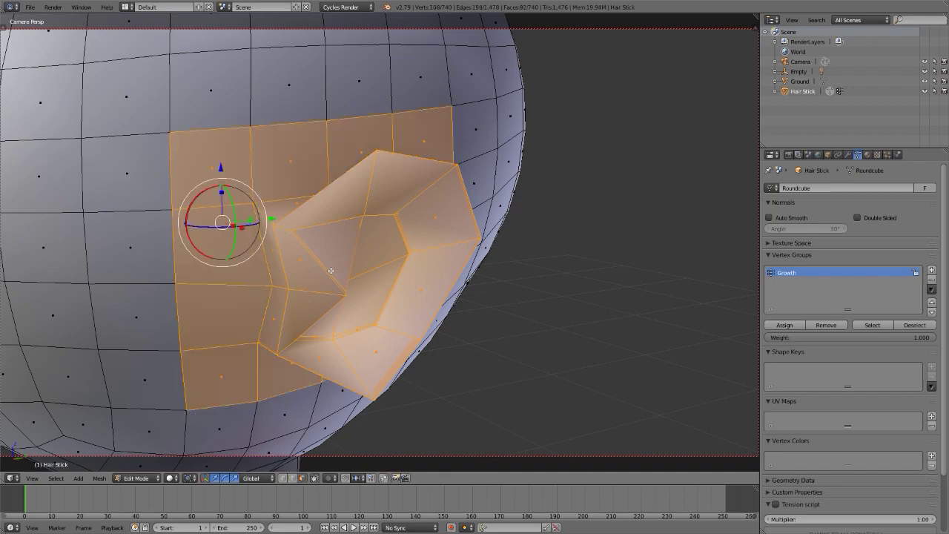
key("ctrl+KP_Subtract")
scroll(306, 261, "down", 5)
middle_click_drag(306, 261, 125, 257)
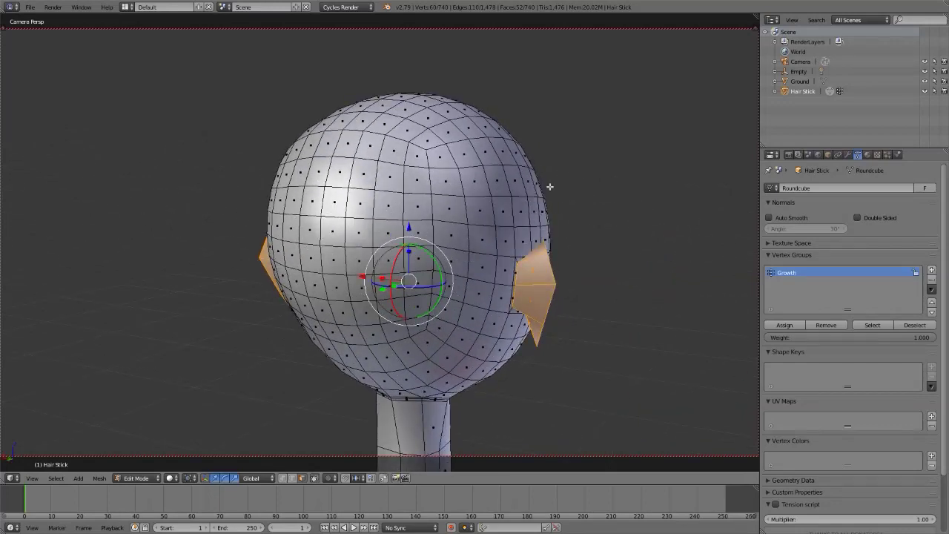
Remove the ear from the Growth group, then reselect Growth in face select mode
left_click(833, 326)
key("a")
key("ctrl+Tab")
left_click(658, 262)
left_click(868, 320)
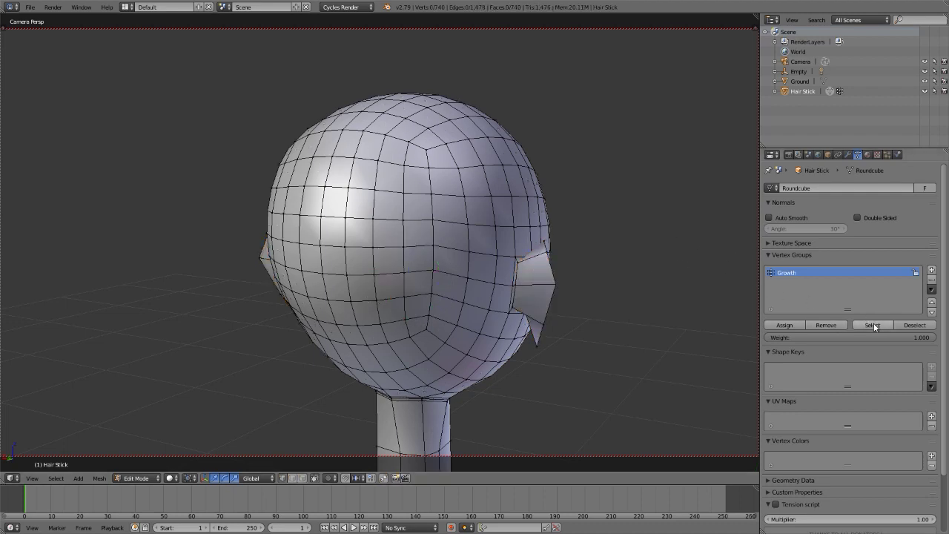
Frame and orbit the head to confirm Growth now covers only the scalp
key("KP_Decimal")
scroll(342, 228, "down", 4)
middle_click_drag(311, 240, 409, 270)
scroll(442, 303, "up", 6)
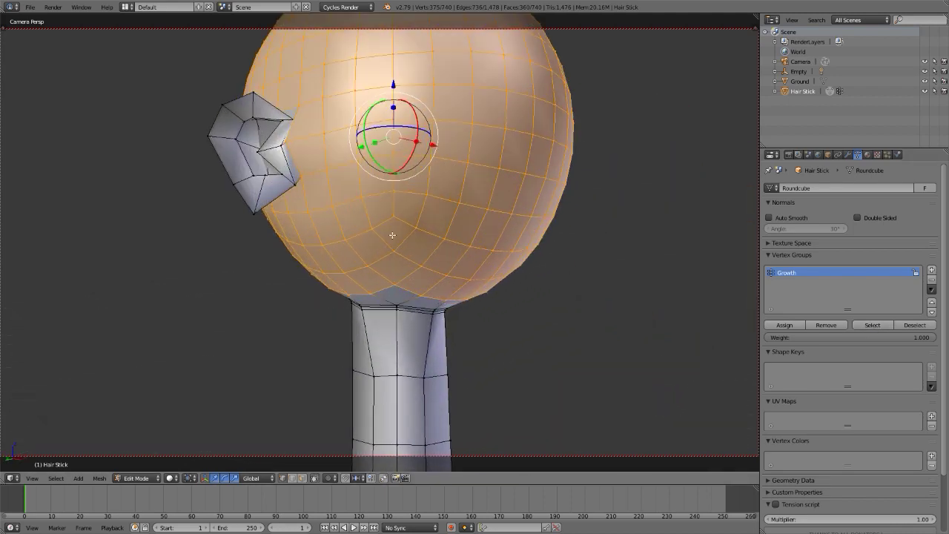
scroll(392, 235, "down", 4)
scroll(379, 207, "up", 2)
middle_click_drag(451, 224, 405, 223)
scroll(406, 223, "up", 3)
middle_click_drag(474, 335, 475, 369)
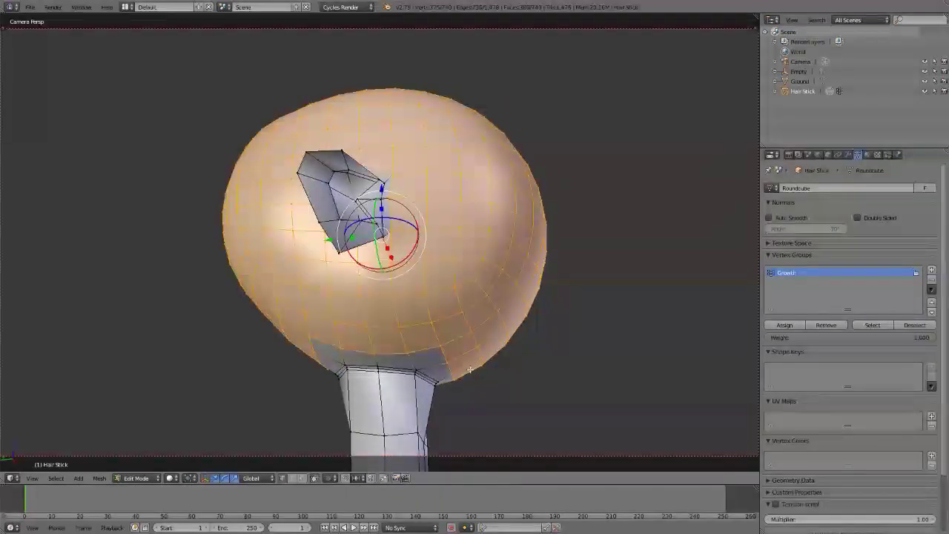
scroll(395, 381, "down", 5)
middle_click_drag(395, 381, 427, 354)
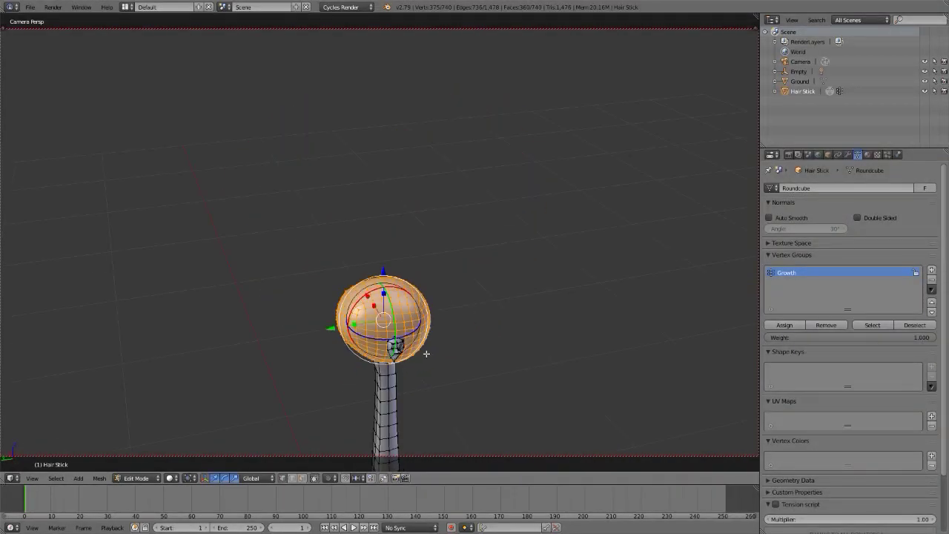
scroll(407, 430, "up", 5)
scroll(373, 392, "down", 3)
scroll(372, 391, "up", 3)
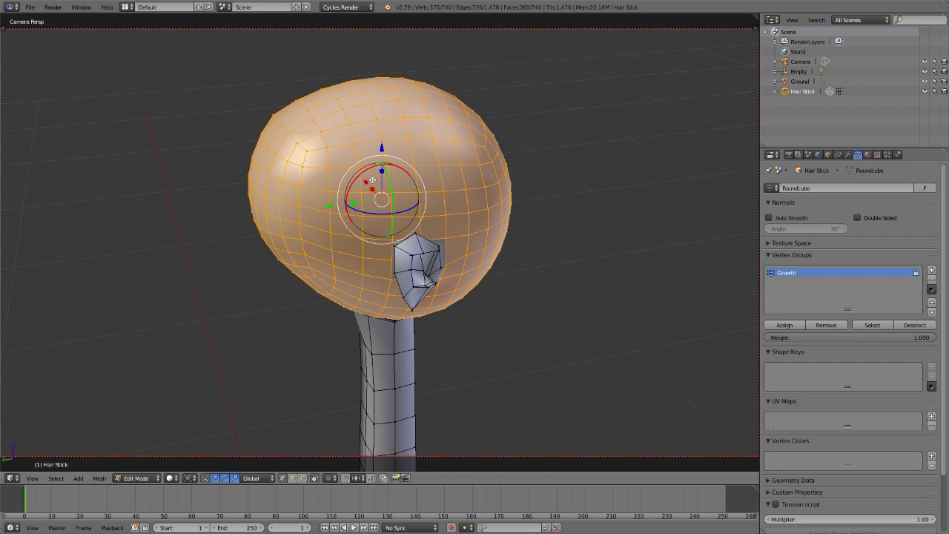
left_click(868, 154)
Add a second material slot with a new dark brown material named 'hair'
key("Tab")
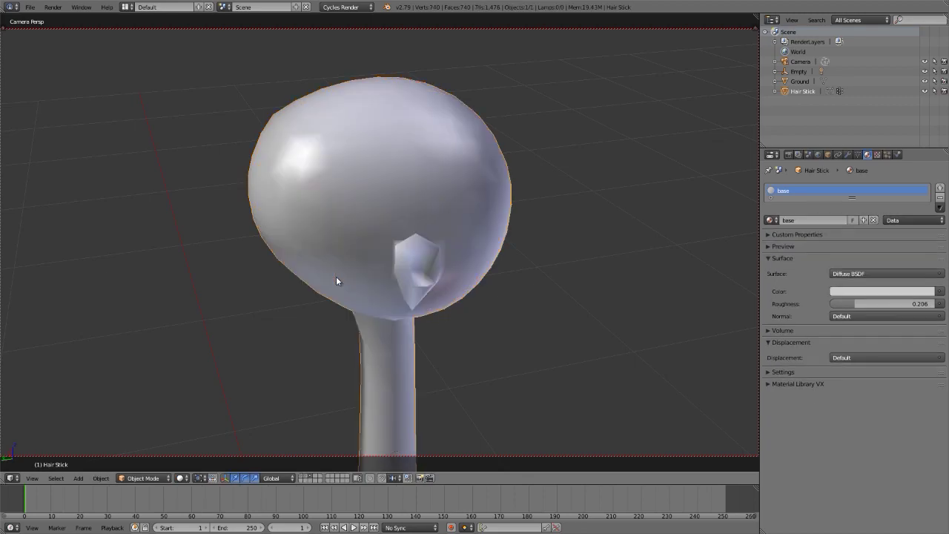
key("shift+z")
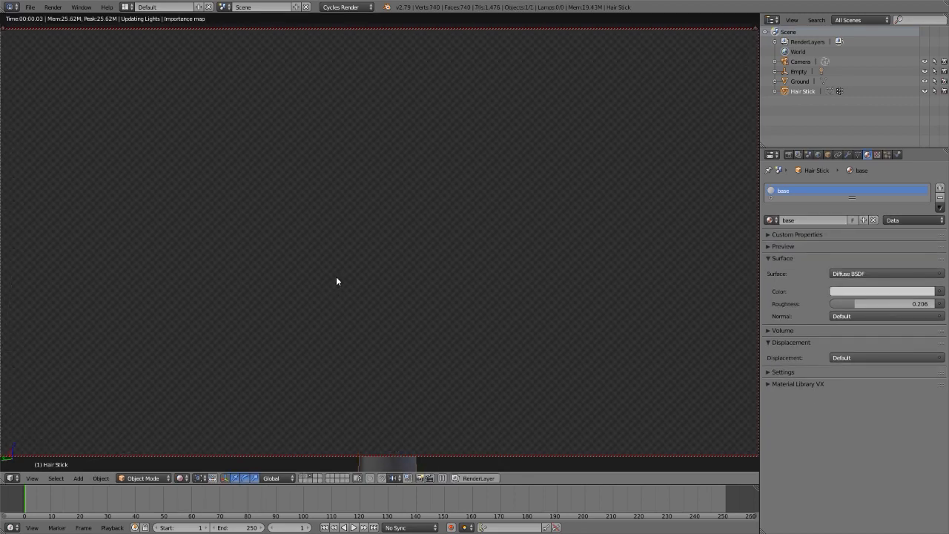
key("grave")
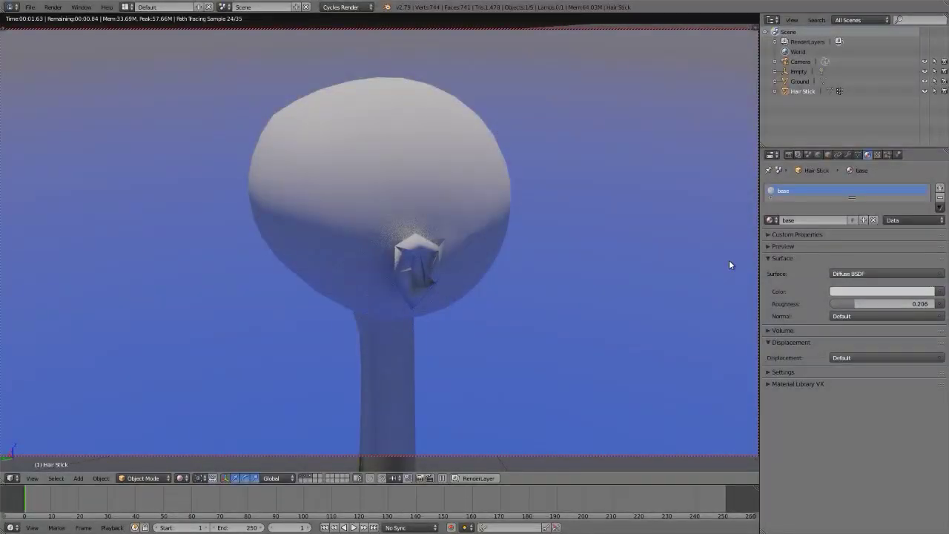
left_click(940, 189)
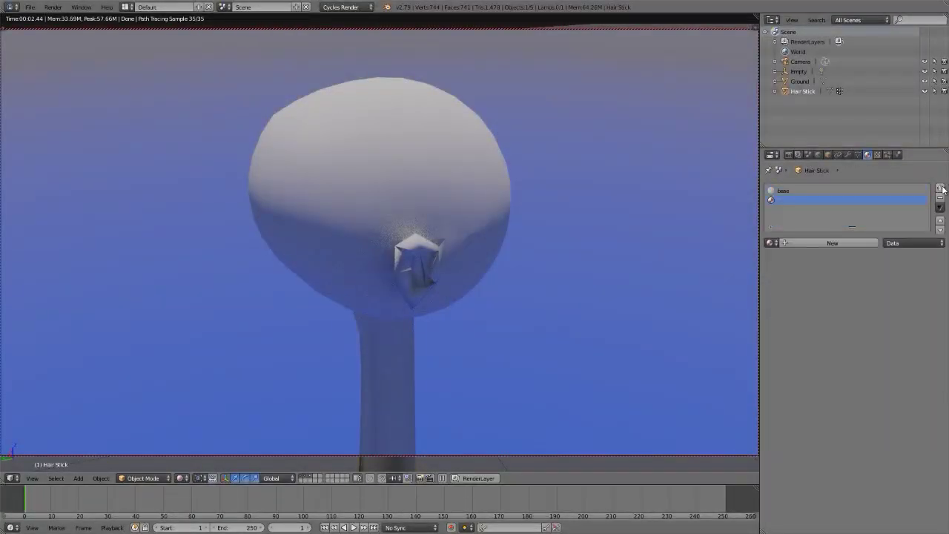
left_click(799, 242)
left_click(813, 244)
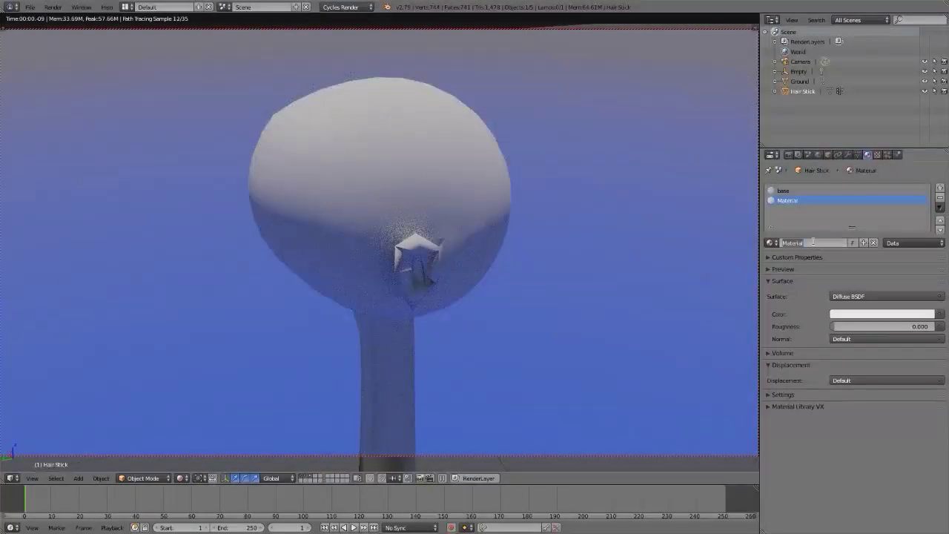
type("hair")
key("Return")
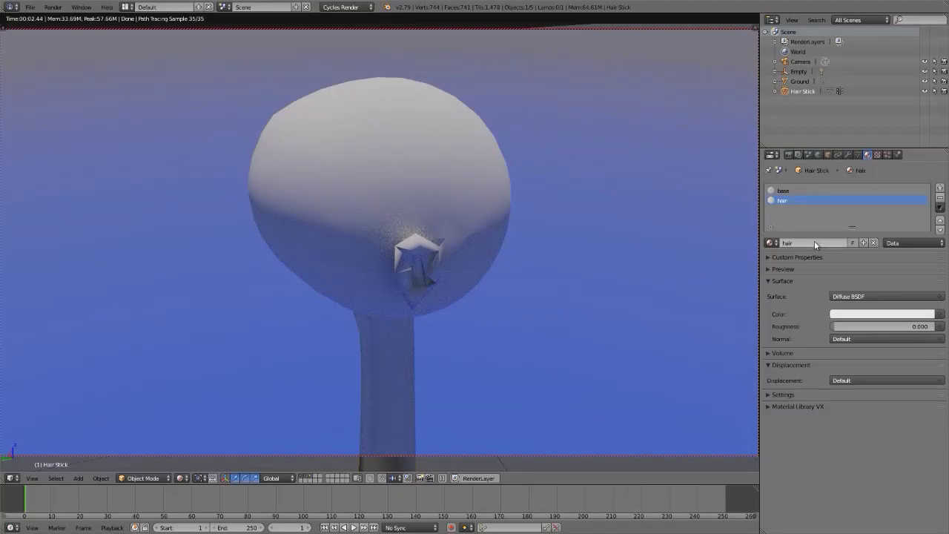
left_click(876, 315)
left_click(867, 242)
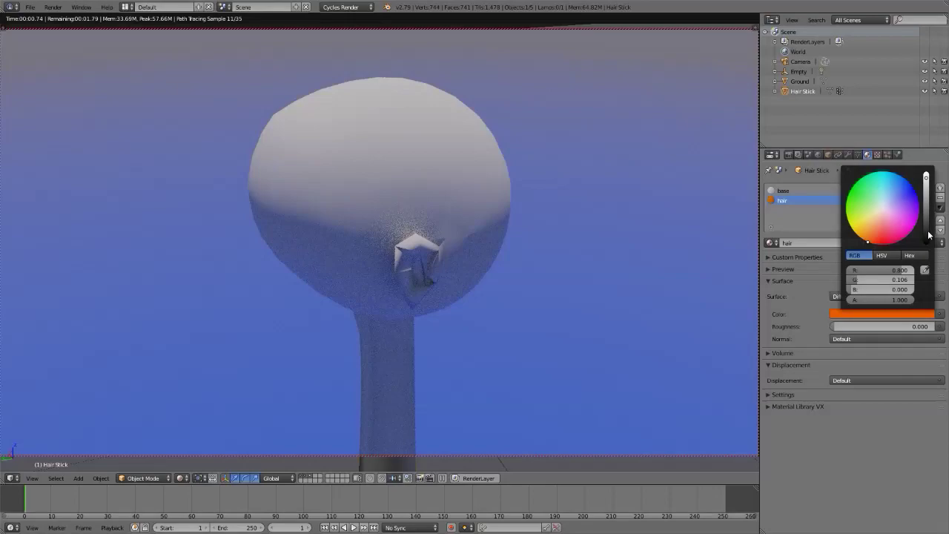
left_click(926, 235)
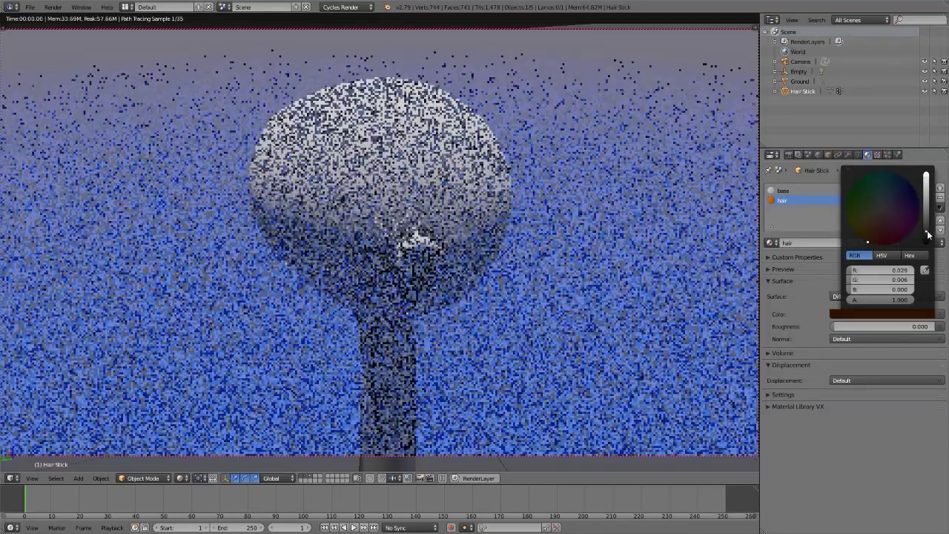
Add a third slot holding a copy of base named base.001
left_click(939, 187)
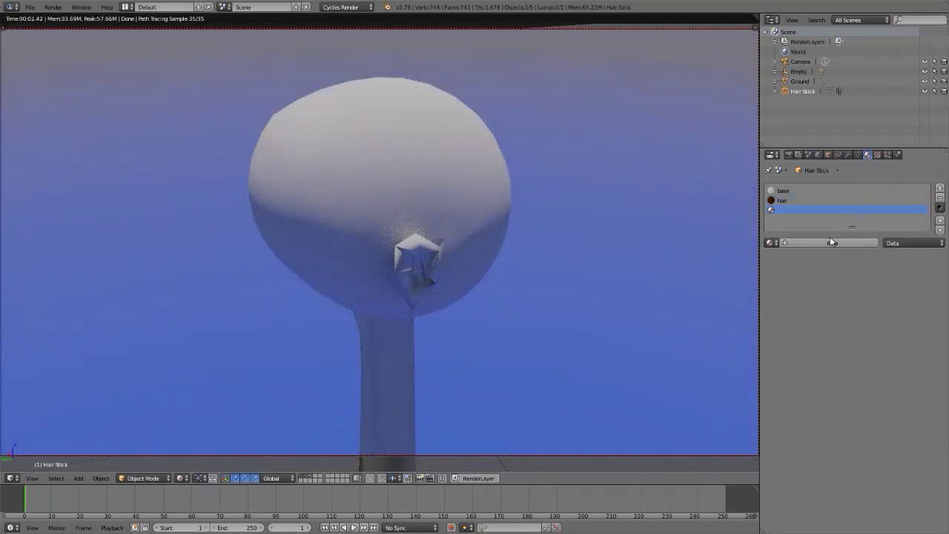
left_click(769, 243)
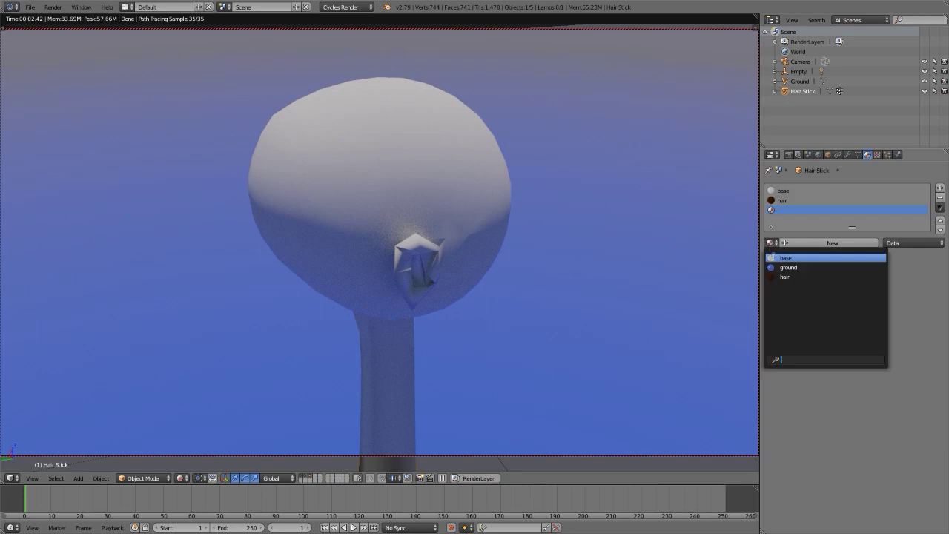
left_click(786, 257)
left_click(862, 243)
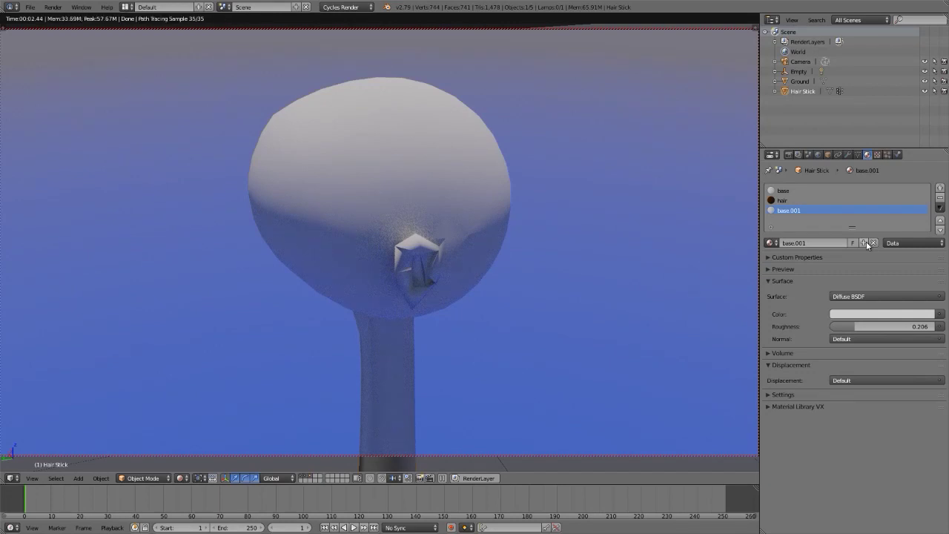
key("shift+z")
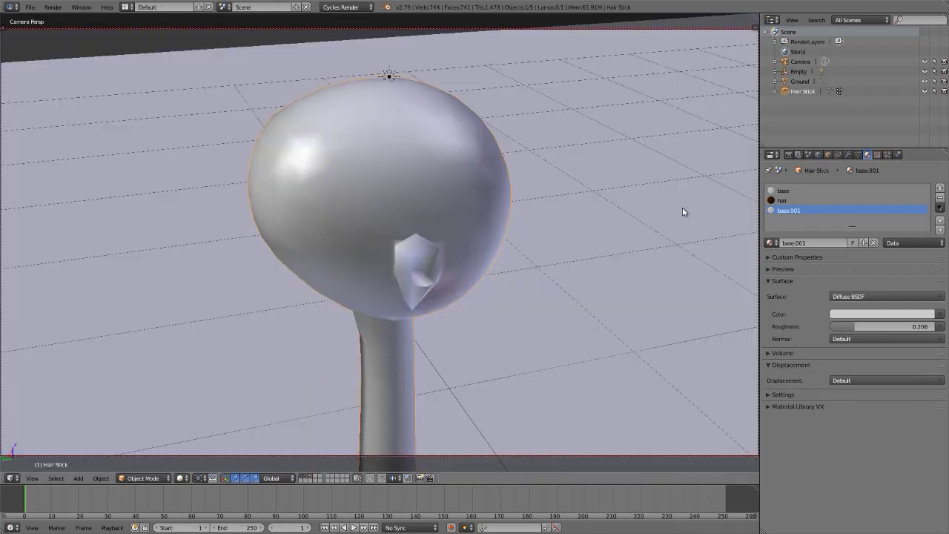
In Edit Mode, invert the head selection so the stick and ear faces are selected
left_click(783, 191)
key("Tab")
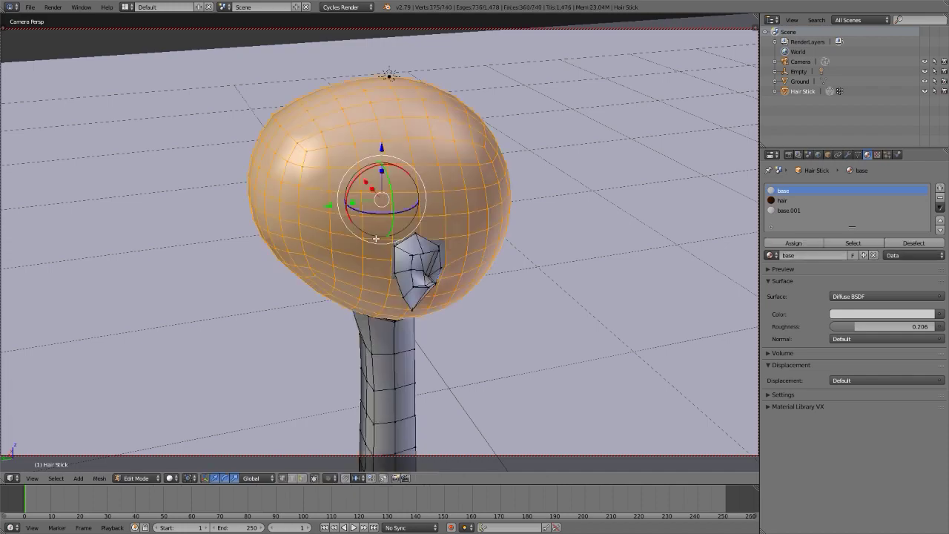
middle_click_drag(368, 153, 416, 157)
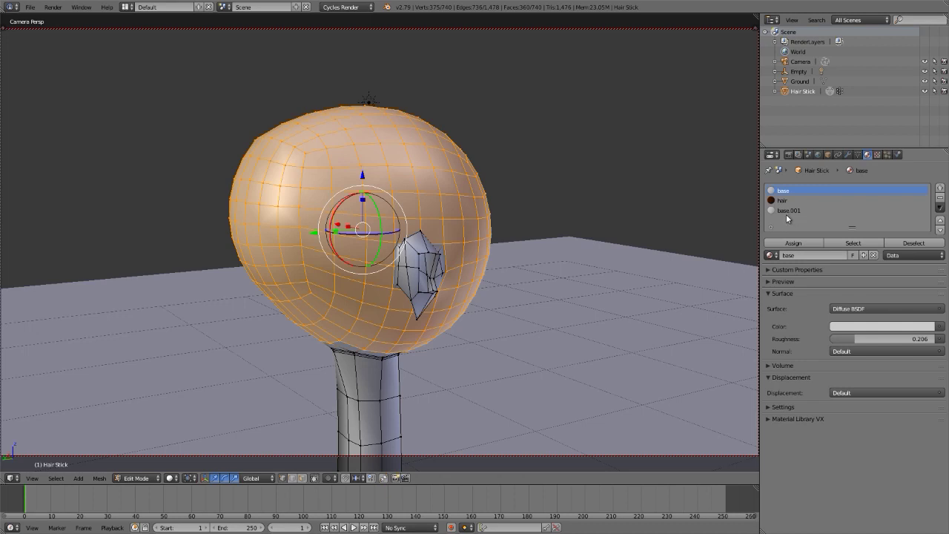
middle_click_drag(393, 130, 375, 122)
scroll(374, 123, "down", 2)
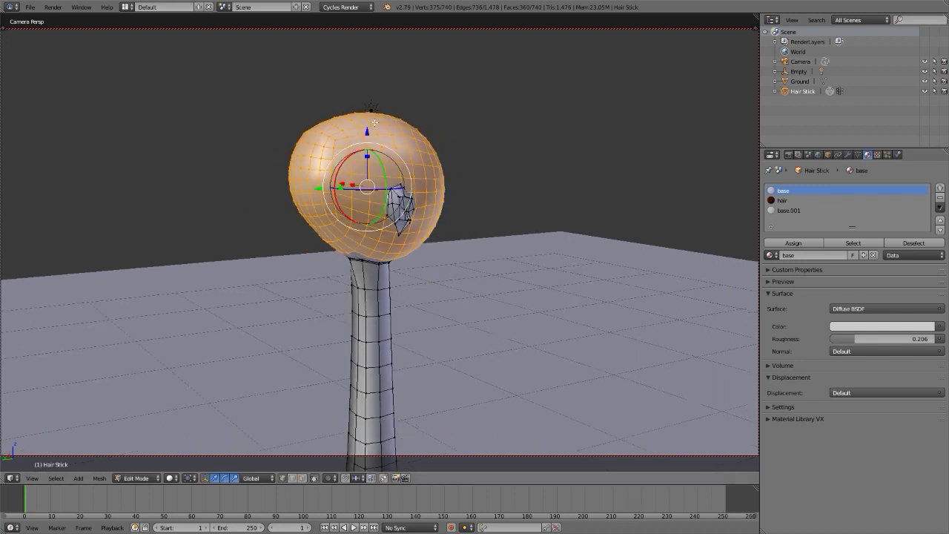
key("ctrl+i")
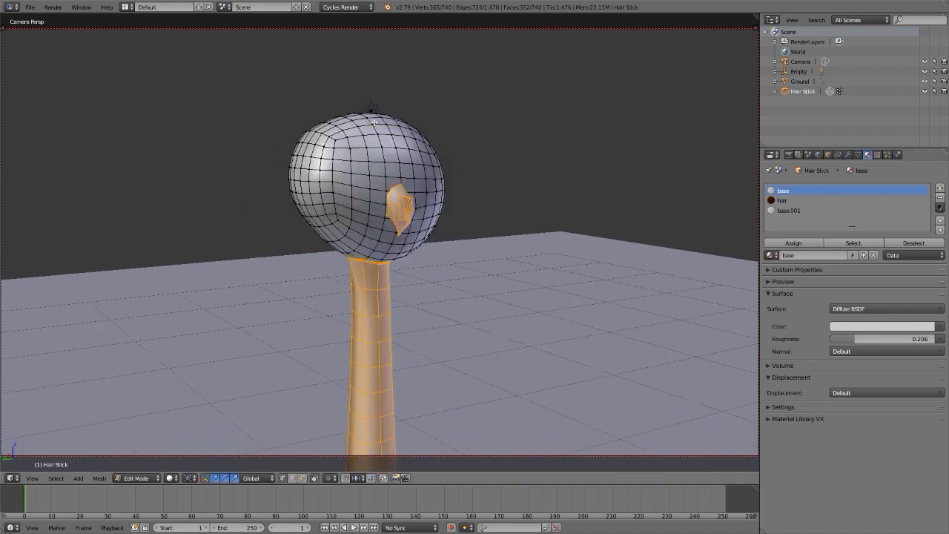
Assign base.001 to the stick and ear faces and view the rendered preview
left_click(780, 211)
left_click(790, 243)
key("shift+z")
key("Tab")
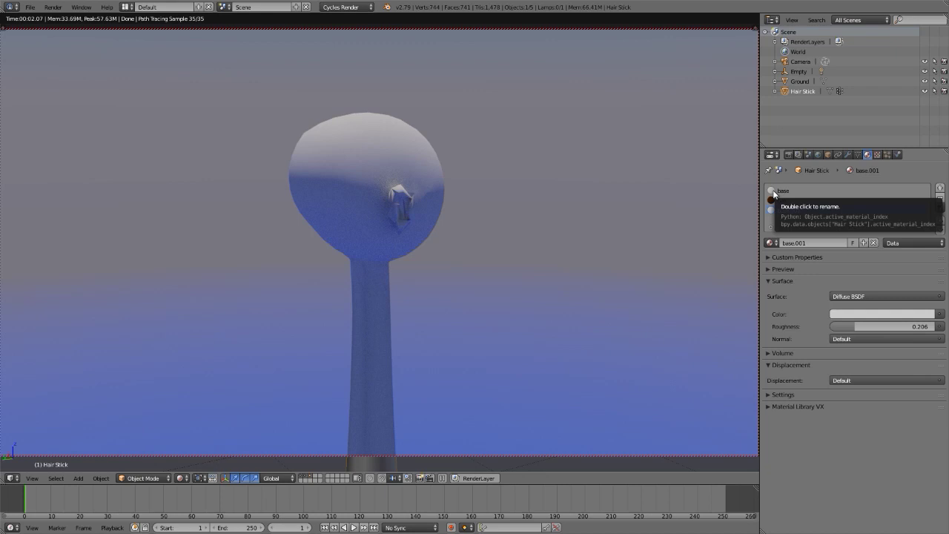
Return to solid shading in Edit Mode and select every face using the base material
key("shift+z")
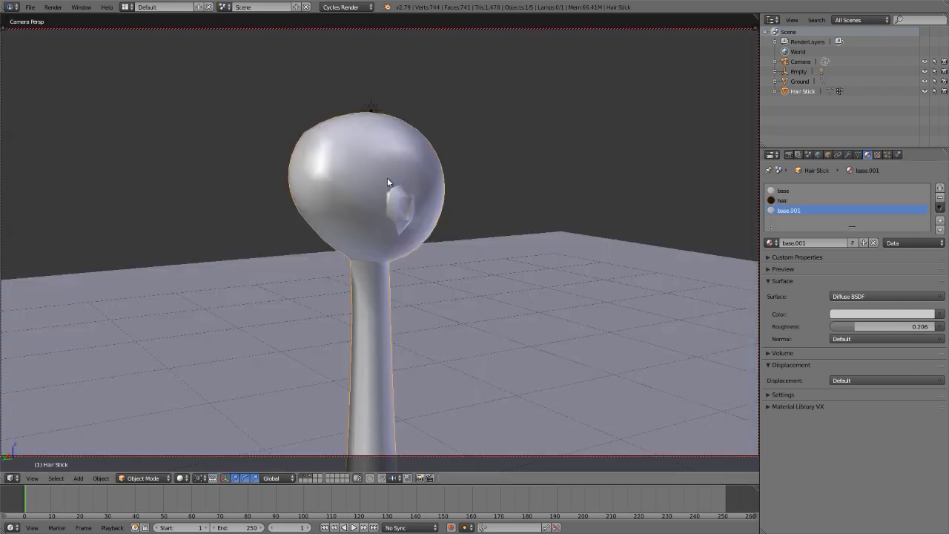
key("Tab")
key("a")
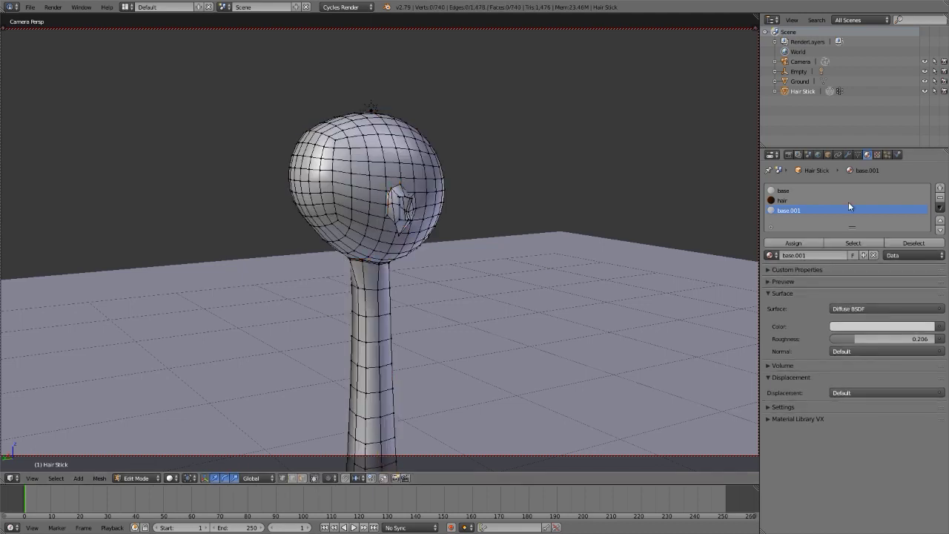
left_click(786, 192)
left_click(850, 247)
Switch to edge selection, turn the view behind the head and clear the selection
middle_click_drag(347, 212, 484, 235)
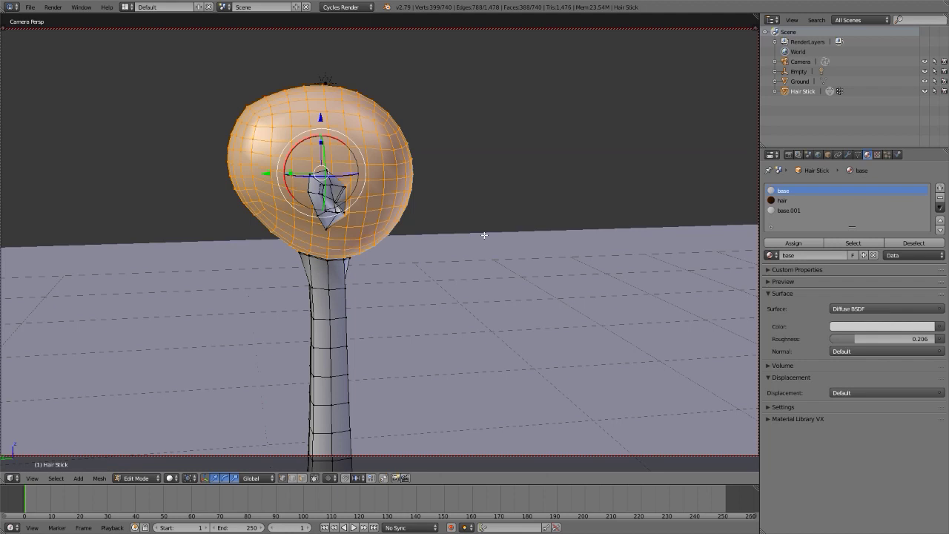
key("ctrl+Tab")
left_click(483, 236)
middle_click_drag(335, 202, 435, 146)
middle_click_drag(490, 138, 460, 146)
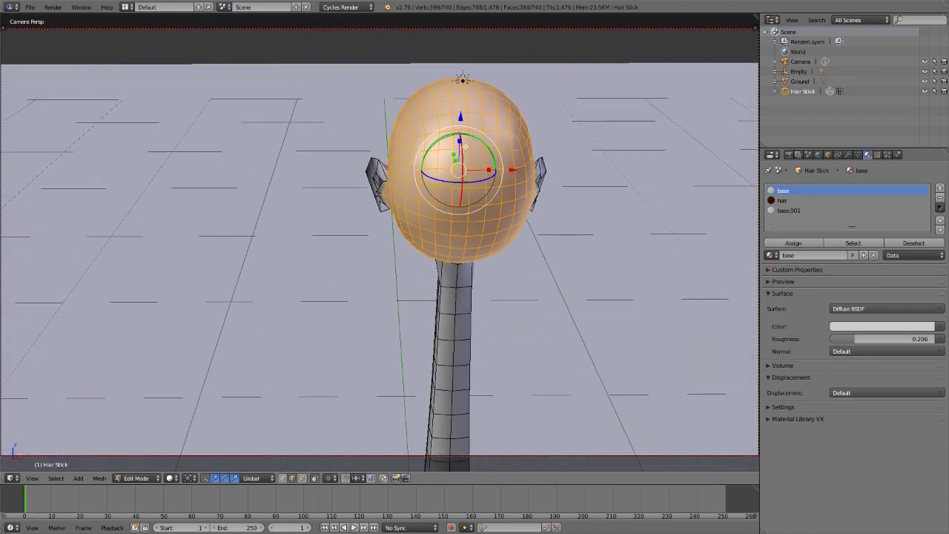
scroll(460, 146, "up", 4)
key("a")
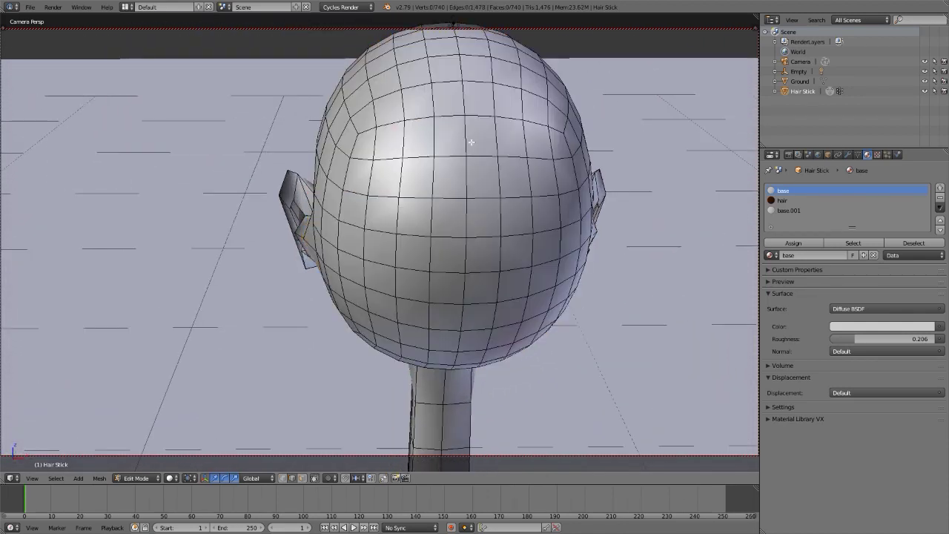
Select the edge loop down the back of the head and the loops around the neck
right_click(469, 140, "alt")
scroll(469, 140, "down", 5)
middle_click_drag(469, 140, 616, 98)
scroll(412, 241, "up", 5)
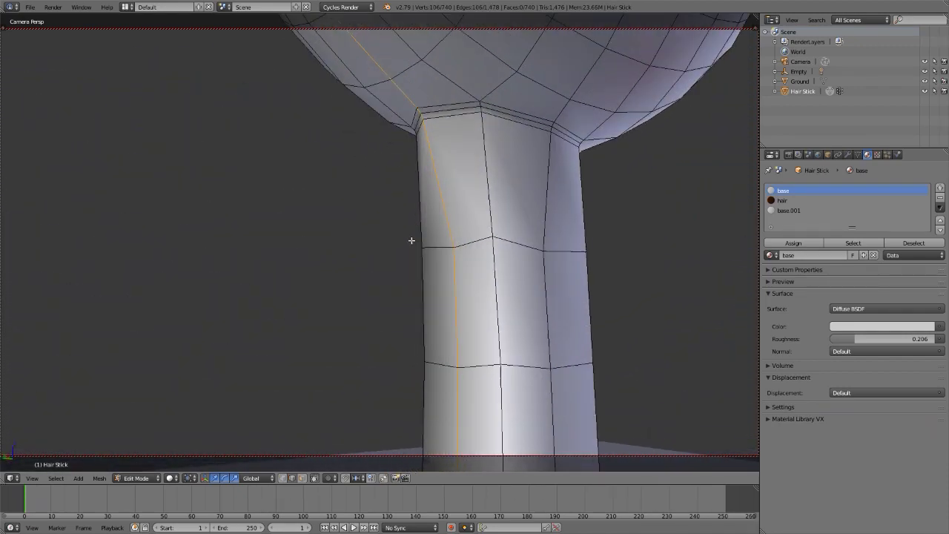
middle_click_drag(492, 160, 428, 268, "shift")
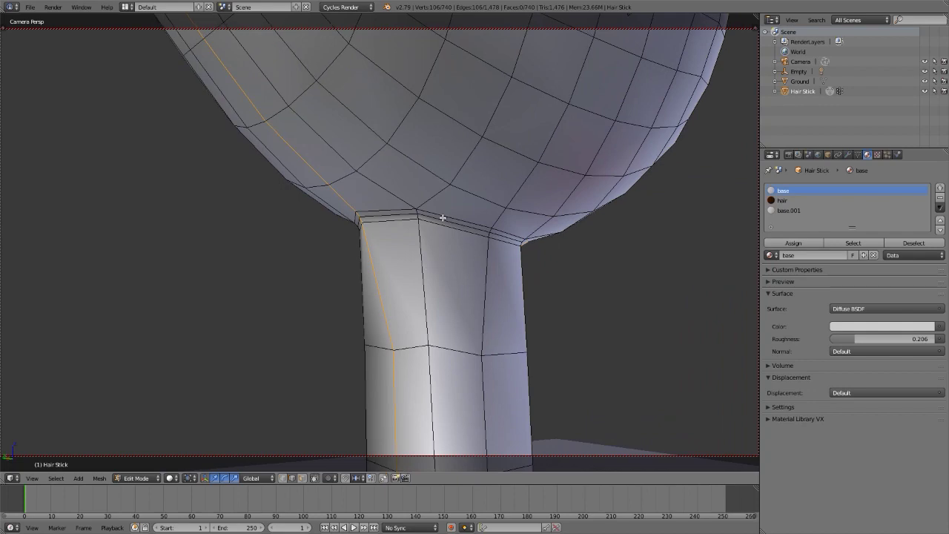
right_click(403, 212, "alt+shift")
middle_click_drag(454, 194, 341, 186)
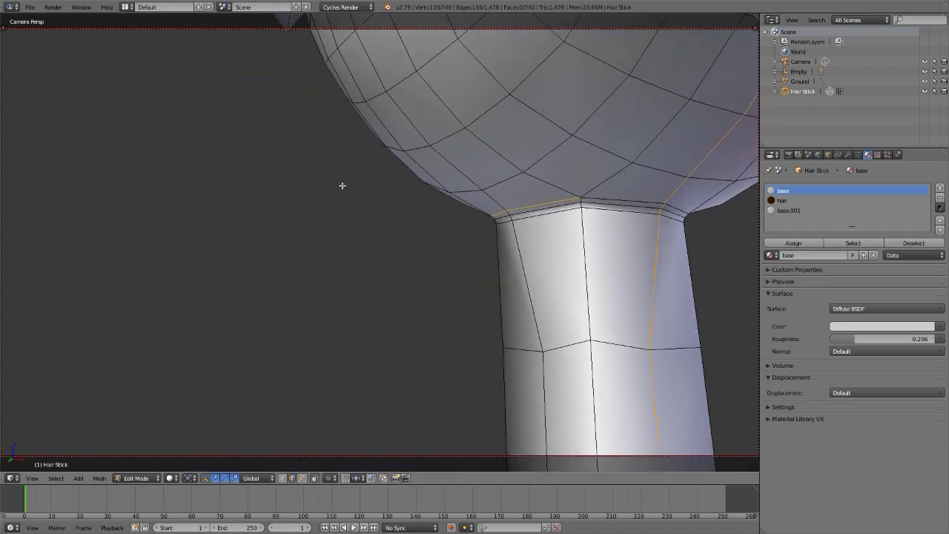
right_click(616, 200, "shift")
middle_click_drag(616, 200, 565, 198, "shift")
scroll(467, 220, "down", 5)
middle_click_drag(467, 220, 445, 219)
Switch to an orthographic right-side wireframe view of the head and stick
key("KP_5")
key("KP_3")
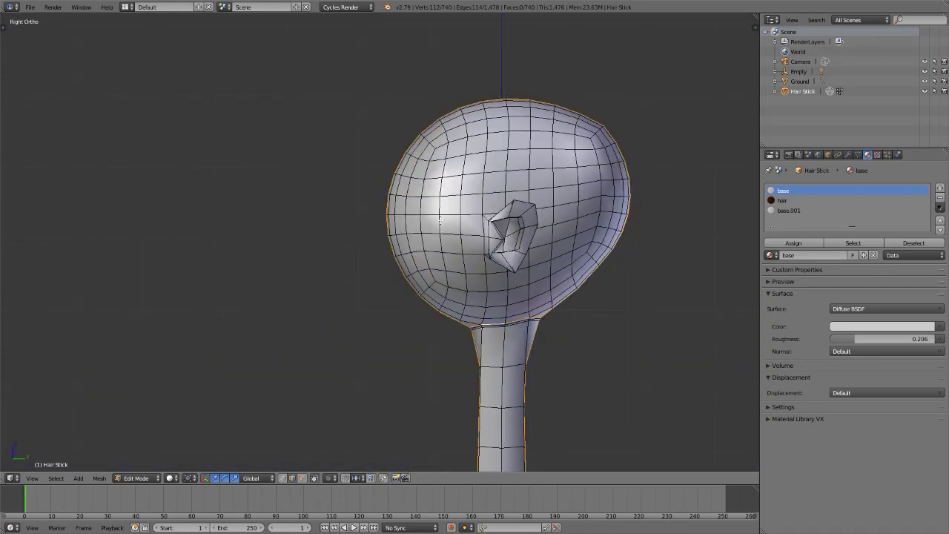
scroll(250, 149, "down", 7)
scroll(594, 198, "down", 1)
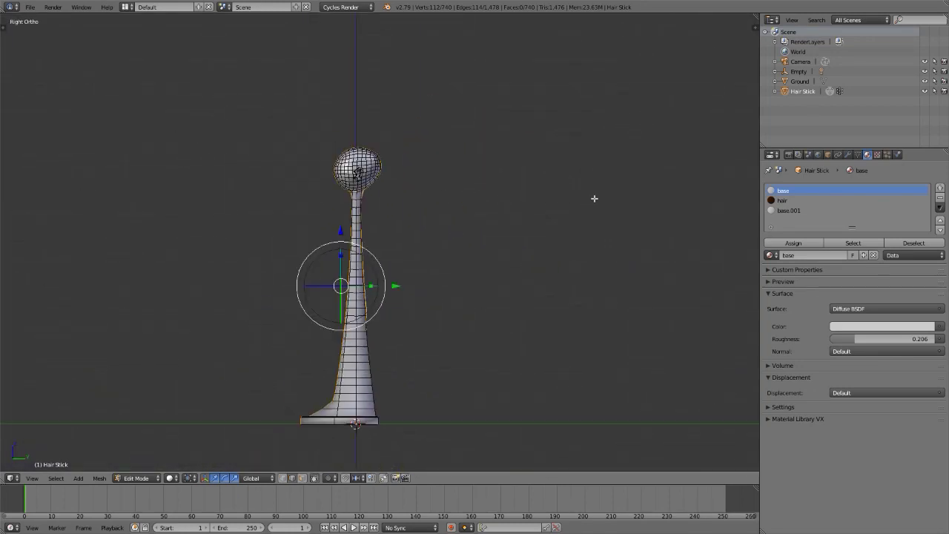
key("z")
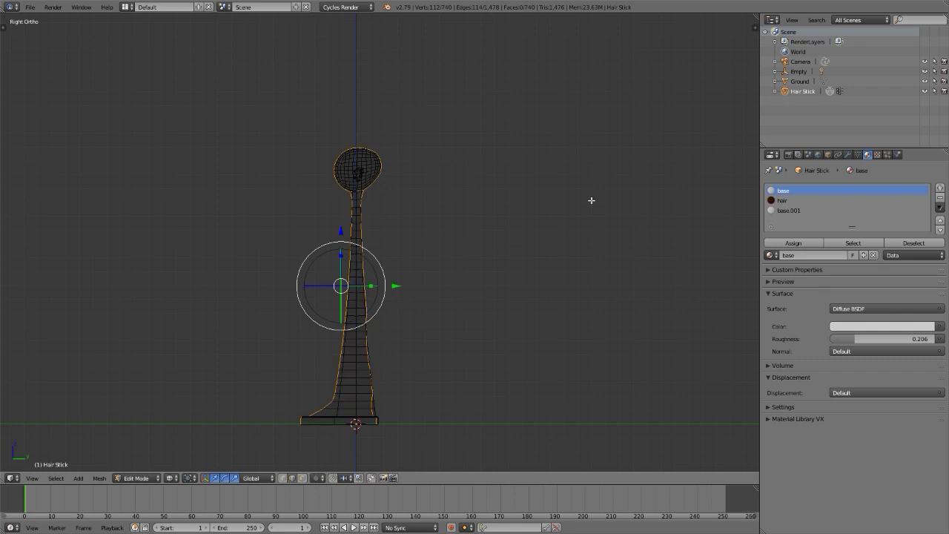
middle_click_drag(408, 331, 455, 305, "shift")
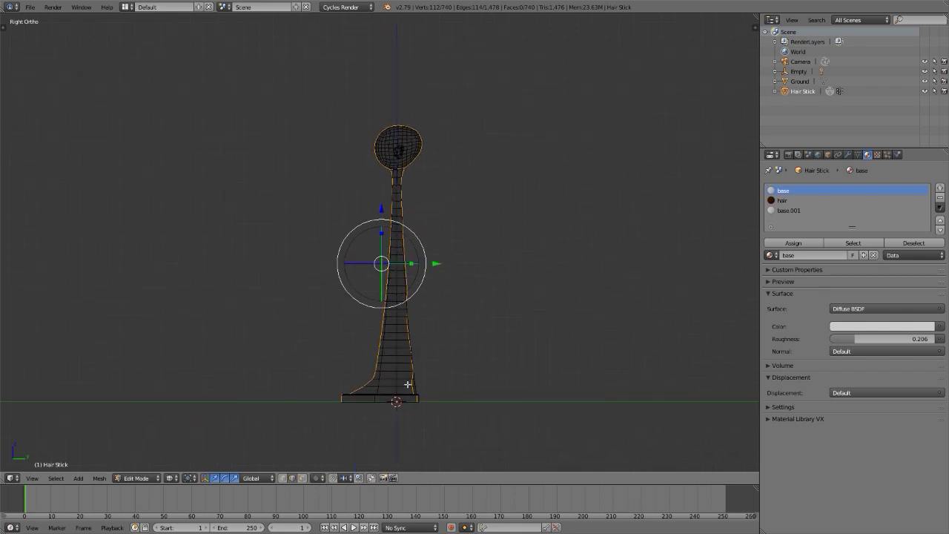
Circle-deselect the stick's base and stem vertices, then return to solid shading
key("c")
scroll(396, 384, "down", 3)
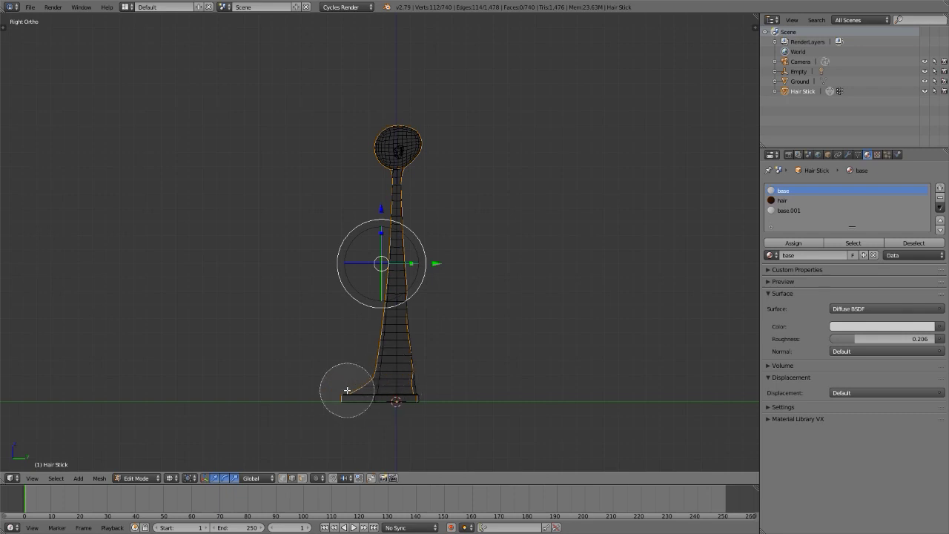
mouse_move(292, 388)
middle_mouse_down()
mouse_move(398, 396)
mouse_move(424, 388)
mouse_move(392, 346)
mouse_move(400, 205)
middle_mouse_up()
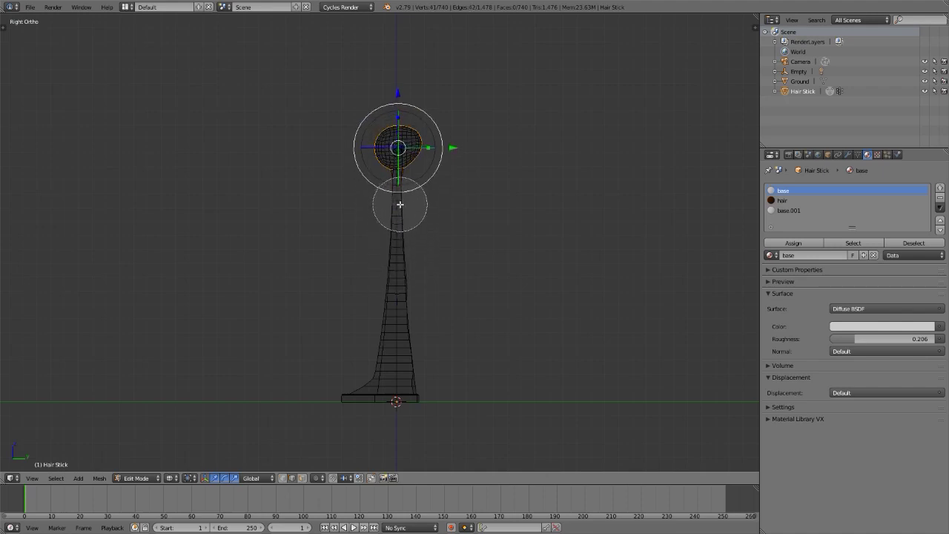
right_click(399, 202)
scroll(395, 189, "up", 8)
scroll(398, 293, "down", 6)
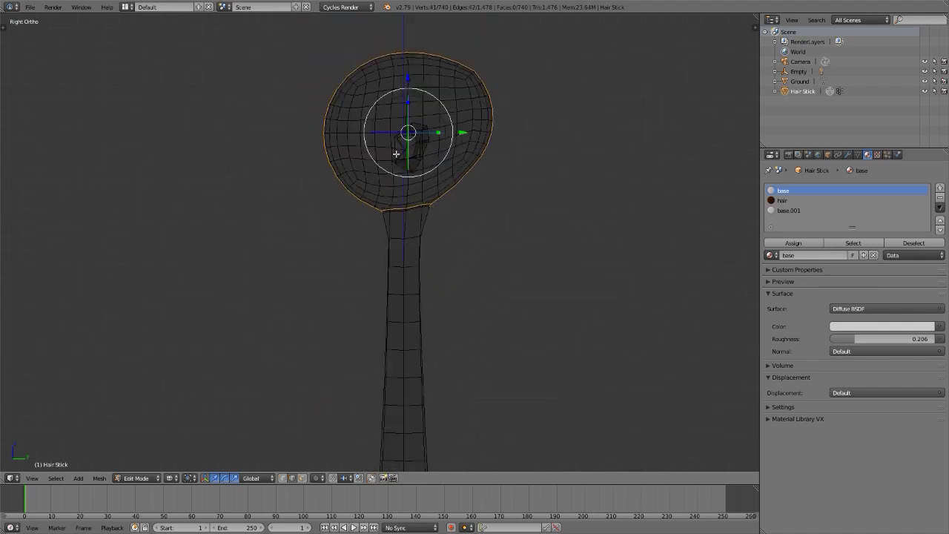
scroll(387, 180, "up", 6)
key("c")
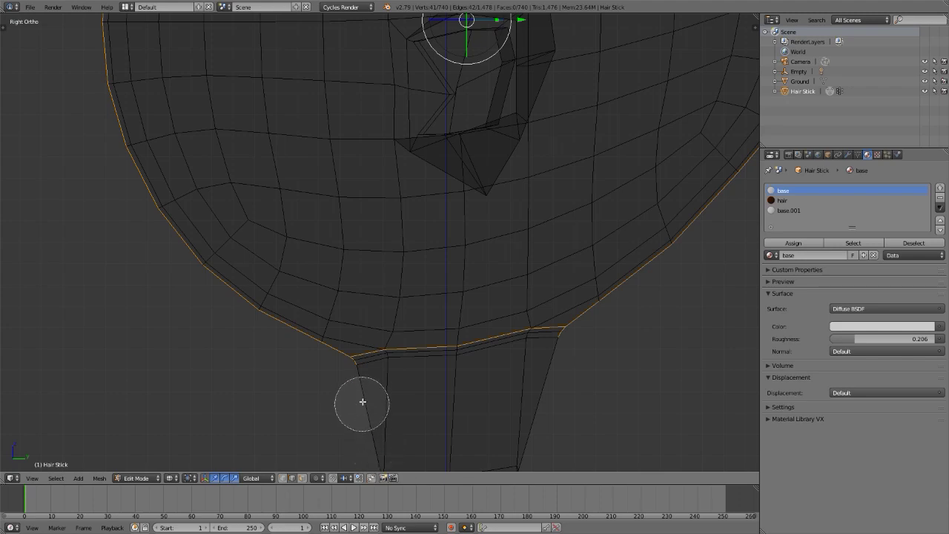
middle_click(356, 386)
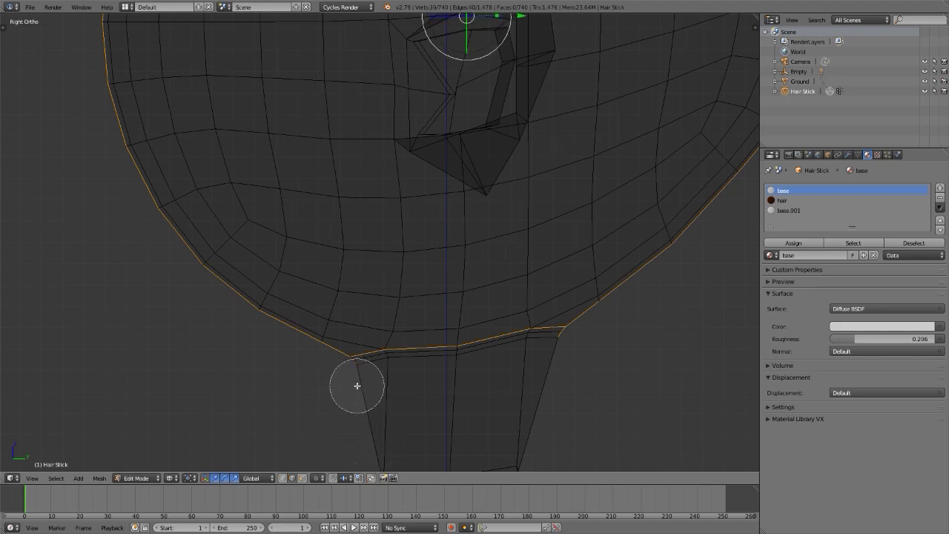
middle_click(561, 356)
right_click(510, 371)
scroll(464, 319, "down", 6)
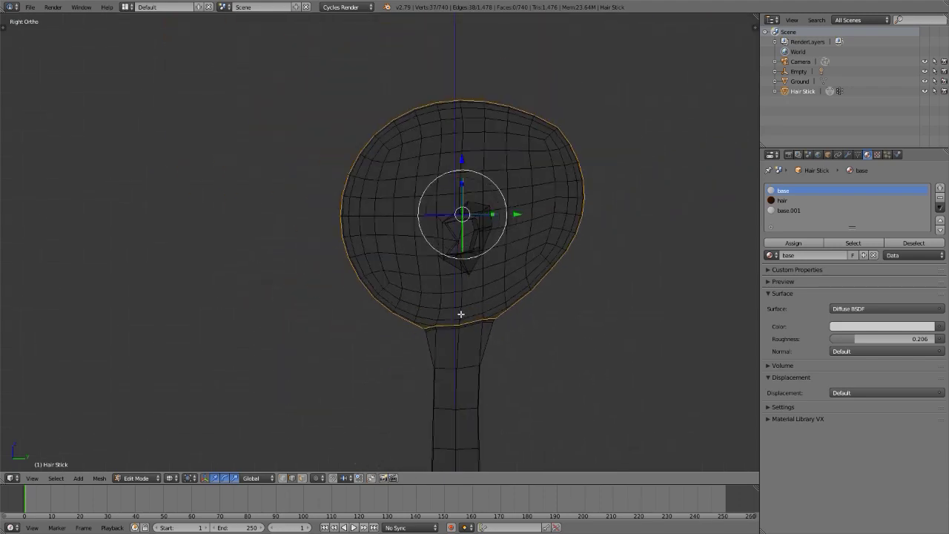
key("z")
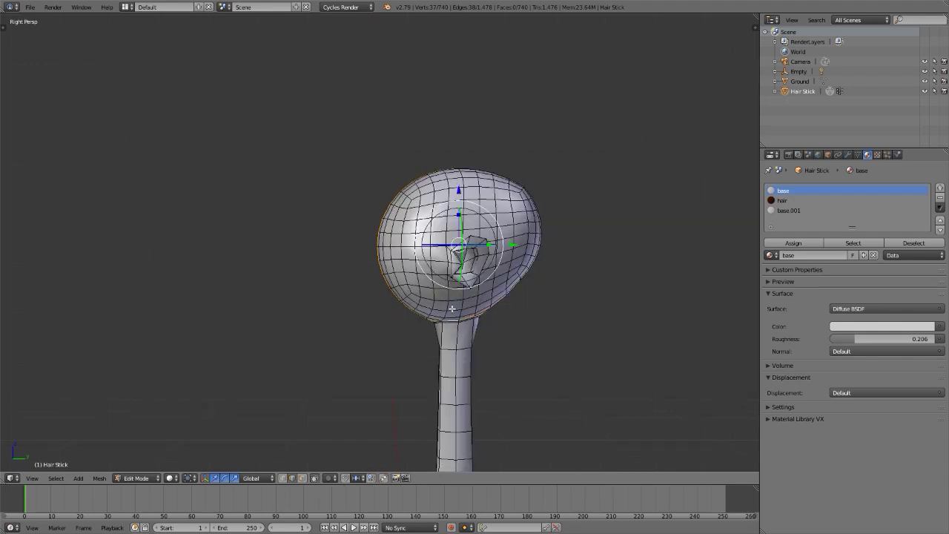
Hide the transform gizmo and circle-deselect the lower part of the head loop
middle_click_drag(434, 287, 508, 282)
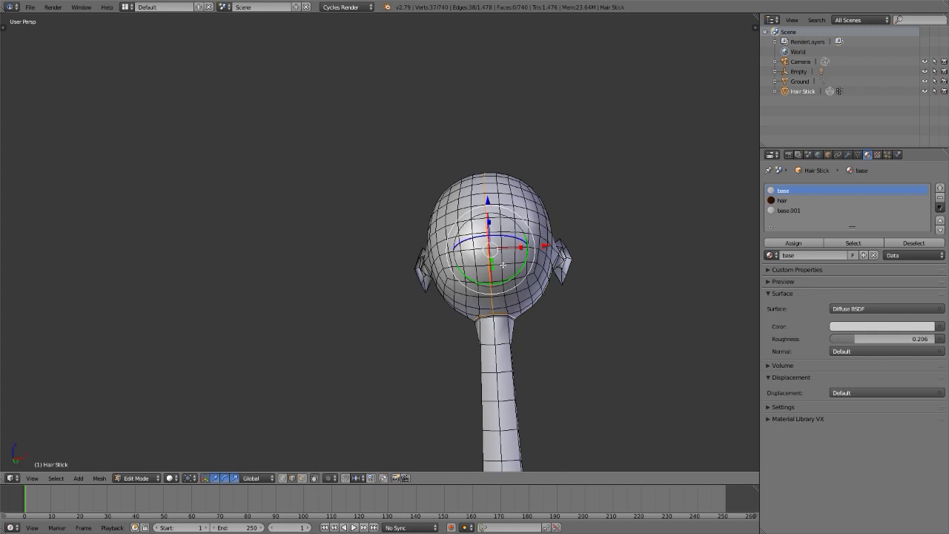
scroll(502, 256, "up", 1)
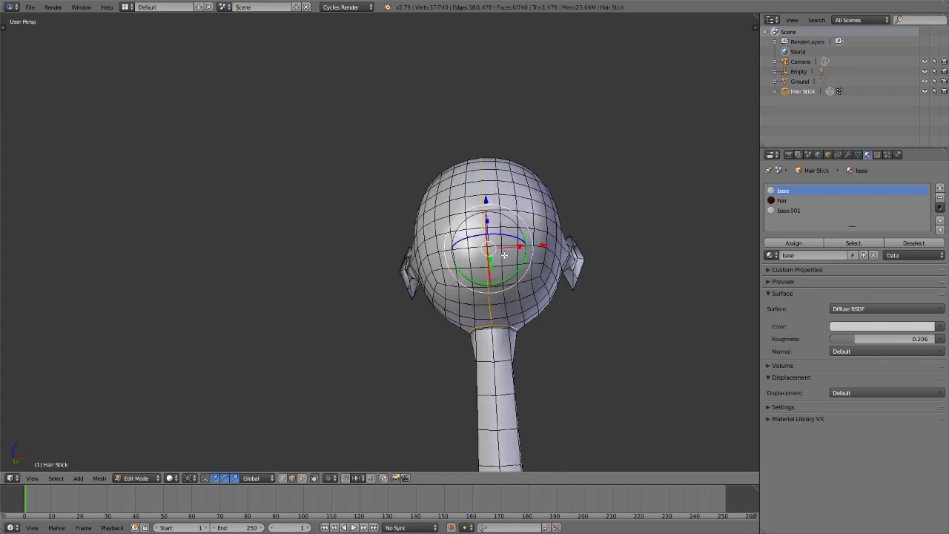
key("ctrl+space")
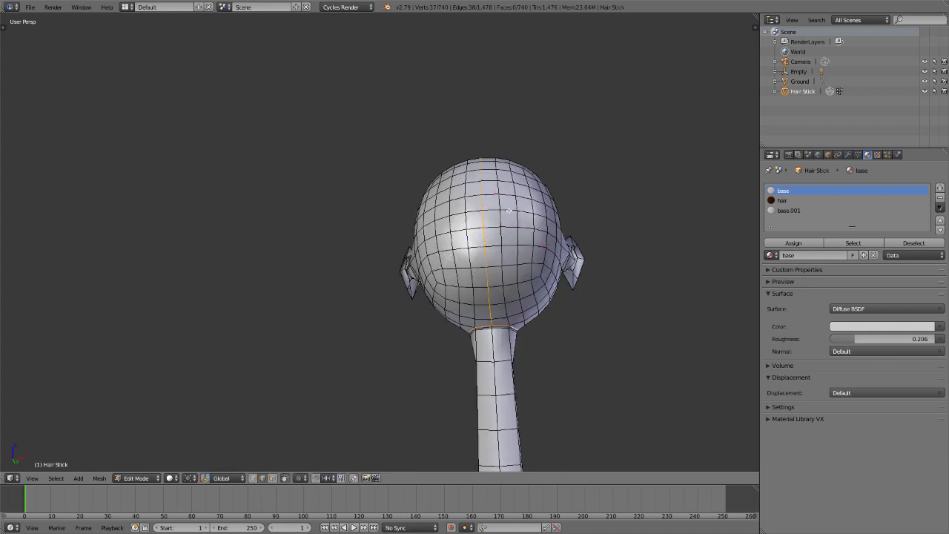
key("c")
mouse_move(487, 281)
middle_mouse_down()
mouse_move(488, 296)
mouse_move(483, 177)
mouse_move(566, 262)
mouse_move(483, 176)
middle_mouse_up()
key("Escape")
Mark the selected loops as a UV seam
scroll(483, 176, "up", 6)
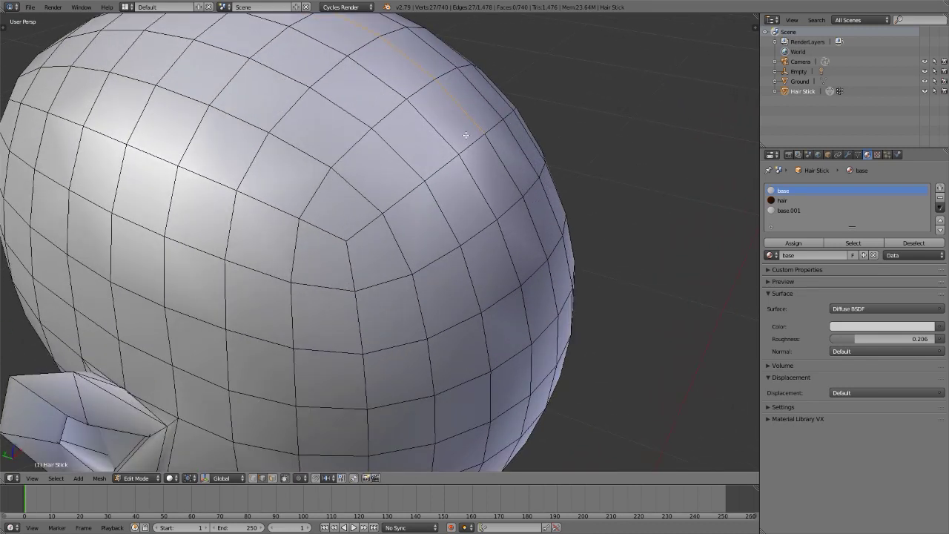
scroll(483, 140, "down", 2)
scroll(483, 142, "down", 4)
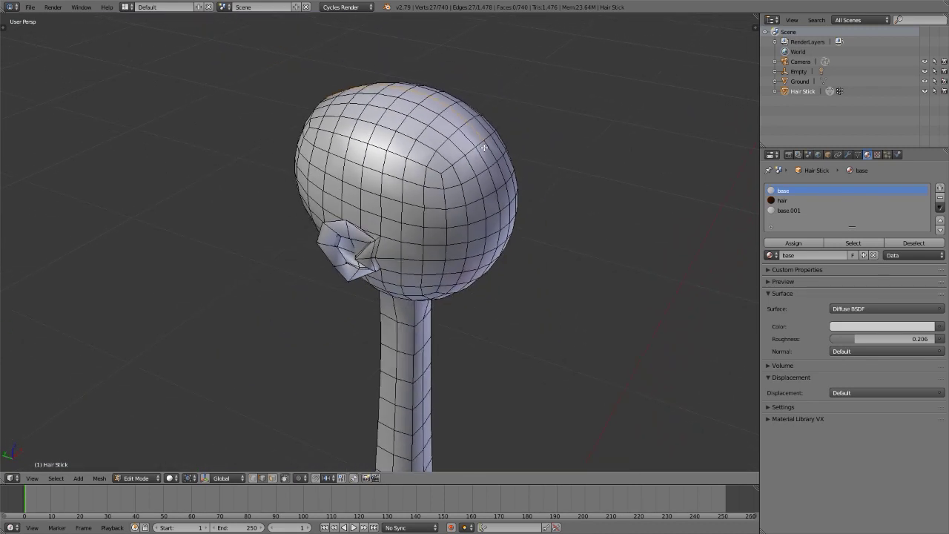
middle_click_drag(483, 147, 521, 163)
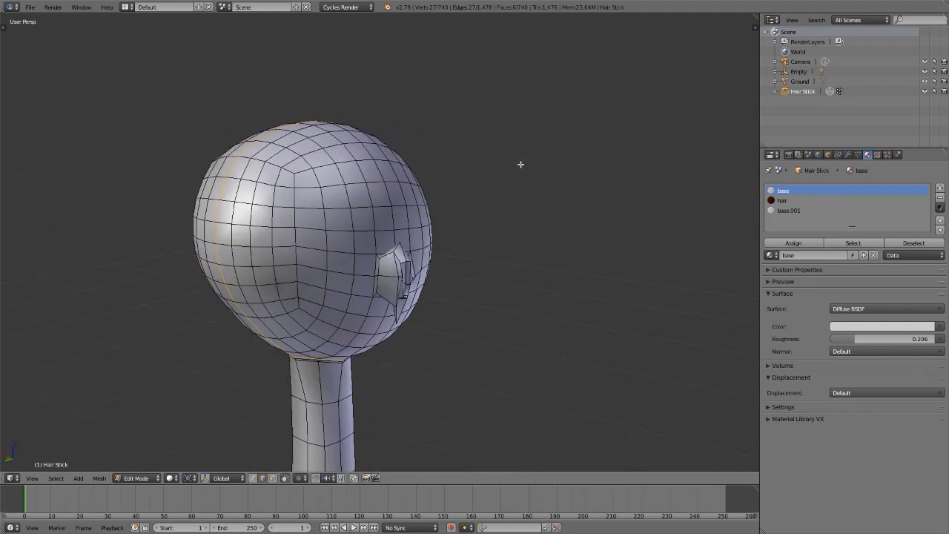
key("ctrl+e")
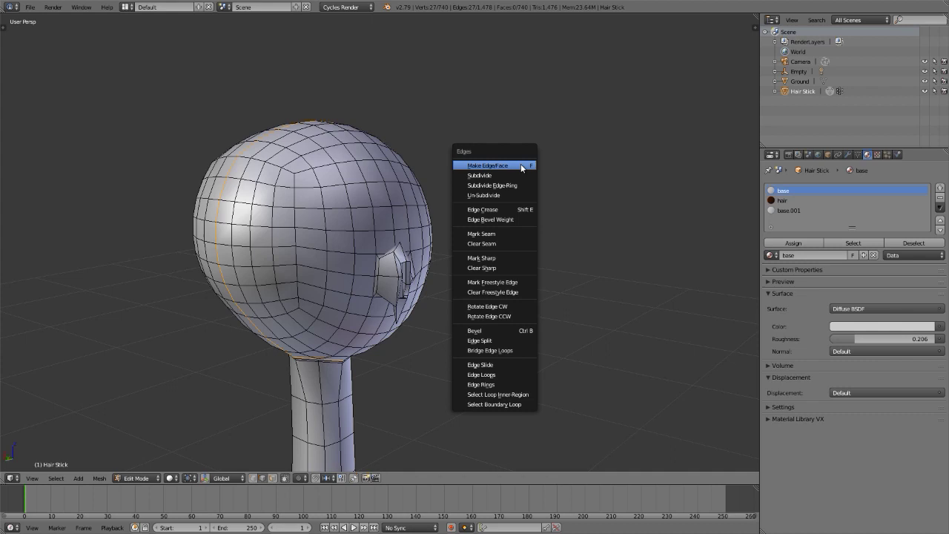
left_click(493, 233)
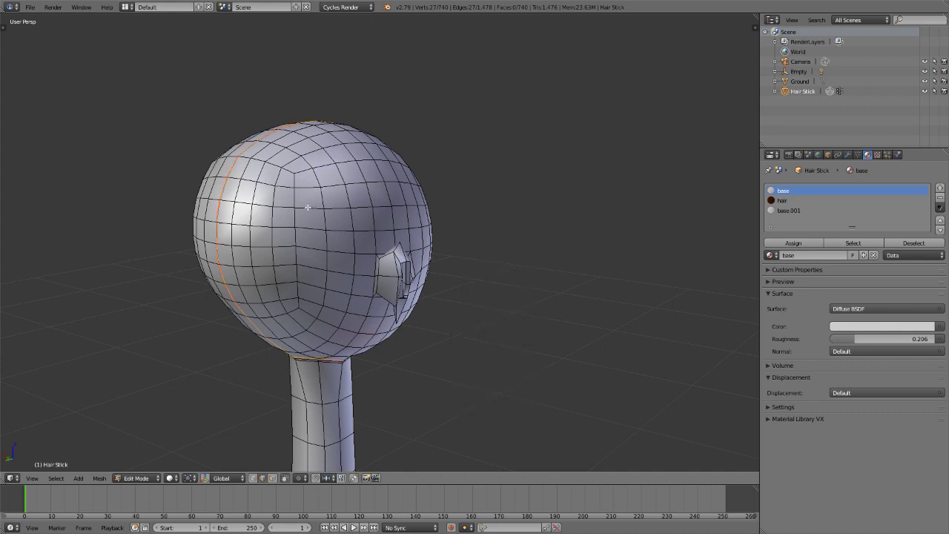
In face select mode, select only the linked faces of the ball head
key("a")
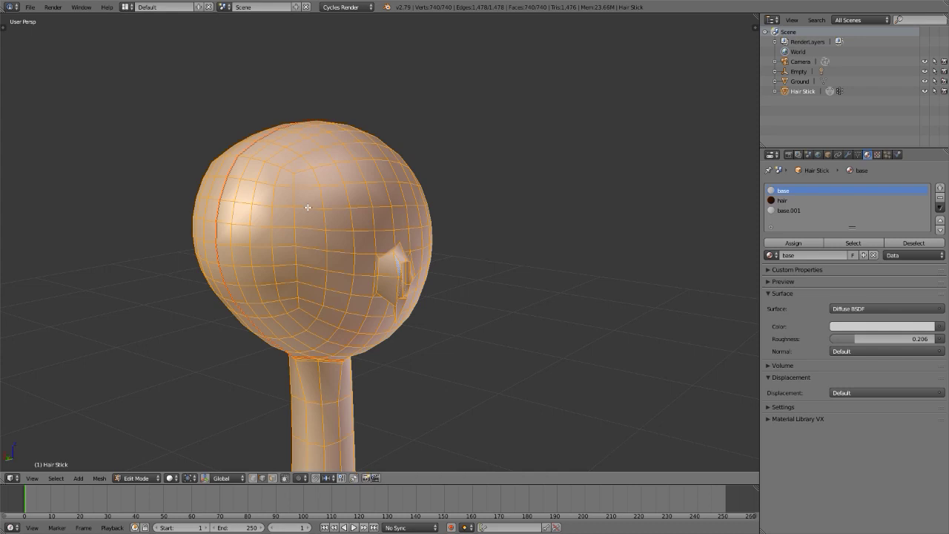
scroll(308, 207, "down", 5)
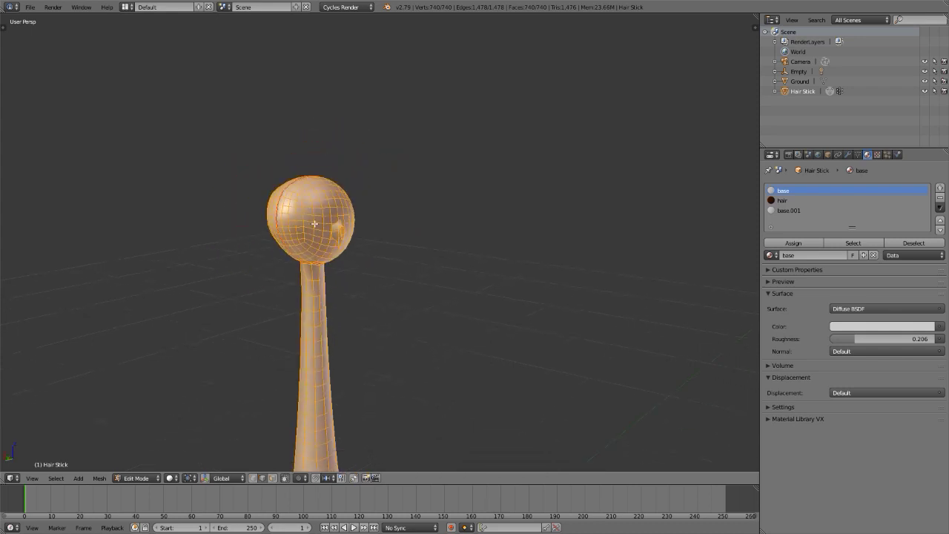
scroll(311, 224, "down", 4)
scroll(309, 341, "up", 5)
scroll(309, 340, "down", 4)
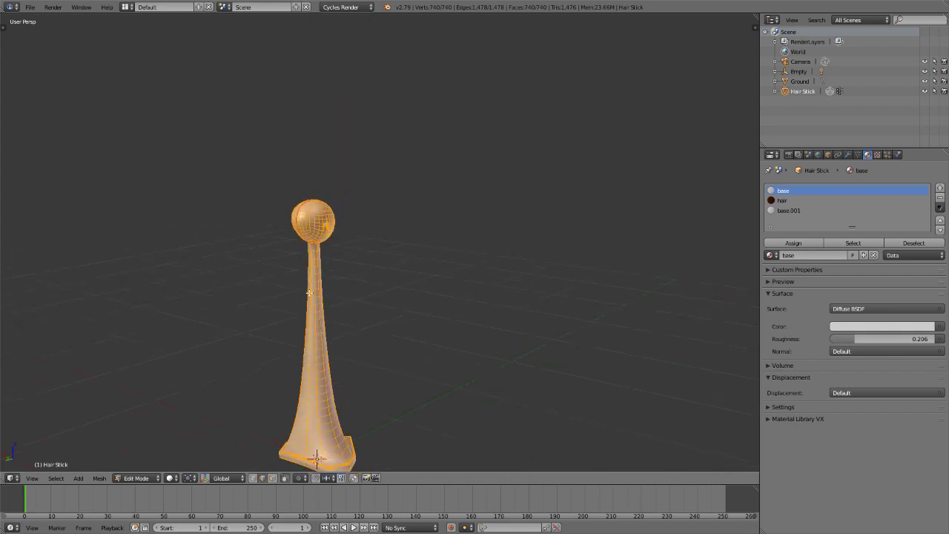
scroll(315, 223, "up", 5)
scroll(318, 253, "down", 1)
middle_click_drag(318, 254, 233, 222)
scroll(337, 238, "up", 3)
key("a")
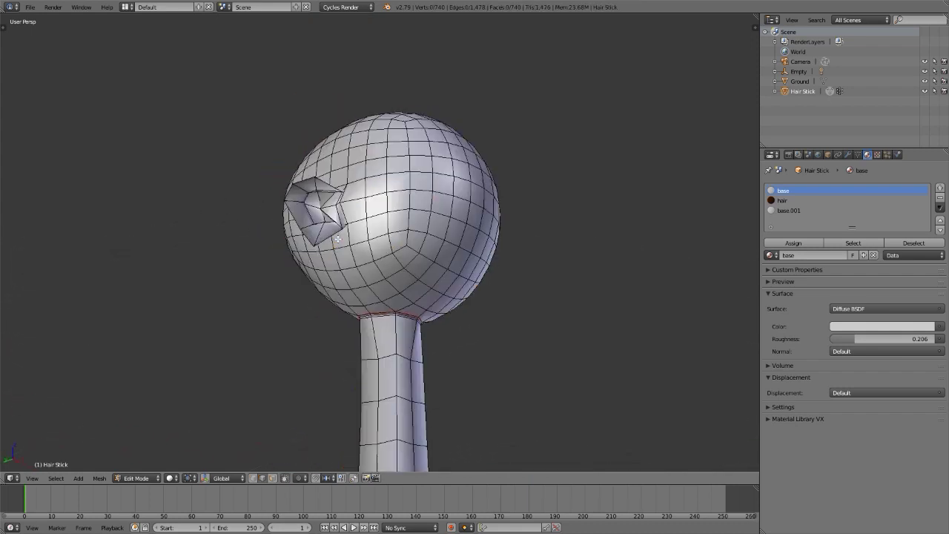
key("3")
key("l")
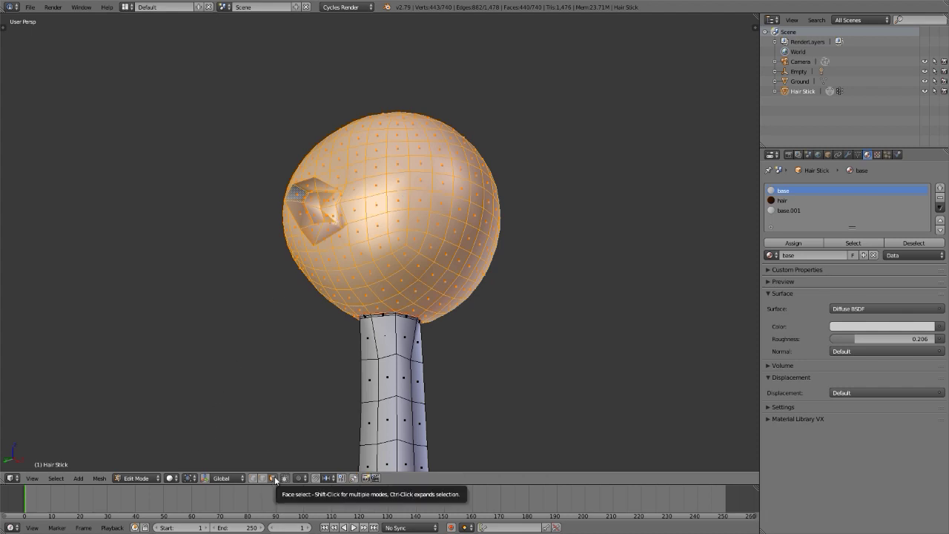
Check the linked head selection from several angles and review its tool options
middle_click_drag(474, 202, 428, 199)
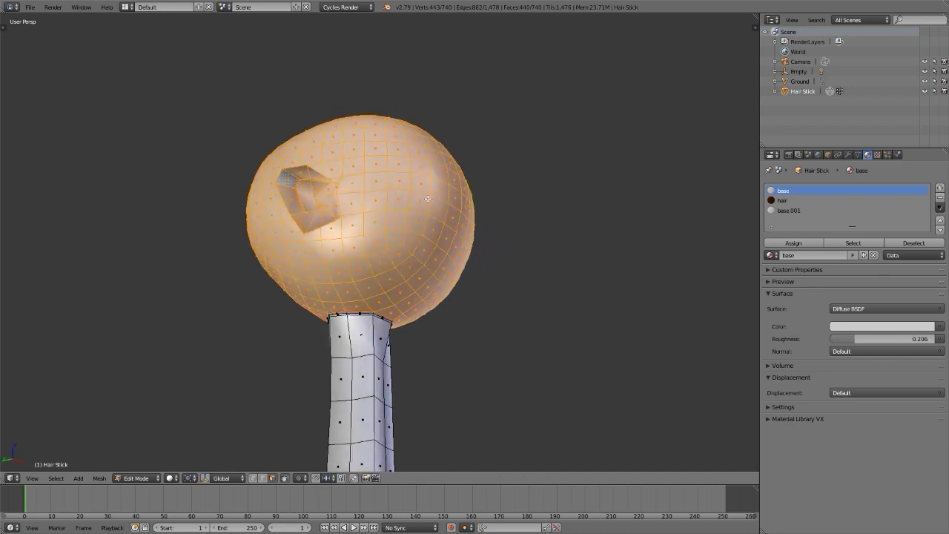
middle_click_drag(397, 229, 360, 206)
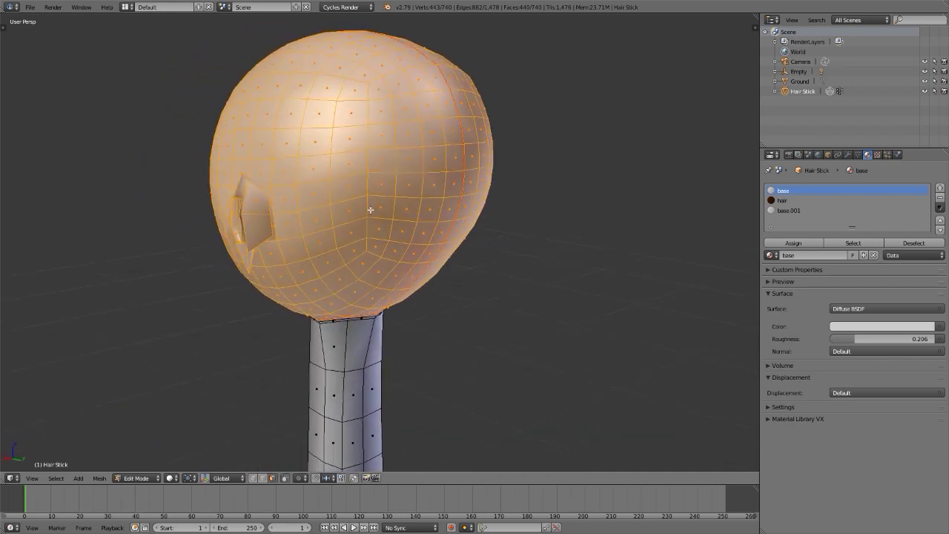
key("t")
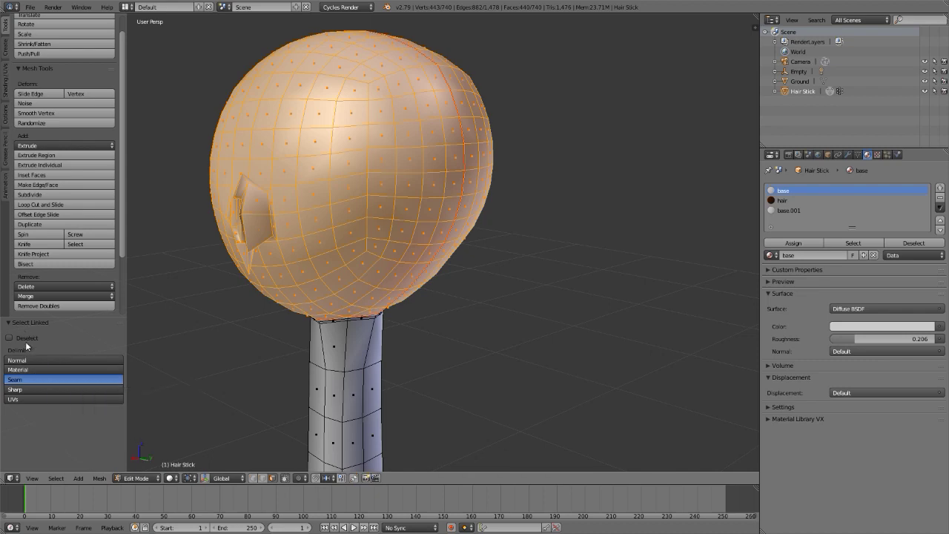
key("t")
middle_click_drag(353, 222, 470, 205)
Remove the base.001 ear faces from the selection and unwrap the remaining head faces
left_click(787, 211)
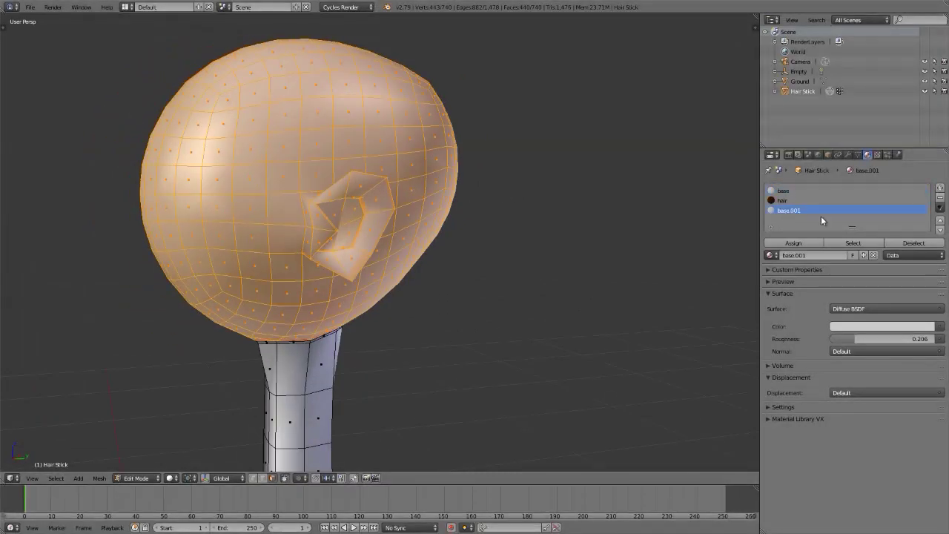
left_click(904, 247)
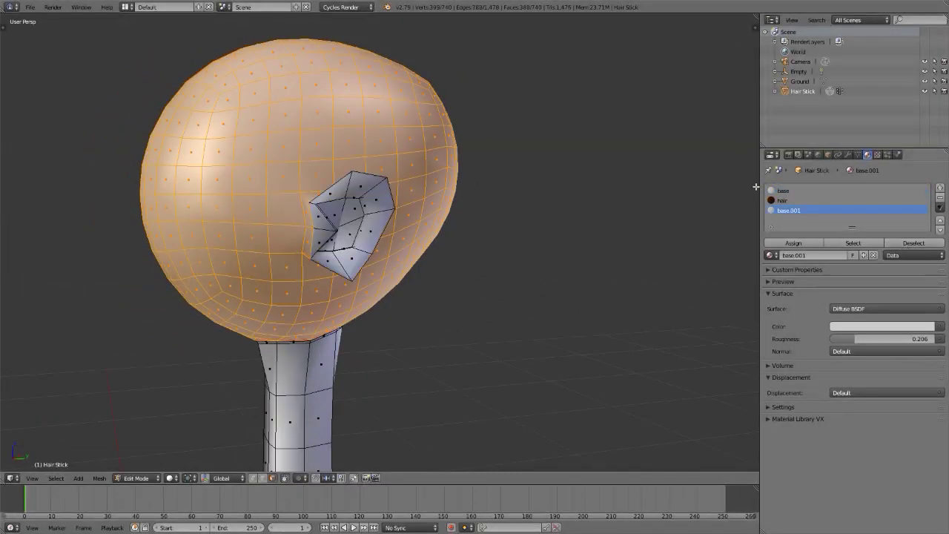
left_click(780, 190)
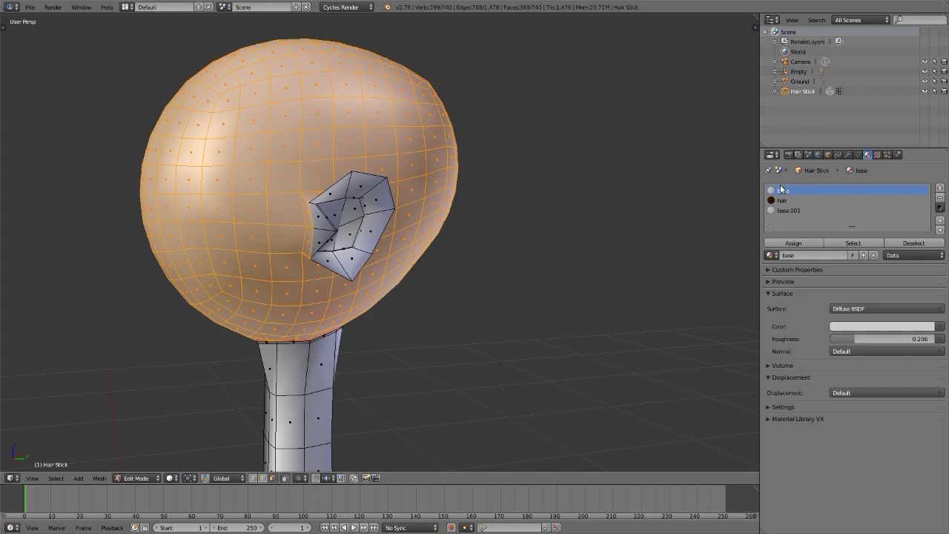
key("u")
left_click(504, 158)
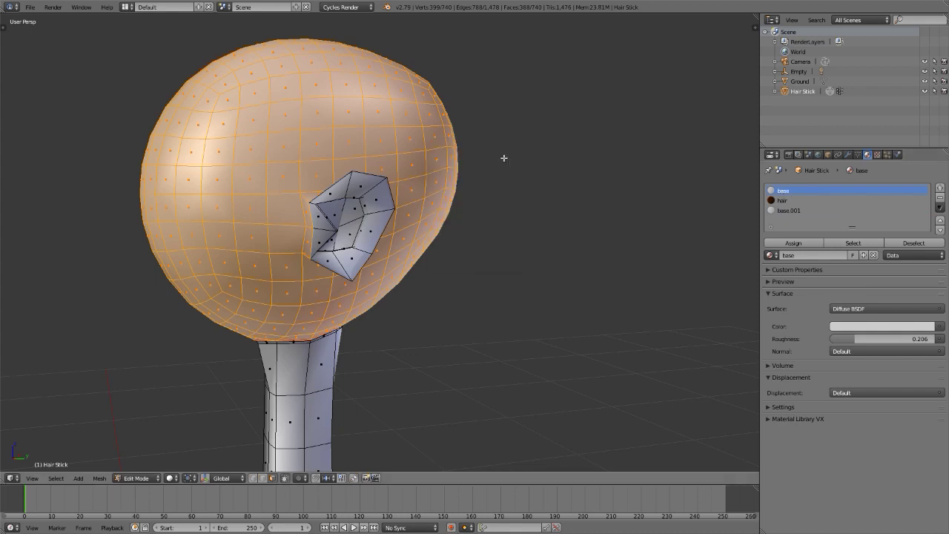
key("ctrl+Right")
key("ctrl+Right")
key("ctrl+Right")
key("ctrl+Right")
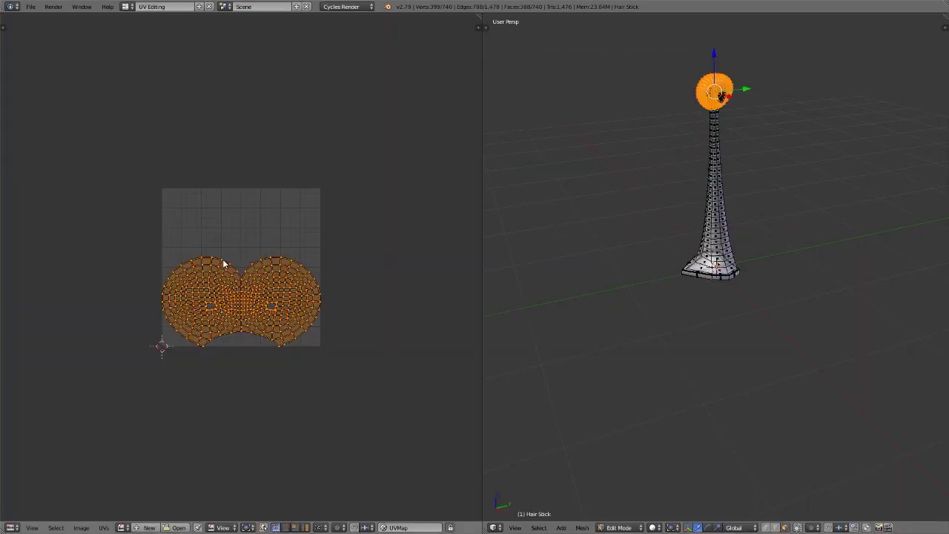
Frame the selected head faces in the 3D view
scroll(240, 312, "up", 4)
scroll(240, 309, "up", 1)
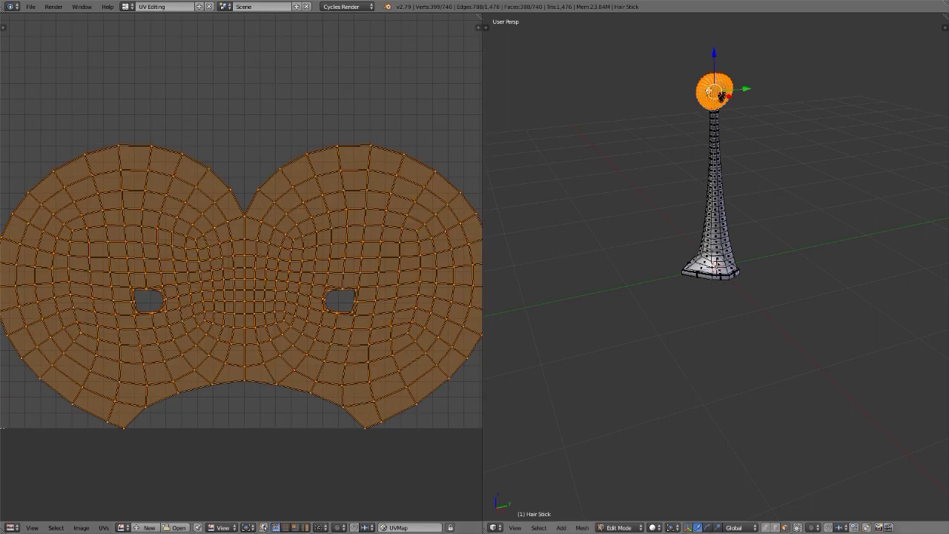
key("KP_Decimal")
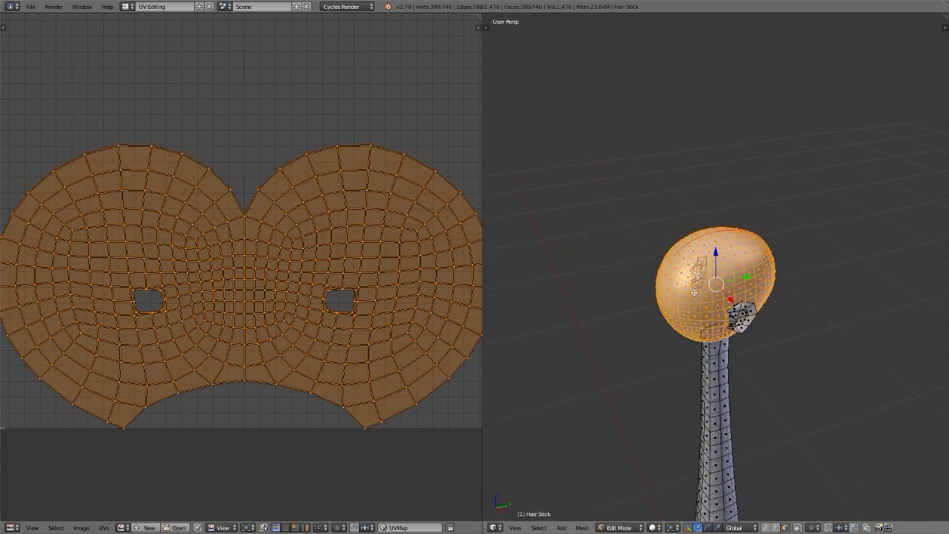
scroll(228, 233, "down", 3)
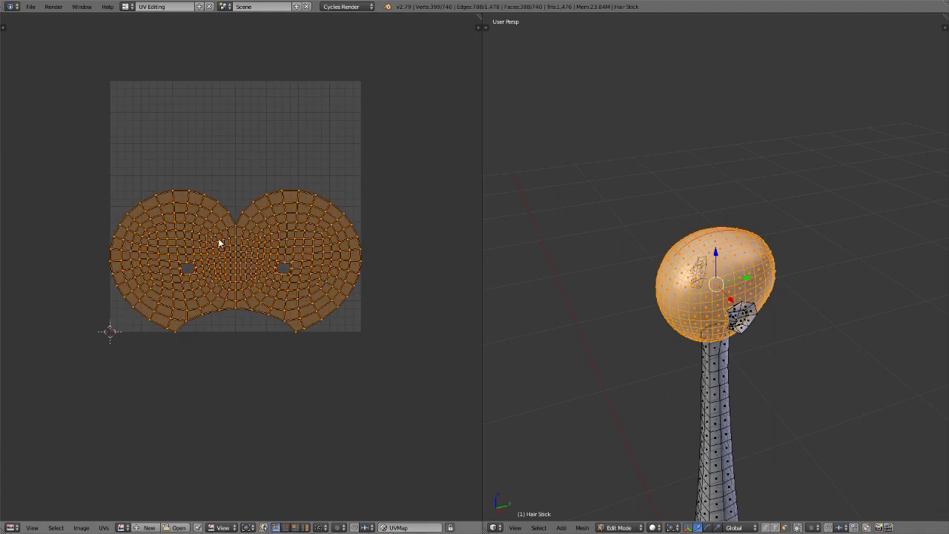
scroll(228, 220, "down", 1)
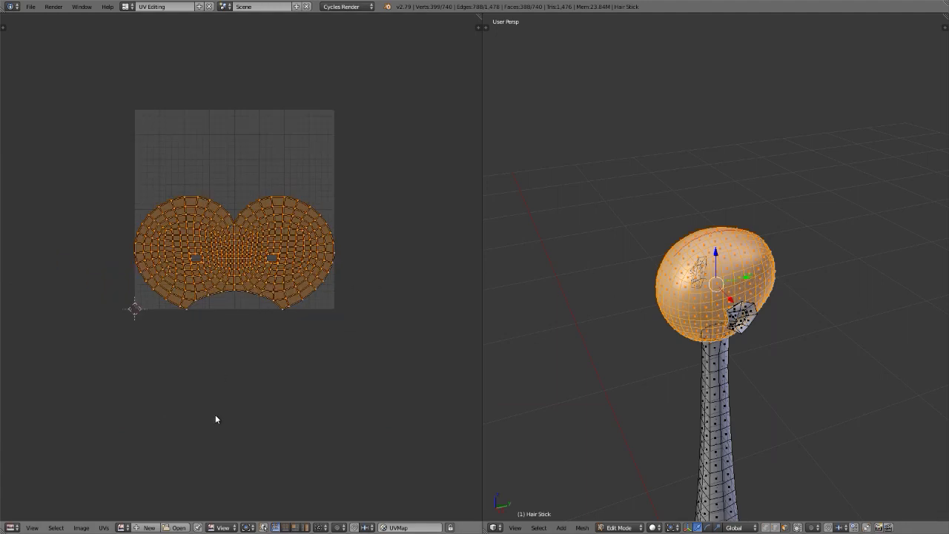
Create a new black 2048 × 2048 image named scalp in the UV editor
left_click(148, 528)
left_click(191, 444)
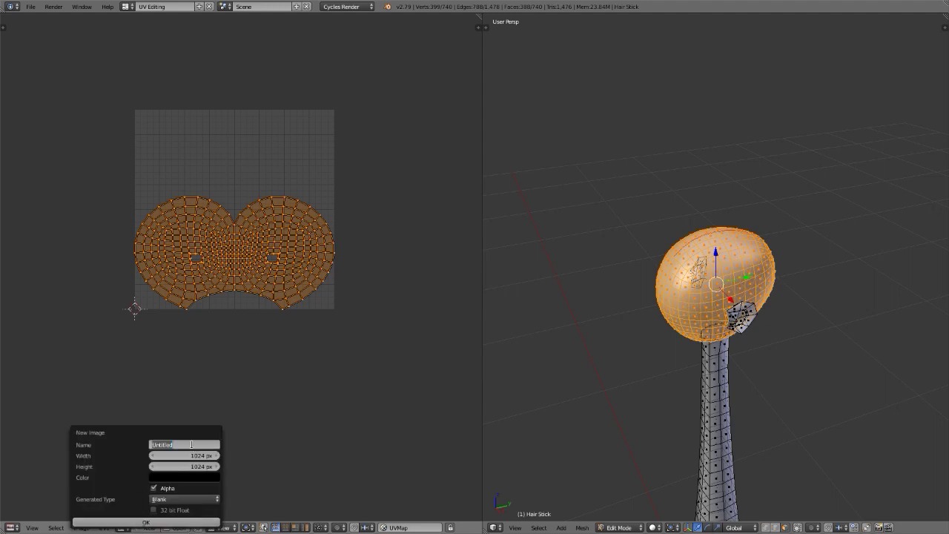
type("Ha")
key("Tab")
type("2048")
key("Tab")
type("20")
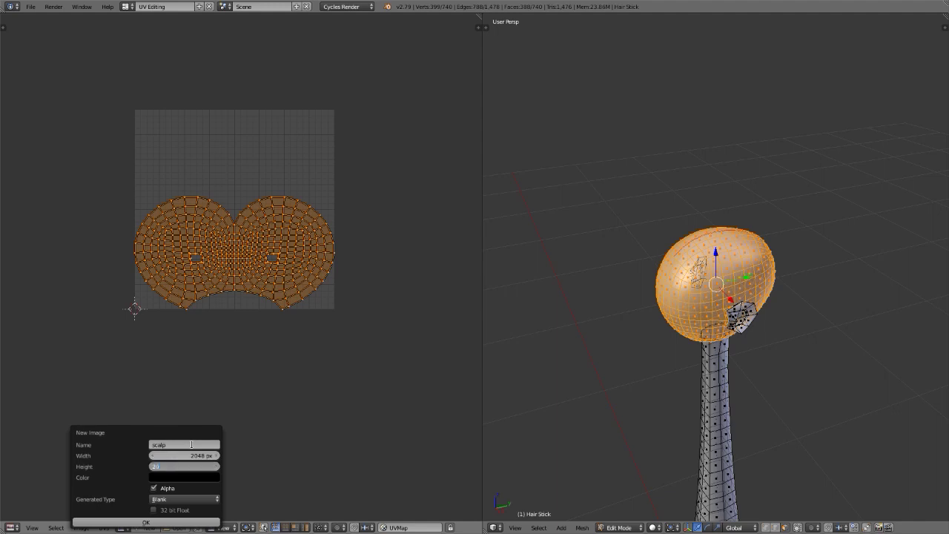
key("Return")
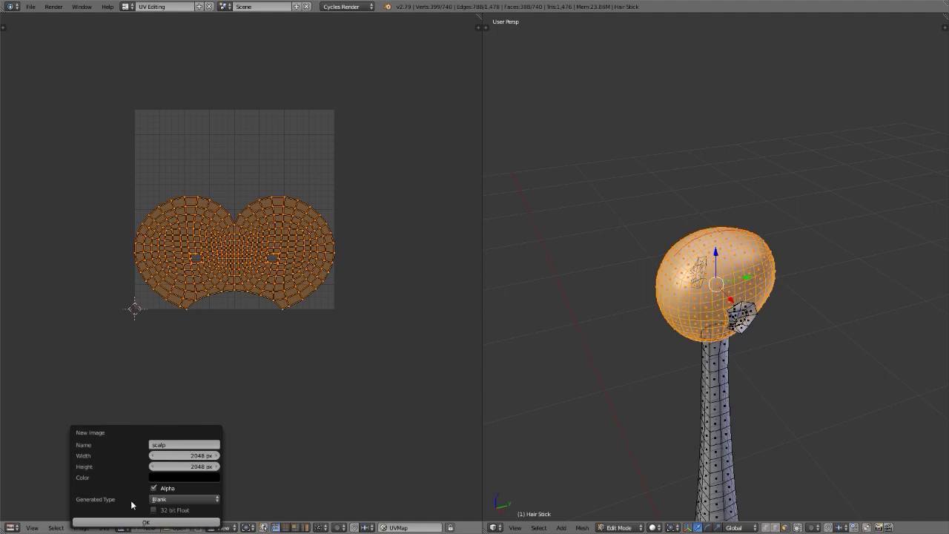
left_click(117, 523)
Switch back to the Default layout
scroll(192, 185, "down", 1)
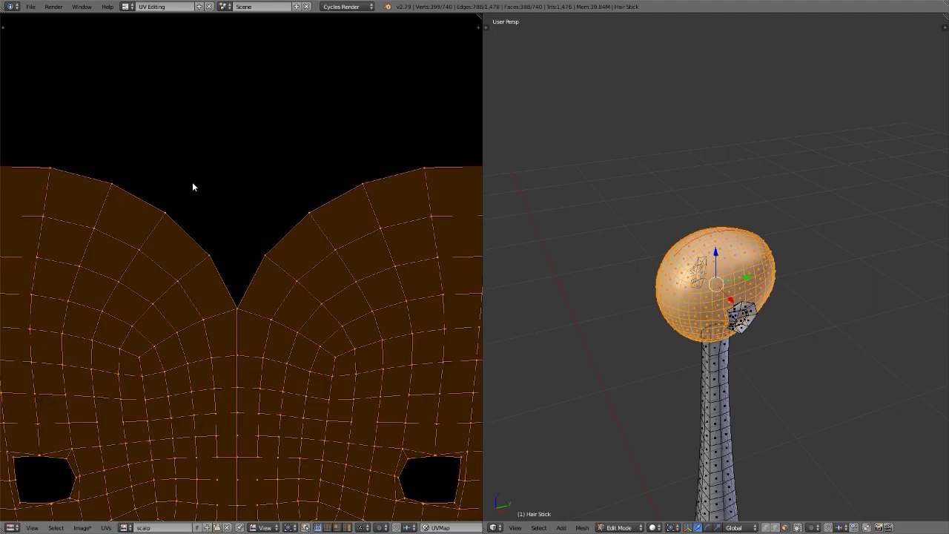
scroll(192, 187, "down", 6)
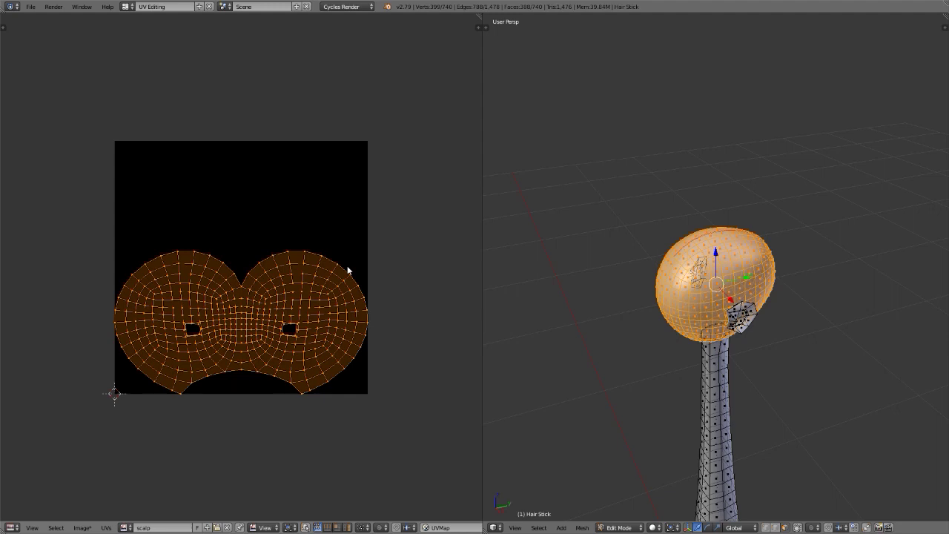
scroll(347, 271, "up", 3)
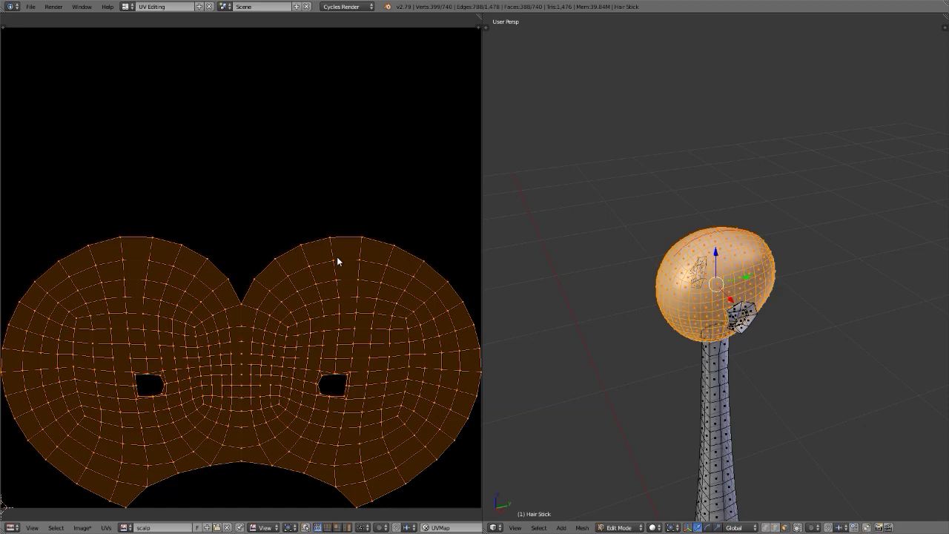
scroll(337, 256, "up", 3)
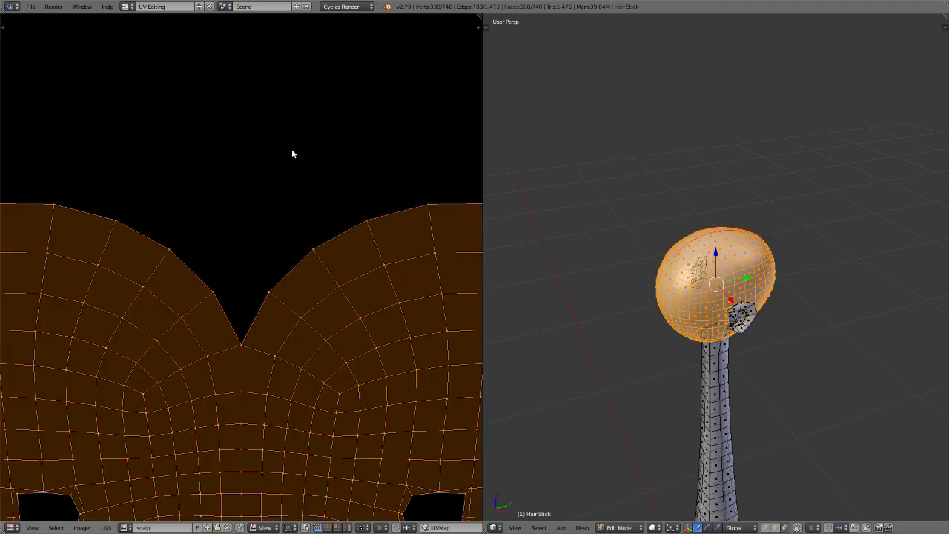
key("ctrl+Left")
key("ctrl+Left")
key("ctrl+Left")
key("ctrl+Left")
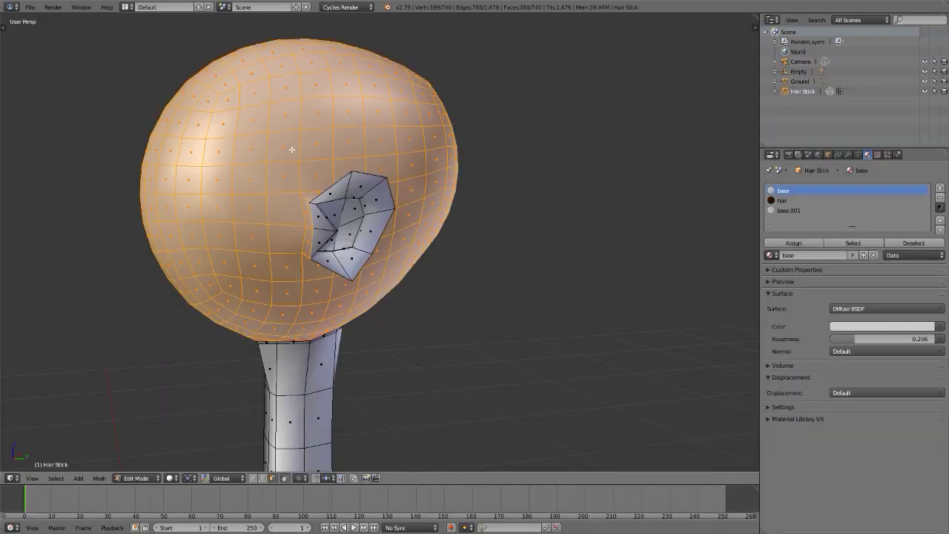
Switch to Object Mode and show the base material's Object shader nodes in the Node Editor
scroll(555, 292, "down", 2)
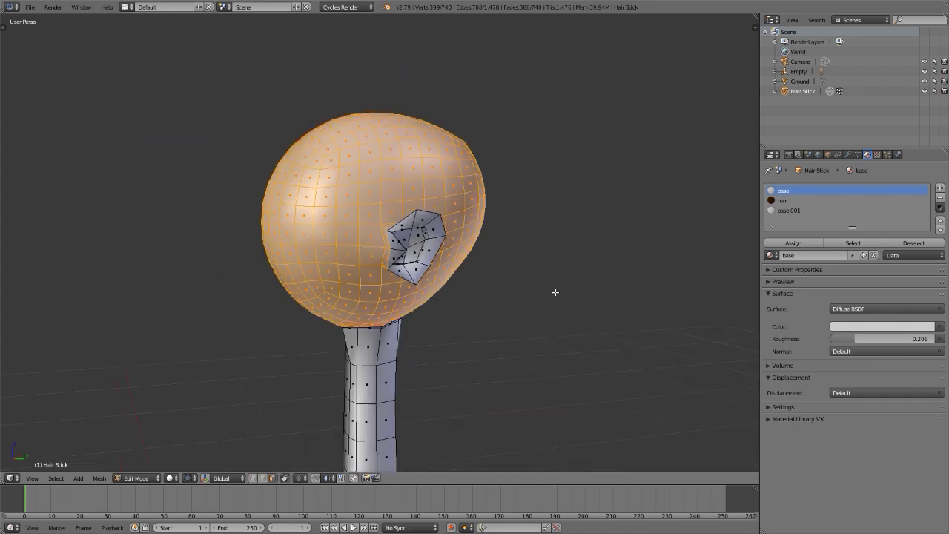
key("Tab")
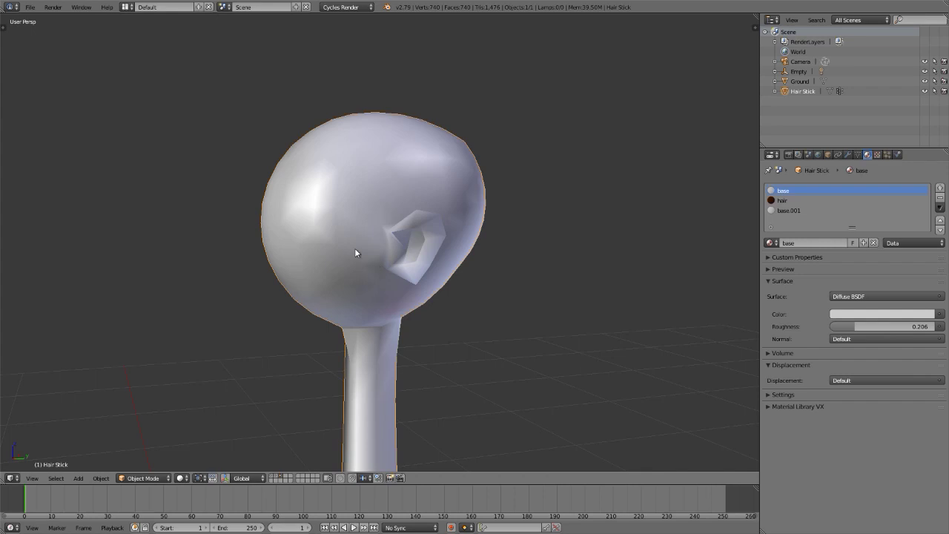
key("shift+F3")
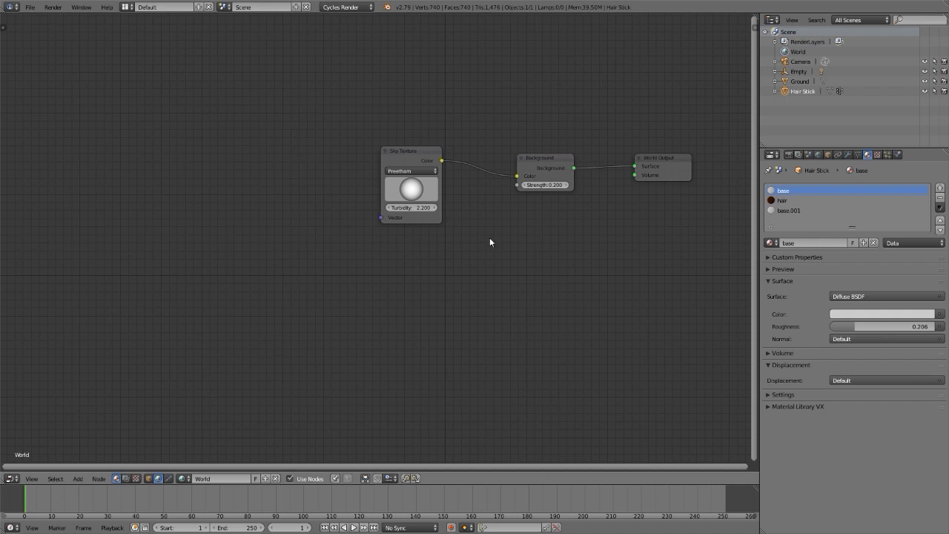
left_click(150, 479)
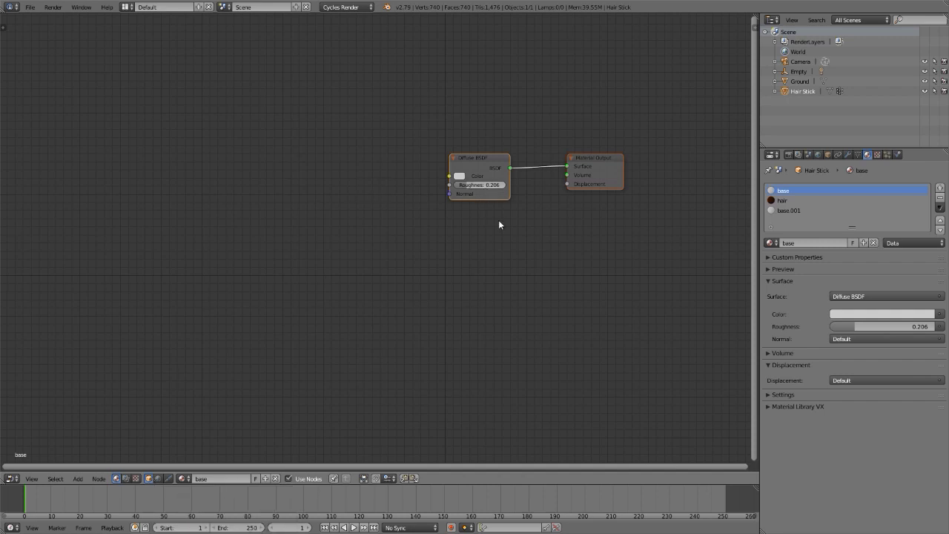
Add an Image Texture node using the scalp image and feed it into the Diffuse BSDF Color
middle_click_drag(498, 219, 481, 269)
left_click_drag(475, 215, 455, 197)
key("shift+a")
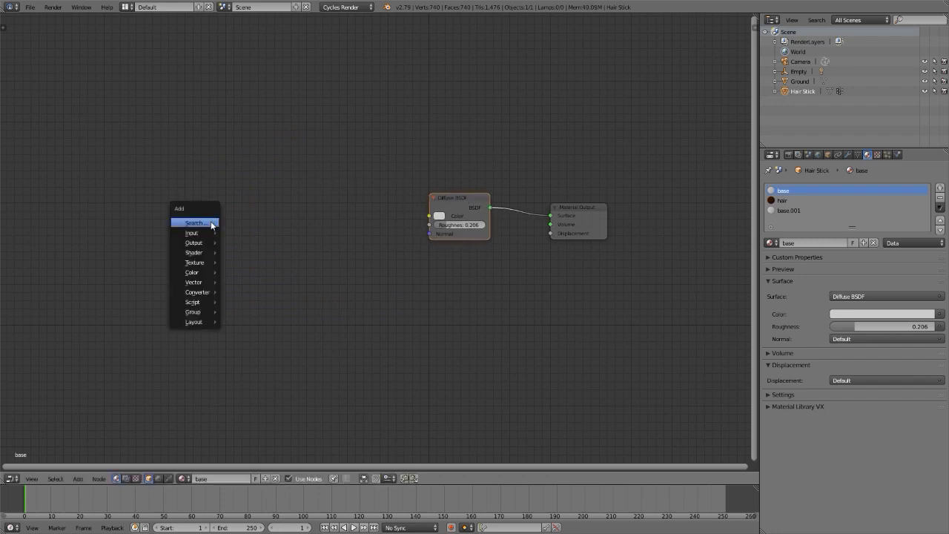
mouse_move(195, 263)
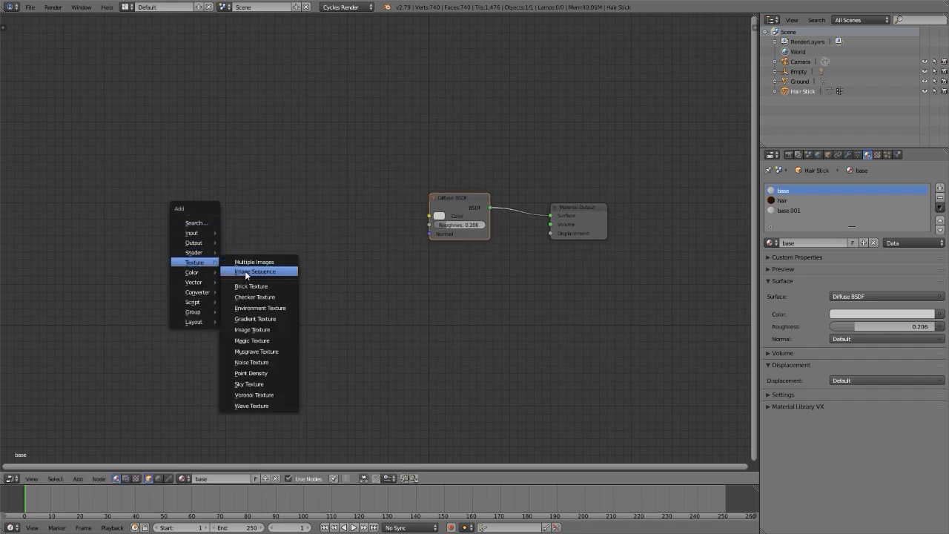
left_click(255, 332)
left_click(302, 197)
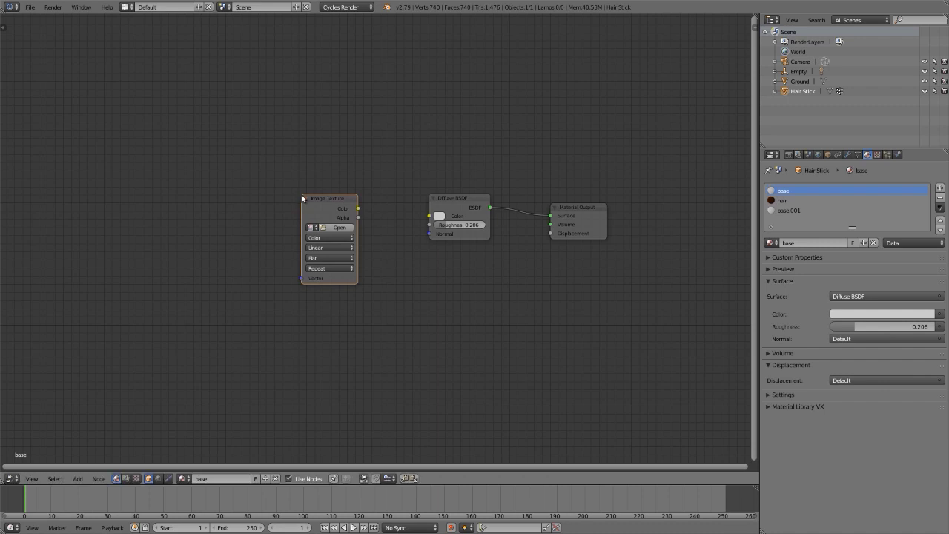
left_click_drag(300, 218, 241, 220)
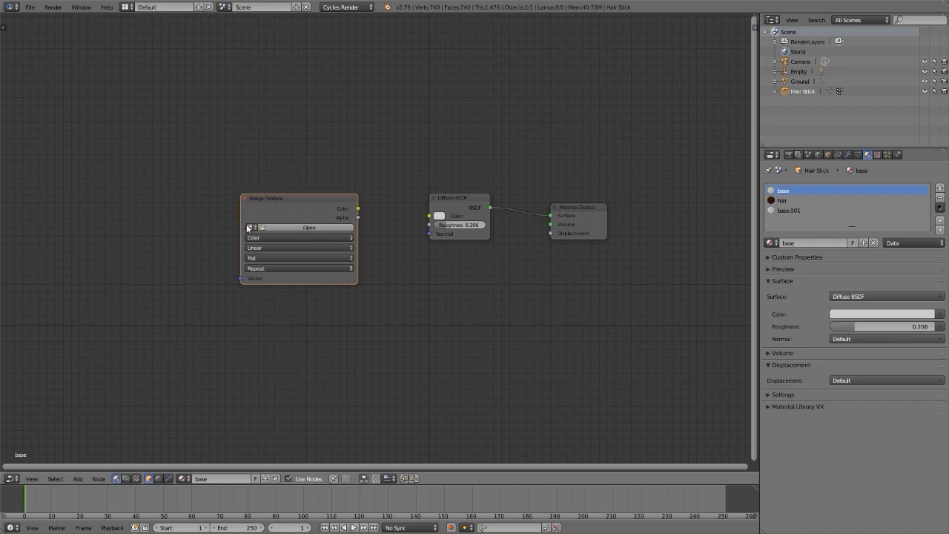
left_click(251, 227)
left_click(260, 247)
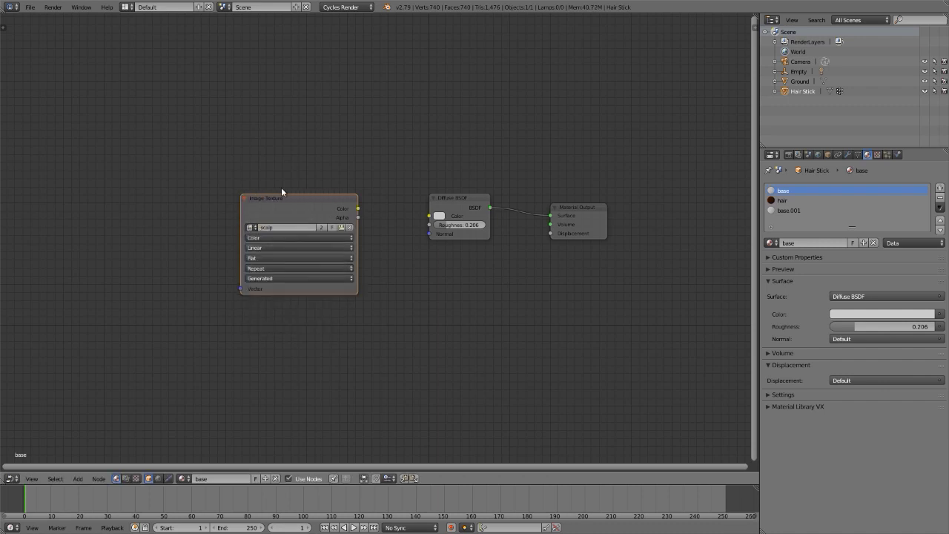
left_click_drag(357, 209, 429, 215)
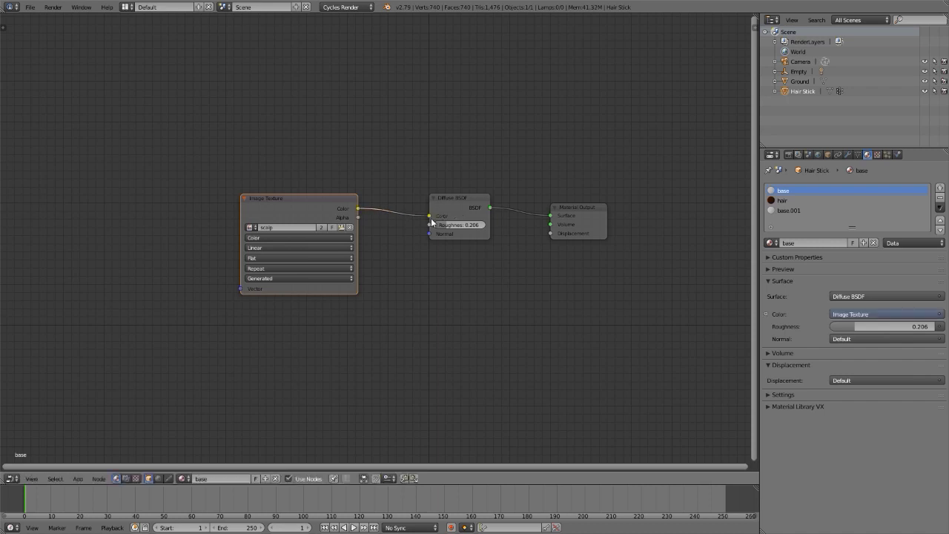
Add Mapping and Texture Coordinate nodes with Ctrl+T, checking the Node Wrangler add-on in Preferences
key("ctrl+t")
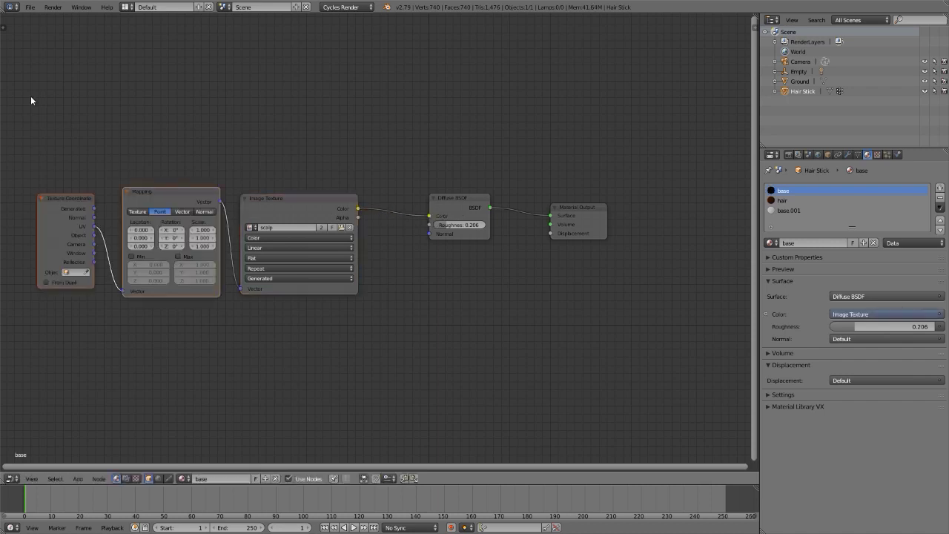
left_click(30, 8)
left_click(51, 117)
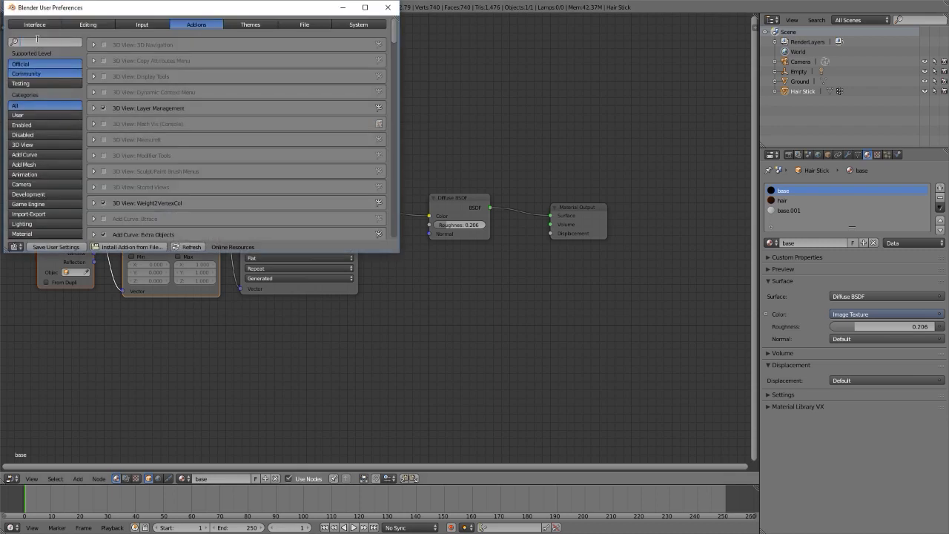
left_click(36, 41)
type("node")
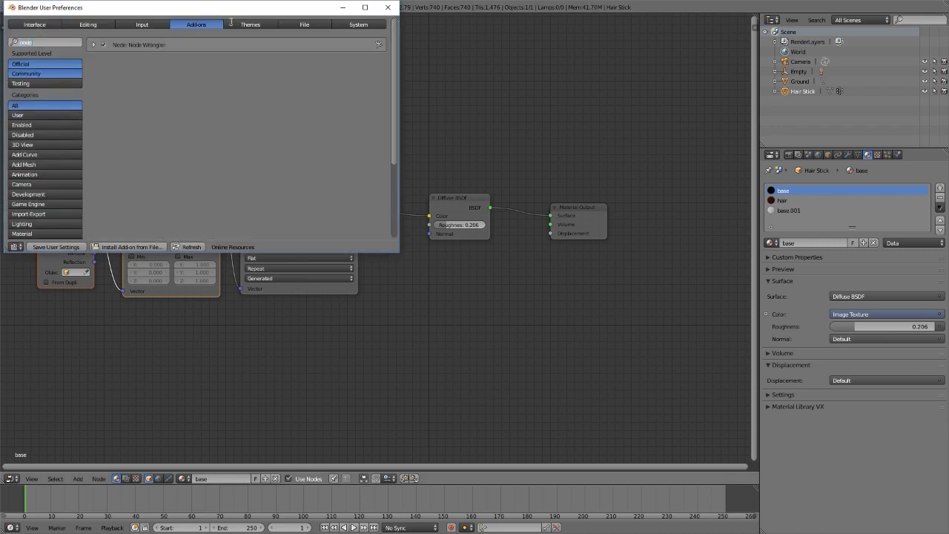
left_click(387, 7)
Reselect the Image Texture node and return the area to the 3D view
middle_click_drag(223, 169, 362, 172)
left_click(433, 200)
middle_click_drag(555, 228, 446, 227)
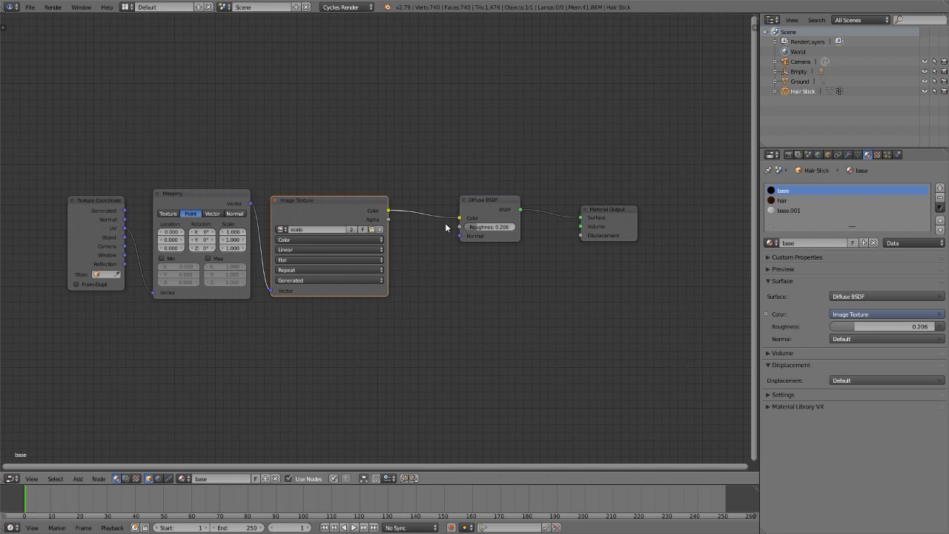
key("shift+F5")
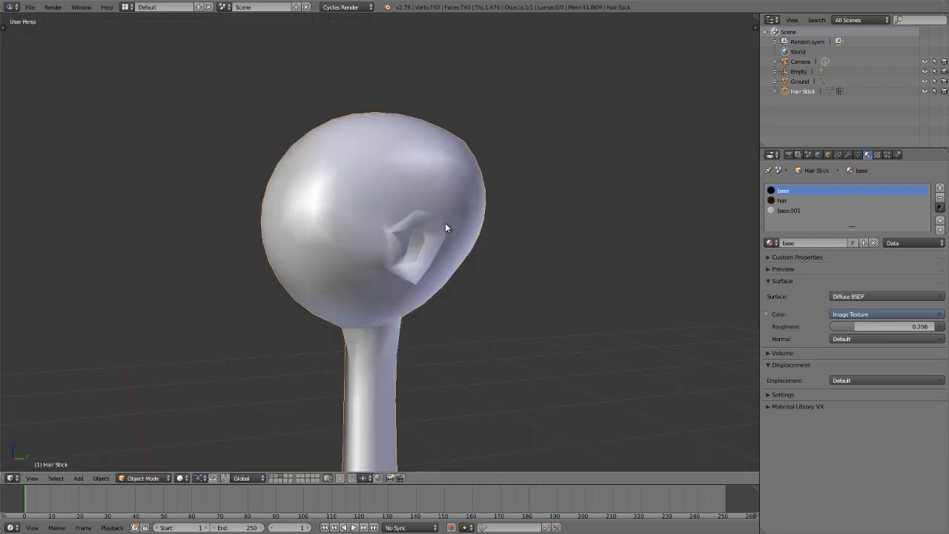
Show the head in Texture shading, now solid black, and open the Particle properties
left_click(183, 481)
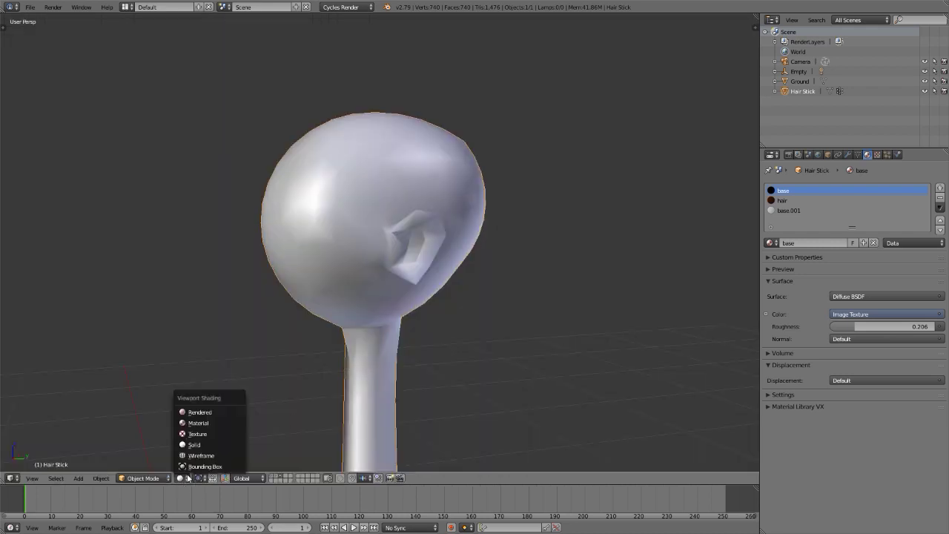
left_click(197, 422)
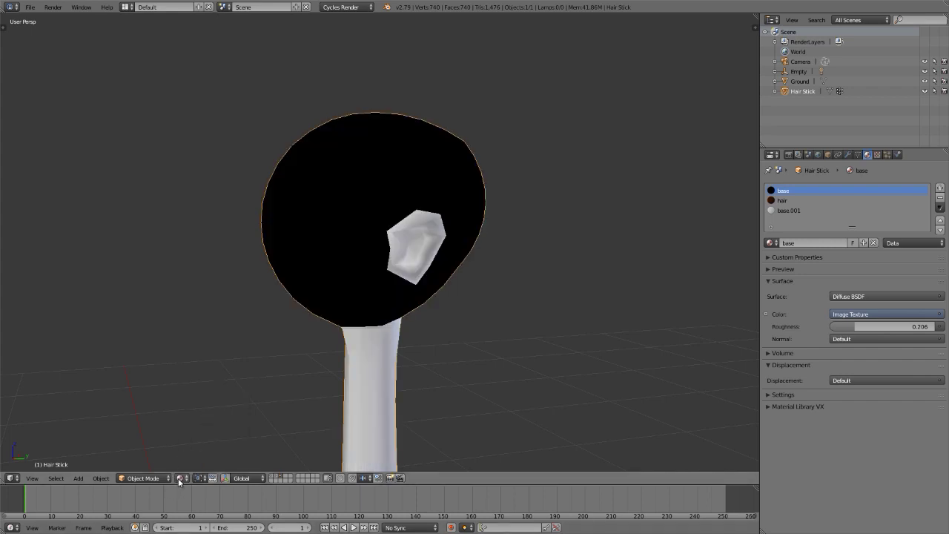
middle_click_drag(371, 235, 523, 241)
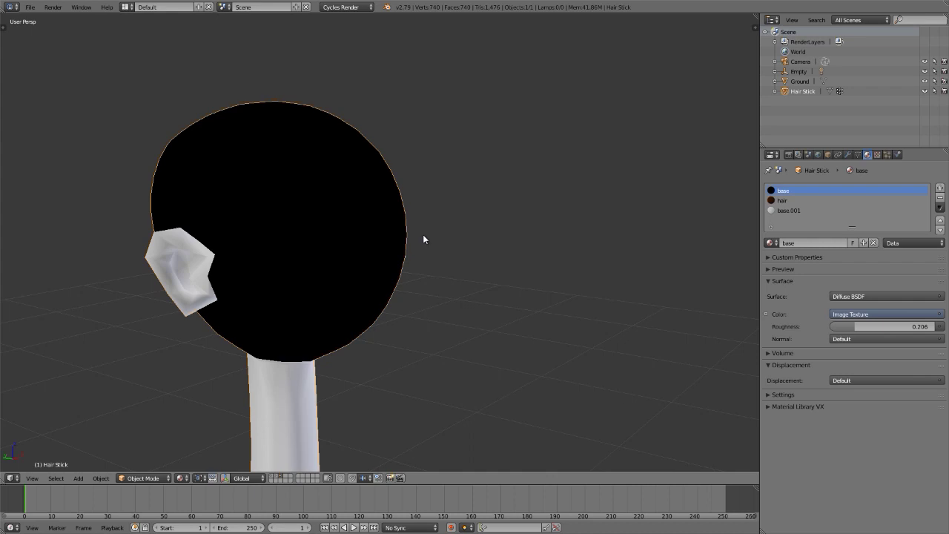
middle_click_drag(422, 238, 467, 231, "shift")
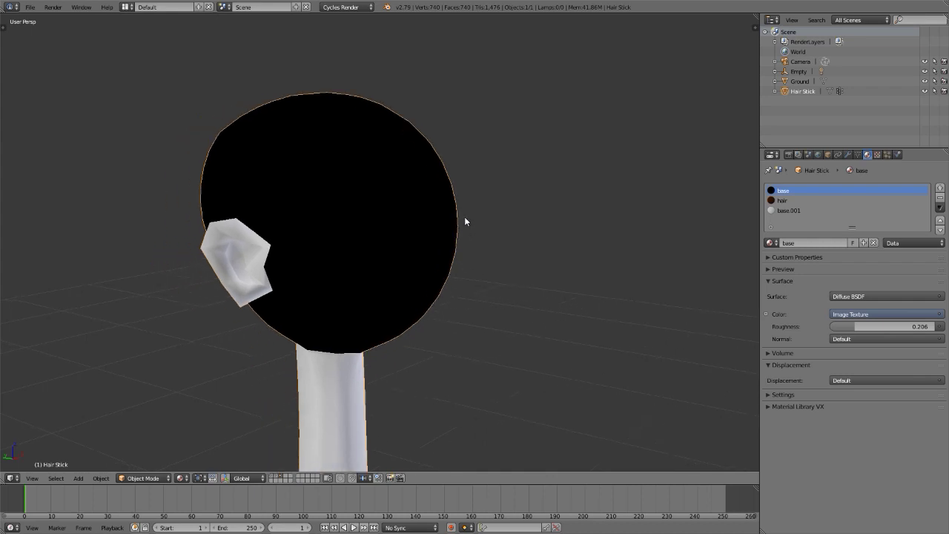
scroll(464, 216, "down", 3)
left_click(888, 154)
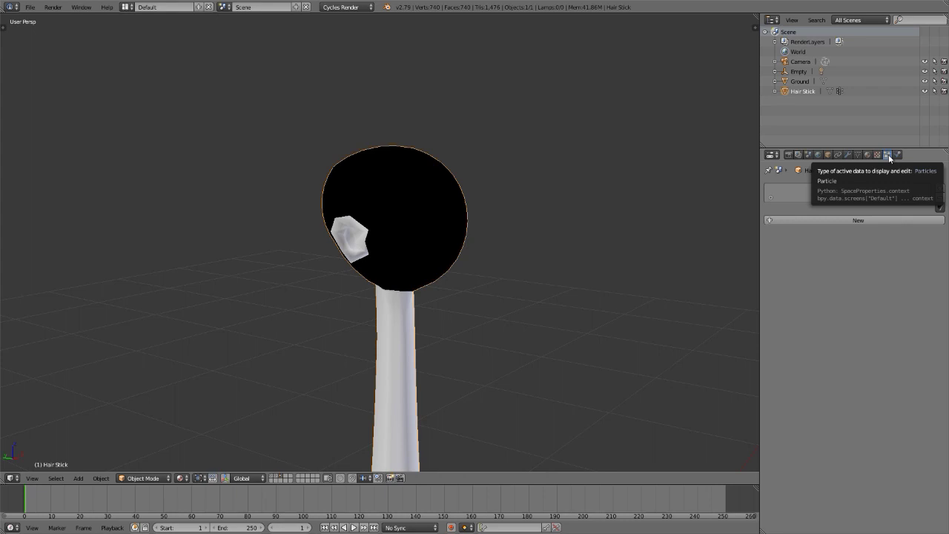
Switch Hair Stick to Texture Paint mode and open the Tool Shelf with the TexDraw brush
left_click(142, 478)
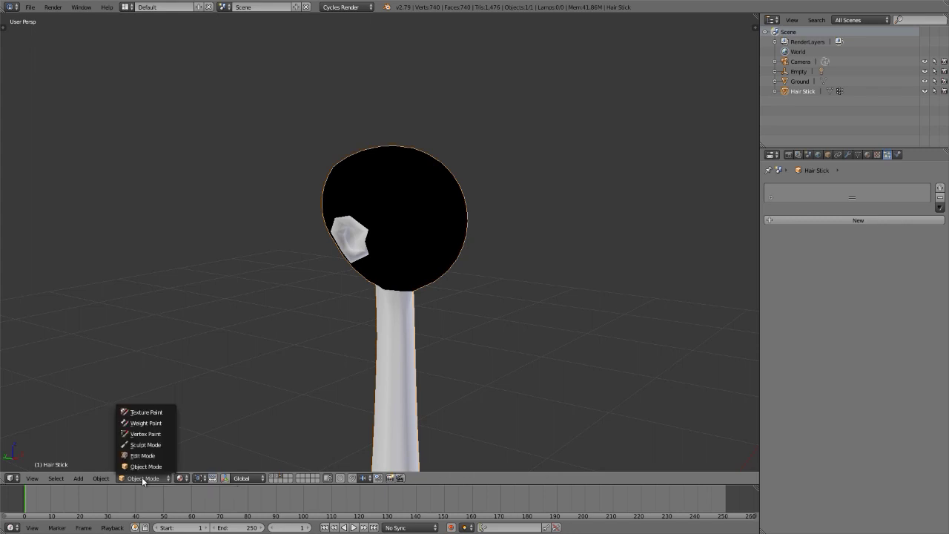
left_click(147, 413)
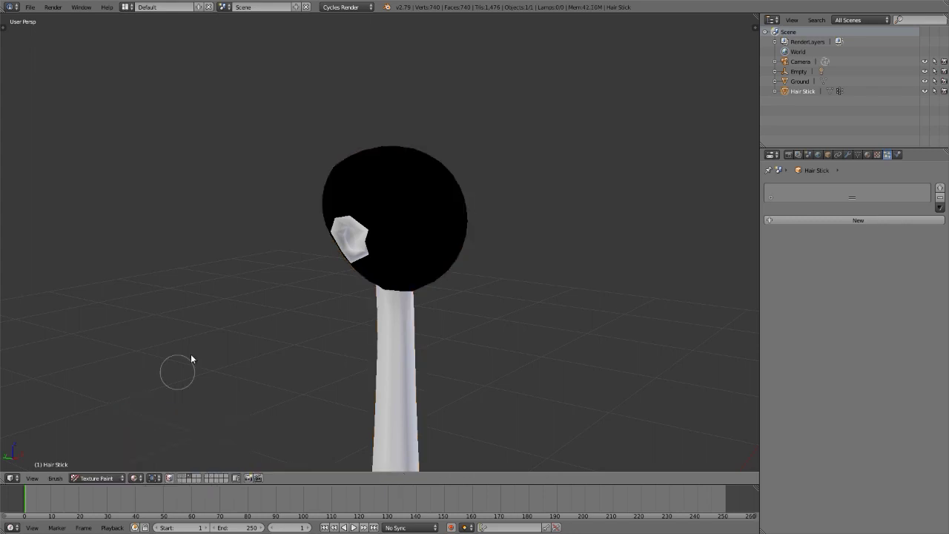
key("t")
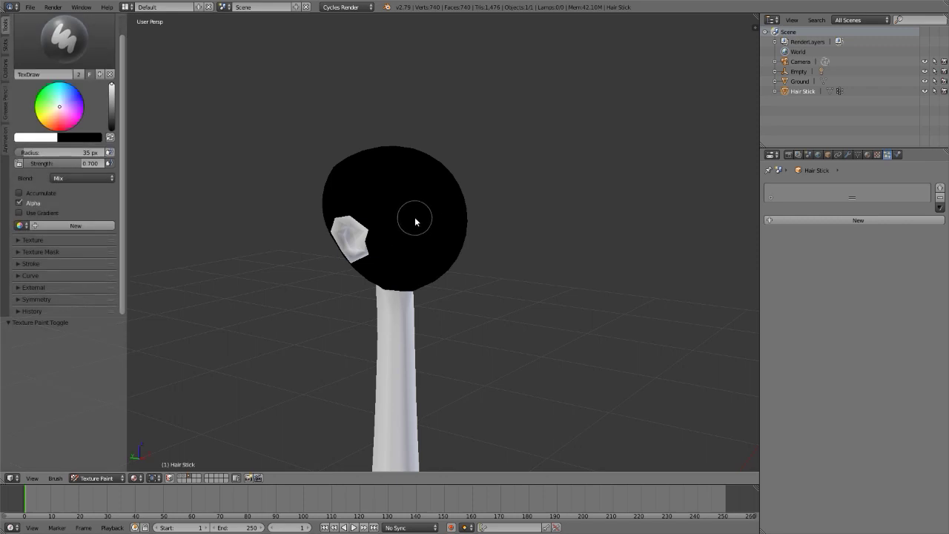
middle_click_drag(415, 222, 449, 226)
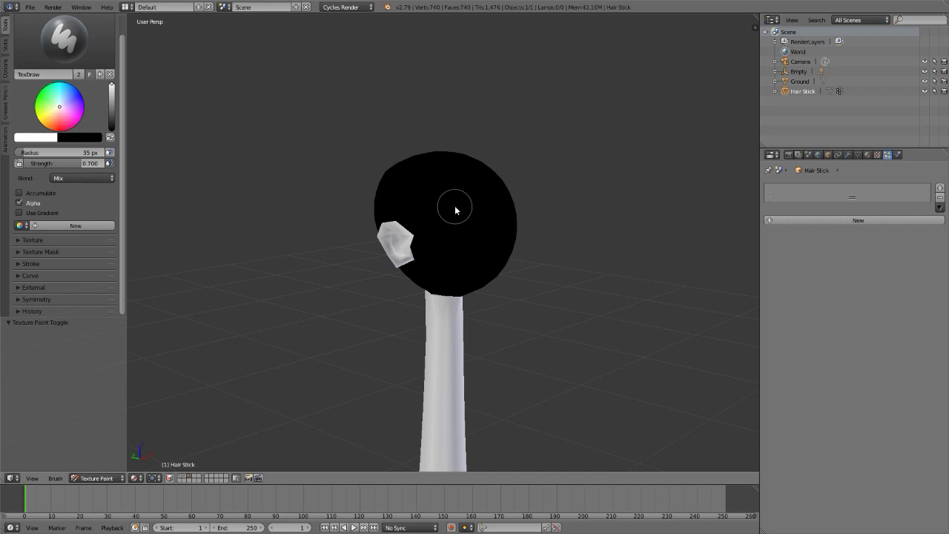
Set the paint colour to pure red (G 0) and try one test stroke, undoing it
scroll(454, 208, "up", 3)
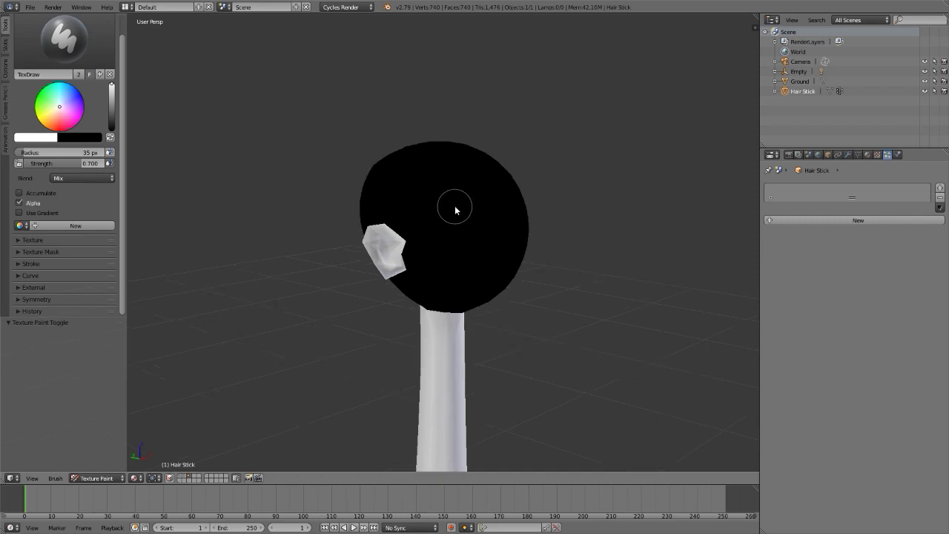
left_click(38, 138)
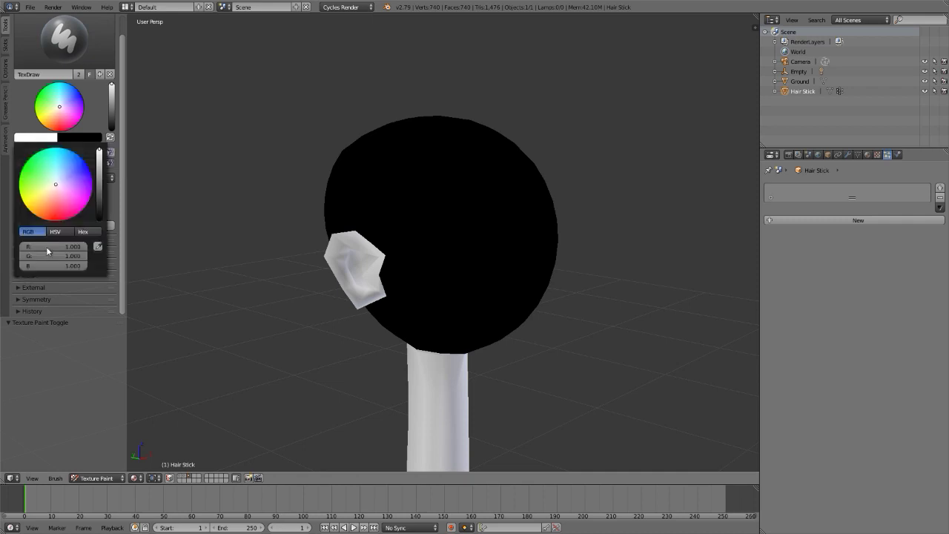
left_click_drag(74, 256, 28, 266)
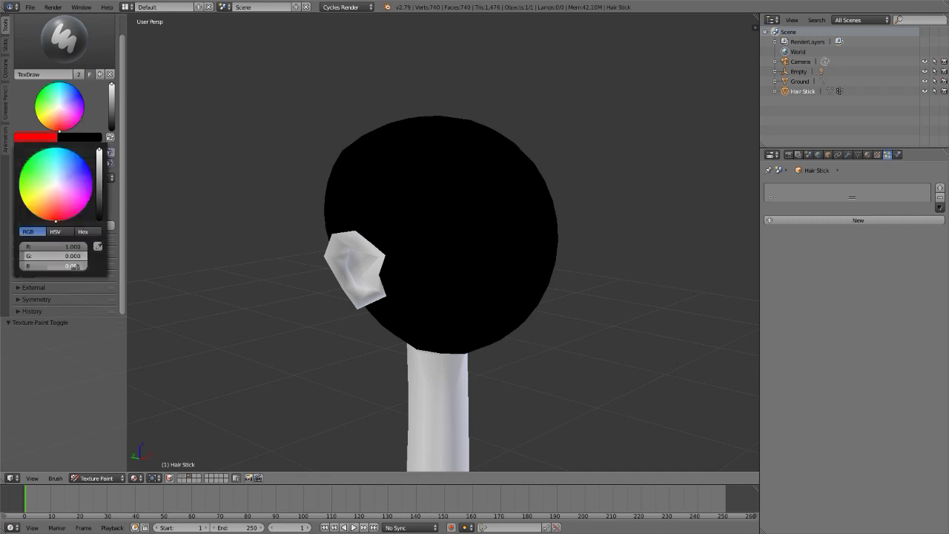
left_click_drag(467, 171, 491, 237)
key("ctrl+z")
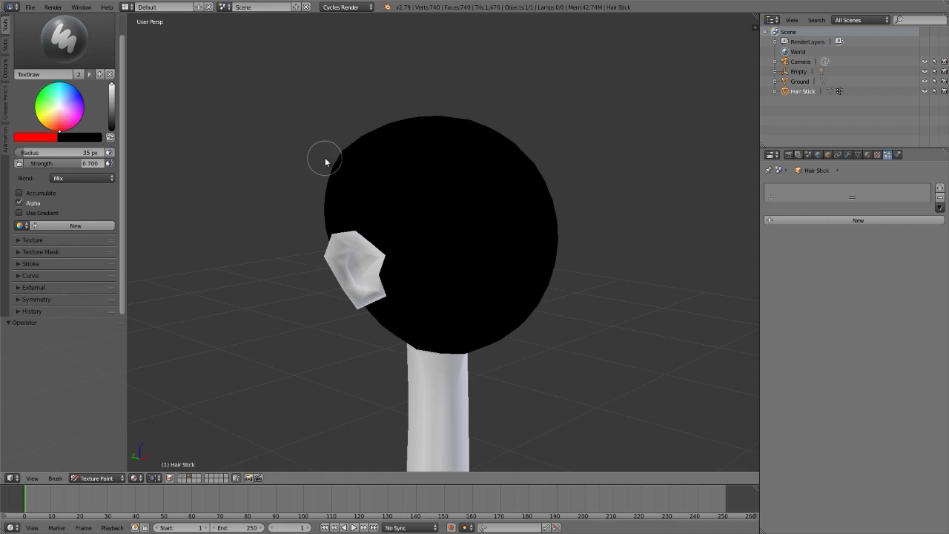
Paint two more red test strokes across the head, then undo them all
scroll(324, 161, "down", 6)
scroll(325, 162, "up", 7)
scroll(325, 162, "down", 7)
scroll(324, 162, "up", 3)
scroll(325, 162, "up", 5)
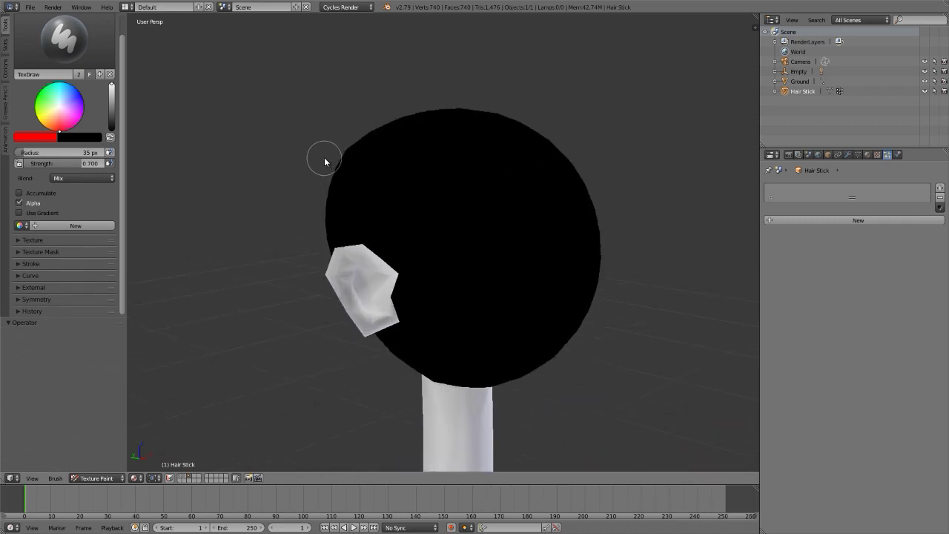
mouse_move(421, 180)
left_mouse_down()
mouse_move(559, 210)
mouse_move(540, 163)
mouse_move(485, 244)
mouse_move(576, 243)
mouse_move(521, 231)
mouse_move(430, 104)
mouse_move(476, 244)
mouse_move(576, 258)
left_mouse_up()
scroll(571, 247, "up", 5)
scroll(543, 232, "down", 4)
scroll(579, 258, "down", 1)
scroll(575, 256, "down", 6)
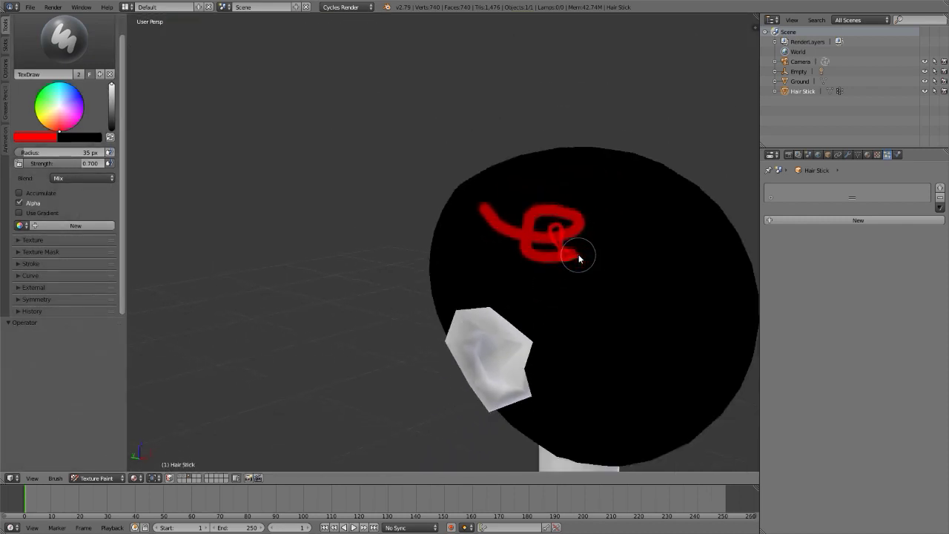
scroll(349, 233, "down", 3)
mouse_move(416, 232)
left_mouse_down()
mouse_move(448, 230)
mouse_move(481, 287)
mouse_move(470, 247)
left_mouse_up()
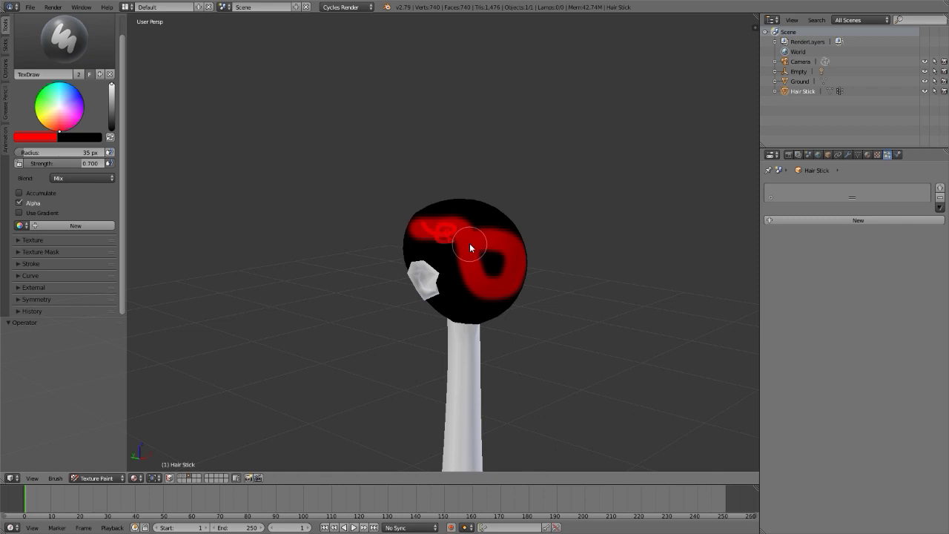
key("ctrl+z")
key("ctrl+z")
key("ctrl+z")
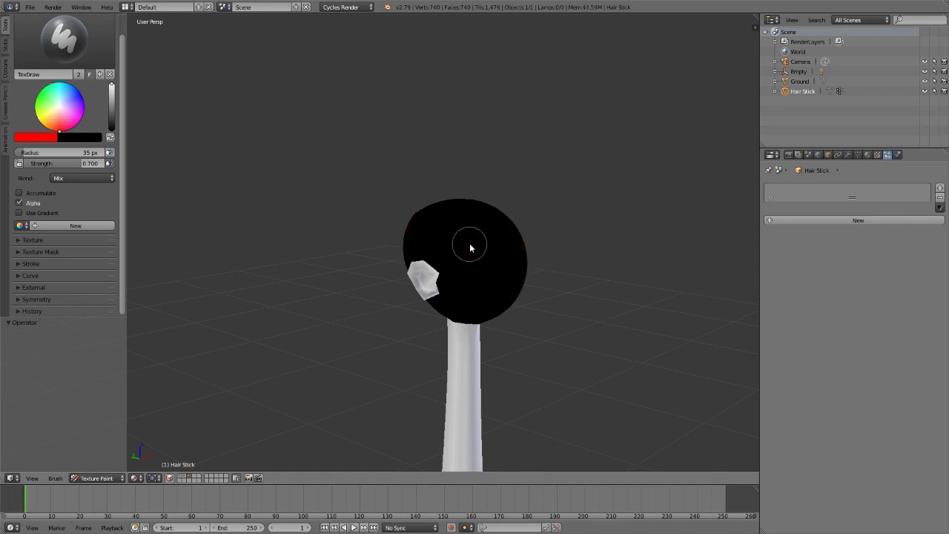
scroll(473, 250, "up", 4)
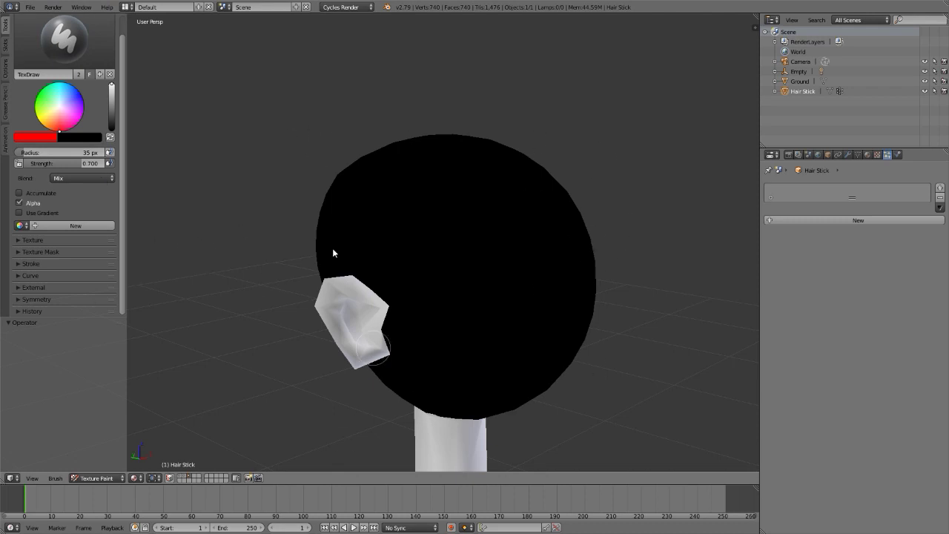
Expand the paint Symmetry options and orbit the view round to the back of the head
left_click(28, 299)
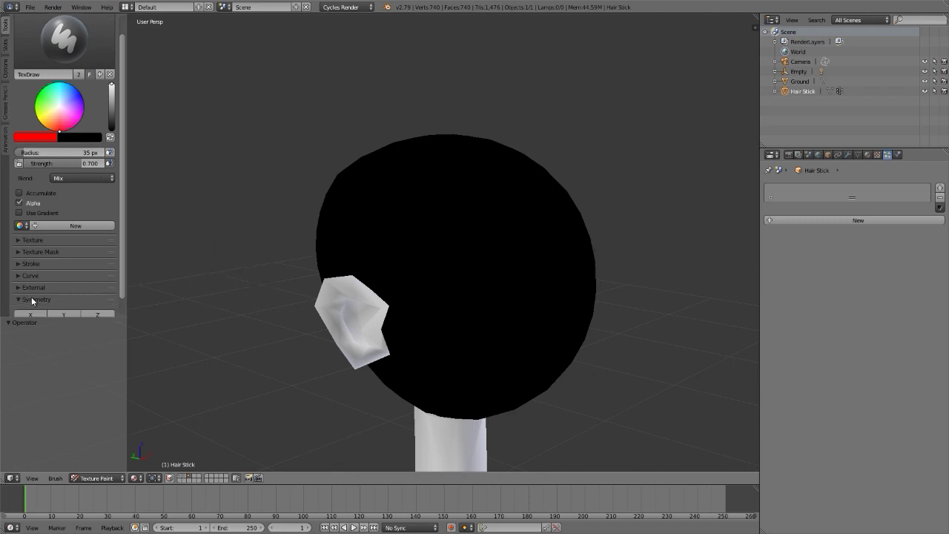
scroll(34, 285, "down", 1)
middle_click_drag(178, 284, 217, 351)
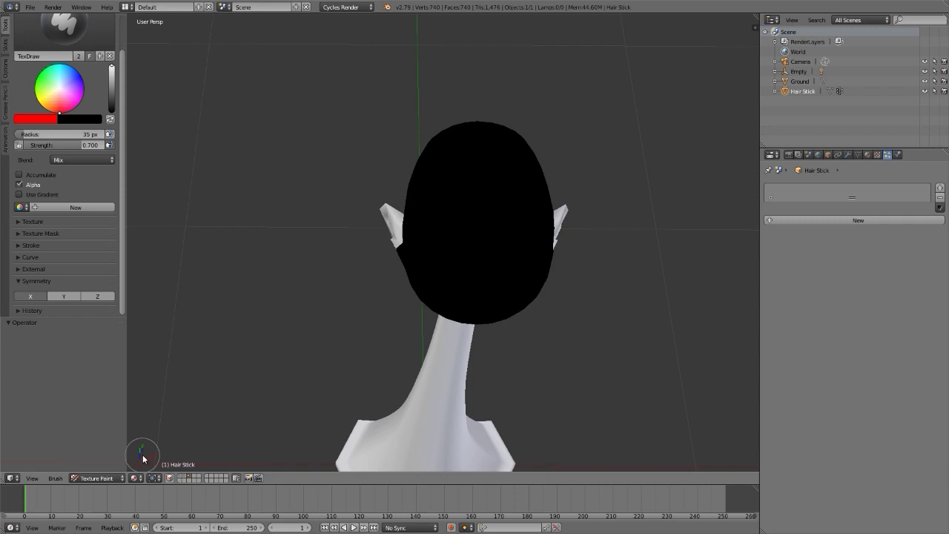
middle_click_drag(422, 277, 541, 265)
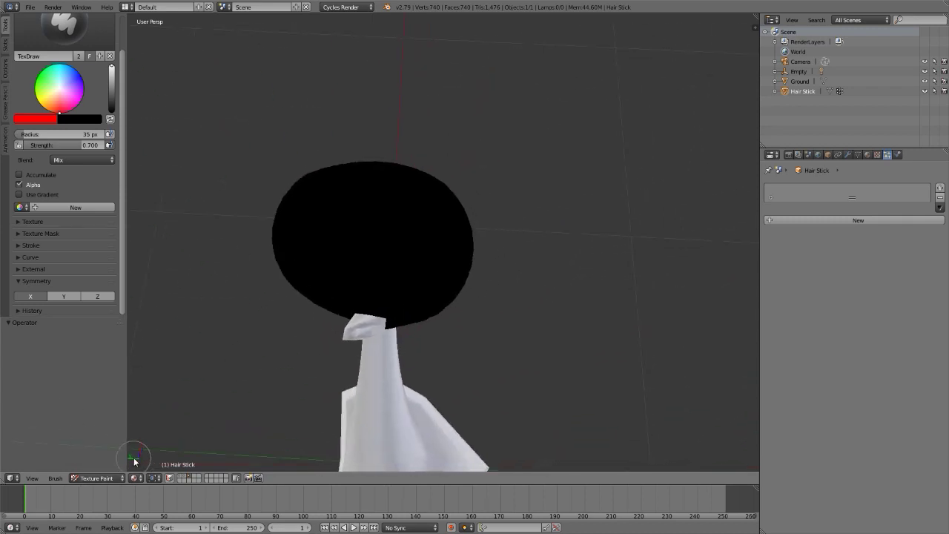
middle_click_drag(450, 293, 351, 277)
Paint a mirrored red stroke on the back of the head, then undo it
mouse_move(476, 211)
left_mouse_down()
mouse_move(467, 223)
mouse_move(482, 269)
mouse_move(477, 247)
left_mouse_up()
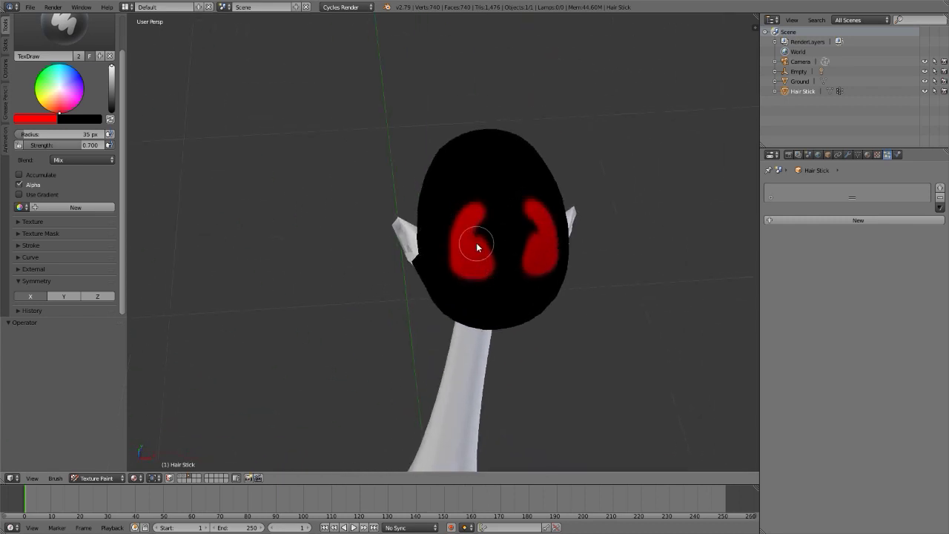
key("ctrl+z")
mouse_move(477, 247)
middle_mouse_down()
mouse_move(461, 190)
mouse_move(469, 238)
mouse_move(427, 209)
mouse_move(433, 245)
mouse_move(450, 235)
mouse_move(487, 249)
middle_mouse_up()
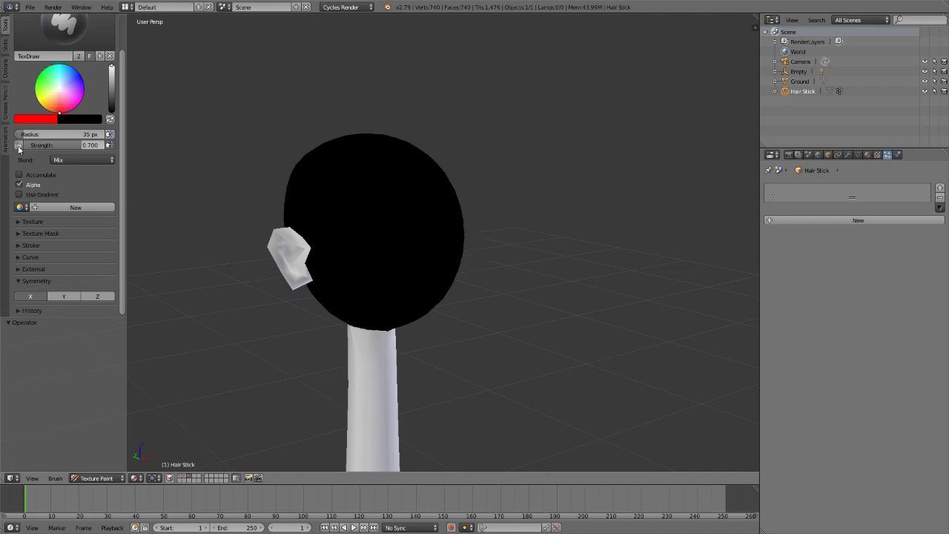
Show the brush colour as HSV and paint red arc and K-shaped test strokes on the head
left_click(40, 120)
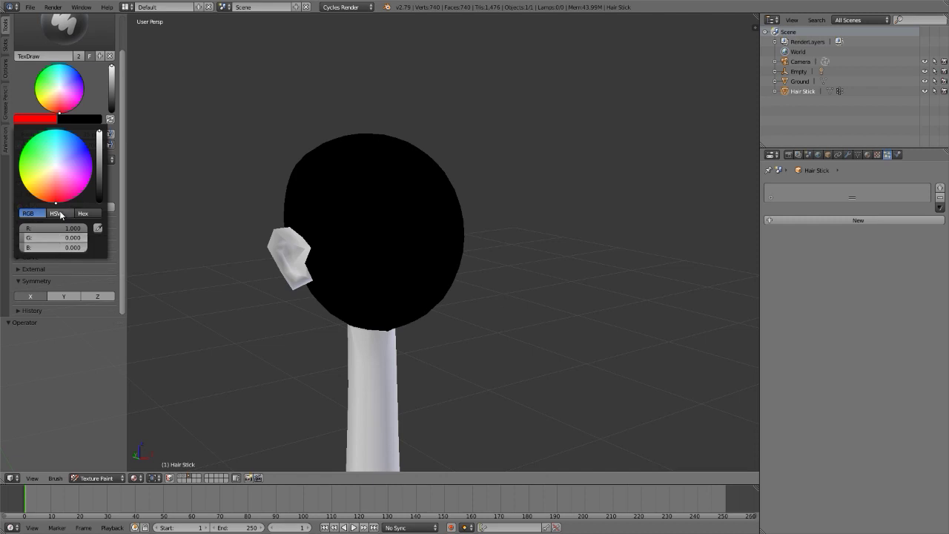
left_click(60, 215)
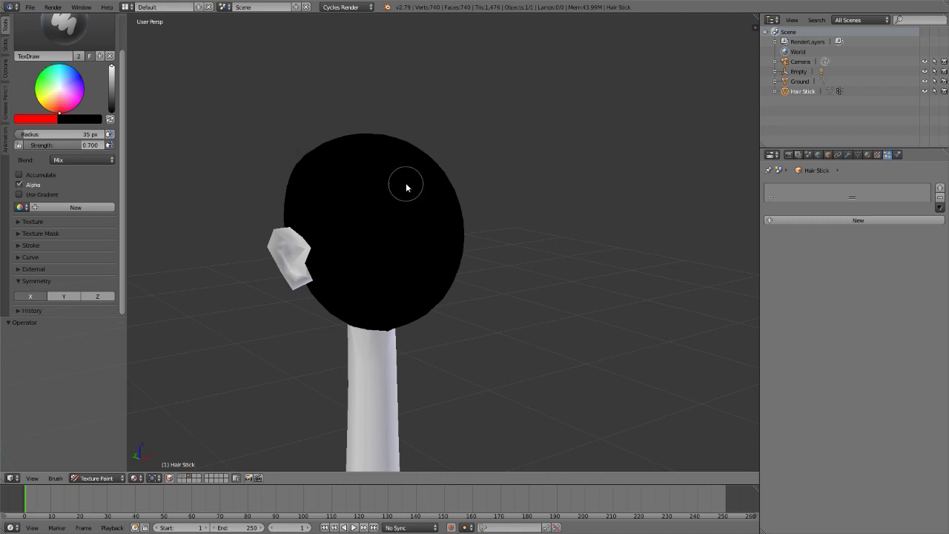
mouse_move(342, 176)
left_mouse_down()
mouse_move(360, 235)
mouse_move(398, 241)
left_mouse_up()
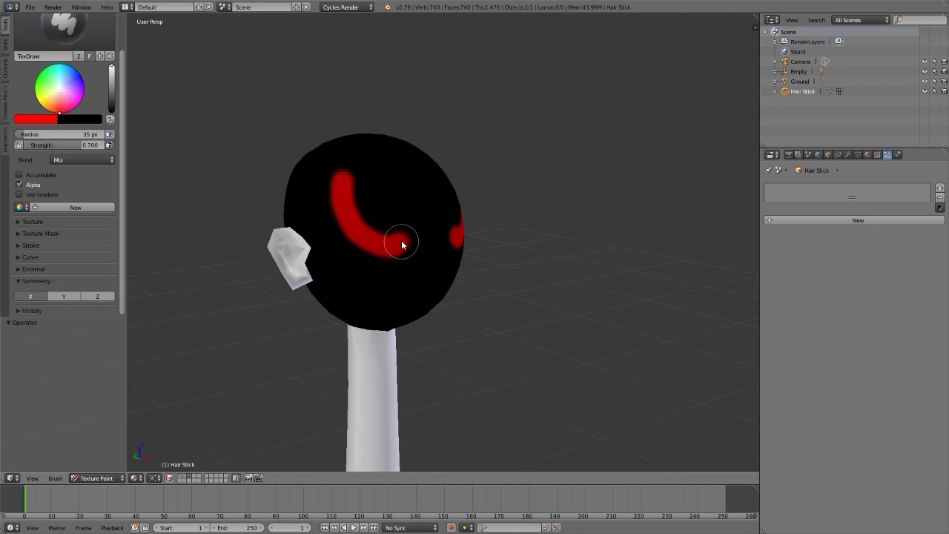
mouse_move(379, 201)
left_mouse_down()
mouse_move(354, 269)
mouse_move(360, 276)
left_mouse_up()
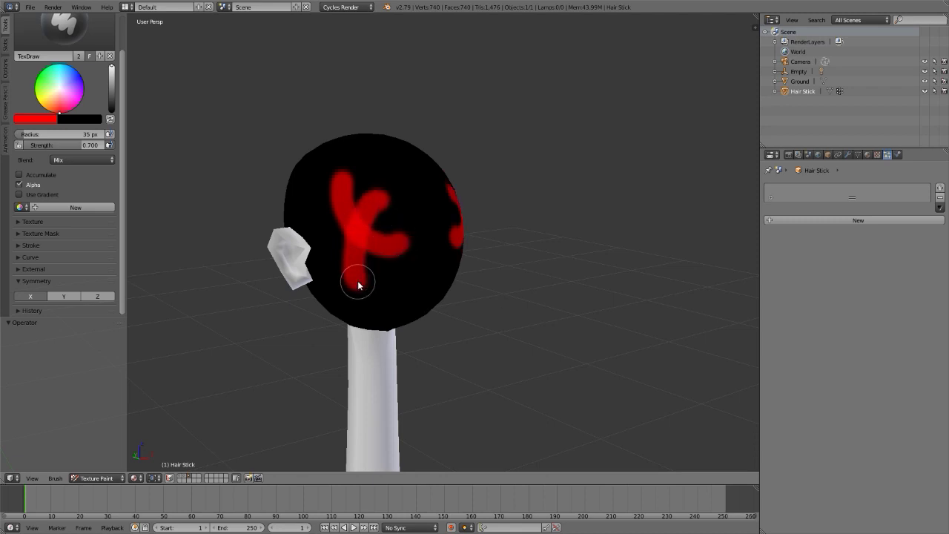
scroll(362, 224, "up", 1)
scroll(362, 225, "up", 4)
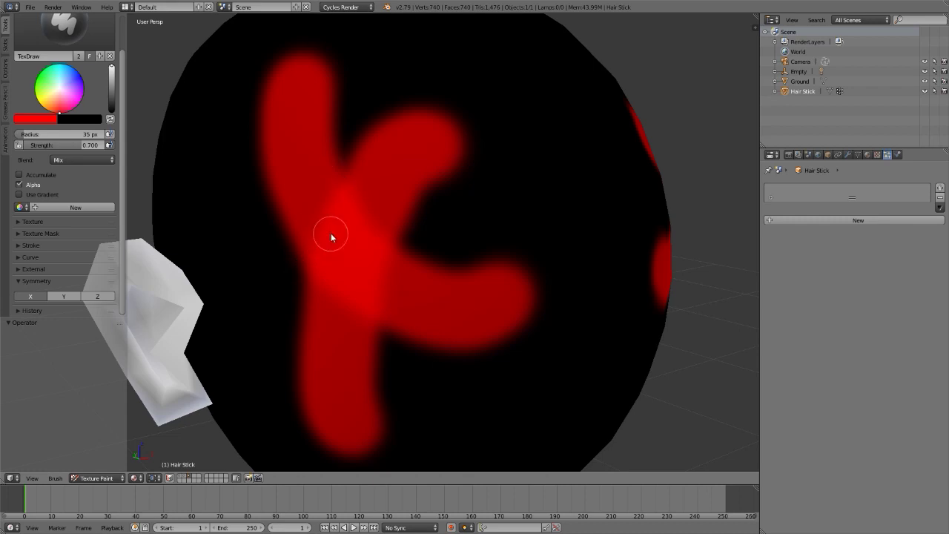
Undo the red test strokes, re-centre the head, and raise brush strength to 1.000
key("ctrl+z")
scroll(331, 236, "down", 5)
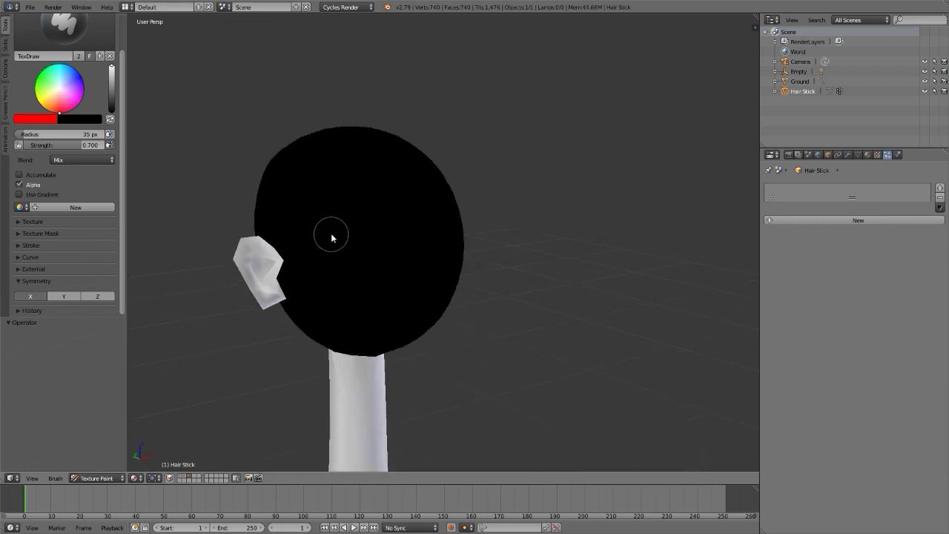
middle_click_drag(330, 236, 449, 236, "shift")
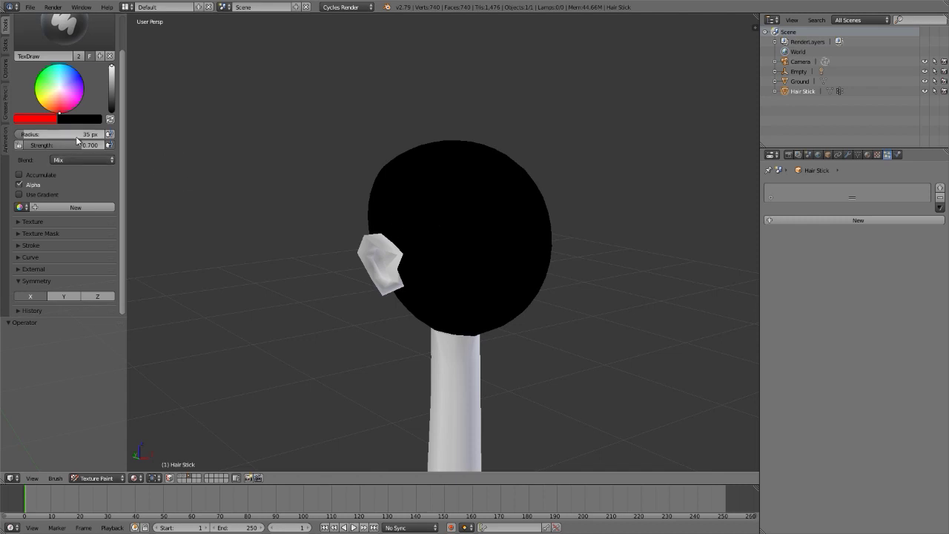
left_click_drag(81, 145, 107, 146)
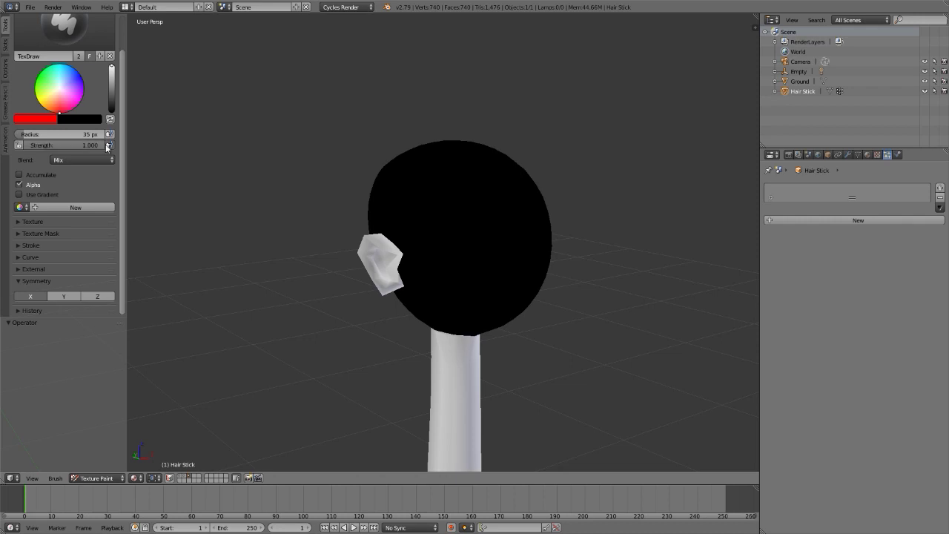
Darken the red brush colour by setting its value to 0.250
left_click(49, 121)
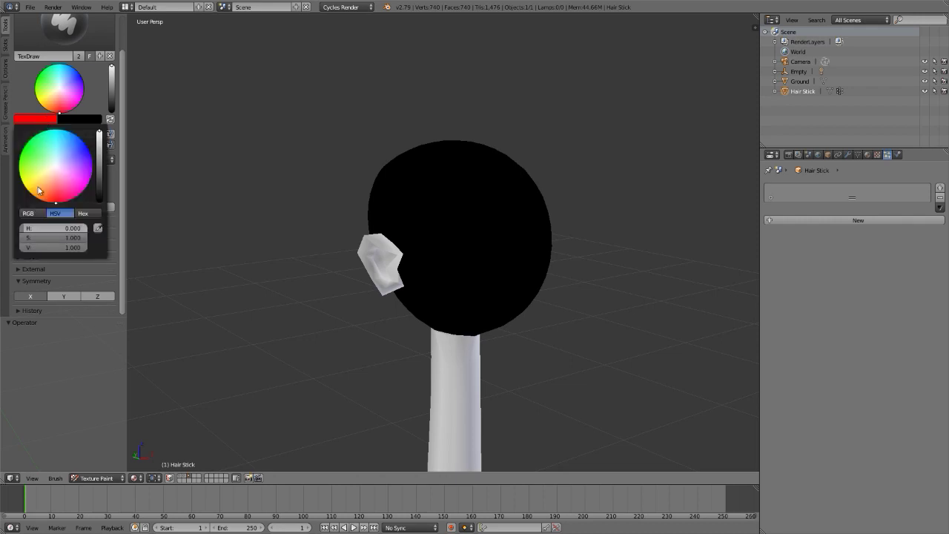
left_click(43, 246)
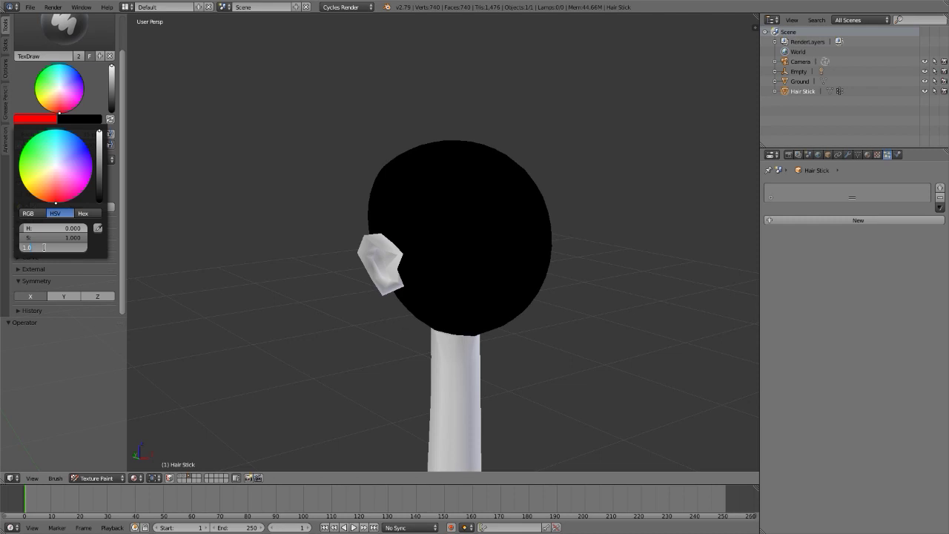
key("BackSpace")
key("Return")
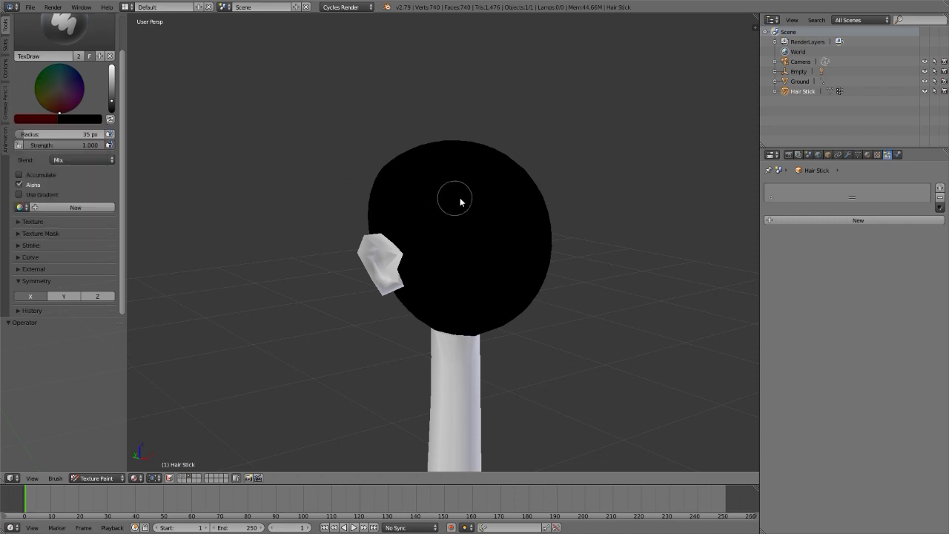
Paint K-shaped test strokes, undo them, and switch to the right side view
mouse_move(430, 195)
left_mouse_down()
mouse_move(435, 235)
mouse_move(478, 255)
left_mouse_up()
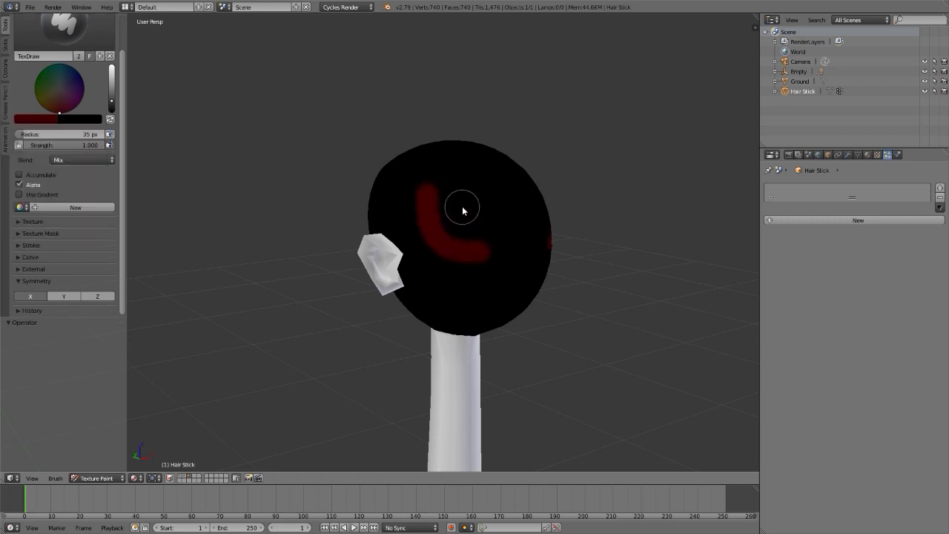
left_click_drag(462, 205, 443, 236)
scroll(442, 268, "up", 8)
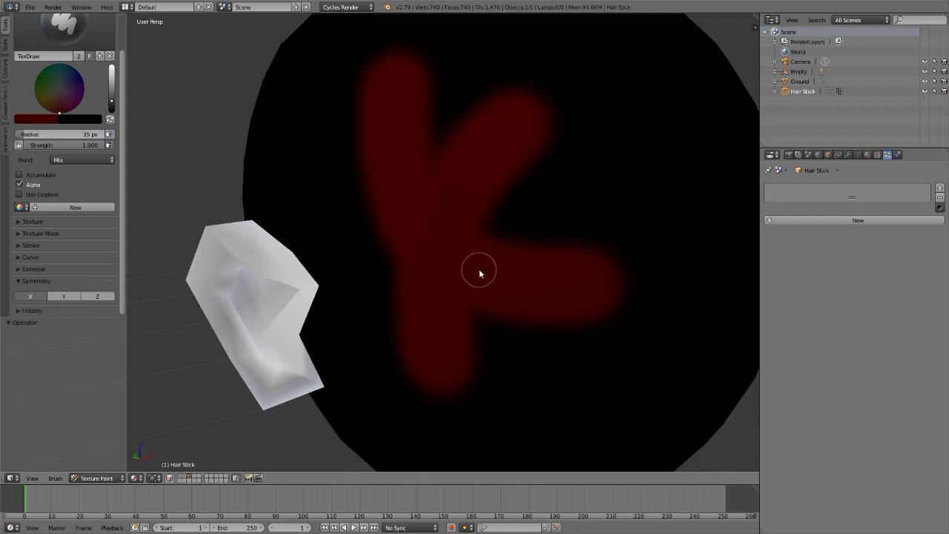
key("ctrl+z")
key("ctrl+z")
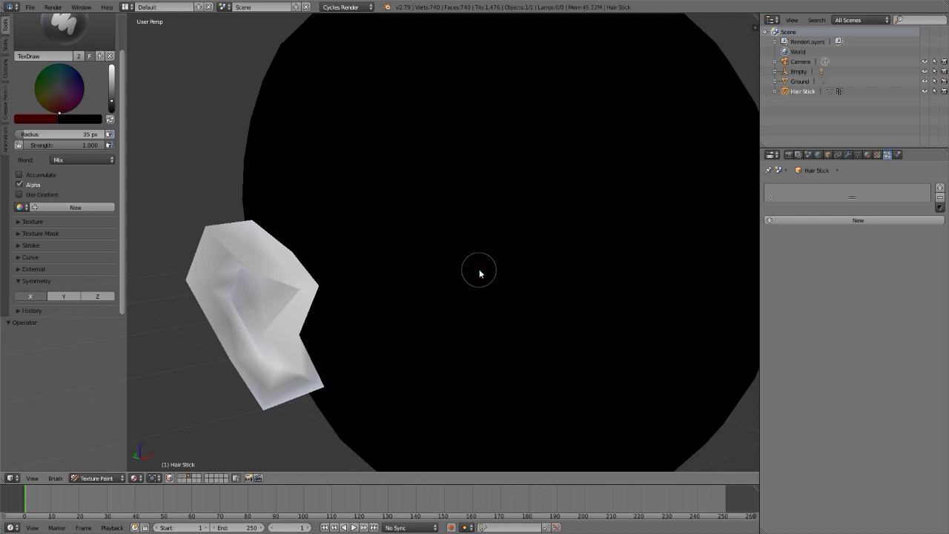
scroll(479, 271, "down", 8)
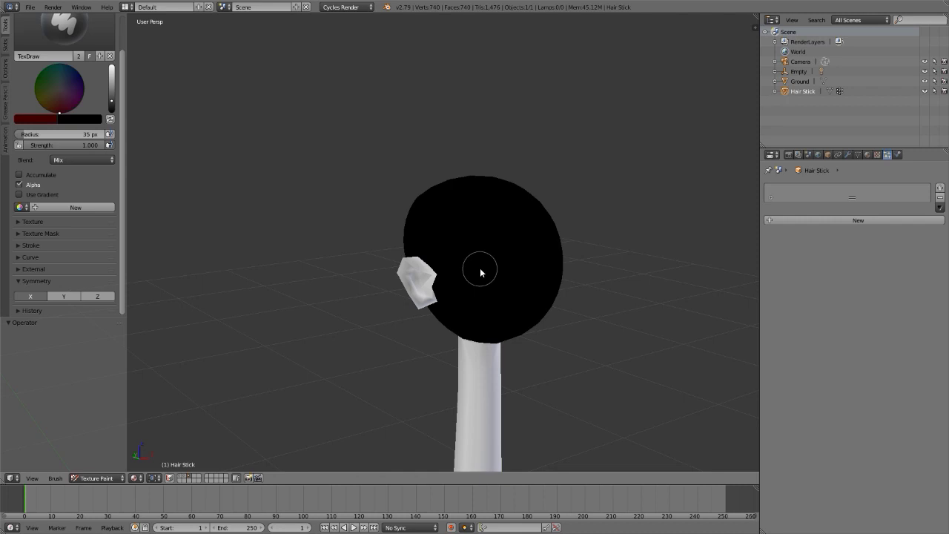
mouse_move(483, 252)
middle_mouse_down()
mouse_move(511, 262)
mouse_move(526, 243)
middle_mouse_up()
key("KP_3")
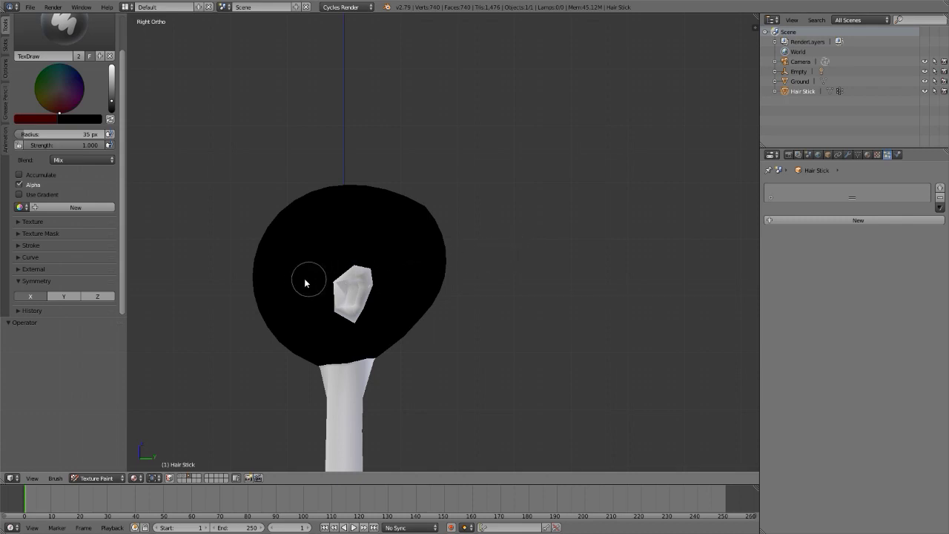
Paint dark red upward from beside the ear and in an arc above it
left_click_drag(314, 311, 323, 272)
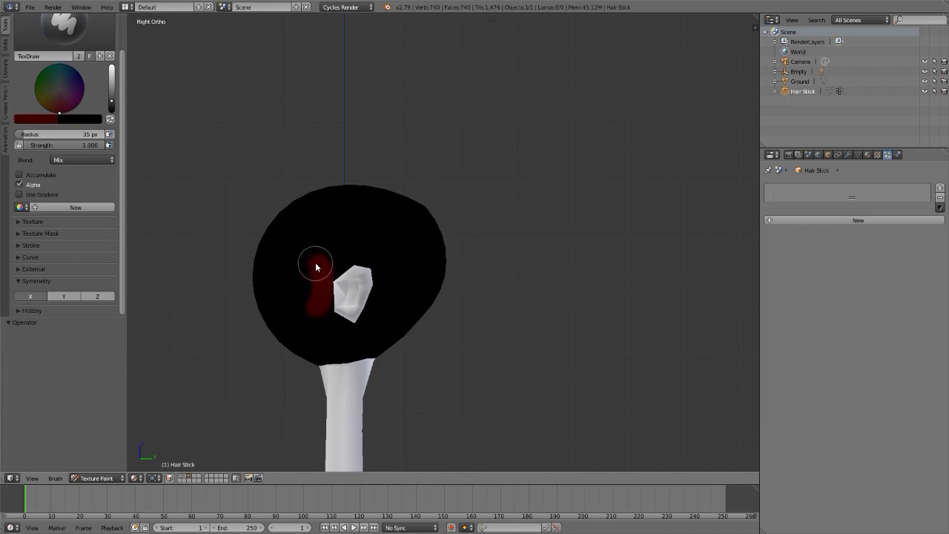
mouse_move(308, 266)
left_mouse_down()
mouse_move(301, 231)
mouse_move(261, 232)
left_mouse_up()
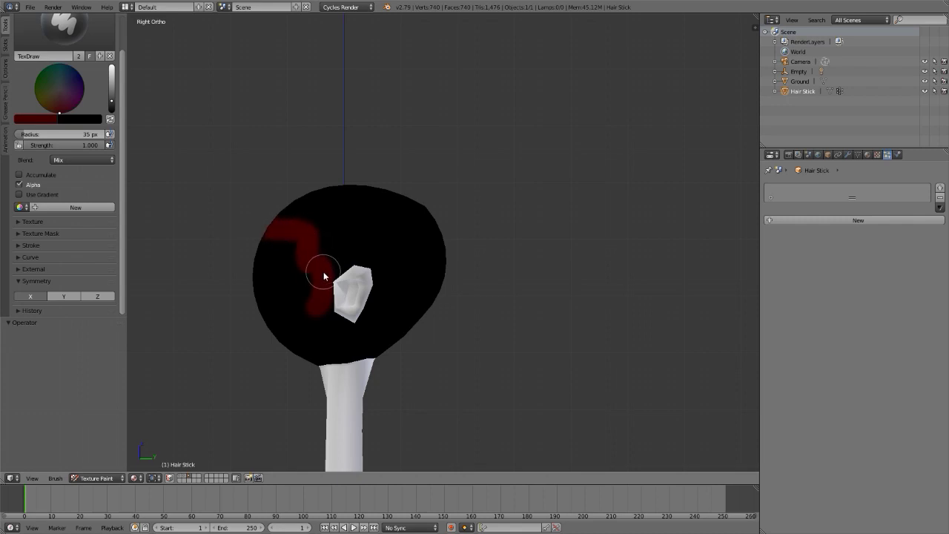
mouse_move(348, 257)
left_mouse_down()
mouse_move(382, 301)
mouse_move(401, 307)
mouse_move(413, 353)
left_mouse_up()
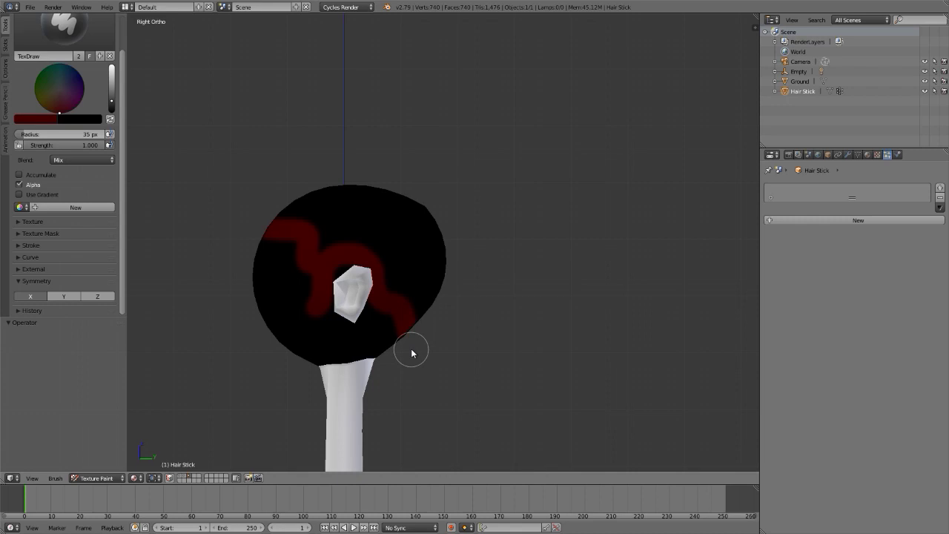
mouse_move(271, 216)
left_mouse_down()
mouse_move(314, 219)
mouse_move(321, 256)
mouse_move(377, 249)
mouse_move(392, 294)
mouse_move(426, 315)
mouse_move(447, 261)
mouse_move(446, 236)
mouse_move(430, 218)
mouse_move(358, 195)
mouse_move(298, 199)
mouse_move(317, 190)
mouse_move(420, 212)
mouse_move(433, 232)
mouse_move(426, 296)
mouse_move(427, 238)
mouse_move(286, 202)
left_mouse_up()
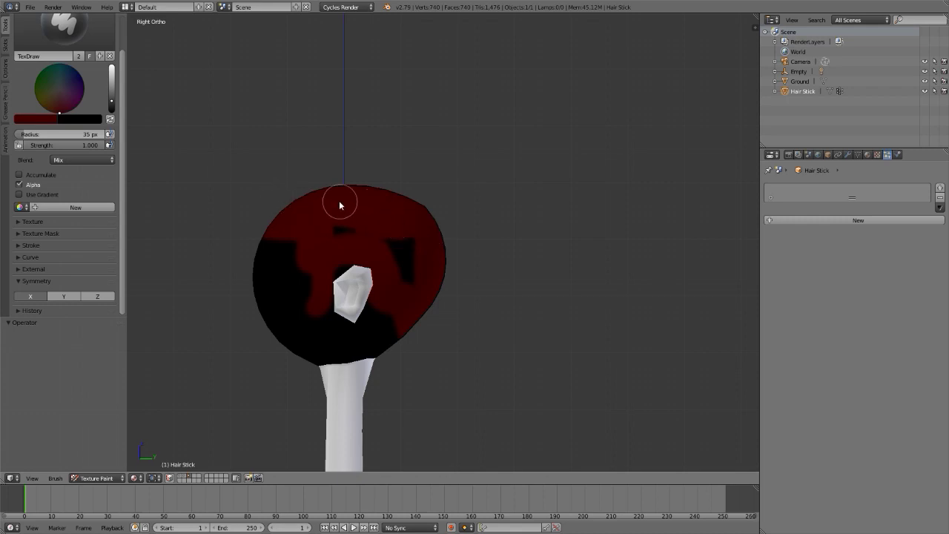
Fill the remaining black patches and small dark spots on the upper head with red
mouse_move(418, 288)
left_mouse_down()
mouse_move(412, 231)
mouse_move(416, 289)
mouse_move(423, 229)
left_mouse_up()
mouse_move(323, 230)
left_mouse_down()
mouse_move(400, 242)
mouse_move(409, 272)
left_mouse_up()
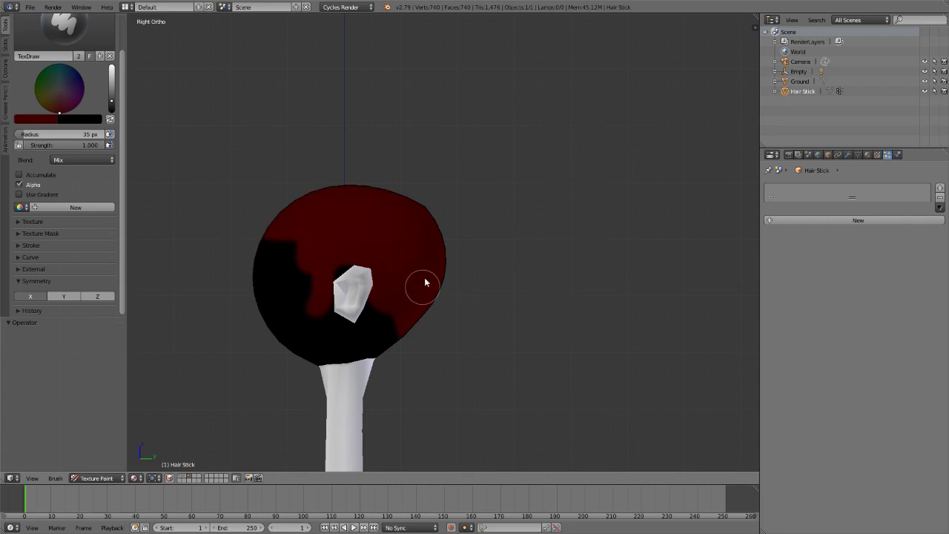
scroll(292, 267, "up", 5)
scroll(293, 272, "up", 3)
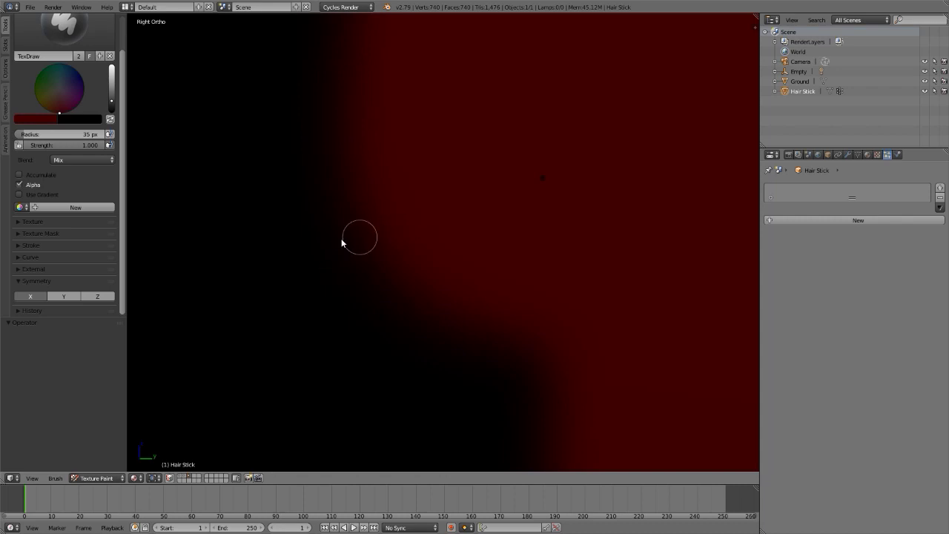
left_click_drag(526, 185, 556, 168)
scroll(304, 295, "down", 8)
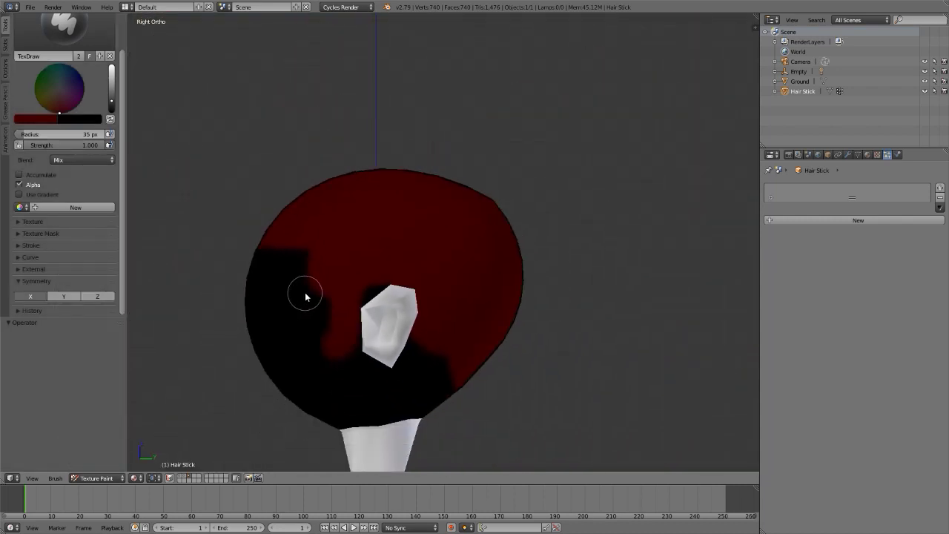
Switch to perspective view and paint dark red over the black stripe on the crown
key("KP_5")
middle_click_drag(305, 296, 481, 292)
middle_click_drag(609, 267, 517, 277)
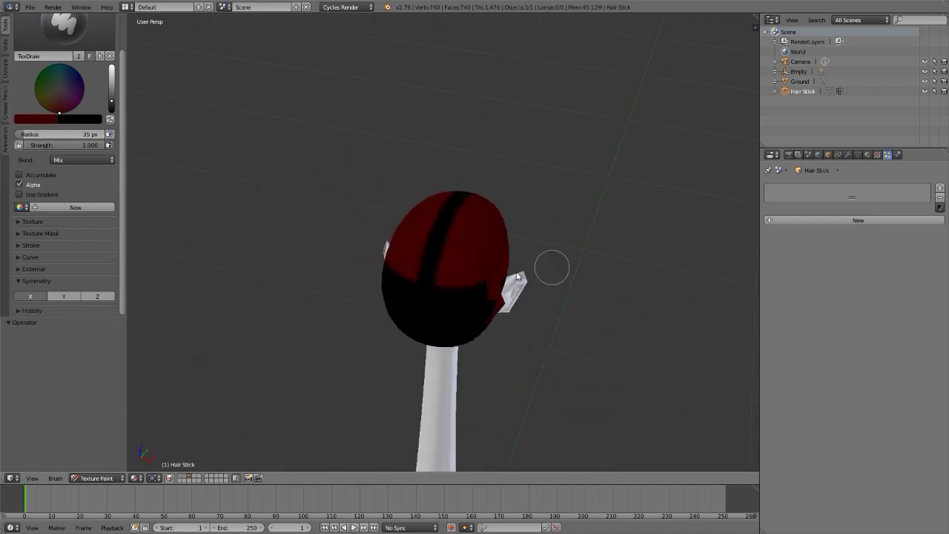
scroll(445, 259, "up", 3)
scroll(412, 289, "up", 3)
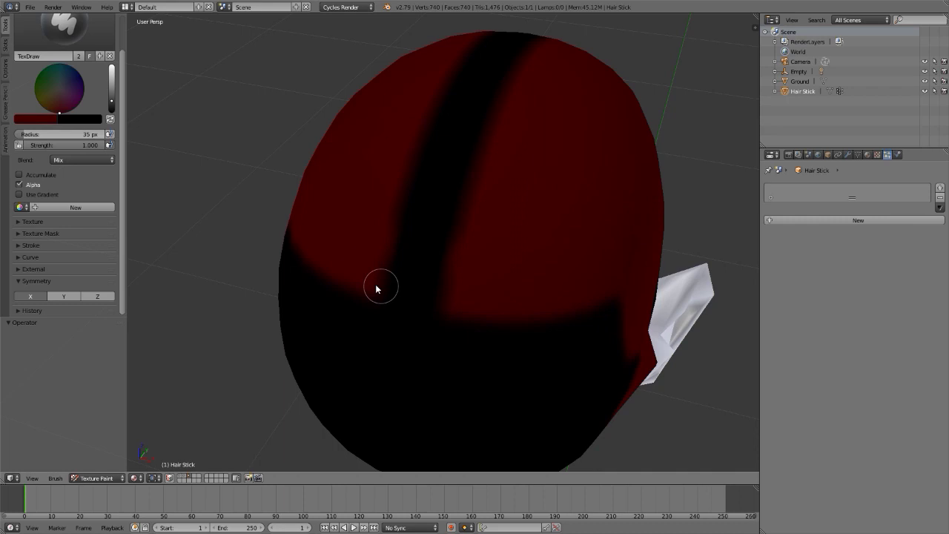
mouse_move(370, 279)
left_mouse_down()
mouse_move(424, 301)
mouse_move(371, 281)
mouse_move(398, 298)
mouse_move(438, 299)
mouse_move(395, 274)
left_mouse_up()
scroll(407, 260, "down", 7)
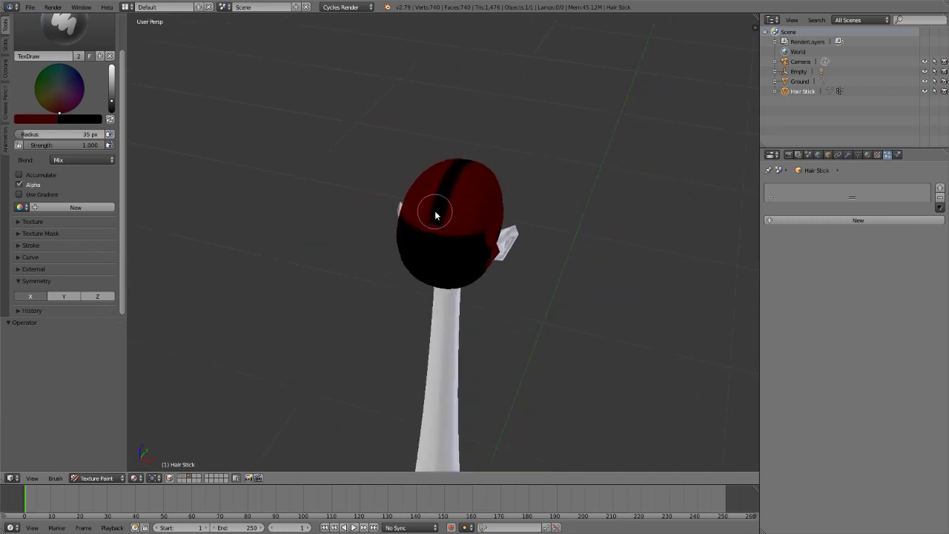
left_click_drag(436, 218, 467, 167)
Cover the stripe's lower end in red, then inspect the head from above and below
mouse_move(479, 191)
middle_mouse_down()
mouse_move(297, 174)
mouse_move(290, 116)
middle_mouse_up()
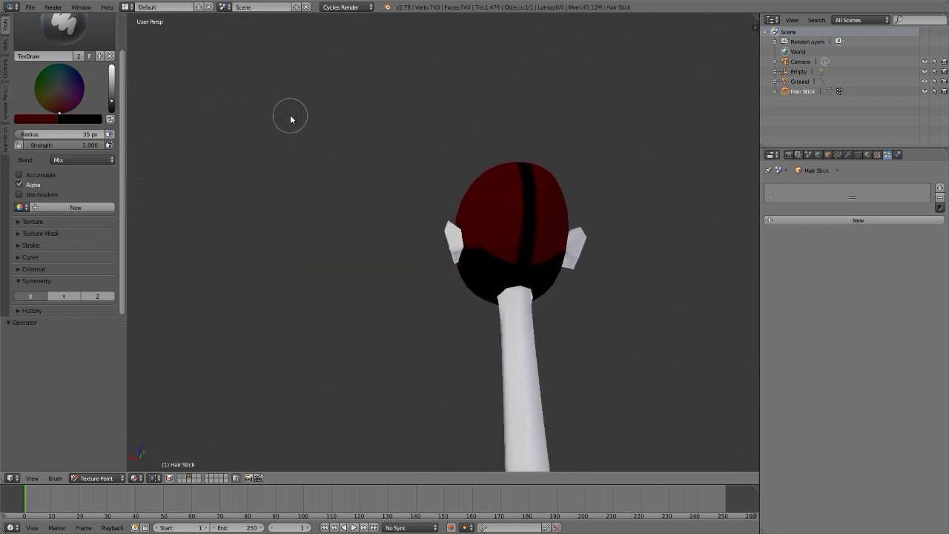
mouse_move(526, 256)
left_mouse_down()
mouse_move(517, 254)
mouse_move(525, 255)
mouse_move(527, 234)
left_mouse_up()
middle_click_drag(525, 205, 521, 275)
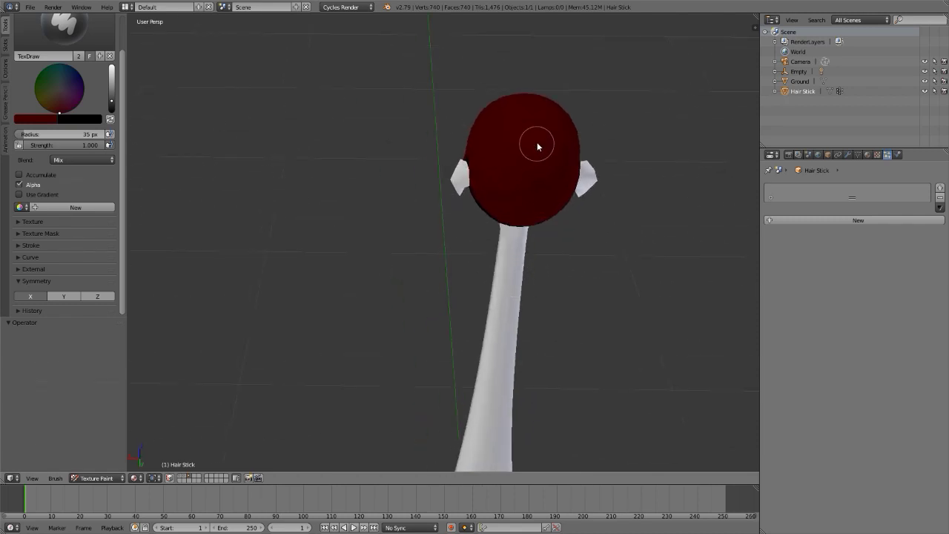
scroll(529, 143, "down", 2)
middle_click_drag(529, 144, 286, 259)
scroll(437, 183, "up", 5)
middle_click_drag(364, 266, 509, 208)
scroll(595, 201, "down", 4)
scroll(467, 210, "up", 2)
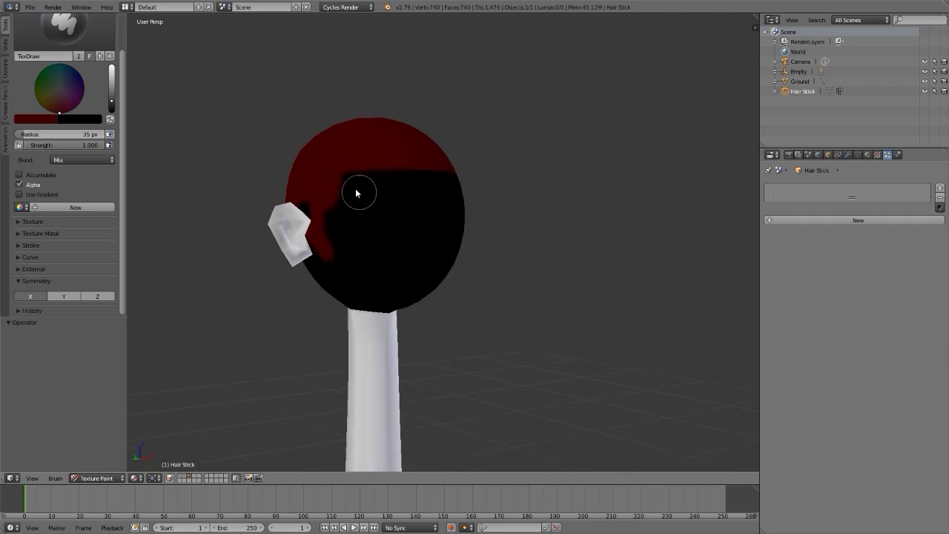
scroll(364, 191, "up", 3)
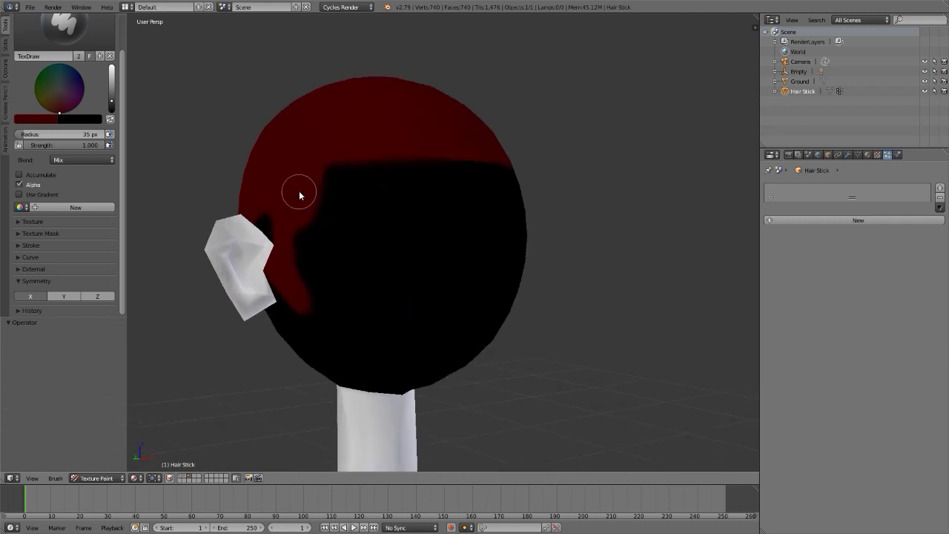
scroll(300, 193, "down", 4)
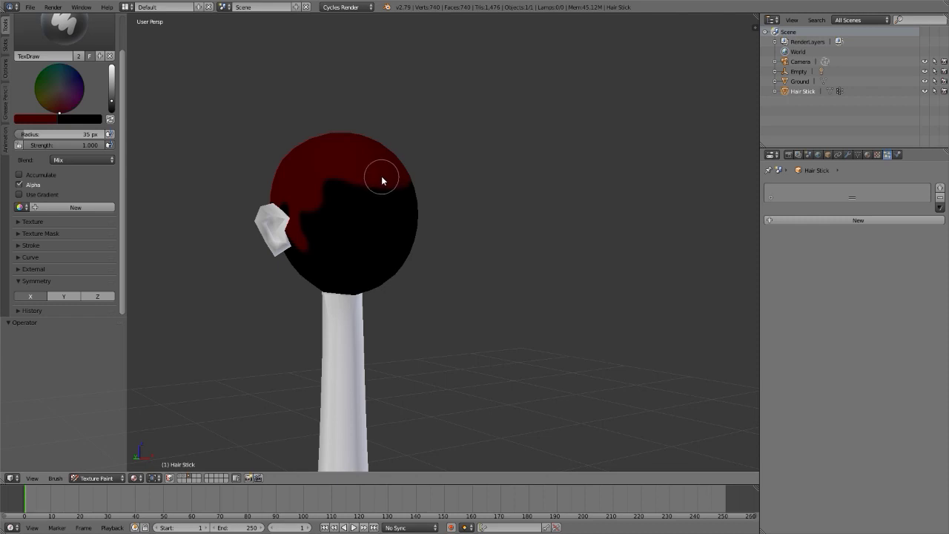
Orbit around the head to check the red cap from both ear sides
mouse_move(375, 247)
middle_mouse_down()
mouse_move(261, 232)
mouse_move(413, 244)
middle_mouse_up()
middle_click_drag(345, 230, 536, 239)
scroll(427, 247, "up", 5)
scroll(427, 247, "down", 5)
middle_click_drag(433, 246, 452, 225)
scroll(445, 228, "up", 5)
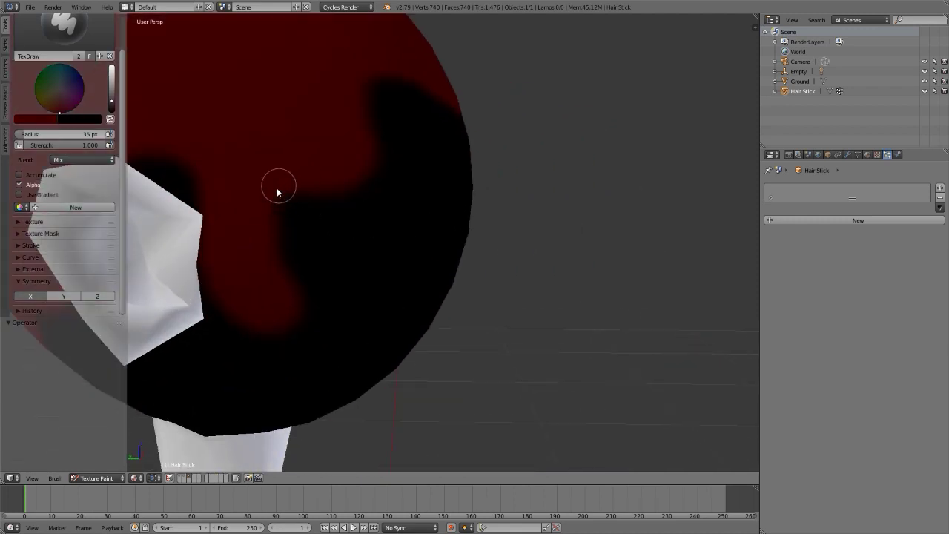
scroll(276, 193, "down", 4)
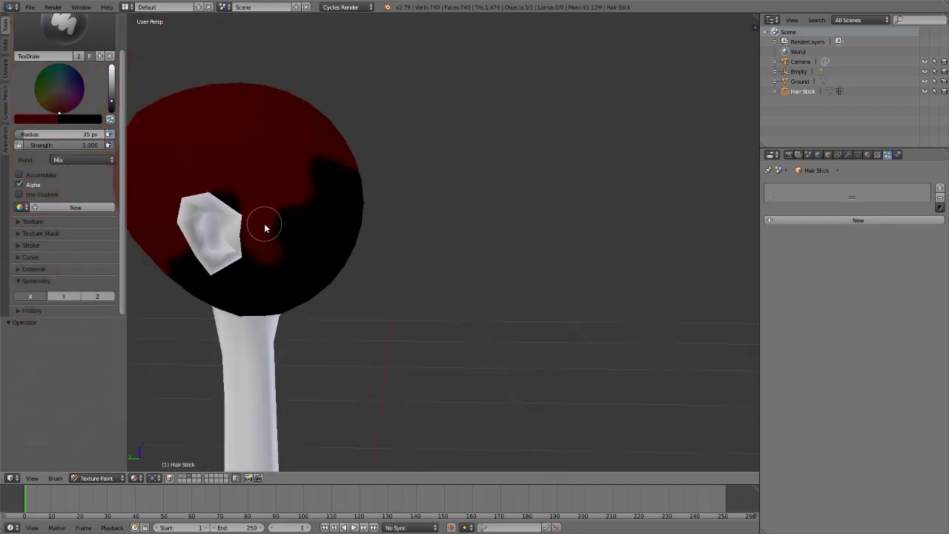
middle_click_drag(269, 212, 191, 205)
scroll(191, 205, "down", 4)
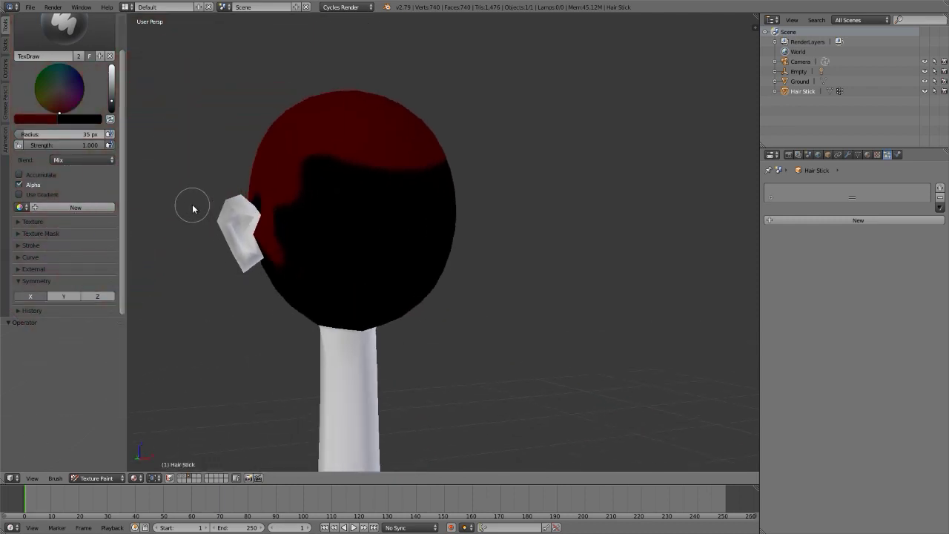
scroll(324, 201, "up", 3)
middle_click_drag(324, 200, 368, 217)
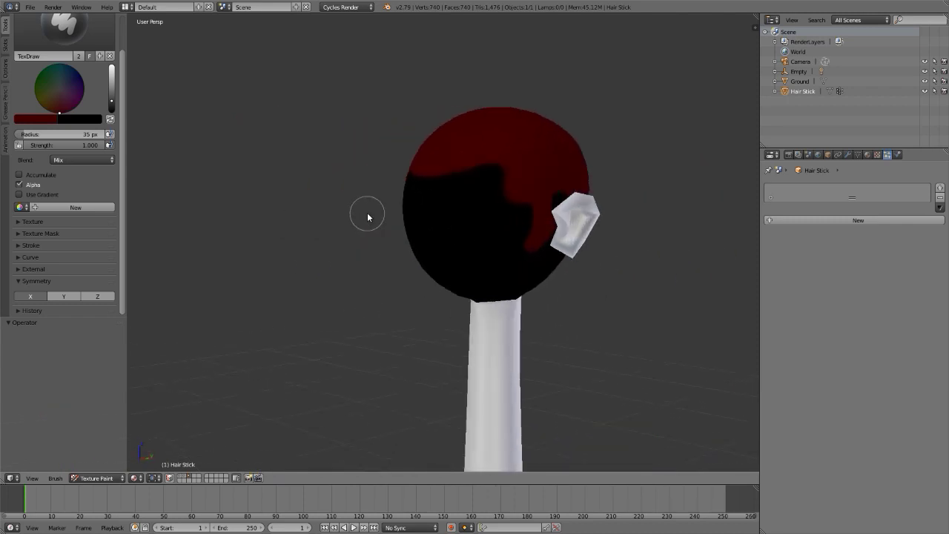
left_click(46, 120)
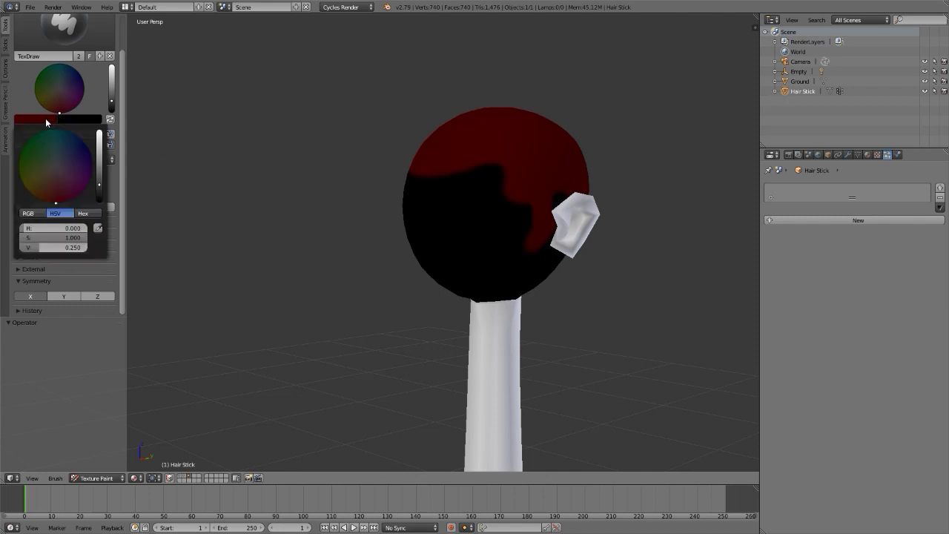
Set the brush colour to RGB R 0, G 0.25 and try a green stroke, undoing it
left_click(28, 213)
left_click(46, 229)
type("0")
key("Return")
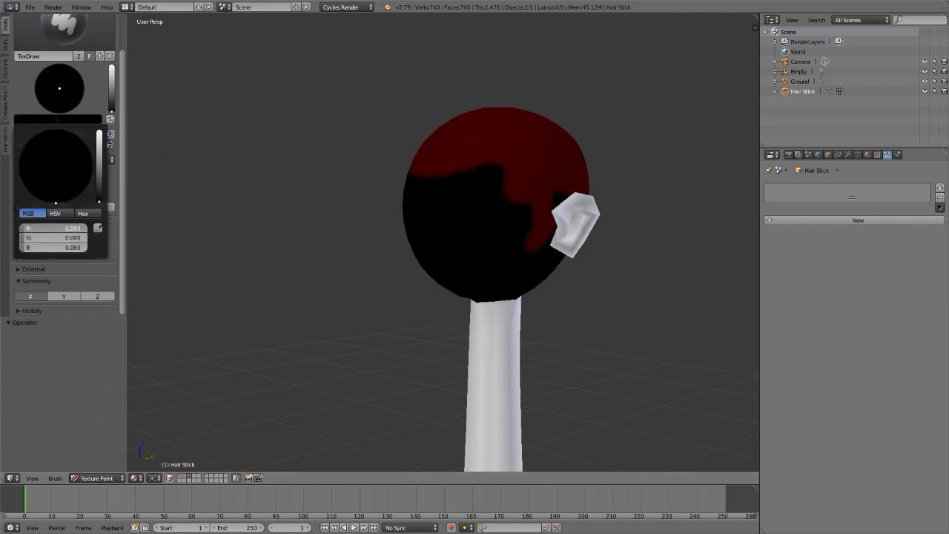
left_click(55, 238)
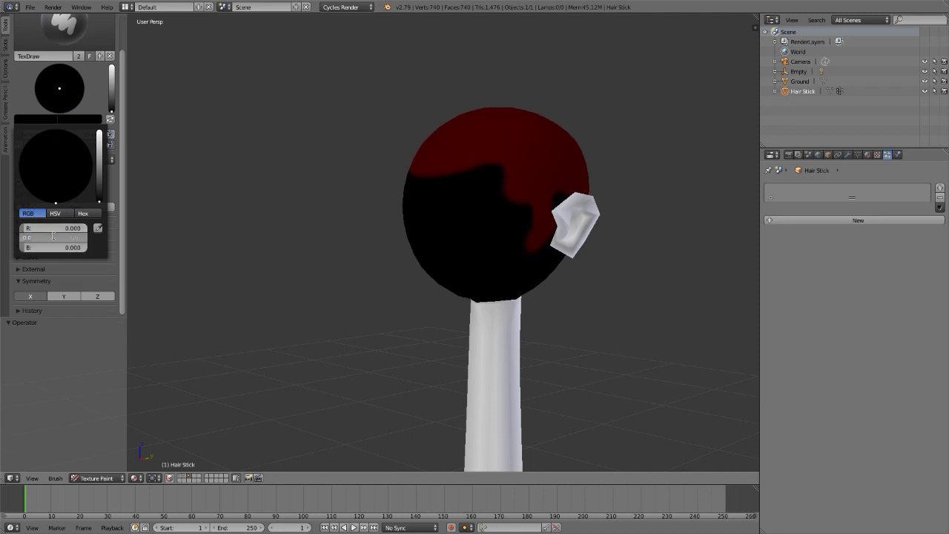
type("0.25")
key("Return")
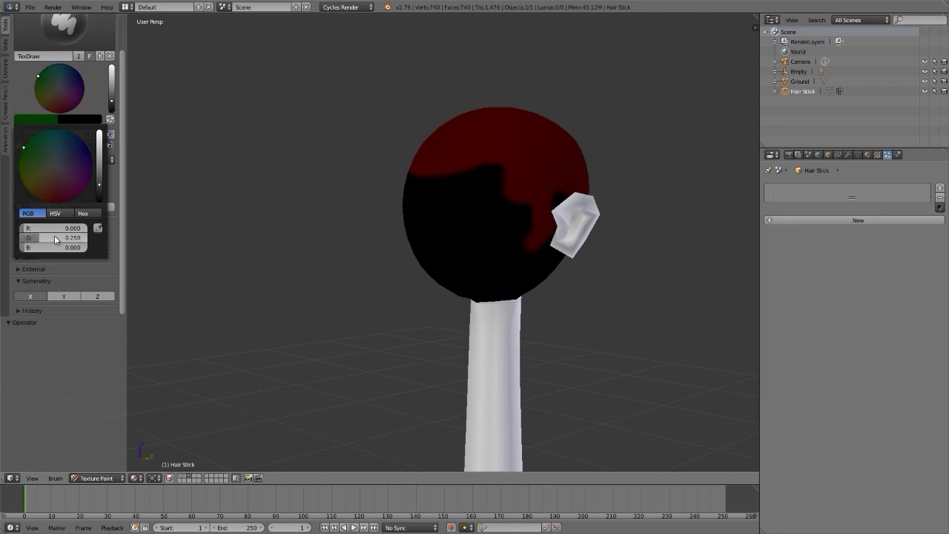
middle_click_drag(510, 271, 603, 214)
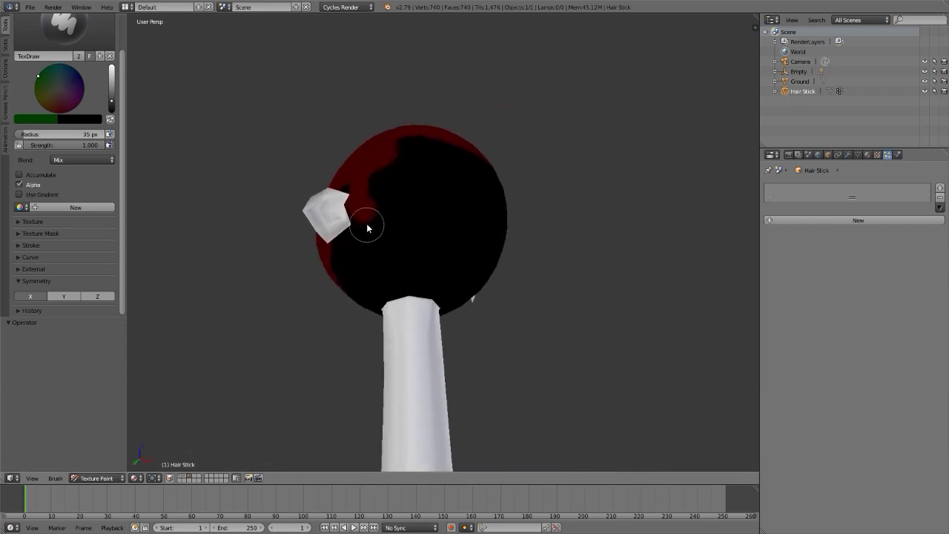
mouse_move(423, 218)
left_mouse_down()
mouse_move(408, 246)
mouse_move(368, 217)
left_mouse_up()
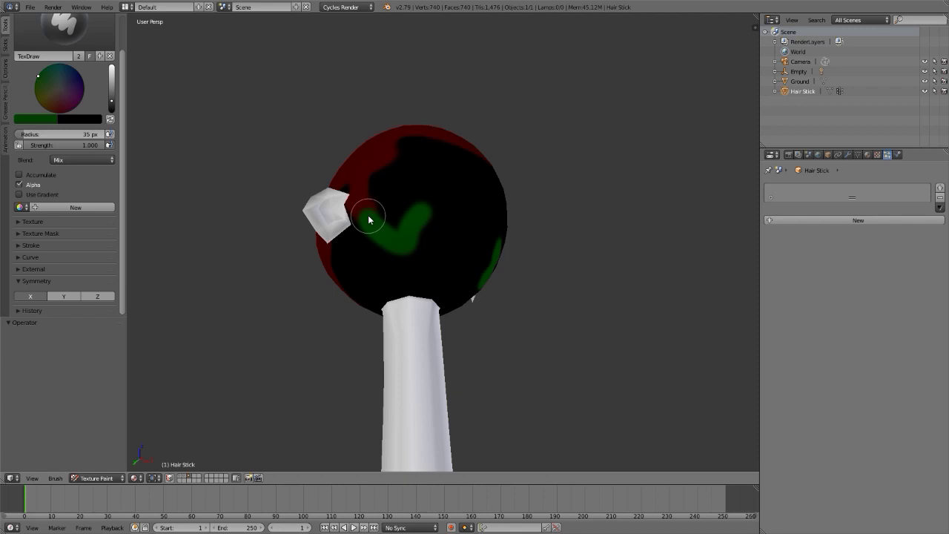
key("ctrl+z")
key("ctrl+z")
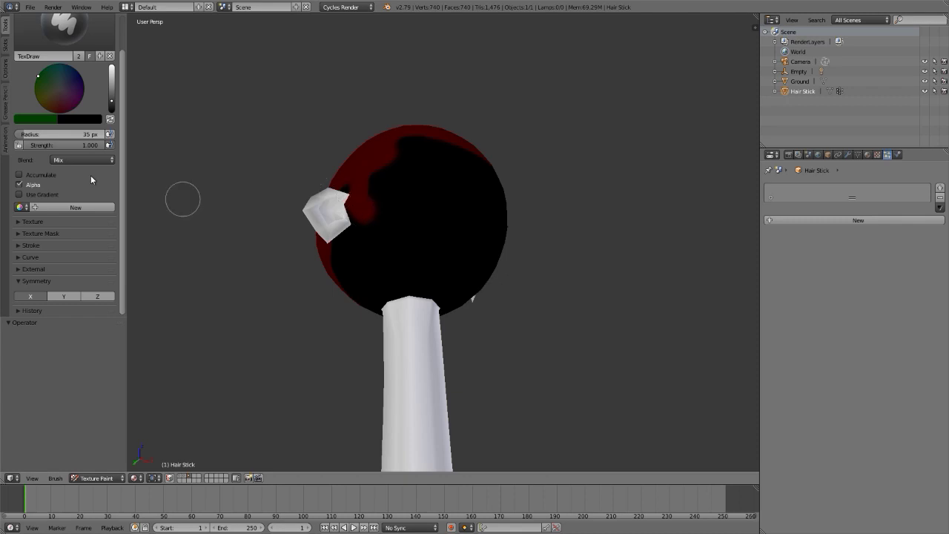
Raise green to full 1.0 and set brush strength to 0.25
left_click(39, 118)
left_click_drag(37, 238, 77, 238)
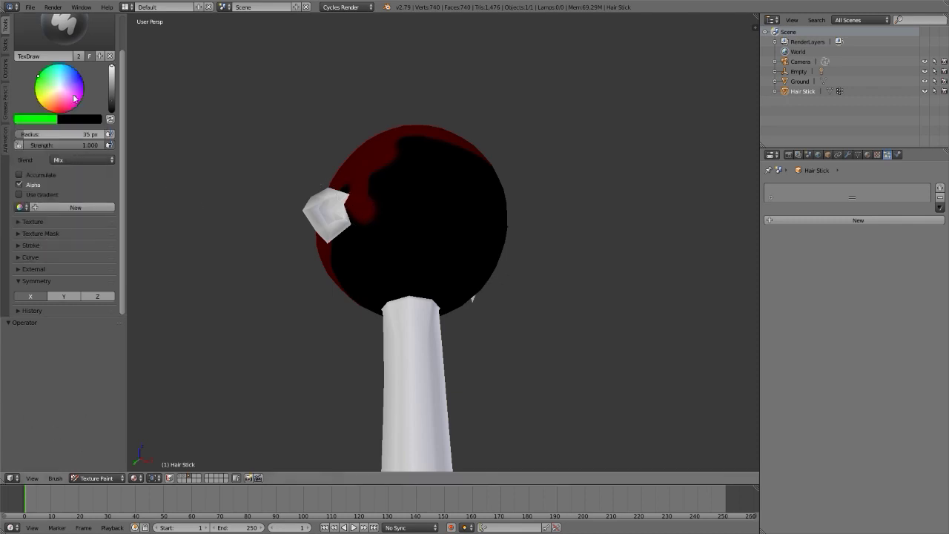
left_click(63, 145)
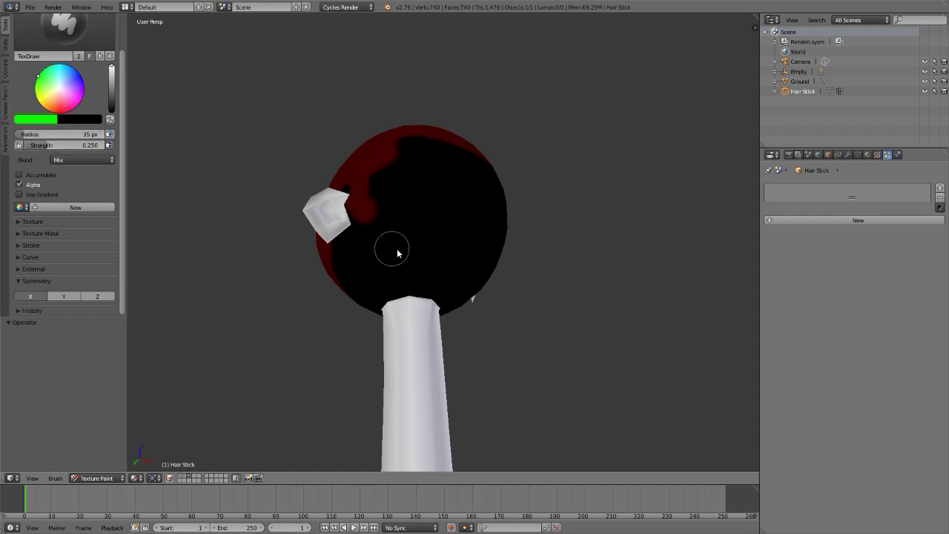
Paint faint green strokes around the lower back of the head, brightening the band
mouse_move(362, 208)
left_mouse_down()
mouse_move(360, 218)
mouse_move(404, 244)
mouse_move(390, 224)
mouse_move(411, 227)
mouse_move(420, 212)
mouse_move(405, 239)
mouse_move(421, 251)
mouse_move(463, 240)
mouse_move(463, 253)
mouse_move(417, 256)
mouse_move(398, 275)
mouse_move(399, 243)
mouse_move(392, 265)
mouse_move(369, 233)
mouse_move(388, 234)
mouse_move(399, 263)
mouse_move(440, 262)
left_mouse_up()
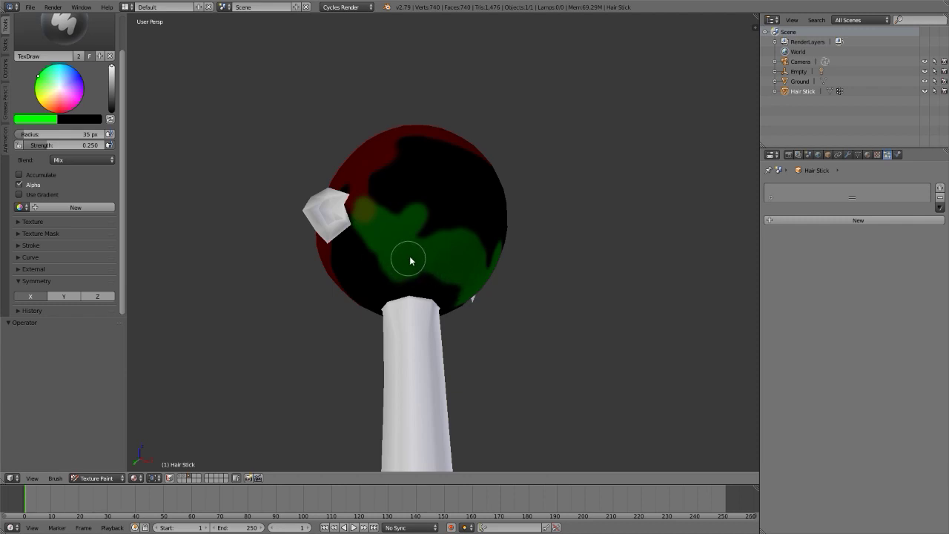
middle_click_drag(407, 231, 398, 303)
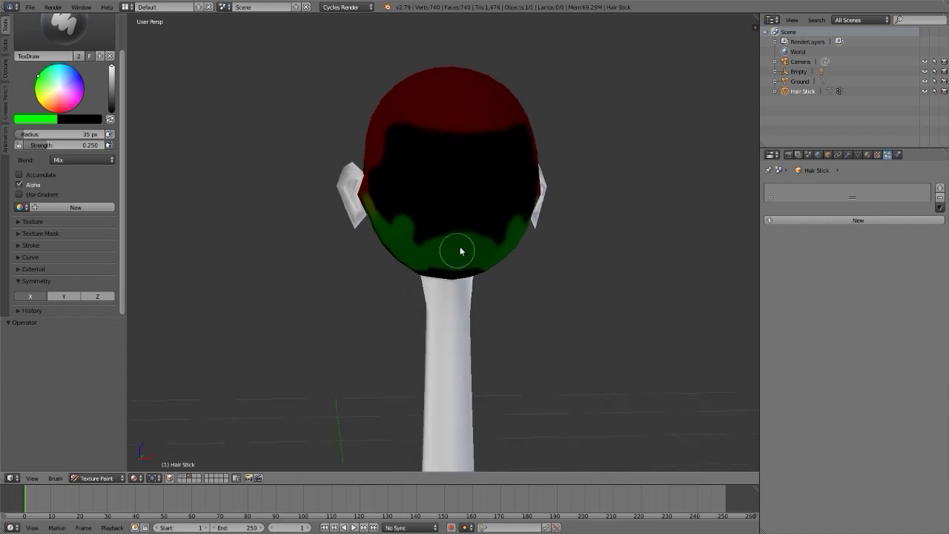
scroll(459, 250, "up", 4)
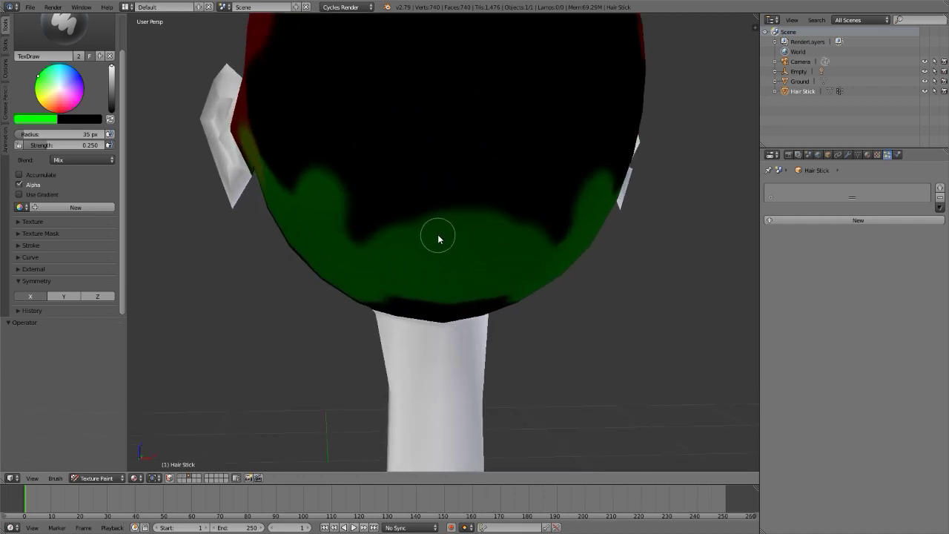
middle_click_drag(439, 241, 324, 227)
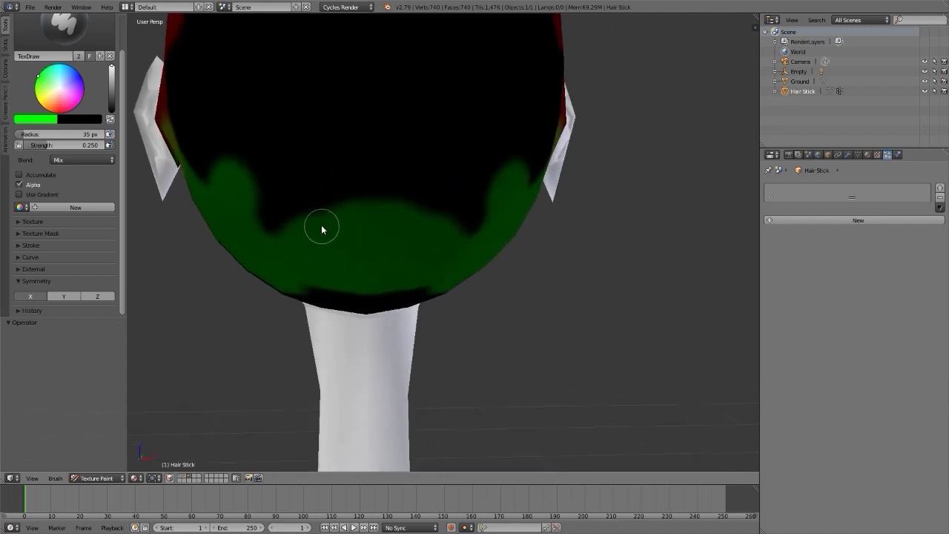
left_click_drag(339, 229, 378, 244)
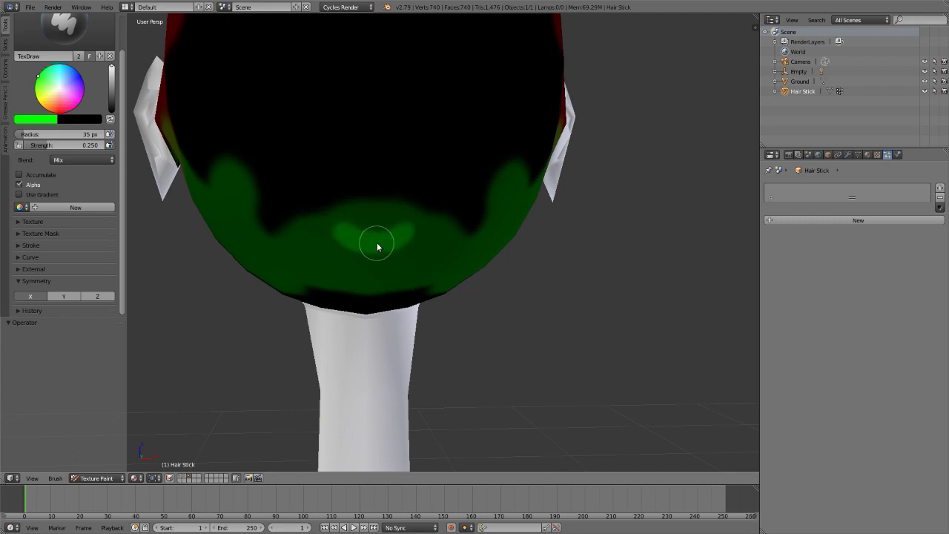
scroll(375, 245, "down", 2)
scroll(375, 245, "down", 1)
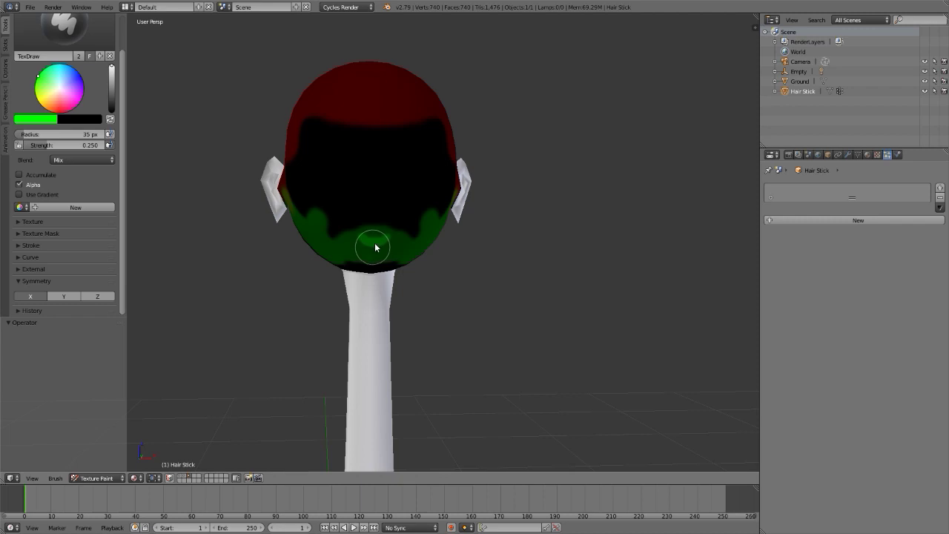
scroll(377, 241, "up", 5)
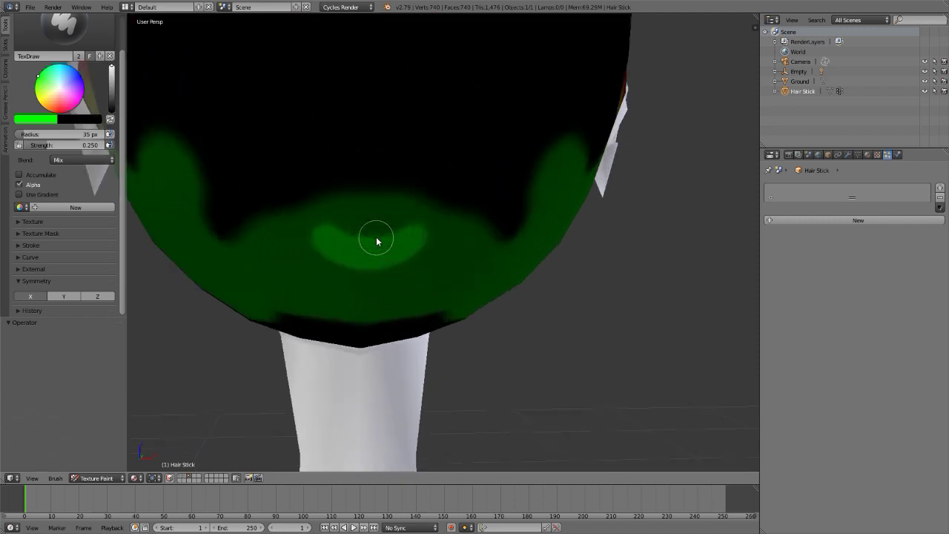
scroll(376, 242, "down", 5)
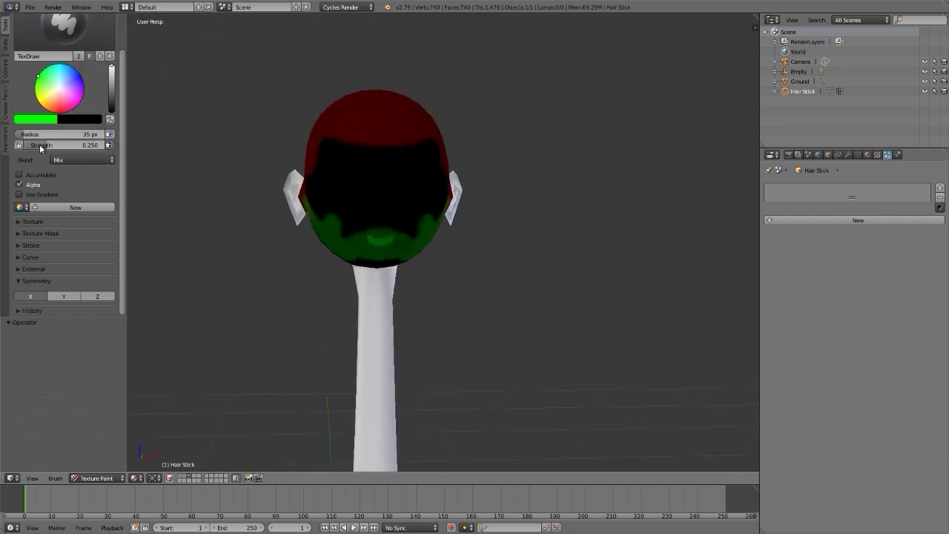
left_click(43, 119)
Switch the brush to pure red (R 1, G 0) and paint over the head's upper right
left_click_drag(65, 238, 88, 228)
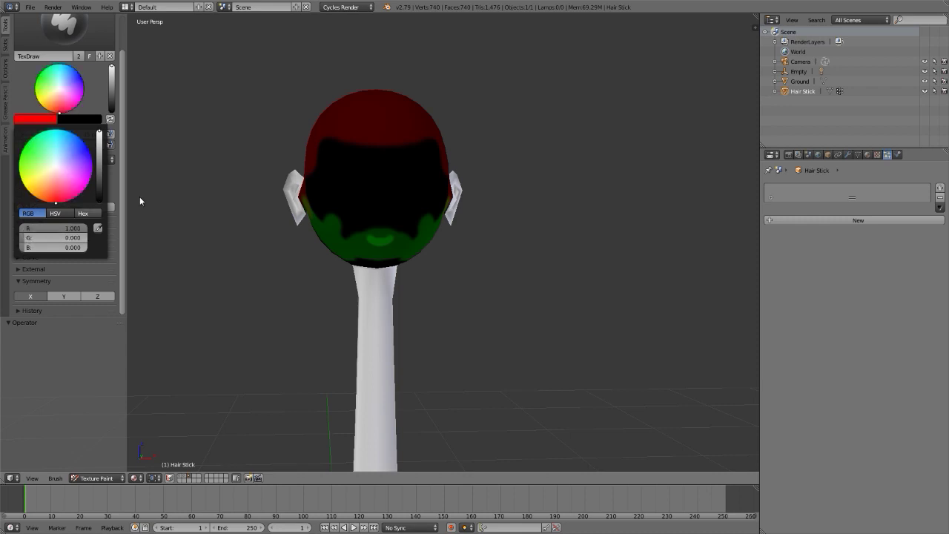
middle_click_drag(394, 131, 475, 252)
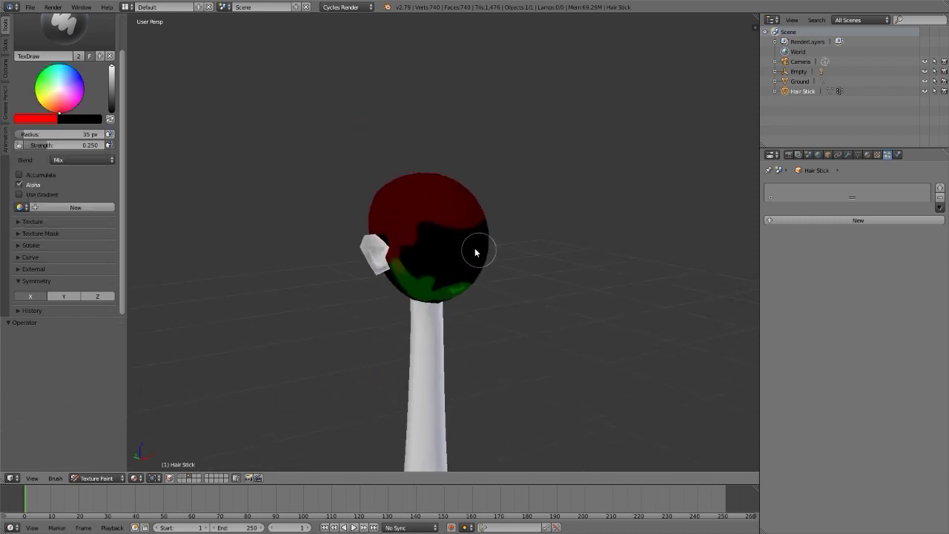
scroll(472, 246, "up", 3)
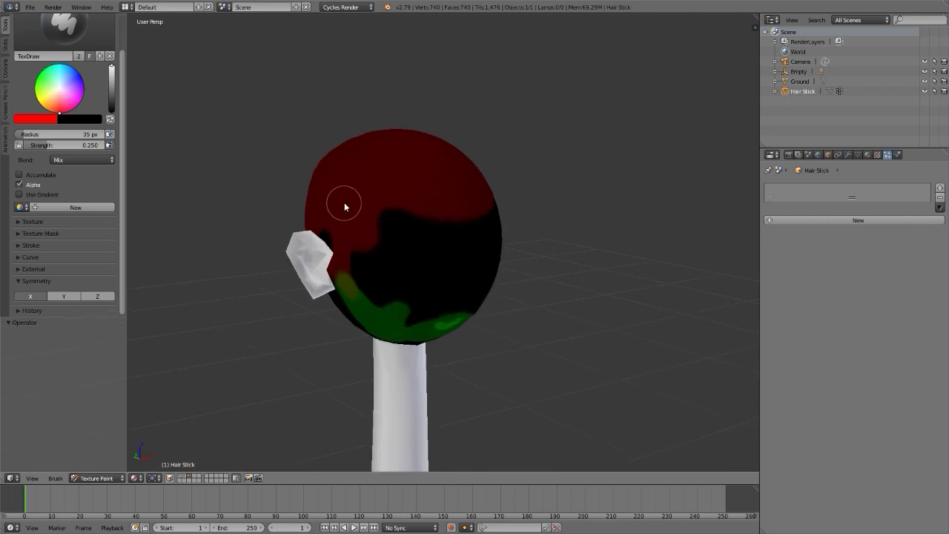
middle_click_drag(363, 208, 482, 200)
mouse_move(483, 200)
left_mouse_down()
mouse_move(513, 197)
mouse_move(511, 214)
mouse_move(517, 205)
mouse_move(493, 199)
mouse_move(450, 209)
mouse_move(450, 196)
mouse_move(505, 178)
mouse_move(512, 190)
mouse_move(453, 184)
mouse_move(457, 205)
mouse_move(484, 200)
mouse_move(473, 226)
mouse_move(458, 212)
mouse_move(451, 237)
mouse_move(485, 220)
left_mouse_up()
middle_click_drag(485, 220, 448, 227)
scroll(549, 207, "up", 5)
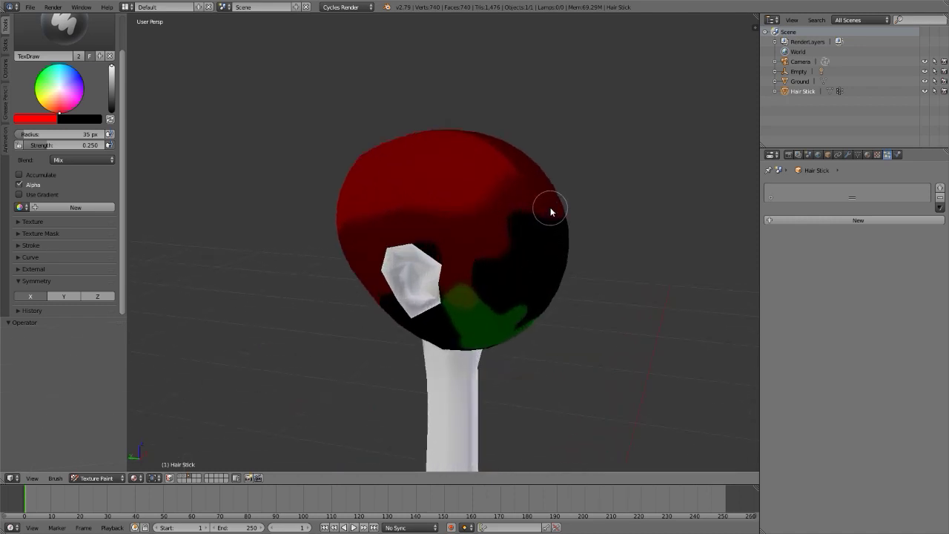
Paint red across the back and top of the head
middle_click_drag(445, 267, 438, 240)
scroll(438, 239, "up", 3)
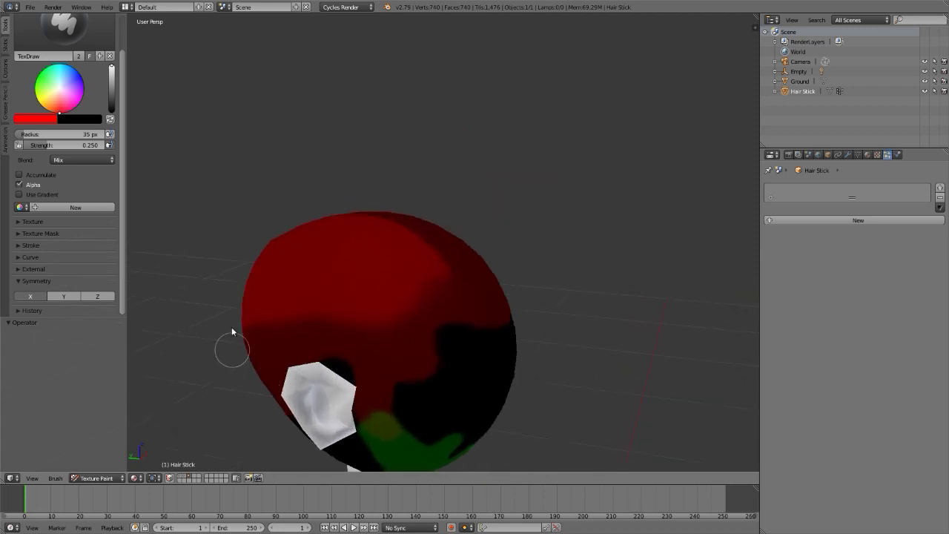
middle_click_drag(353, 259, 427, 241)
scroll(427, 240, "down", 2)
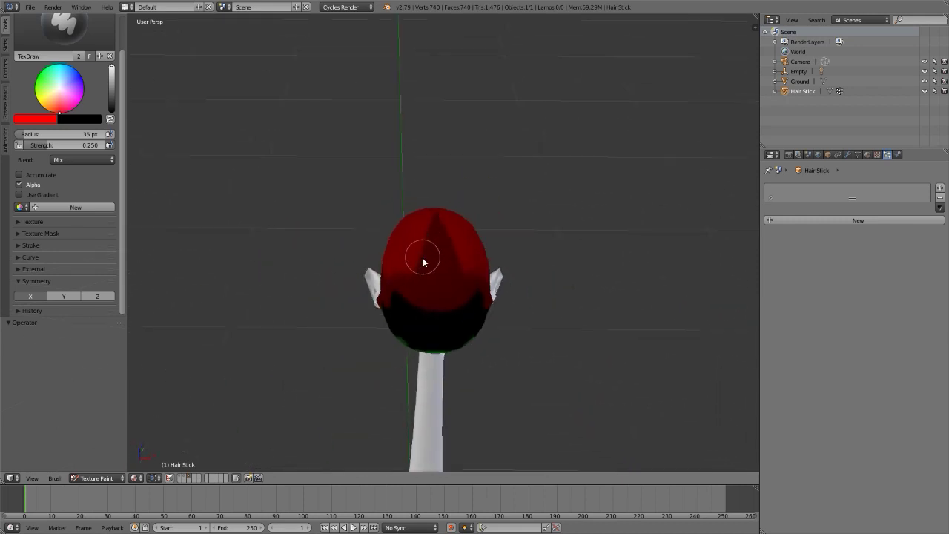
mouse_move(422, 275)
left_mouse_down()
mouse_move(436, 295)
mouse_move(428, 261)
left_mouse_up()
mouse_move(436, 227)
left_mouse_down()
mouse_move(435, 212)
mouse_move(438, 232)
left_mouse_up()
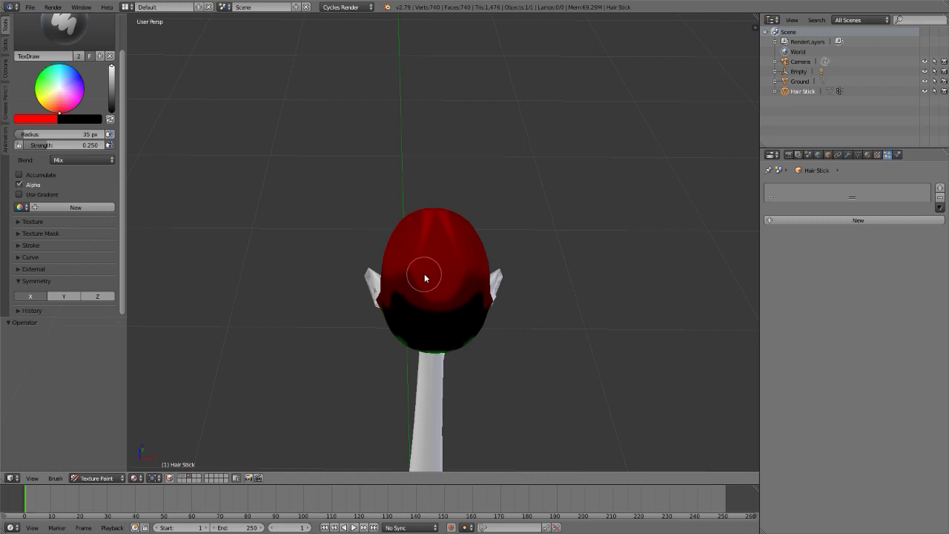
Add brighter red from the top downward, covering remaining black areas on the crown
middle_click_drag(426, 269, 579, 213)
middle_click_drag(314, 335, 377, 282)
mouse_move(270, 166)
left_mouse_down()
mouse_move(328, 270)
mouse_move(331, 298)
mouse_move(329, 264)
mouse_move(315, 226)
mouse_move(326, 309)
mouse_move(319, 325)
mouse_move(306, 320)
mouse_move(302, 230)
mouse_move(308, 284)
mouse_move(246, 171)
left_mouse_up()
mouse_move(316, 230)
middle_mouse_down()
mouse_move(644, 250)
mouse_move(514, 227)
mouse_move(491, 250)
mouse_move(501, 213)
mouse_move(517, 218)
mouse_move(418, 290)
mouse_move(353, 301)
mouse_move(387, 144)
mouse_move(427, 178)
middle_mouse_up()
mouse_move(428, 218)
left_mouse_down()
mouse_move(387, 167)
mouse_move(345, 157)
mouse_move(425, 174)
mouse_move(407, 126)
mouse_move(332, 116)
mouse_move(438, 122)
mouse_move(403, 99)
left_mouse_up()
scroll(427, 235, "down", 3)
mouse_move(427, 235)
middle_mouse_down()
mouse_move(518, 272)
mouse_move(563, 269)
mouse_move(482, 266)
mouse_move(475, 249)
mouse_move(530, 261)
mouse_move(540, 229)
mouse_move(578, 227)
middle_mouse_up()
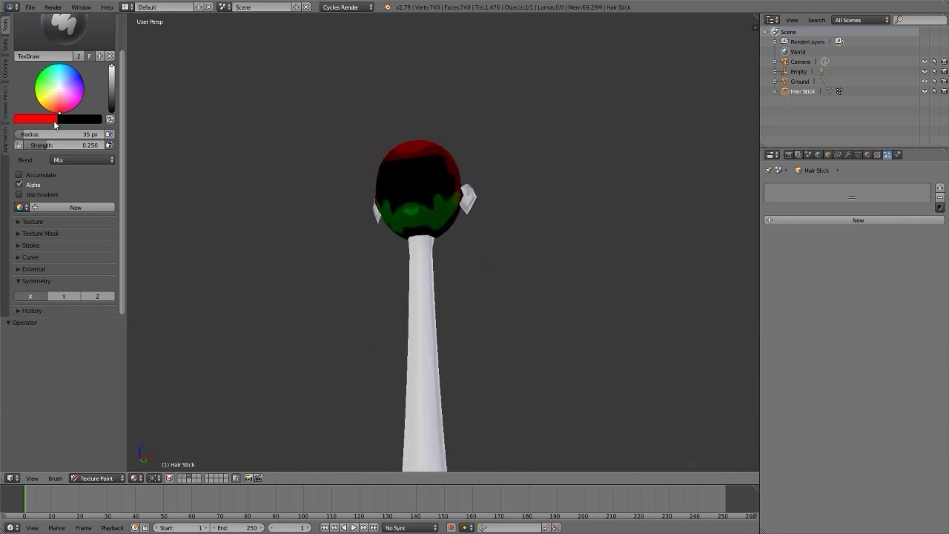
scroll(487, 201, "up", 5)
Set the brush strength to 0.05 and extend the green area upward into the black
mouse_move(339, 203)
middle_mouse_down()
mouse_move(376, 212)
mouse_move(381, 156)
mouse_move(321, 142)
mouse_move(428, 197)
middle_mouse_up()
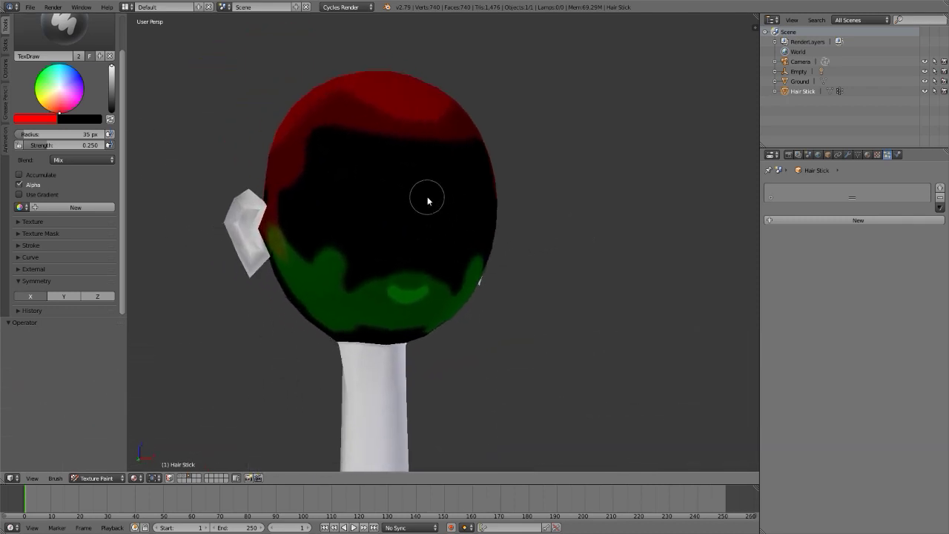
left_click(59, 145)
type(".05")
key("Return")
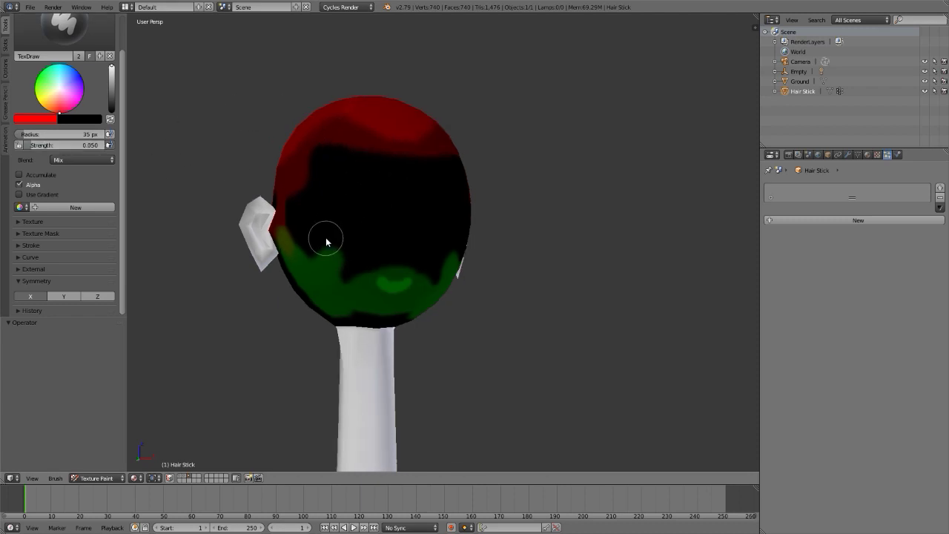
scroll(312, 241, "up", 2)
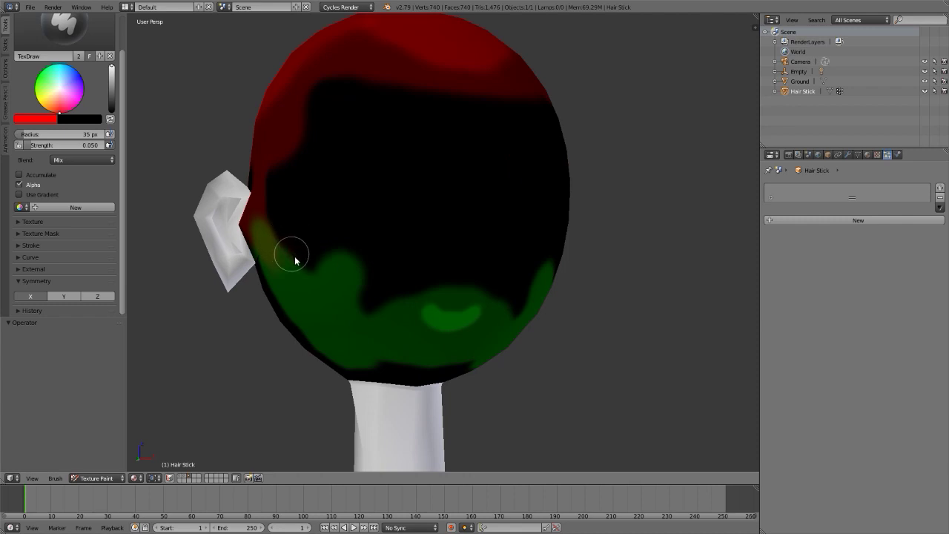
mouse_move(331, 257)
left_mouse_down()
mouse_move(356, 264)
mouse_move(362, 313)
mouse_move(389, 298)
mouse_move(370, 317)
mouse_move(349, 318)
mouse_move(360, 259)
mouse_move(320, 253)
mouse_move(303, 272)
mouse_move(310, 249)
mouse_move(268, 239)
mouse_move(268, 182)
mouse_move(288, 165)
mouse_move(306, 167)
mouse_move(303, 144)
mouse_move(326, 161)
mouse_move(306, 125)
mouse_move(308, 81)
mouse_move(330, 72)
mouse_move(445, 95)
mouse_move(490, 89)
mouse_move(335, 59)
mouse_move(427, 77)
mouse_move(376, 55)
mouse_move(337, 56)
mouse_move(411, 65)
mouse_move(467, 89)
mouse_move(312, 83)
left_mouse_up()
View the head from the front, then switch the brush colour to dark green
key("KP_1")
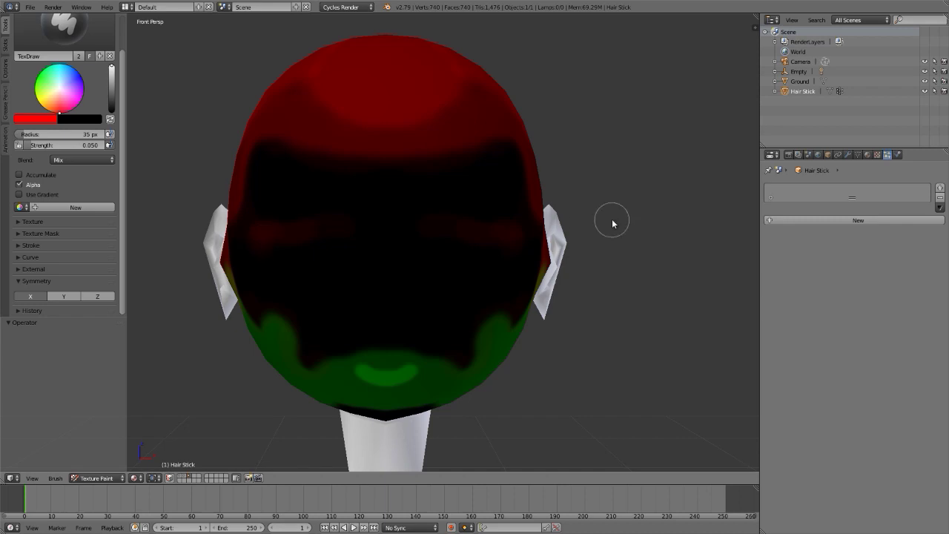
scroll(434, 258, "down", 5)
middle_click_drag(509, 247, 503, 243)
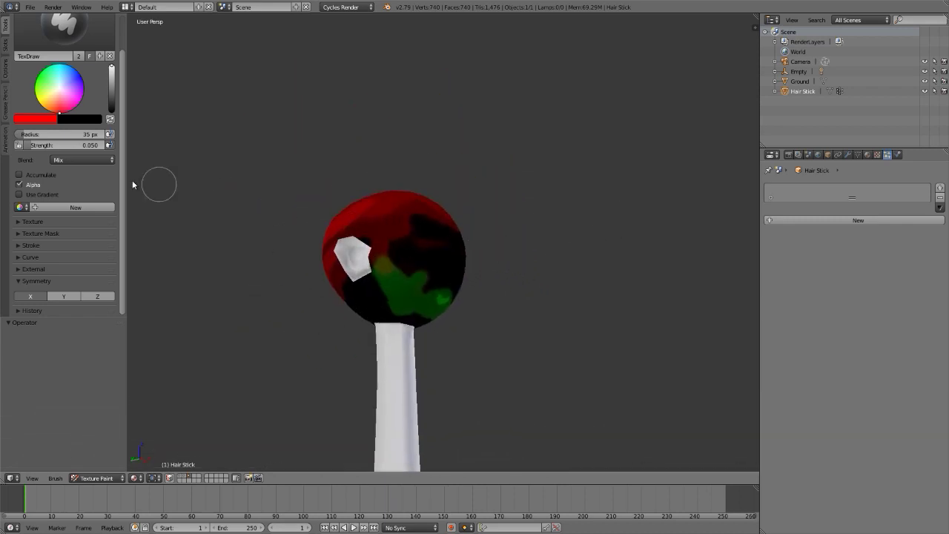
left_click(22, 120)
mouse_move(69, 228)
left_mouse_down()
mouse_move(22, 228)
mouse_move(86, 238)
left_mouse_up()
Paint a faint dark-green stroke over the black area of the head
scroll(406, 271, "up", 5)
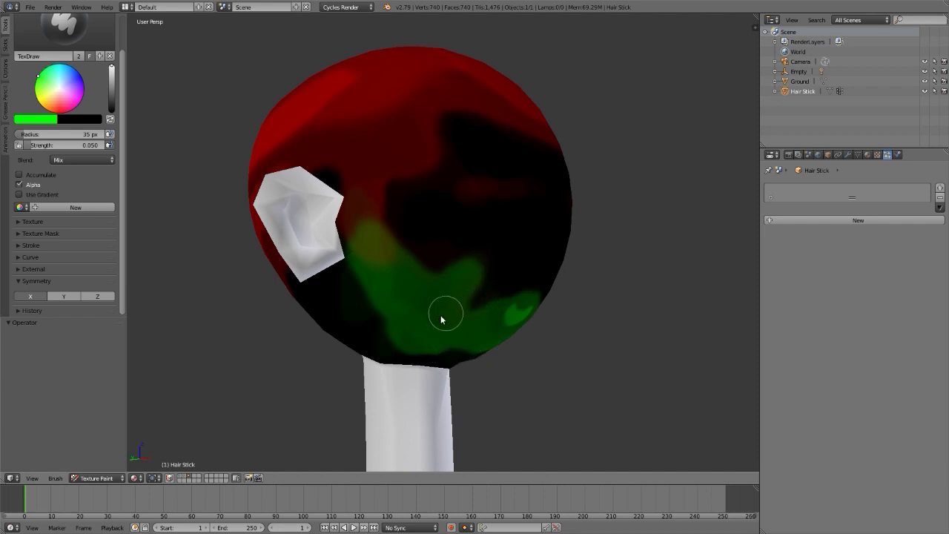
mouse_move(454, 282)
middle_mouse_down()
mouse_move(377, 292)
mouse_move(517, 245)
middle_mouse_up()
mouse_move(524, 239)
left_mouse_down()
mouse_move(494, 252)
mouse_move(482, 291)
left_mouse_up()
middle_click_drag(482, 291, 562, 267)
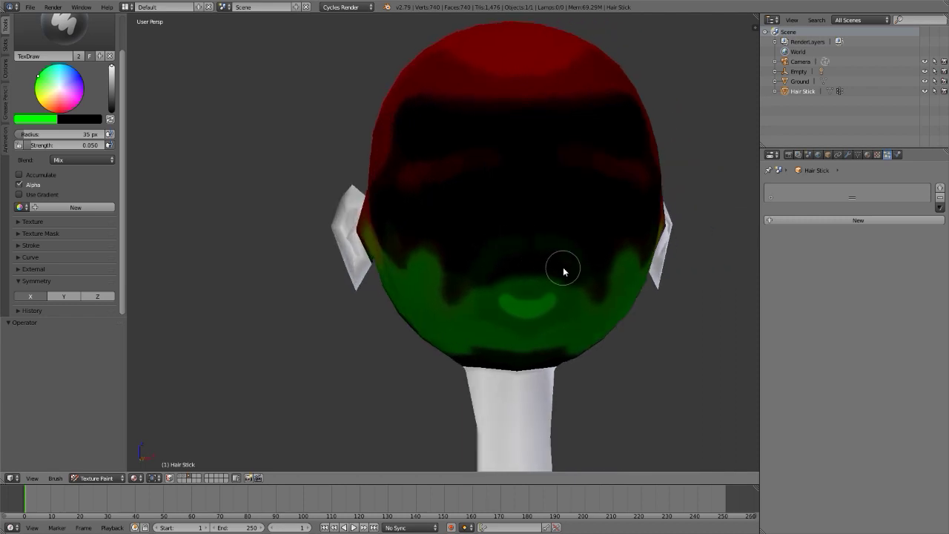
Return to Object Mode and unlink the Image Texture from the material's Diffuse Color
left_click(86, 478)
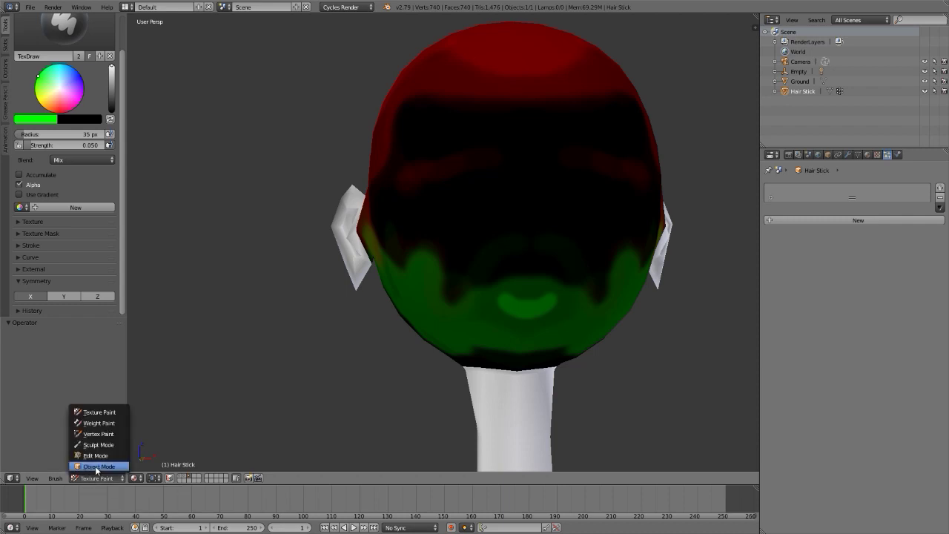
left_click(98, 467)
scroll(289, 173, "down", 1)
scroll(285, 178, "down", 2)
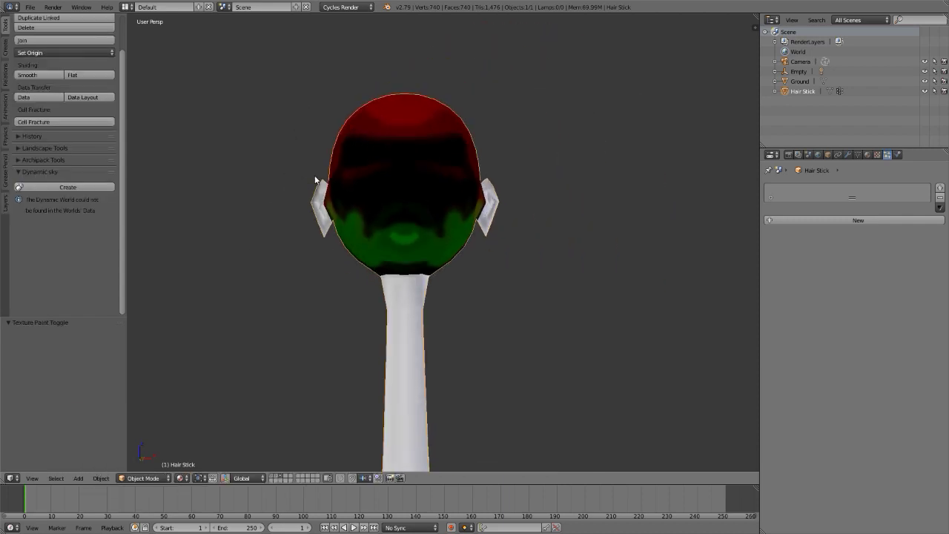
key("shift+F3")
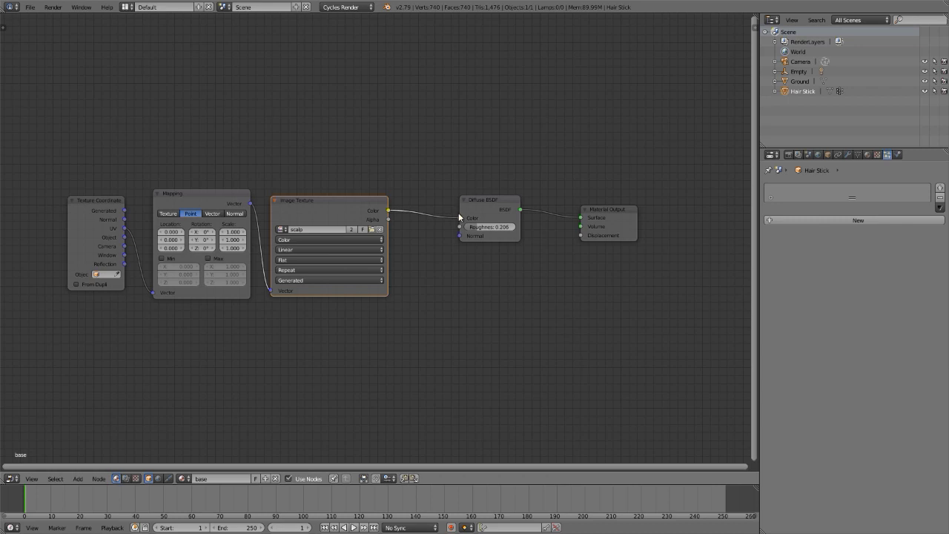
left_click_drag(460, 219, 442, 215)
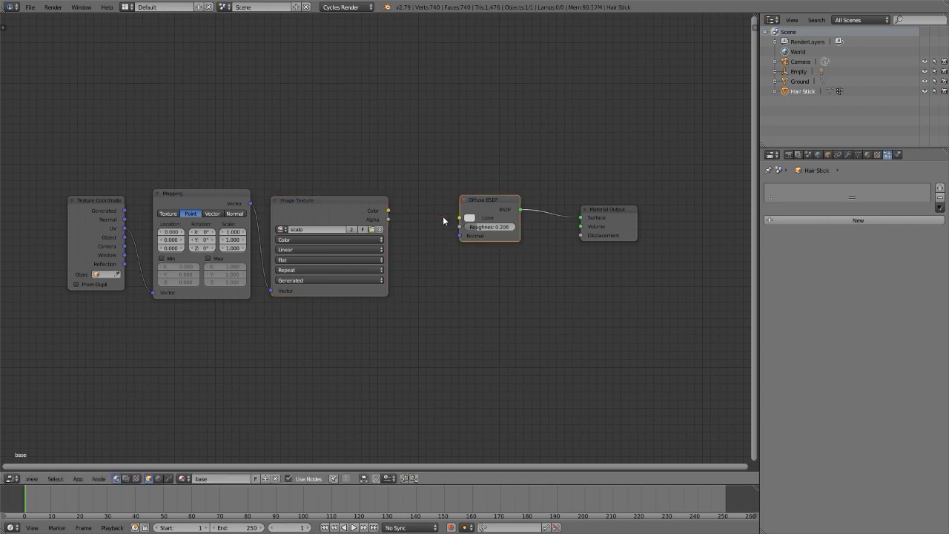
key("shift+F5")
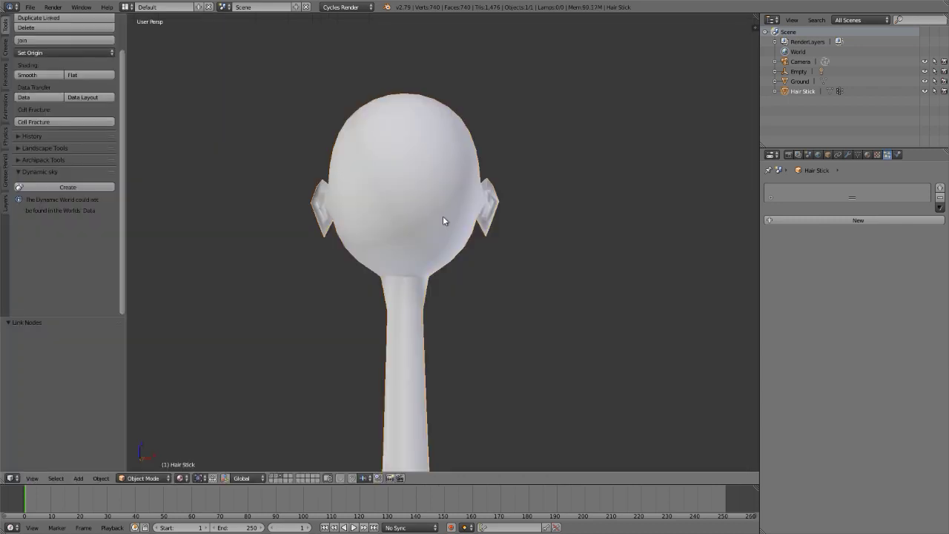
Preview the head in rendered shading with the lamp layer shown, then go back to solid
key("shift+z")
middle_click_drag(443, 220, 479, 254)
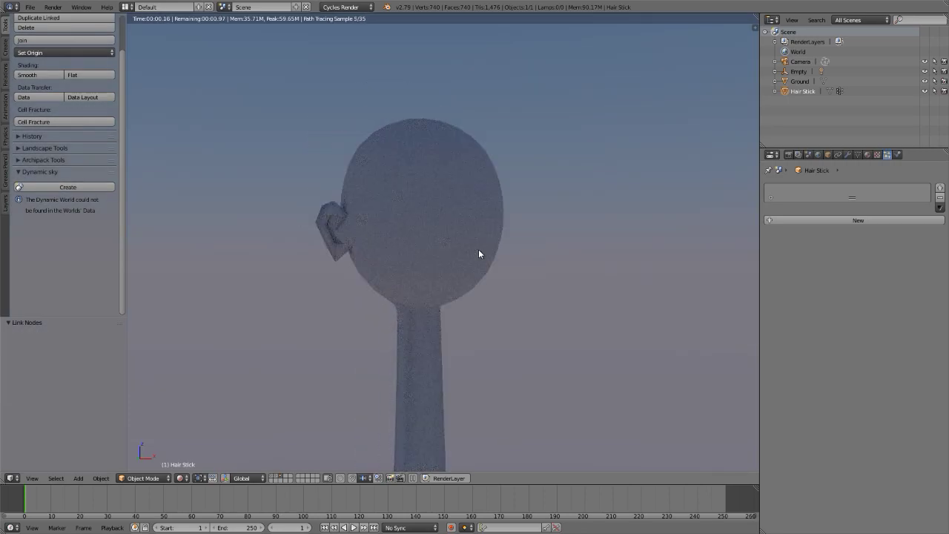
key("shift+1")
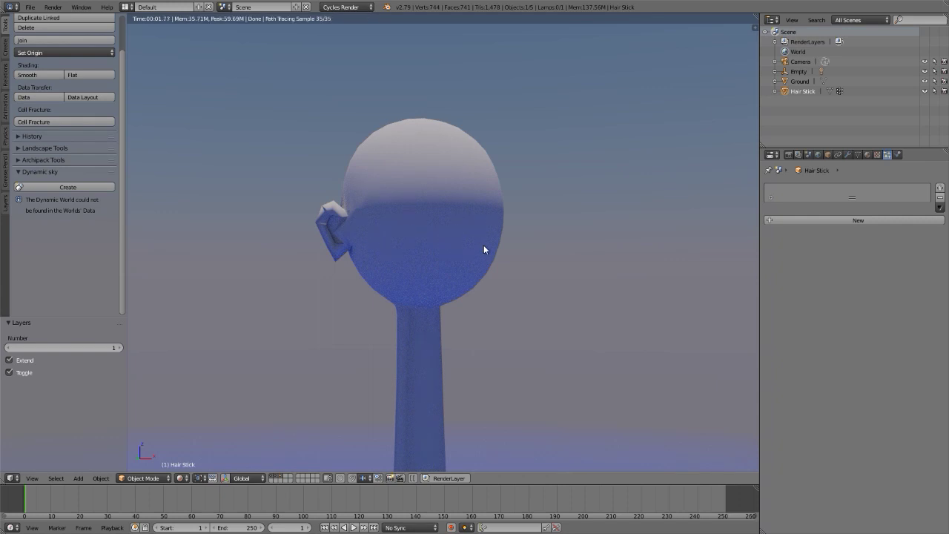
key("shift+z")
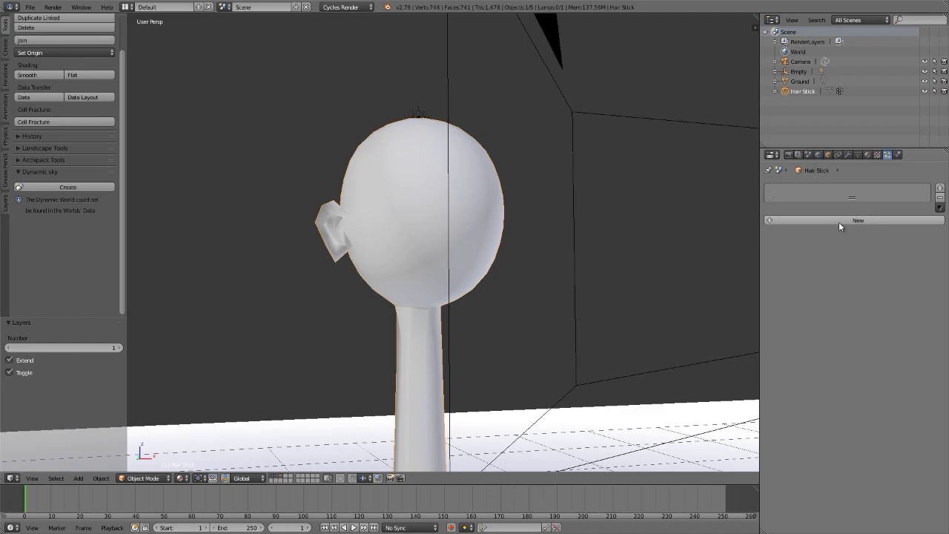
Add a new Hair-type particle system to the head and expand its Vertex Groups settings
left_click(839, 222)
left_click(843, 231)
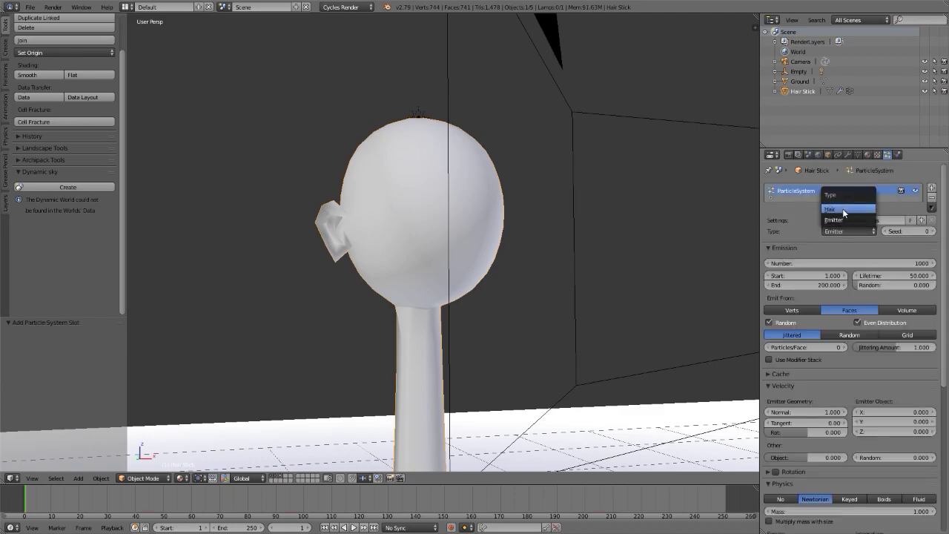
left_click(842, 209)
scroll(423, 201, "down", 6)
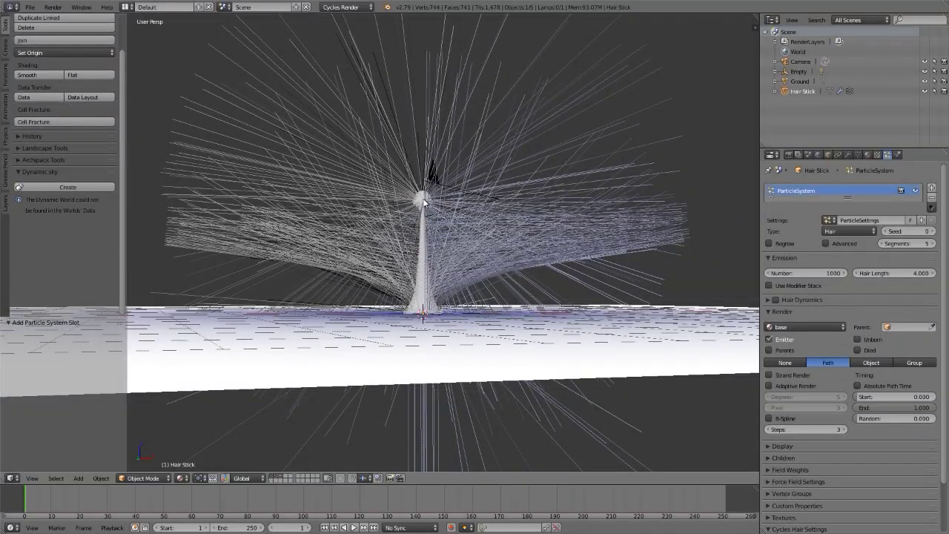
middle_click_drag(423, 201, 448, 212)
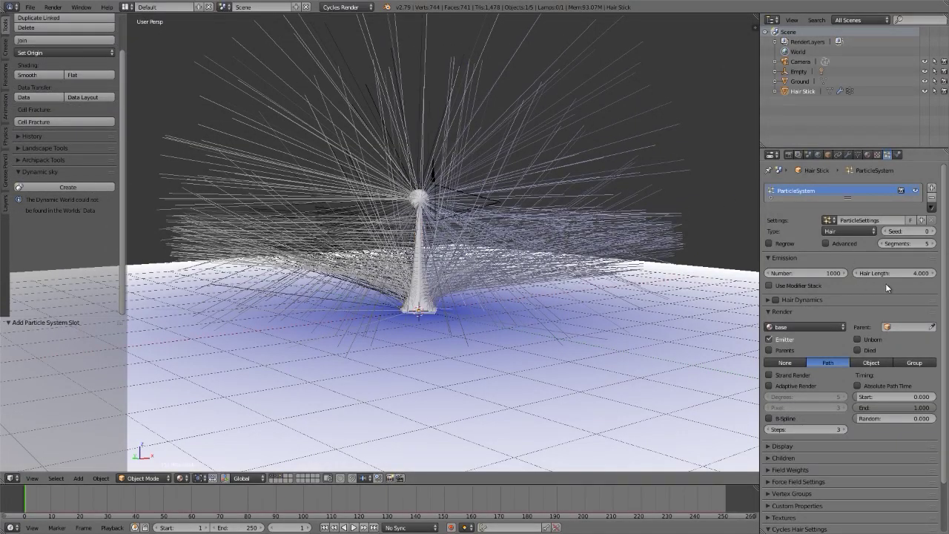
scroll(946, 270, "down", 2)
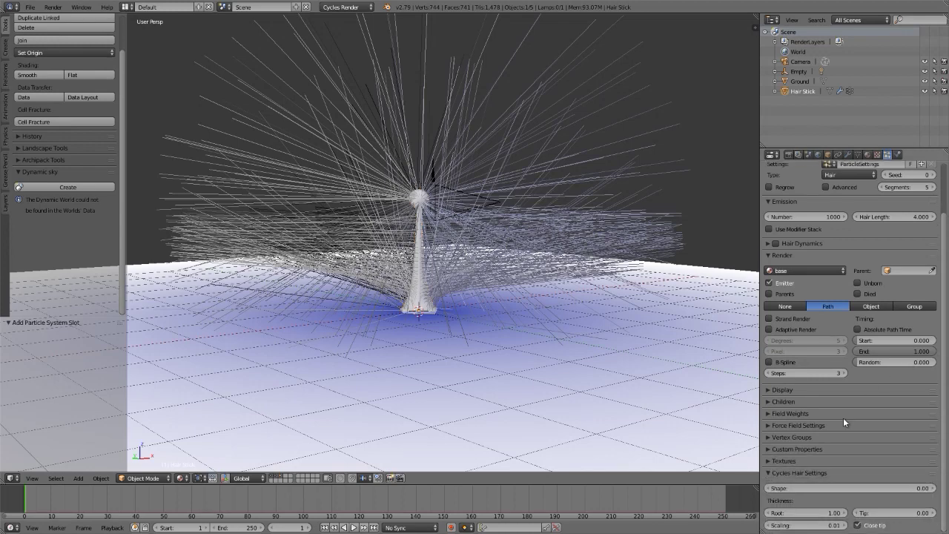
left_click(788, 434)
scroll(792, 430, "down", 2)
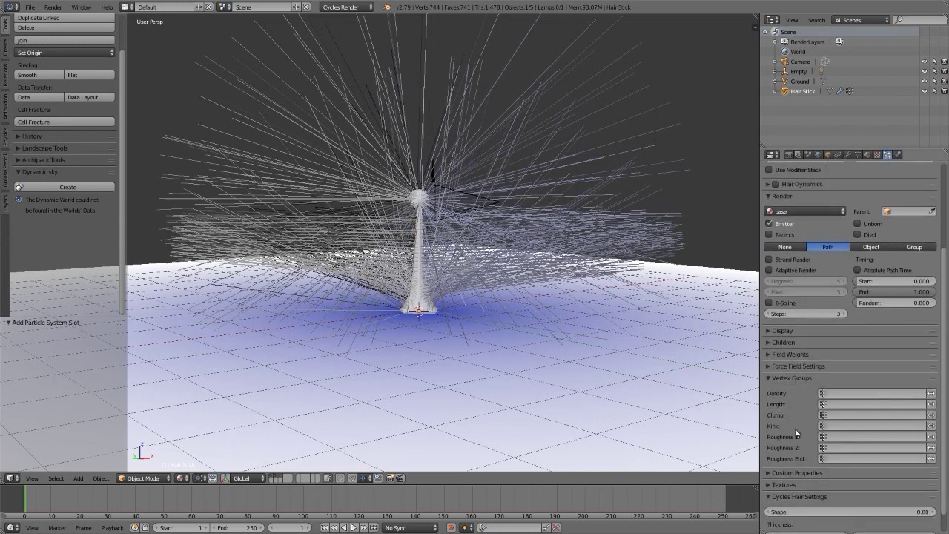
Set the hair Density vertex group to Growth
left_click(844, 392)
left_click(830, 408)
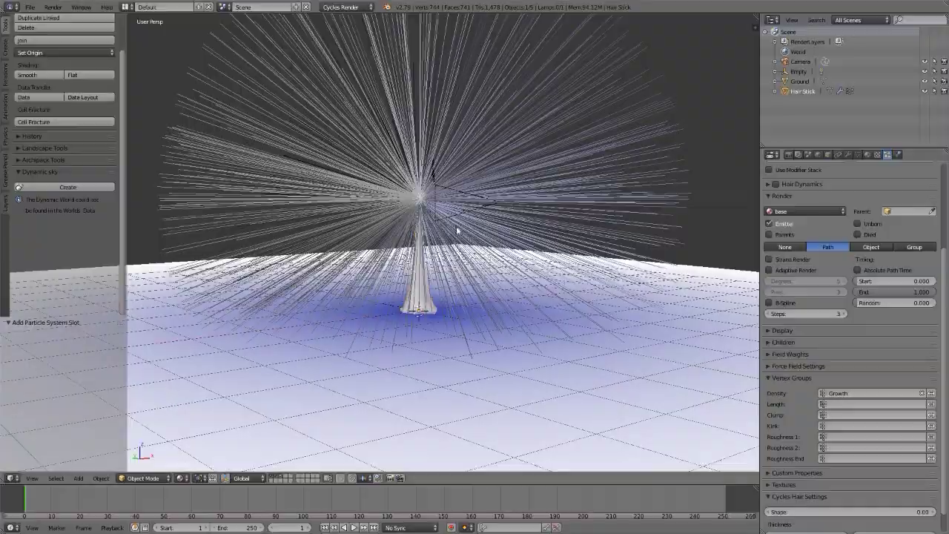
scroll(411, 175, "up", 3)
scroll(411, 172, "up", 3)
mouse_move(434, 265)
middle_mouse_down()
mouse_move(297, 289)
mouse_move(304, 265)
mouse_move(398, 264)
mouse_move(445, 277)
middle_mouse_up()
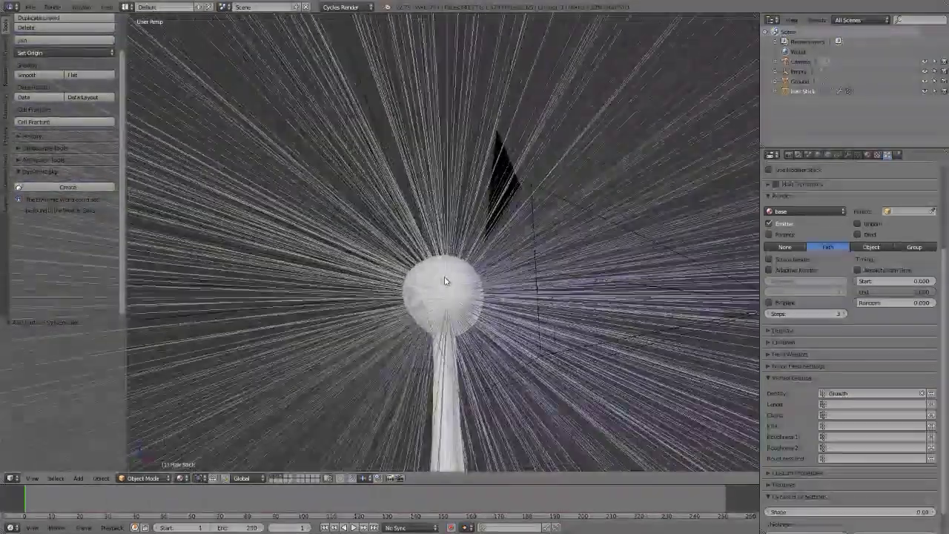
Hide the layer with the dark plane and inspect the hair on the head
key("1")
mouse_move(462, 312)
middle_mouse_down()
mouse_move(379, 291)
mouse_move(447, 304)
middle_mouse_up()
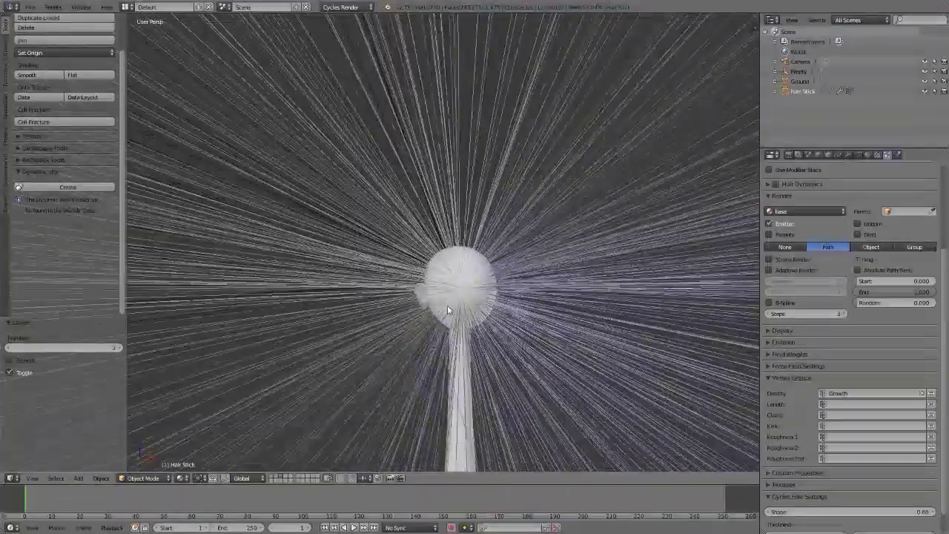
scroll(447, 304, "up", 3)
scroll(480, 327, "down", 6)
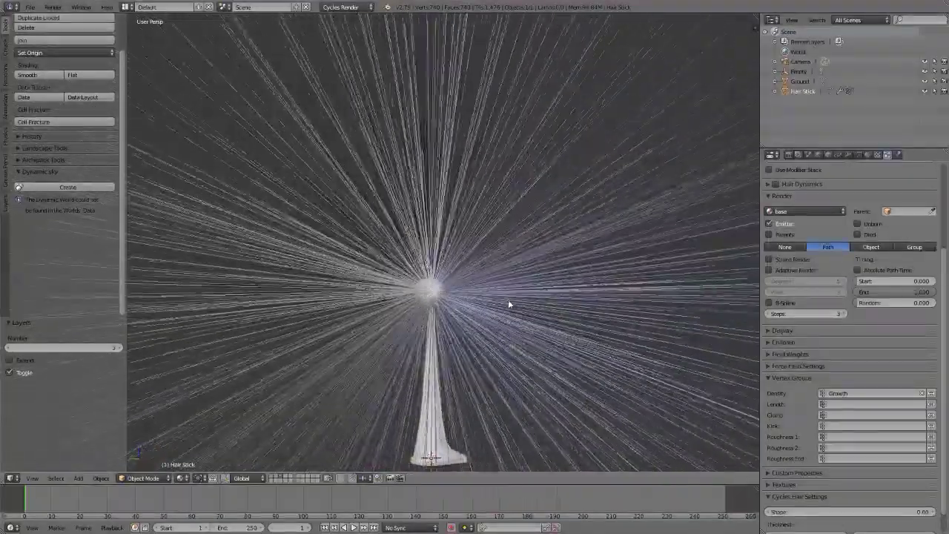
scroll(428, 305, "up", 8)
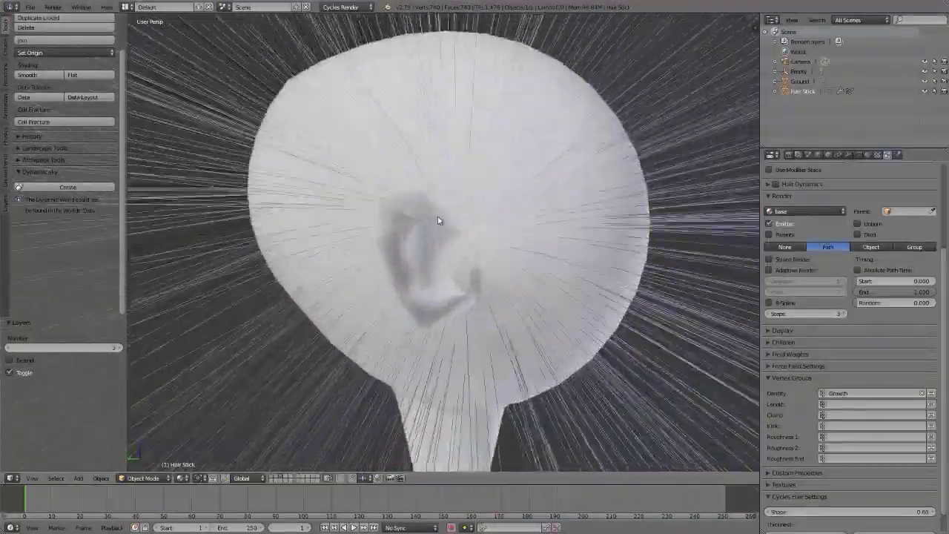
scroll(437, 220, "down", 8)
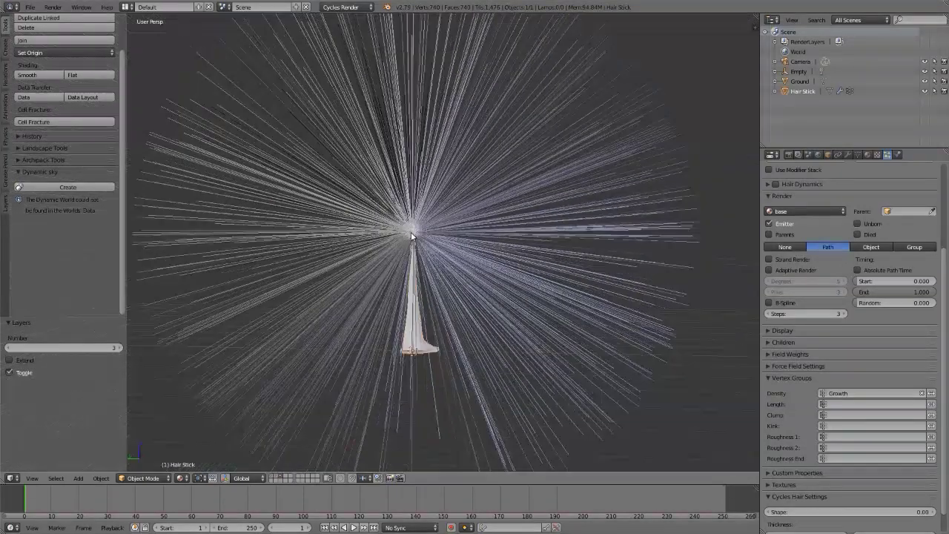
scroll(412, 234, "down", 5)
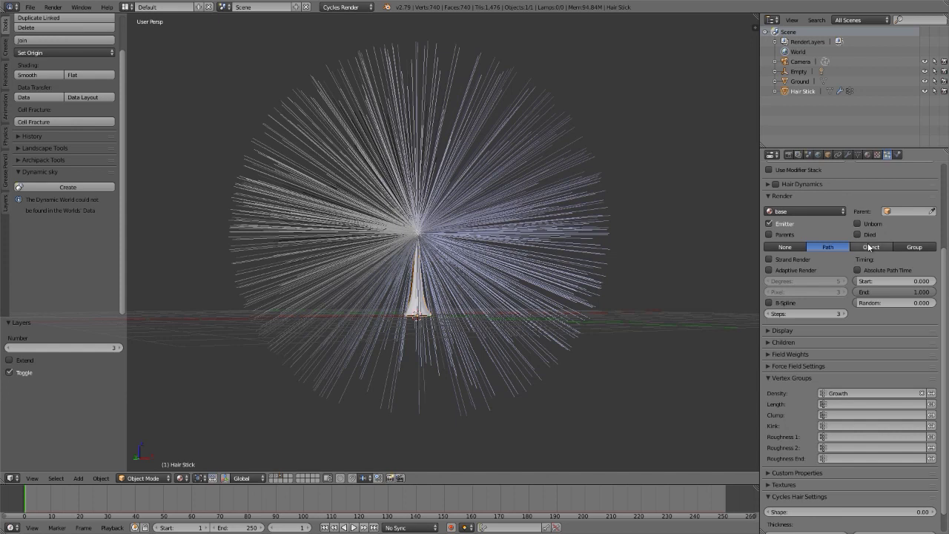
scroll(868, 246, "up", 4)
Set hair length to 0.5, enable Hair Dynamics and play the simulation
left_click(897, 274)
type("0.5")
key("Return")
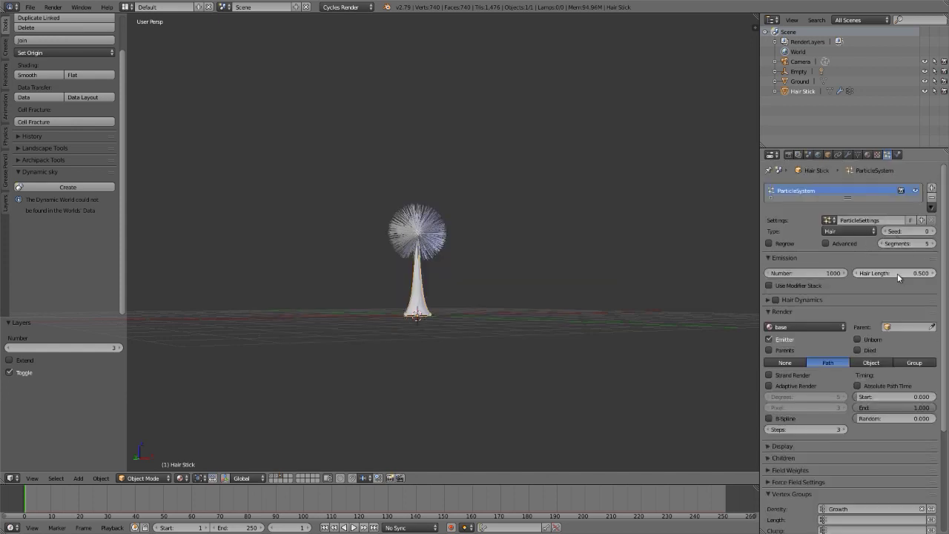
scroll(430, 230, "up", 6)
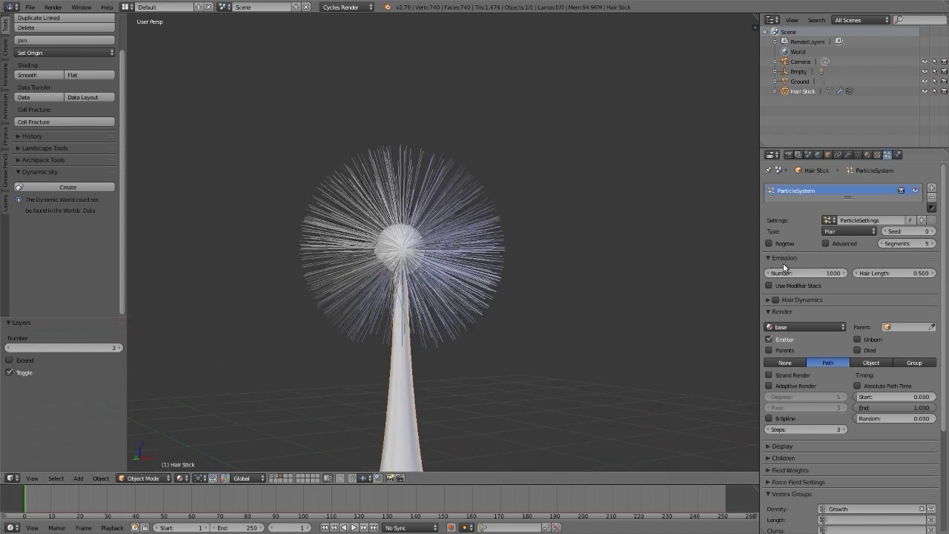
left_click(774, 299)
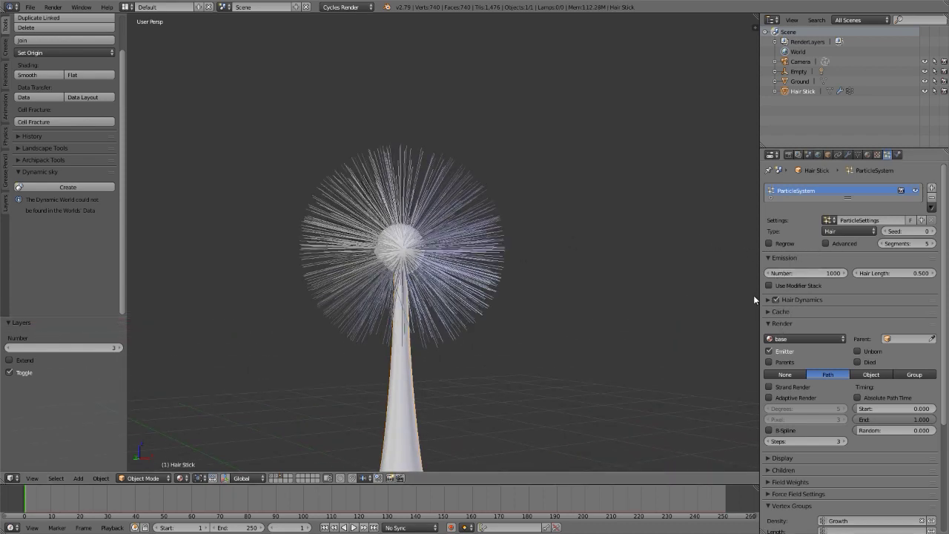
key("alt+a")
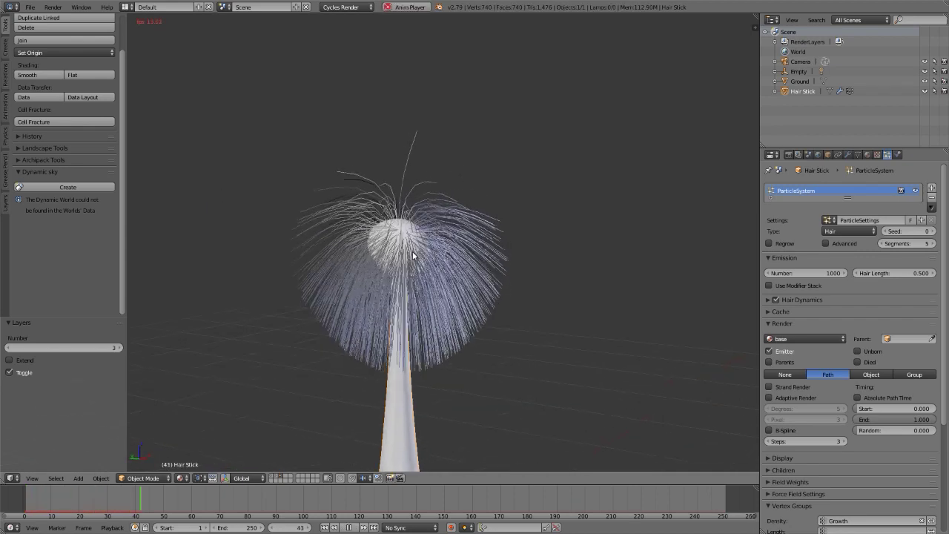
Set the hair display Steps to 4, stop playback and look through the camera
left_click(777, 323)
left_click(785, 336)
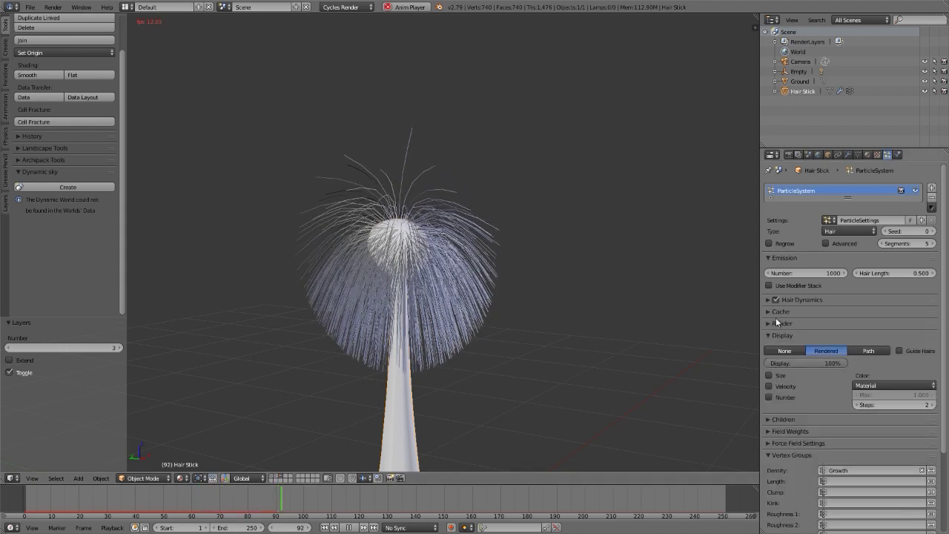
left_click(922, 405)
type("4")
key("Return")
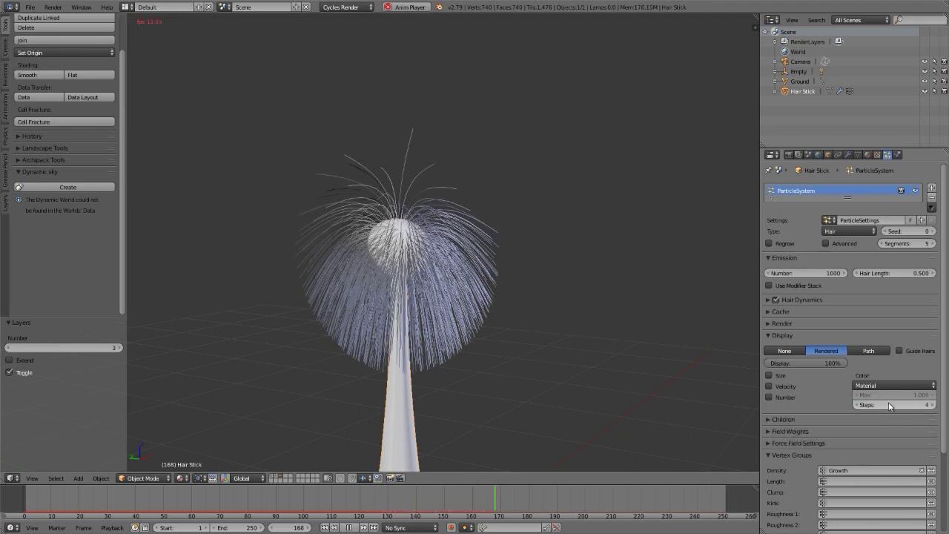
left_click(780, 336)
left_click(782, 323)
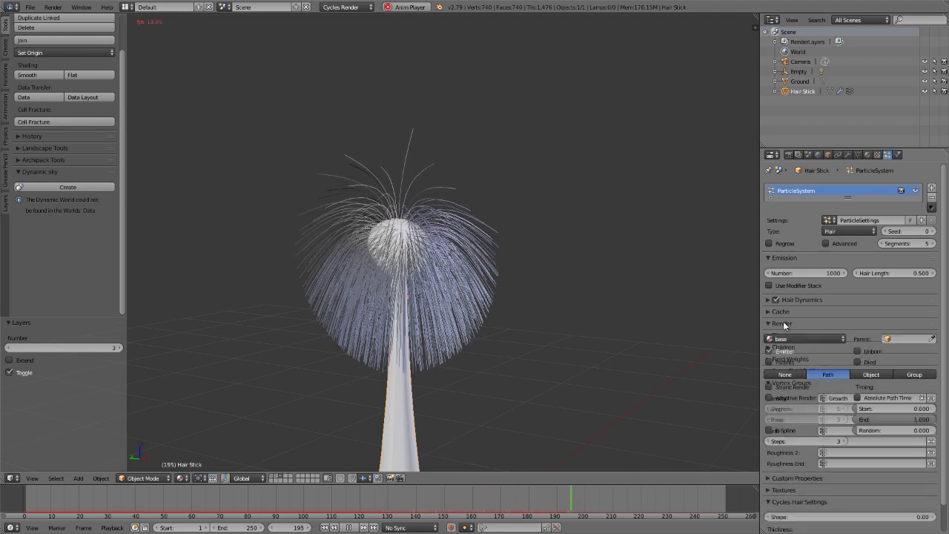
key("alt+a")
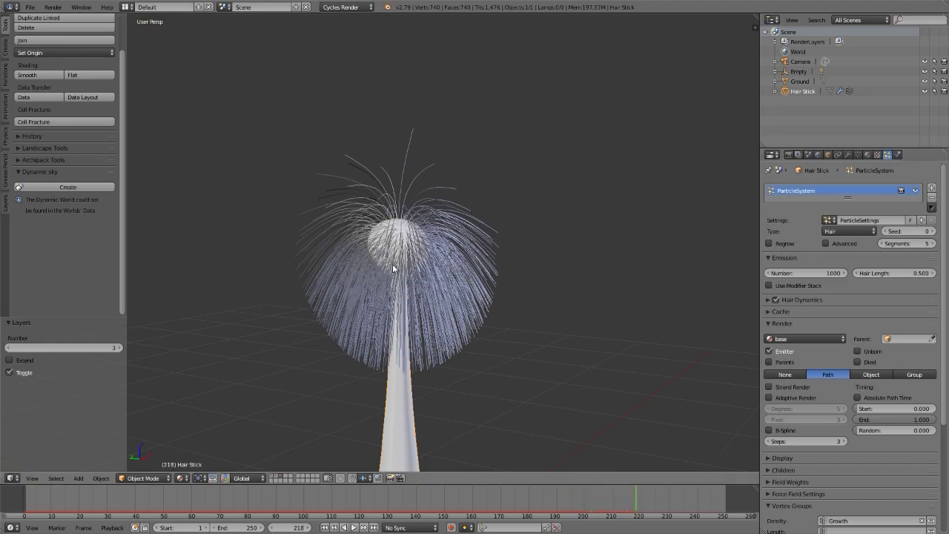
key("KP_0")
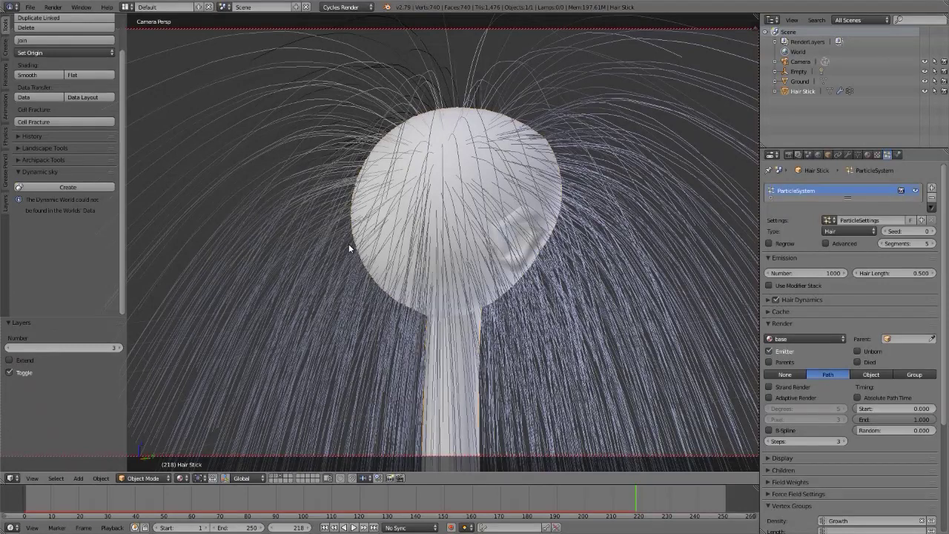
Render the frame, then render it again into a second render slot
key("F12")
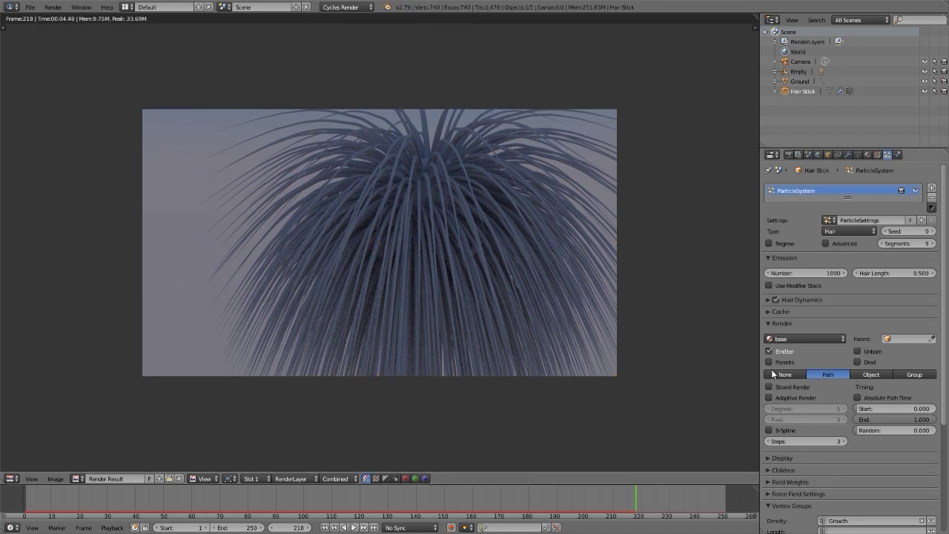
left_click(791, 155)
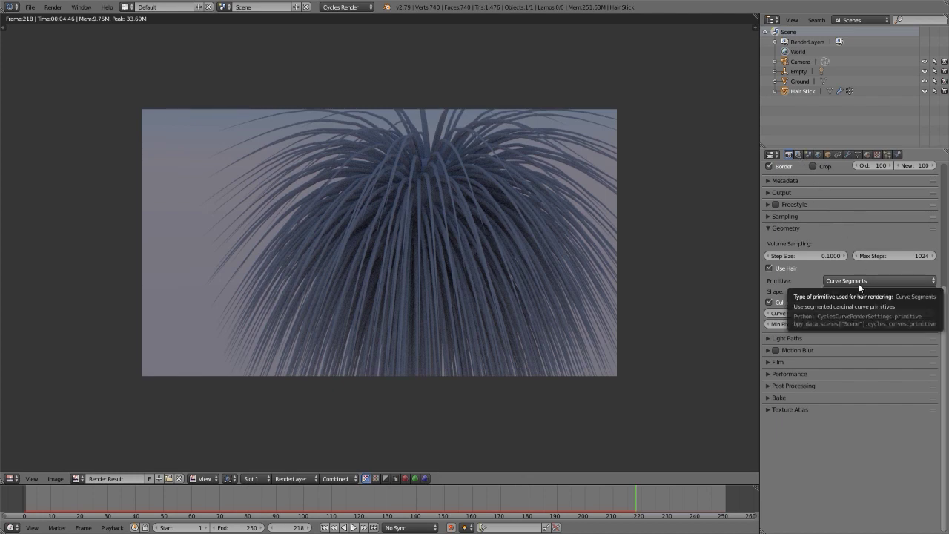
left_click(886, 155)
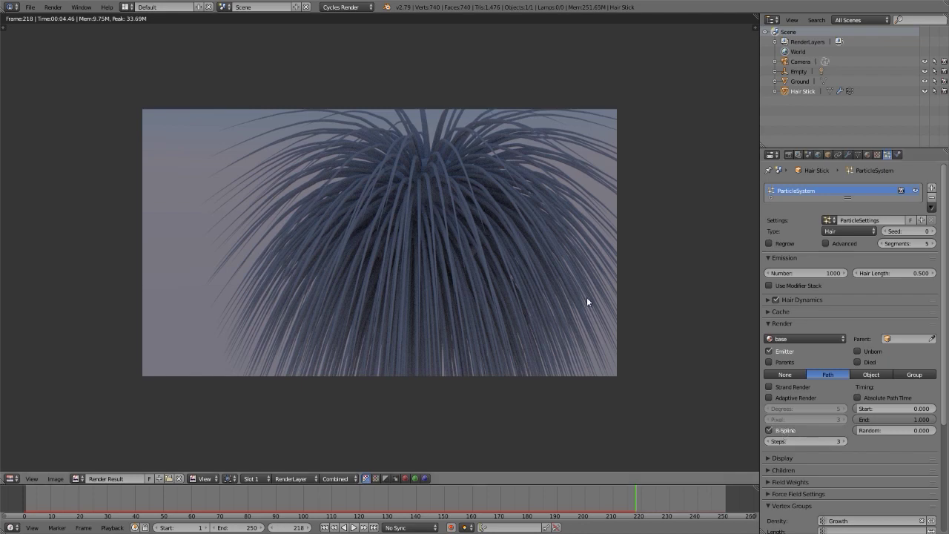
key("j")
key("F12")
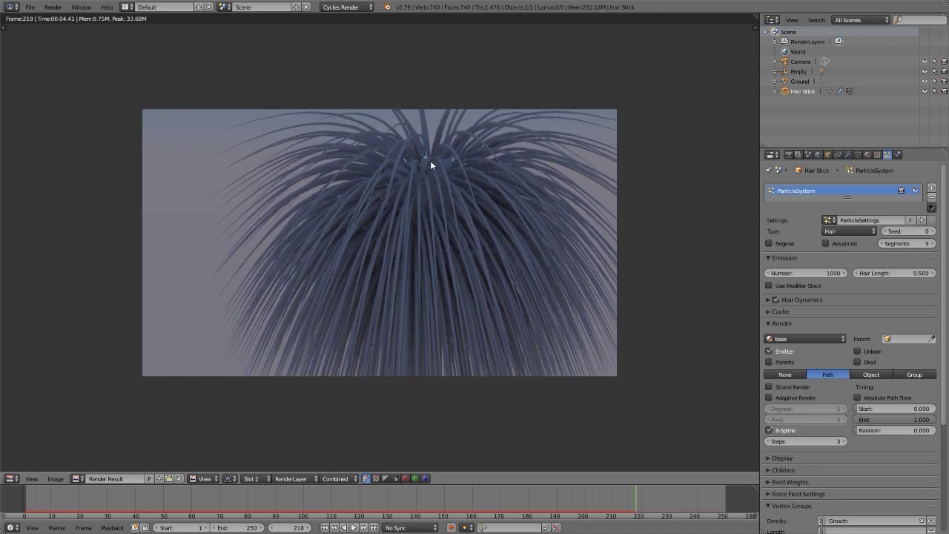
Flip between the two render slots to compare the results
key("j")
scroll(430, 160, "up", 4)
key("j")
key("j")
key("j")
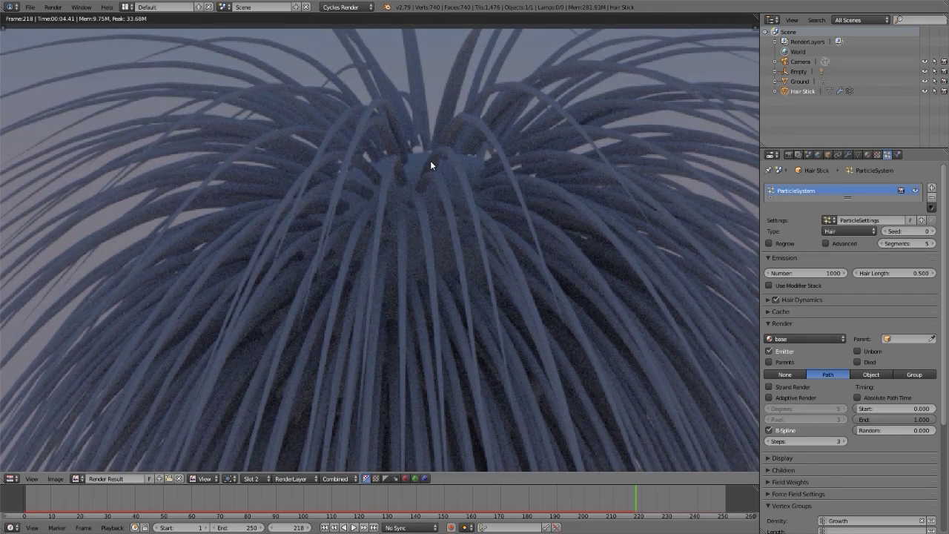
key("j")
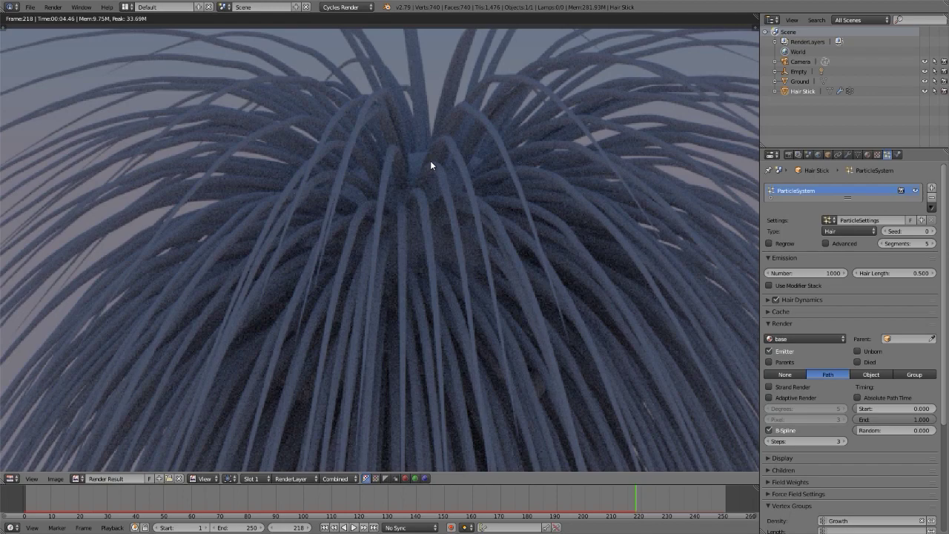
key("j")
scroll(430, 160, "down", 4)
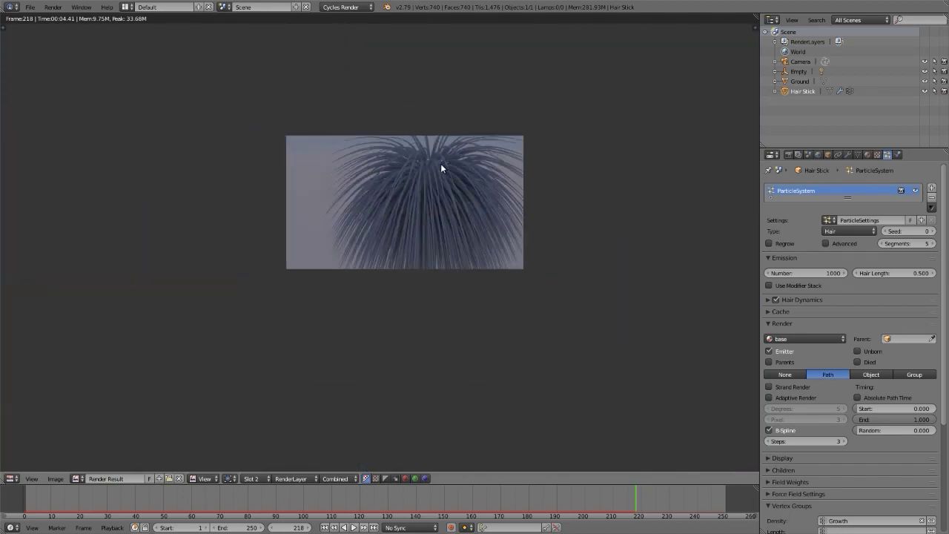
scroll(436, 166, "up", 3)
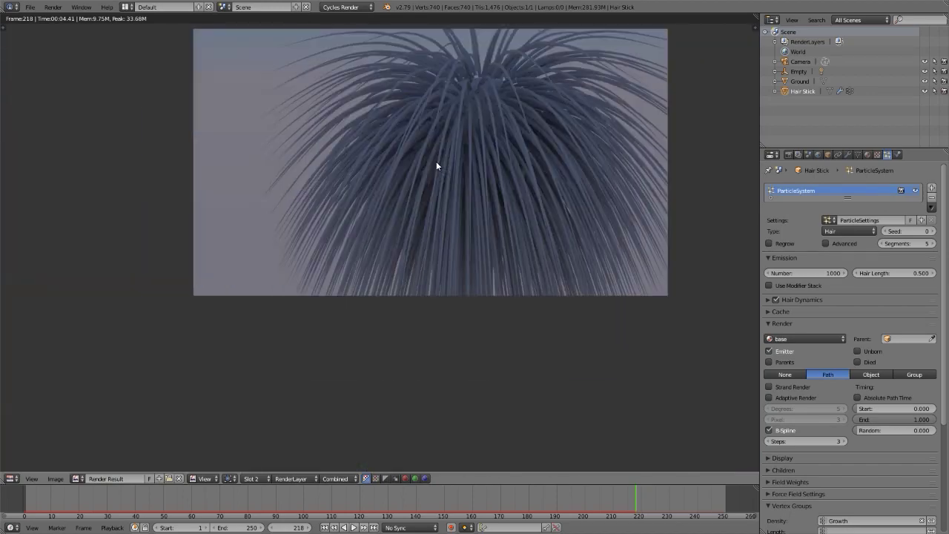
key("Home")
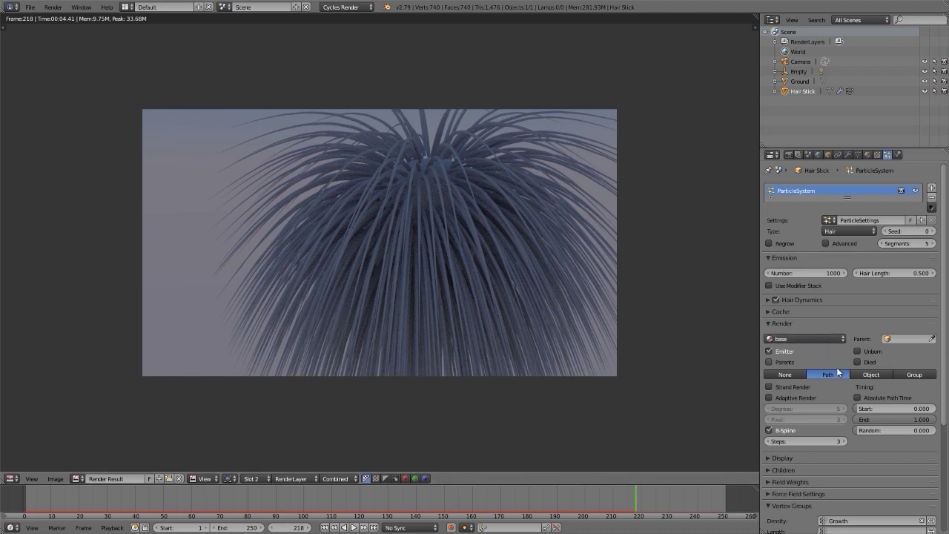
Raise hair render Steps from 3 to 5, re-render, compare, and return to the viewport
left_click(842, 442)
left_click(842, 442)
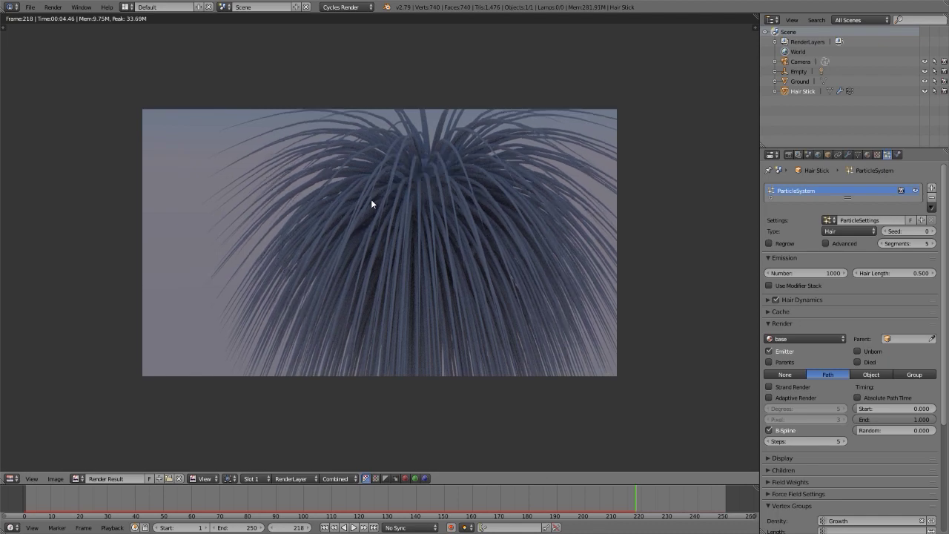
key("F12")
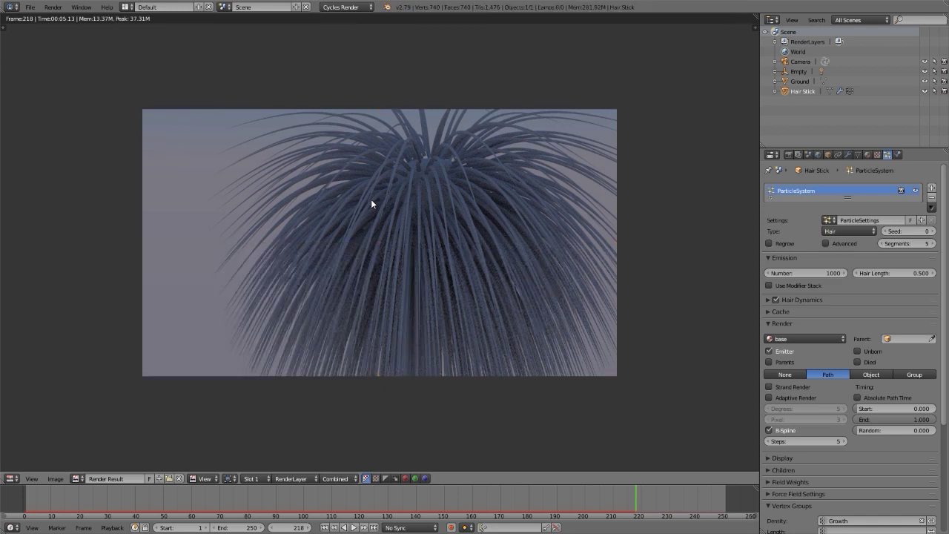
key("j")
key("j")
key("j")
key("j")
key("j")
key("j")
key("Escape")
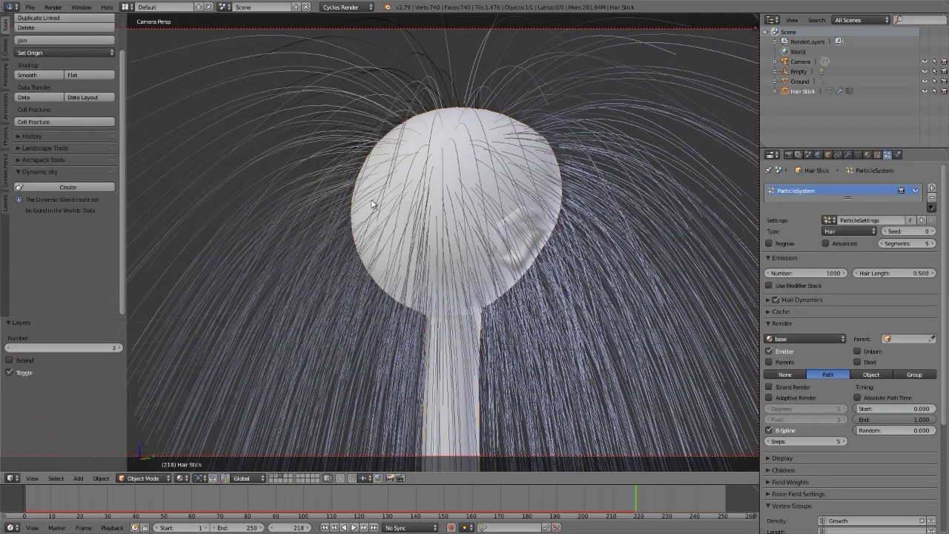
Hide the tool shelf and expand the particle Children and Textures panels
key("t")
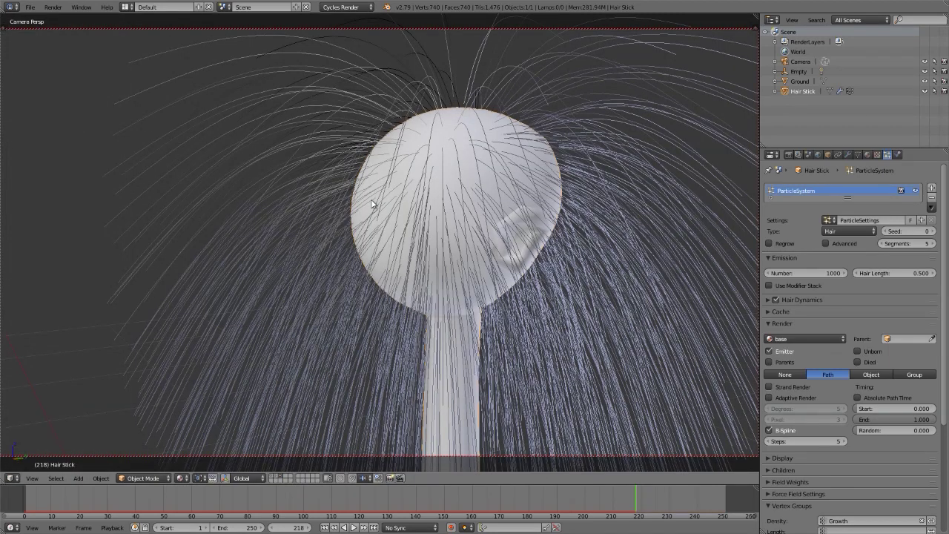
left_click(780, 324)
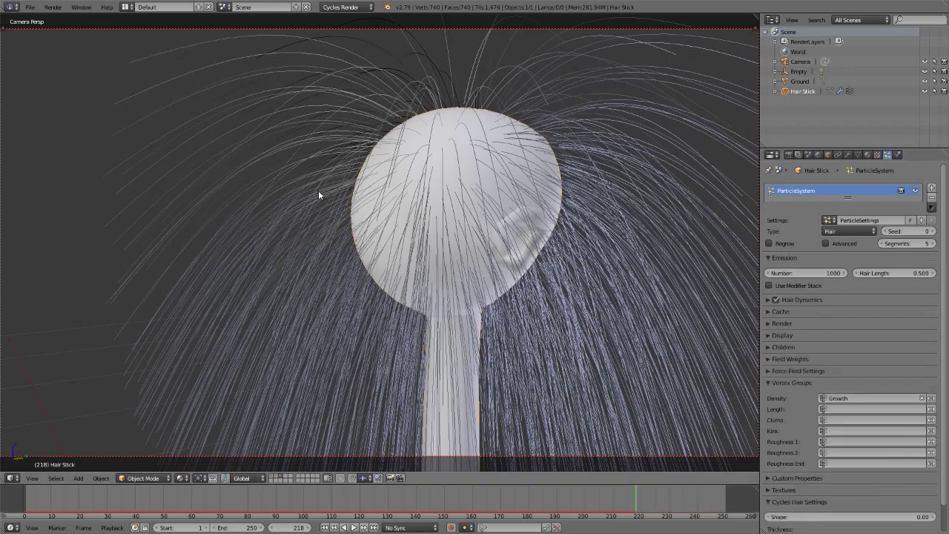
left_click(782, 334)
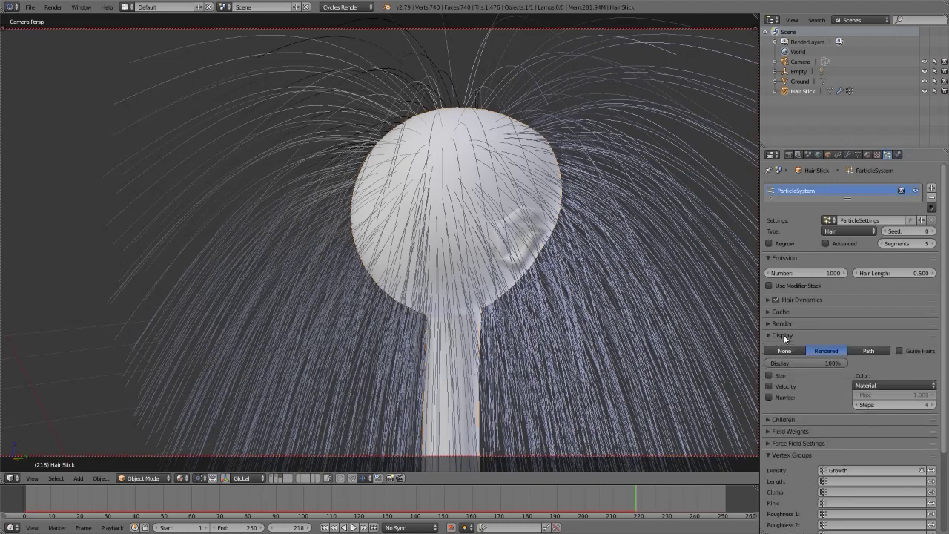
left_click(783, 334)
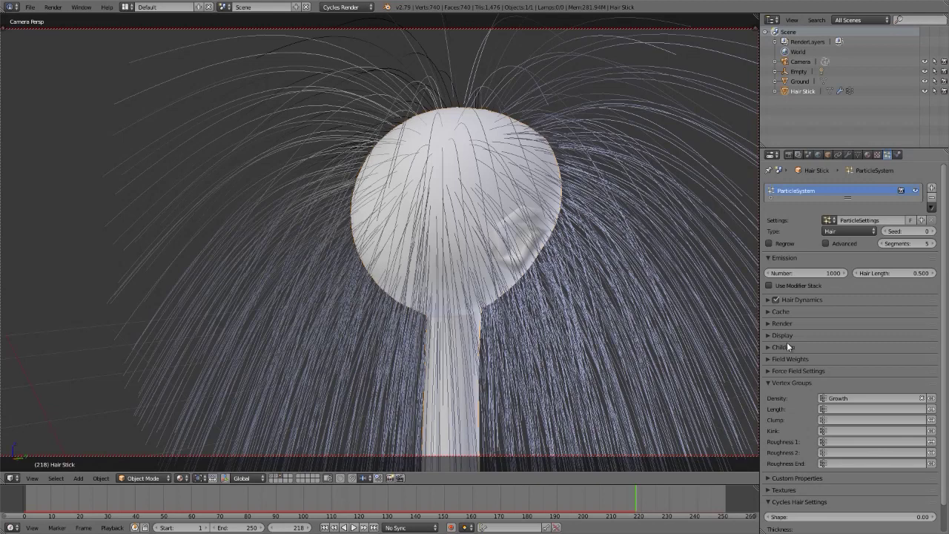
left_click(786, 345)
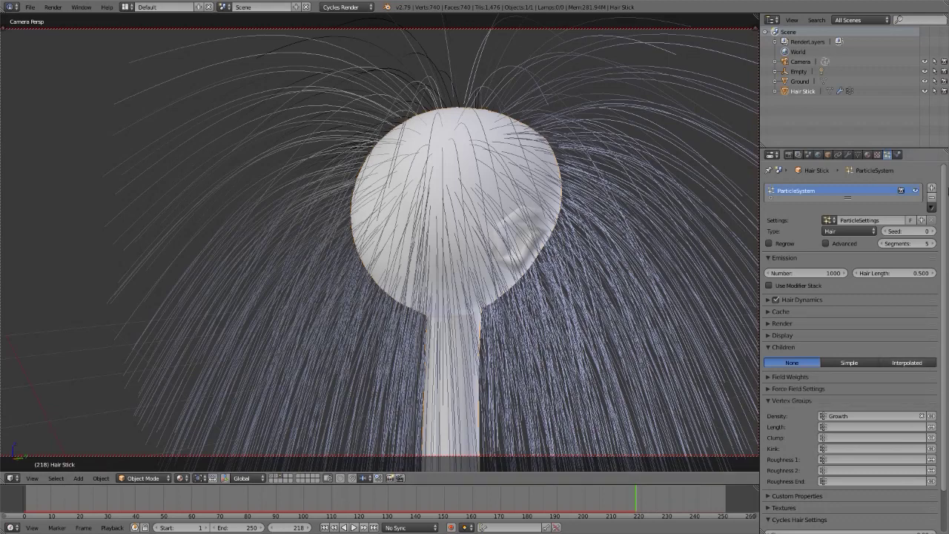
scroll(945, 206, "down", 2)
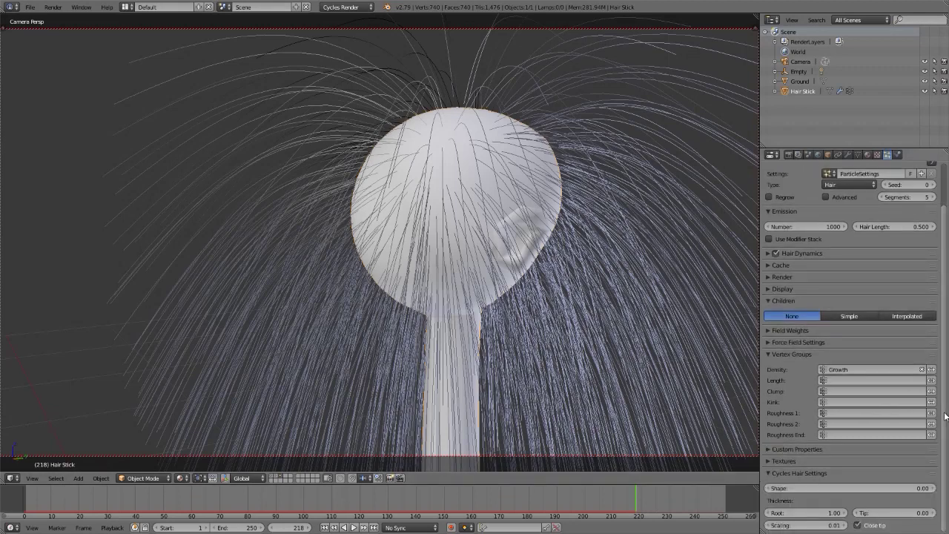
left_click(788, 460)
scroll(782, 386, "down", 4)
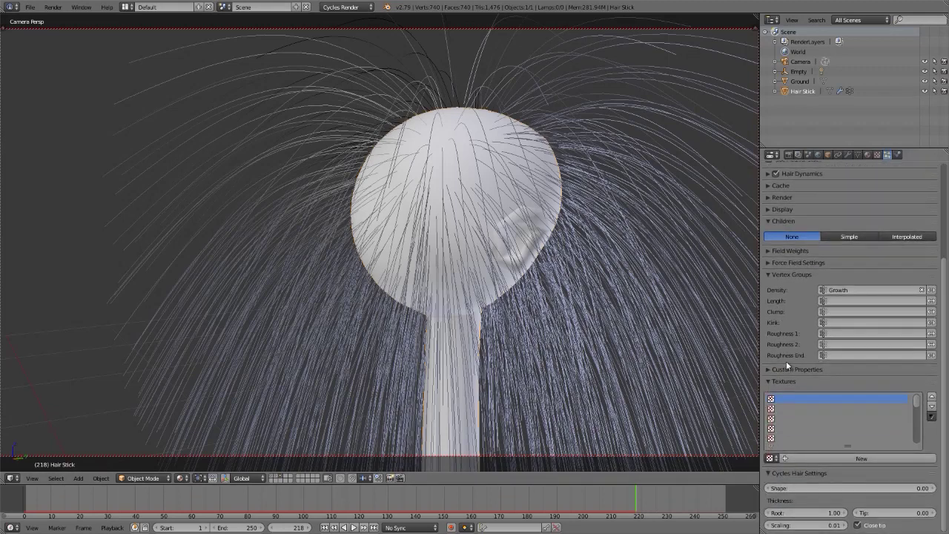
Add a new particle texture named R and open its texture settings
left_click(827, 456)
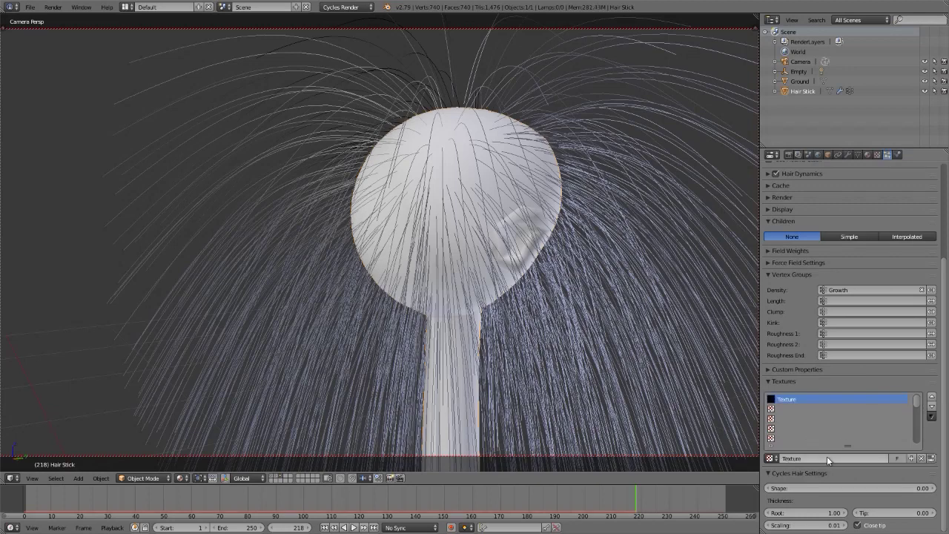
left_click(829, 456)
type("R")
key("Return")
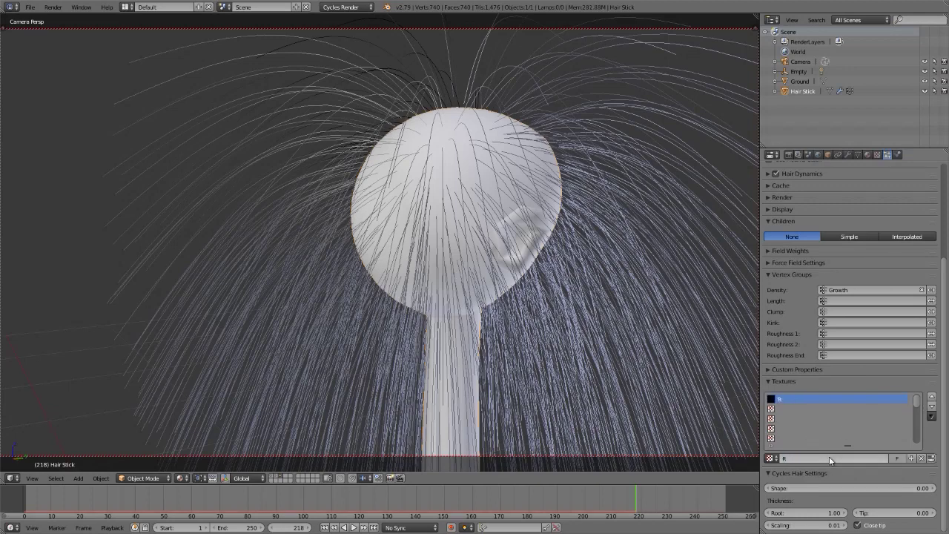
left_click(931, 459)
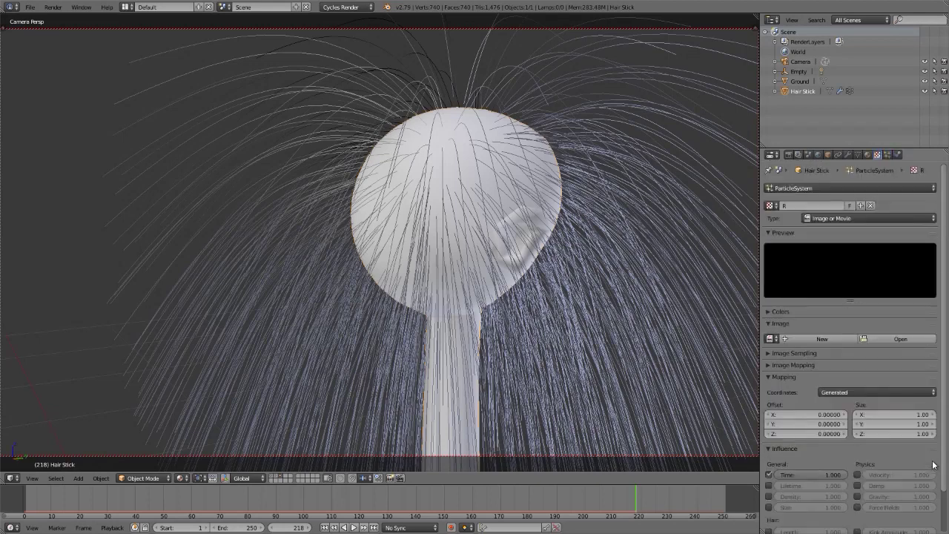
Assign the 'scalp' image to texture R and make it influence hair Length
left_click(771, 339)
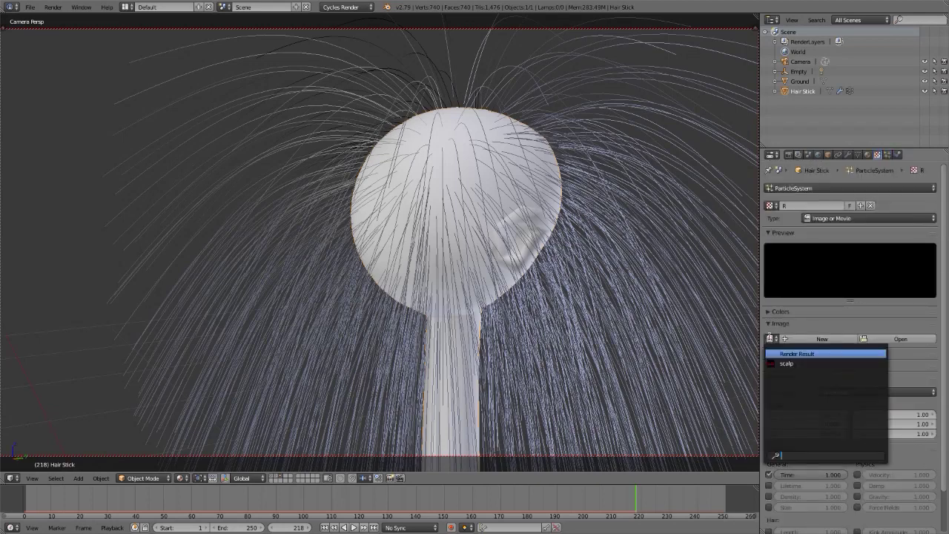
left_click(773, 362)
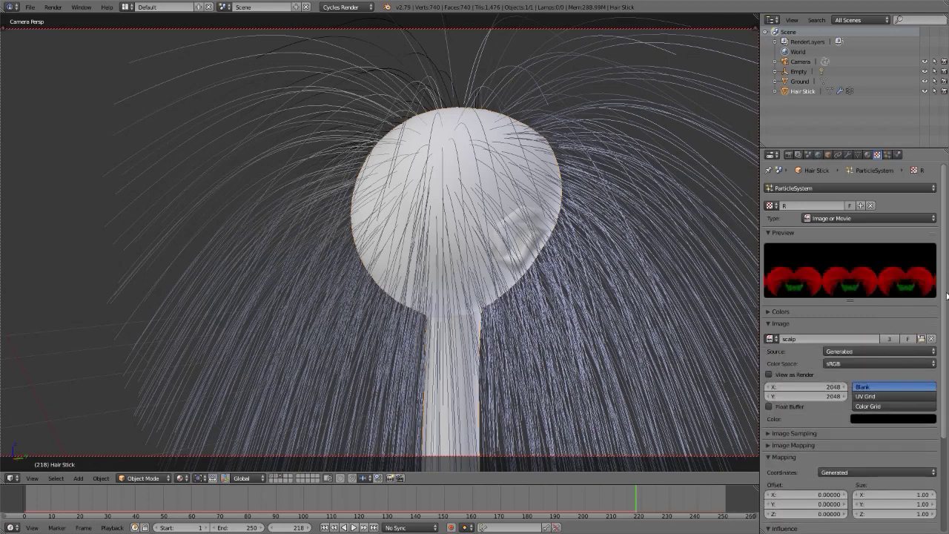
scroll(947, 296, "down", 5)
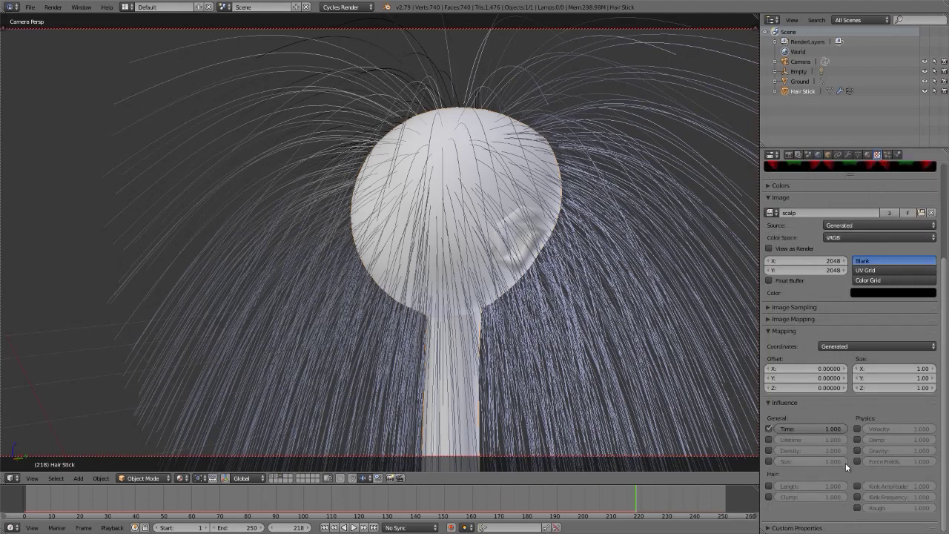
left_click(768, 486)
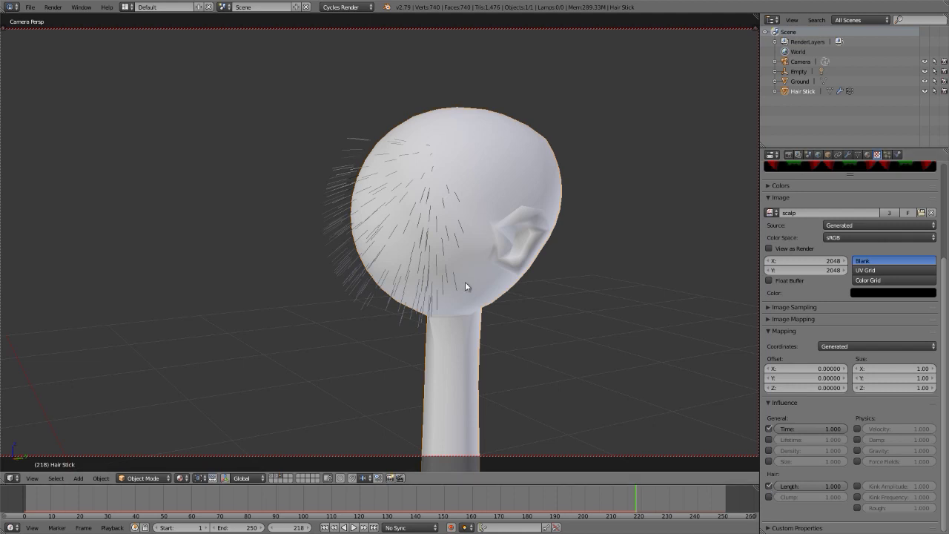
Replay the animation from frame 1 to watch the hair grow, then stop it
key("shift+Left")
key("alt+a")
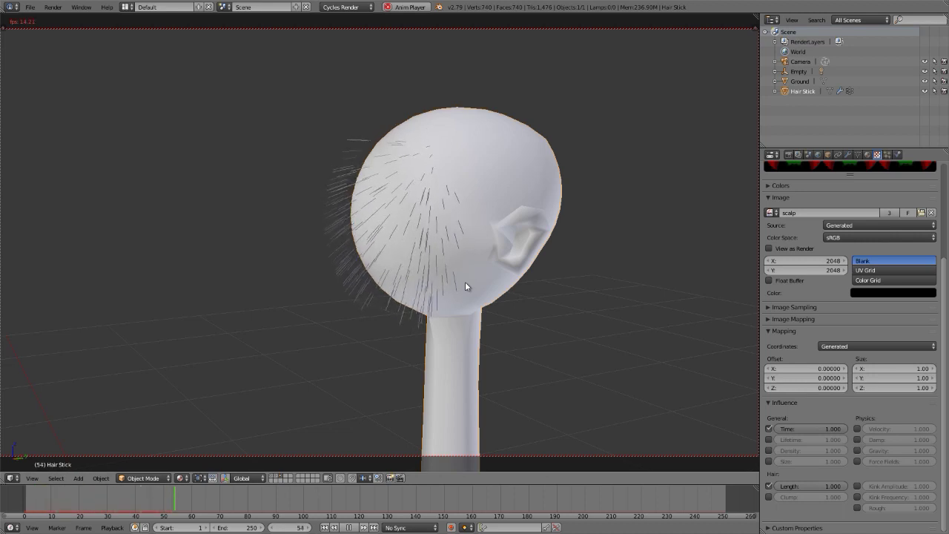
key("shift+Left")
key("Escape")
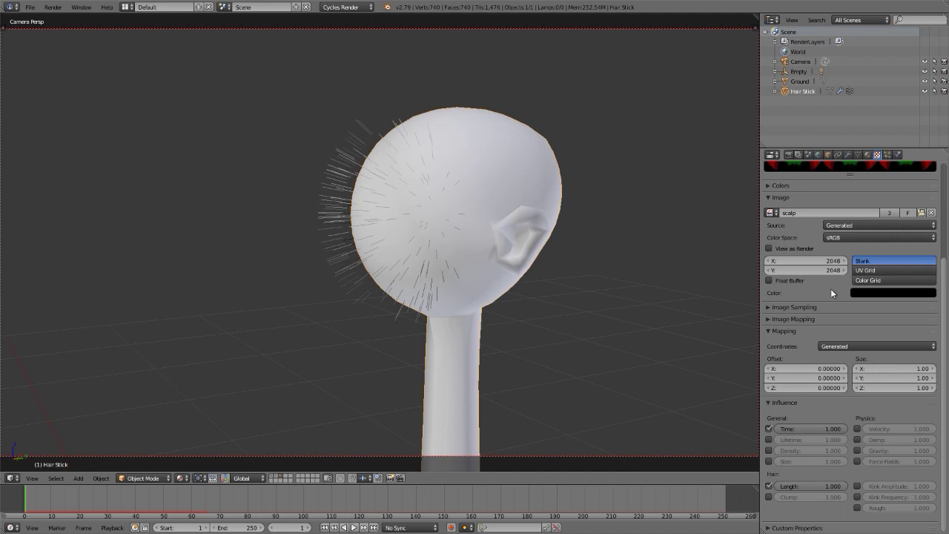
left_click(787, 318)
left_click(787, 319)
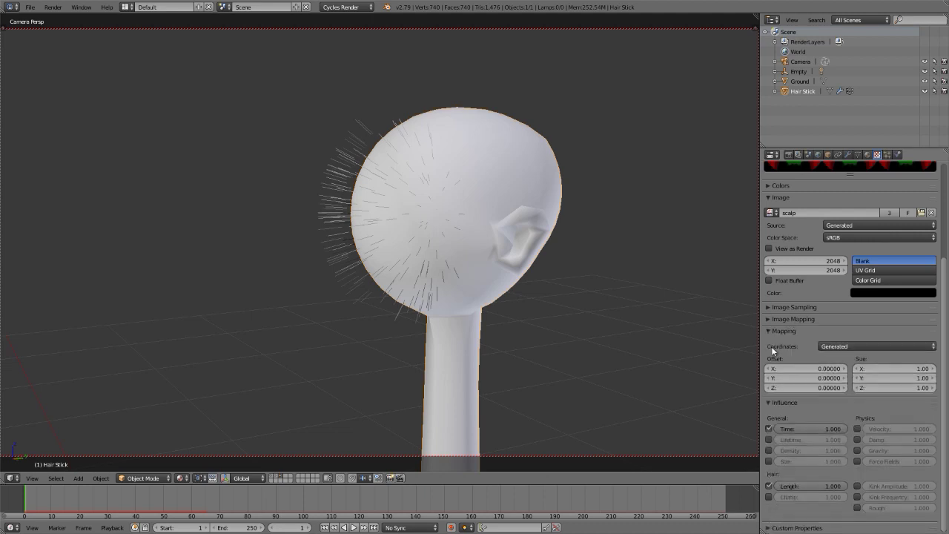
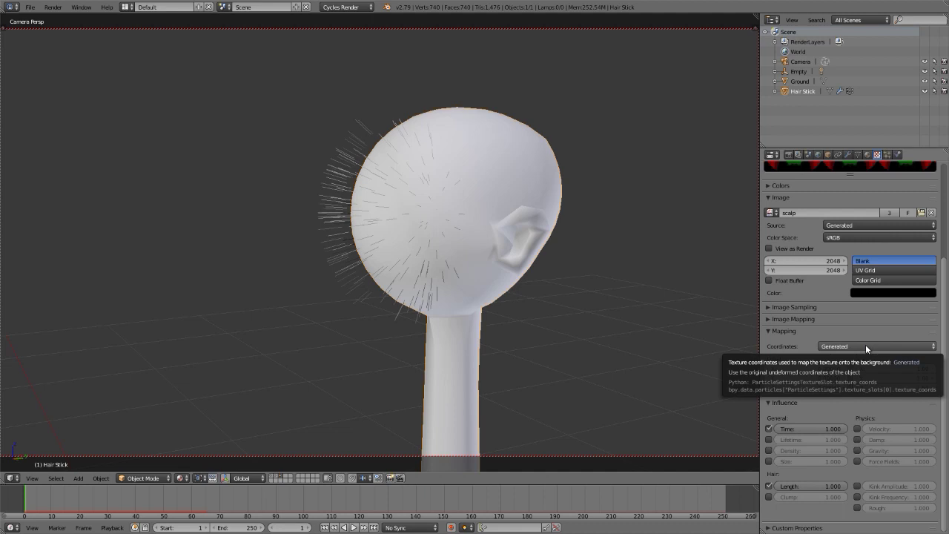
Switch the scalp texture's Coordinates to UV with the UVMap layer, then orbit to check the head
left_click(865, 344)
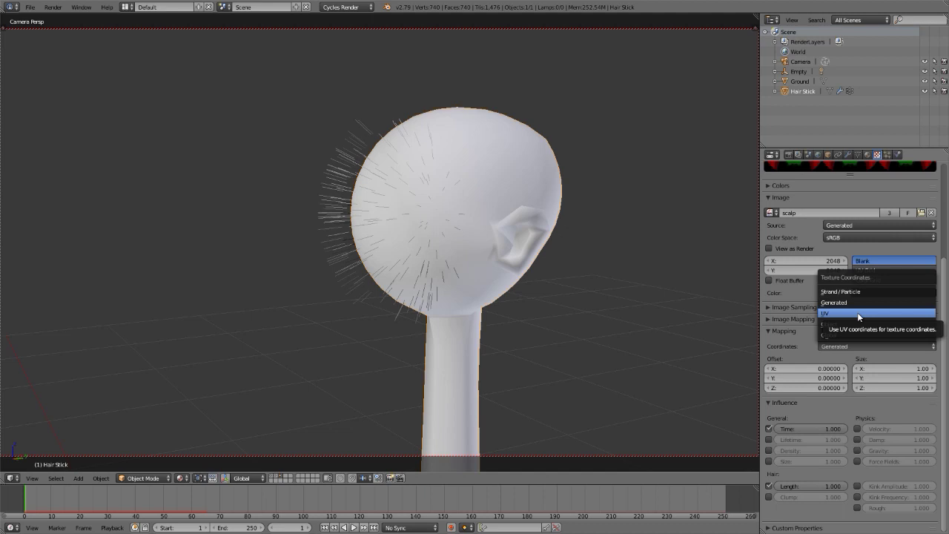
left_click(857, 313)
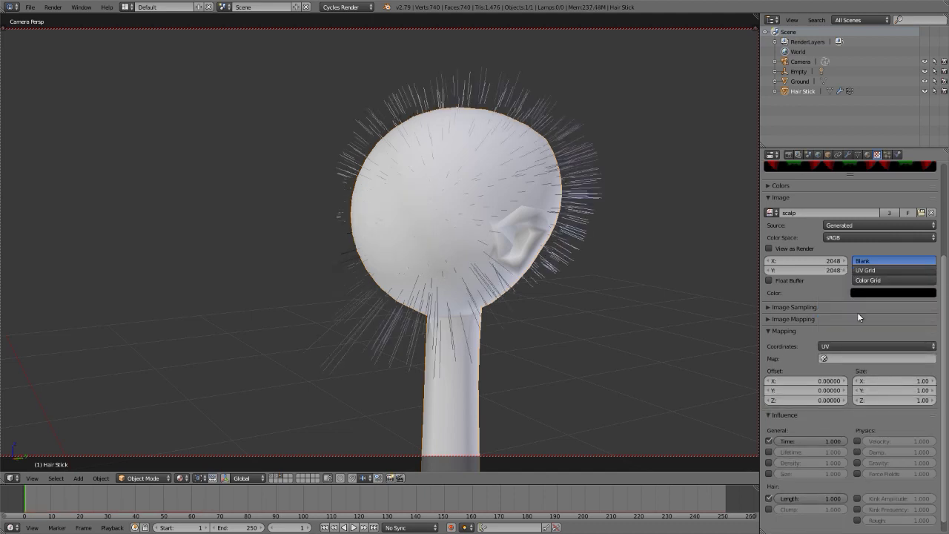
left_click(852, 358)
left_click(850, 372)
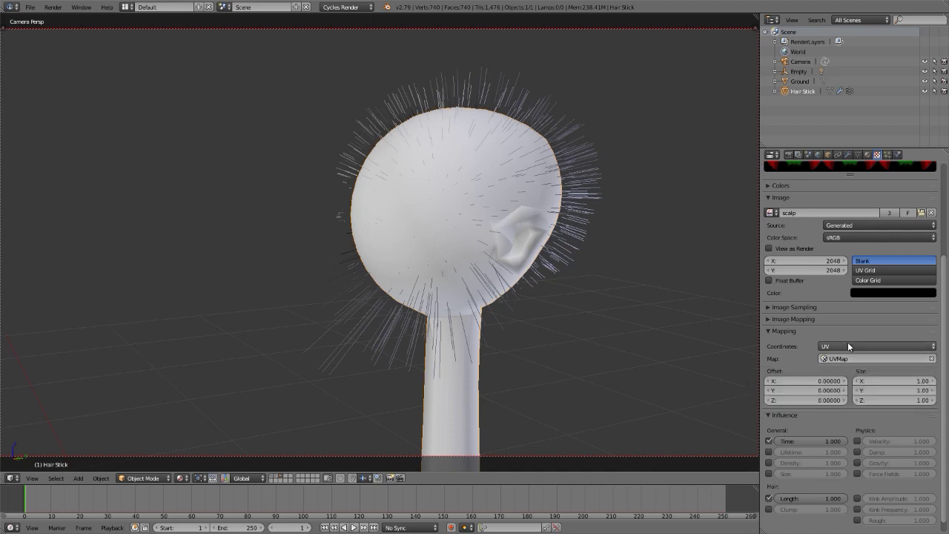
middle_click_drag(466, 227, 598, 191)
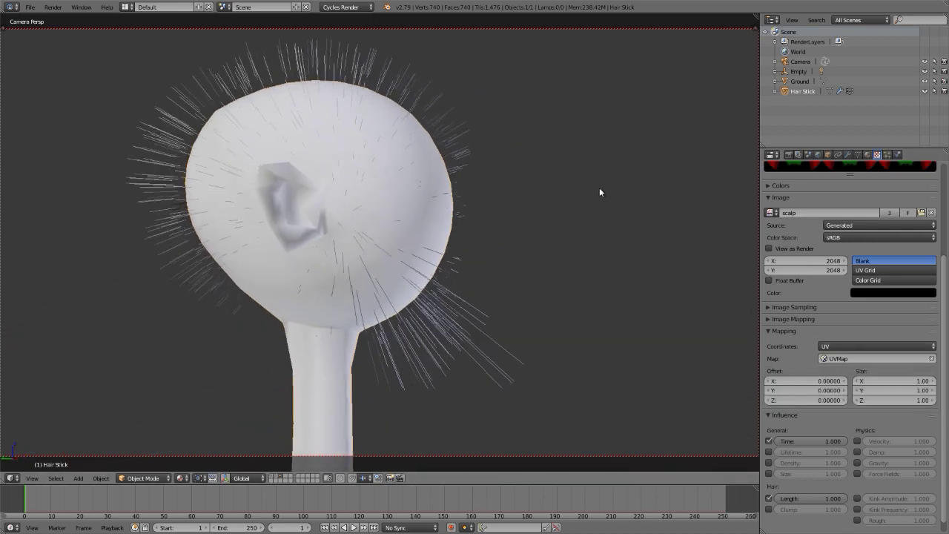
scroll(497, 341, "up", 5)
scroll(408, 272, "down", 4)
middle_click_drag(408, 272, 435, 235)
scroll(250, 294, "up", 2)
scroll(256, 271, "down", 2)
scroll(249, 252, "up", 2)
middle_click_drag(248, 253, 366, 254)
scroll(366, 255, "down", 2)
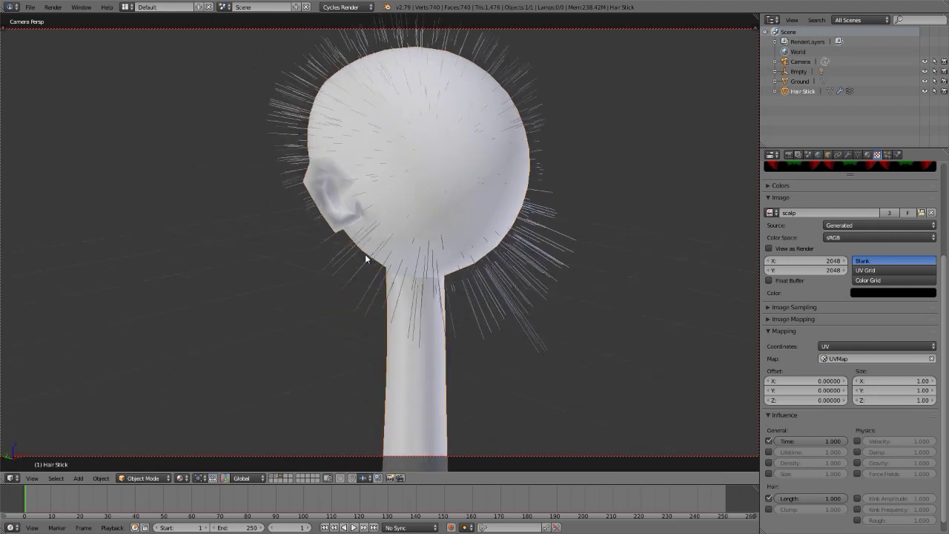
scroll(365, 253, "down", 1)
scroll(406, 241, "up", 5)
middle_click_drag(434, 225, 460, 207)
scroll(425, 197, "up", 2)
scroll(398, 207, "down", 5)
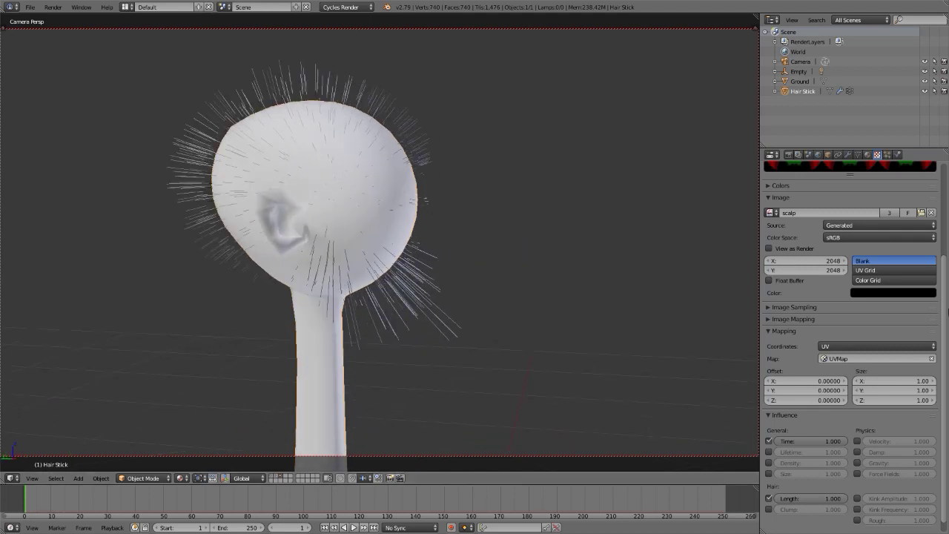
scroll(882, 173, "up", 5)
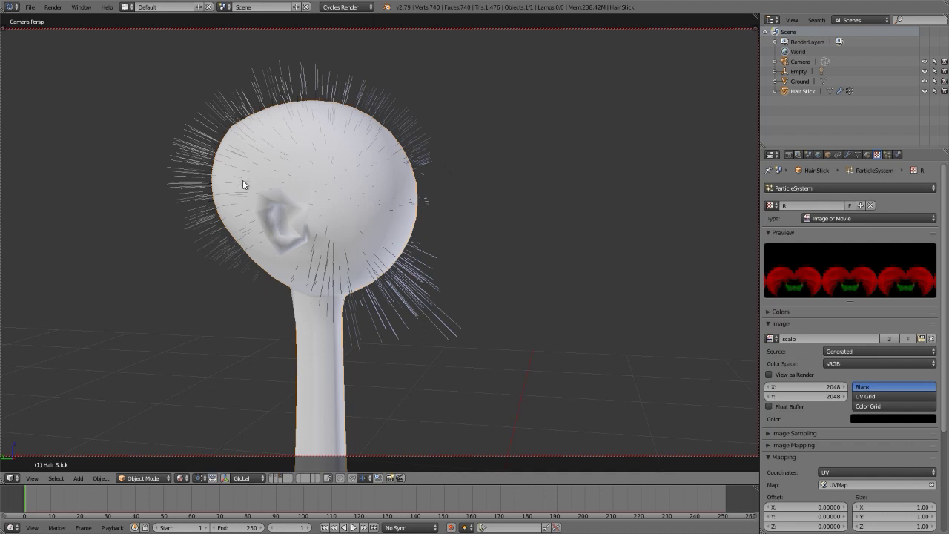
In the R texture's Colors, set the G multiplier to 0 with R at 1, then return to particle settings
left_click(784, 311)
mouse_move(816, 359)
left_mouse_down()
mouse_move(786, 359)
mouse_move(818, 361)
mouse_move(786, 370)
mouse_move(829, 371)
mouse_move(802, 352)
left_mouse_up()
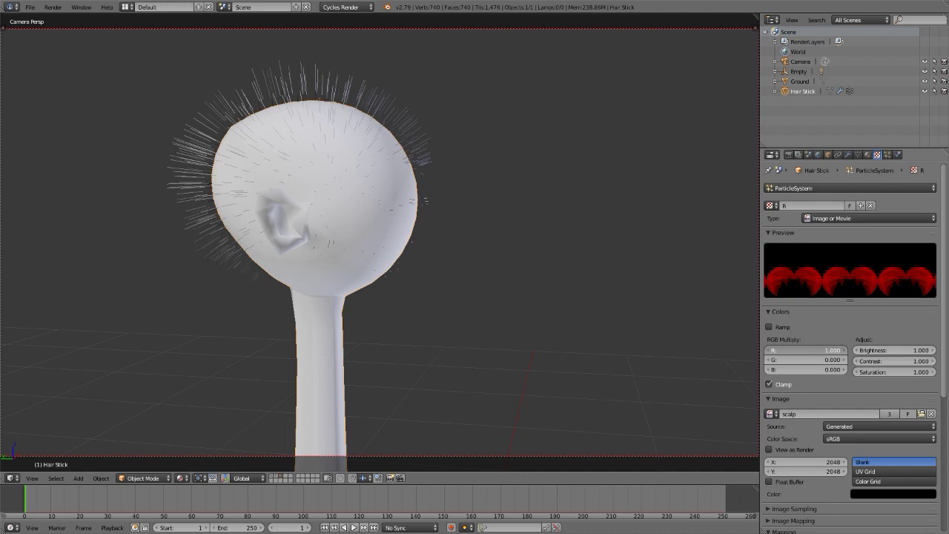
left_click_drag(802, 353, 832, 353)
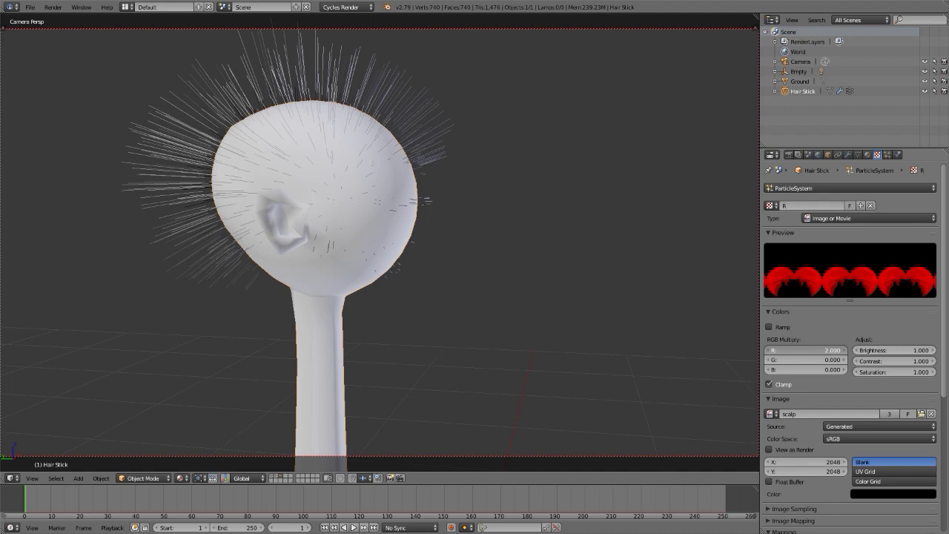
left_click_drag(831, 353, 803, 360)
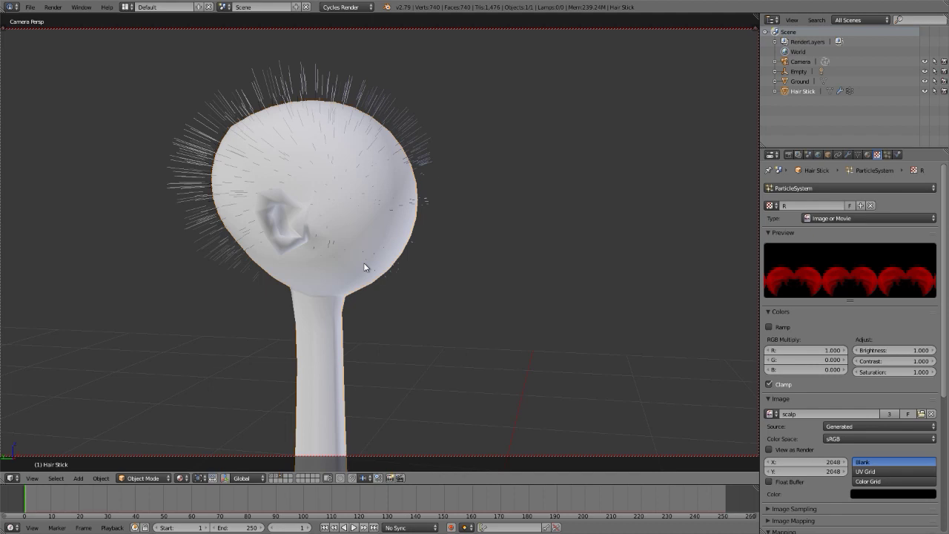
left_click(888, 155)
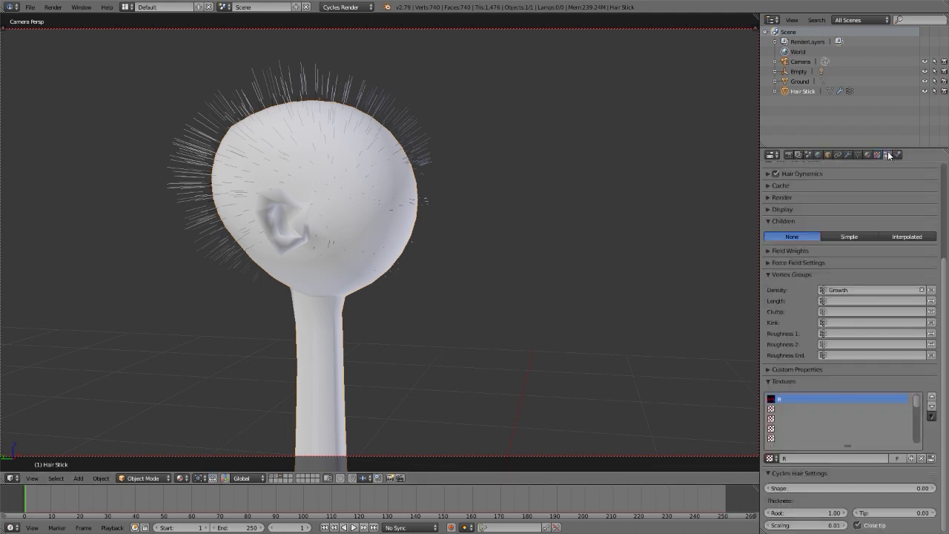
Rename the hair particle system to Scalp
scroll(901, 193, "up", 5)
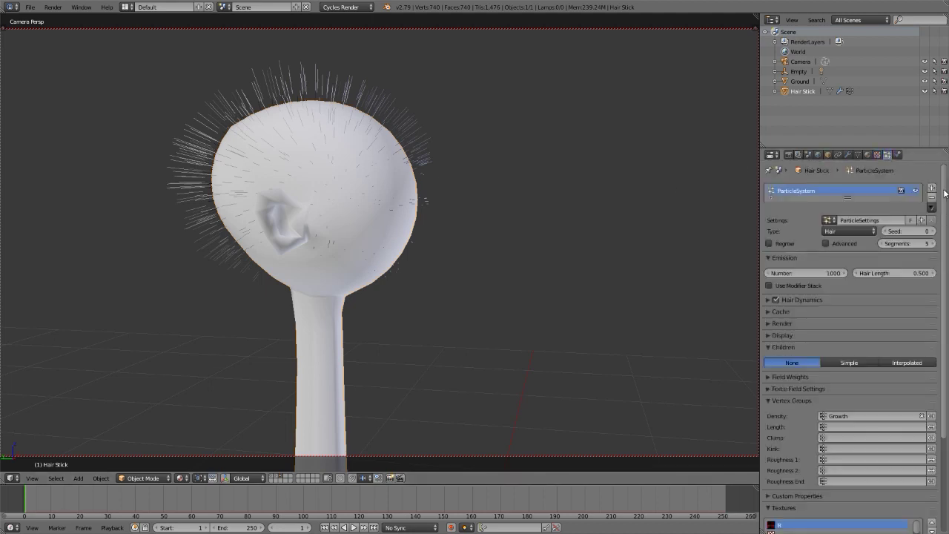
double_click(789, 193)
type("Sca")
key("Return")
Rename the particle settings datablock to Scalp and add a second particle system
left_click(890, 220)
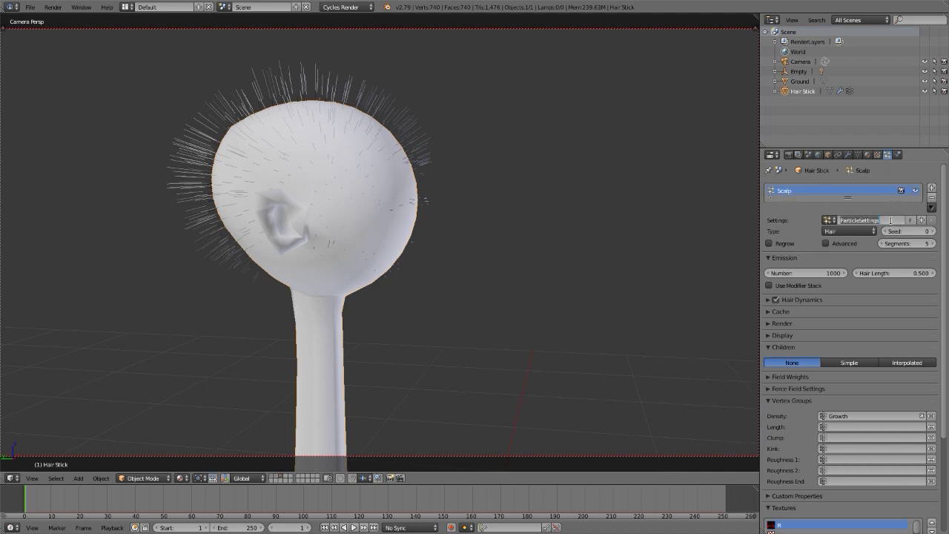
type("Scal")
key("Return")
left_click(867, 155)
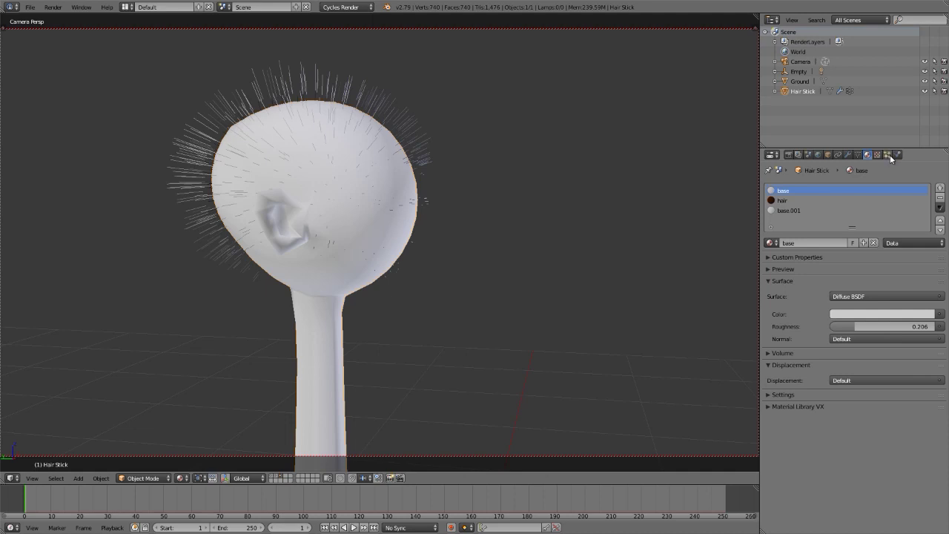
left_click(888, 155)
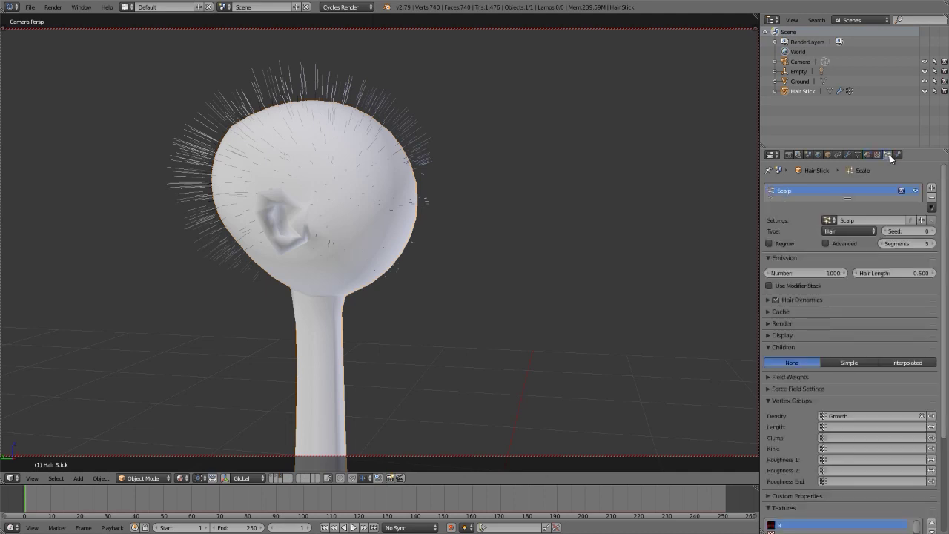
left_click(931, 188)
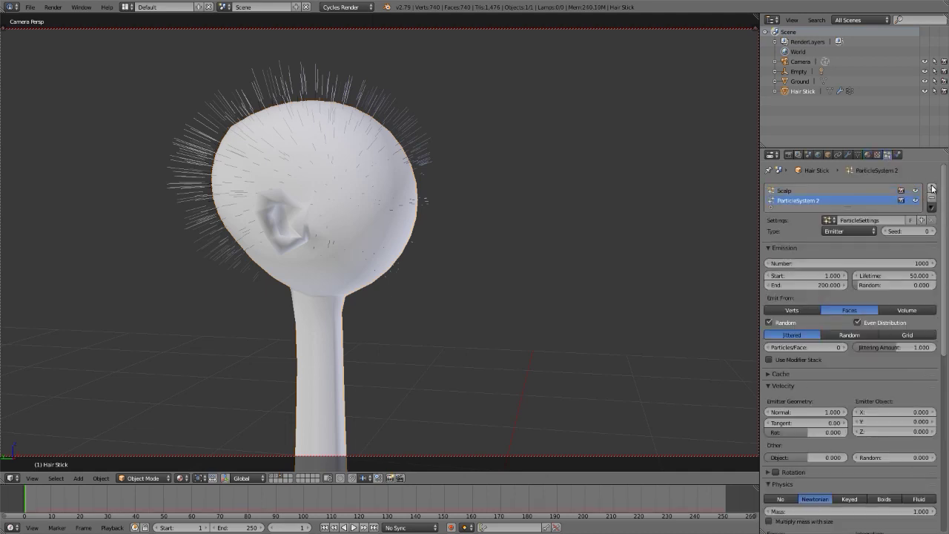
Hide Scalp, give the new system a single-user copy of the Scalp settings named Beard
left_click(916, 190)
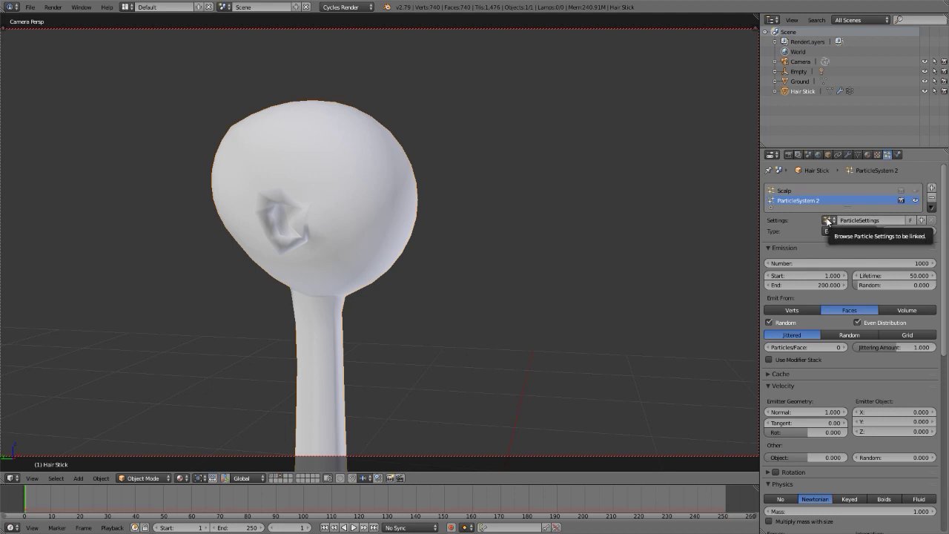
left_click(827, 220)
left_click(734, 244)
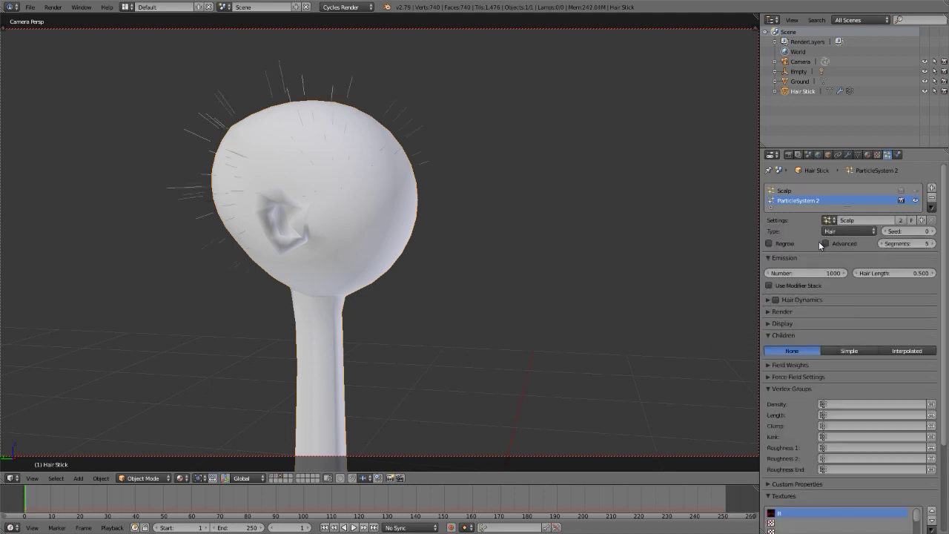
left_click(919, 220)
double_click(884, 220)
type("Beard")
key("Return")
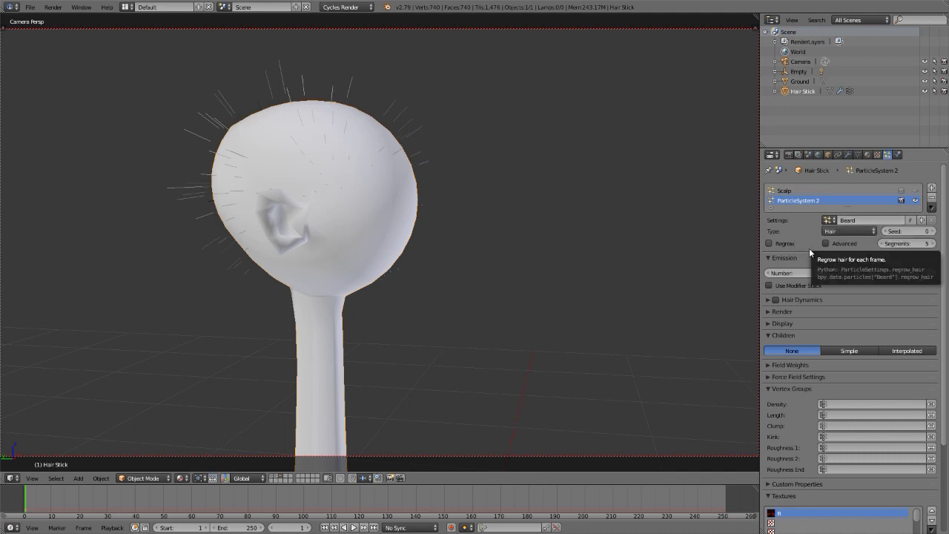
Enable hair dynamics for Beard and set its Density vertex group to Growth
left_click(776, 299)
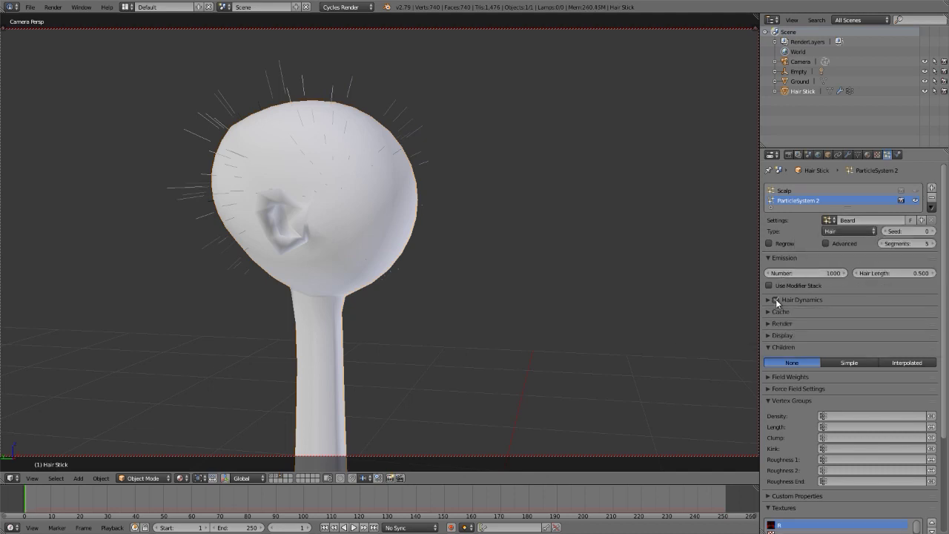
left_click(780, 335)
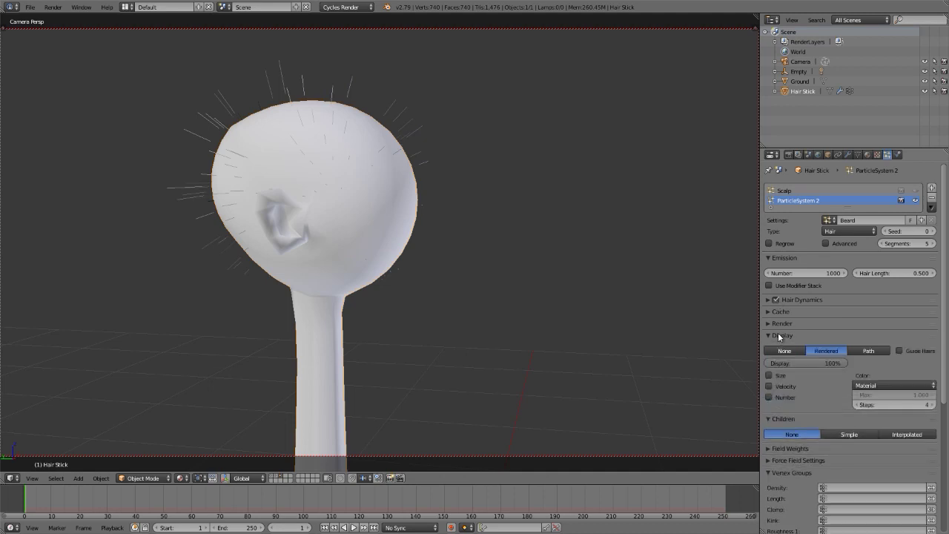
left_click(779, 335)
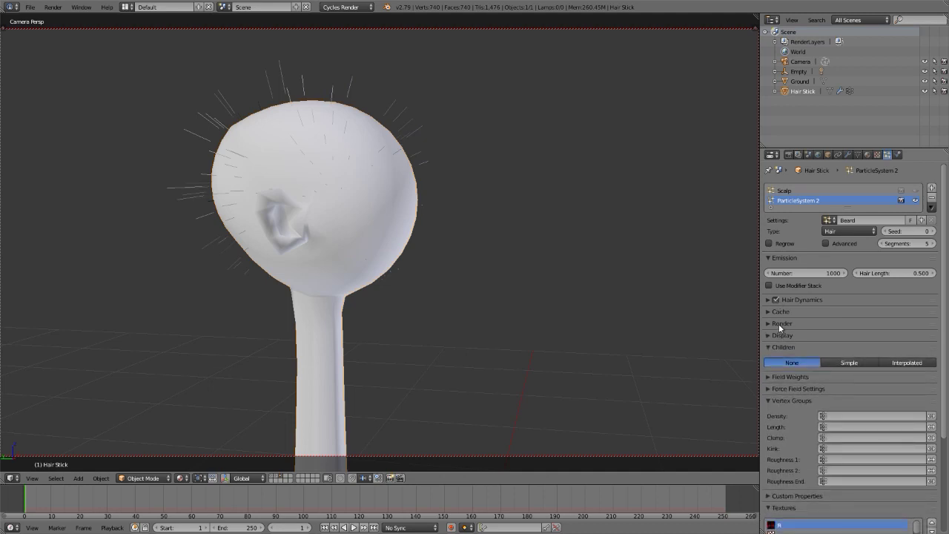
left_click(779, 324)
left_click(779, 324)
left_click(852, 416)
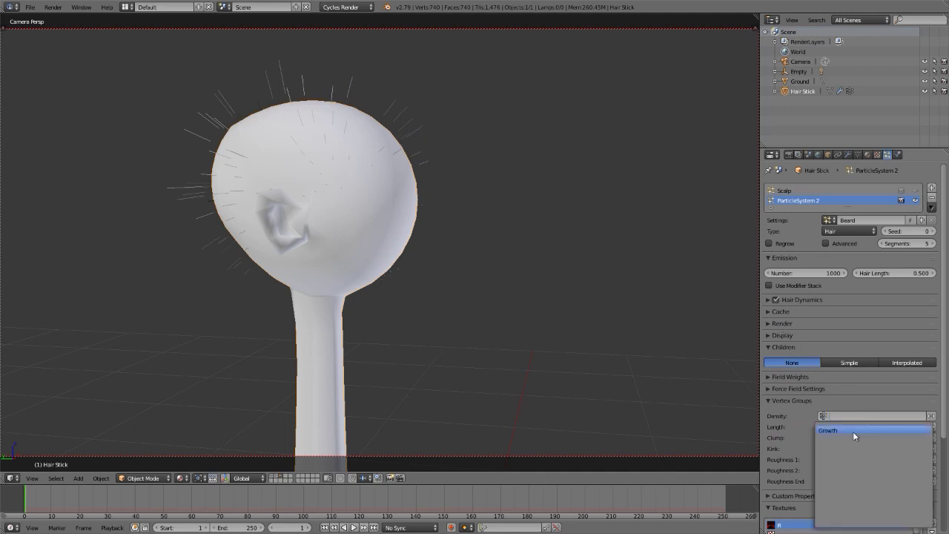
left_click(854, 432)
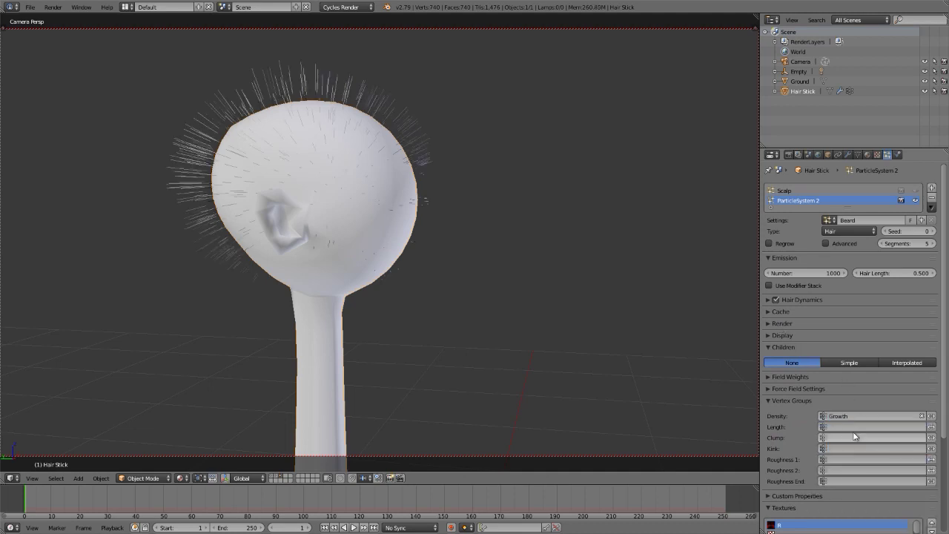
left_click(788, 400)
scroll(787, 397, "down", 2)
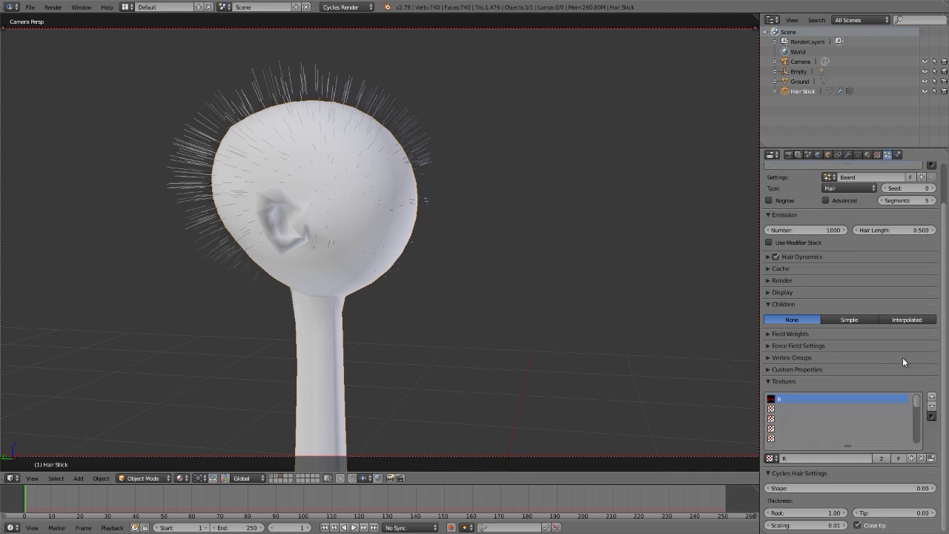
Make a single-user copy of the R texture and rename it G
left_click(911, 459)
left_click(849, 457)
type("Ha")
key("BackSpace")
key("BackSpace")
type("B")
key("Return")
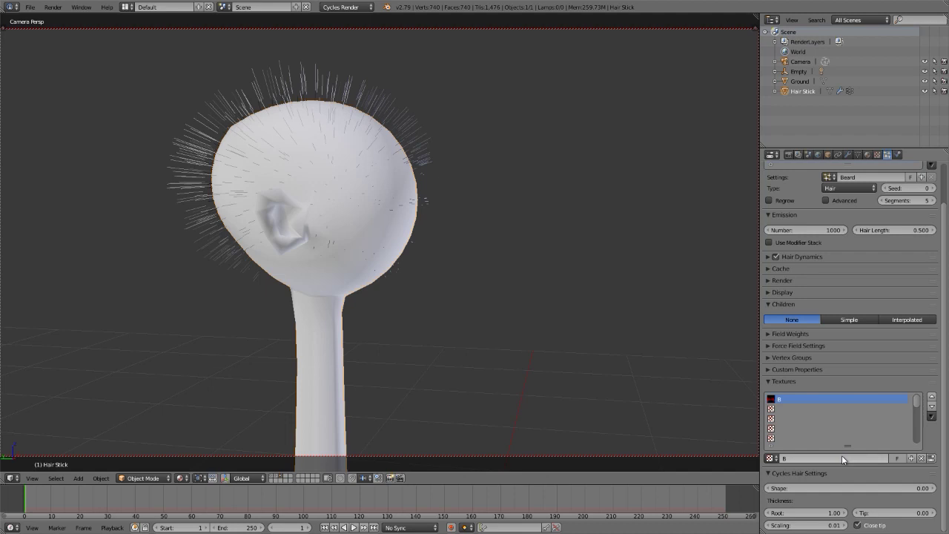
left_click(839, 457)
key("BackSpace")
type("G")
key("Return")
Set the G texture's multipliers to red 0 and green 1, then return to particle settings
left_click(935, 461)
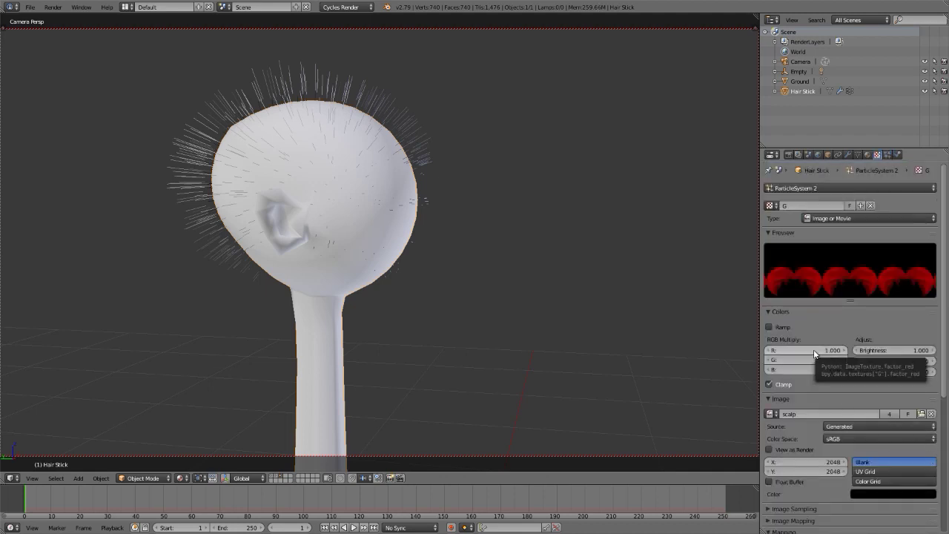
key("BackSpace")
left_click_drag(811, 359, 824, 359)
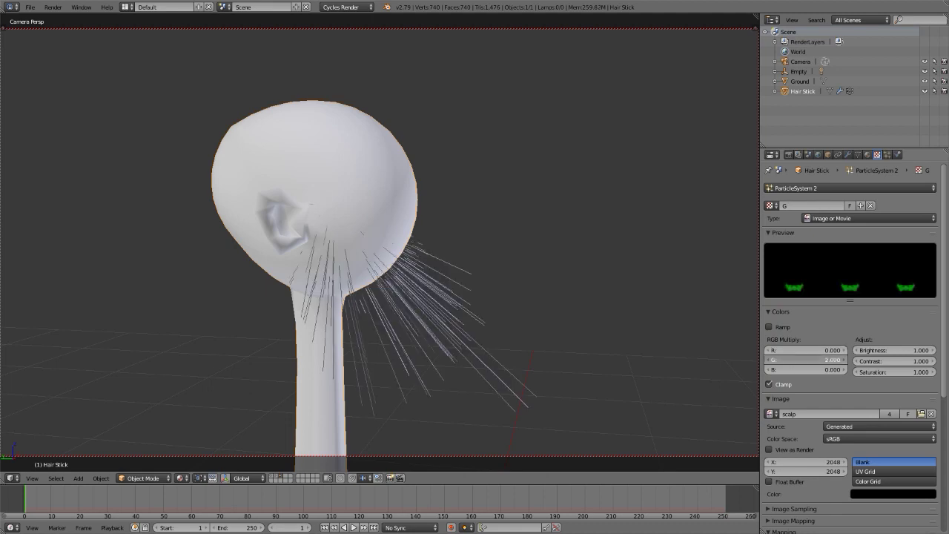
left_click(788, 360)
type("1")
key("Return")
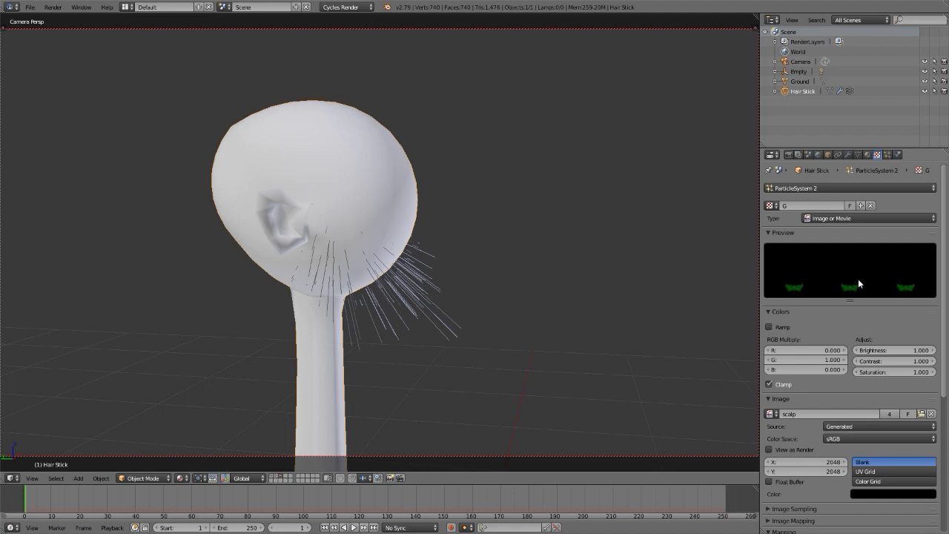
left_click(889, 156)
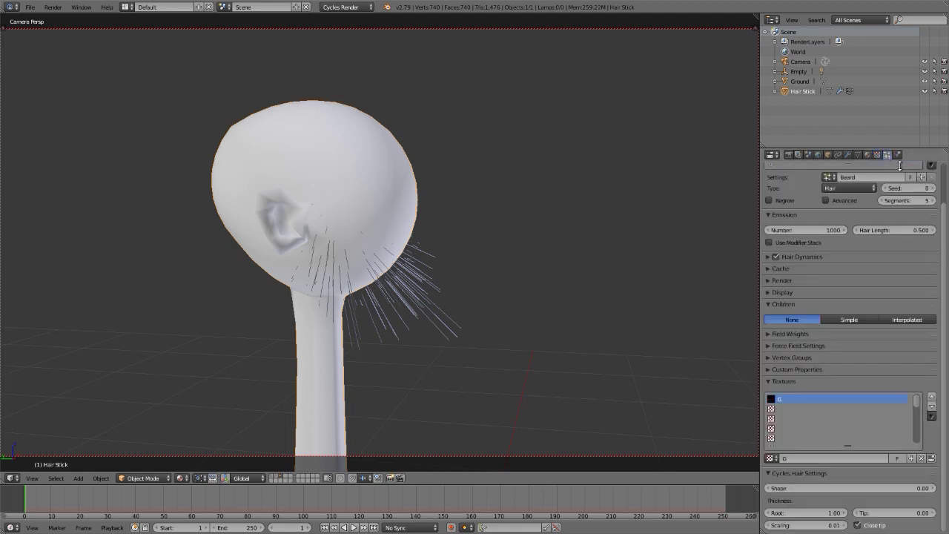
Show the Scalp hair in the viewport and keep hair as its render material
scroll(896, 178, "up", 2)
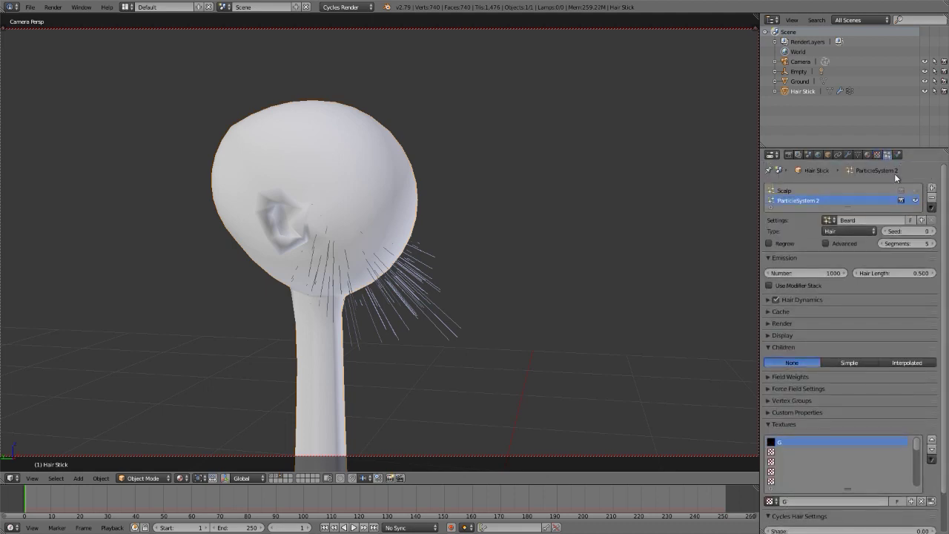
left_click(915, 191)
left_click(903, 192)
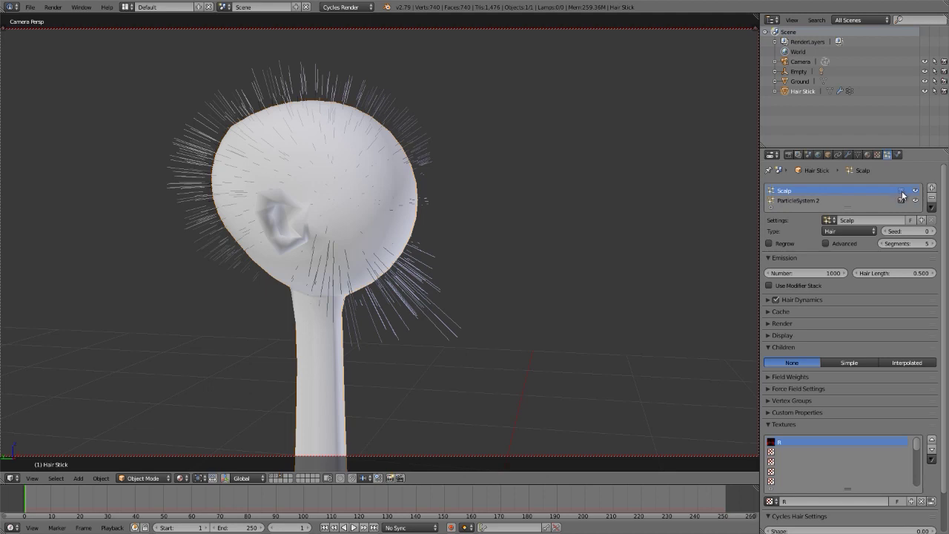
scroll(935, 222, "down", 2)
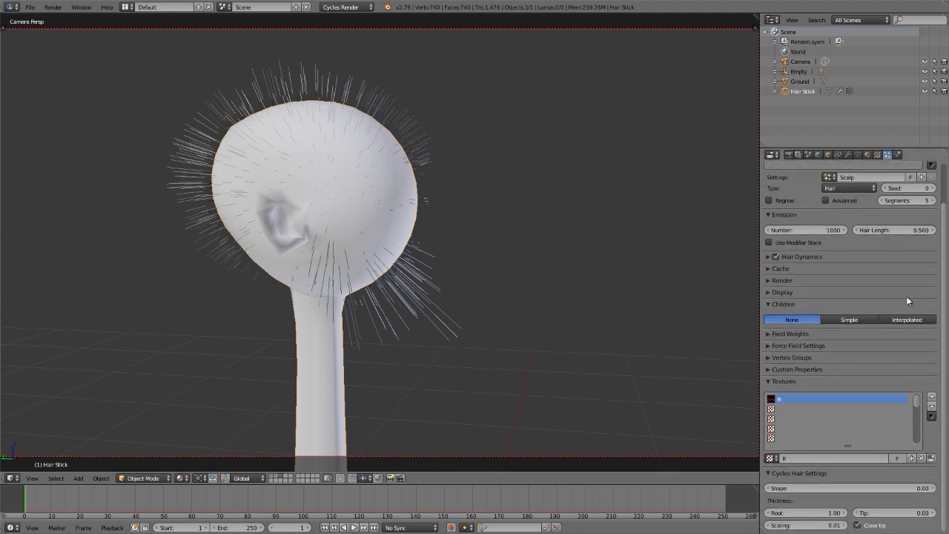
left_click(785, 381)
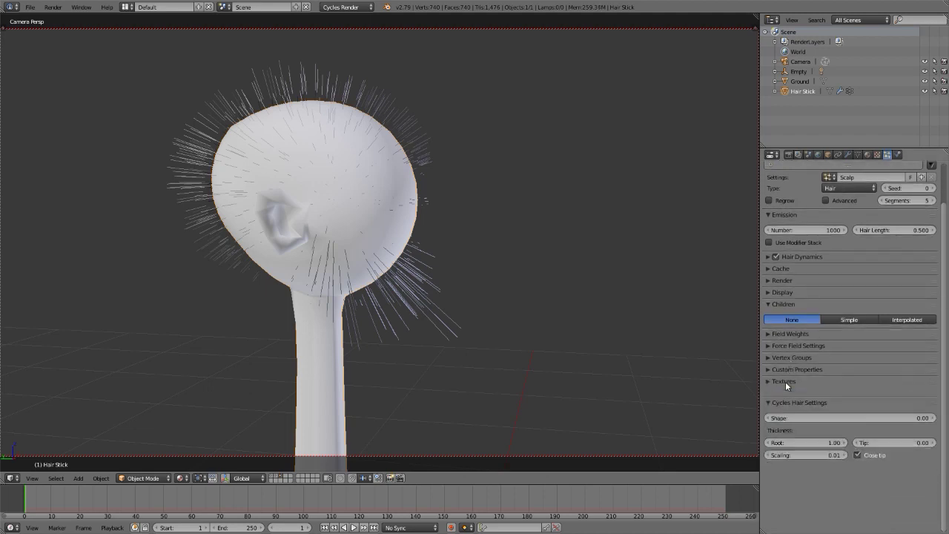
left_click(780, 280)
left_click(787, 296)
left_click(788, 278)
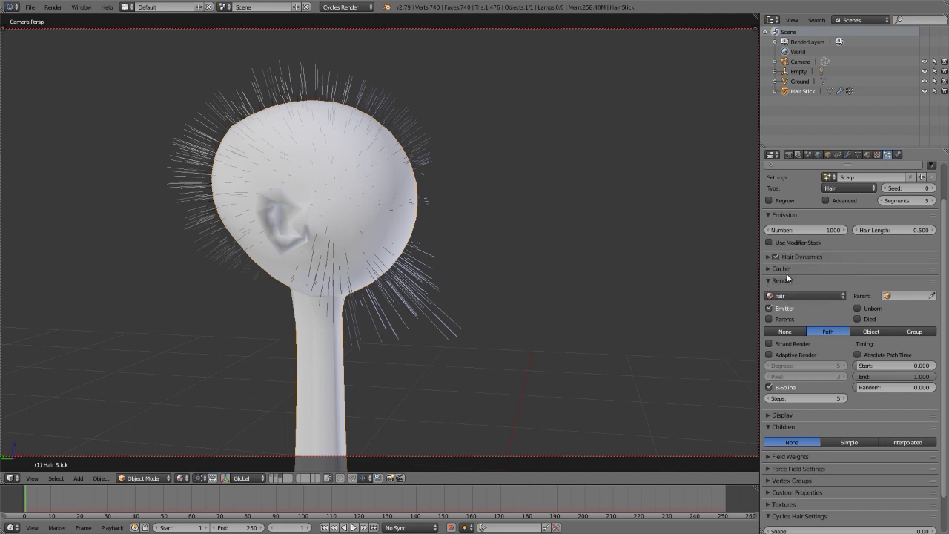
scroll(922, 207, "up", 2)
Give ParticleSystem 2 the hair render material and preview it in Cycles, then open the Calculator
left_click(821, 202)
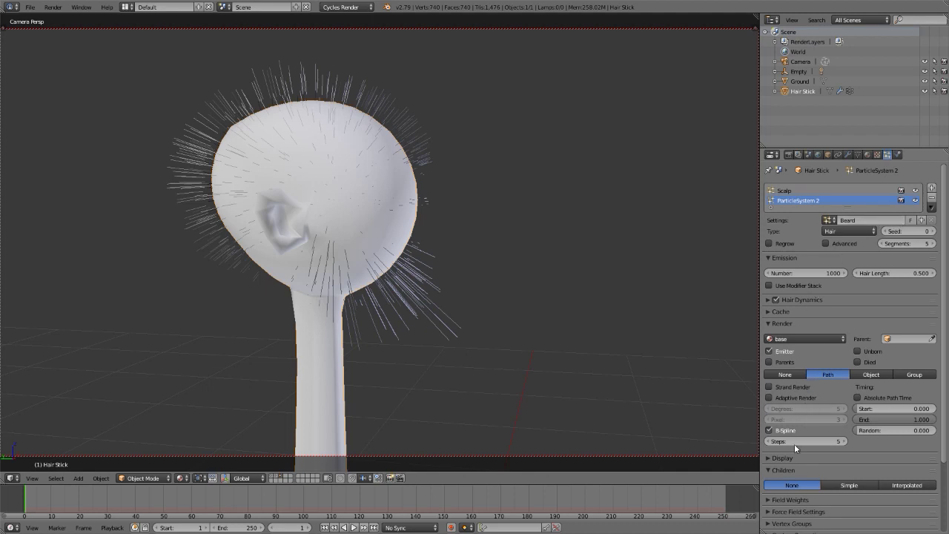
left_click(788, 339)
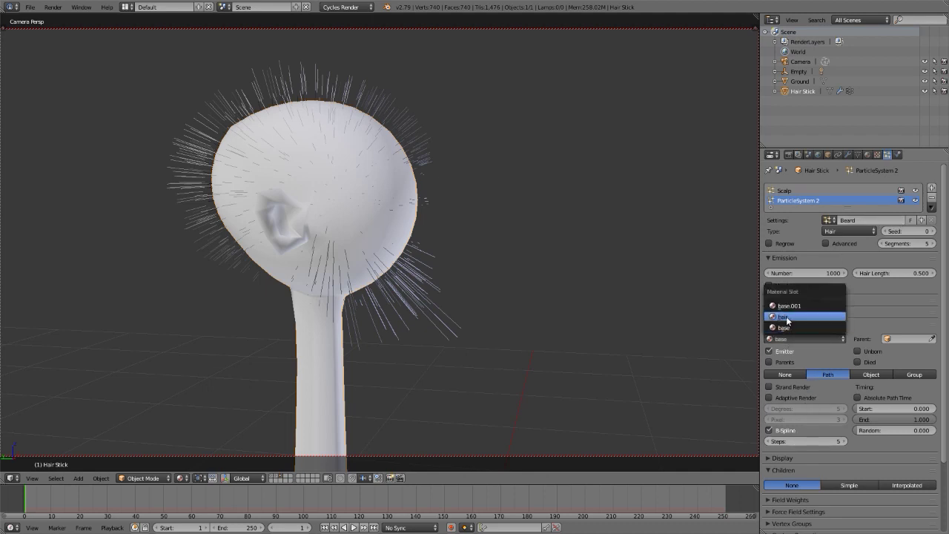
left_click(787, 317)
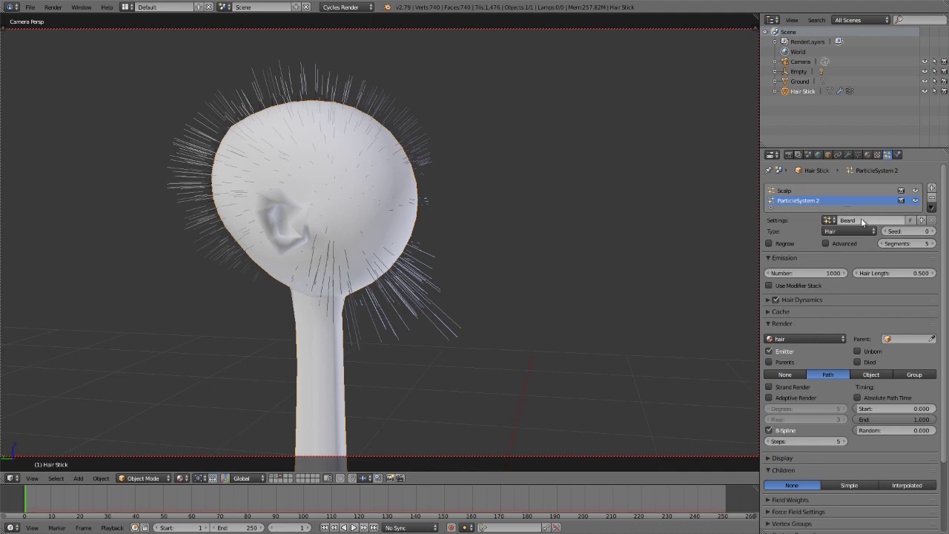
key("shift+z")
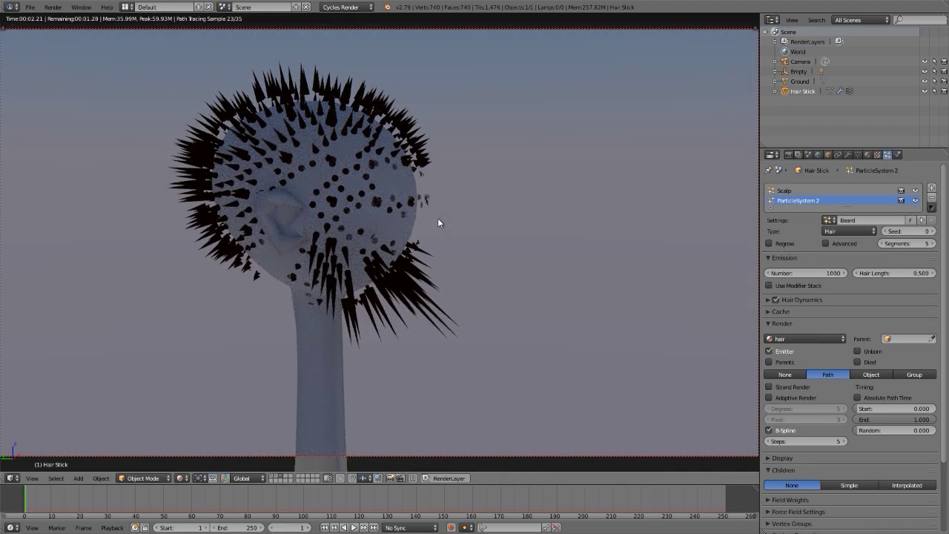
key("shift+z")
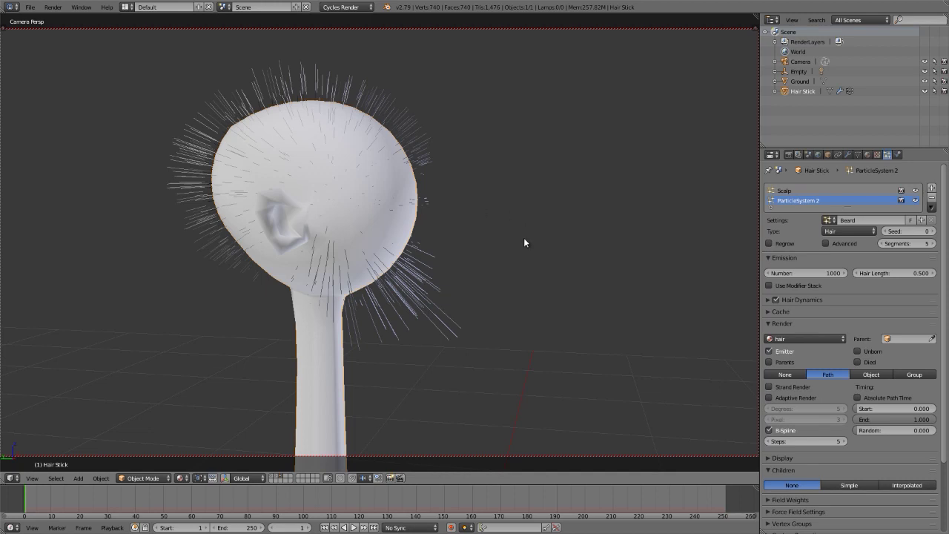
left_click(782, 326)
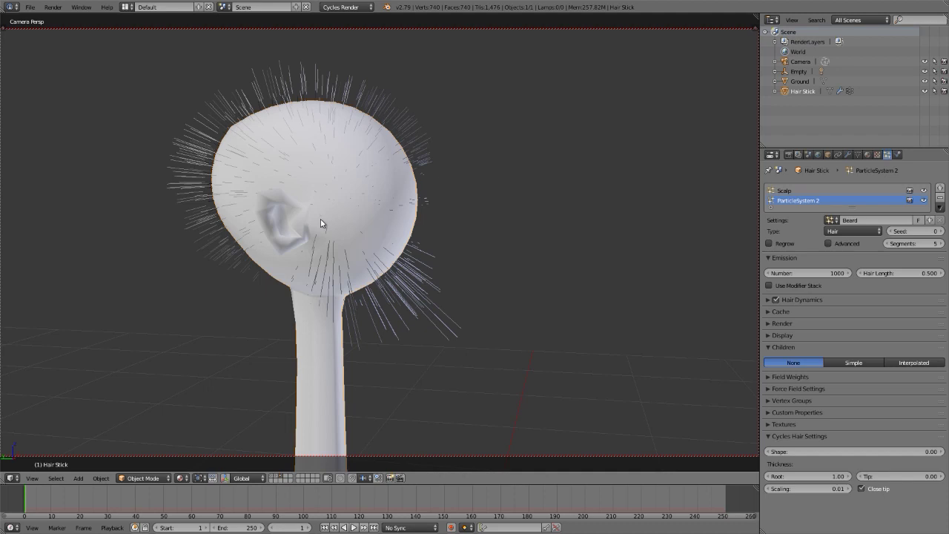
key("XF86Calculator")
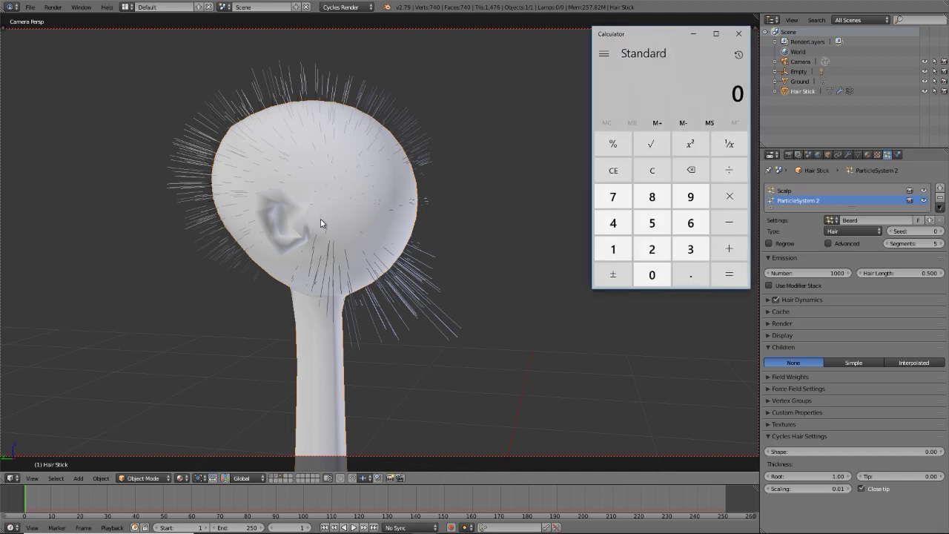
type("18")
key("slash")
type("0.25")
key("Return")
left_click(738, 34)
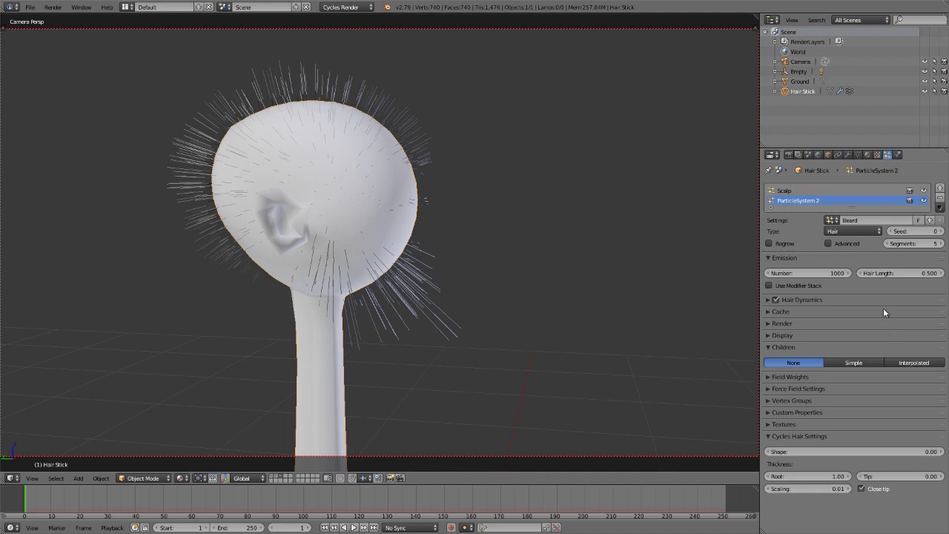
left_click(909, 362)
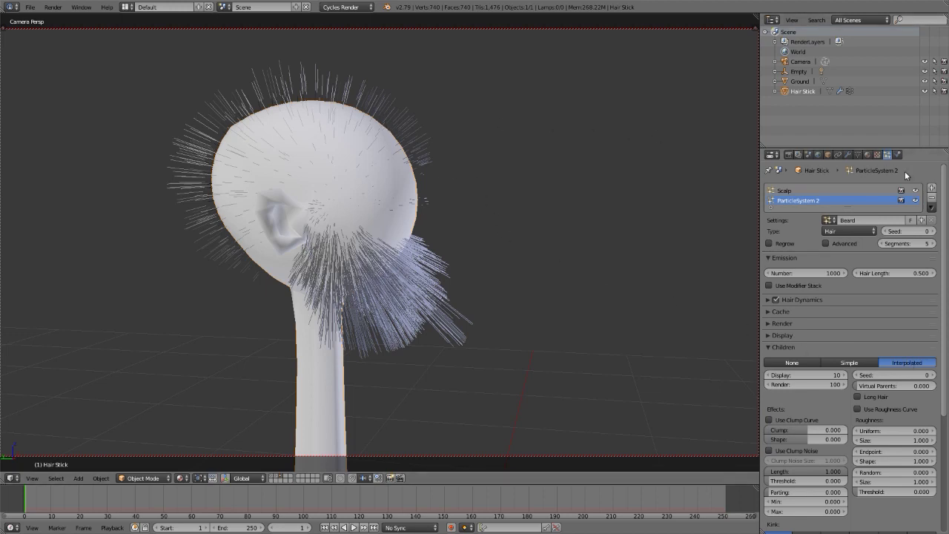
Set Scalp's Children to Interpolated and view the dense hair in Cycles rendered shading
left_click(855, 190)
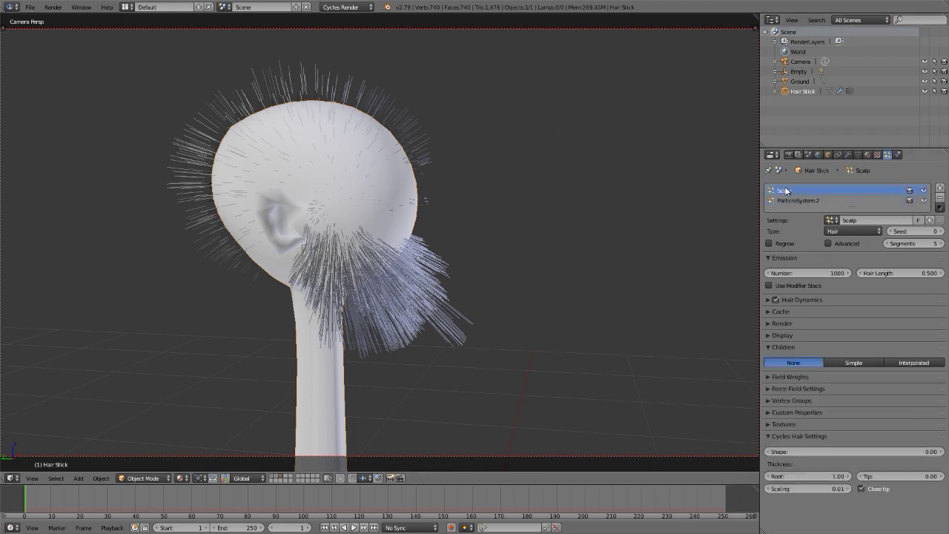
left_click(899, 364)
middle_click_drag(374, 201, 415, 195)
scroll(450, 215, "up", 3)
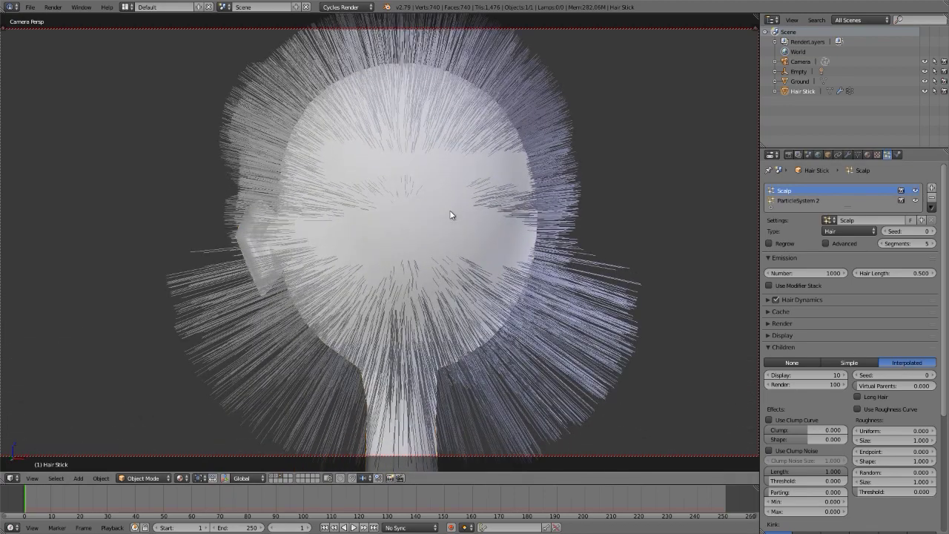
key("shift+z")
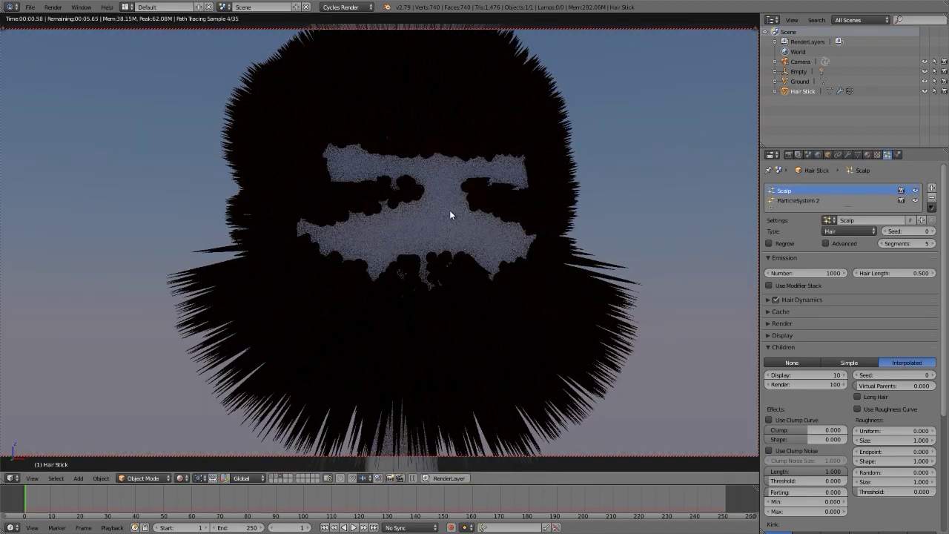
middle_click_drag(451, 210, 493, 209)
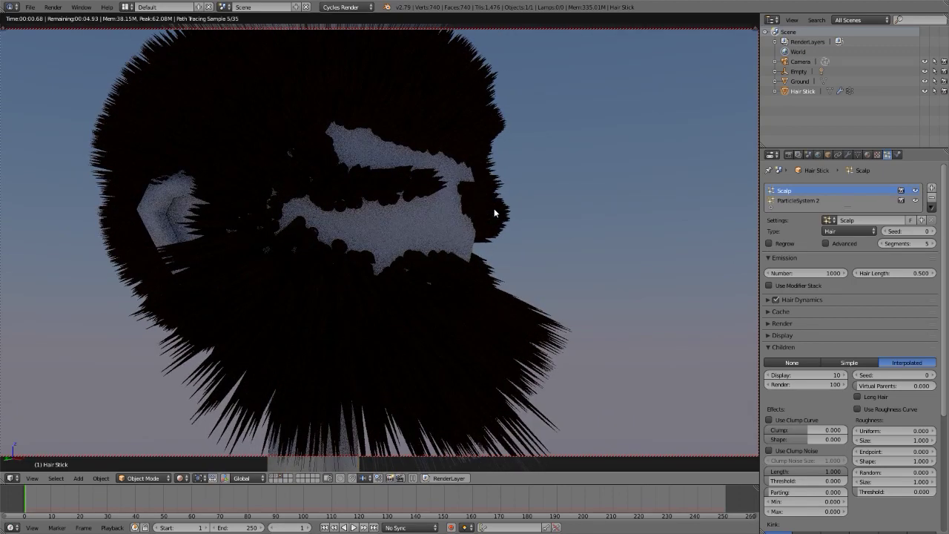
scroll(446, 217, "down", 4)
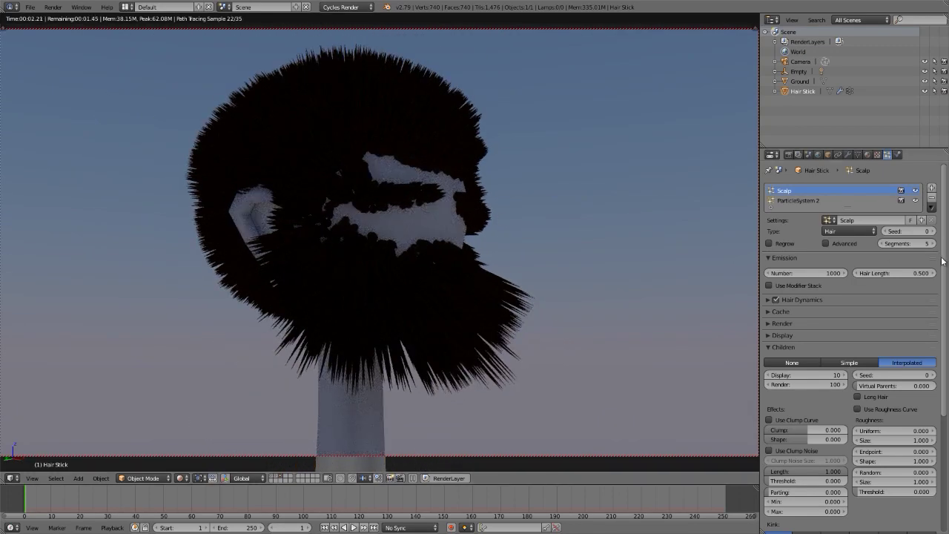
scroll(815, 407, "down", 5)
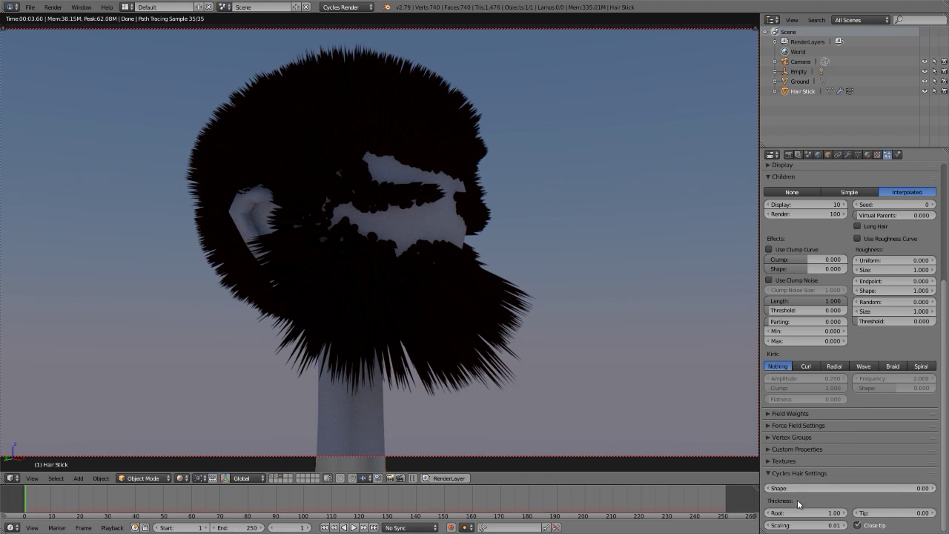
Set the Scalp hair's Cycles Thickness Root to 0.1
left_click(801, 512)
type("0.1")
key("Return")
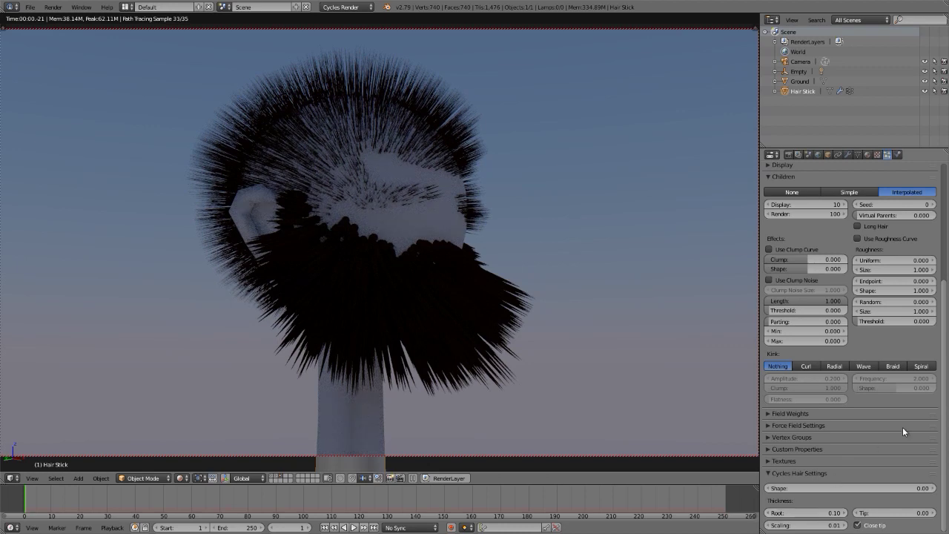
left_click_drag(944, 386, 944, 282)
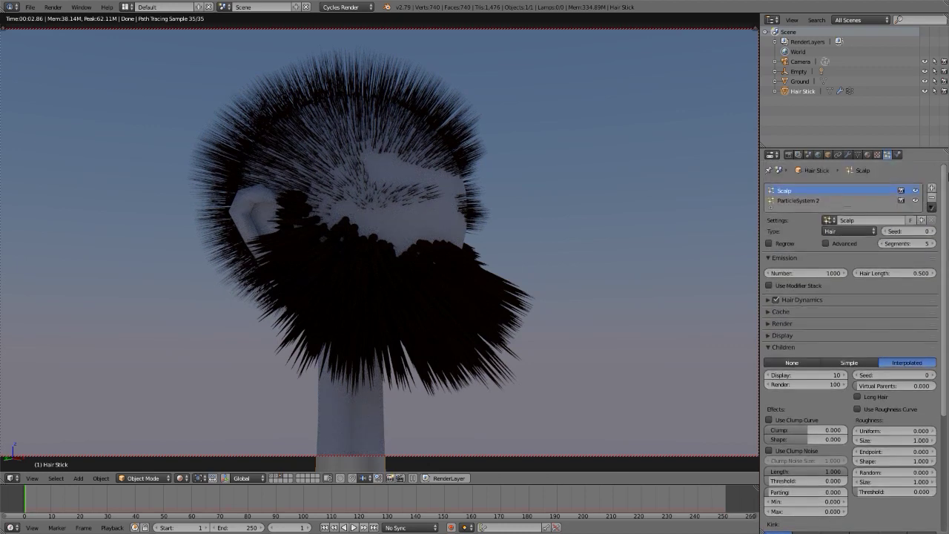
Set ParticleSystem 2's beard Thickness Root to 0.1 as well
left_click(798, 199)
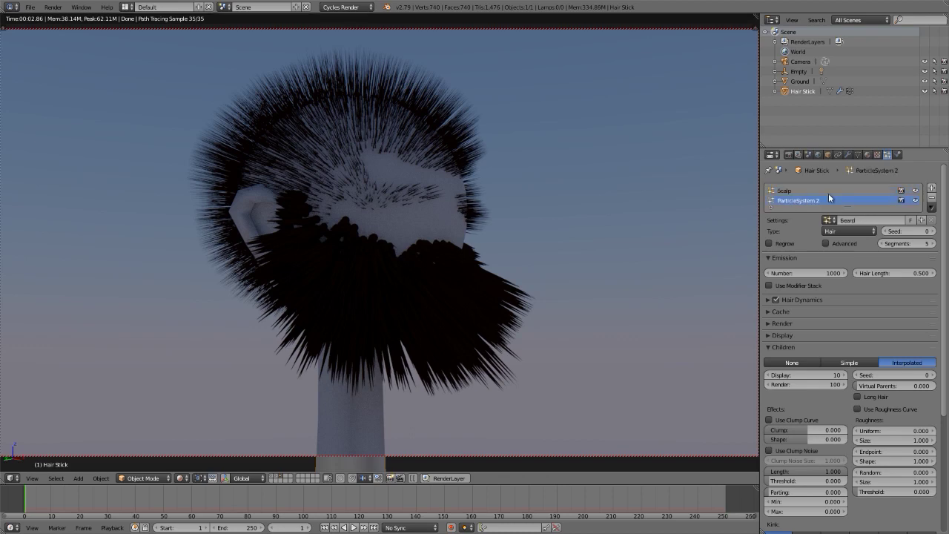
left_click_drag(945, 202, 946, 247)
scroll(946, 247, "down", 5)
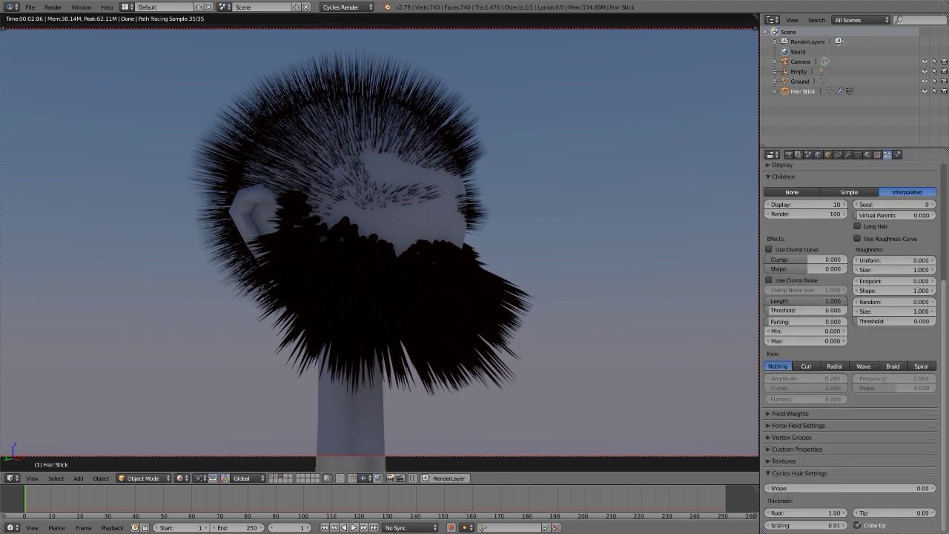
left_click(802, 509)
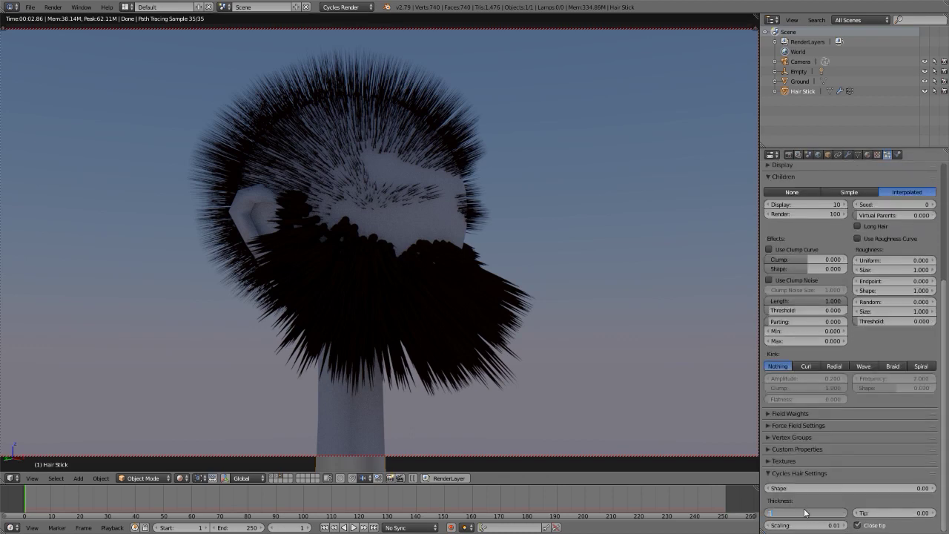
type("0.1")
key("Return")
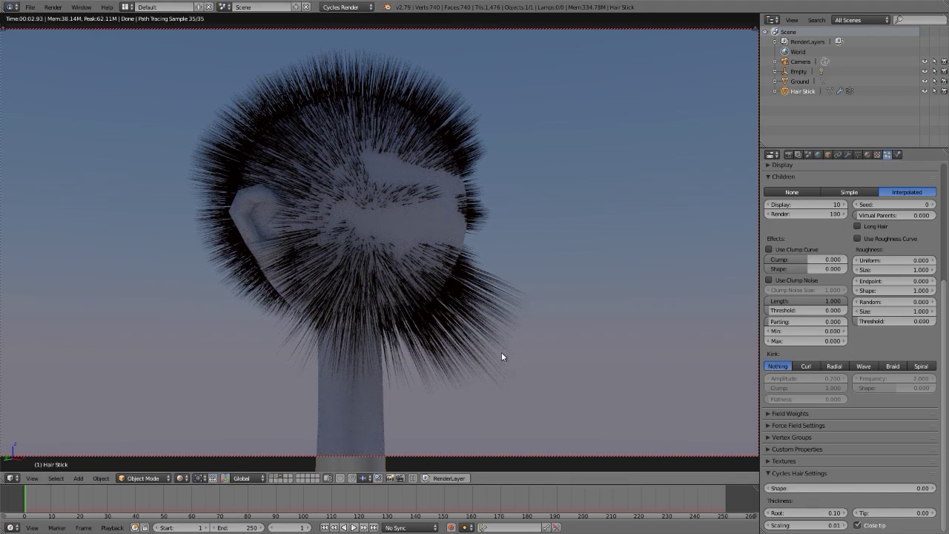
scroll(516, 322, "up", 8)
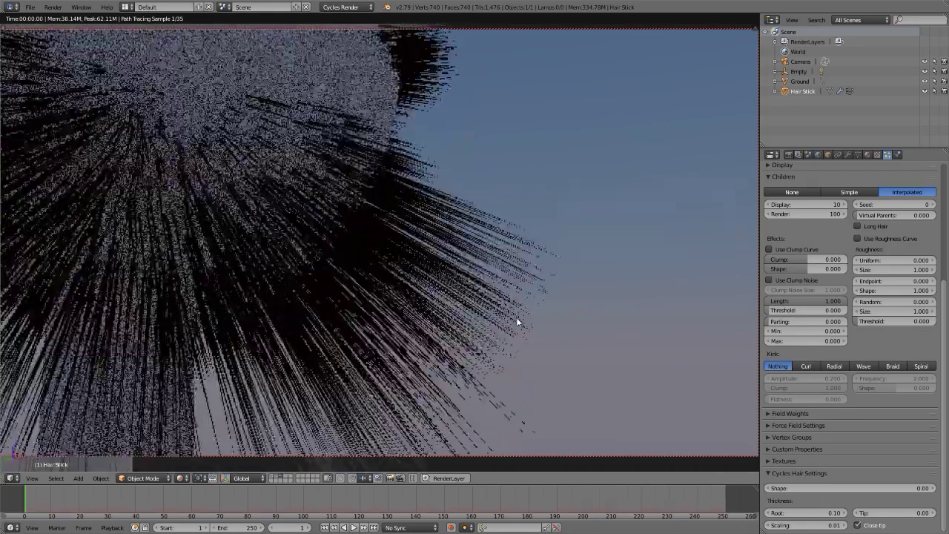
Set the hair's Cycles Thickness Tip to 0.10
scroll(517, 322, "up", 2)
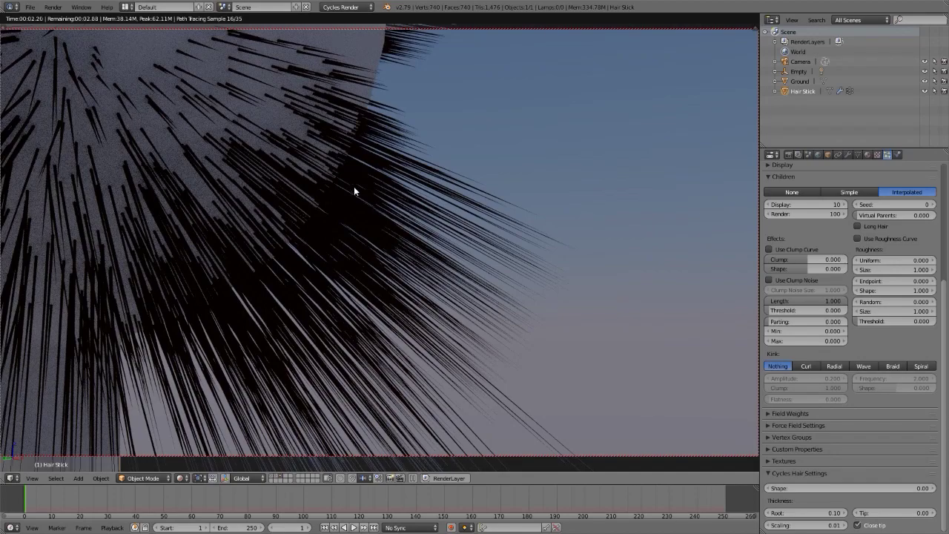
scroll(279, 226, "down", 4)
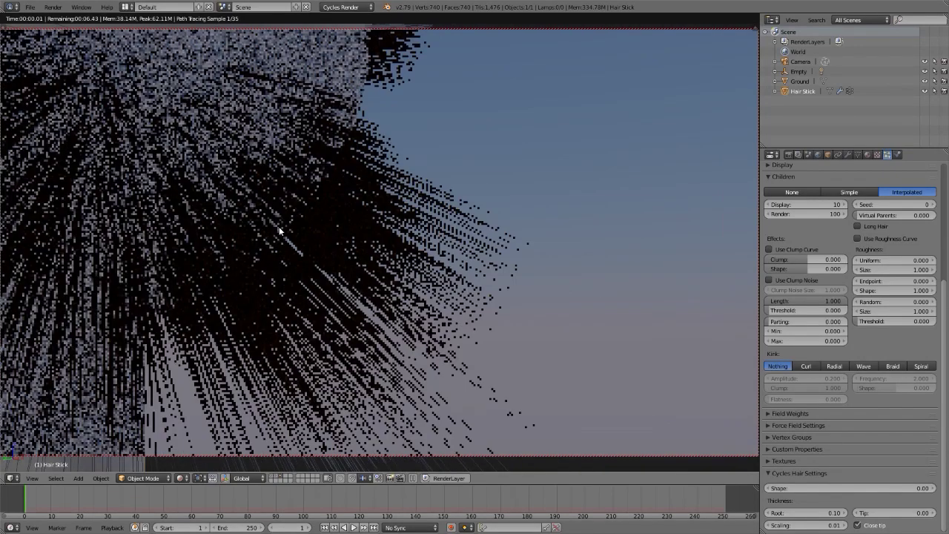
scroll(279, 226, "up", 2)
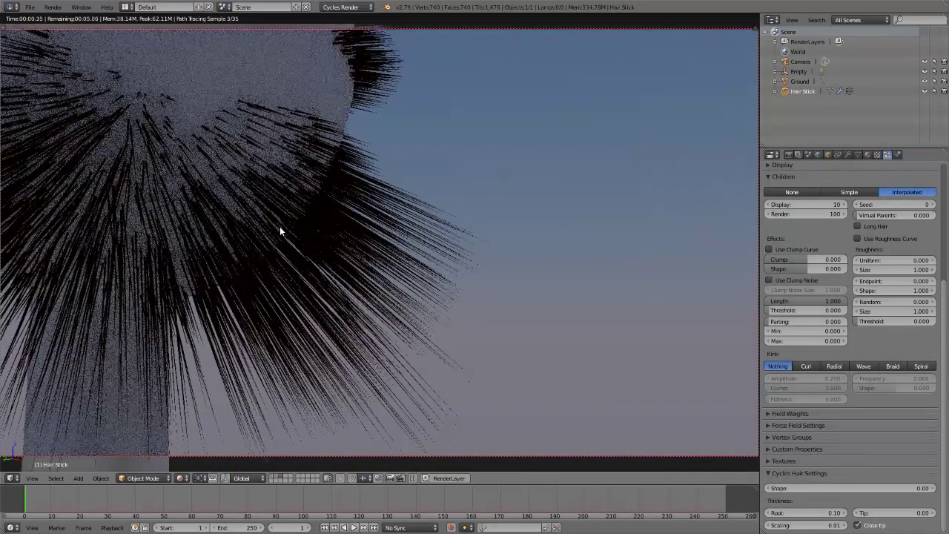
left_click(897, 513)
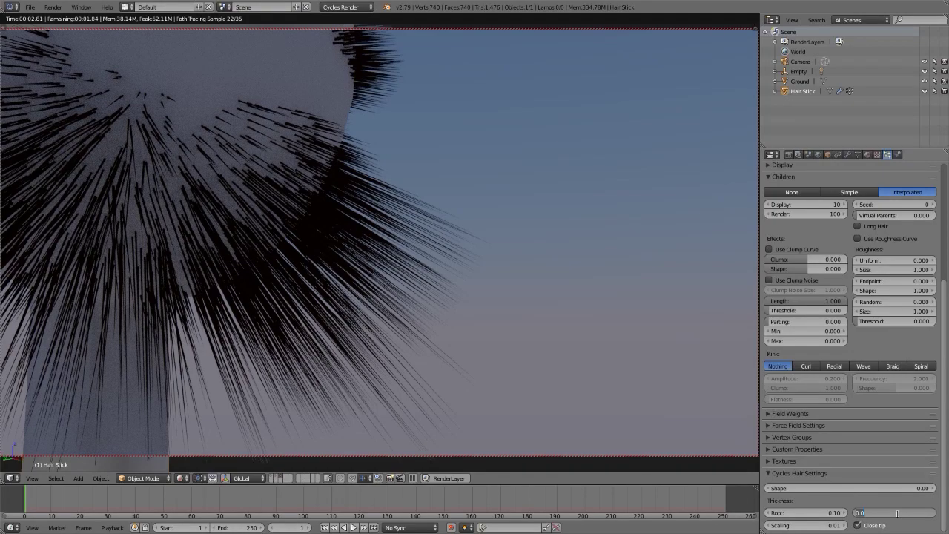
type(".1")
key("Return")
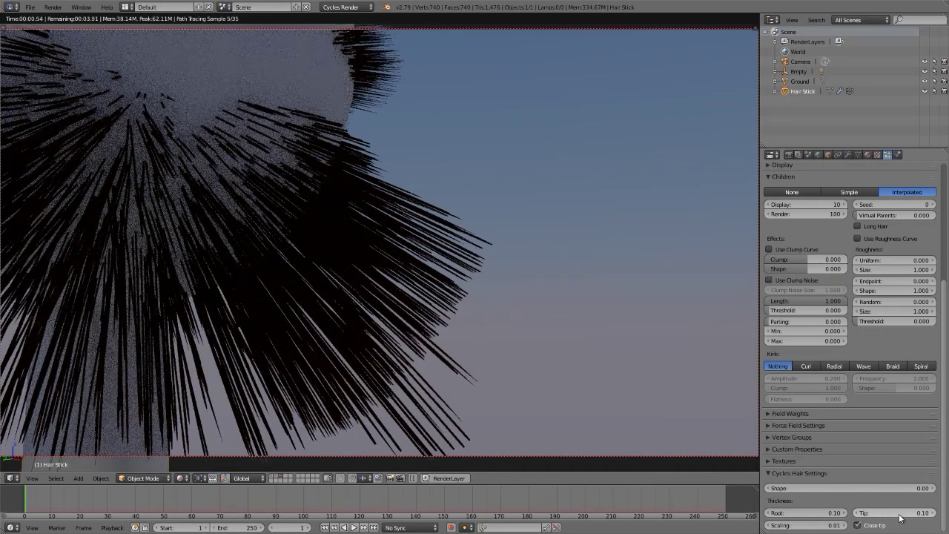
Orbit, zoom and pan the rendered hair view, then switch to the browser's scalp references
scroll(364, 218, "down", 4)
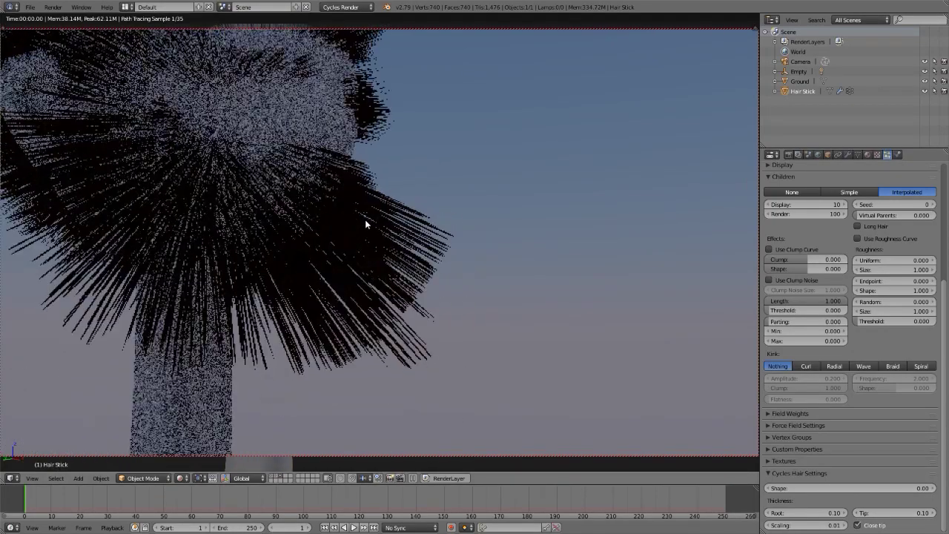
scroll(276, 231, "up", 4)
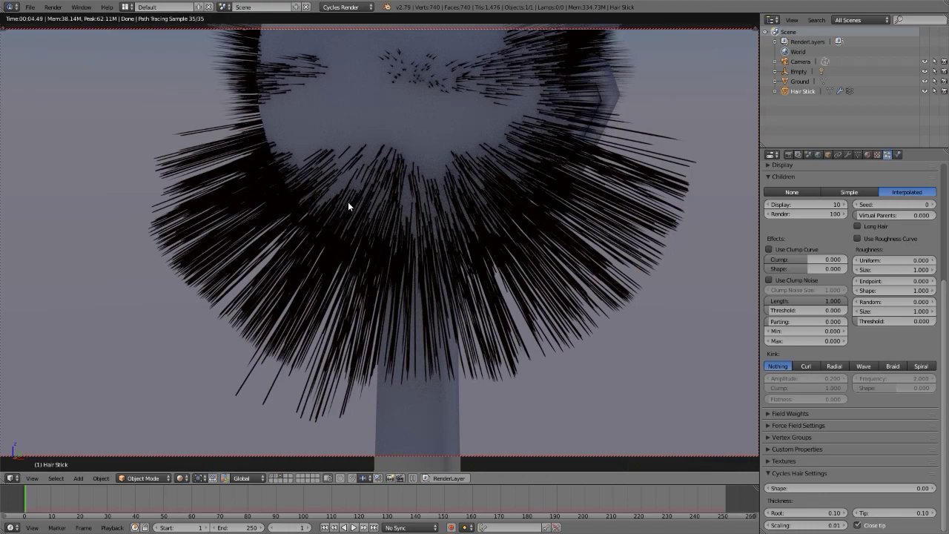
scroll(442, 106, "down", 3)
middle_click_drag(438, 107, 493, 218)
middle_click_drag(400, 226, 313, 222)
scroll(314, 222, "up", 6)
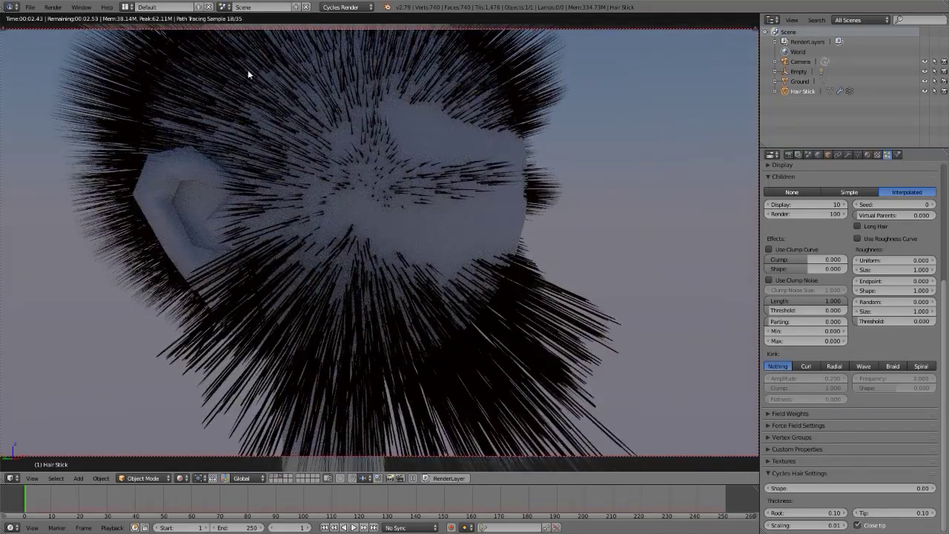
scroll(418, 233, "down", 5)
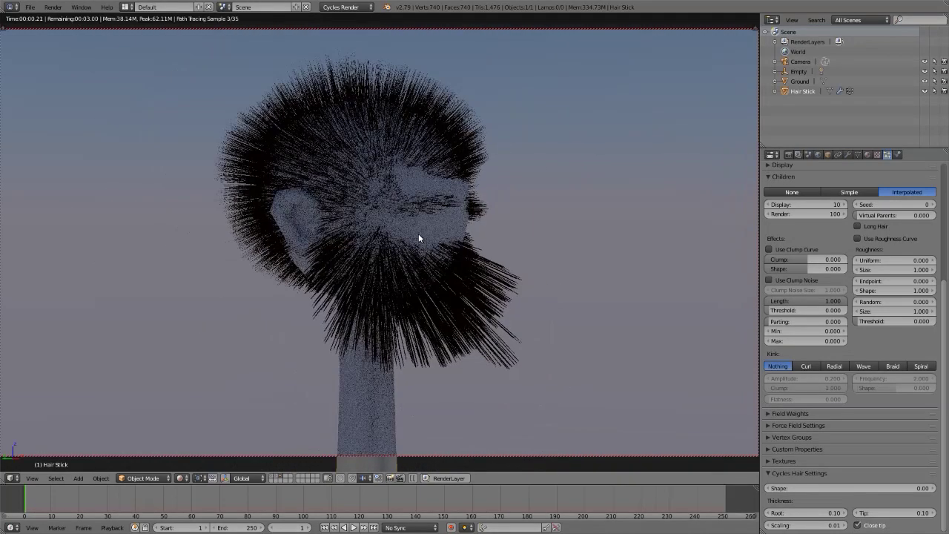
middle_click_drag(418, 234, 451, 247, "shift")
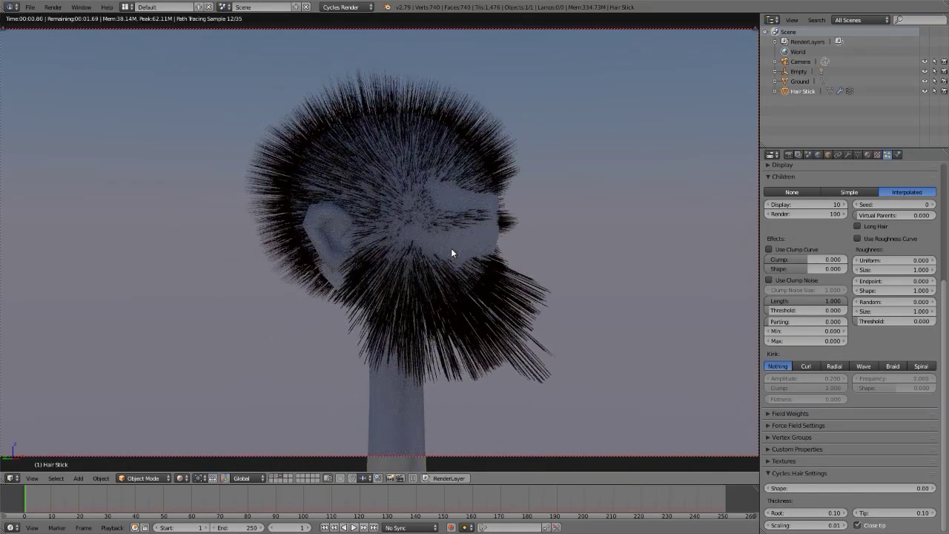
key("alt+Tab")
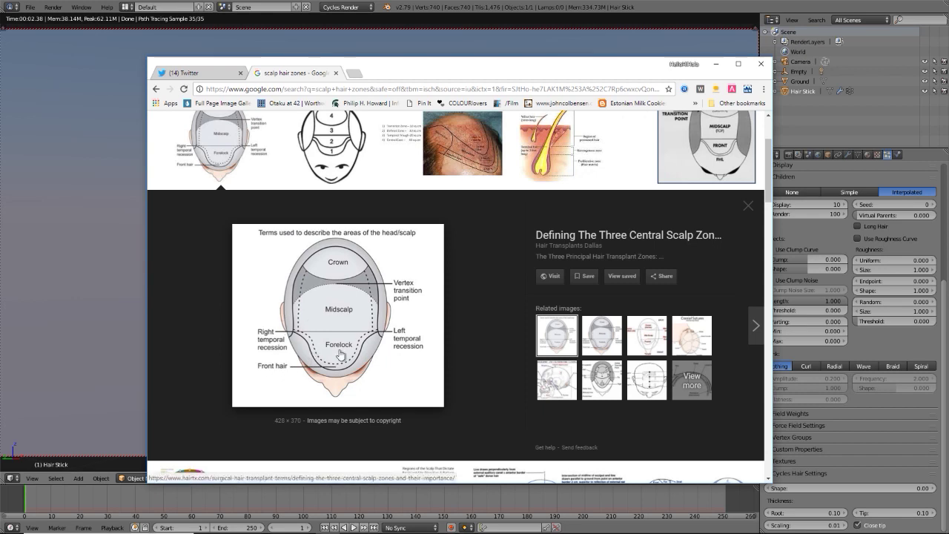
Preview the hairway.org, Cranial Sutures and central scalp zones diagrams
left_click(646, 342)
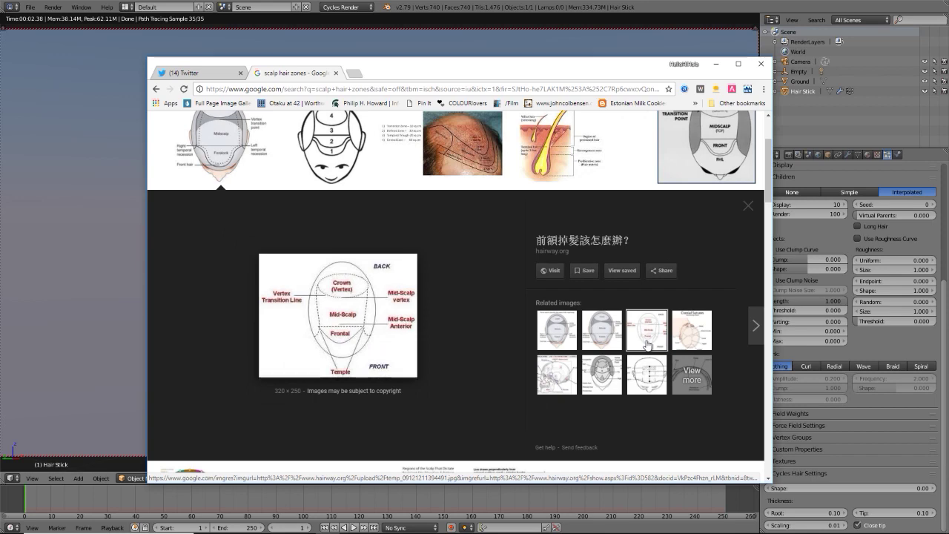
scroll(586, 370, "up", 1)
scroll(563, 382, "down", 1)
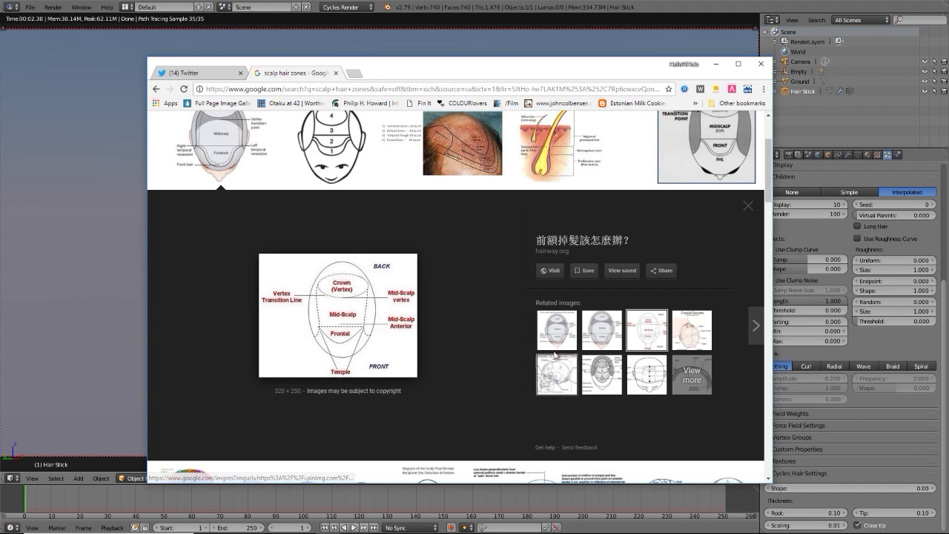
left_click(694, 335)
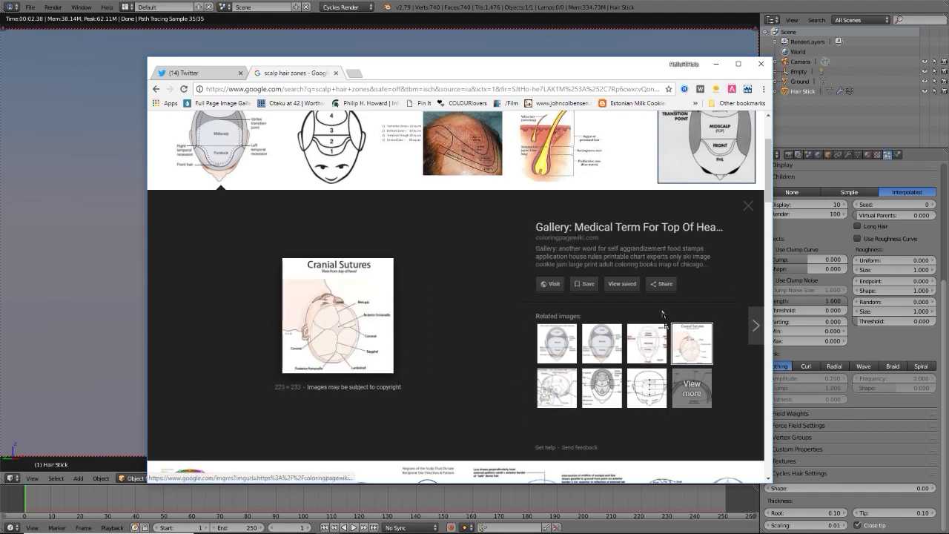
left_click(556, 345)
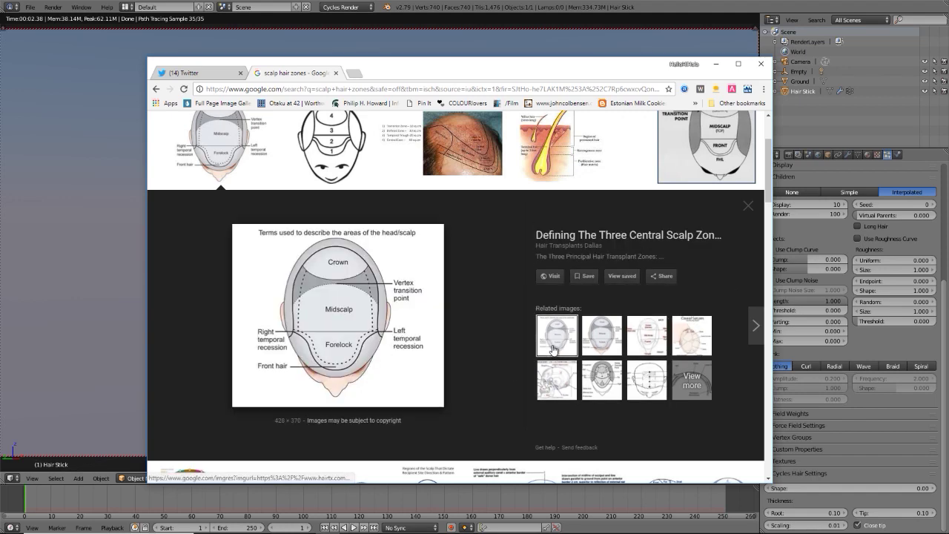
scroll(488, 325, "down", 5)
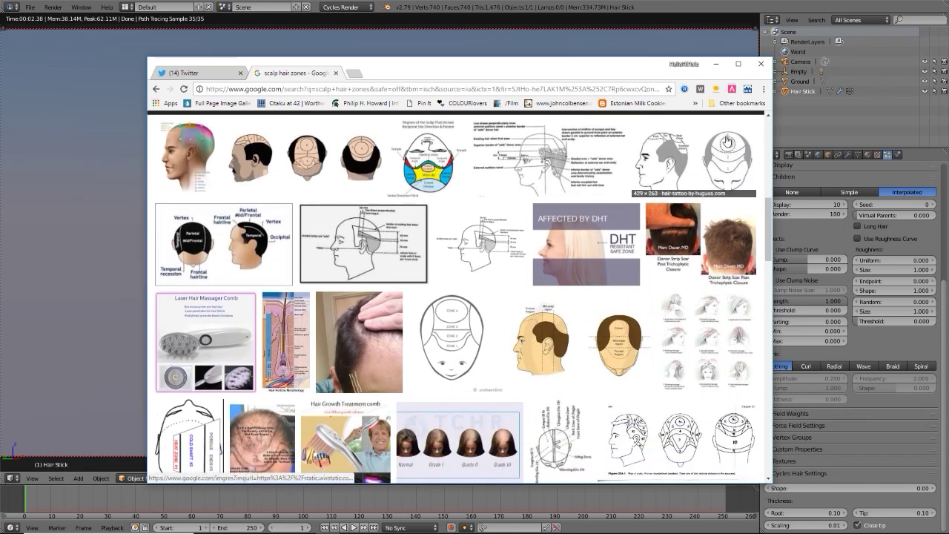
View the side/top zone, transplant safe zone and balding photos, then close the search for Blender
left_click(652, 148)
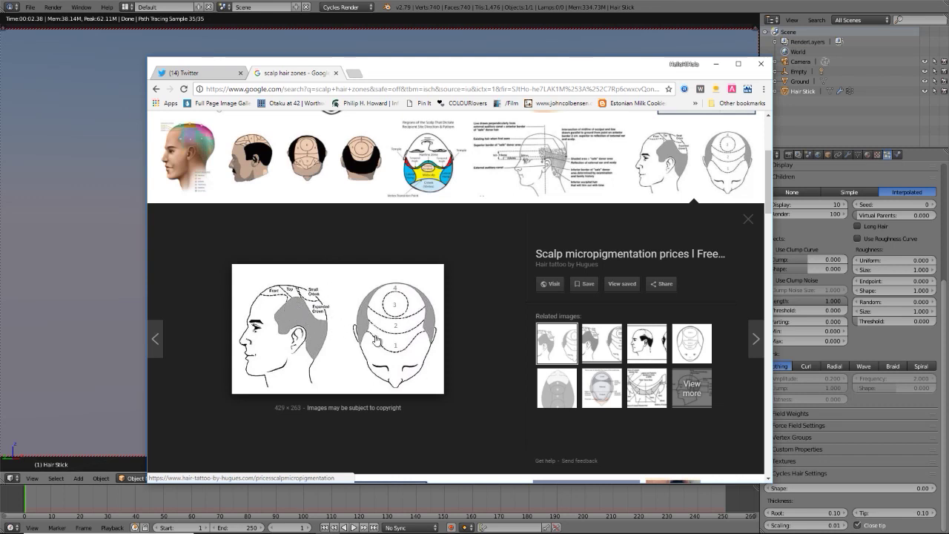
left_click(646, 387)
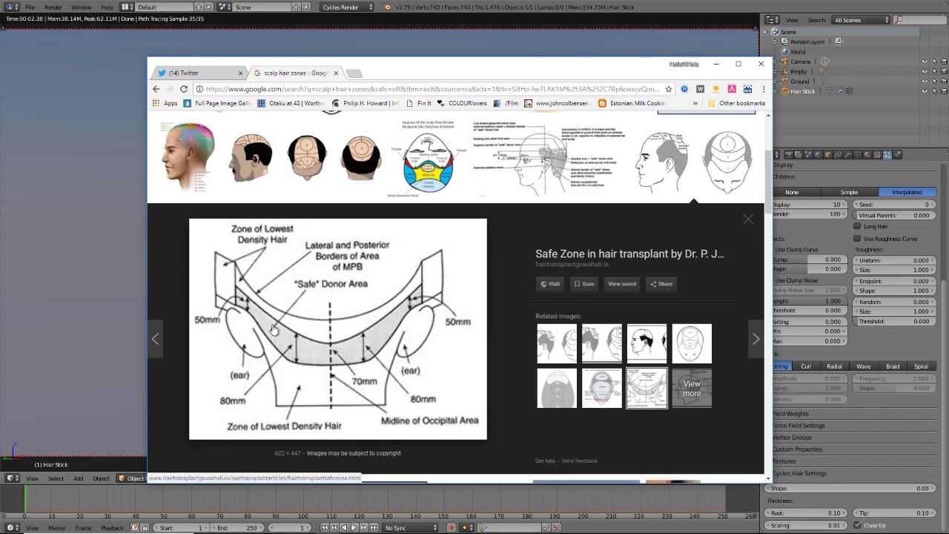
left_click(747, 220)
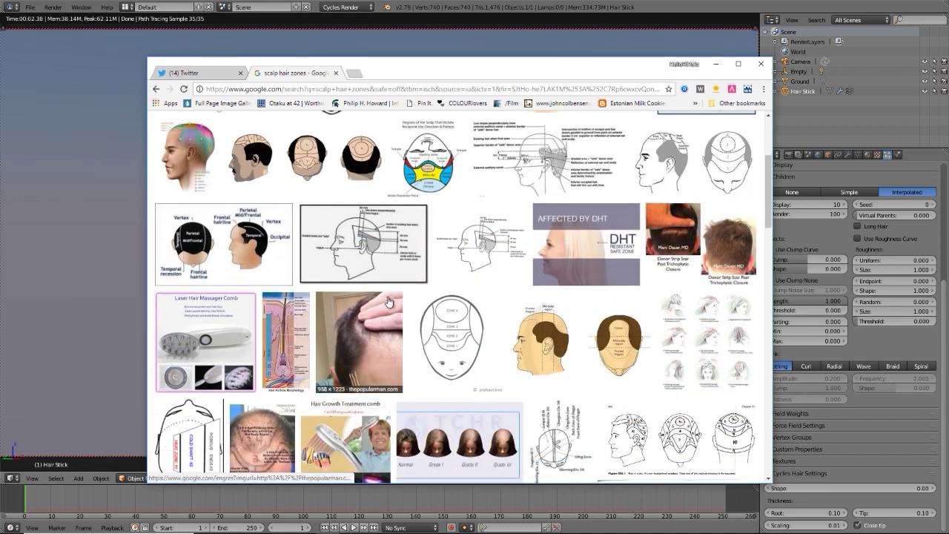
left_click(263, 456)
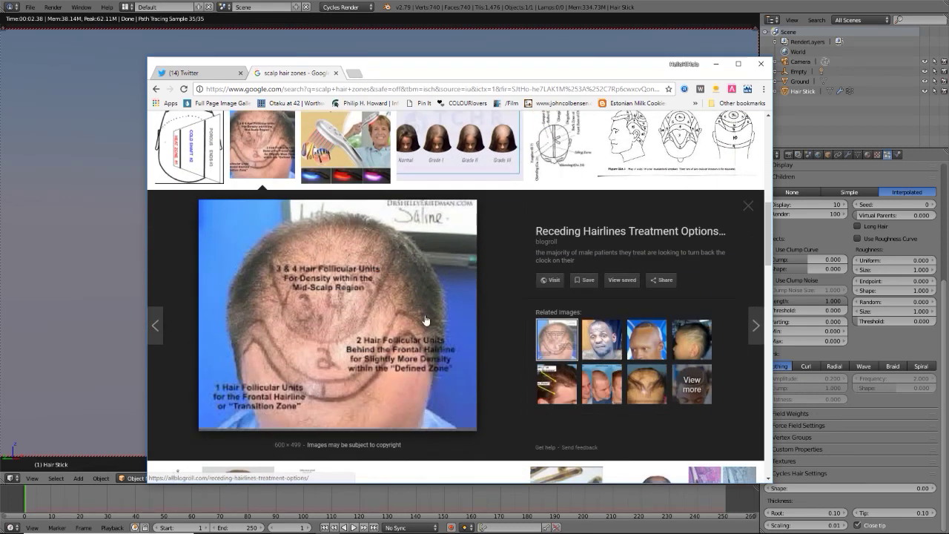
left_click(336, 74)
left_click(449, 33)
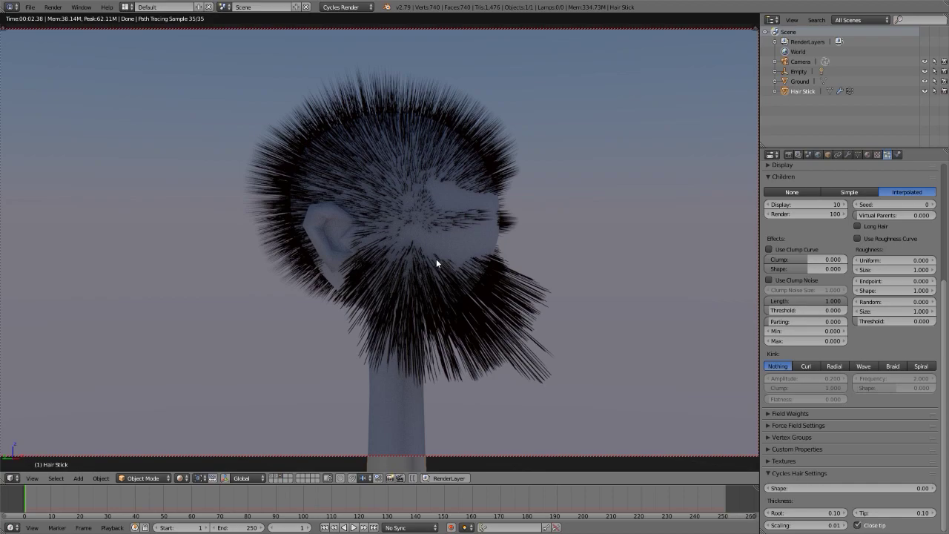
Orbit and zoom around the rendered hairy head, then bring up the Scalp and Beard particle system list
middle_click_drag(492, 236, 550, 240)
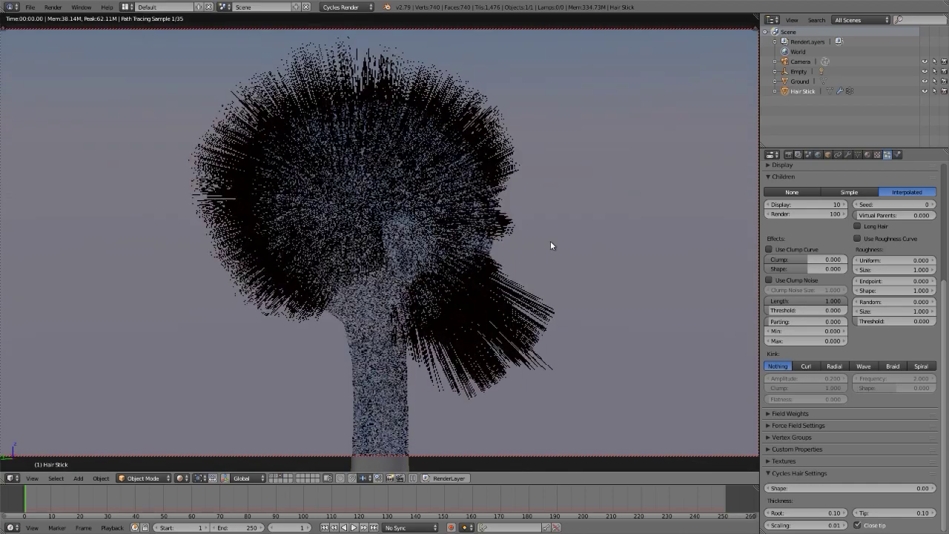
middle_click_drag(356, 276, 315, 237)
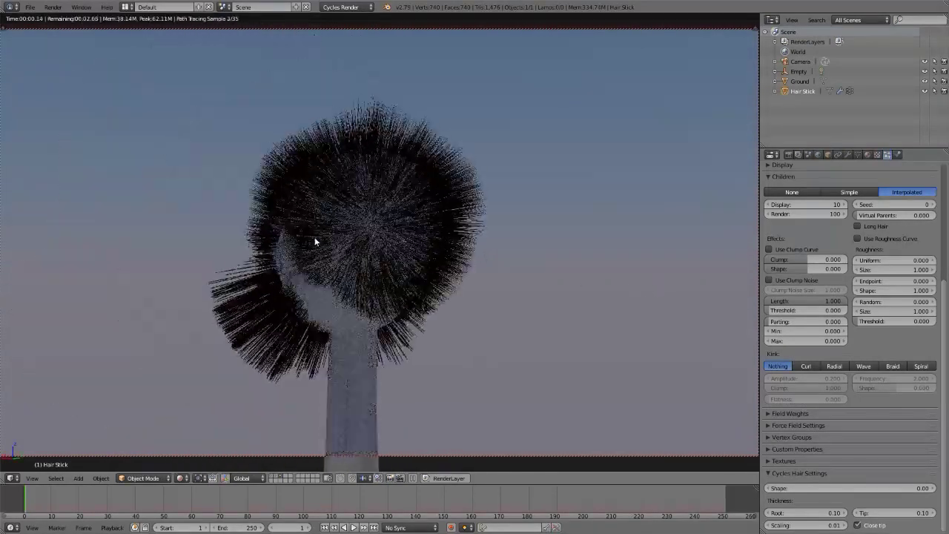
scroll(314, 237, "up", 5)
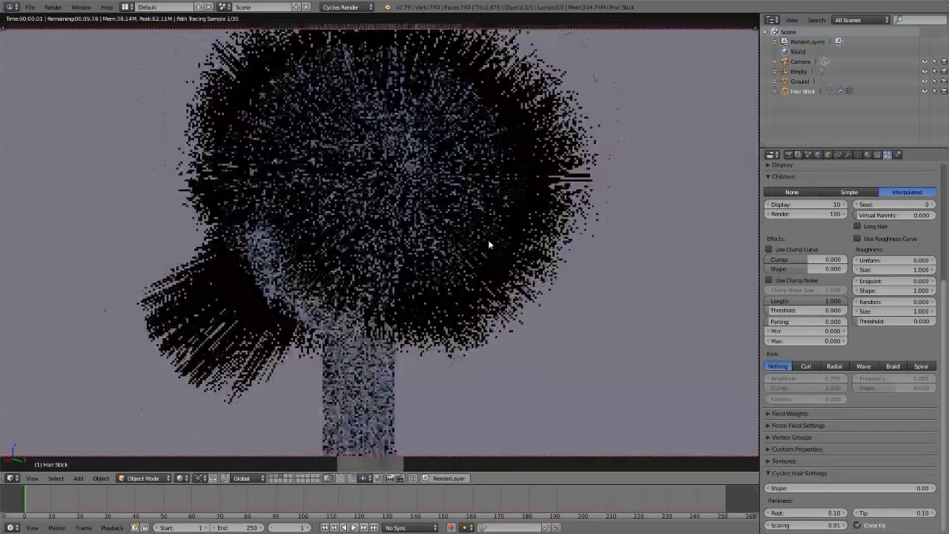
scroll(501, 306, "down", 5)
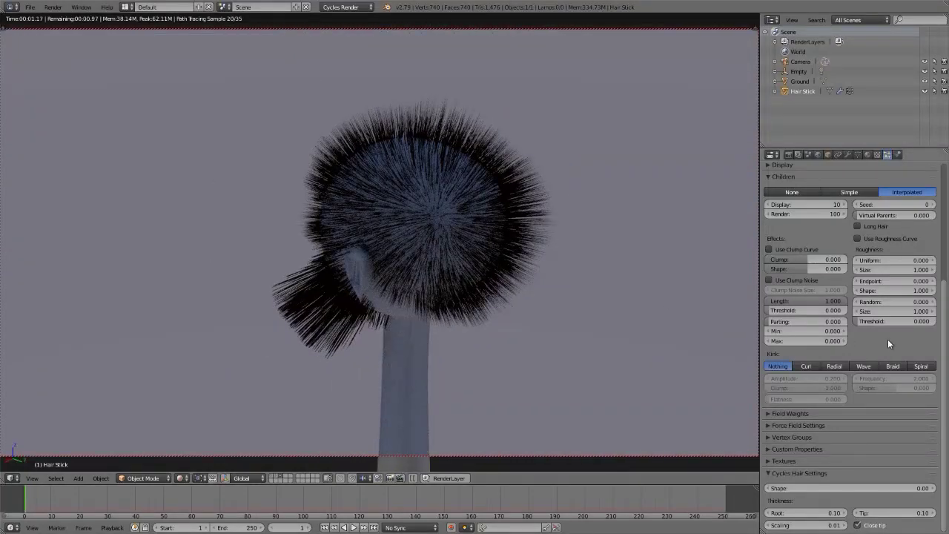
mouse_move(433, 230)
middle_mouse_down()
mouse_move(536, 212)
mouse_move(430, 215)
mouse_move(530, 152)
mouse_move(439, 237)
middle_mouse_up()
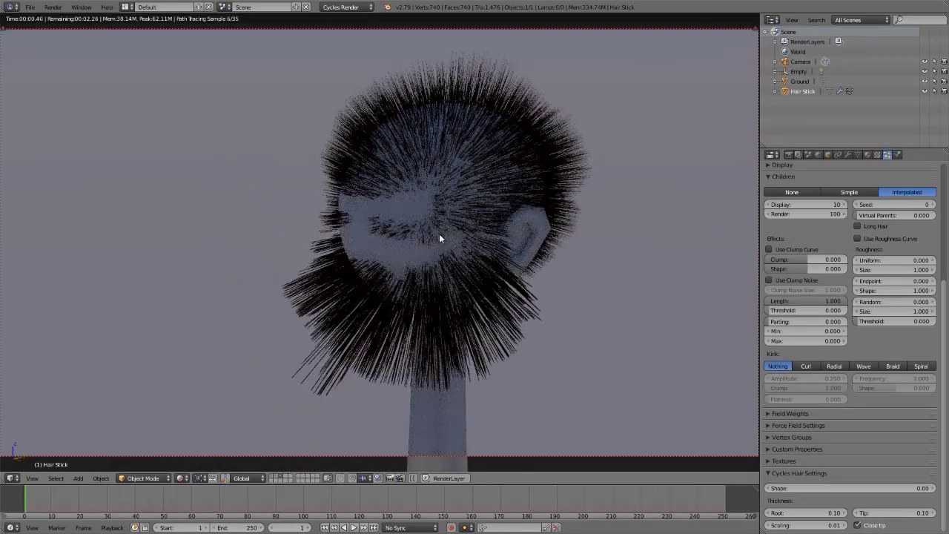
scroll(439, 236, "up", 1)
scroll(945, 215, "up", 5)
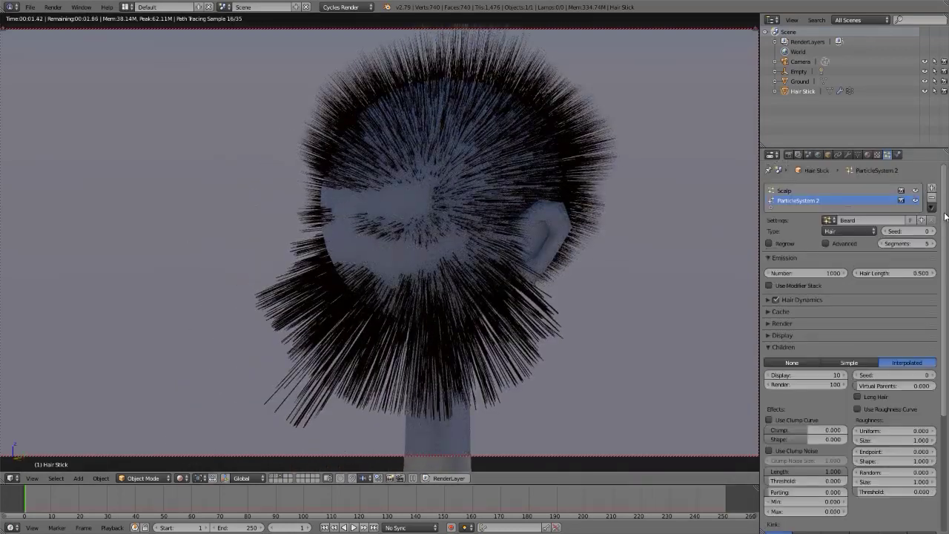
Hide the scalp hair and tighten the beard children's clump to 0.938 with shape 0.683
left_click(915, 191)
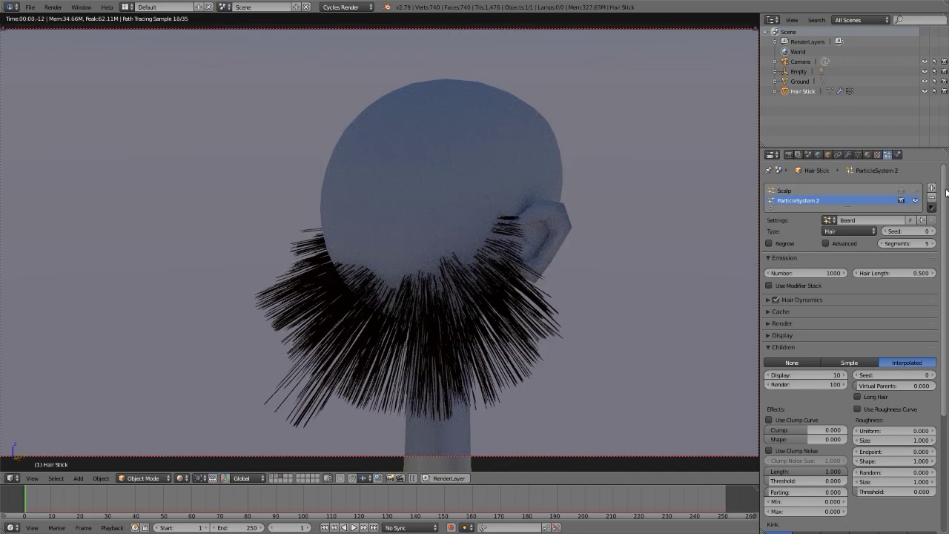
left_click_drag(946, 195, 946, 346)
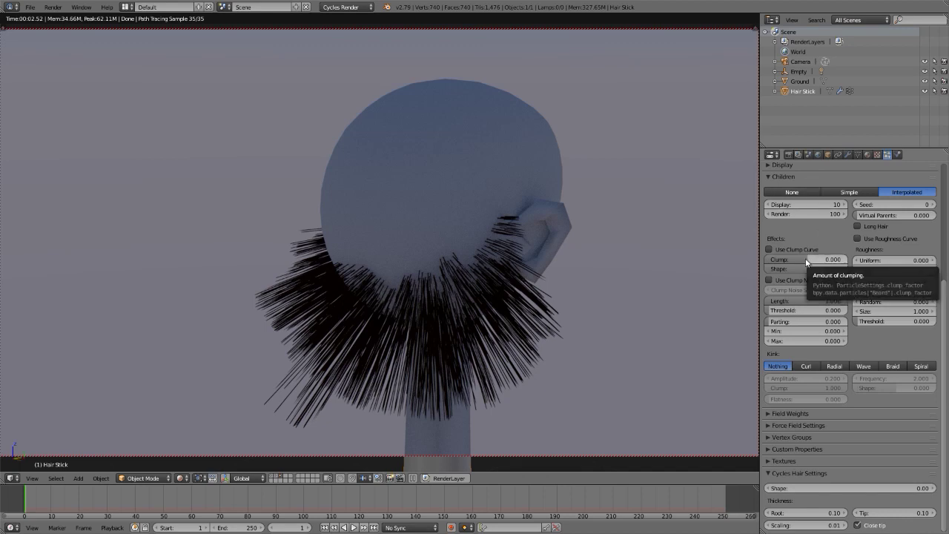
left_click_drag(807, 258, 849, 261)
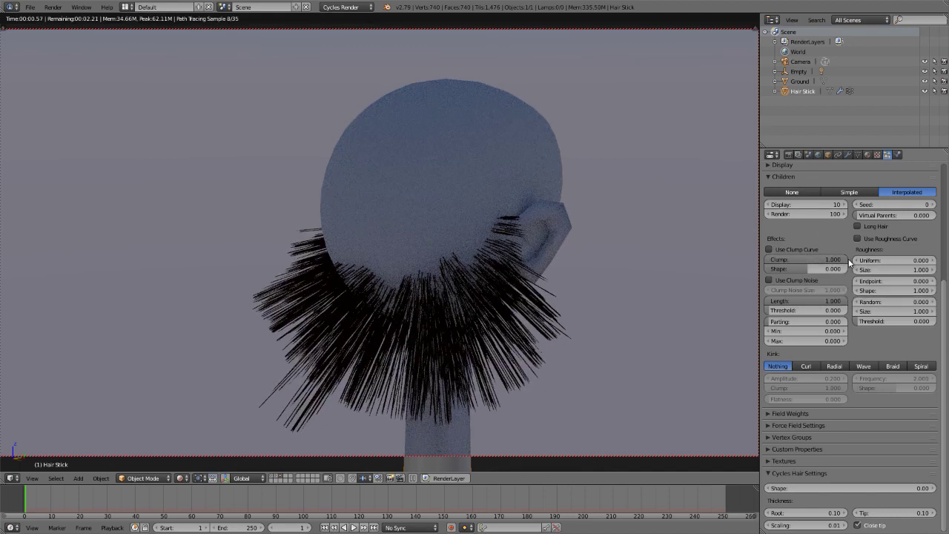
left_click_drag(849, 261, 821, 263)
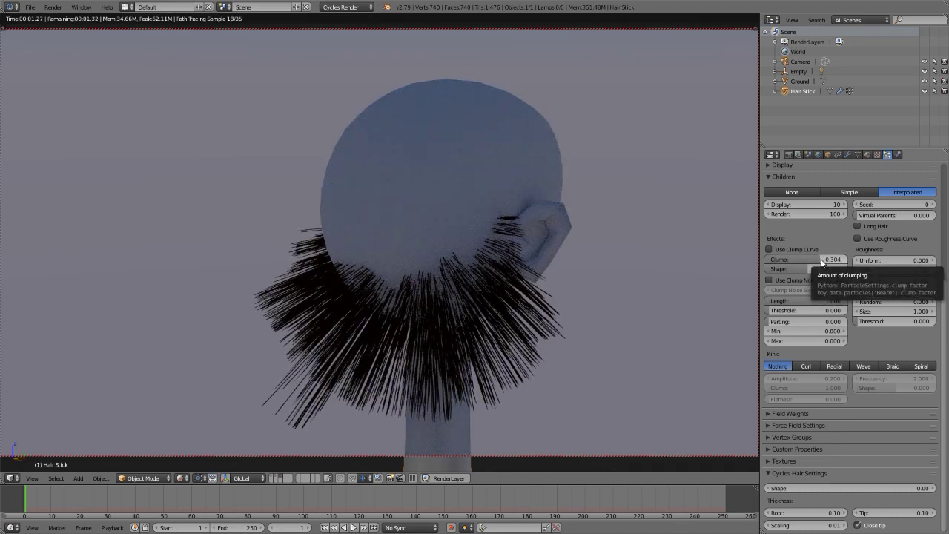
left_click_drag(814, 260, 836, 269)
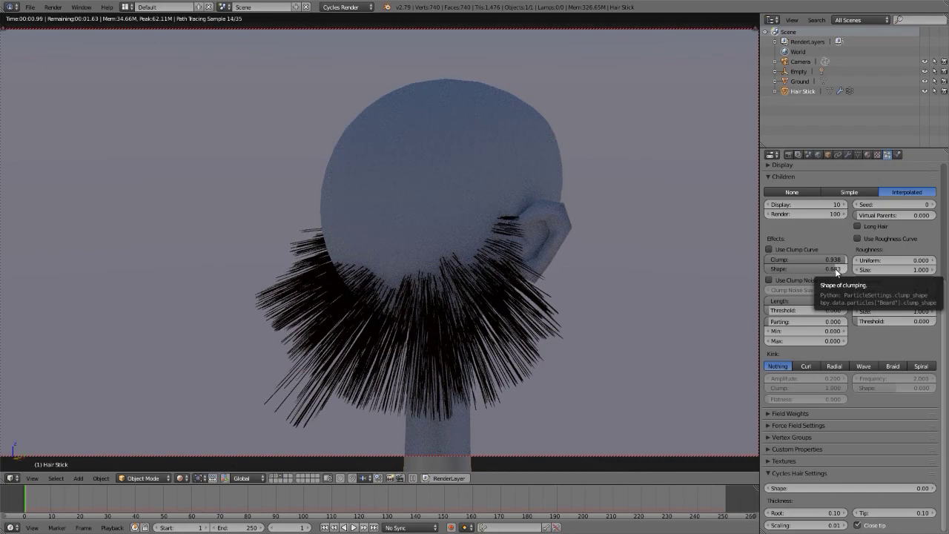
scroll(518, 256, "up", 5)
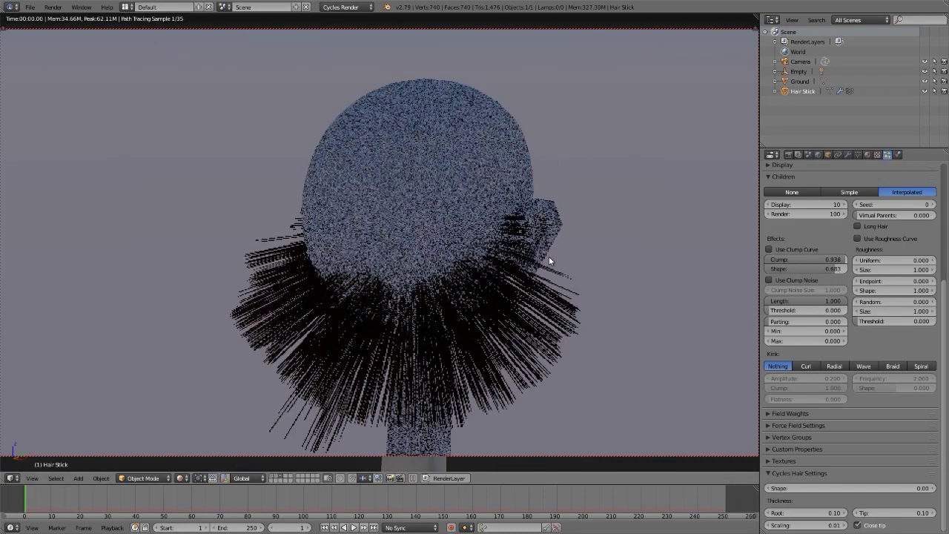
scroll(552, 291, "up", 1)
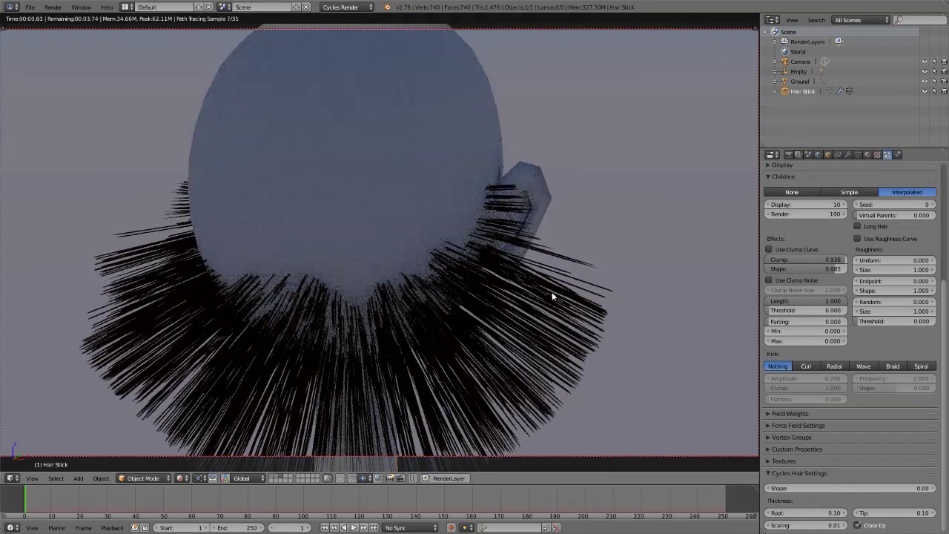
Play and stop the animation, switching to solid shading and the camera view
key("alt+a")
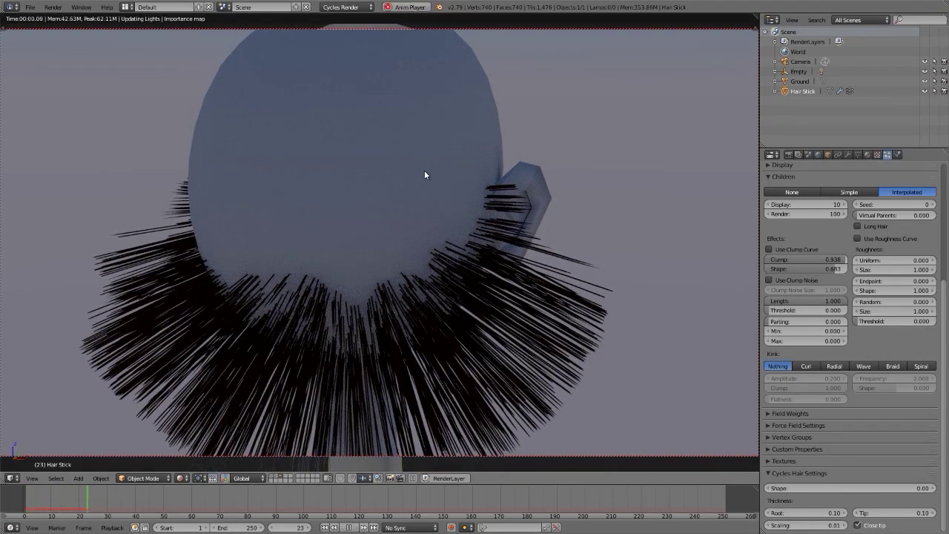
key("shift+z")
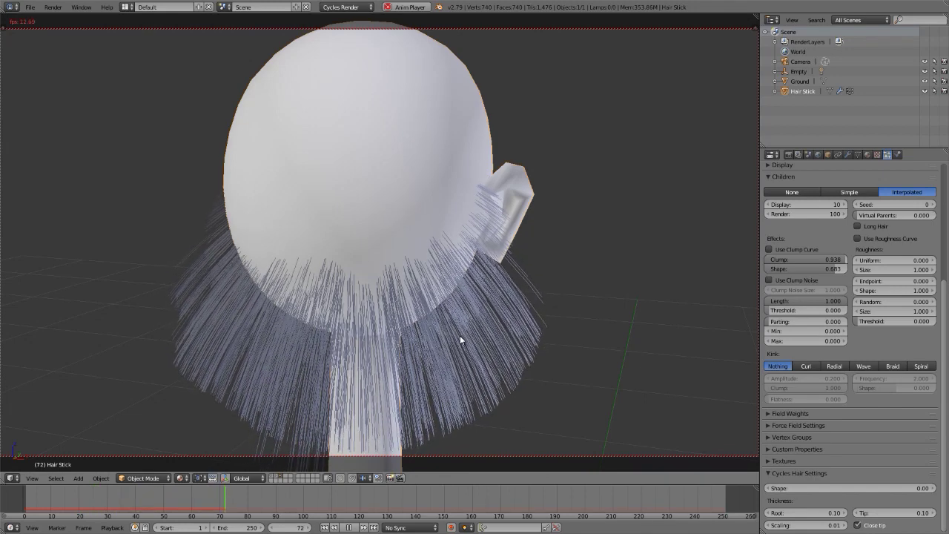
key("alt+a")
key("KP_0")
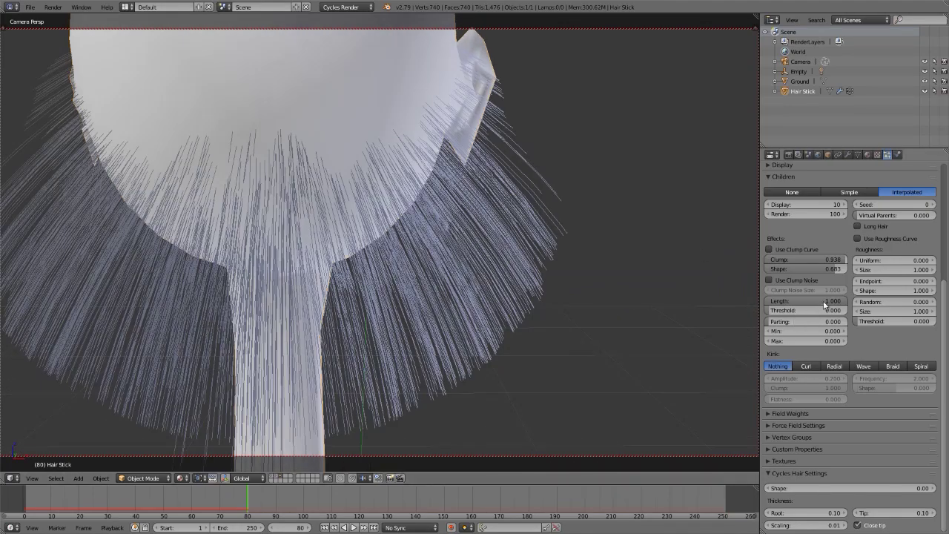
Lower clump Shape to 0.285, reduce Clump, and sweep Shape from -0.999 to 0.999
left_click_drag(821, 272, 771, 272)
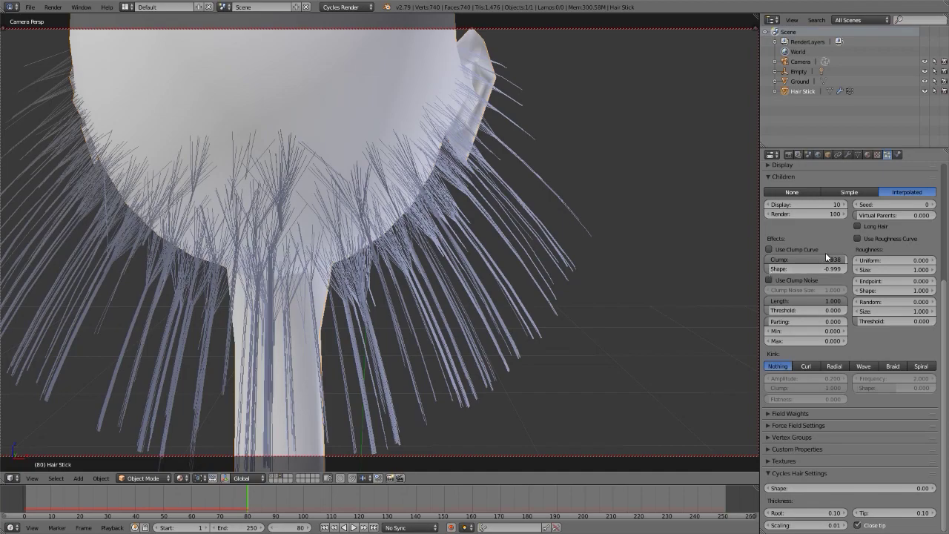
left_click_drag(808, 260, 845, 263)
left_click_drag(771, 270, 860, 270)
middle_click_drag(566, 257, 354, 274)
scroll(354, 275, "down", 4)
scroll(300, 241, "up", 4)
middle_click_drag(300, 242, 225, 240)
Compare clump Shape at 0.999 and -0.168, ending back at 0.999
mouse_move(831, 271)
left_mouse_down()
mouse_move(852, 271)
mouse_move(832, 268)
mouse_move(852, 261)
mouse_move(797, 261)
mouse_move(849, 269)
mouse_move(819, 269)
left_mouse_up()
middle_click_drag(633, 265, 594, 223)
mouse_move(785, 269)
left_mouse_down()
mouse_move(823, 269)
mouse_move(794, 269)
left_mouse_up()
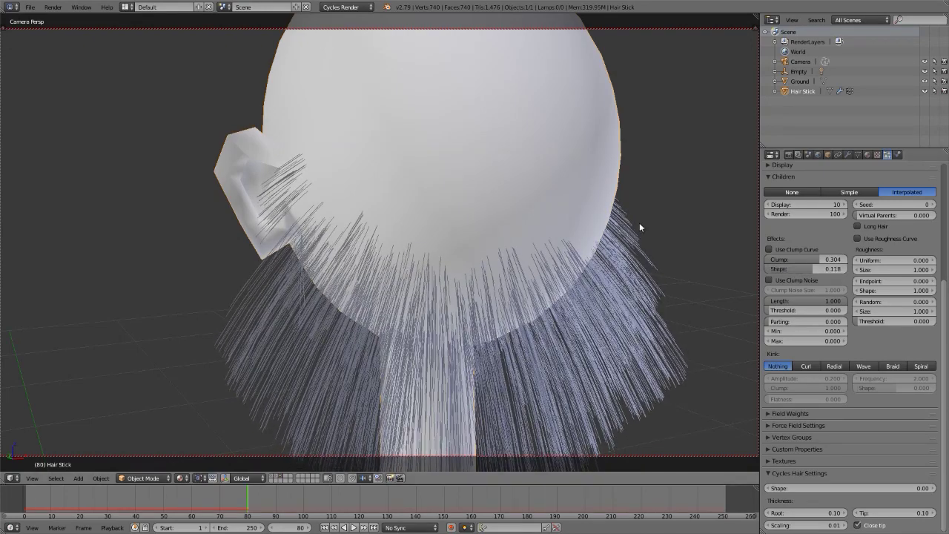
scroll(514, 329, "down", 3)
scroll(534, 376, "up", 2)
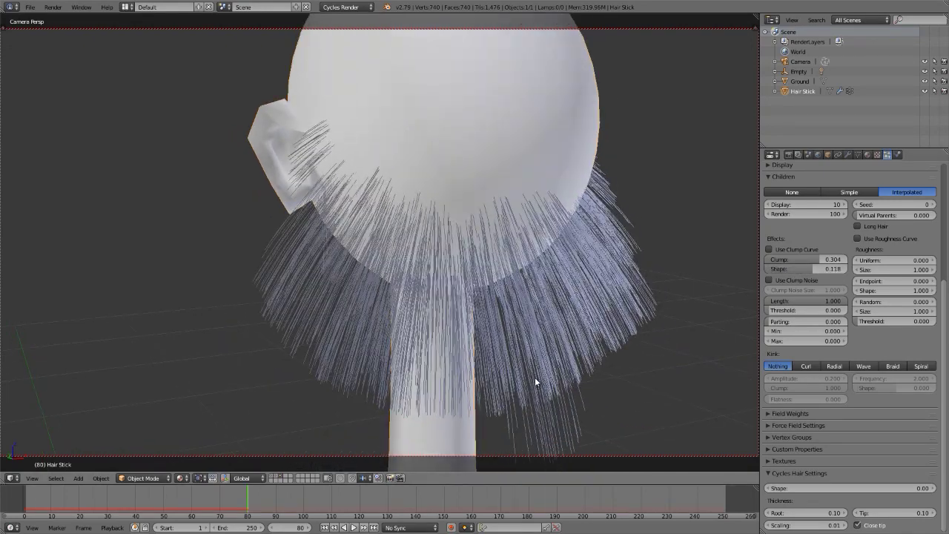
middle_click_drag(534, 377, 515, 359, "shift")
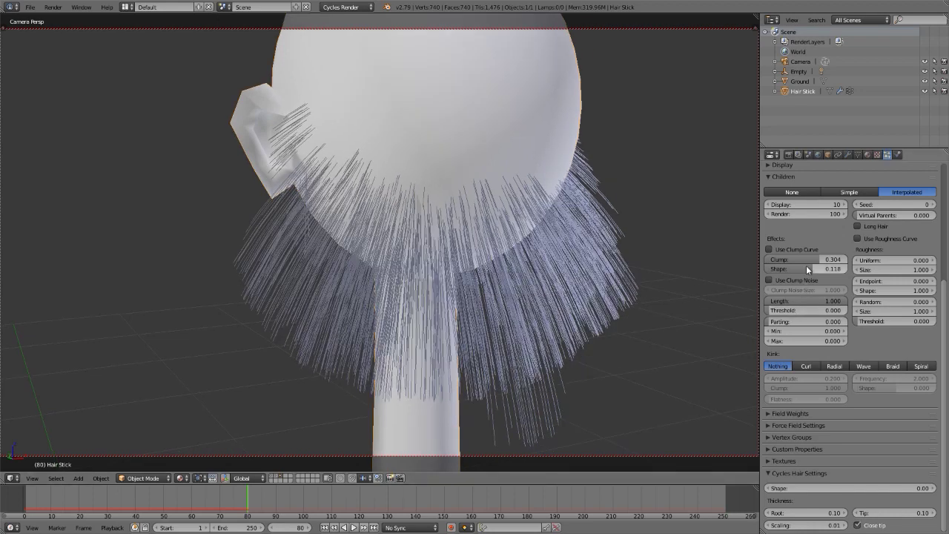
Reset both clump Shape and Clump to 0
key("BackSpace")
key("BackSpace")
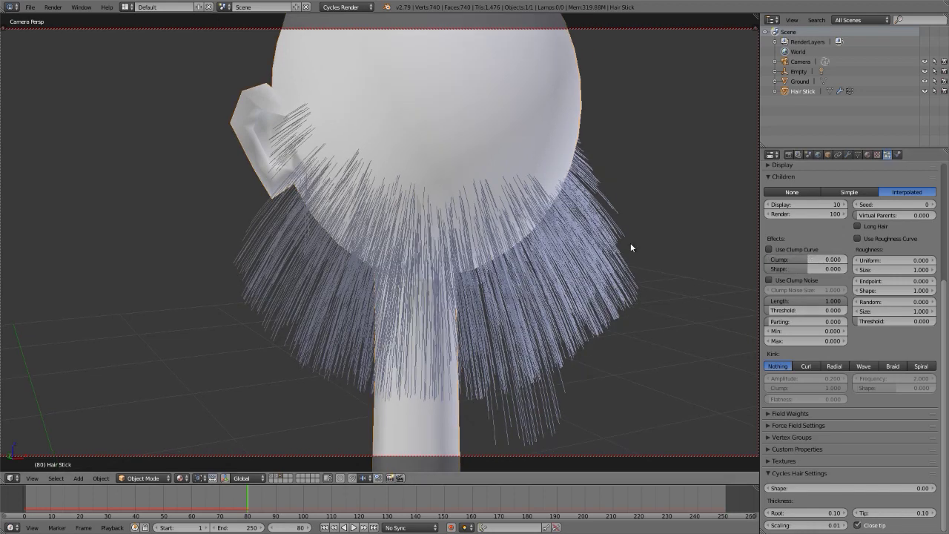
middle_click_drag(501, 331, 547, 232)
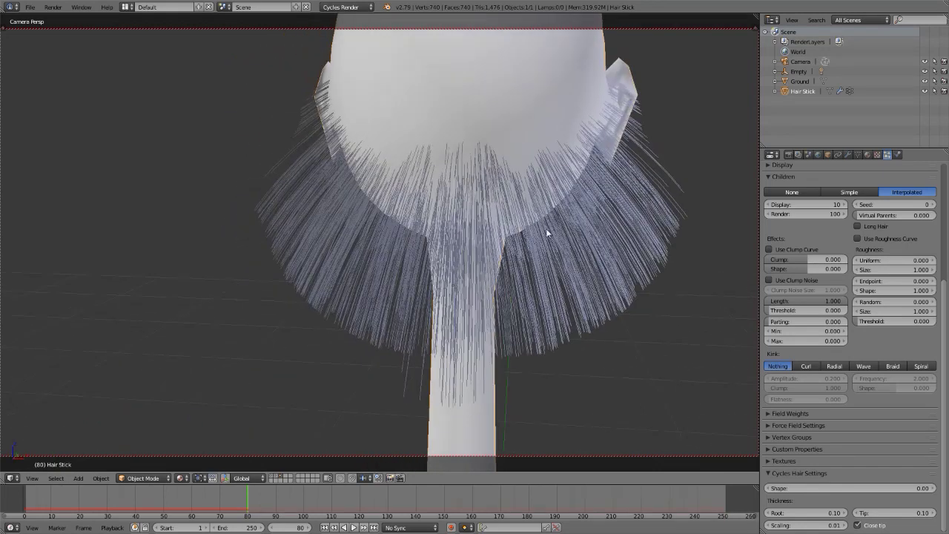
Enable clump noise, set Clump to 0.373, and set Clump Noise Size to 0
left_click(809, 279)
left_click_drag(801, 257, 845, 259)
scroll(408, 320, "down", 1)
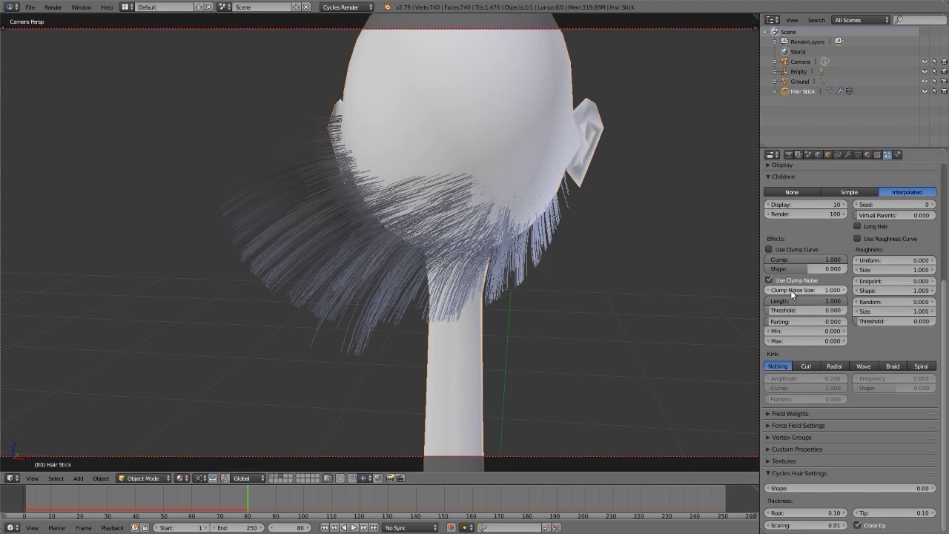
left_click_drag(812, 289, 750, 290)
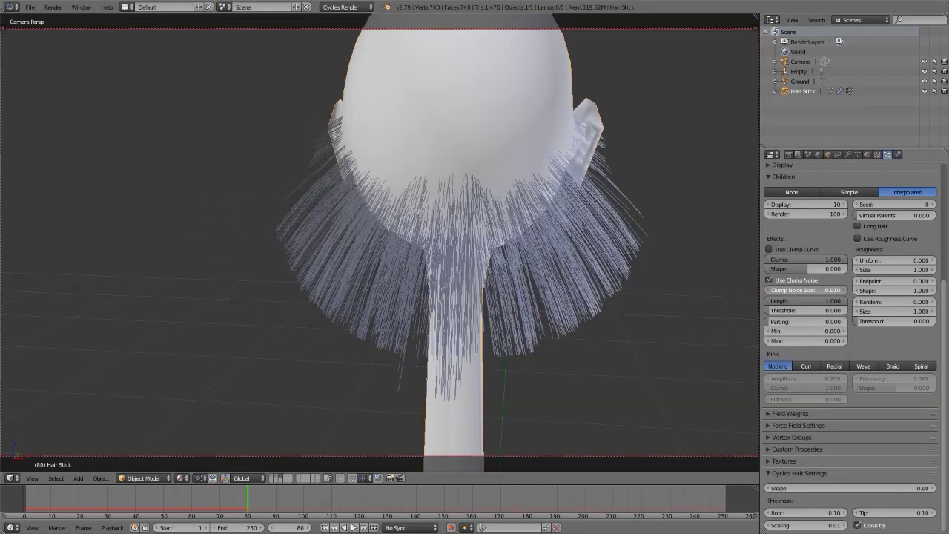
left_click(806, 289)
type("0")
key("Return")
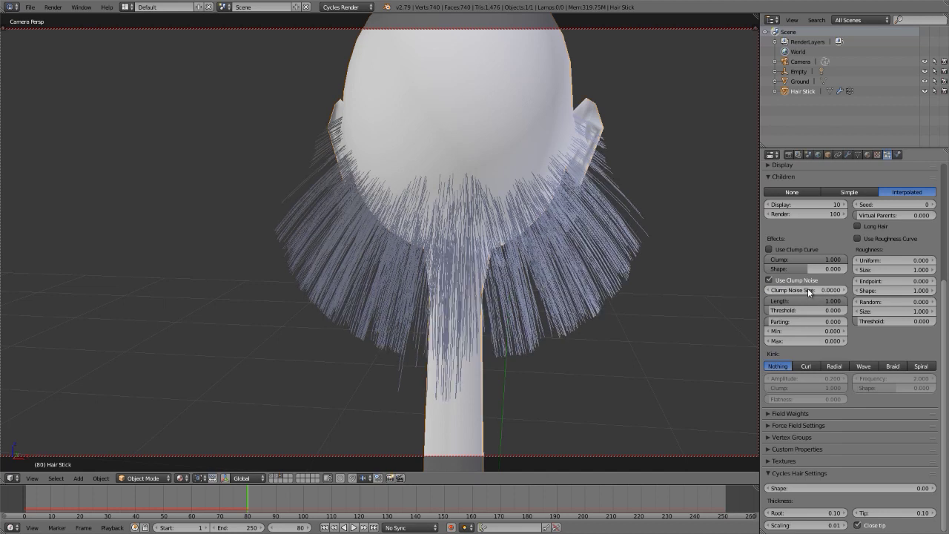
Turn clump noise off, lower Clump to 0.627, and enable the custom clump curve
left_click(769, 280)
left_click_drag(773, 260, 688, 259)
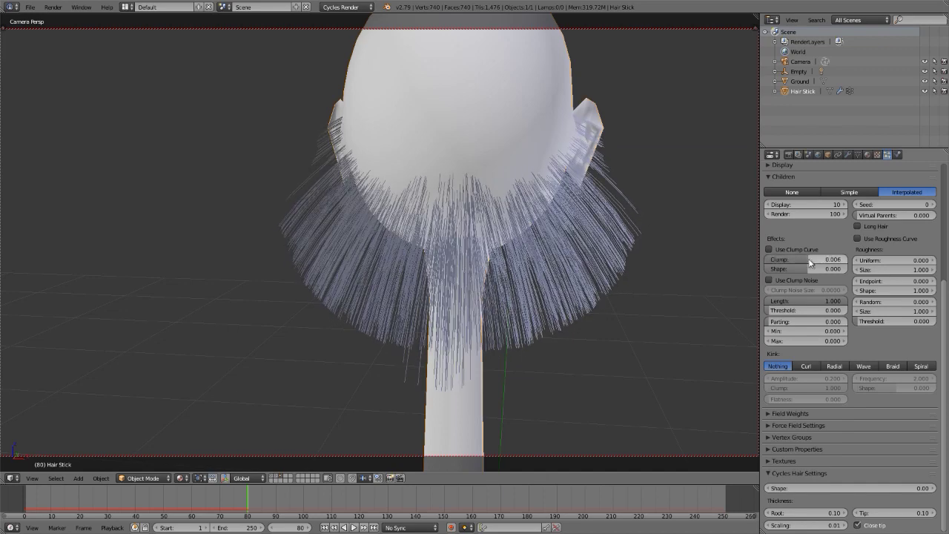
left_click(769, 250)
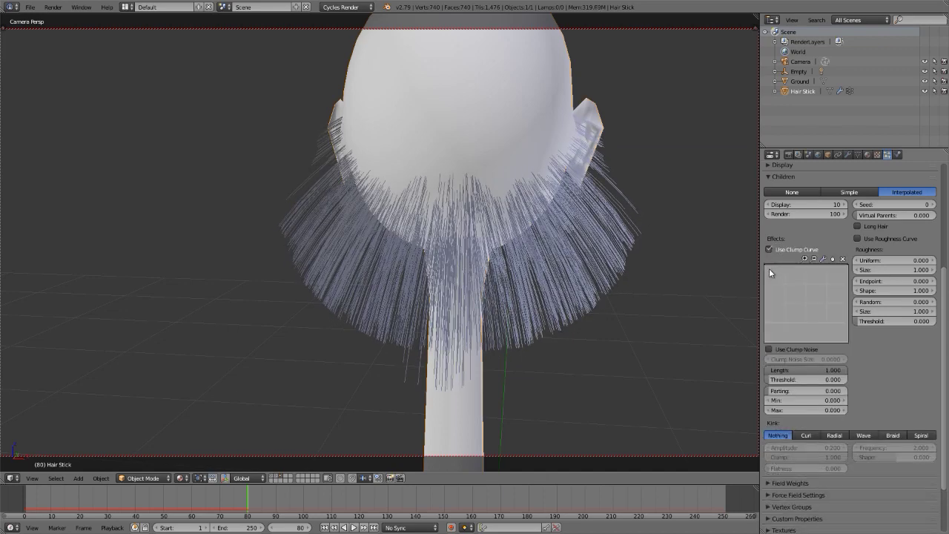
Reshape the clump curve into a concave rise from bottom-left, with the right end at zero
left_click(765, 265)
mouse_move(840, 270)
left_mouse_down()
mouse_move(847, 346)
mouse_move(847, 265)
left_mouse_up()
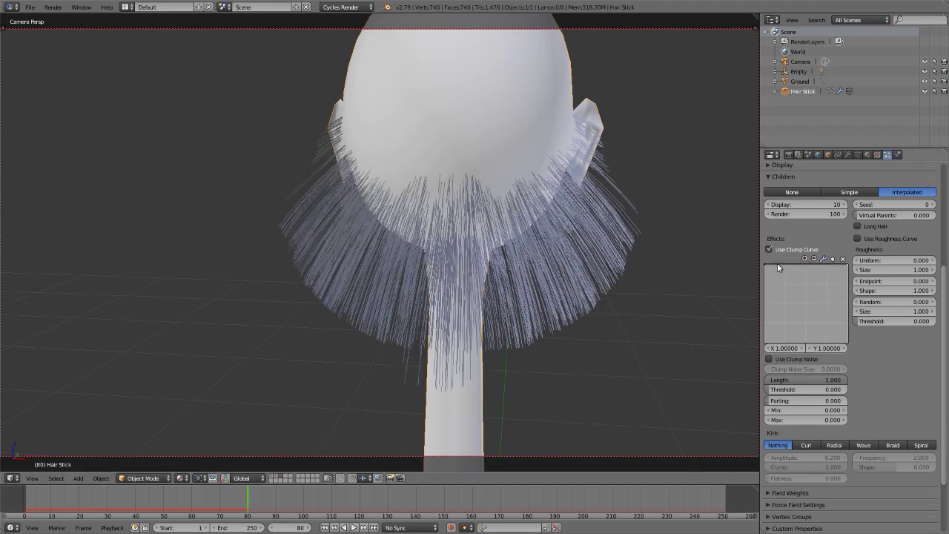
left_click_drag(766, 263, 765, 342)
left_click_drag(806, 304, 796, 282)
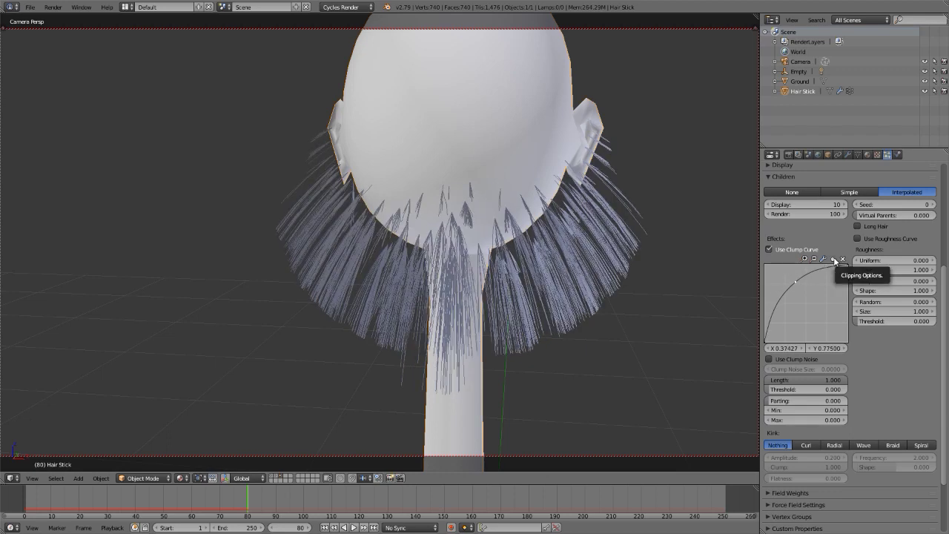
Delete a curve point, raise the left point to Y 1, then disable the clump curve and zero Clump
left_click(823, 259)
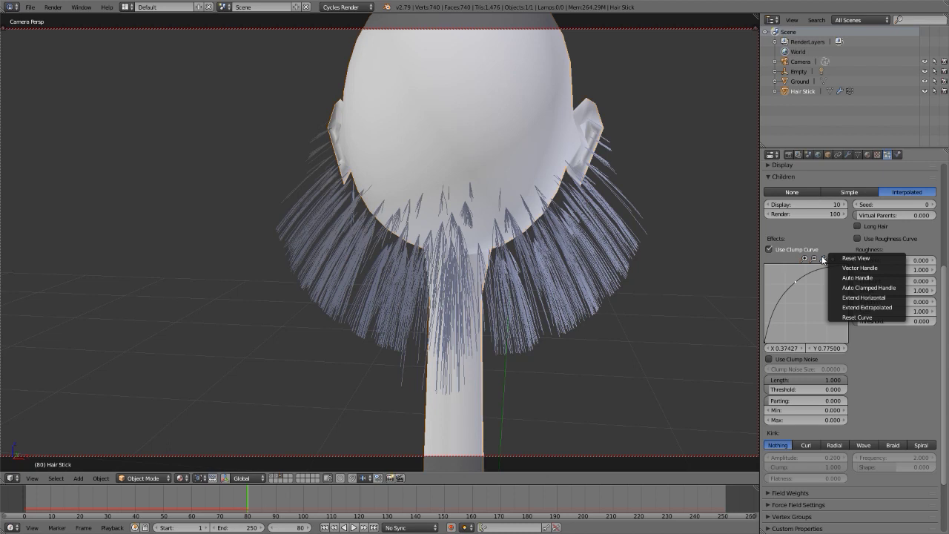
left_click(819, 310)
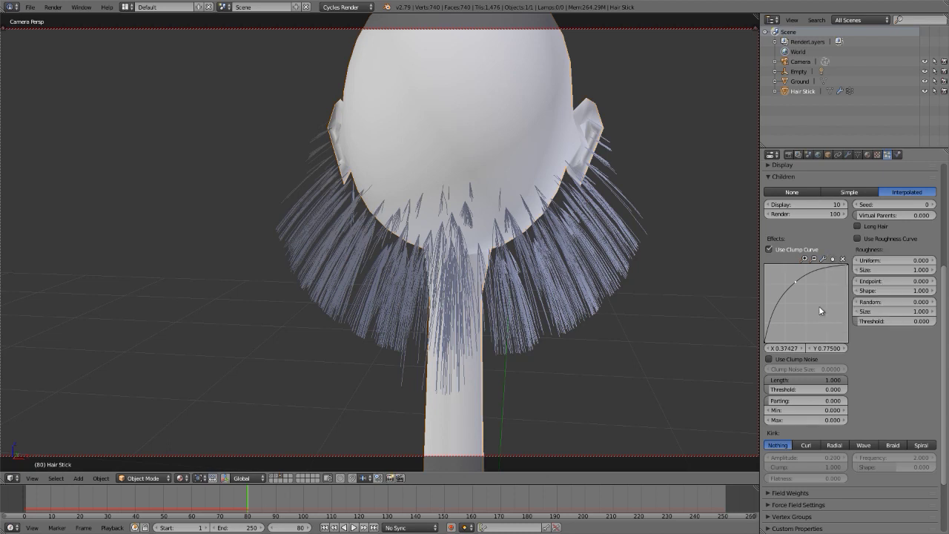
left_click(843, 259)
left_click_drag(768, 341, 765, 269)
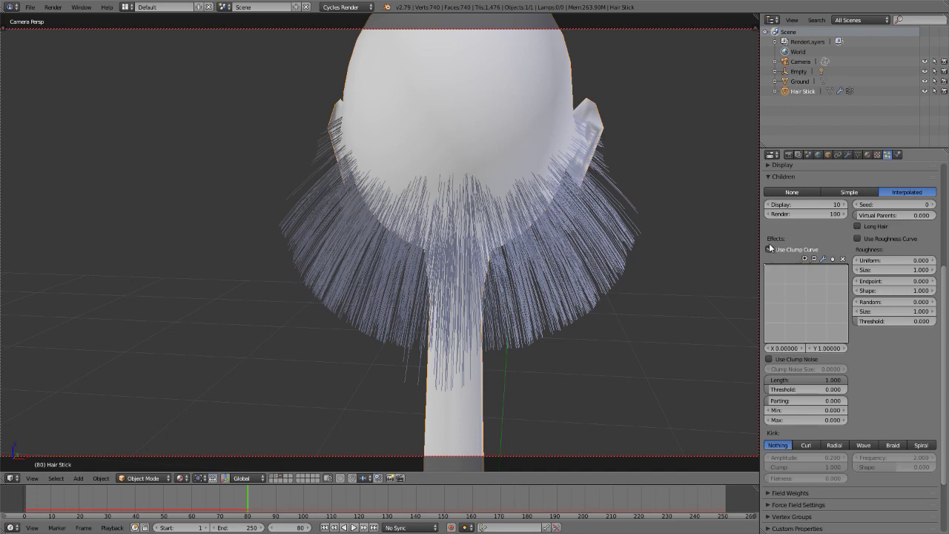
left_click(768, 250)
middle_click_drag(523, 237, 571, 238)
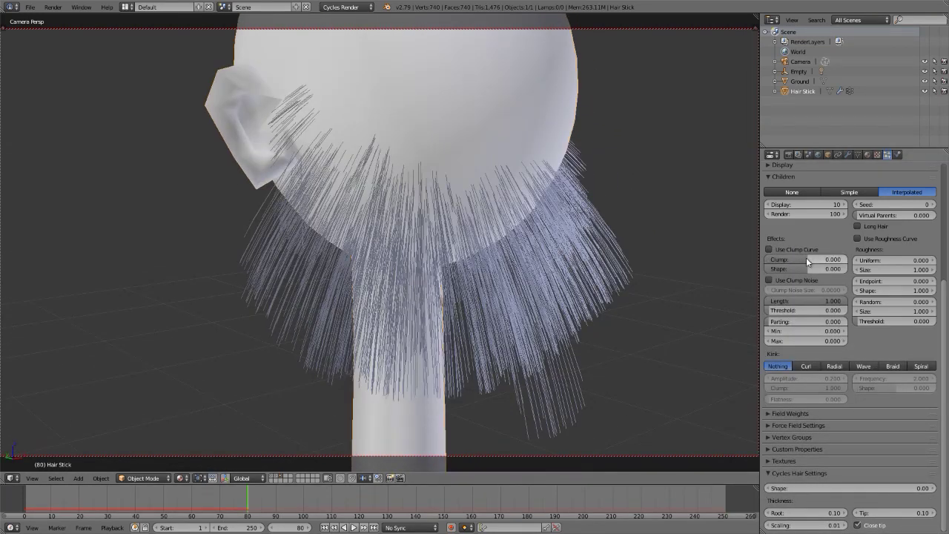
key("BackSpace")
Try shortening the child hair Length, then play the animation and stop at frame 214
left_click_drag(828, 297, 849, 304)
middle_click_drag(396, 196, 361, 194)
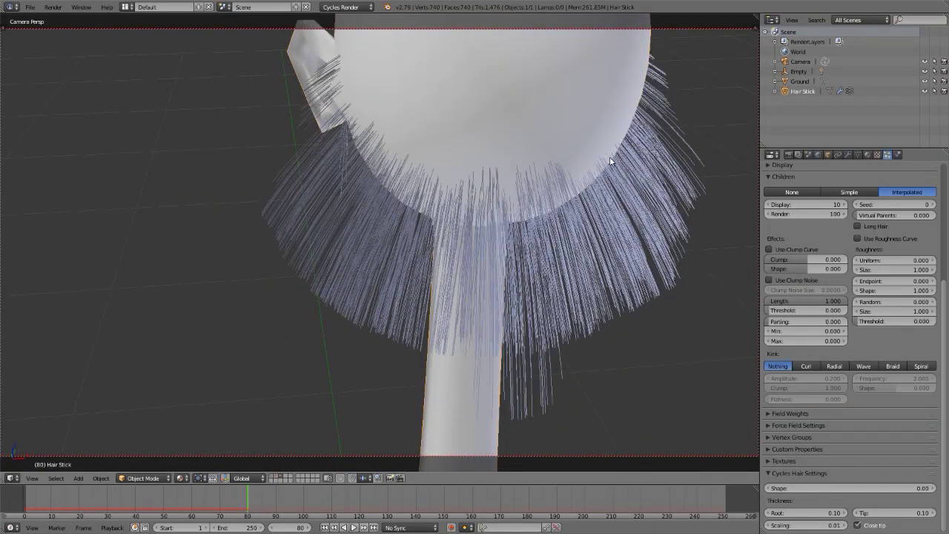
key("alt+a")
middle_click_drag(600, 165, 448, 174)
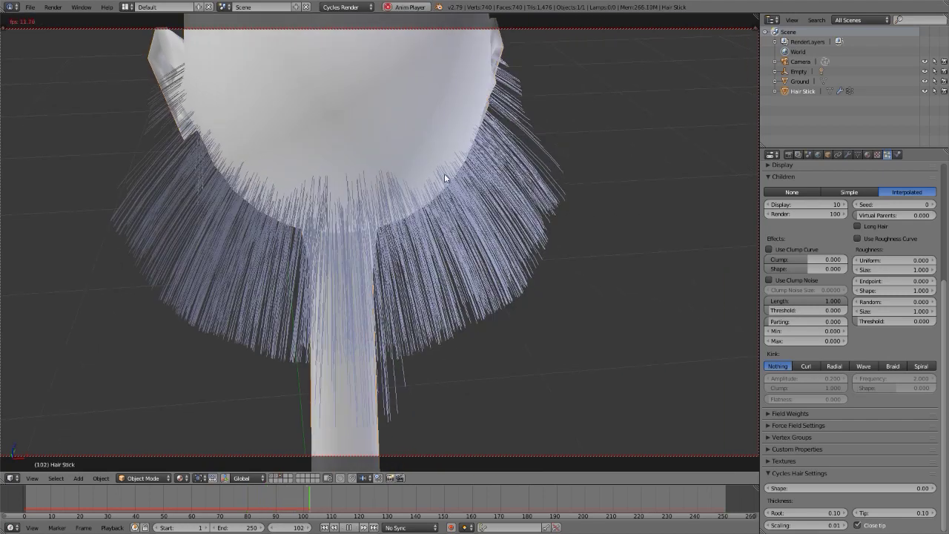
middle_click_drag(504, 181, 525, 229)
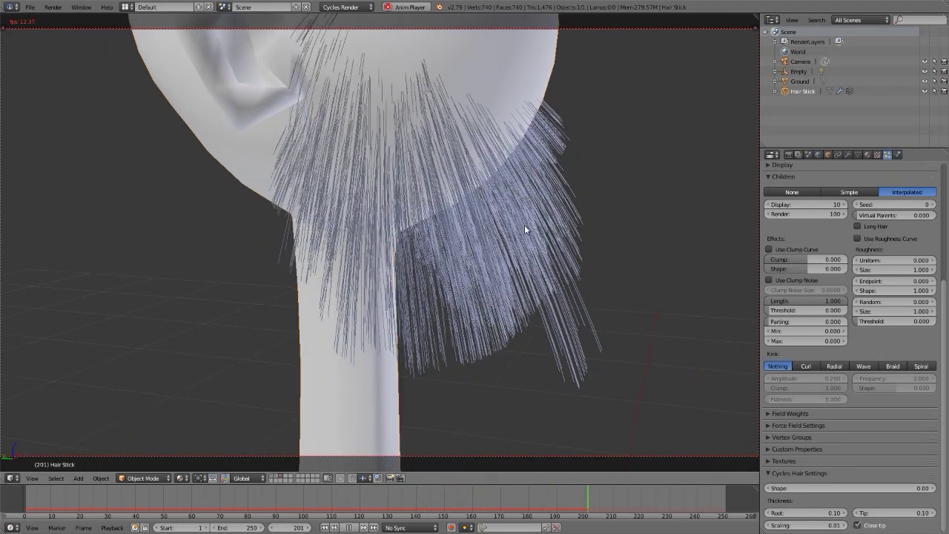
key("alt+a")
middle_click_drag(450, 159, 430, 200)
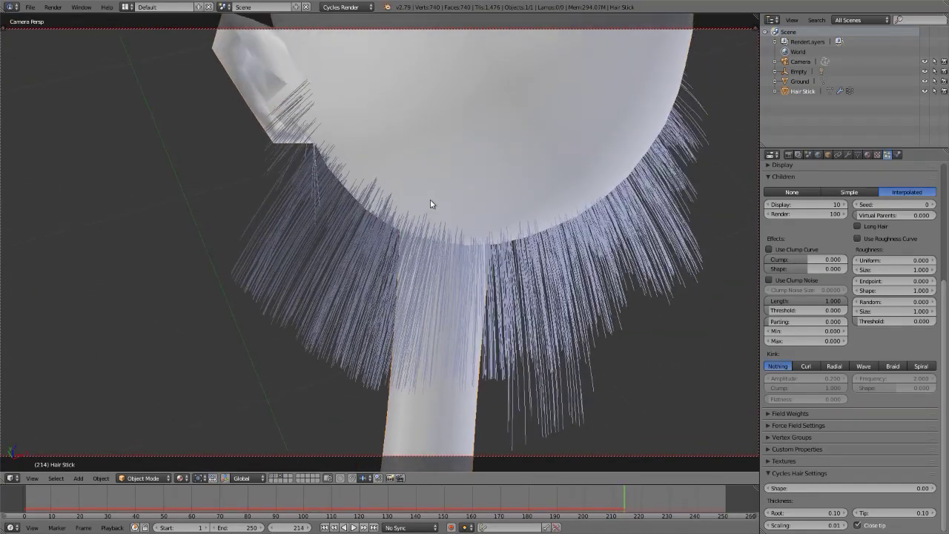
Give the head flat shading from the Tool Shelf and orbit around it
key("t")
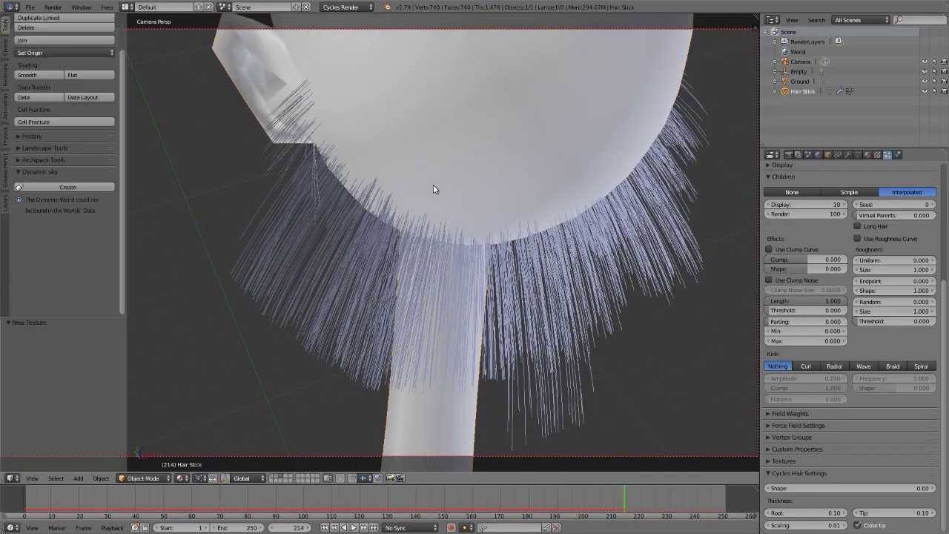
left_click(86, 73)
key("t")
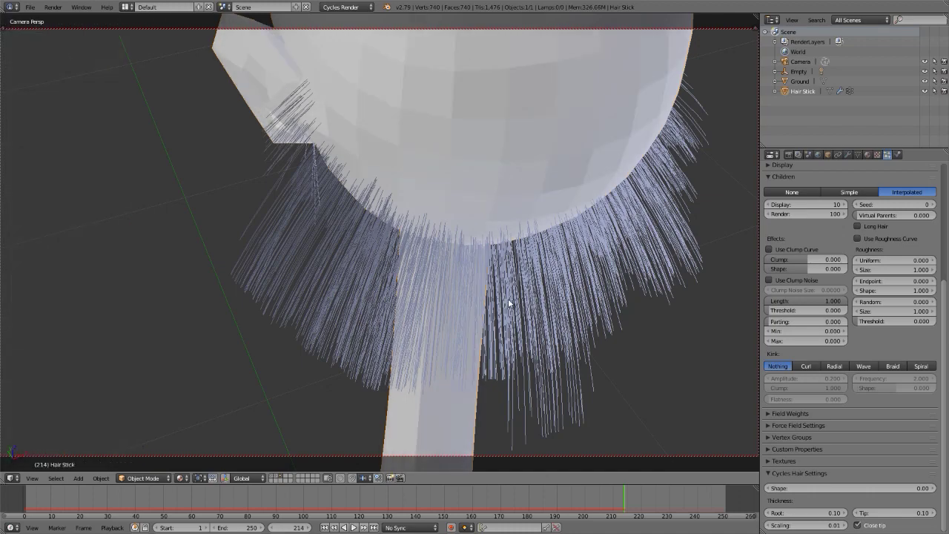
middle_click_drag(413, 235, 447, 221)
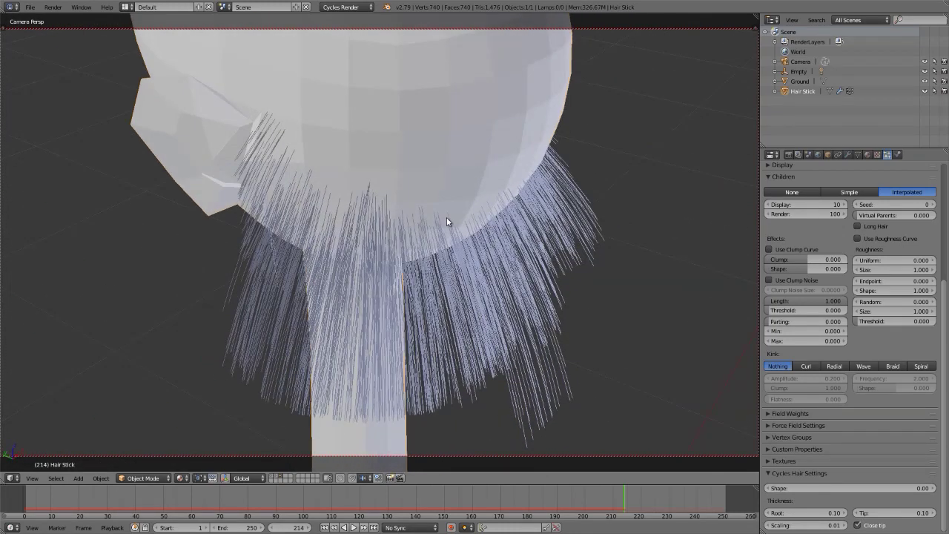
middle_click_drag(447, 221, 415, 233)
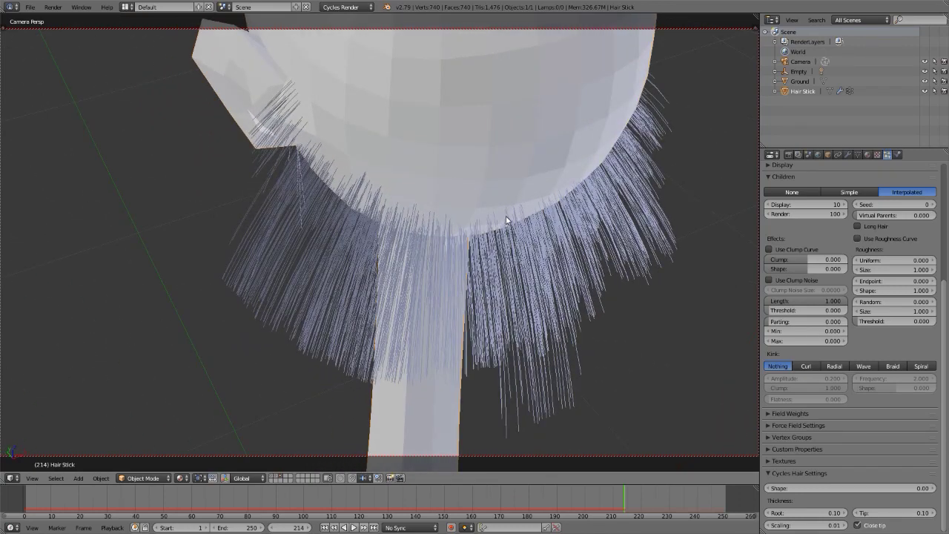
middle_click_drag(506, 216, 572, 209)
Try a child hair Parting of 1.000, then return Parting to 0
left_click_drag(779, 324, 848, 321)
middle_click_drag(350, 145, 378, 135)
middle_click_drag(356, 142, 372, 144)
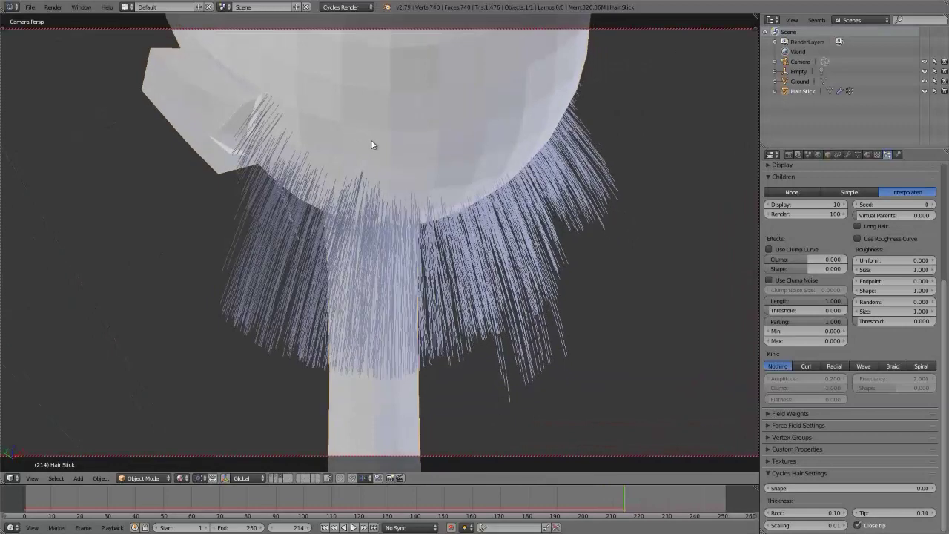
mouse_move(823, 321)
left_mouse_down()
mouse_move(771, 321)
mouse_move(823, 321)
left_mouse_up()
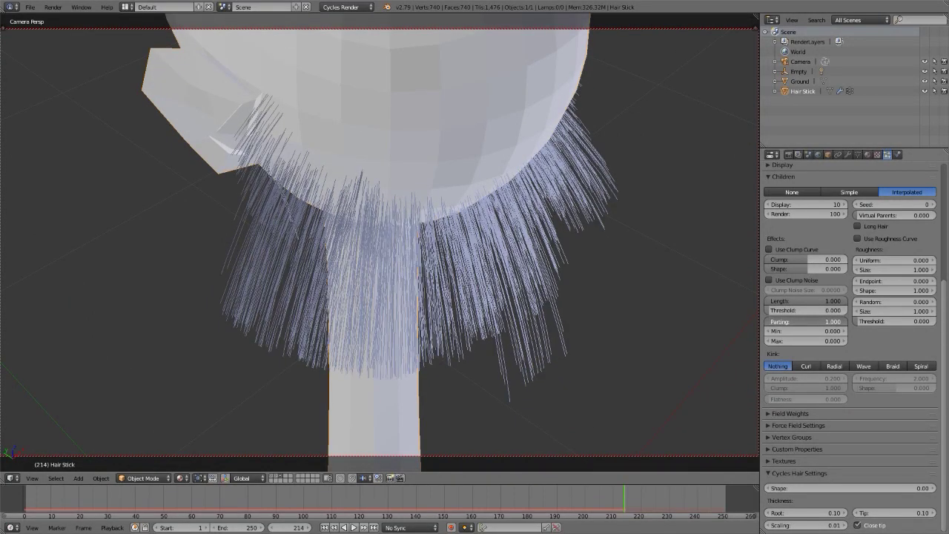
left_click_drag(822, 321, 771, 321)
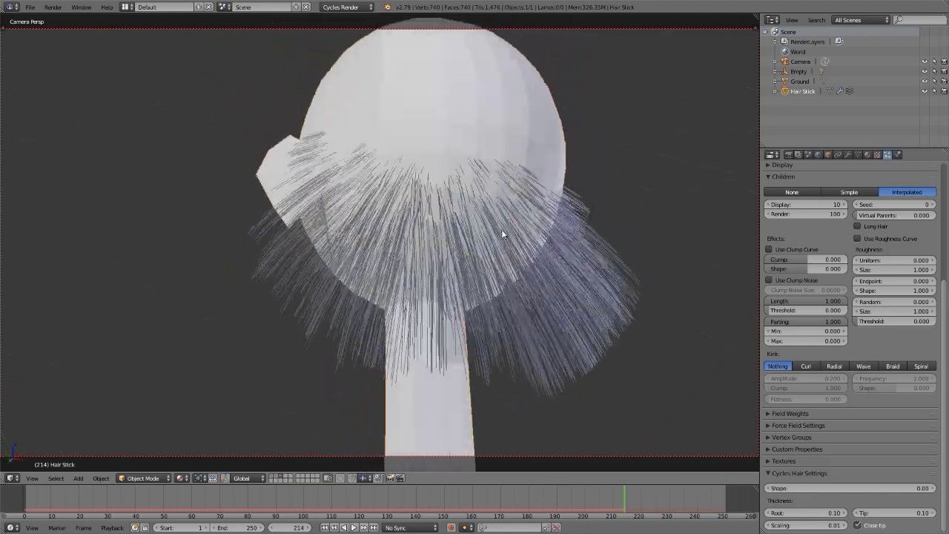
middle_click_drag(501, 229, 371, 274)
mouse_move(832, 323)
left_mouse_down()
mouse_move(853, 323)
mouse_move(833, 323)
left_mouse_up()
middle_click_drag(735, 318, 579, 176)
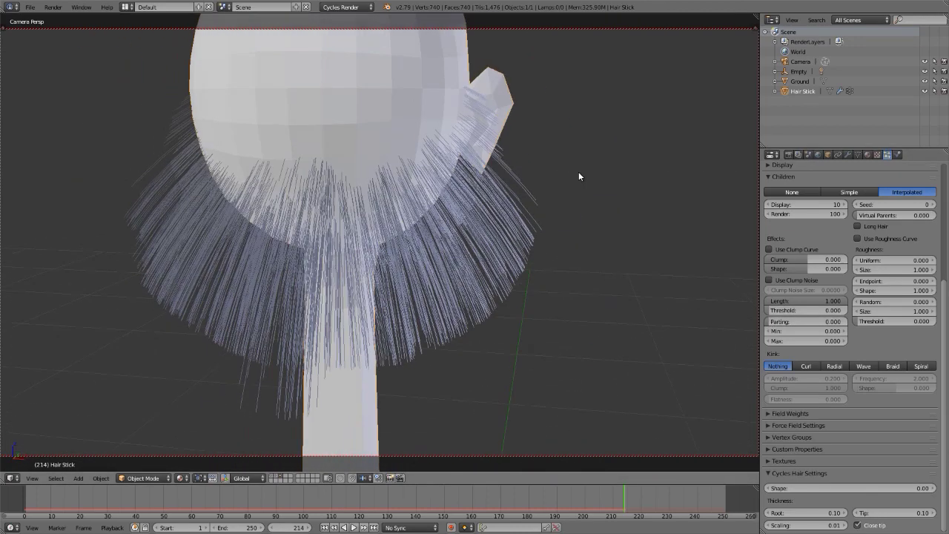
Smooth-shade the head from the Tool Shelf and switch on Long Hair for the children
key("t")
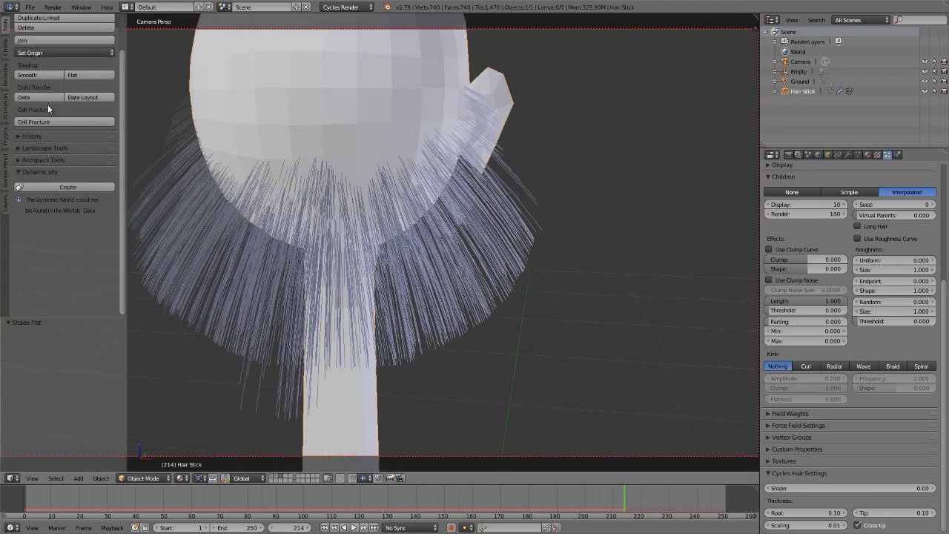
left_click(28, 75)
scroll(548, 239, "down", 2)
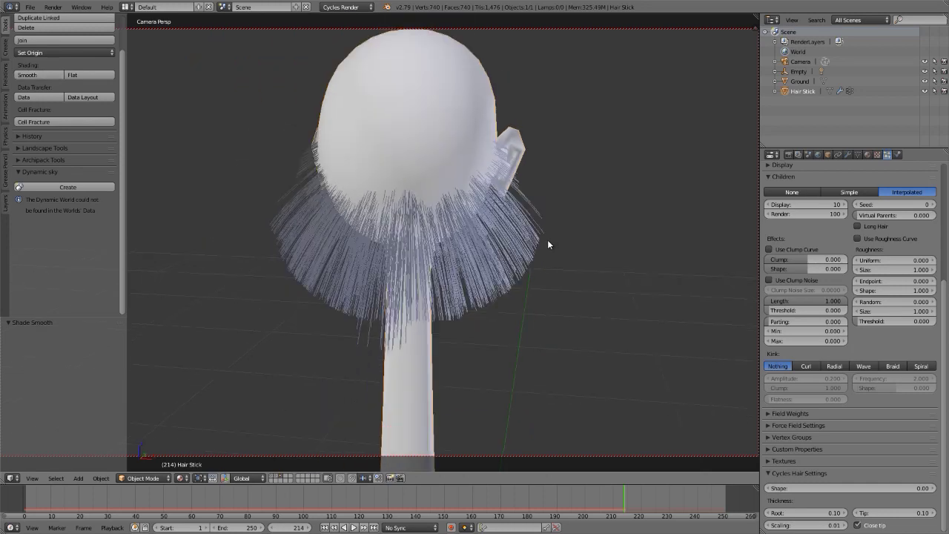
key("t")
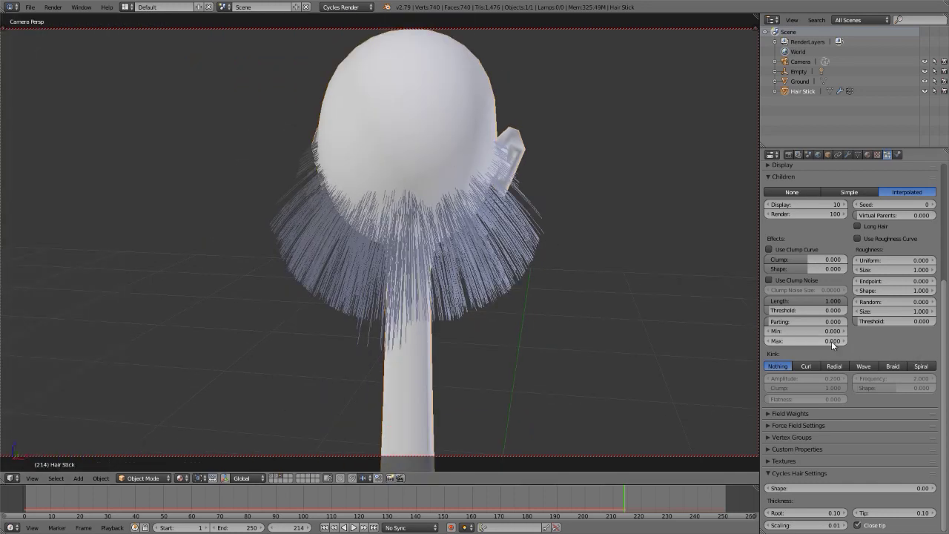
left_click(868, 228)
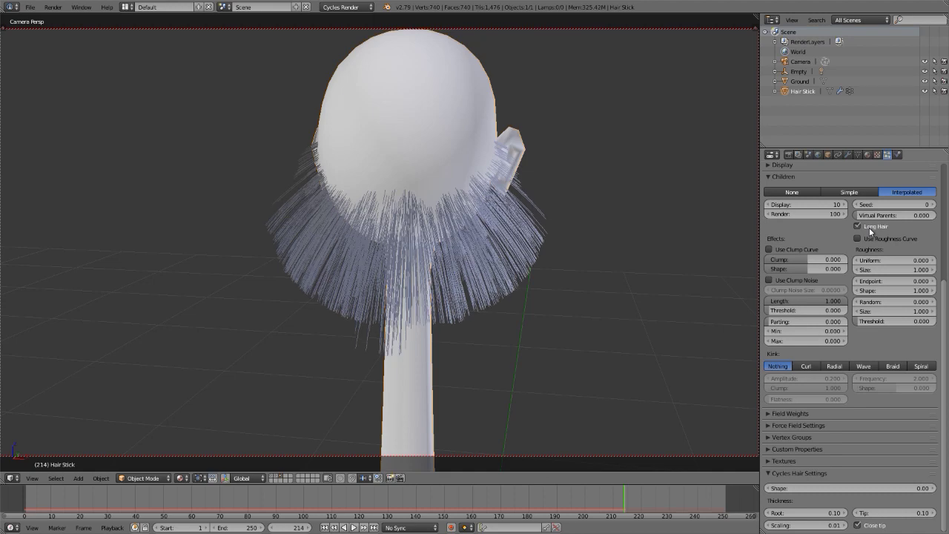
Compare Long Hair on and off, leave it off, test Threshold, and choose the Curl kink
left_click(869, 228)
left_click(869, 227)
scroll(534, 289, "up", 5)
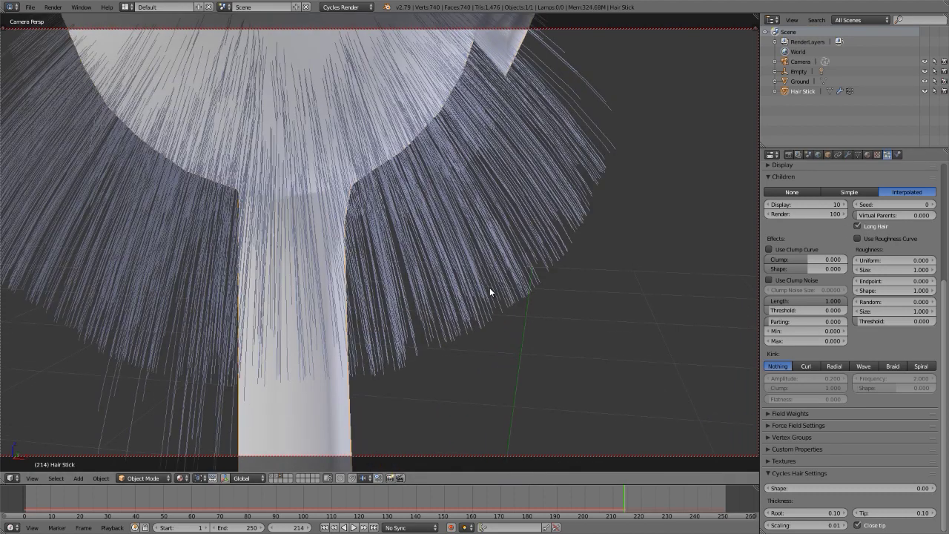
left_click(858, 226)
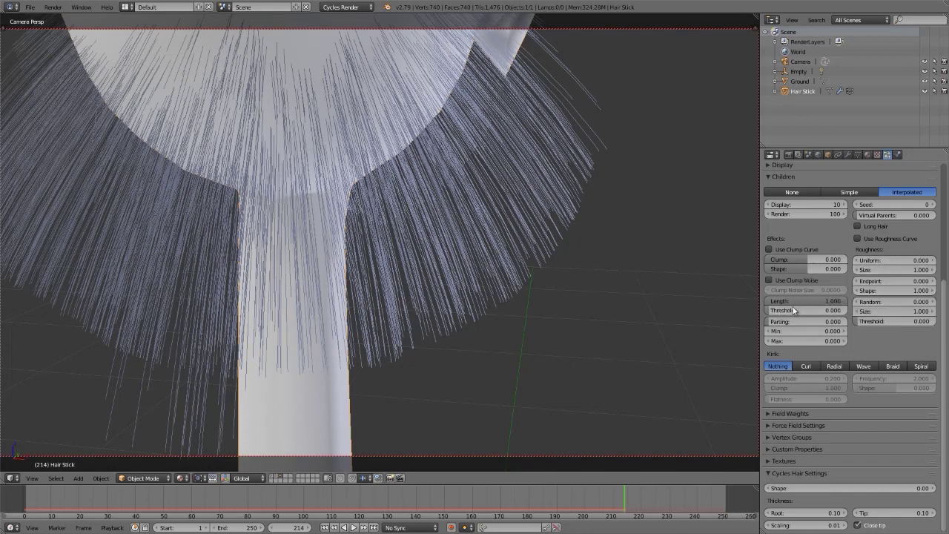
mouse_move(771, 315)
left_mouse_down()
mouse_move(799, 315)
mouse_move(795, 301)
mouse_move(803, 306)
mouse_move(764, 312)
left_mouse_up()
left_click(804, 367)
Experiment with Curl amplitude and frequency up to 10.000, then restore 0.200 and 2.000 at frame 1
scroll(487, 215, "down", 4)
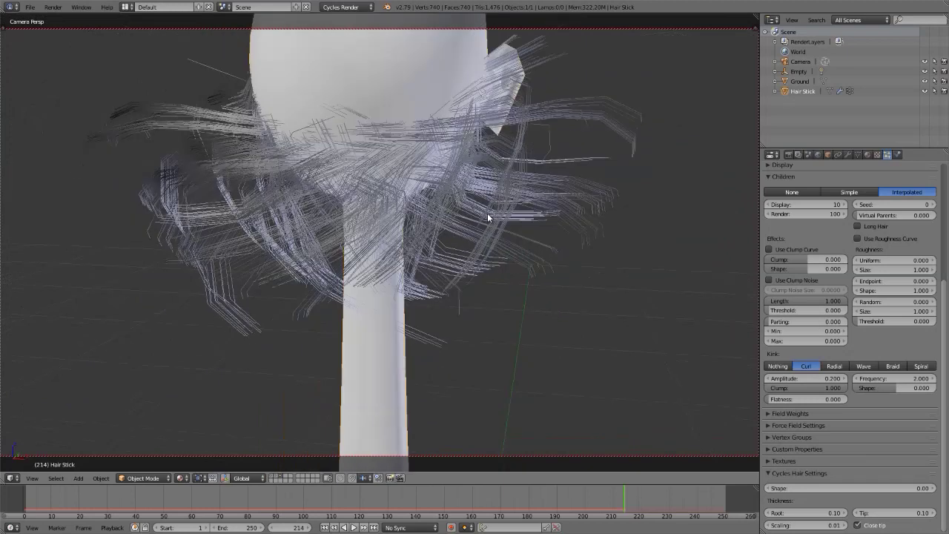
middle_click_drag(487, 215, 487, 250)
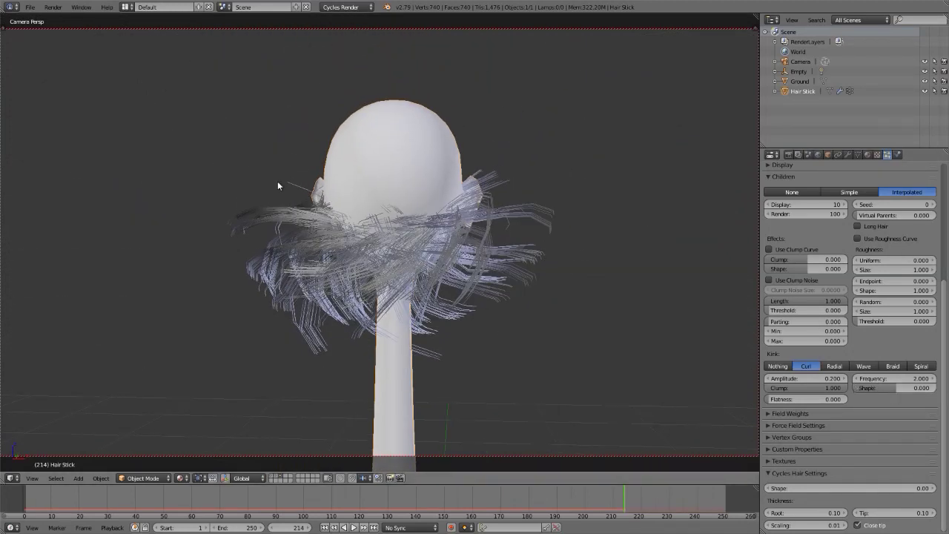
middle_click_drag(418, 188, 432, 162)
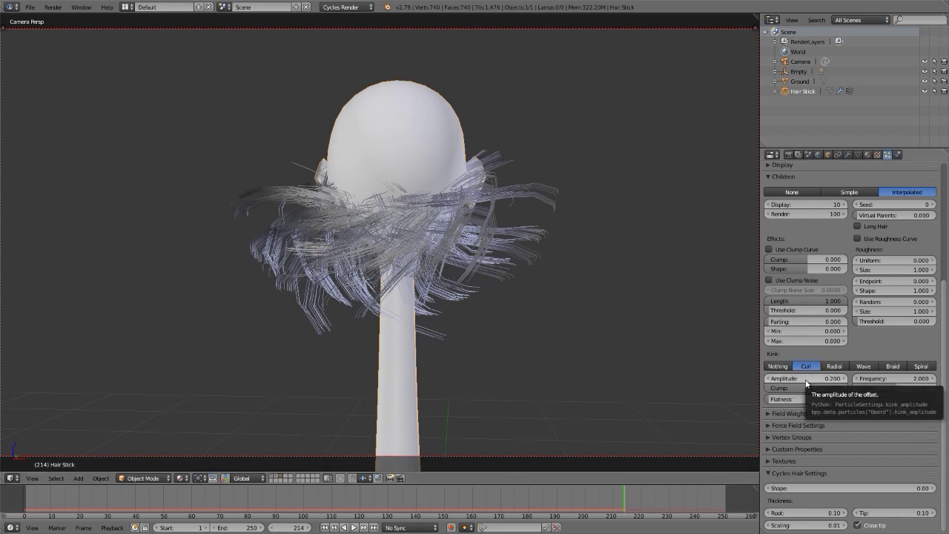
mouse_move(805, 382)
left_mouse_down()
mouse_move(745, 382)
mouse_move(840, 382)
mouse_move(785, 382)
mouse_move(806, 382)
left_mouse_up()
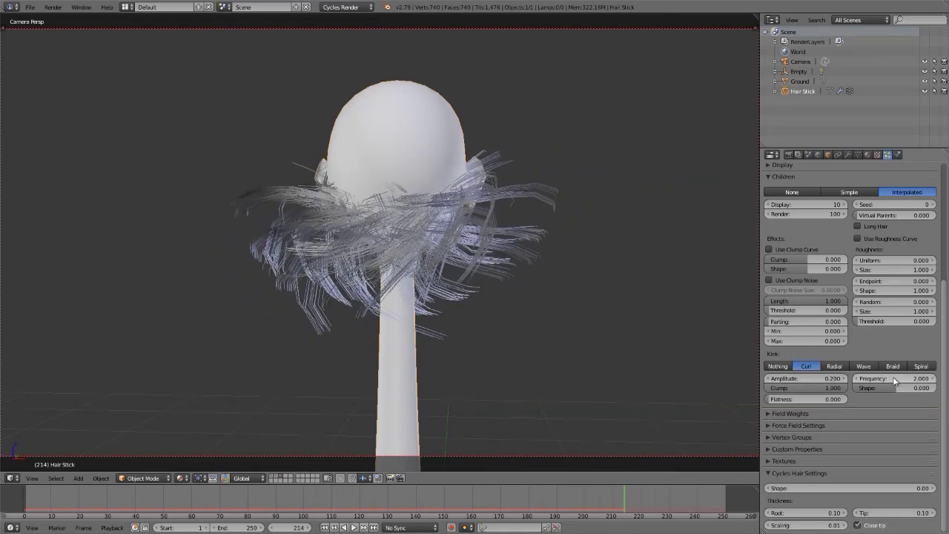
left_click_drag(893, 378, 948, 378)
left_click_drag(804, 378, 683, 379)
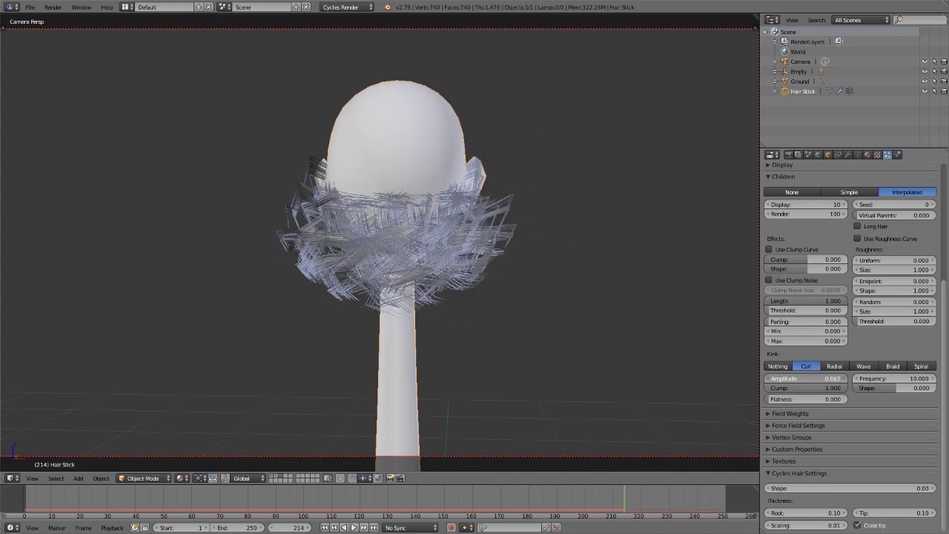
key("Escape")
key("BackSpace")
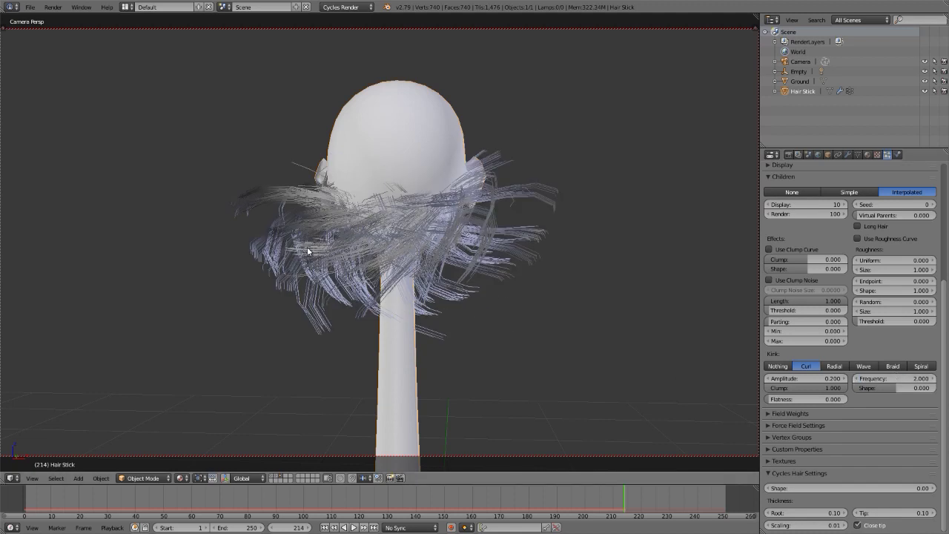
key("shift+Left")
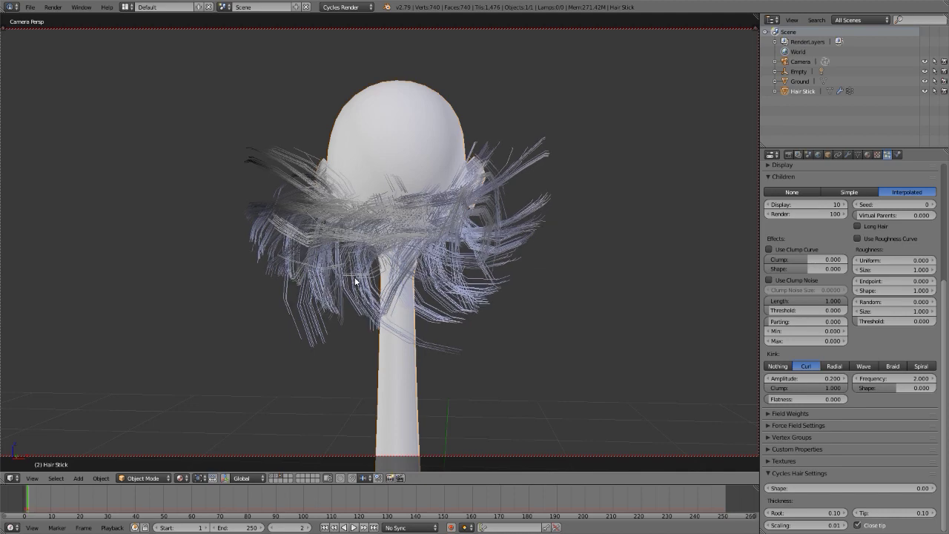
Set Curl amplitude to 0.100 with higher frequency and play the animation from frame 1
left_click_drag(804, 379, 773, 379)
mouse_move(895, 378)
left_mouse_down()
mouse_move(927, 378)
mouse_move(890, 379)
left_mouse_up()
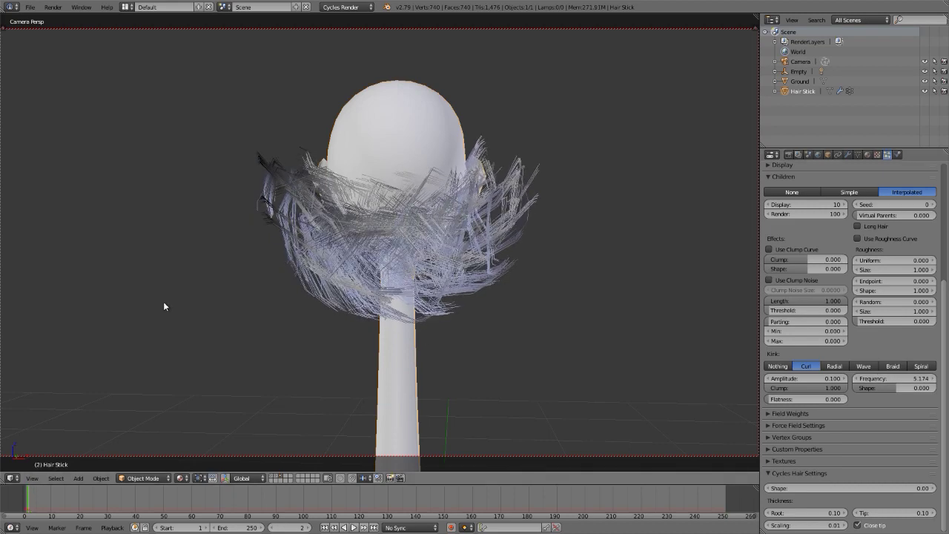
key("Left")
key("alt+a")
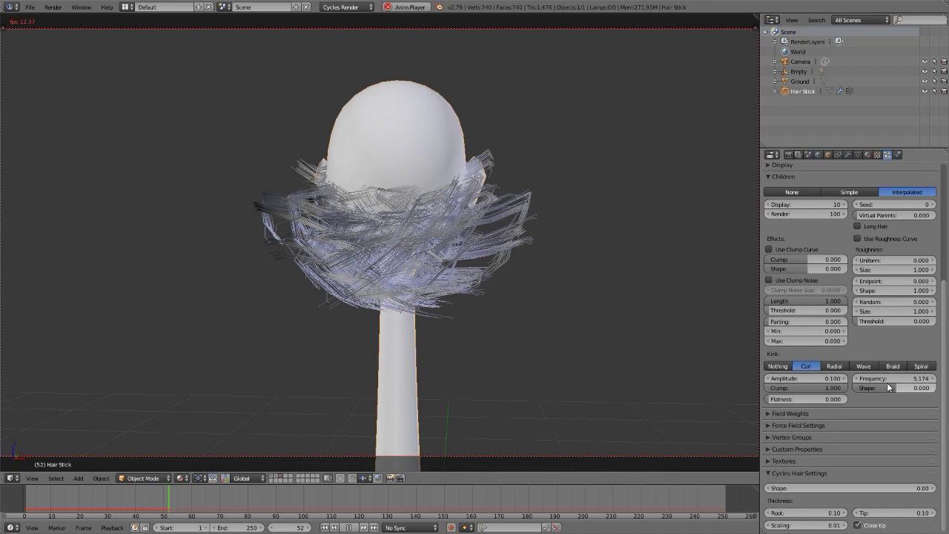
key("alt+a")
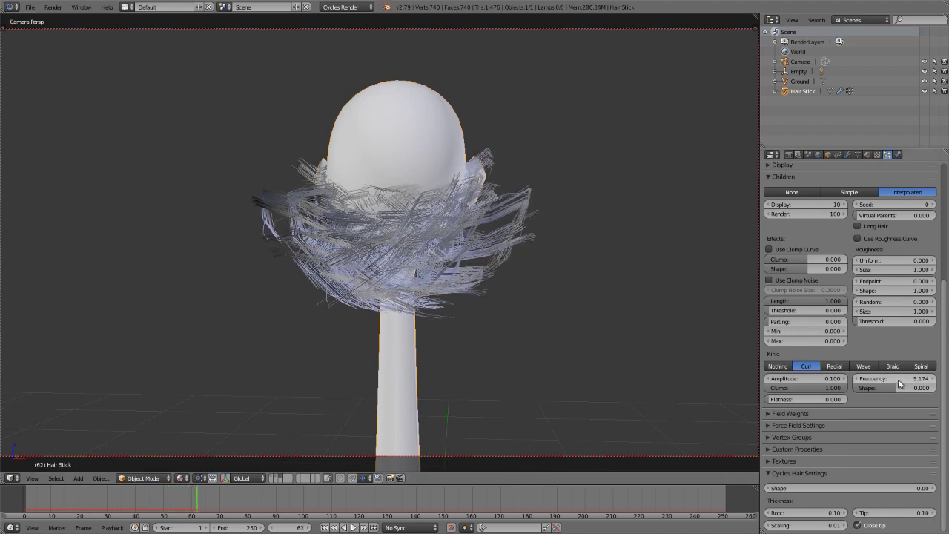
Set child Length to 0.298, Curl frequency to 6.360 and amplitude to 0.055
mouse_move(833, 301)
left_mouse_down()
mouse_move(777, 301)
mouse_move(820, 314)
left_mouse_up()
left_click_drag(878, 378, 889, 380)
mouse_move(802, 379)
left_mouse_down()
mouse_move(856, 380)
mouse_move(806, 379)
left_mouse_up()
Raise the beard curl frequency to 10.000 and check the tighter kinks in Cycles rendered shading
scroll(393, 228, "up", 5)
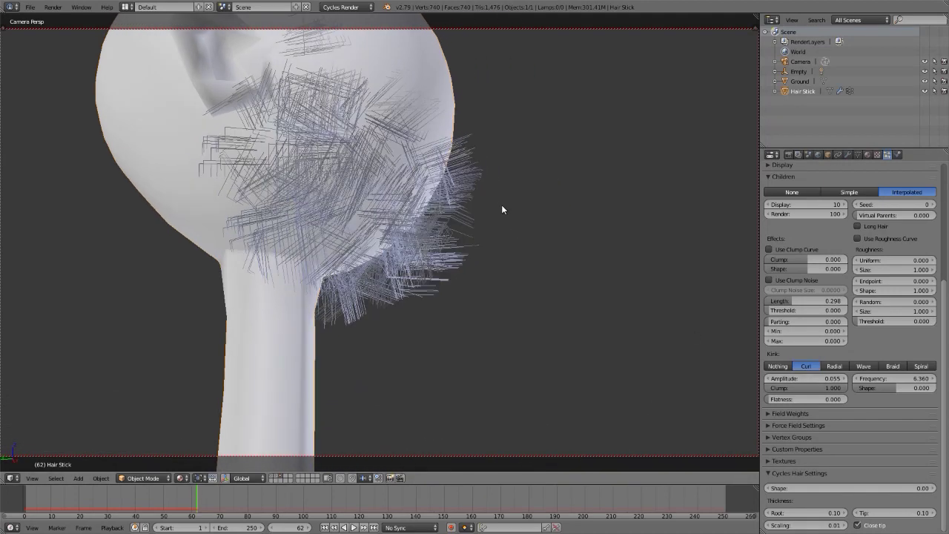
mouse_move(893, 378)
left_mouse_down()
mouse_move(845, 378)
mouse_move(889, 378)
left_mouse_up()
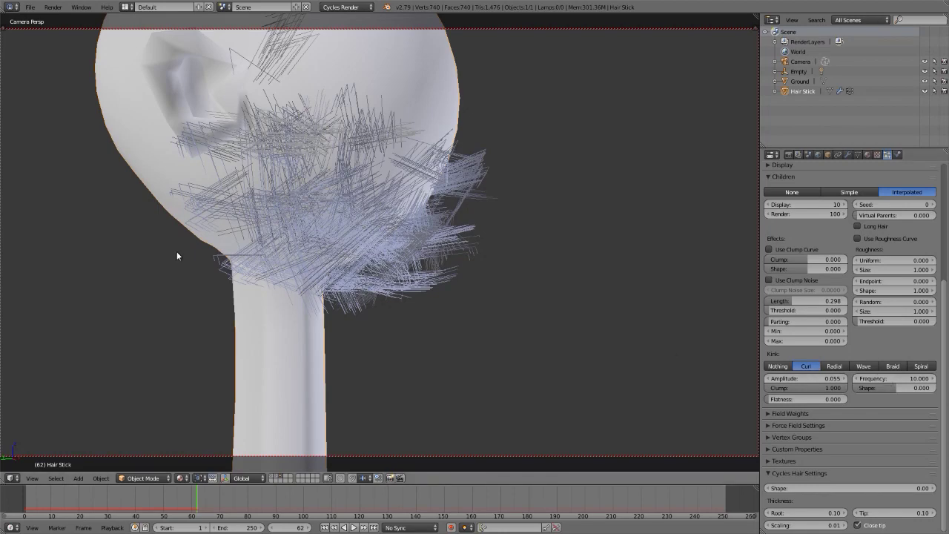
key("shift+Left")
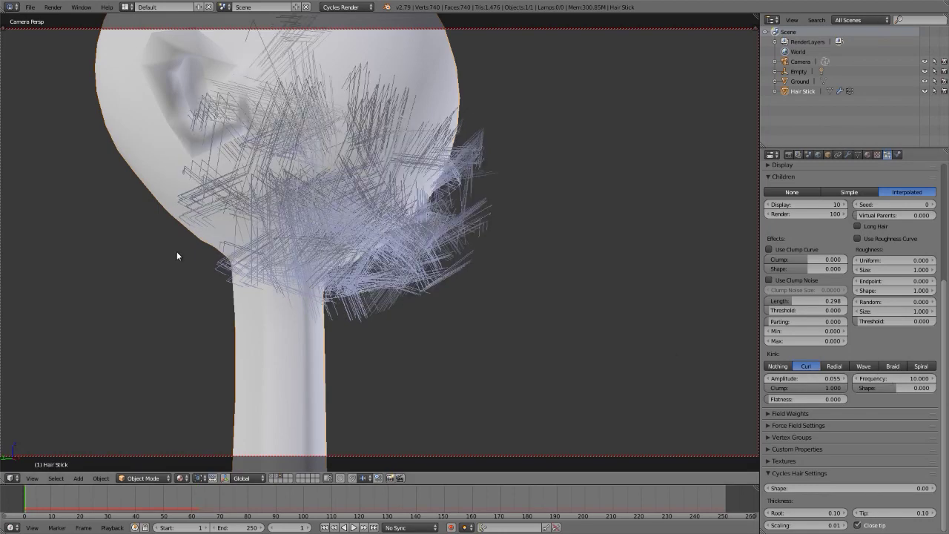
key("shift+z")
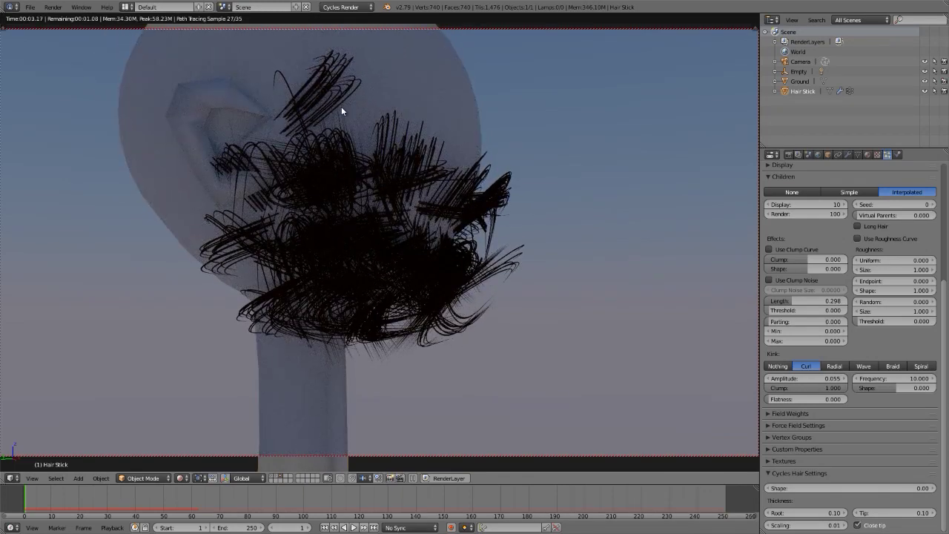
key("shift+z")
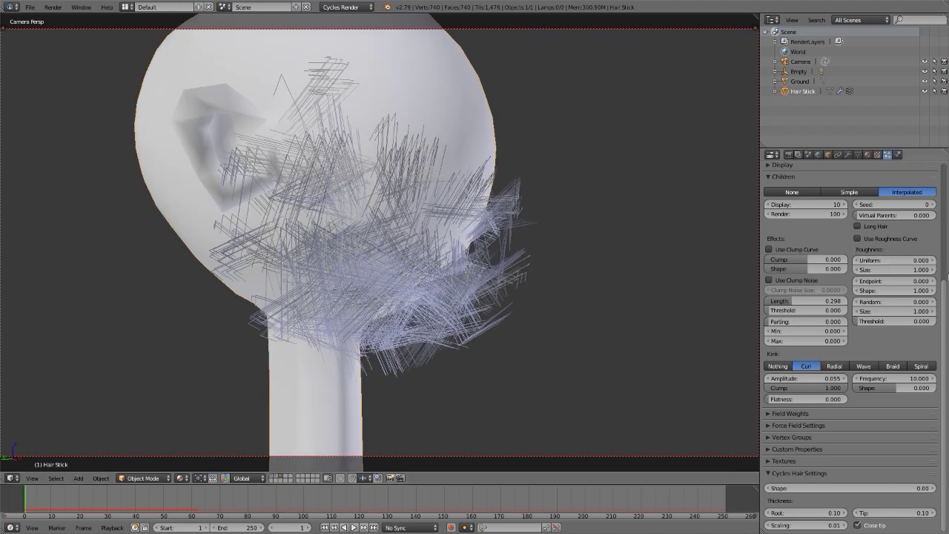
scroll(943, 287, "up", 3)
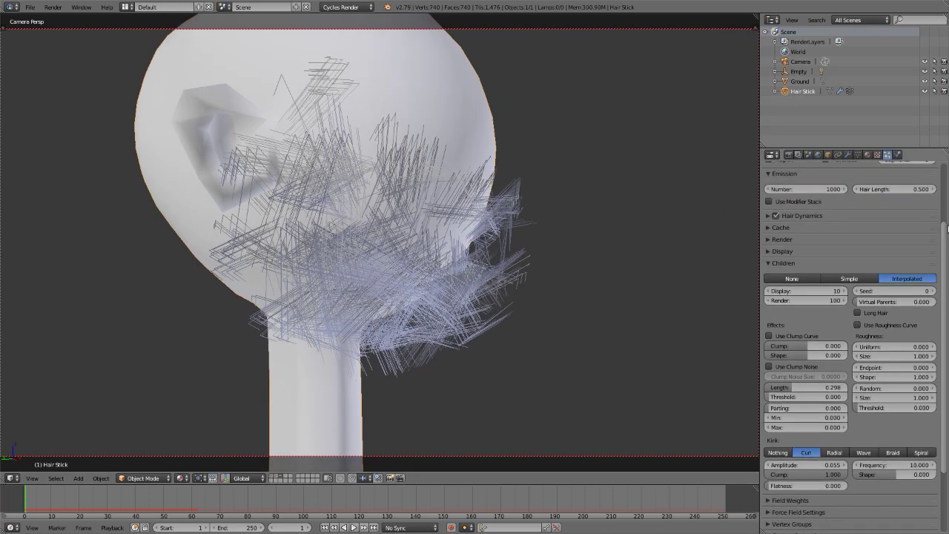
Set the hair display Steps to 7, preview it rendered, and render frame 1 with F12
left_click(784, 265)
left_click(783, 254)
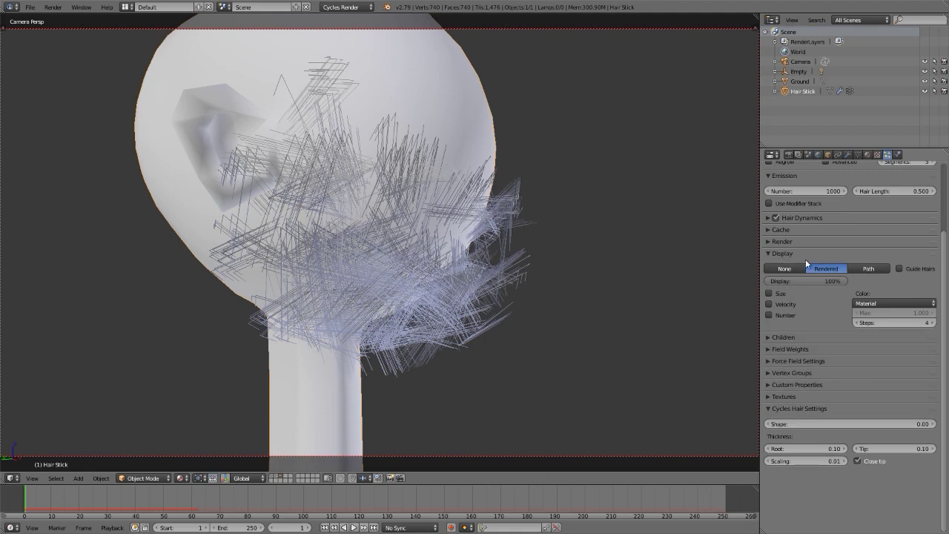
left_click(880, 325)
type("7")
key("Return")
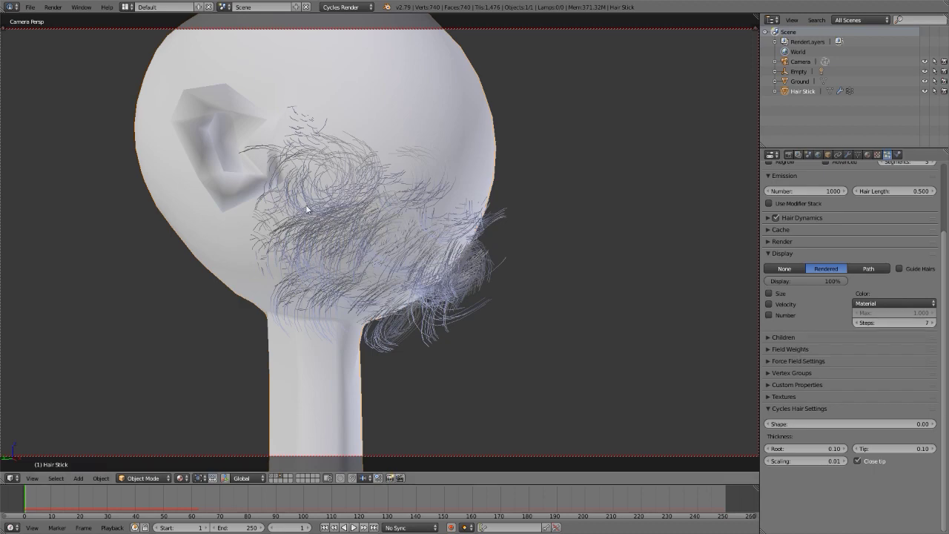
key("shift+z")
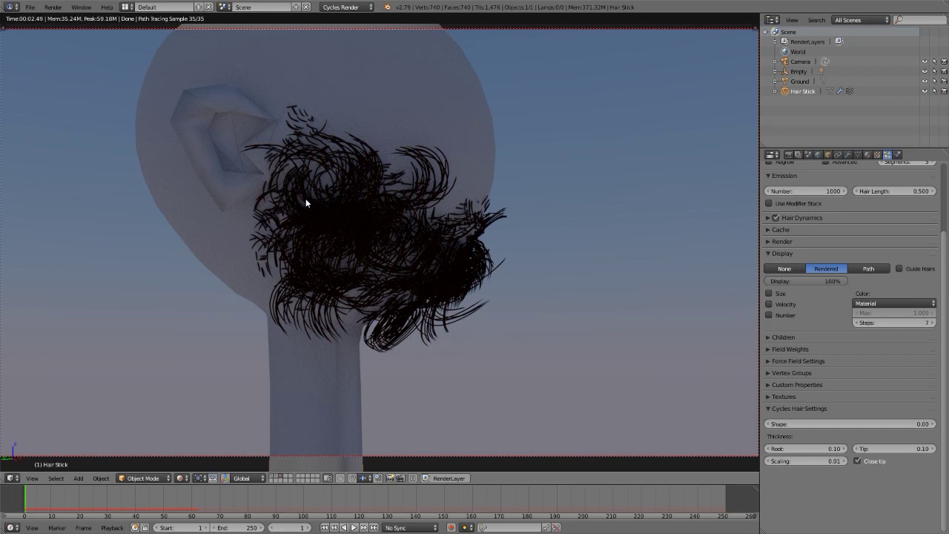
key("F12")
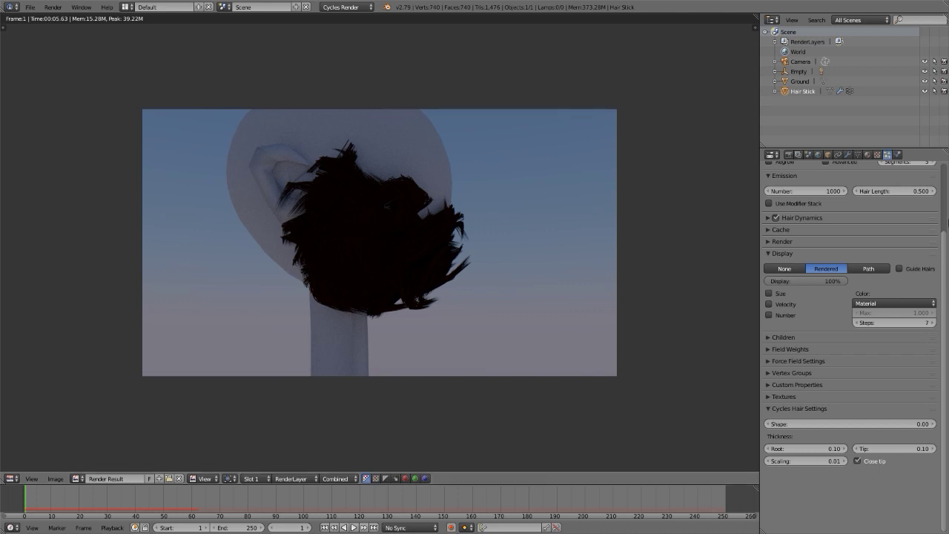
Raise the hair render B-Spline steps to 7 and re-render the frame into a second image slot
left_click(774, 241)
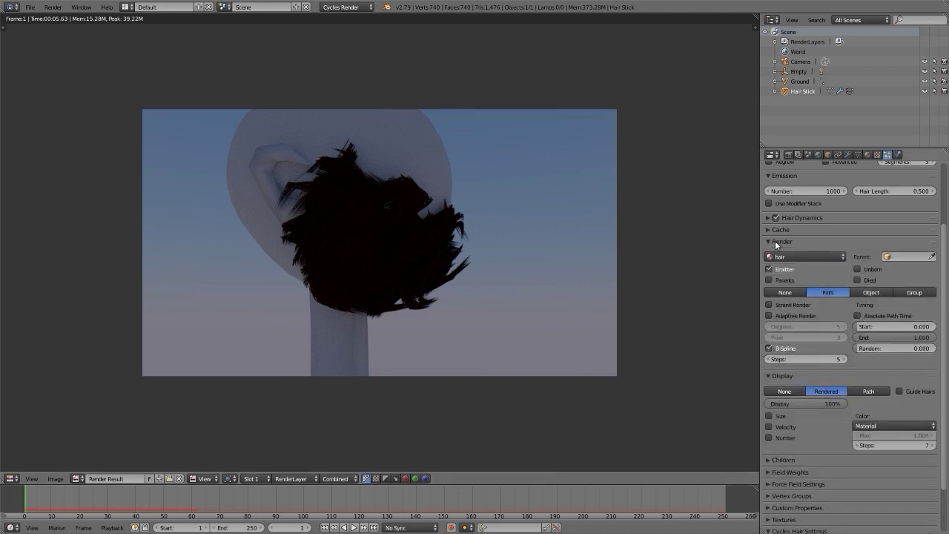
left_click(843, 360)
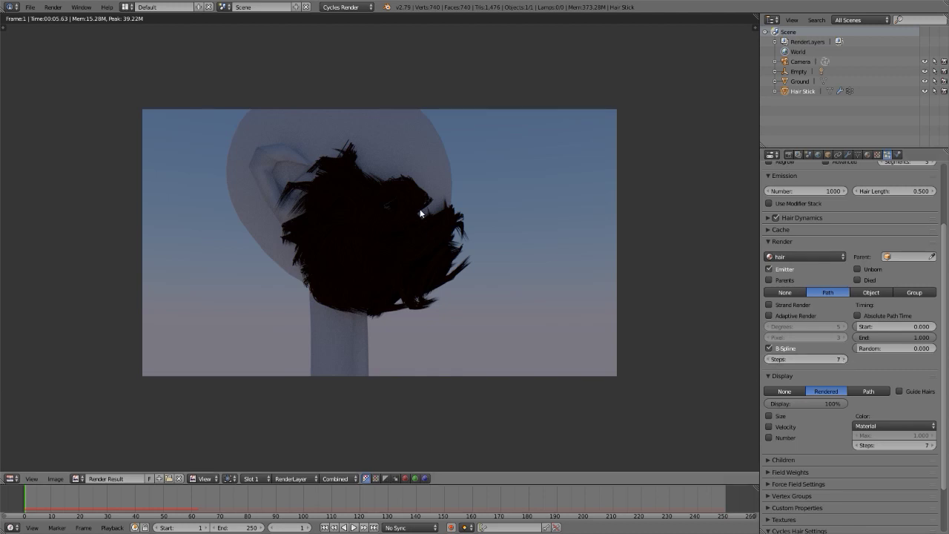
key("j")
key("F12")
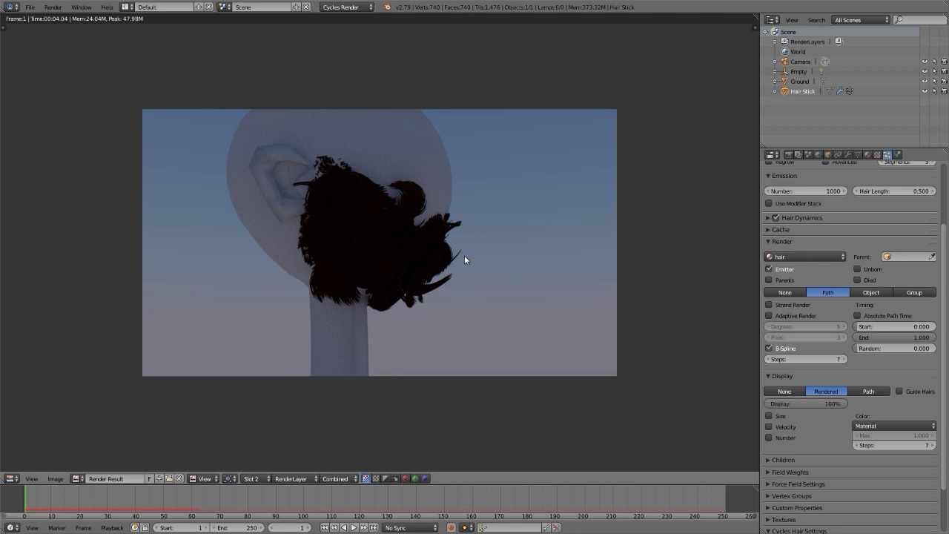
key("F12")
key("Escape")
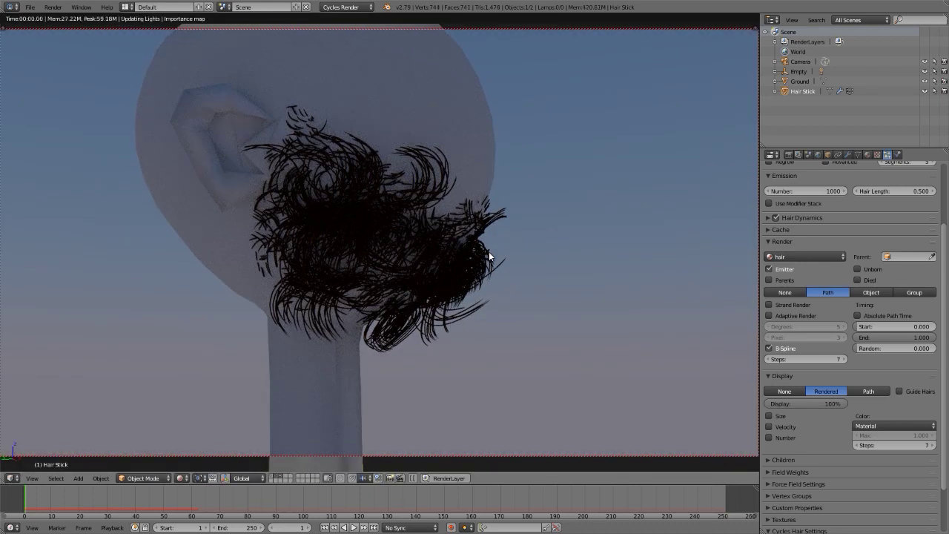
Play the hair animation, stop at frame 62, and show the Hair Stick's material slots
key("alt+a")
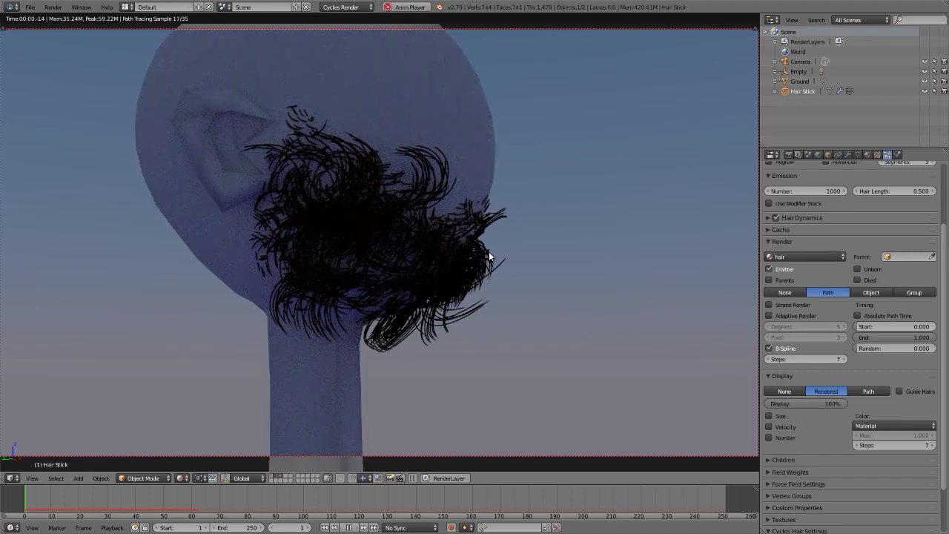
key("shift+z")
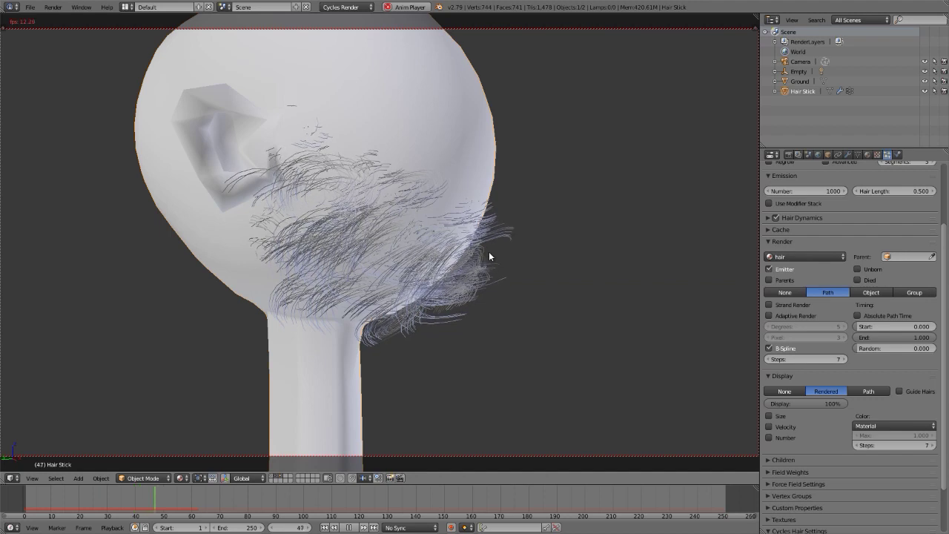
key("alt+a")
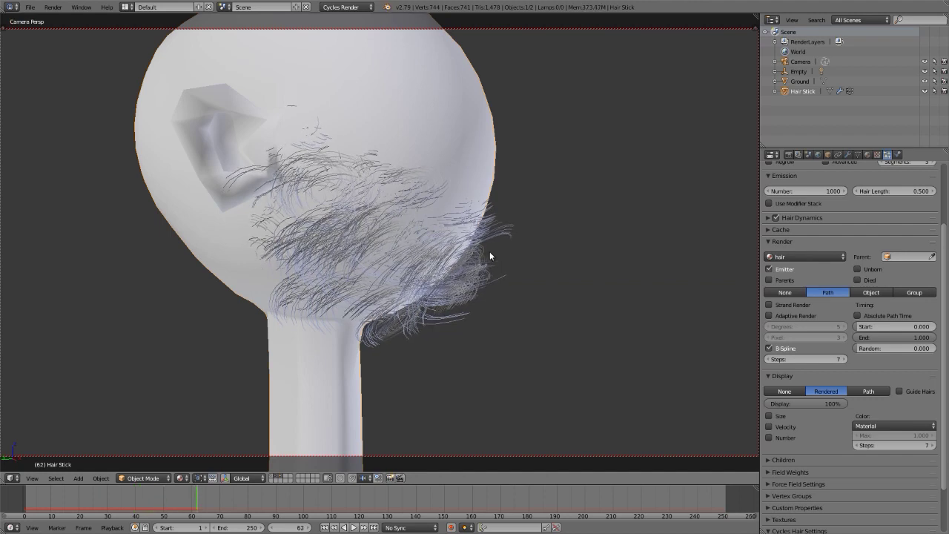
left_click(867, 154)
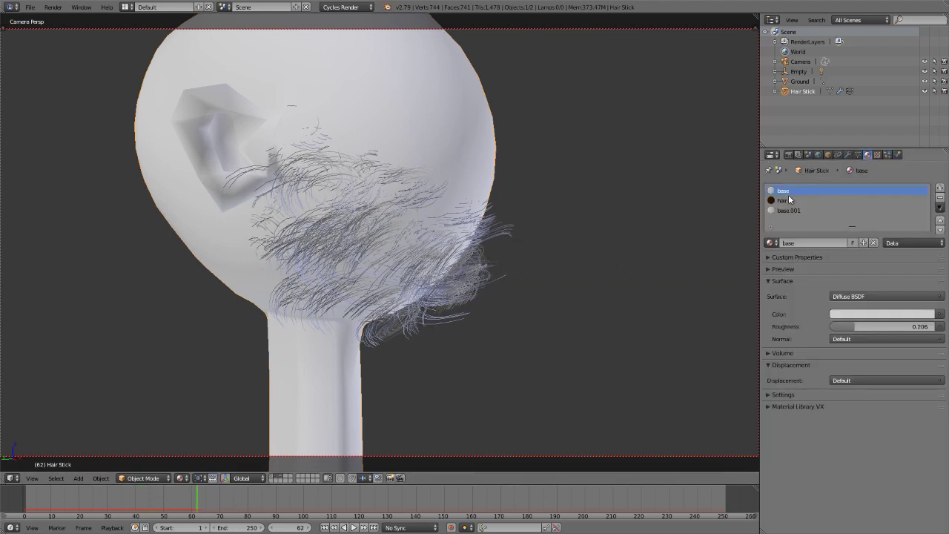
Show the hair material's node graph and spread the Diffuse BSDF and Material Output nodes apart
left_click(783, 200)
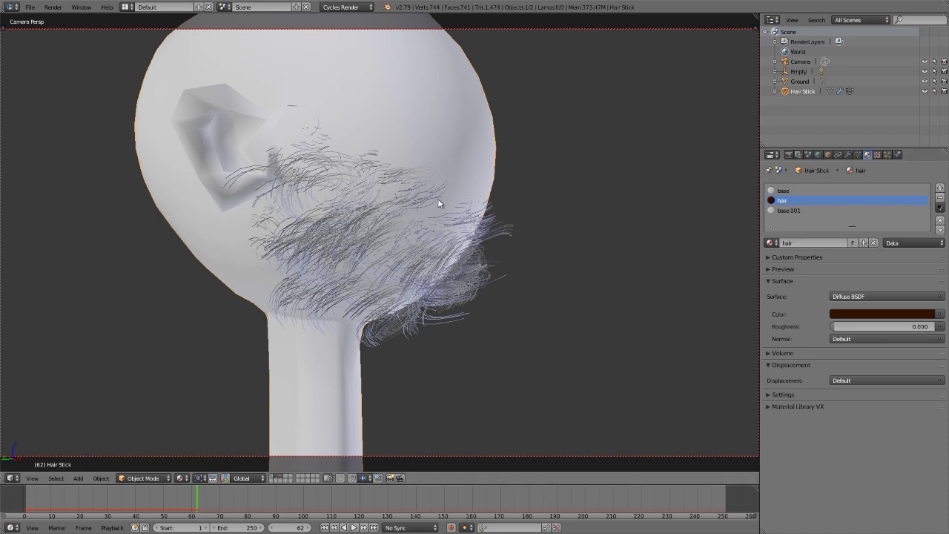
key("shift+F3")
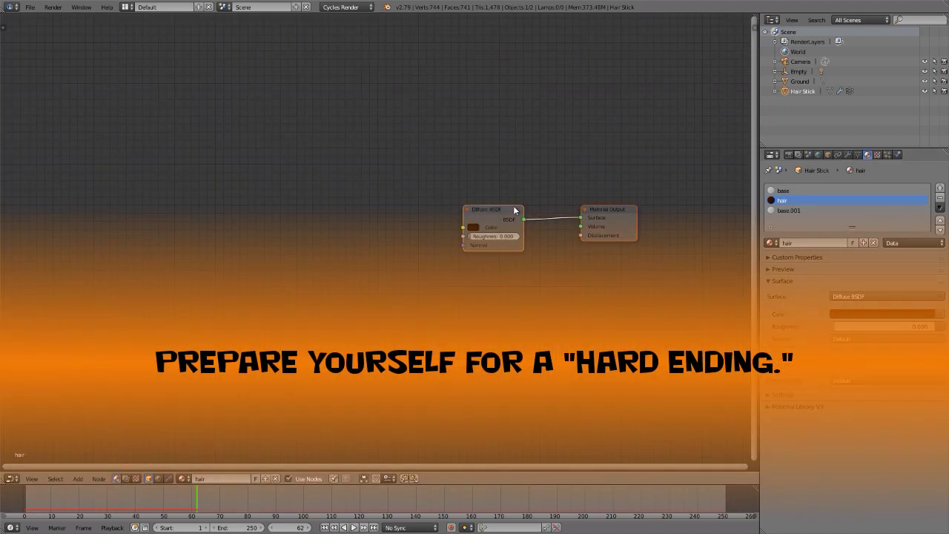
left_click(503, 212)
left_click_drag(502, 209, 321, 191)
left_click_drag(628, 212, 653, 218)
left_click(309, 195)
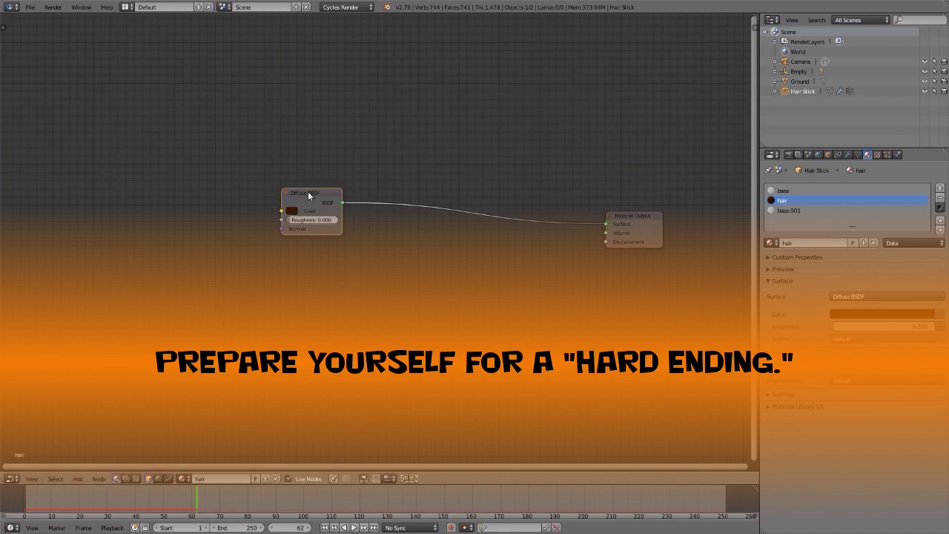
Add Glossy and Translucent BSDF nodes and a Mix Shader between Diffuse and the output
key("shift+a")
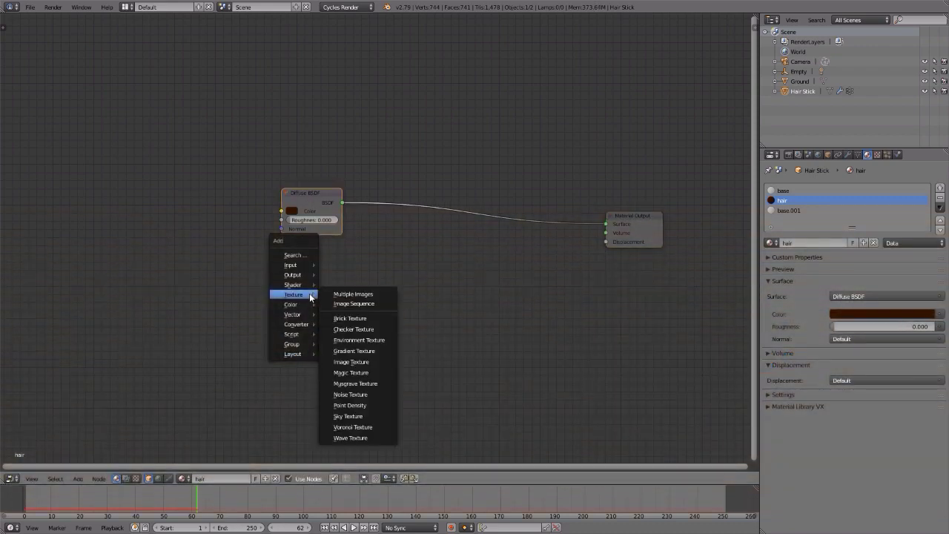
mouse_move(300, 288)
left_click(349, 349)
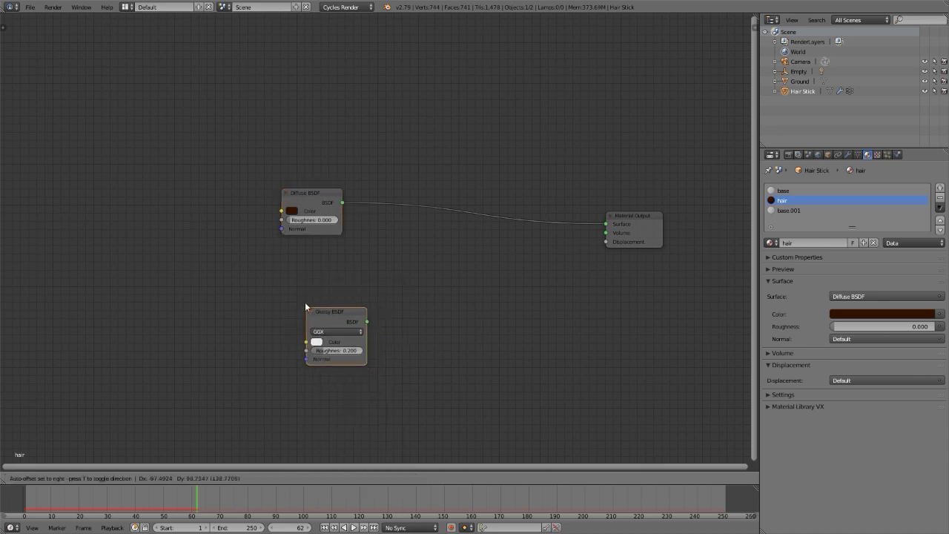
left_click(280, 246)
key("shift+a")
mouse_move(279, 246)
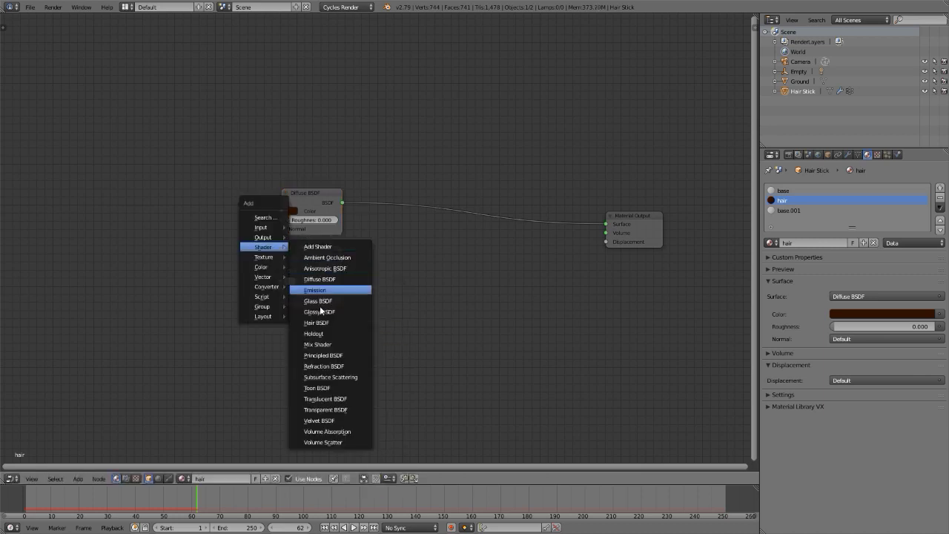
left_click(327, 401)
left_click(441, 268)
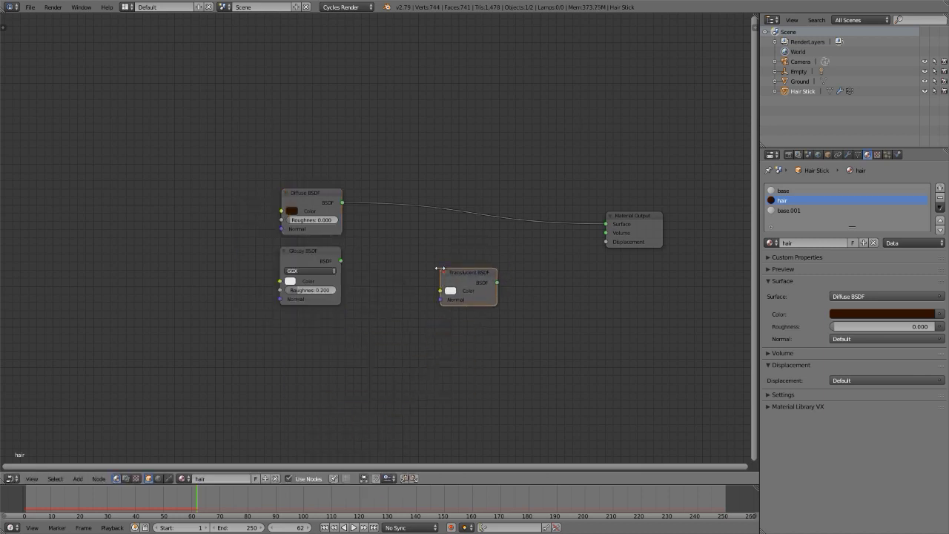
key("shift+a")
mouse_move(440, 268)
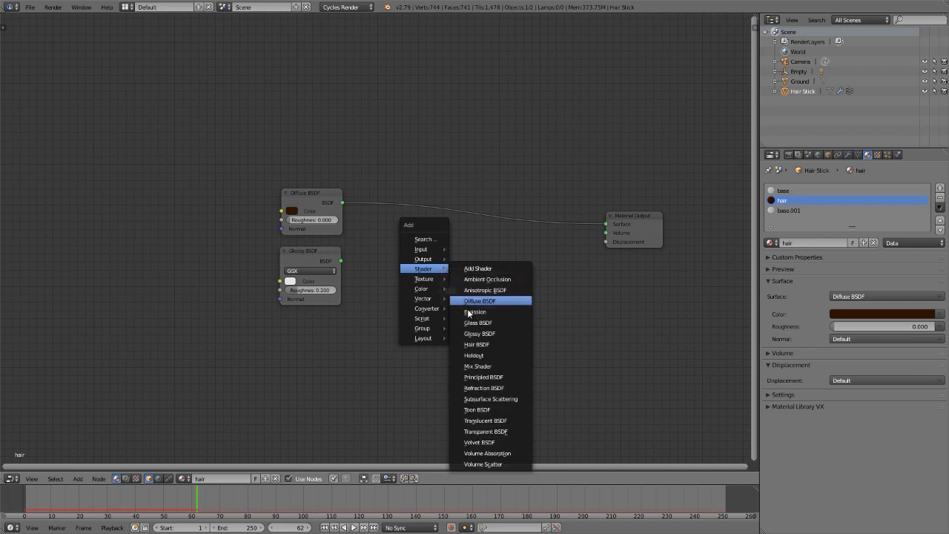
left_click(475, 365)
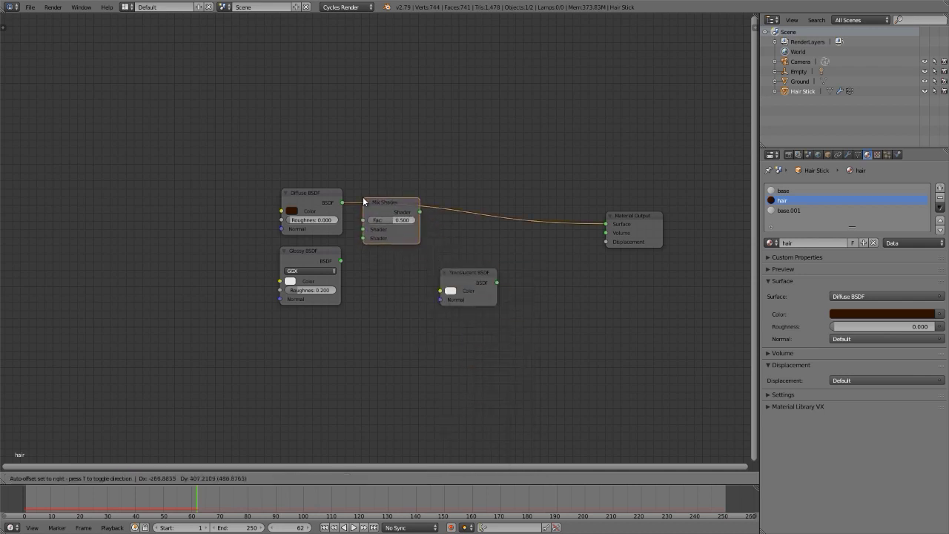
left_click(363, 198)
Add a second Mix Shader before the output, wiring Translucent and Glossy into the two mixes
key("shift+d")
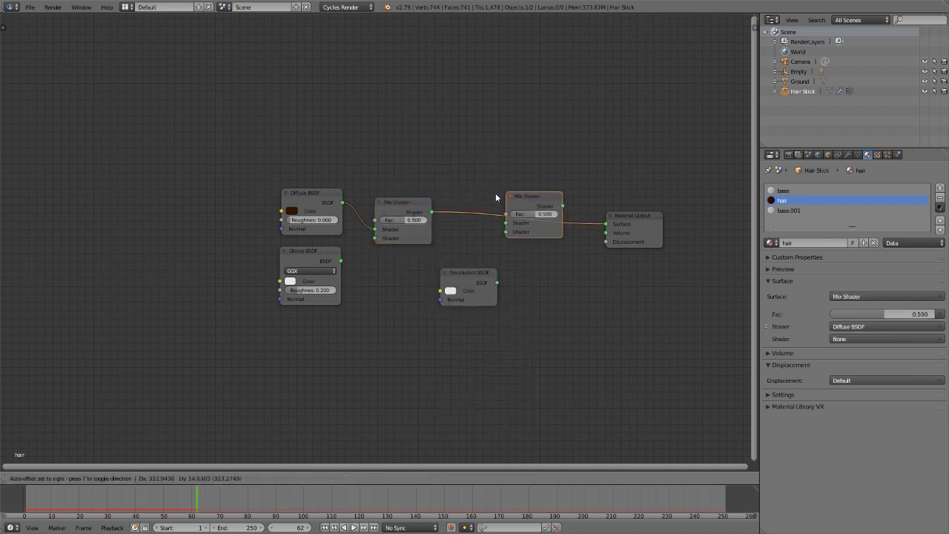
left_click(506, 203)
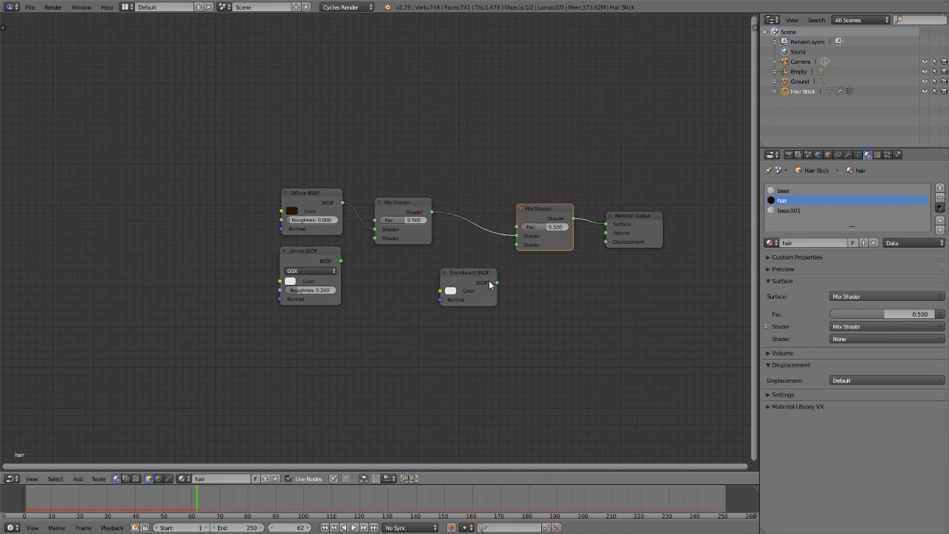
left_click_drag(497, 282, 516, 236)
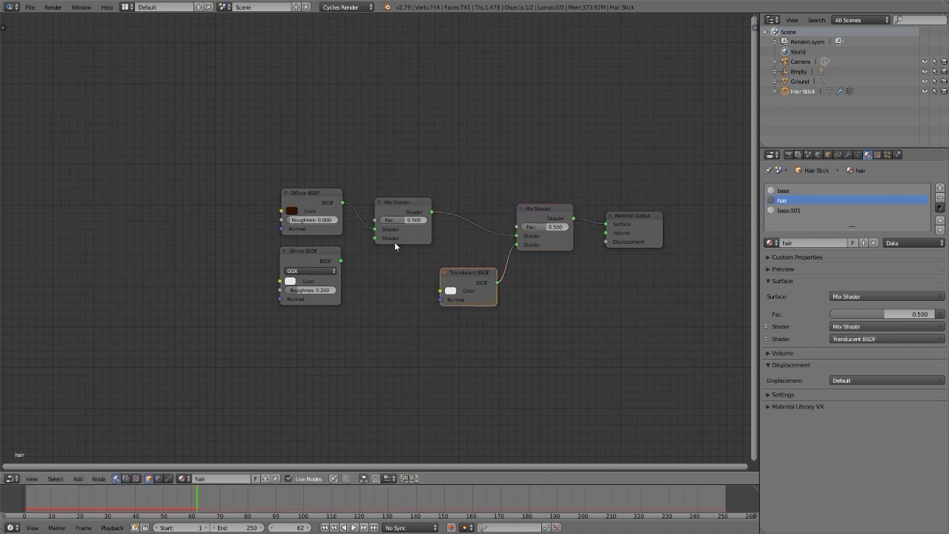
left_click_drag(341, 261, 375, 238)
Set the first Mix Shader's Fac to 0.050 and select the second Mix Shader
left_click(393, 206)
scroll(394, 206, "up", 3)
left_click(408, 233)
key("BackSpace")
type(".05")
key("Return")
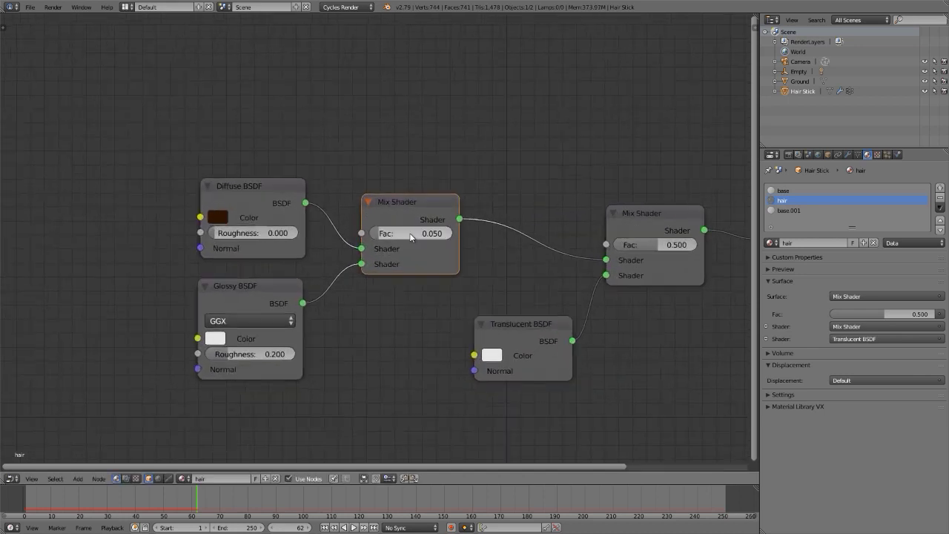
scroll(490, 340, "down", 3)
left_click(575, 222)
key("shift+a")
mouse_move(116, 182)
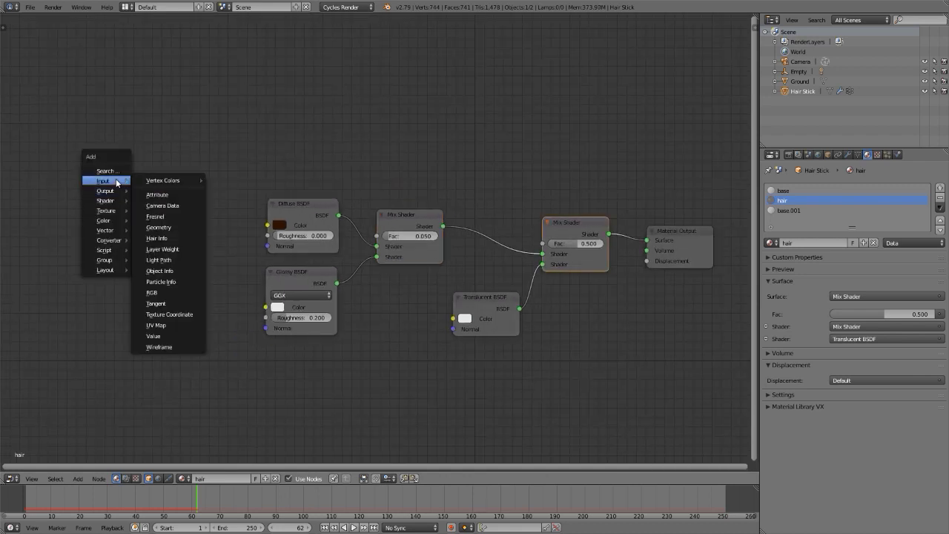
Add a Hair Info node, linking Intercept to the second Mix Shader's Fac, and preview Is Strand
left_click(157, 237)
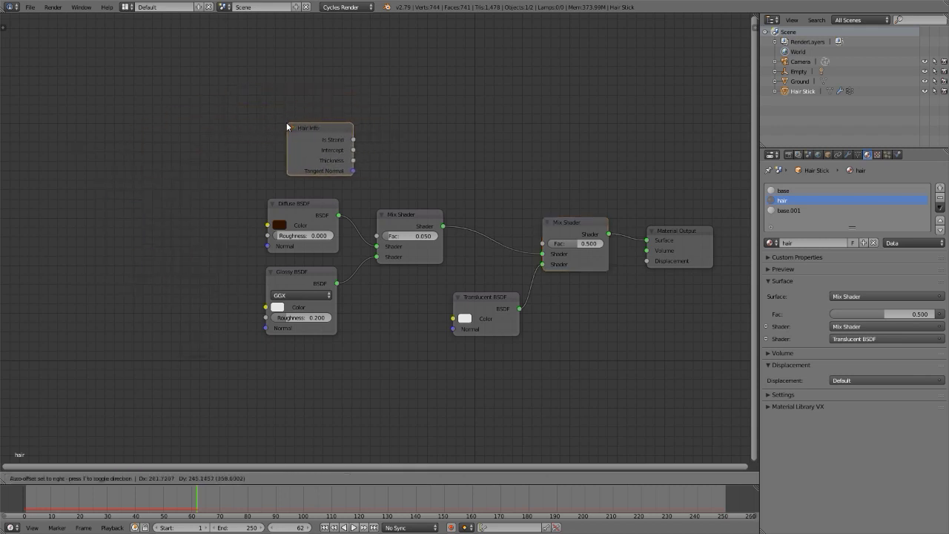
left_click(277, 123)
left_click_drag(343, 151, 541, 243)
scroll(539, 250, "up", 2)
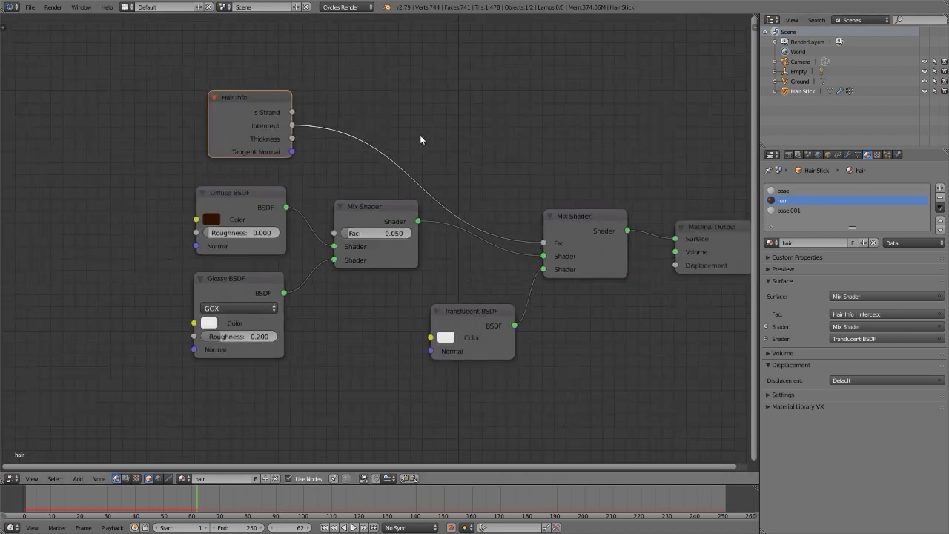
left_click(262, 100, "ctrl+shift")
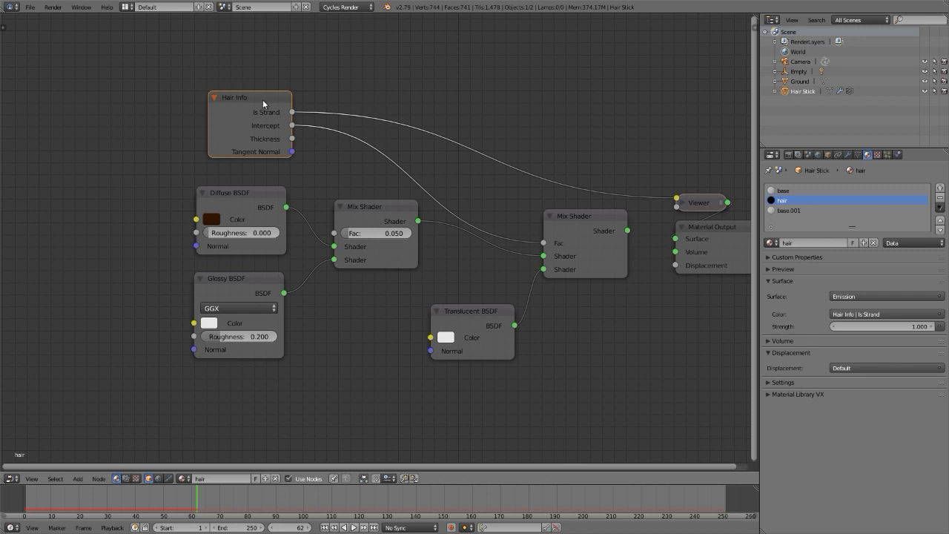
Set up a small rendered camera view and preview Hair Info's Intercept gradient through the Viewer
key("shift+F5")
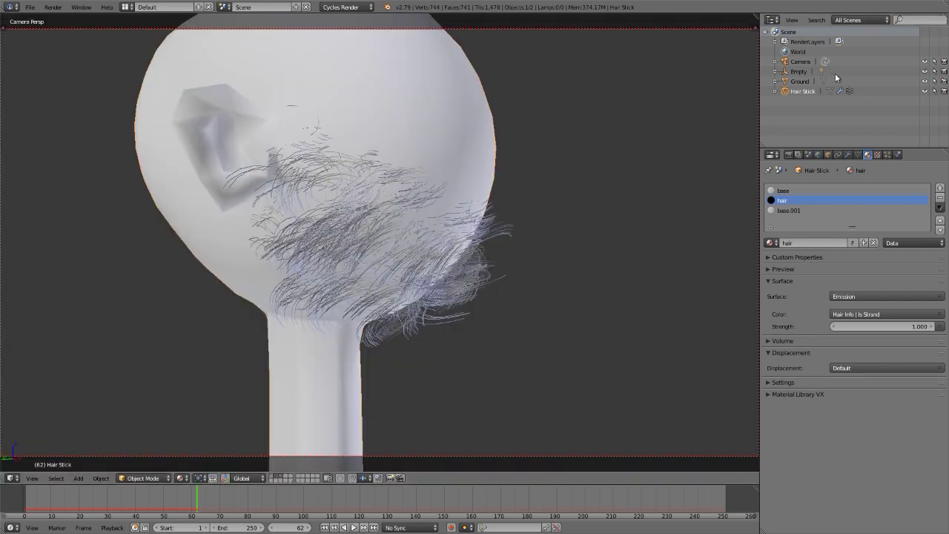
key("shift+F5")
key("shift+F3")
key("KP_0")
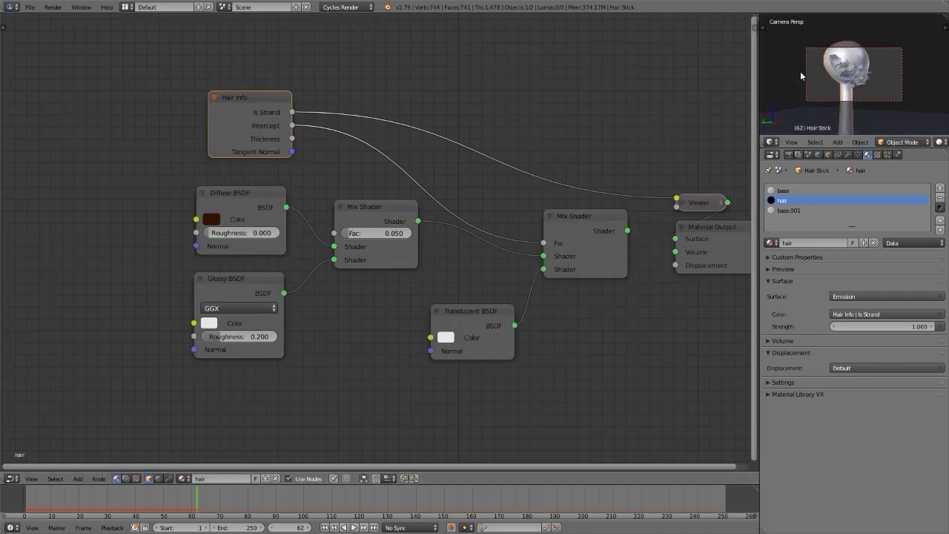
key("Home")
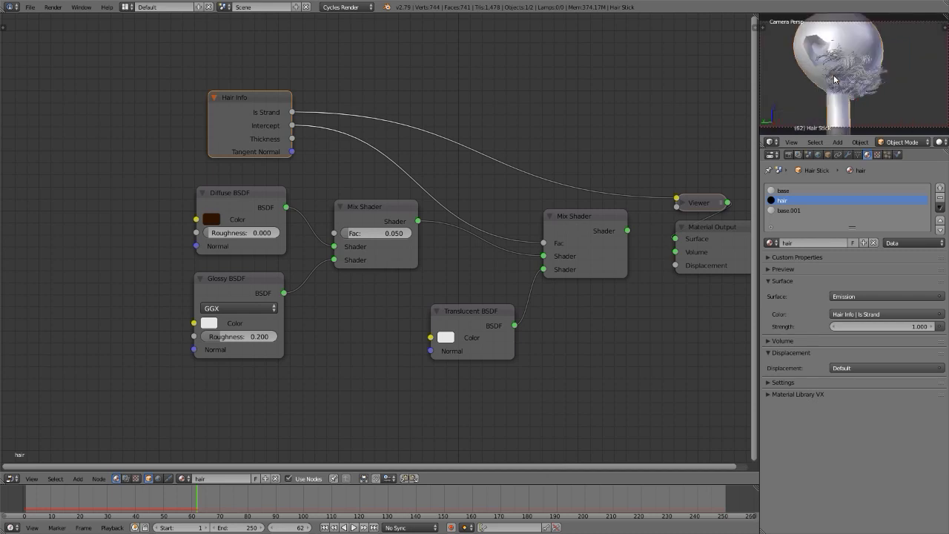
key("shift+z")
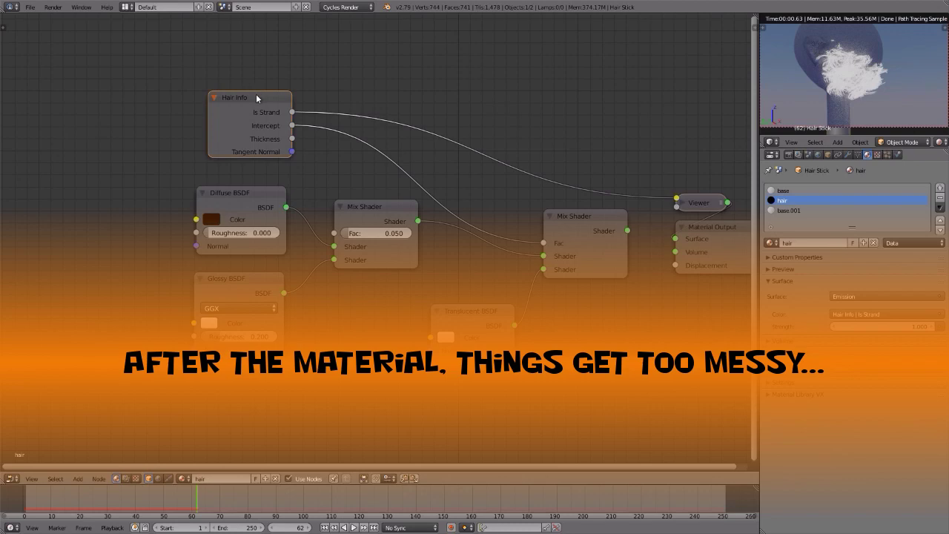
left_click(256, 93, "ctrl+shift")
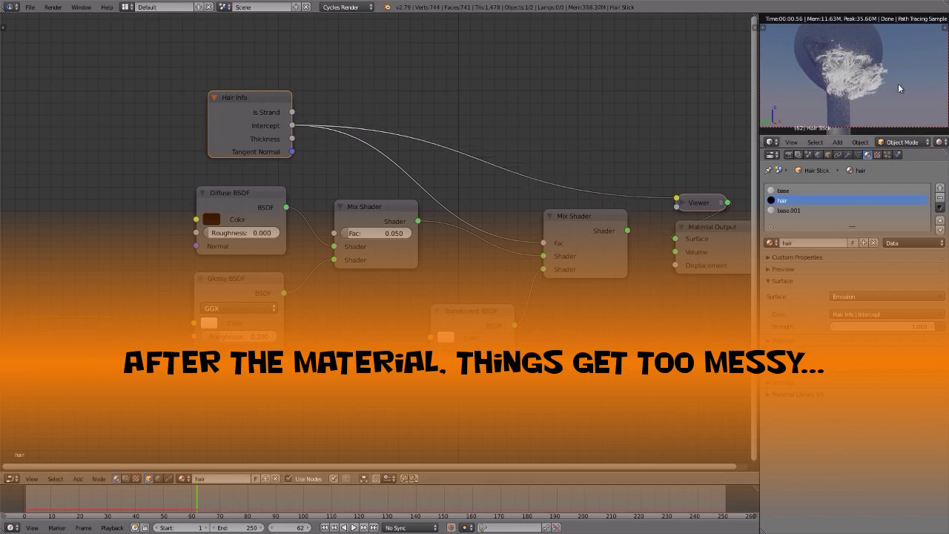
scroll(852, 70, "up", 5)
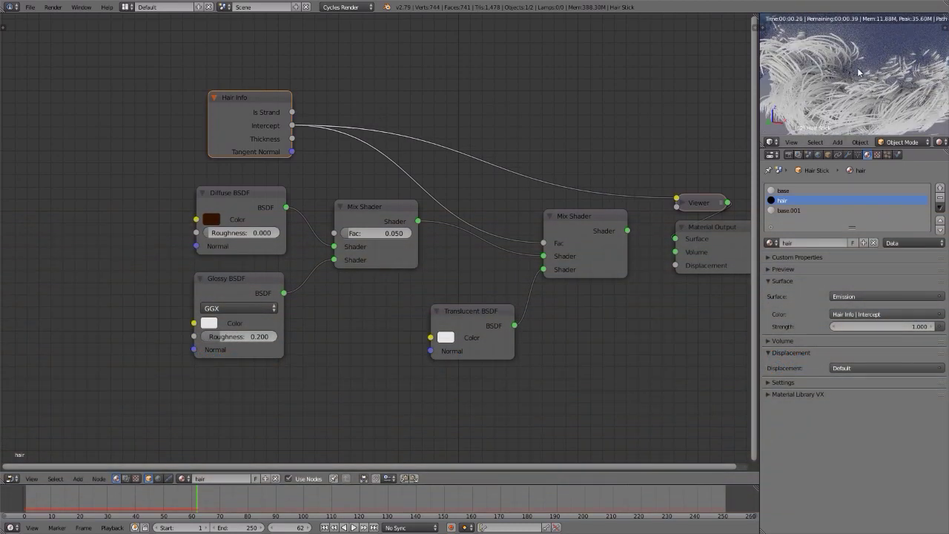
scroll(835, 79, "up", 2)
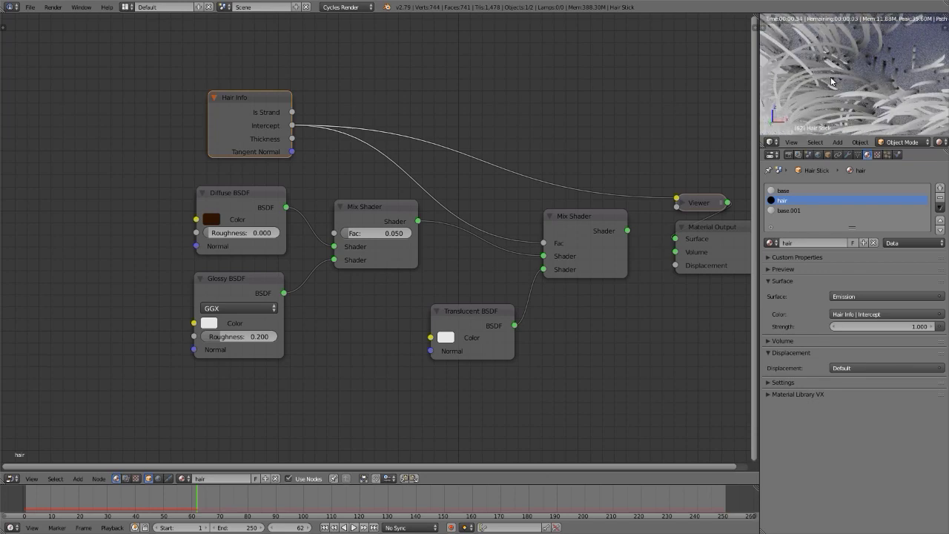
scroll(815, 67, "up", 2)
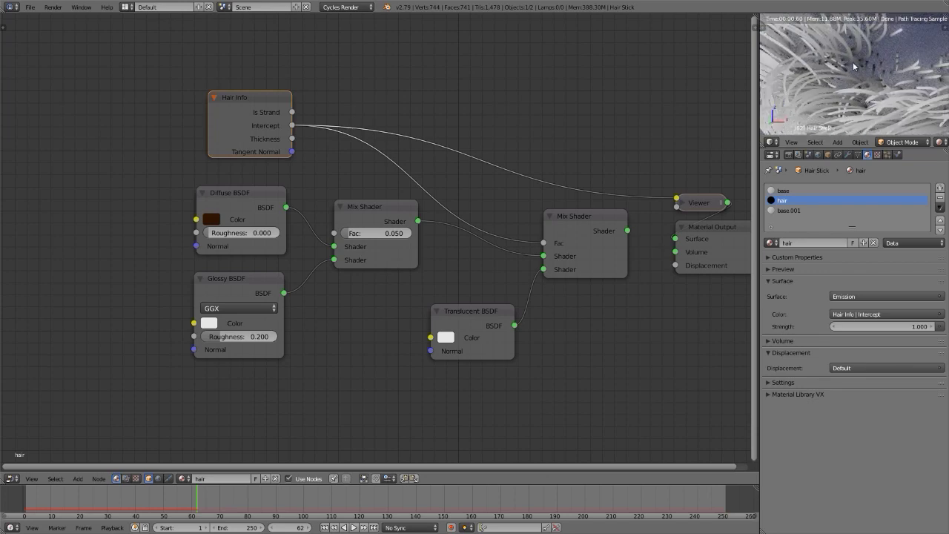
scroll(854, 67, "up", 2)
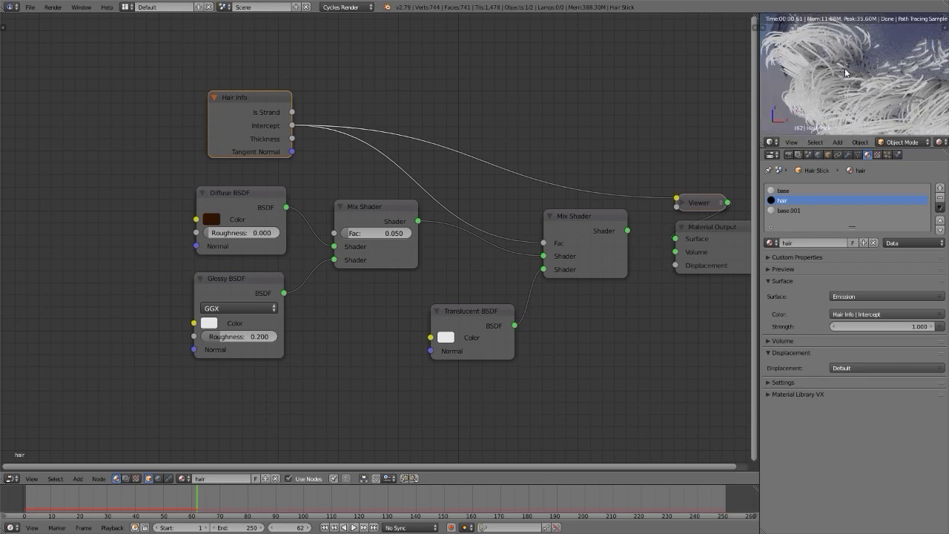
scroll(845, 71, "down", 2)
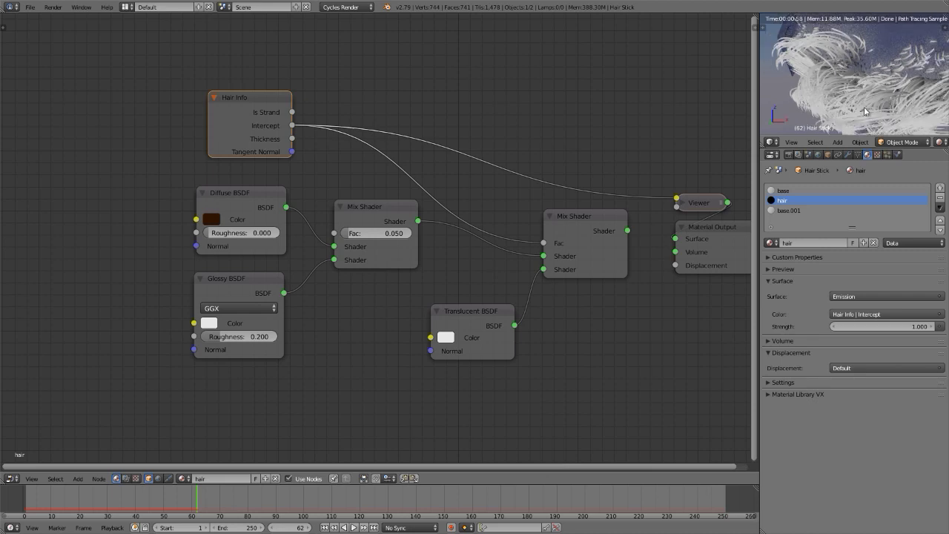
Set the beard children display to 5 and the emission number to 2000 hairs
left_click(887, 155)
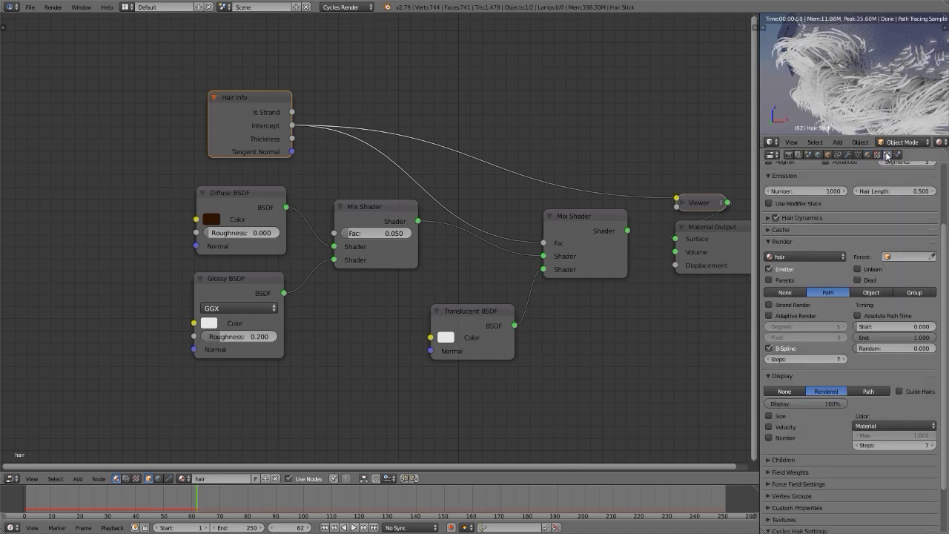
scroll(796, 416, "down", 2)
left_click(783, 401)
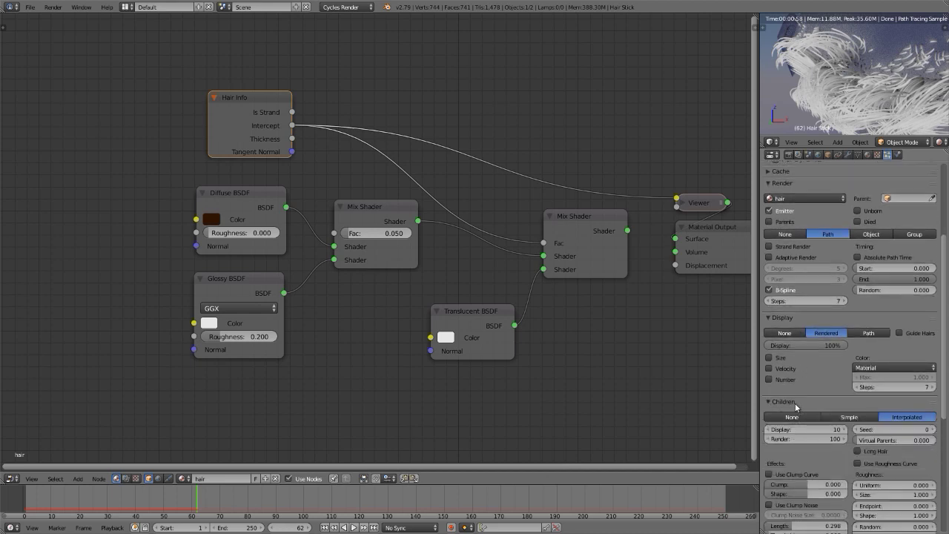
scroll(945, 310, "up", 5)
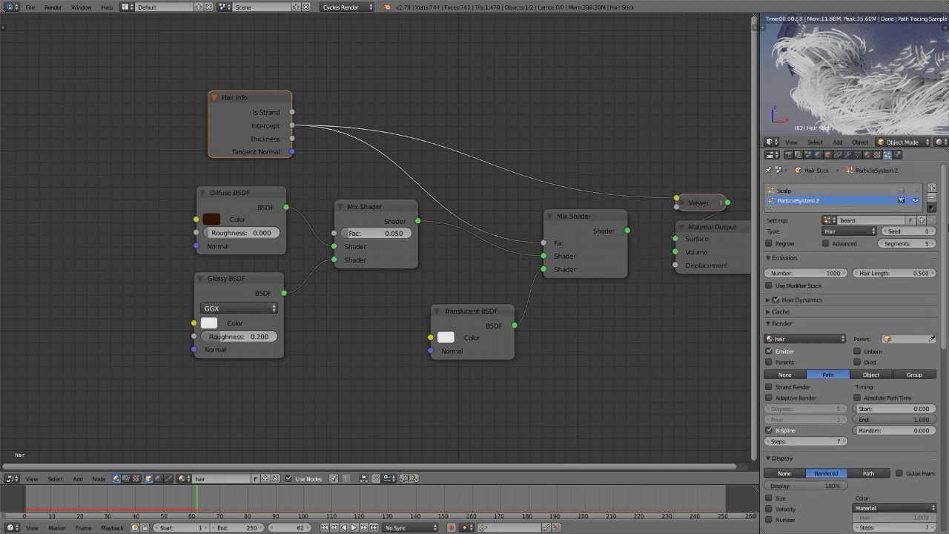
scroll(947, 230, "down", 10)
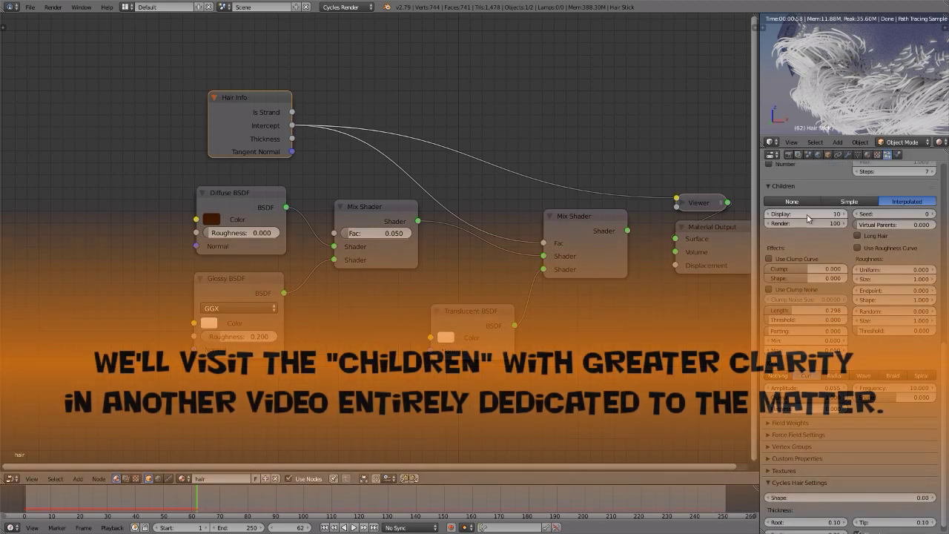
left_click(806, 214)
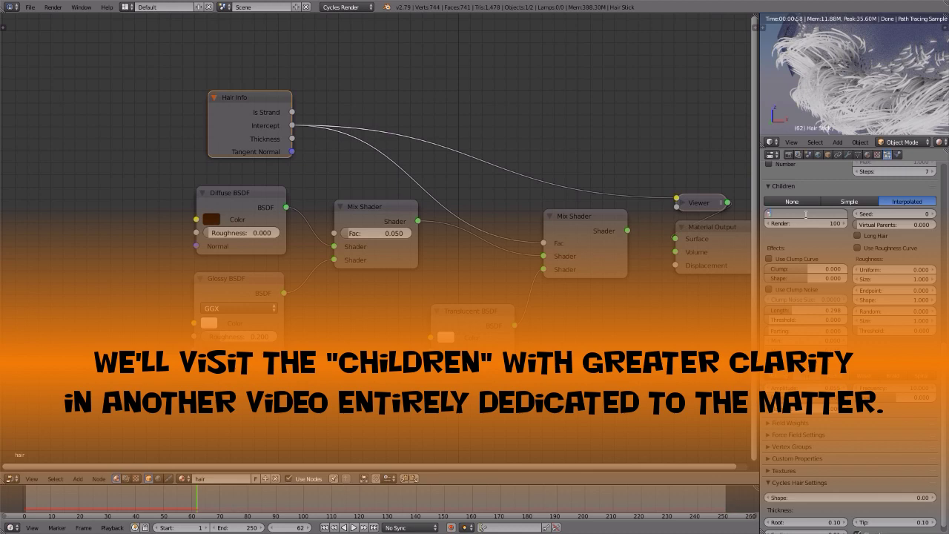
key("Return")
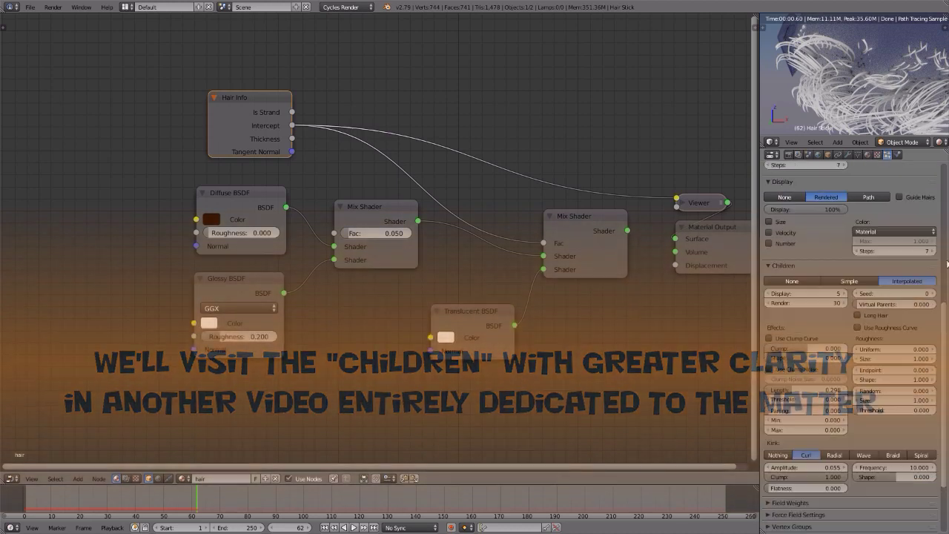
scroll(845, 296, "up", 10)
left_click(813, 269)
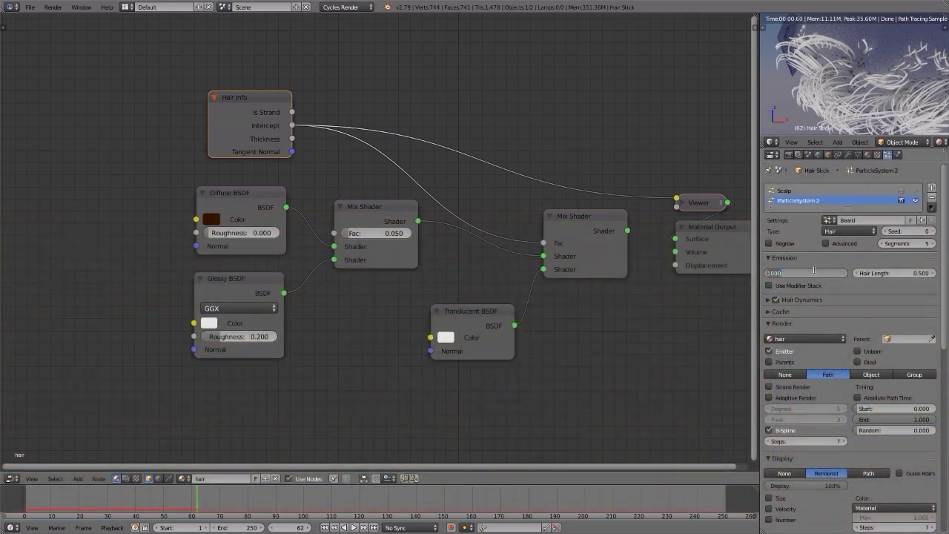
type("2")
key("Return")
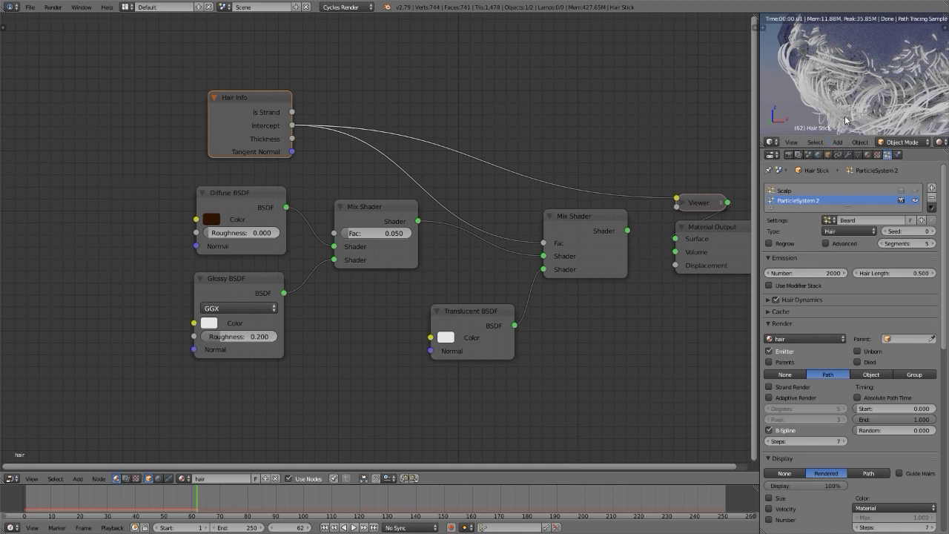
Replay the hair simulation from frame 1 to frame 50 and view it rendered
key("shift+Left")
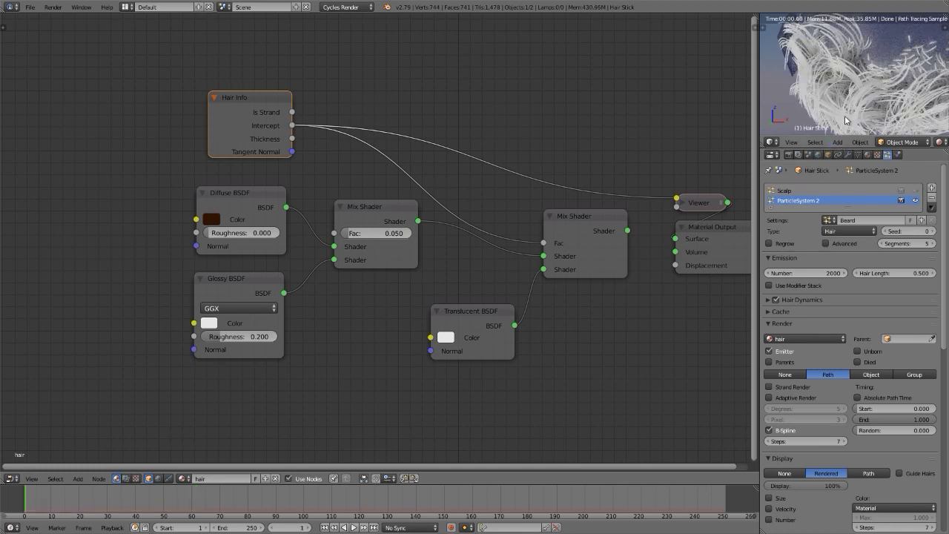
key("alt+a")
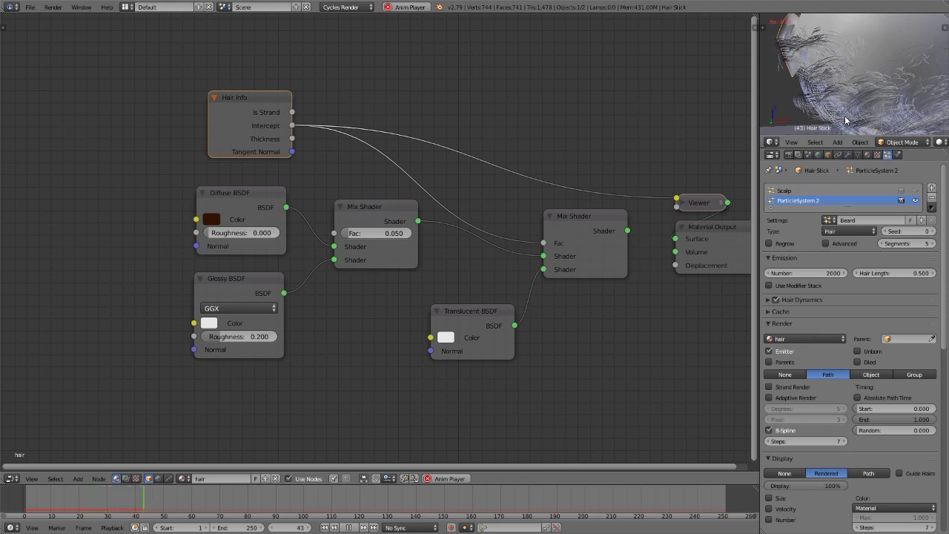
key("alt+a")
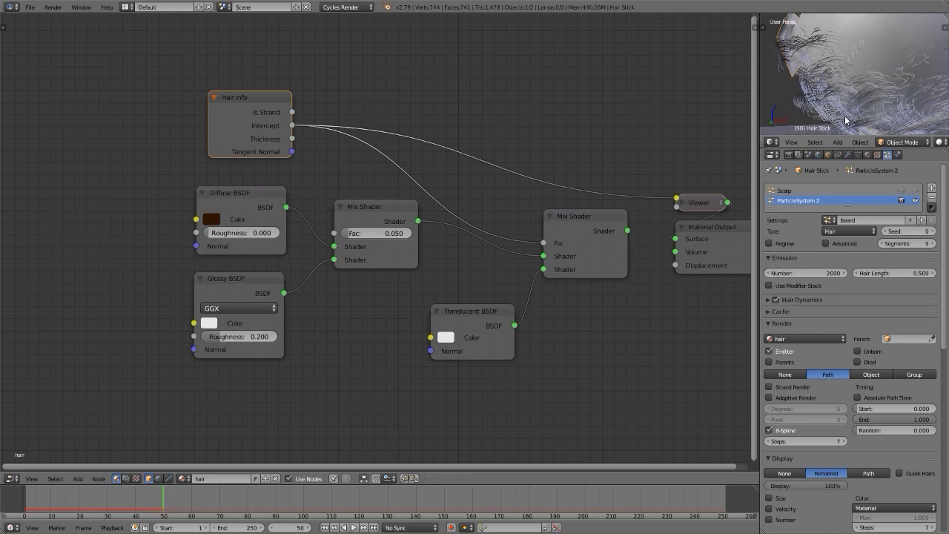
key("shift+z")
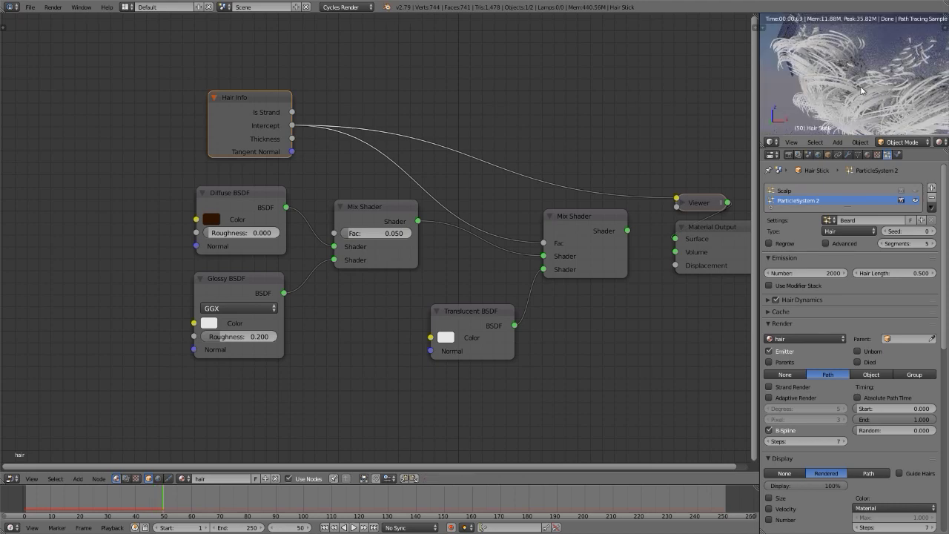
middle_click_drag(853, 87, 885, 91)
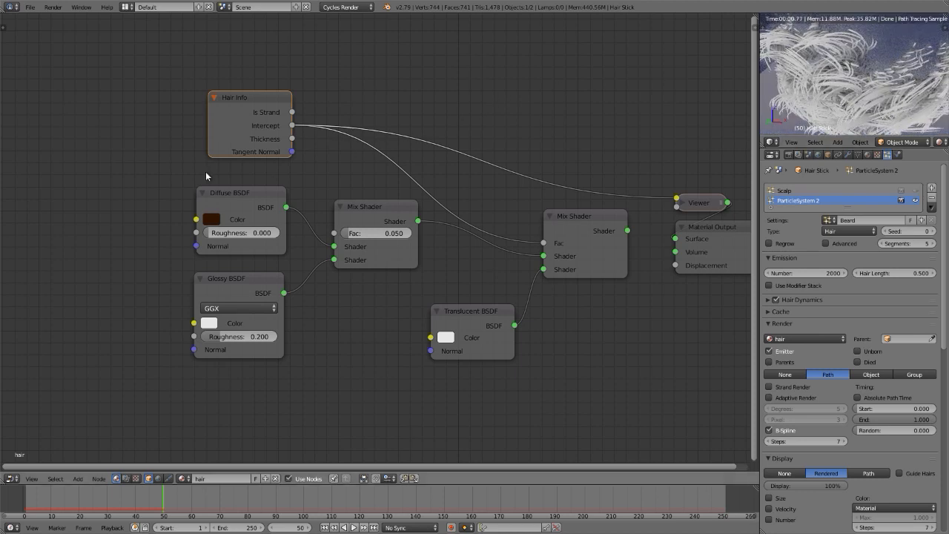
key("shift+a")
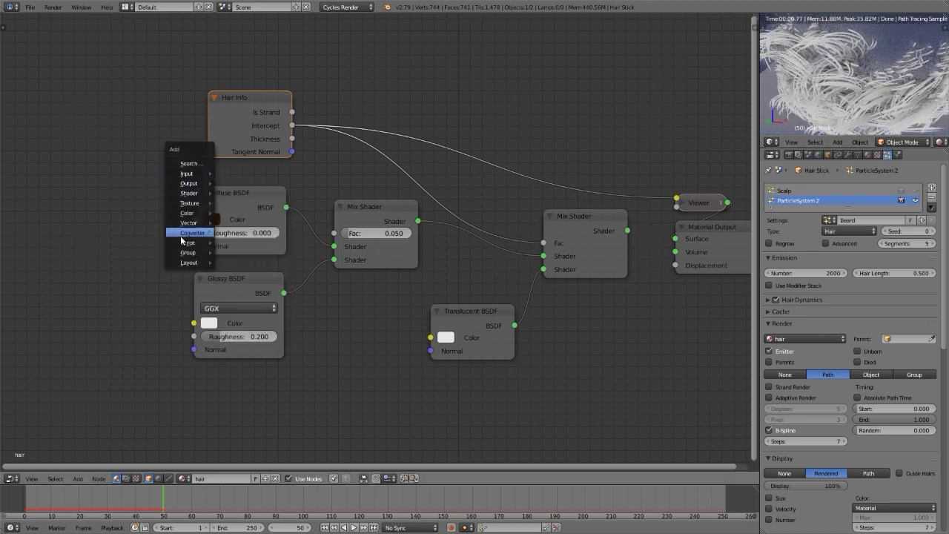
Insert a ColorRamp on the Intercept link and move its black stop to 0.573
mouse_move(194, 232)
left_click(243, 243)
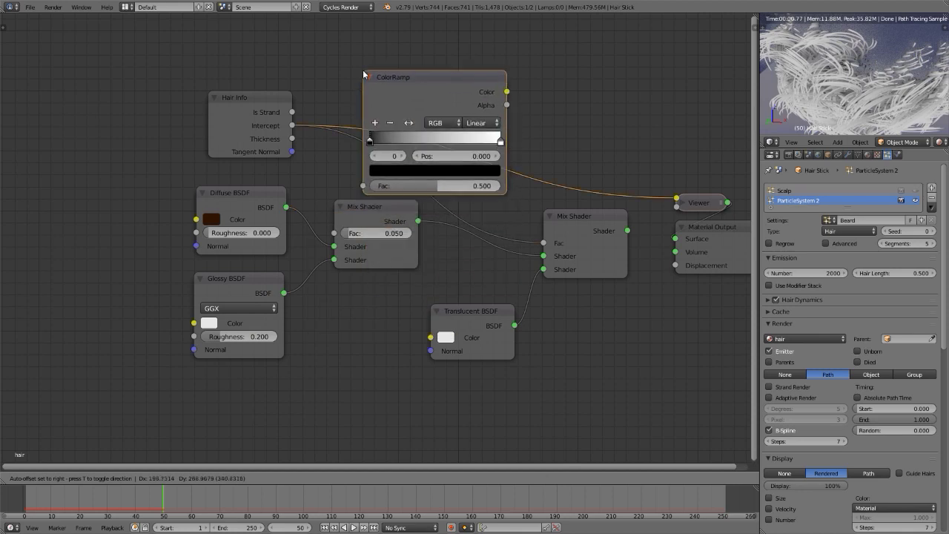
left_click(362, 69)
left_click_drag(371, 140, 449, 146)
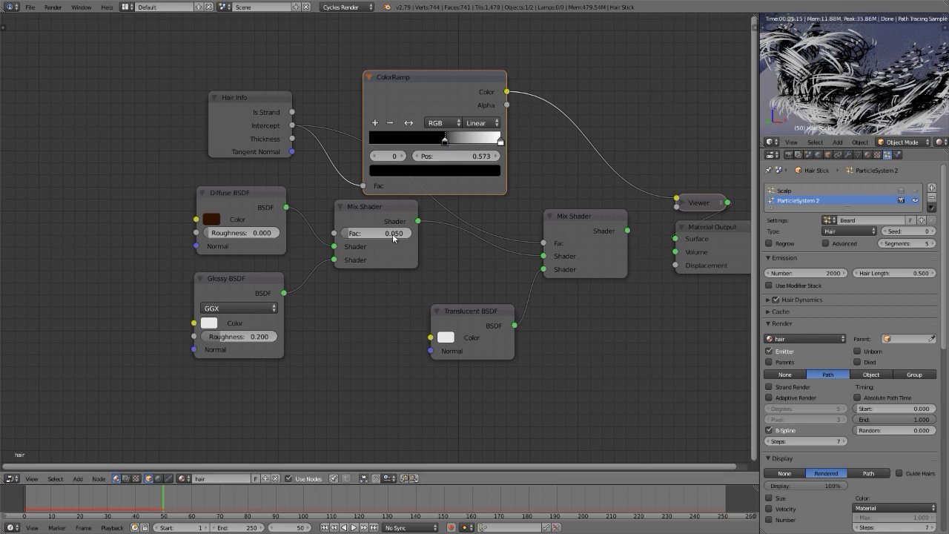
Preview Translucent and the first mix, then restore the second Mix Shader as the material output
left_click(478, 311)
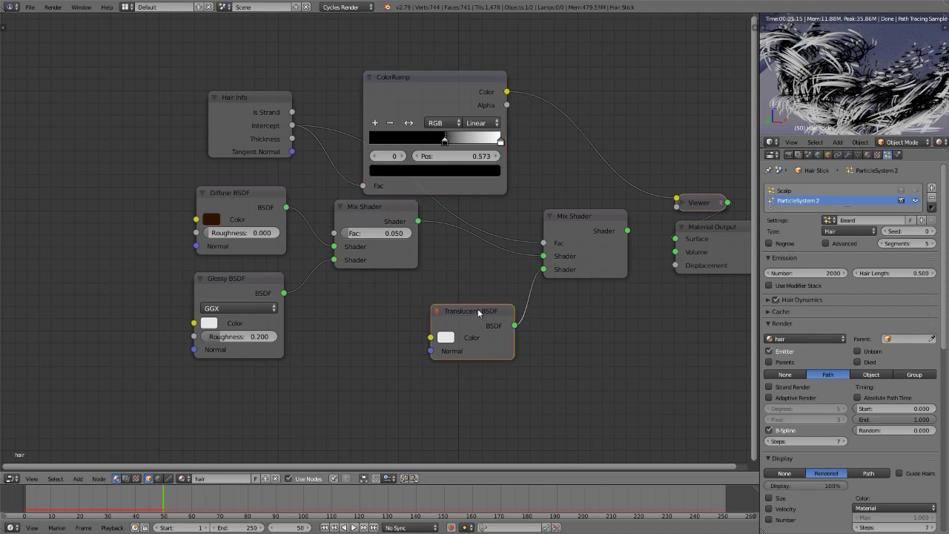
left_click(477, 308, "ctrl+shift")
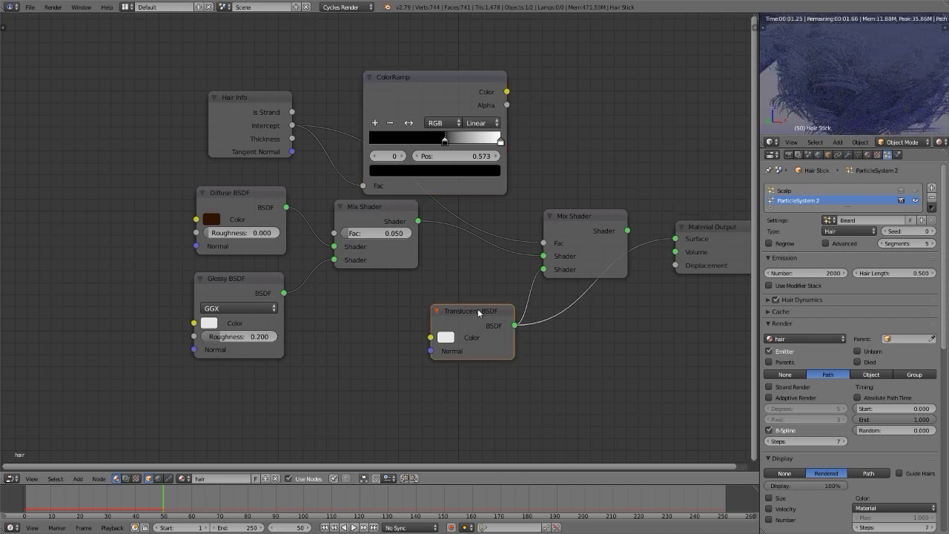
left_click(367, 202, "ctrl+shift")
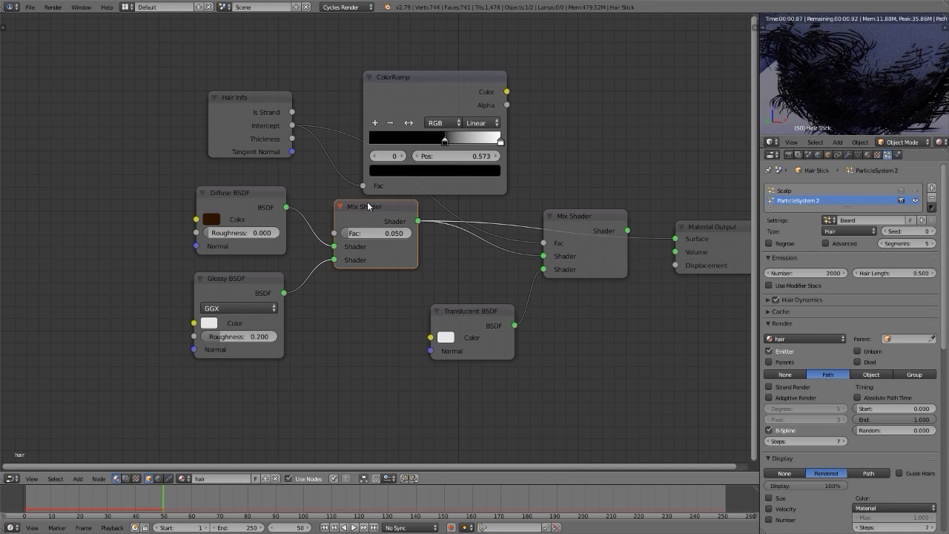
left_click(589, 212, "ctrl+shift")
Feed the ColorRamp colour into the second Mix Shader's Fac and tidy the Hair Info and ColorRamp nodes
left_click_drag(507, 92, 543, 242)
left_click_drag(252, 95, 141, 60)
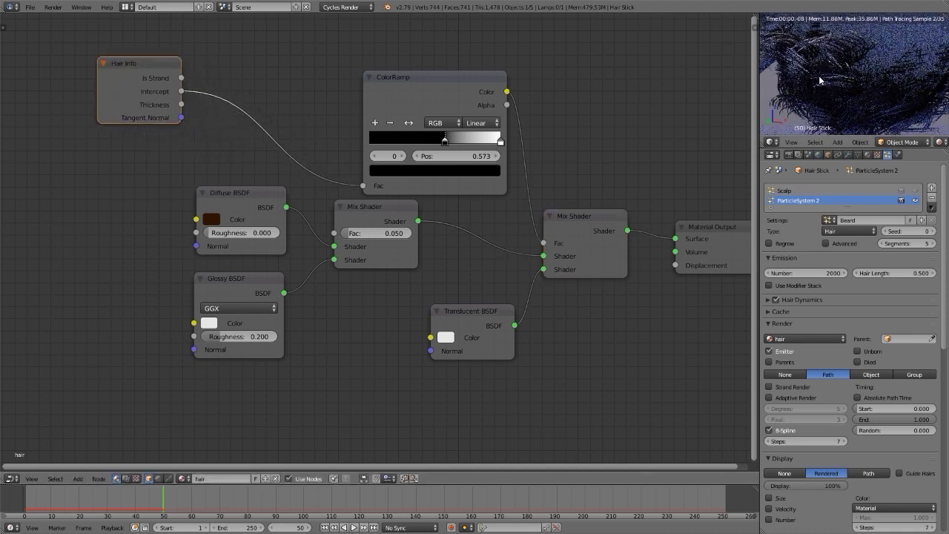
left_click_drag(463, 77, 413, 47)
middle_click_drag(417, 273, 573, 255)
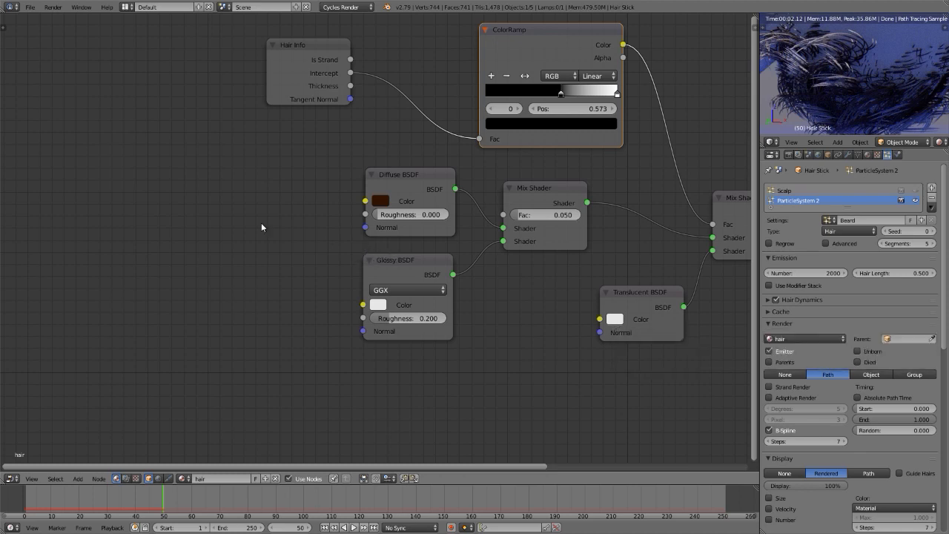
key("shift+a")
Add a MixRGB node with the dark brown Diffuse colour as Color1, feeding Glossy and Translucent Color
mouse_move(178, 223)
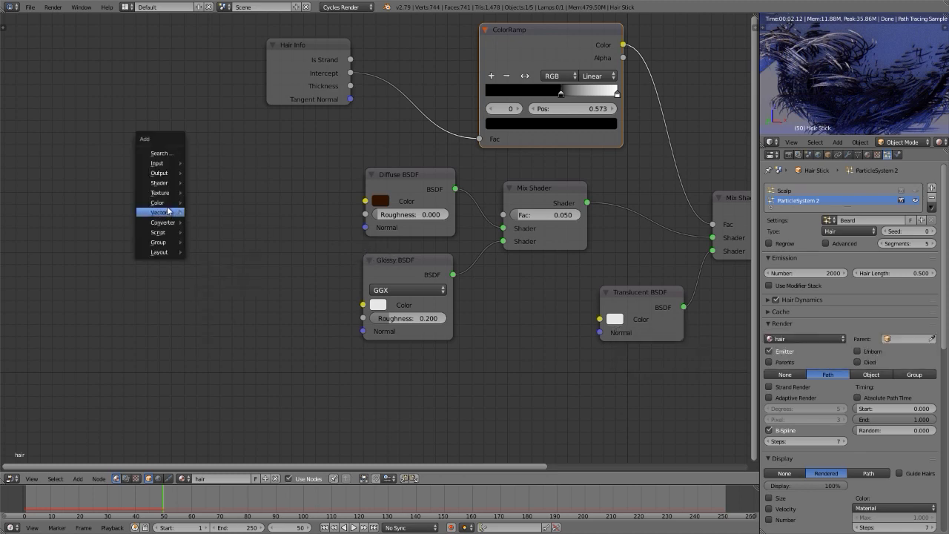
mouse_move(166, 204)
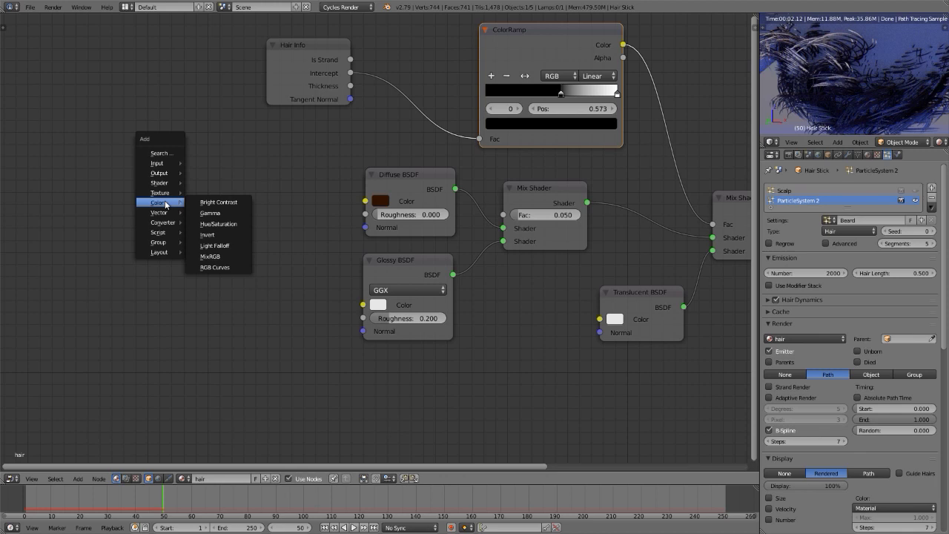
left_click(211, 256)
left_click(195, 242)
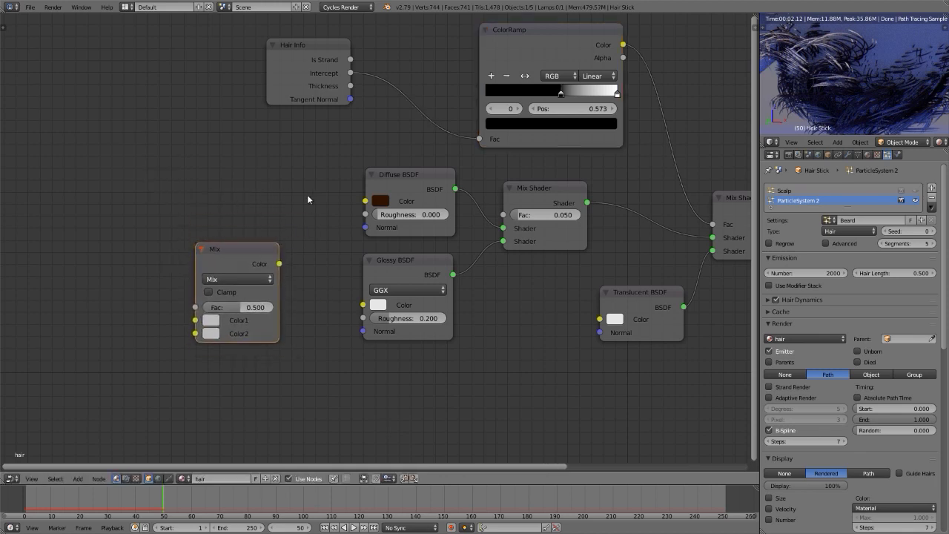
left_click_drag(379, 204, 211, 320)
left_click_drag(280, 264, 371, 310)
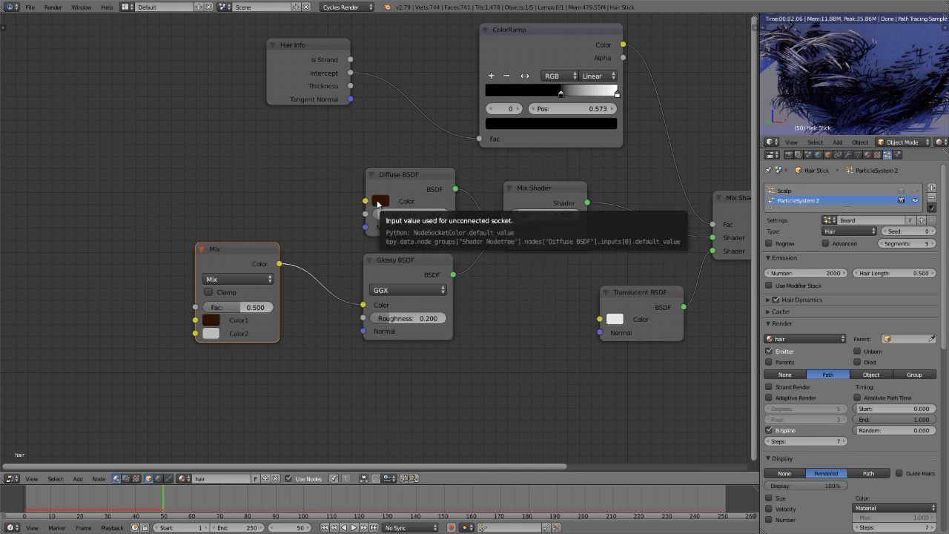
left_click_drag(279, 264, 599, 320)
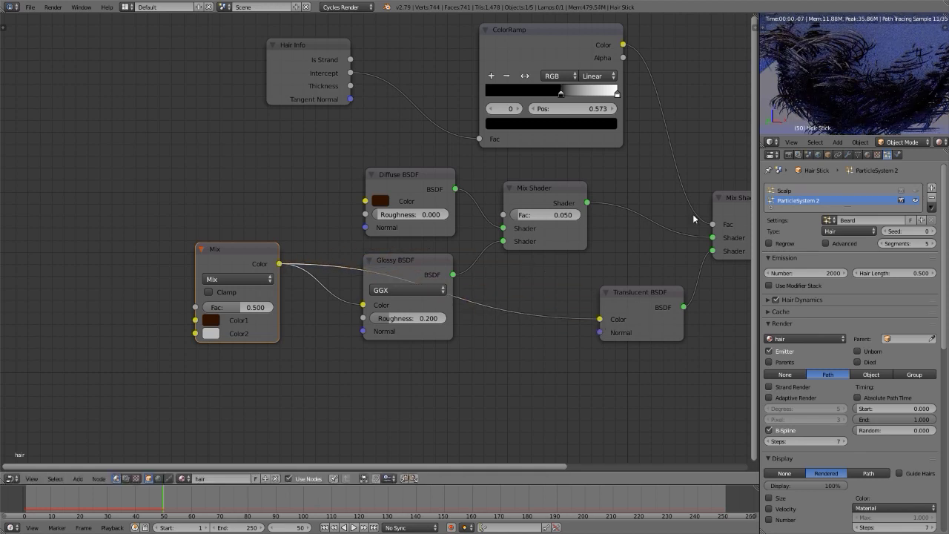
Maximise the 3D view in solid shading and look through the scene camera
key("ctrl+space")
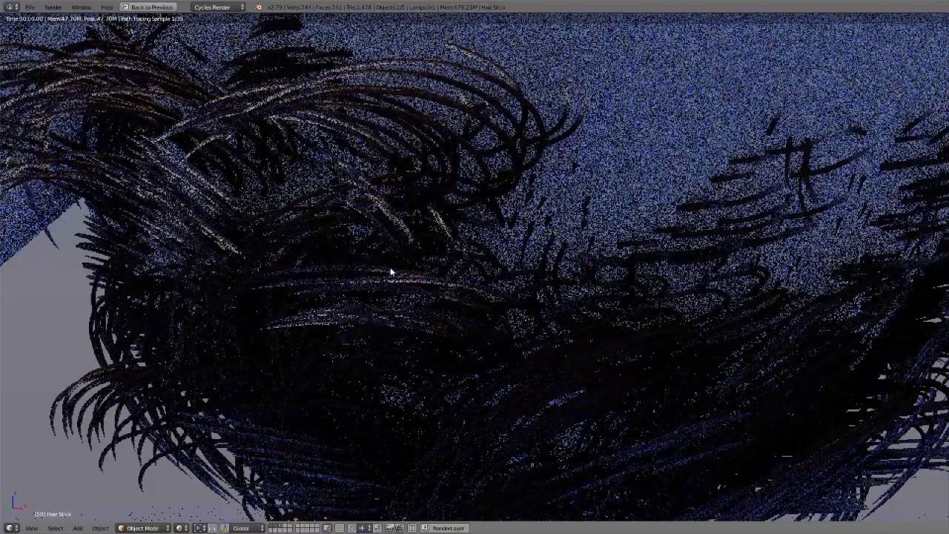
scroll(389, 267, "down", 4)
key("shift+z")
mouse_move(391, 270)
middle_mouse_down()
mouse_move(438, 267)
mouse_move(409, 257)
middle_mouse_up()
key("KP_0")
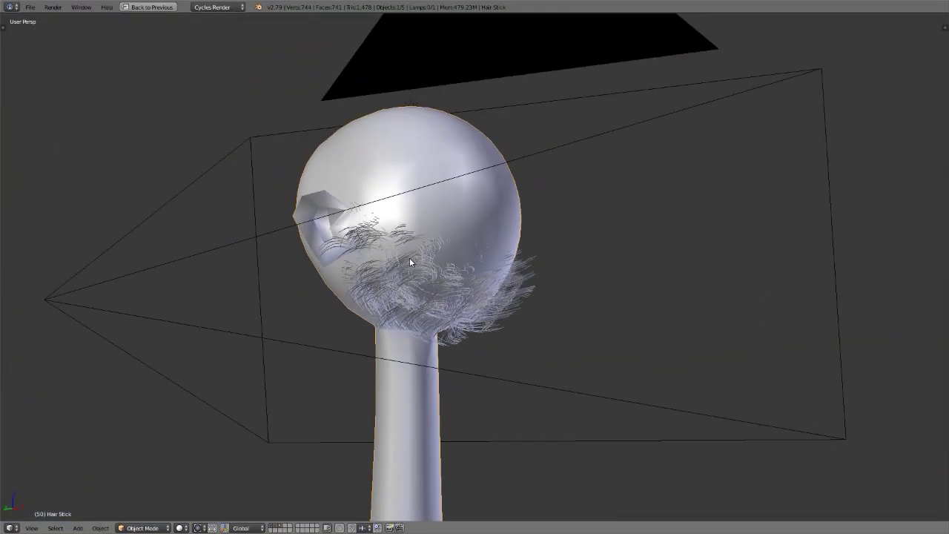
key("Home")
scroll(415, 203, "down", 3)
scroll(418, 202, "up", 3)
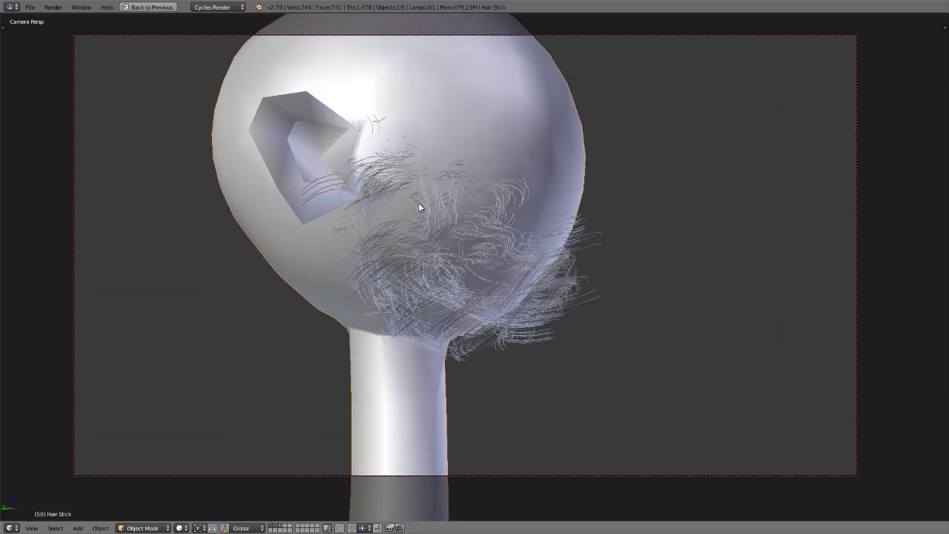
Enable Lock Camera to View, then orbit and dolly the camera to reframe the hairy head
key("n")
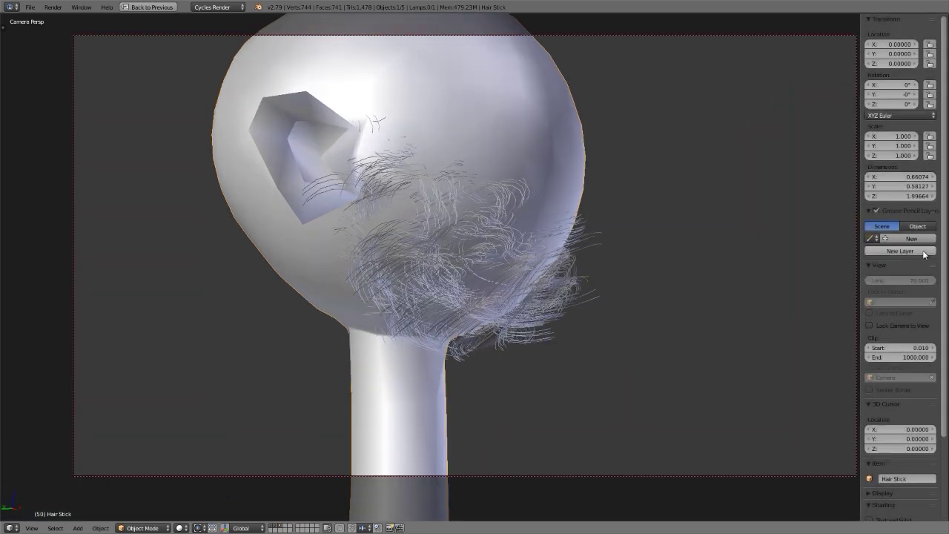
left_click(903, 325)
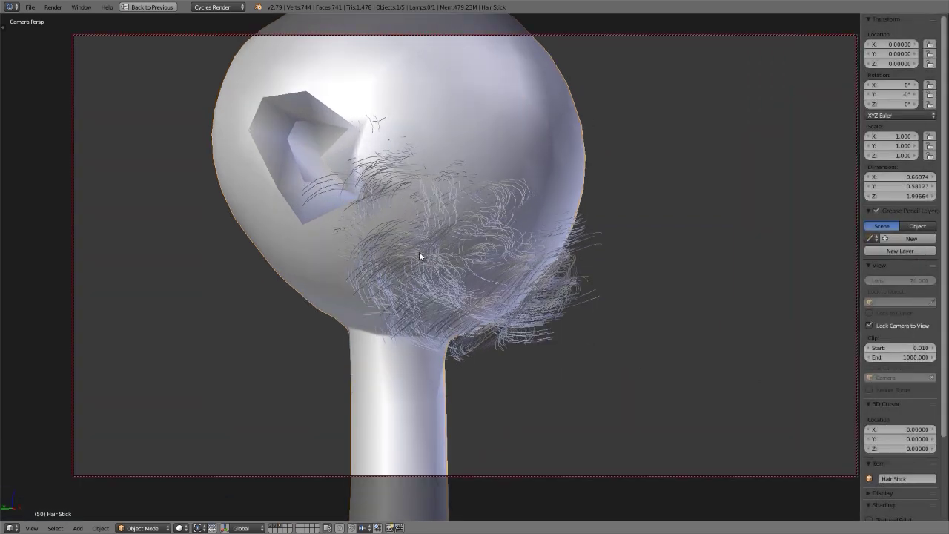
middle_click_drag(419, 251, 312, 250)
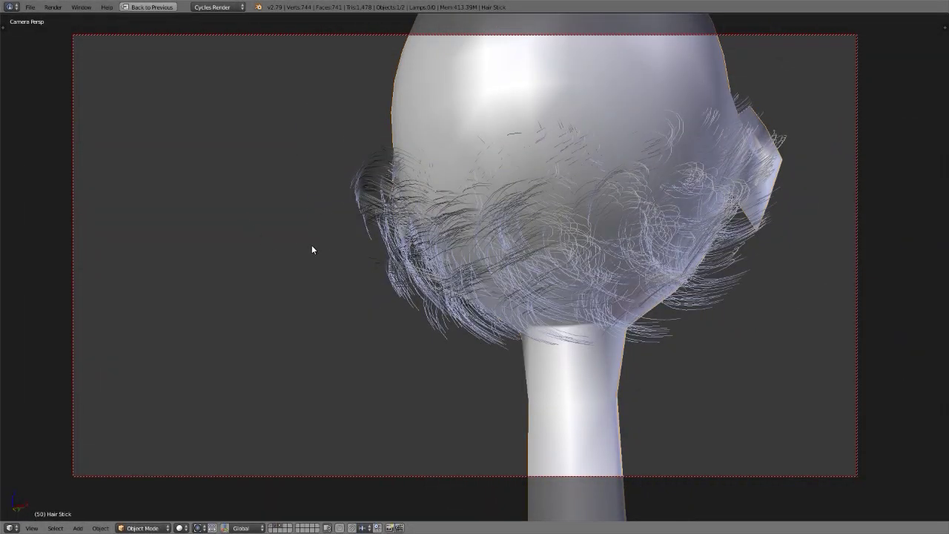
scroll(312, 250, "down", 3)
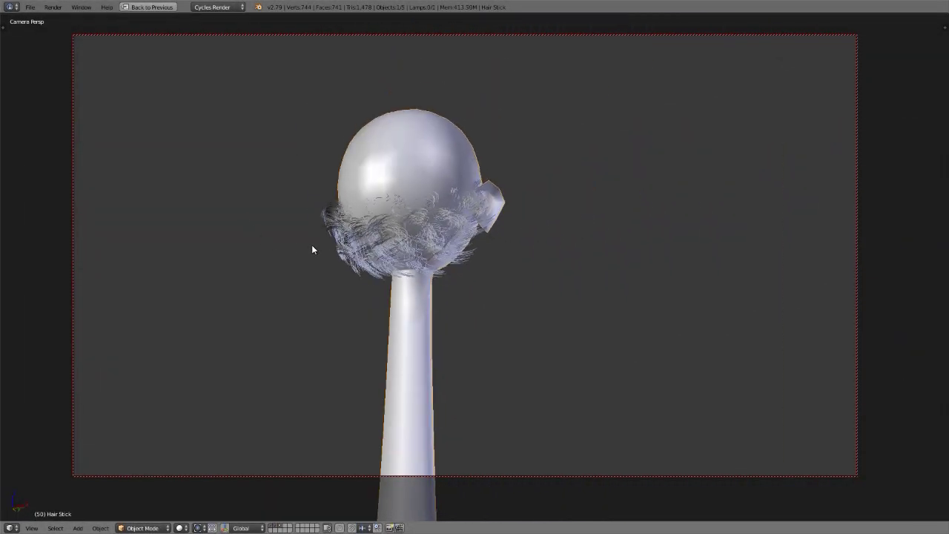
scroll(461, 232, "down", 1)
middle_click_drag(461, 232, 433, 231)
key("z")
scroll(431, 229, "up", 4)
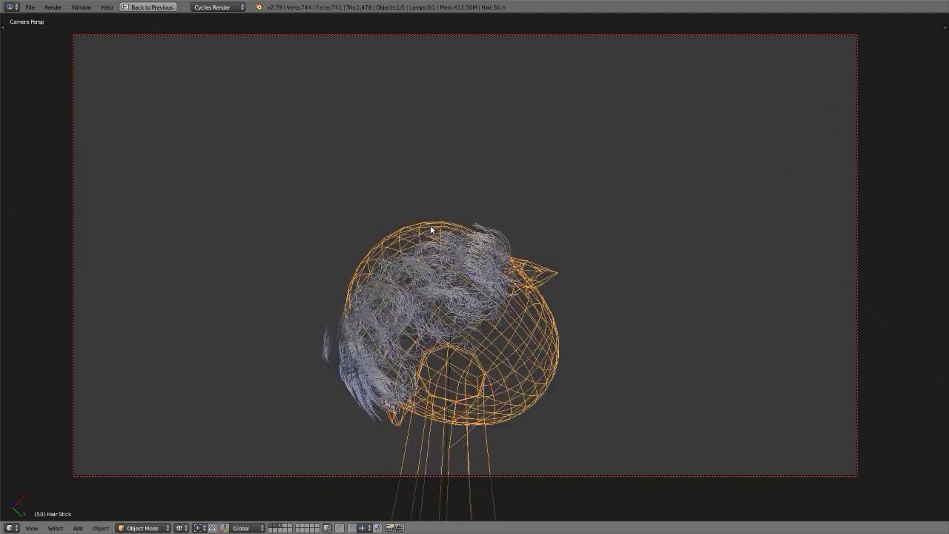
key("z")
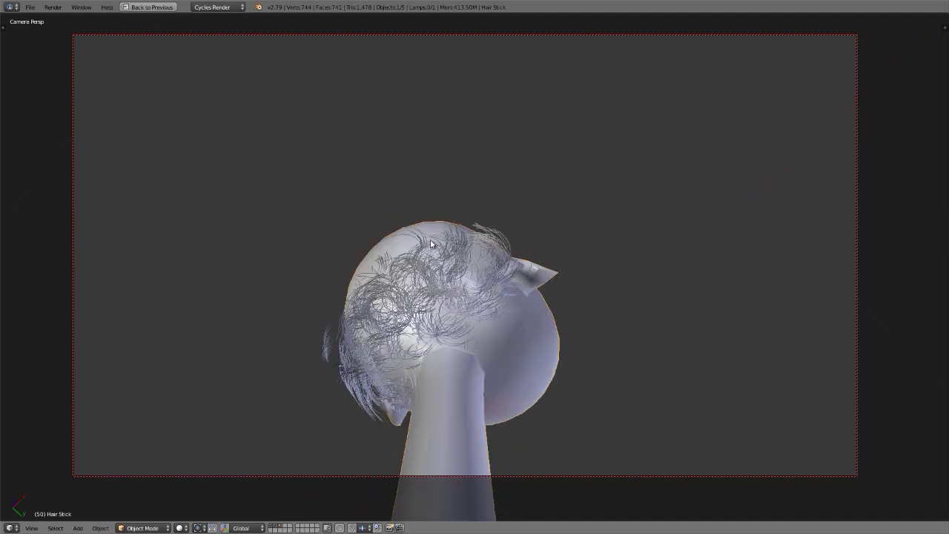
key("shift+z")
Zoom and orbit the Cycles rendered view to inspect the curly hair up close
scroll(464, 252, "up", 5)
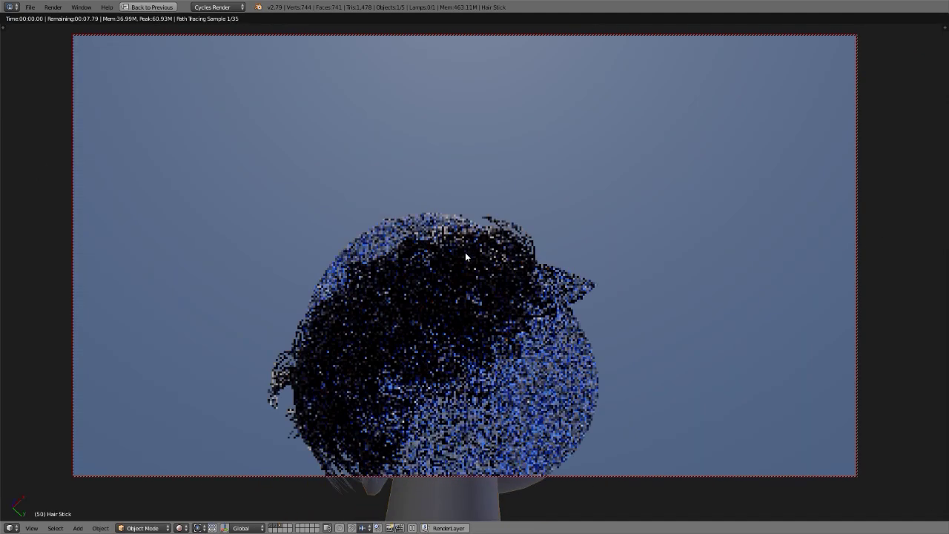
middle_click_drag(480, 246, 502, 284)
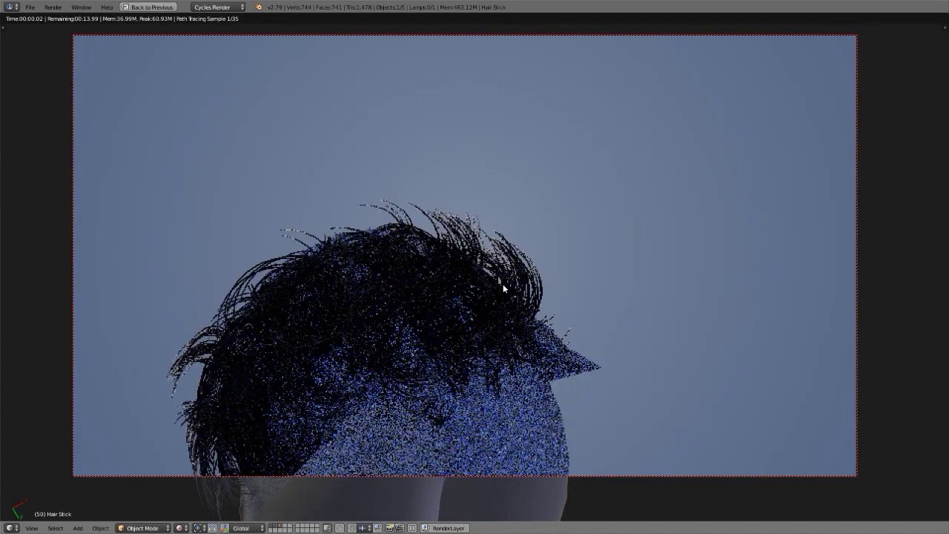
scroll(503, 285, "up", 3)
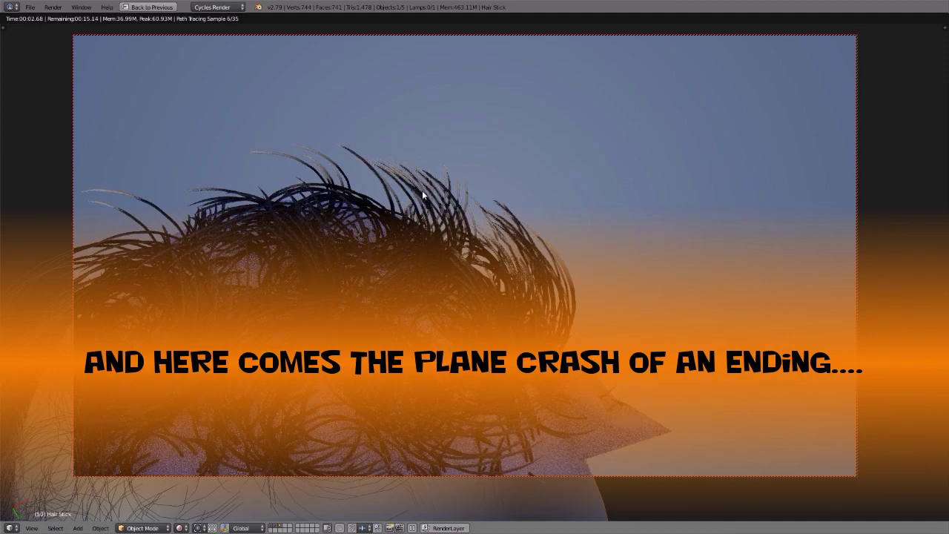
scroll(412, 183, "up", 4)
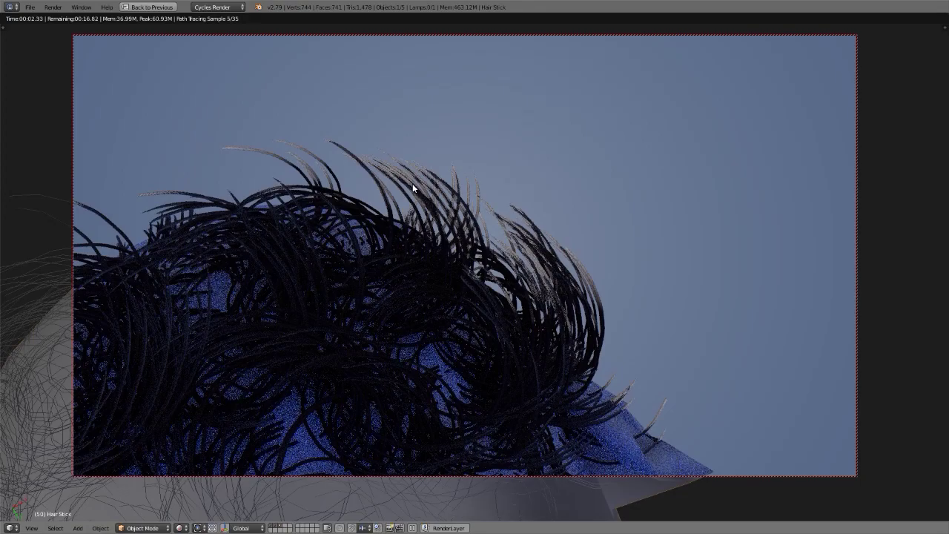
scroll(412, 184, "down", 2)
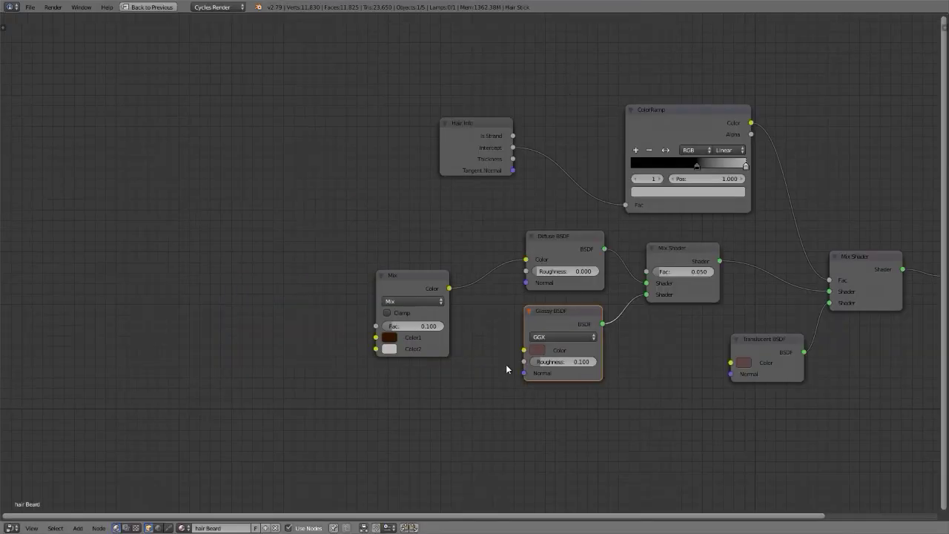
key("shift+a")
Add a Checker Texture feeding the Diffuse BSDF Color, driven by UV mapping nodes
mouse_move(487, 356)
left_click(562, 375)
left_click(289, 240)
left_click_drag(326, 218, 526, 259)
key("ctrl+t")
middle_click_drag(98, 305, 292, 299)
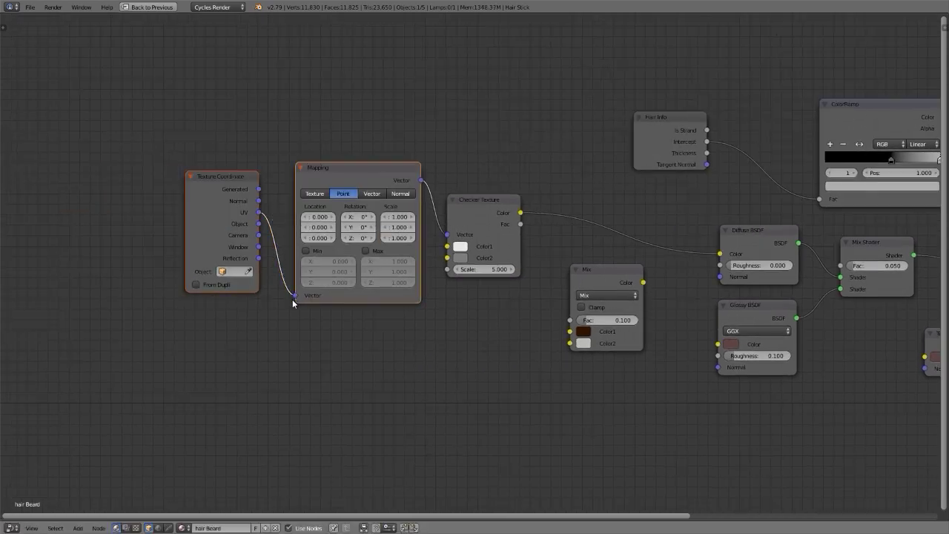
Set the checker's Color2 to the existing dark red
key("ctrl+Up")
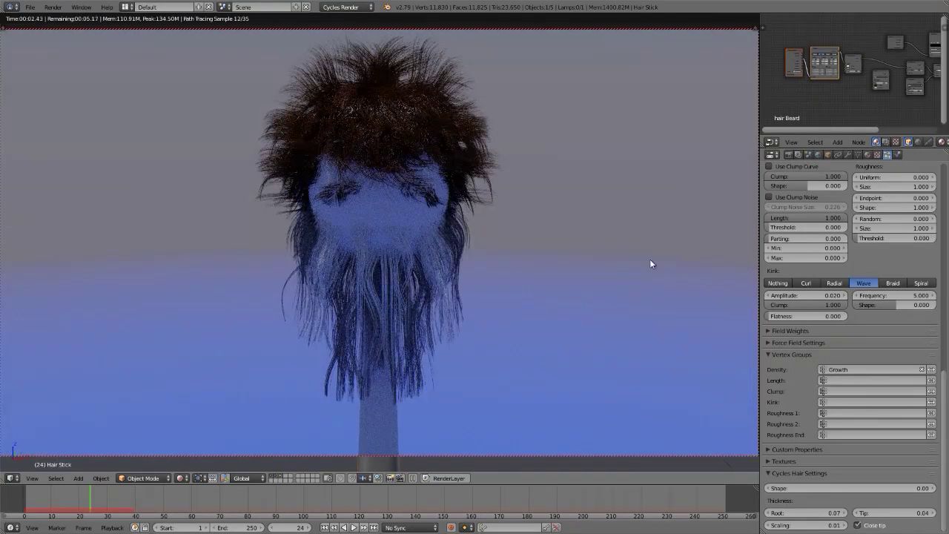
left_click(857, 61)
scroll(857, 62, "up", 6)
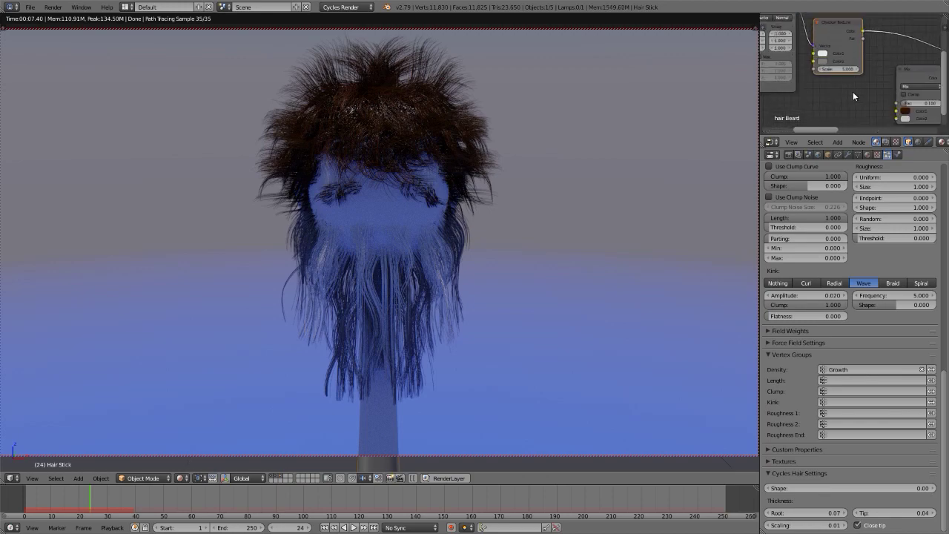
left_click_drag(904, 110, 822, 60)
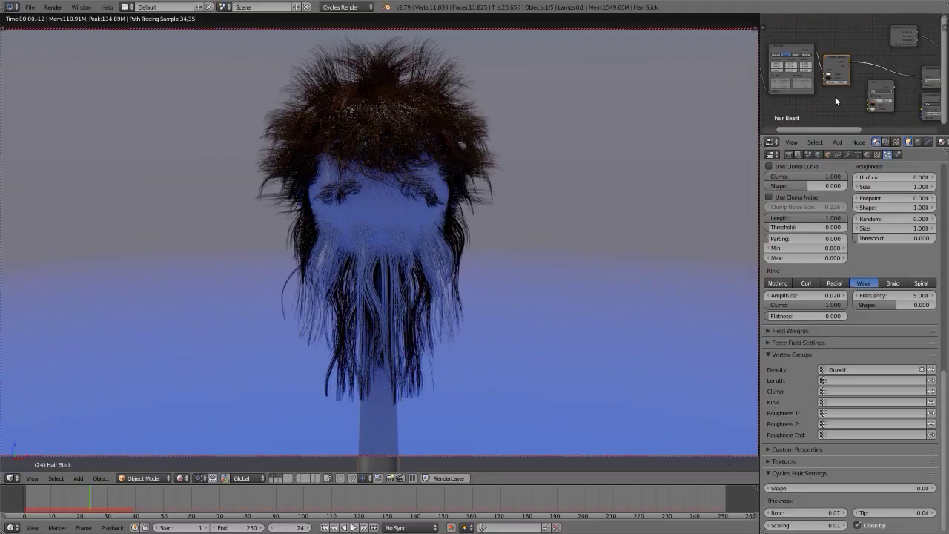
Link the Mix colour into checker Color1 and set the Mix Fac to 0.5
key("ctrl+space")
scroll(767, 128, "down", 3)
left_click_drag(665, 249, 689, 240)
left_click(561, 332)
type("0.5")
key("Return")
key("ctrl+space")
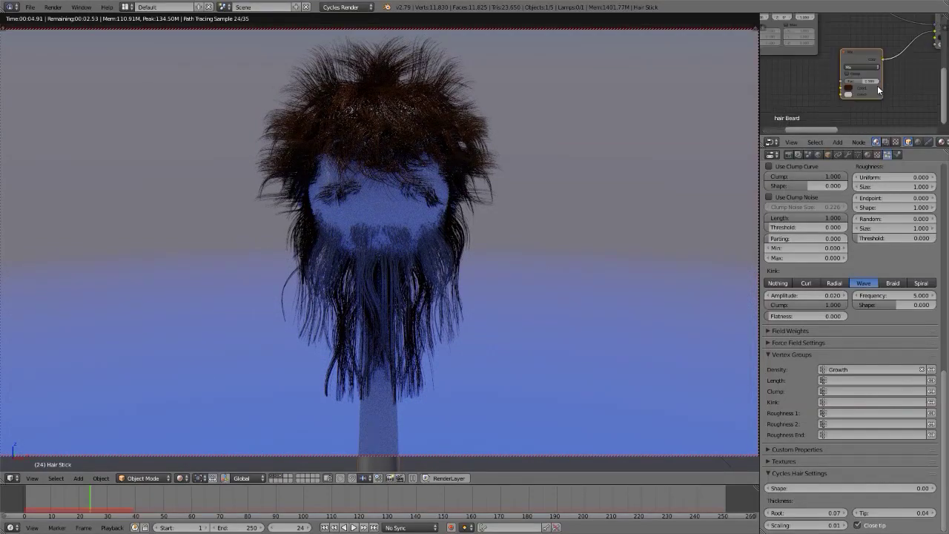
Set the checker Scale to 10, then drag-adjust it to 7.000
scroll(877, 86, "up", 4)
left_click(820, 80)
type("10")
key("Return")
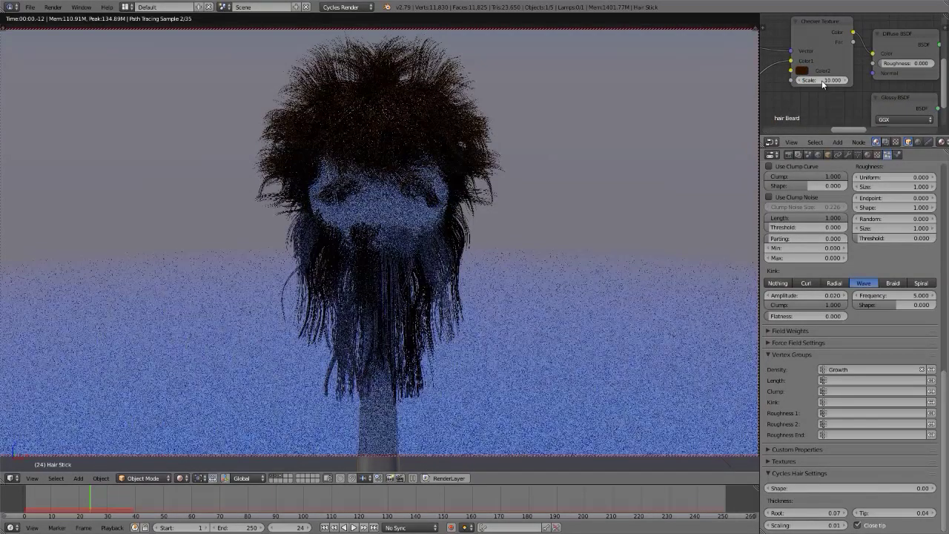
left_click_drag(822, 80, 800, 84)
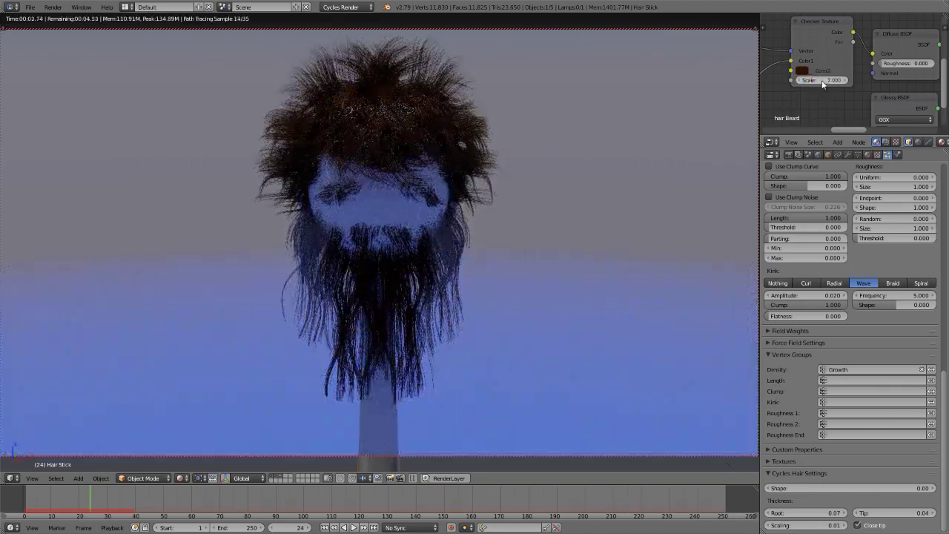
Set Glossy Roughness 0.200, Diffuse Roughness 0.304 and Mix Shader Fac 0.100
mouse_move(800, 93)
middle_mouse_down()
mouse_move(777, 67)
mouse_move(832, 86)
mouse_move(815, 119)
mouse_move(800, 97)
middle_mouse_up()
left_click(832, 86)
left_click_drag(834, 45, 780, 91)
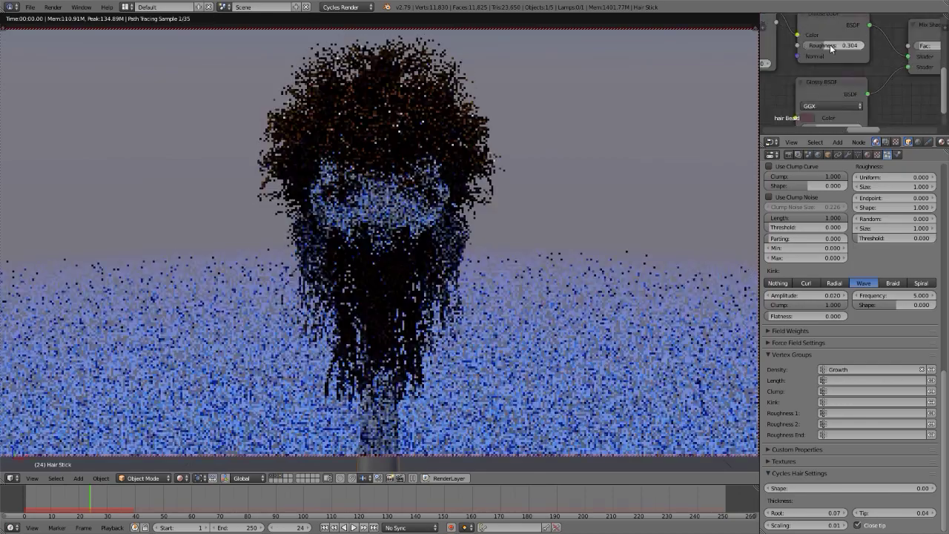
middle_click_drag(781, 91, 880, 73)
left_click_drag(841, 65, 852, 65)
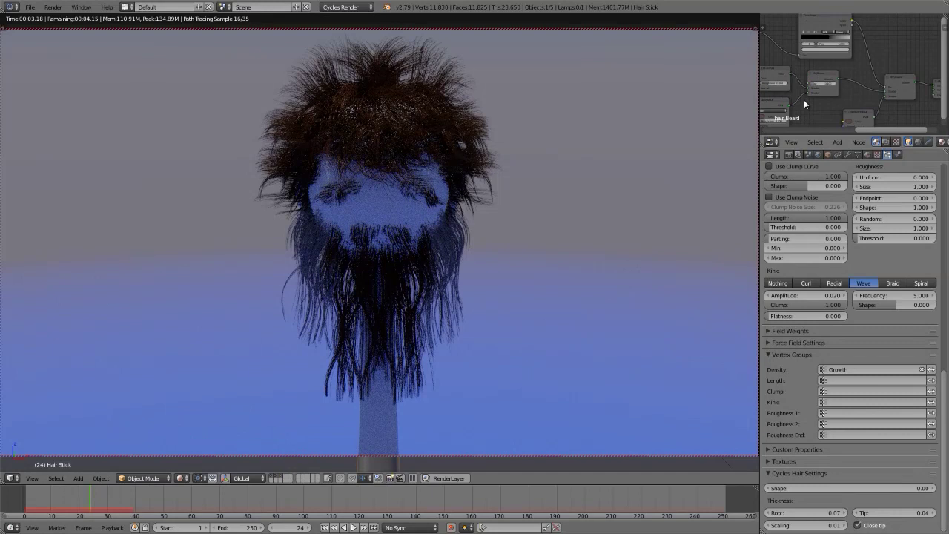
middle_click_drag(805, 99, 842, 117)
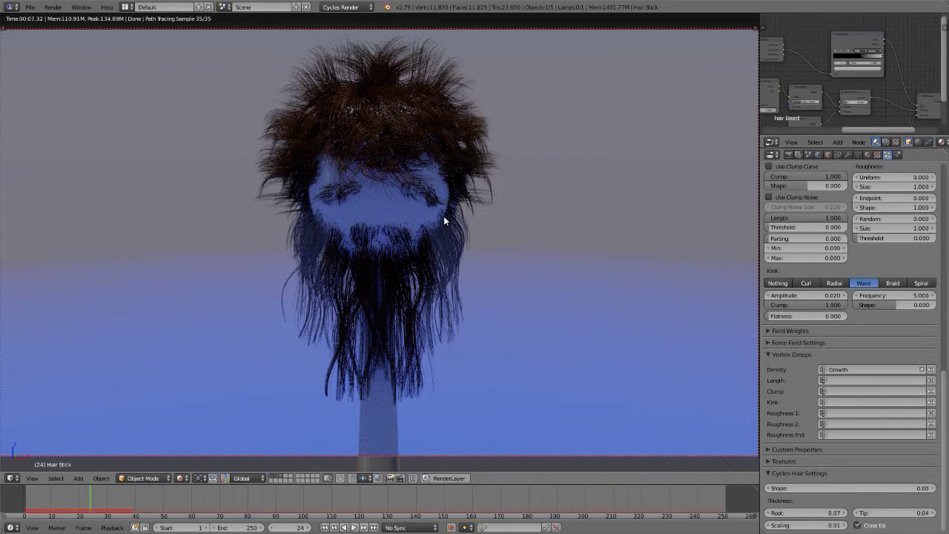
Show the Outliner, zoom in on the rendered hairy head, and expand Render Performance
key("shift+F9")
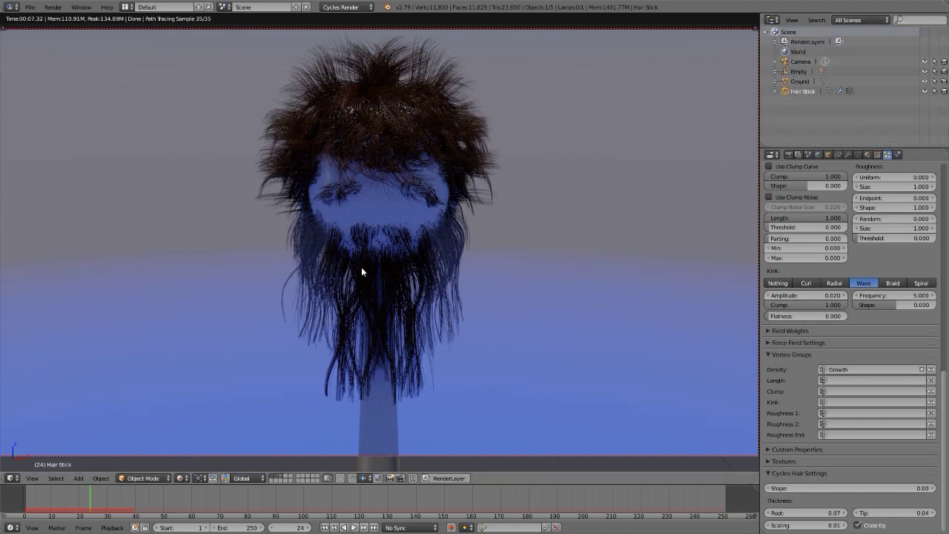
middle_click_drag(390, 145, 327, 254)
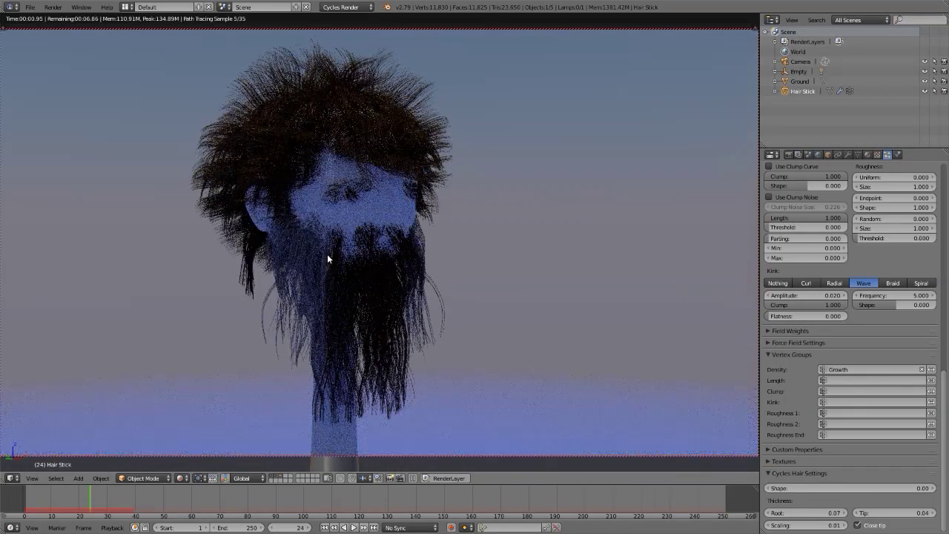
scroll(323, 249, "up", 5)
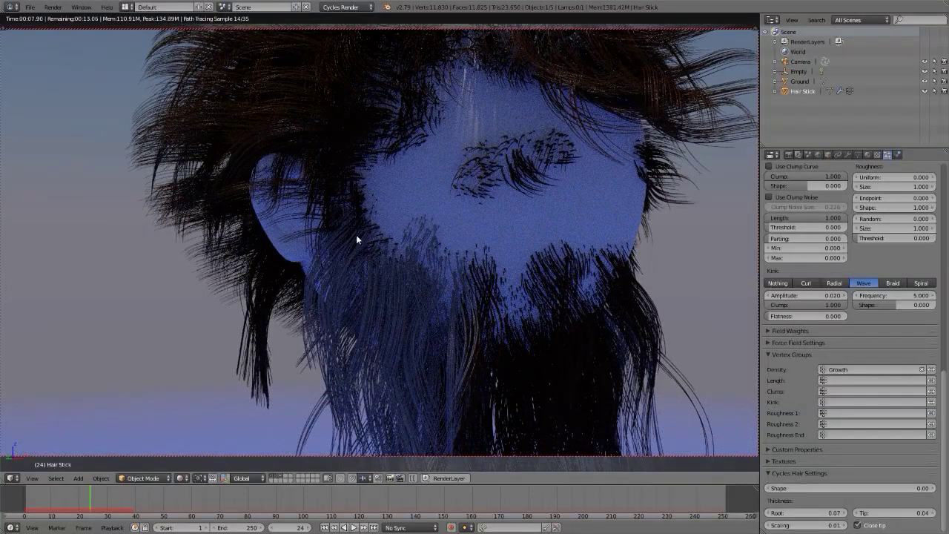
middle_click_drag(406, 276, 347, 285)
scroll(427, 73, "up", 2)
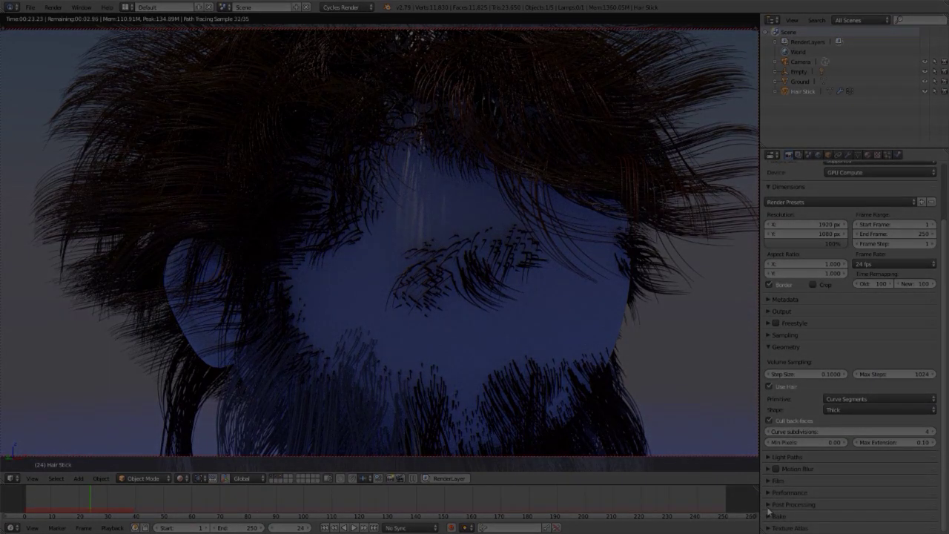
left_click(775, 492)
scroll(779, 481, "down", 5)
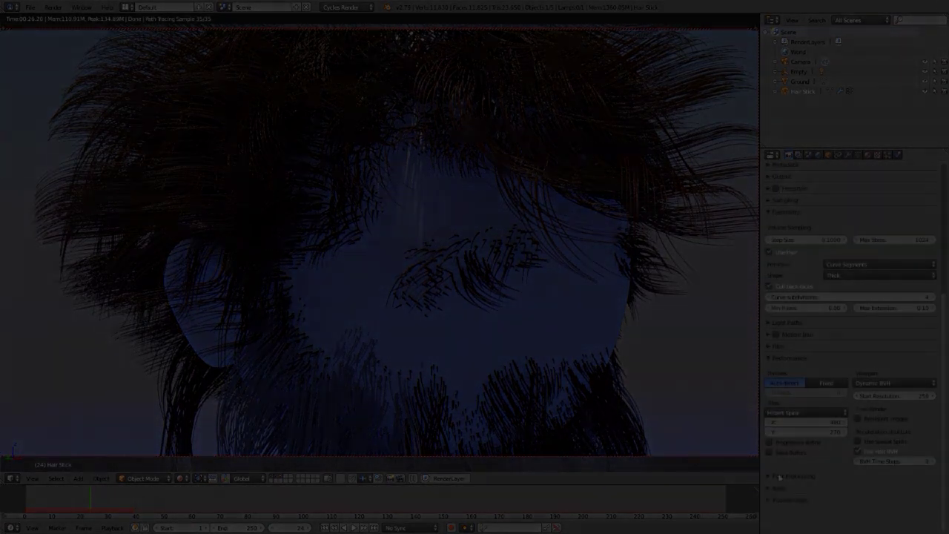